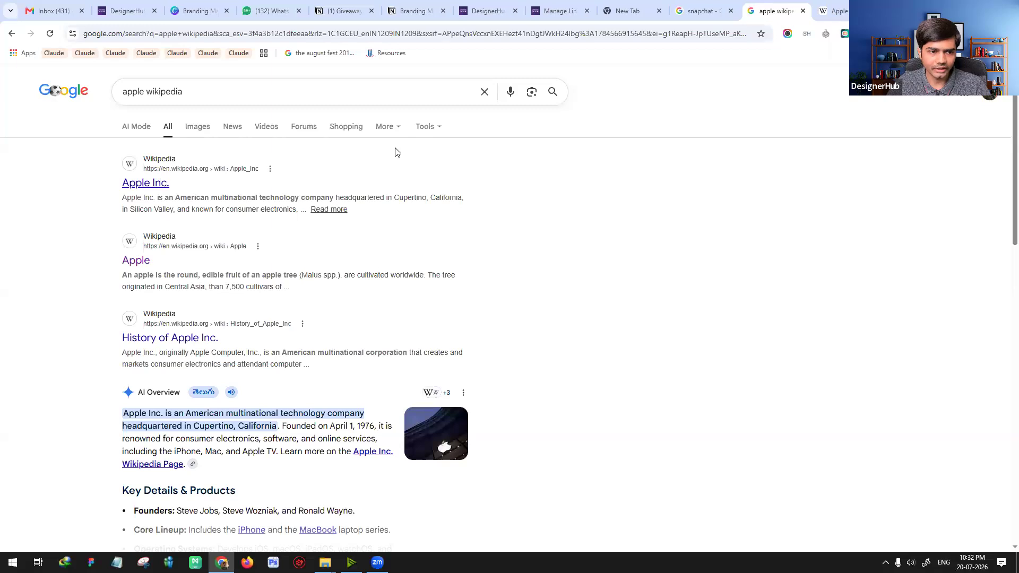
# Step: Open the Apple logo from the Apple Inc. Wikipedia article and load its original file, Apple_logo_black.svg
pyautogui.click(821, 17)
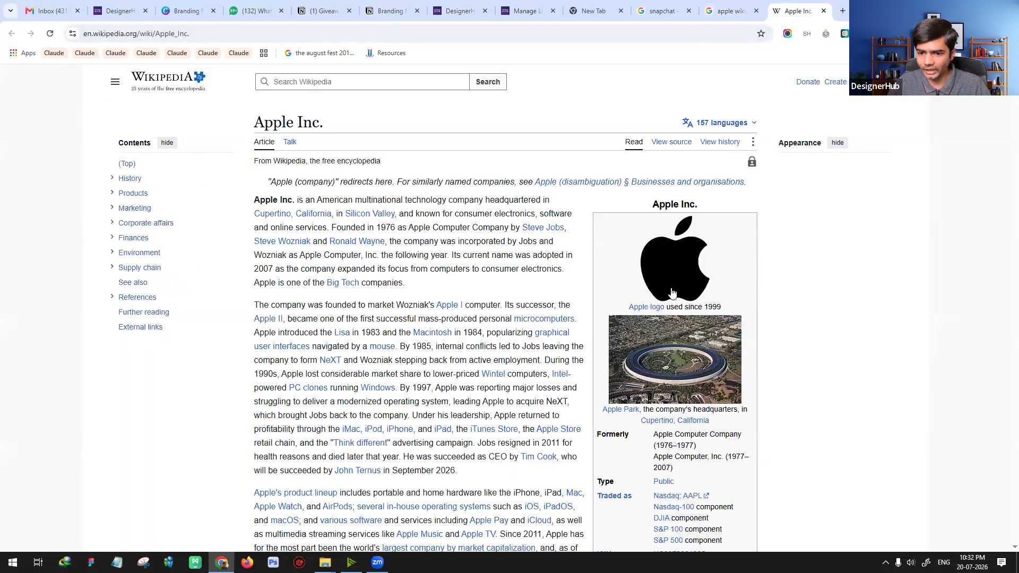
pyautogui.click(685, 272)
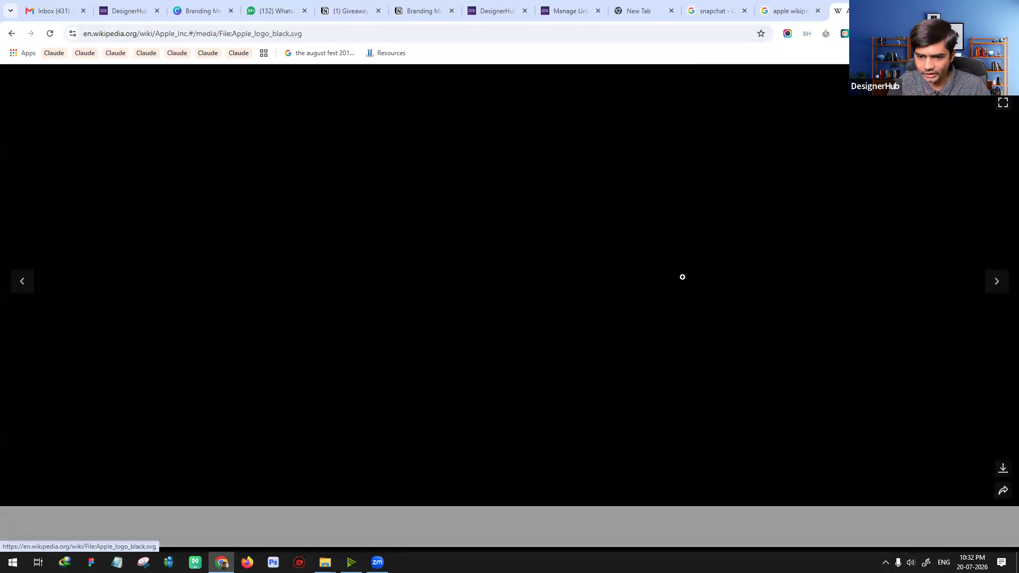
pyautogui.doubleClick(297, 34)
pyautogui.click(311, 34)
pyautogui.moveTo(312, 36); pyautogui.dragTo(327, 37)
pyautogui.click(447, 207)
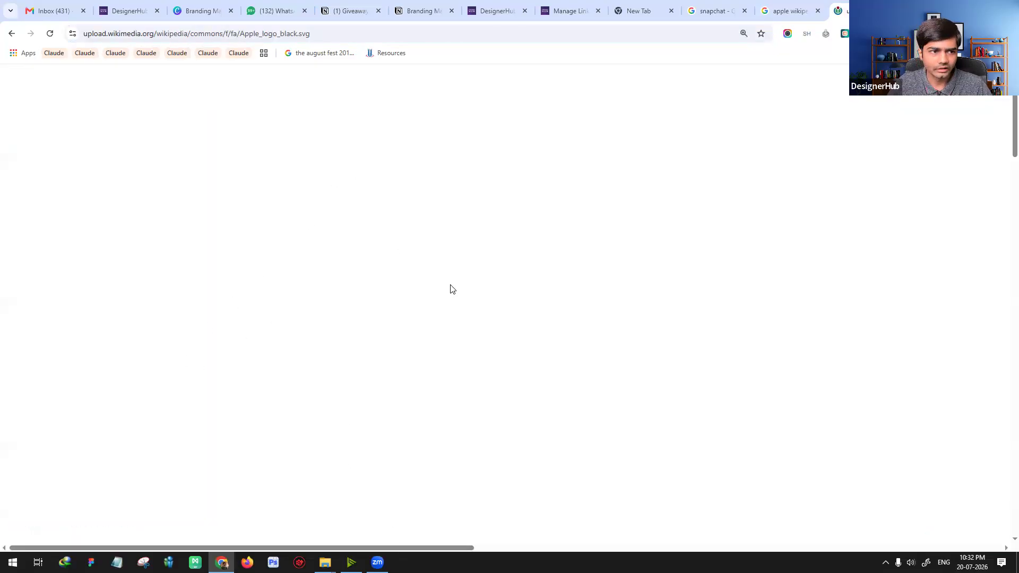
# Step: Enlarge the Apple SVG logo to 400% and examine the edge sharpness of its leaf, top and bottom curves
pyautogui.hotkey('ctrl', '0')
pyautogui.scroll(-1, 467, 286)
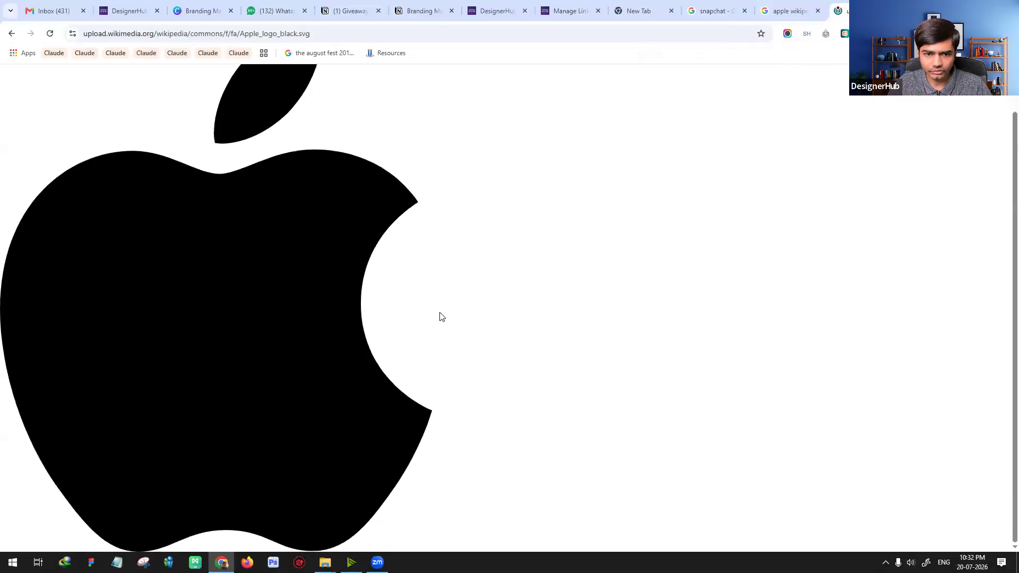
pyautogui.scroll(1, 445, 311)
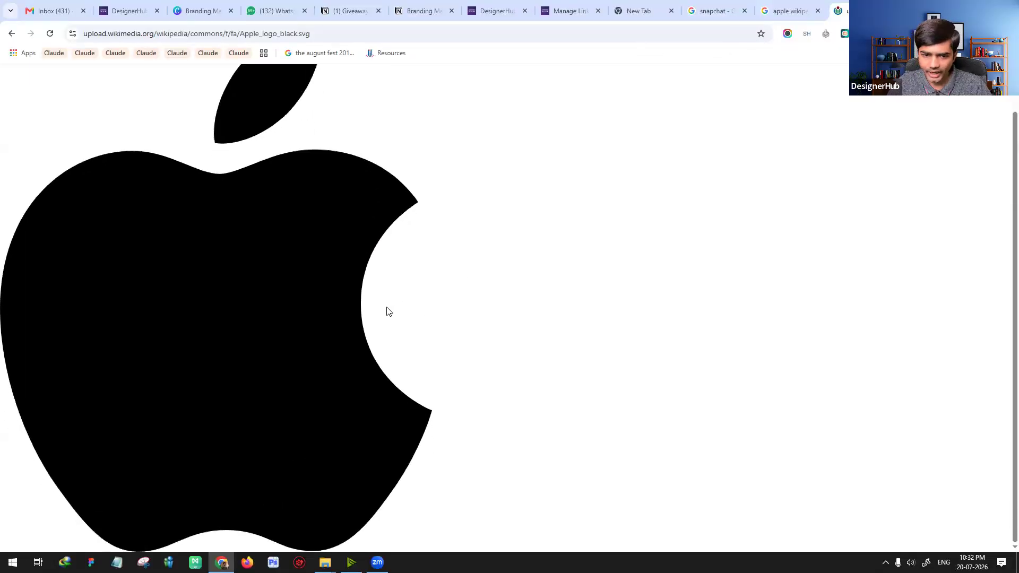
pyautogui.keyDown('ctrl'); pyautogui.scroll(5, 386, 310); pyautogui.keyUp('ctrl')
pyautogui.keyDown('ctrl'); pyautogui.scroll(1, 386, 310); pyautogui.keyUp('ctrl')
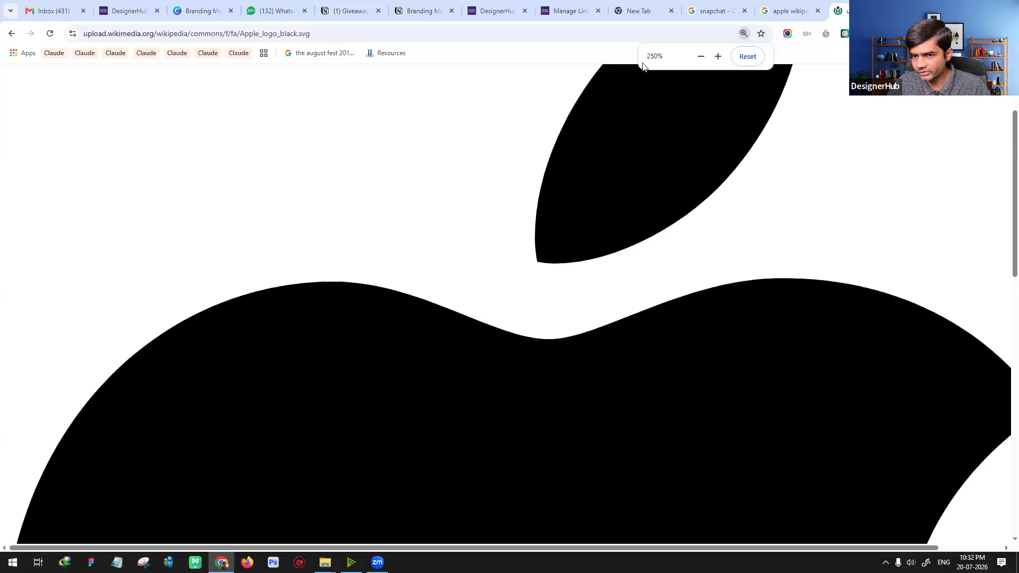
pyautogui.keyDown('ctrl'); pyautogui.scroll(2, 708, 191); pyautogui.keyUp('ctrl')
pyautogui.scroll(-2, 766, 262)
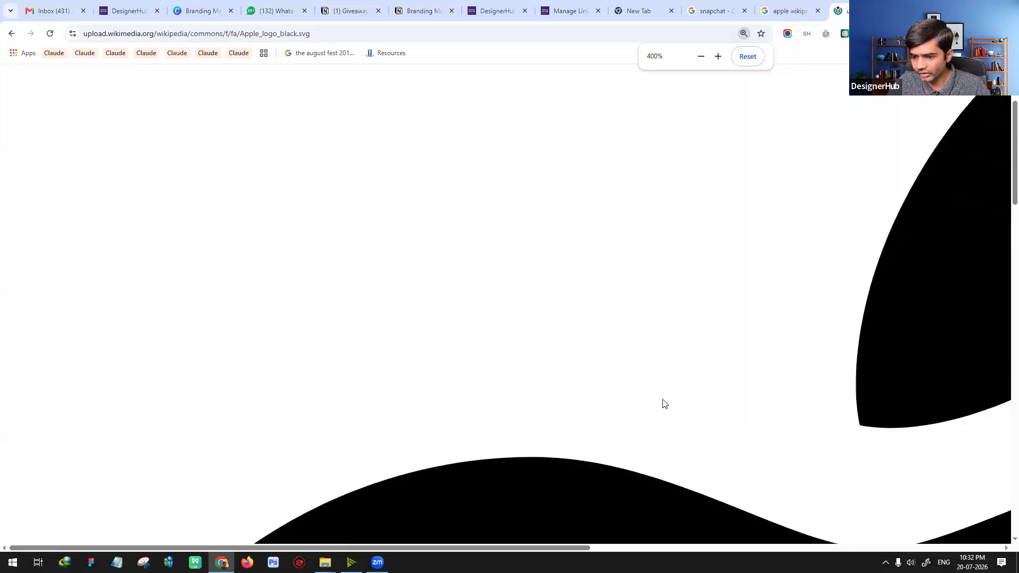
pyautogui.moveTo(575, 549); pyautogui.dragTo(816, 549)
pyautogui.scroll(3, 760, 519)
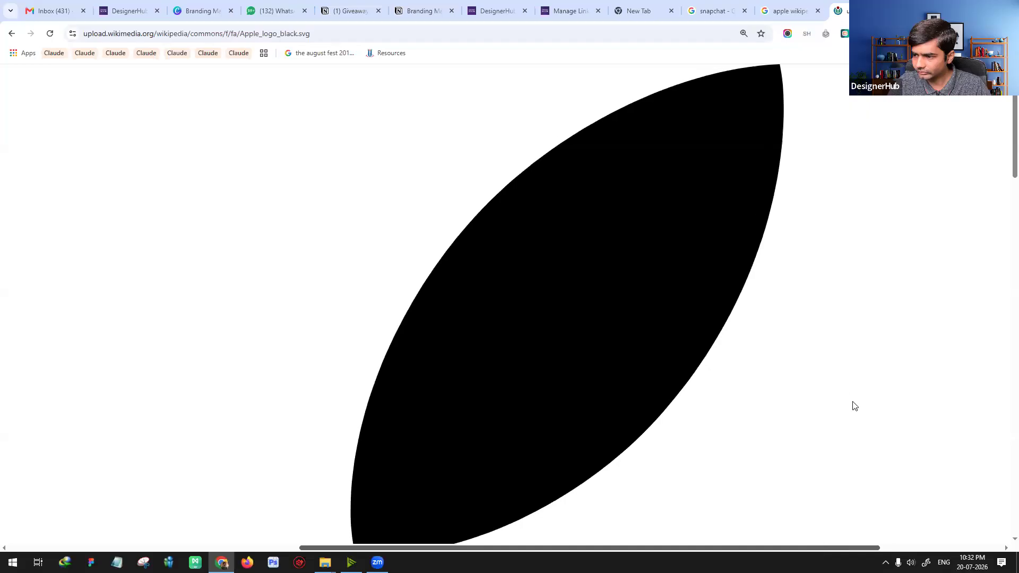
pyautogui.scroll(-1, 844, 399)
pyautogui.scroll(-6, 798, 406)
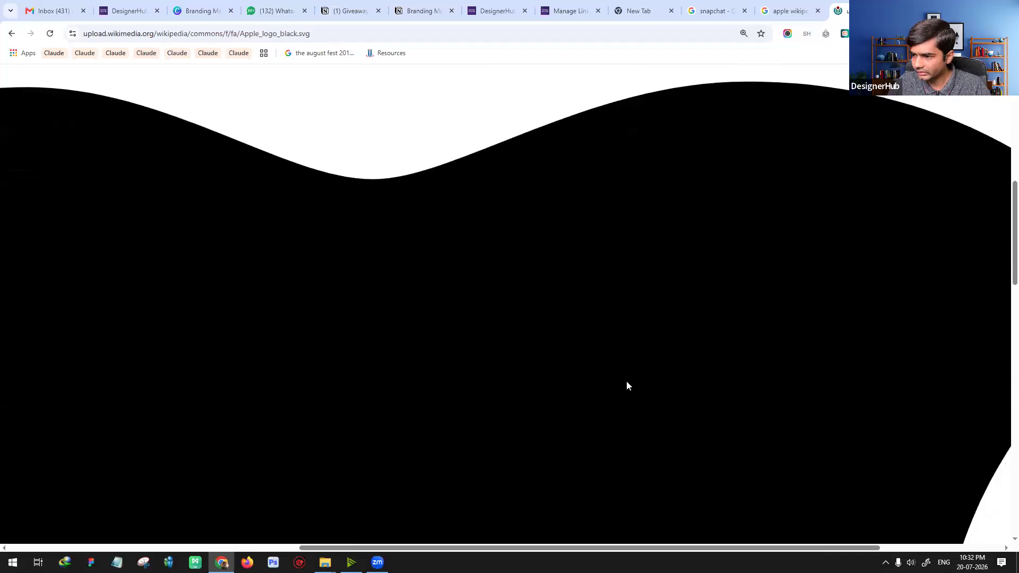
pyautogui.scroll(4, 552, 374)
pyautogui.scroll(-12, 530, 366)
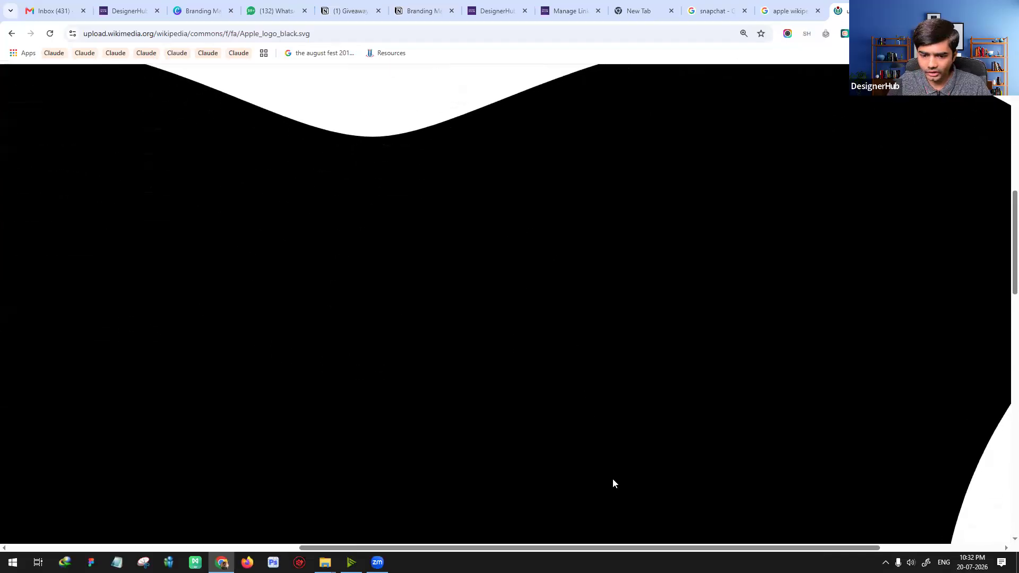
pyautogui.scroll(-8, 954, 415)
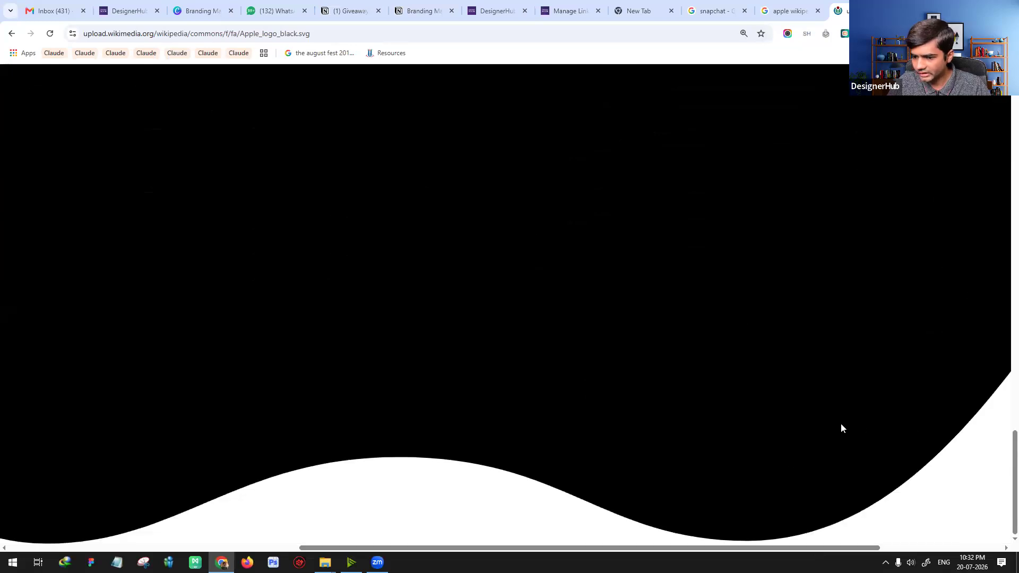
pyautogui.scroll(20, 618, 395)
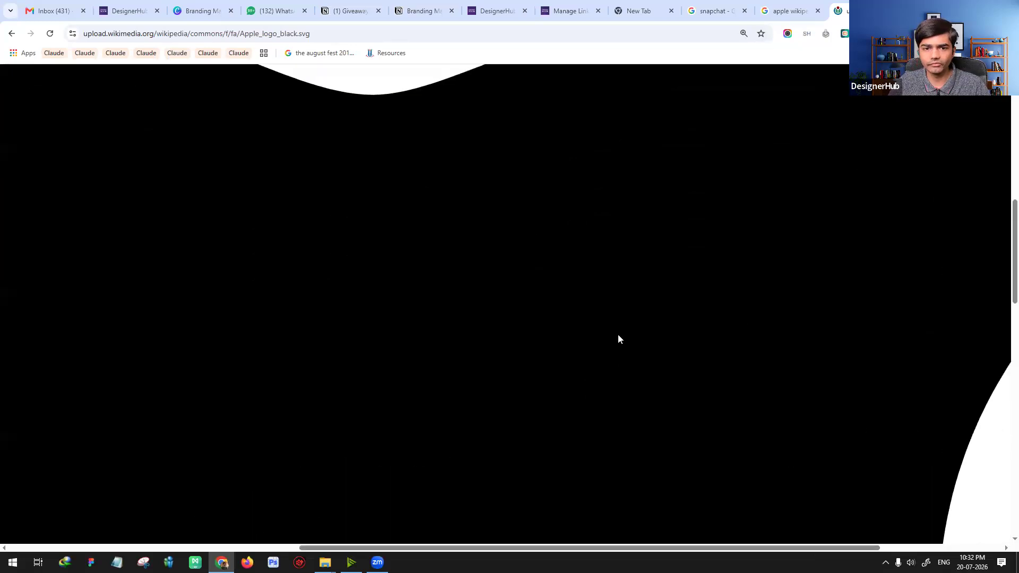
# Step: Search Google for "apple logo", switch to image results and refine the query to "apple logo jpg"
pyautogui.click(789, 11)
pyautogui.doubleClick(149, 92)
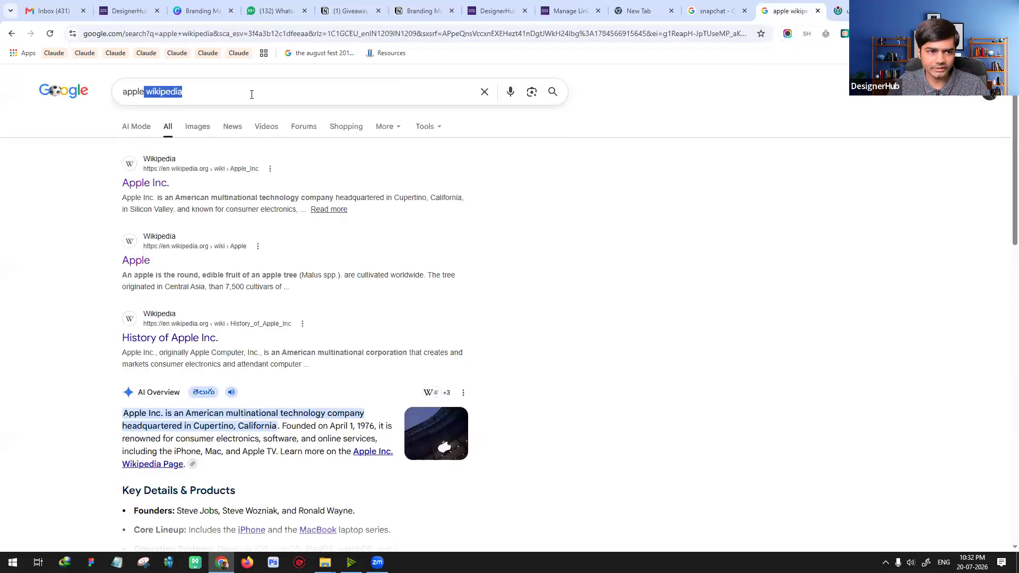
pyautogui.write('logo')
pyautogui.press('Return')
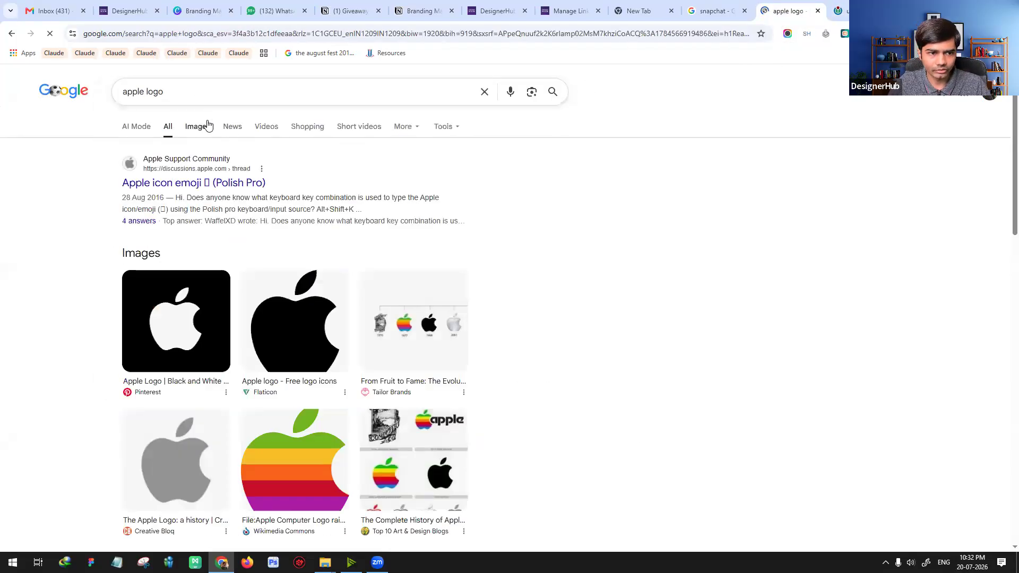
pyautogui.click(200, 128)
pyautogui.write('jpg')
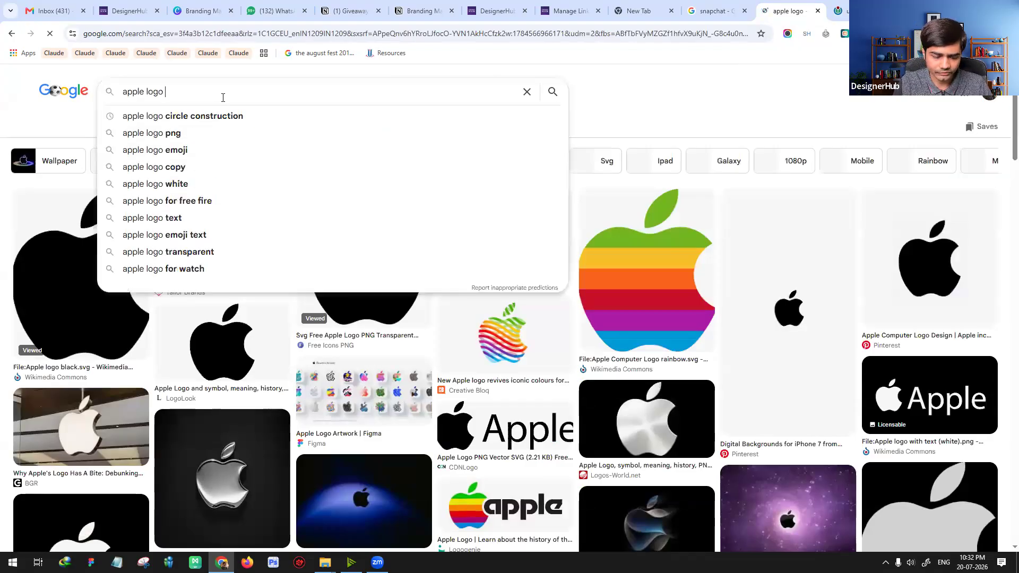
pyautogui.press('Return')
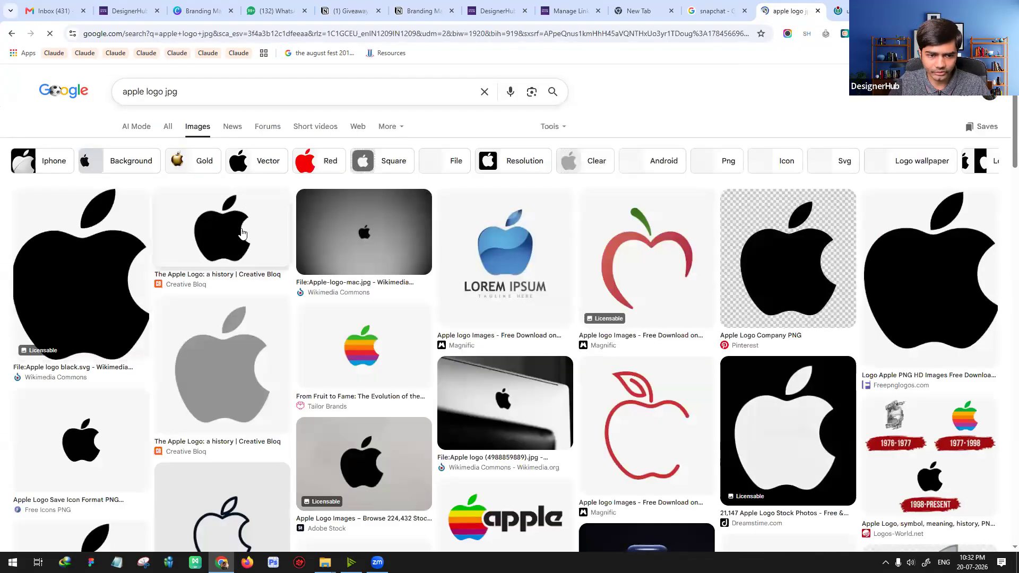
# Step: Open the black Apple logo JPG from the Creative Bloq result by its image address in a new tab
pyautogui.click(224, 223)
pyautogui.rightClick(762, 343)
pyautogui.click(791, 234)
pyautogui.hotkey('ctrl', 't')
pyautogui.write('https://cdn.mos.cms.futurecdn.net/kYYdMD86MYQ9uZmsuucirS.jpg')
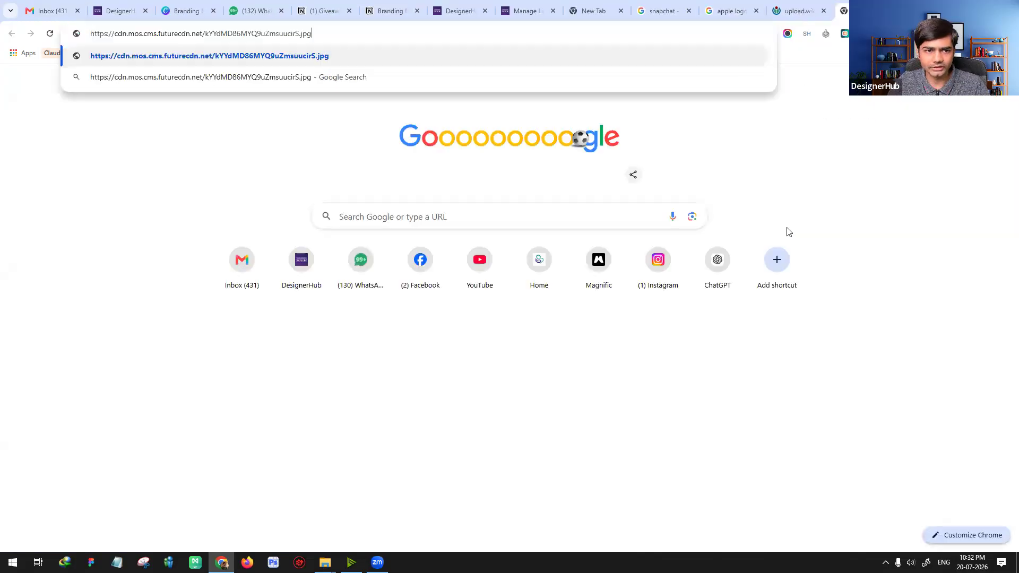
pyautogui.press('Return')
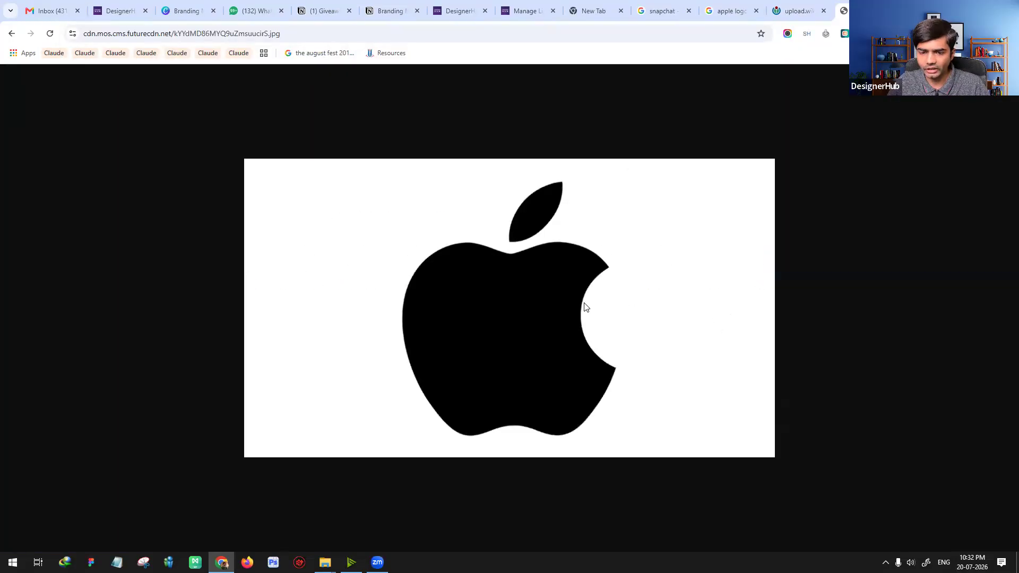
# Step: Enlarge the Apple JPG logo to 500% and examine the edges of its leaf and upper body
pyautogui.keyDown('ctrl'); pyautogui.scroll(9, 584, 306); pyautogui.keyUp('ctrl')
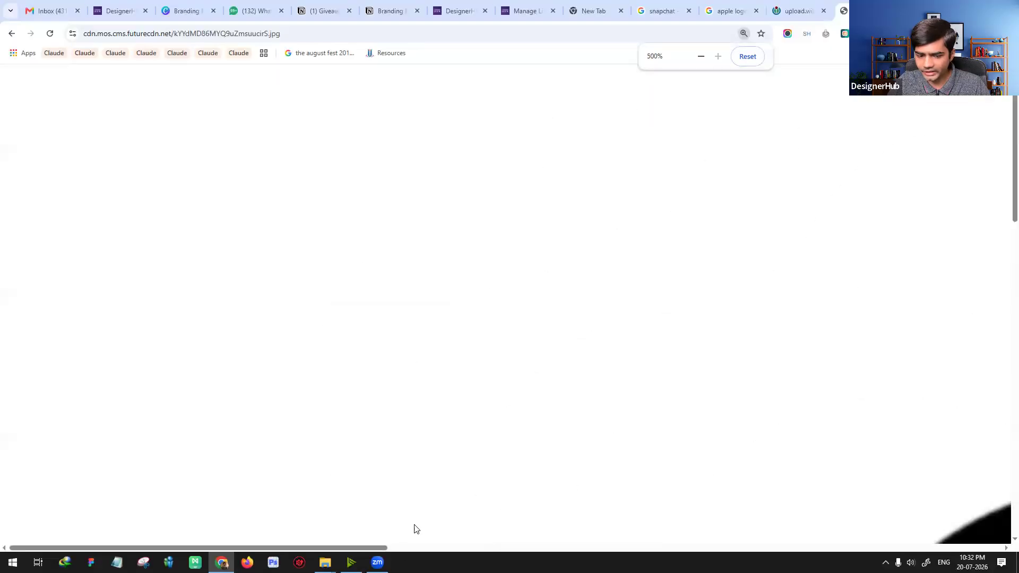
pyautogui.moveTo(384, 548); pyautogui.dragTo(705, 547)
pyautogui.scroll(-5, 704, 387)
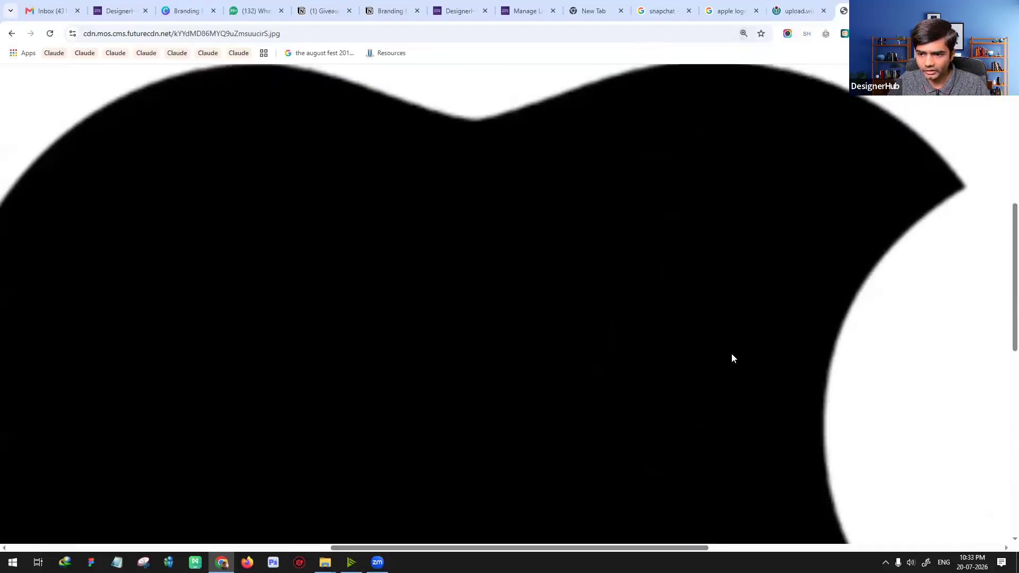
pyautogui.scroll(3, 732, 354)
pyautogui.scroll(1, 741, 308)
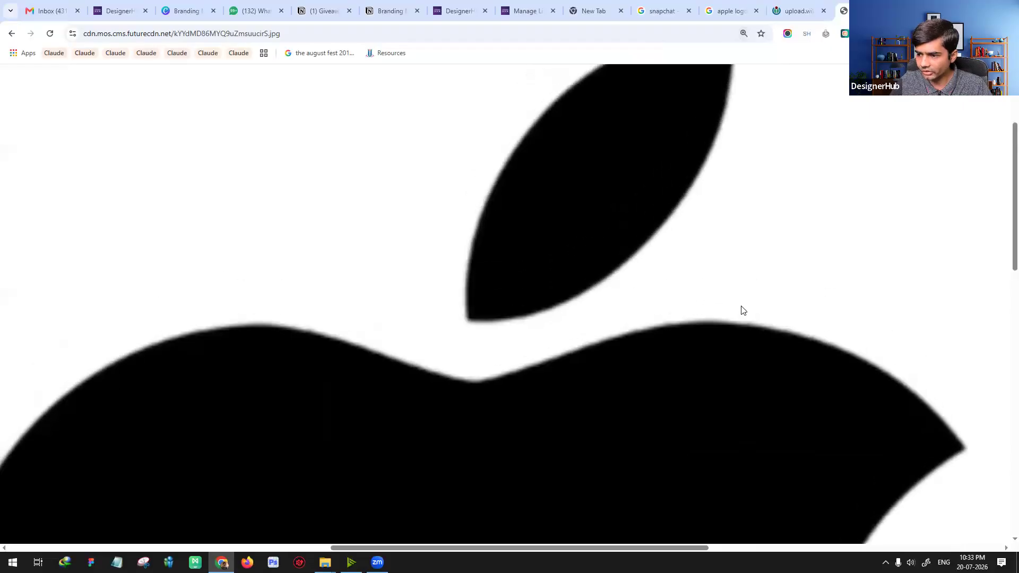
pyautogui.scroll(-2, 741, 306)
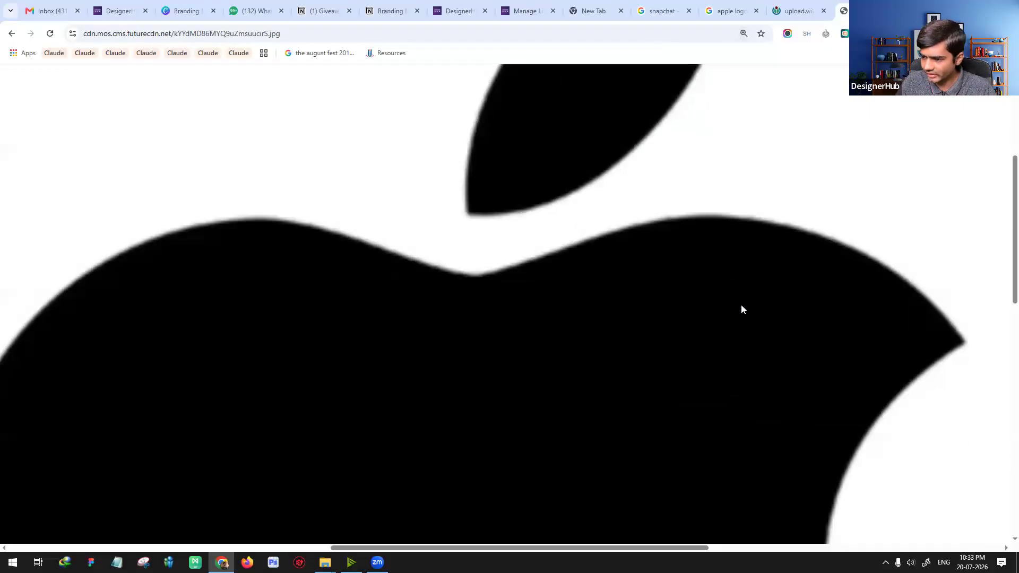
# Step: Compare the magnified curves of the Apple SVG logo with those of the JPG version
pyautogui.click(796, 10)
pyautogui.scroll(-1, 751, 223)
pyautogui.scroll(-7, 752, 226)
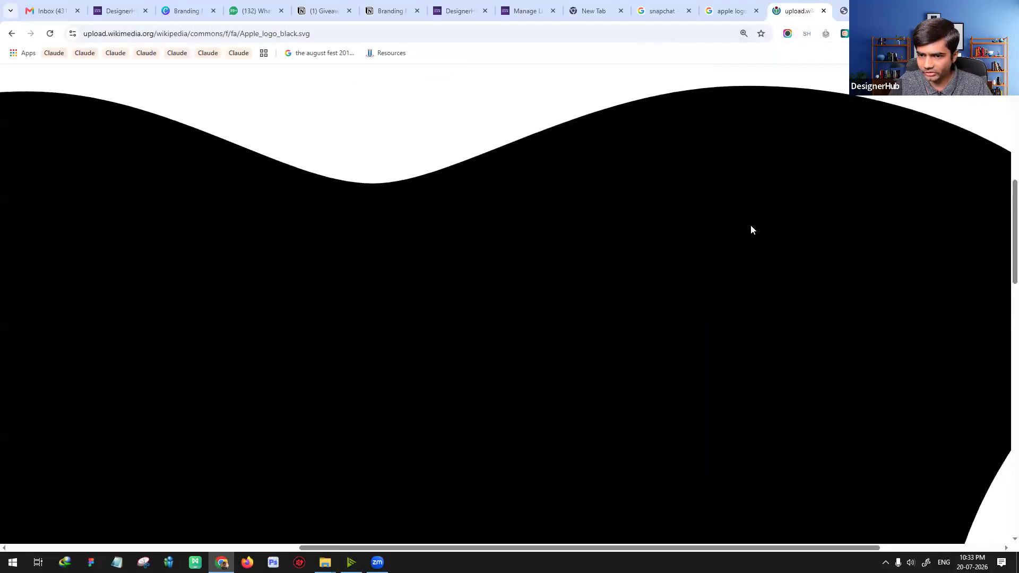
pyautogui.scroll(3, 750, 226)
pyautogui.hotkey('ctrl', 'Tab')
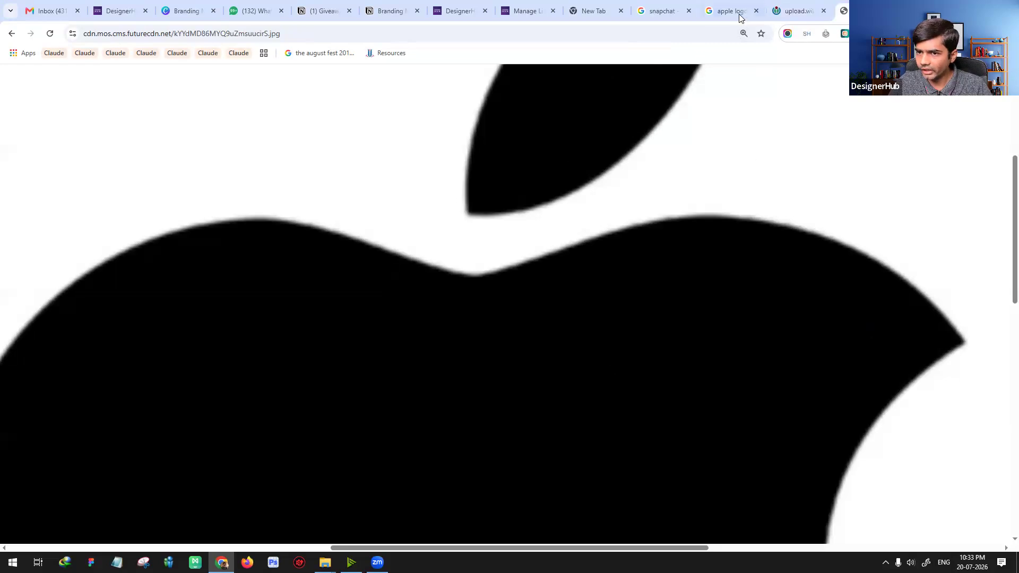
# Step: Search Google Images for "reebok logo" and open the original Reebok_red_logo.svg file from Wikimedia Commons
pyautogui.hotkey('ctrl', 'shift', 'Tab')
pyautogui.hotkey('ctrl', 'shift', 'Tab')
pyautogui.tripleClick(262, 91)
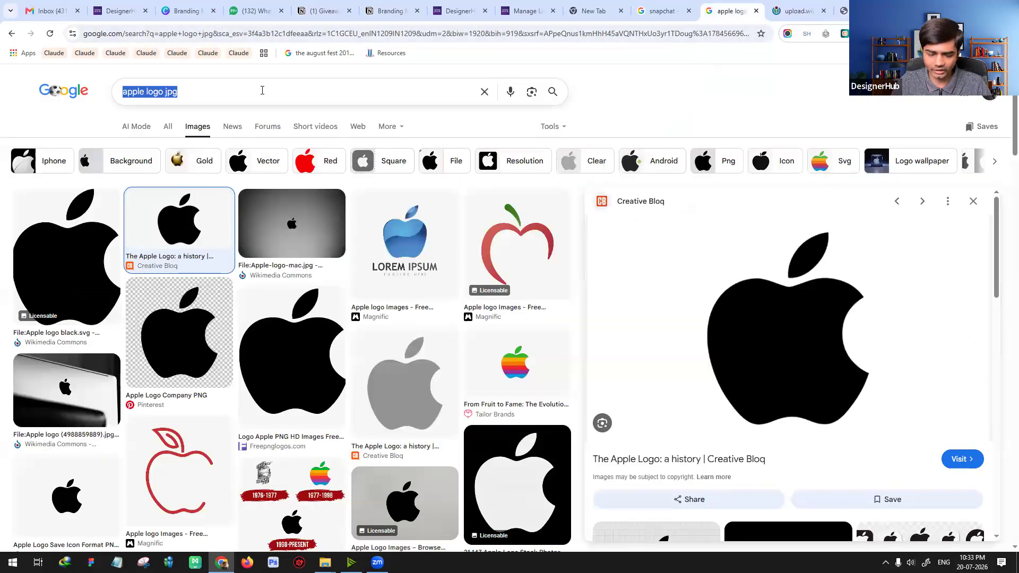
pyautogui.write('reebok logo')
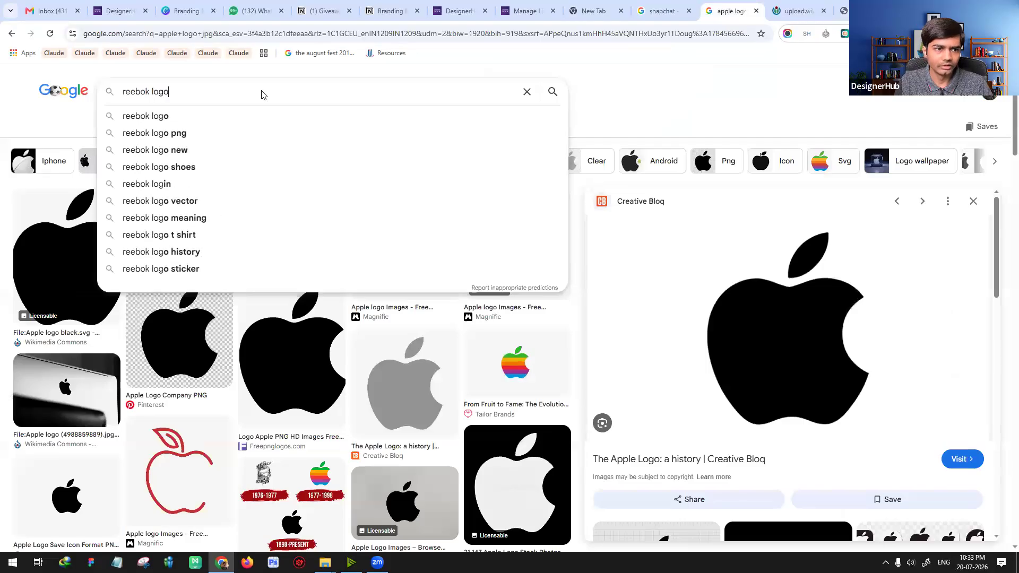
pyautogui.press('Return')
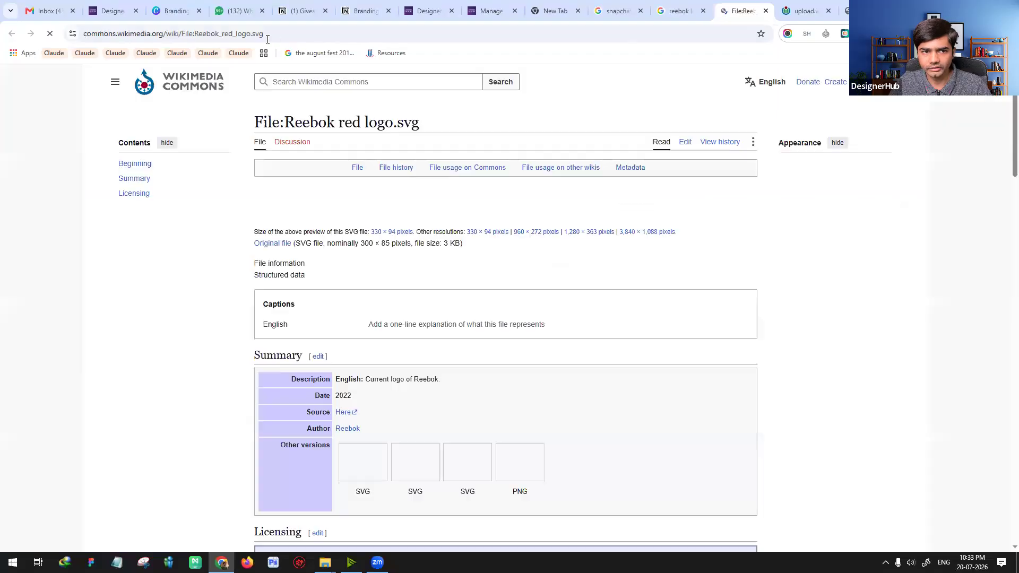
pyautogui.click(312, 214)
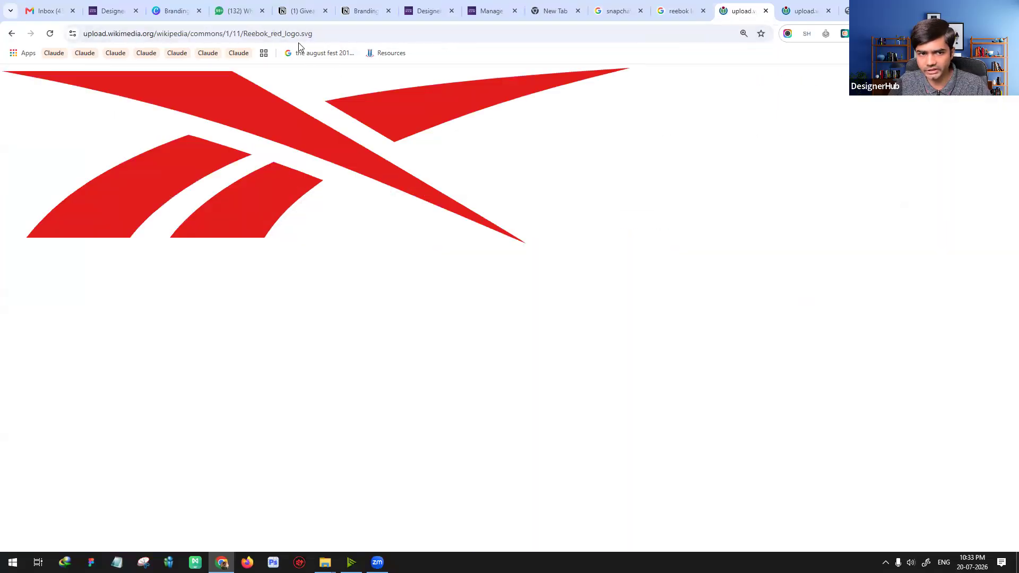
# Step: Examine the Reebok SVG logo's edges at 500% and at the default zoom level
pyautogui.scroll(1, 435, 150)
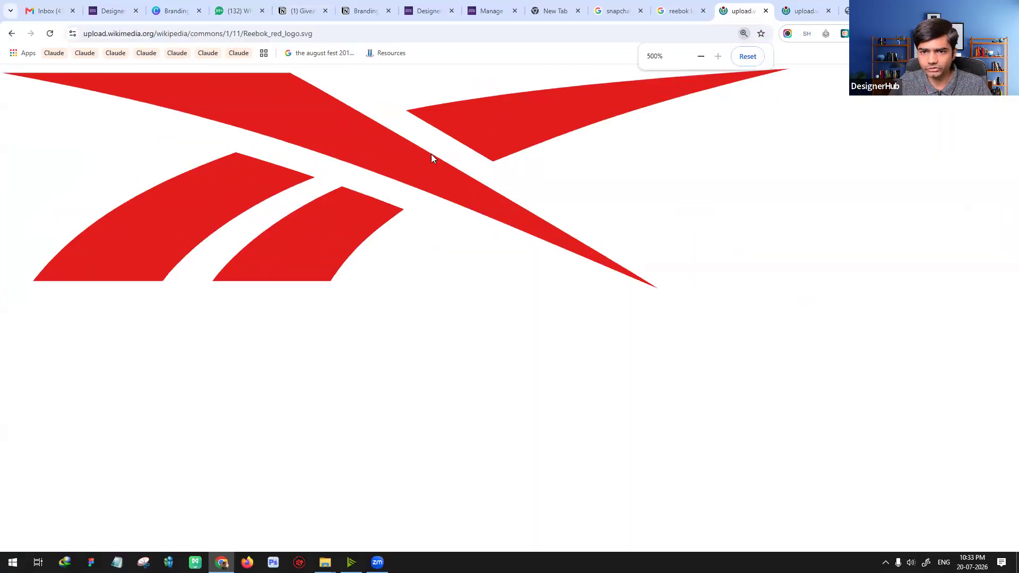
pyautogui.hotkey('ctrl', '0')
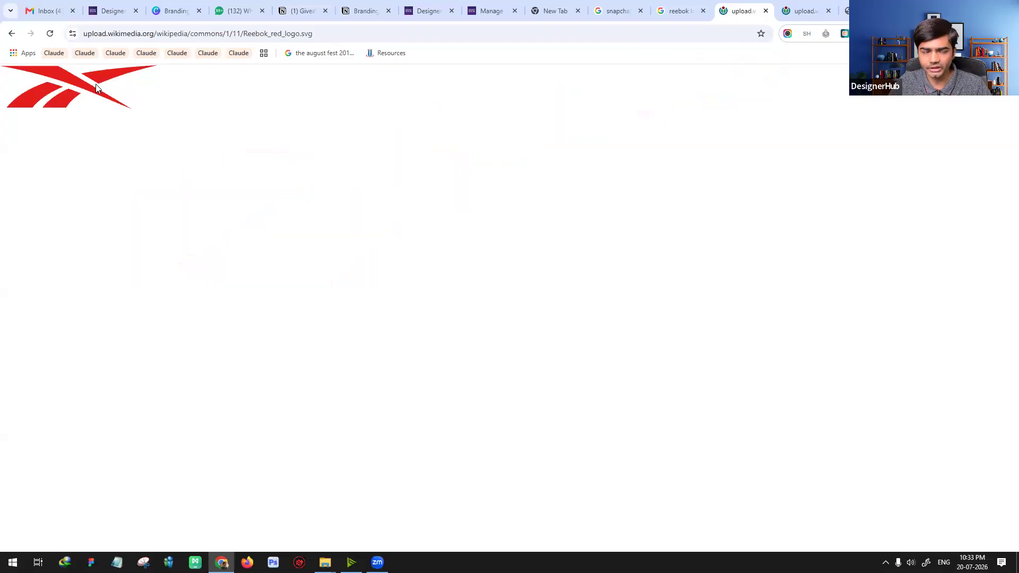
pyautogui.scroll(9, 96, 83)
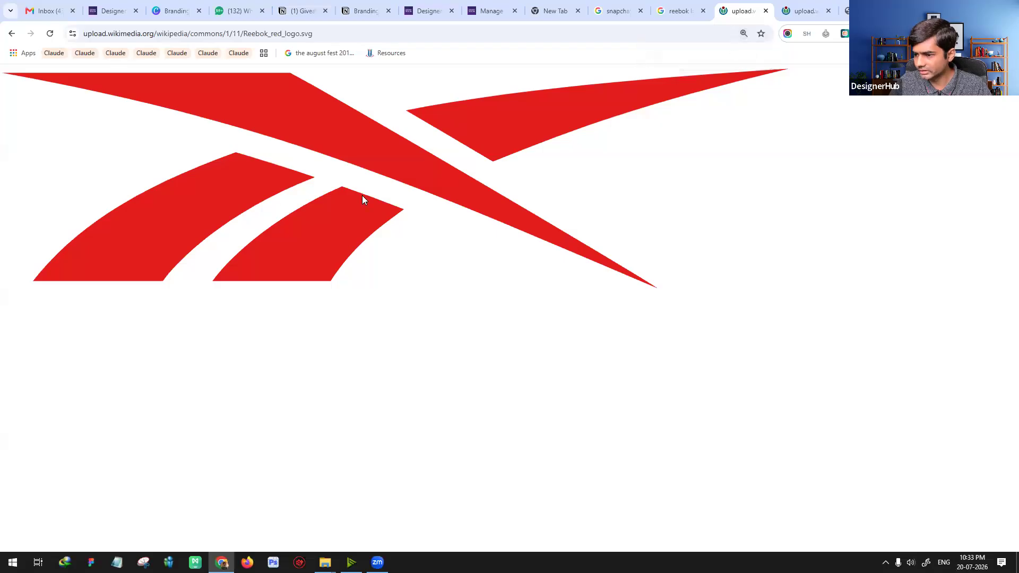
pyautogui.hotkey('ctrl', '0')
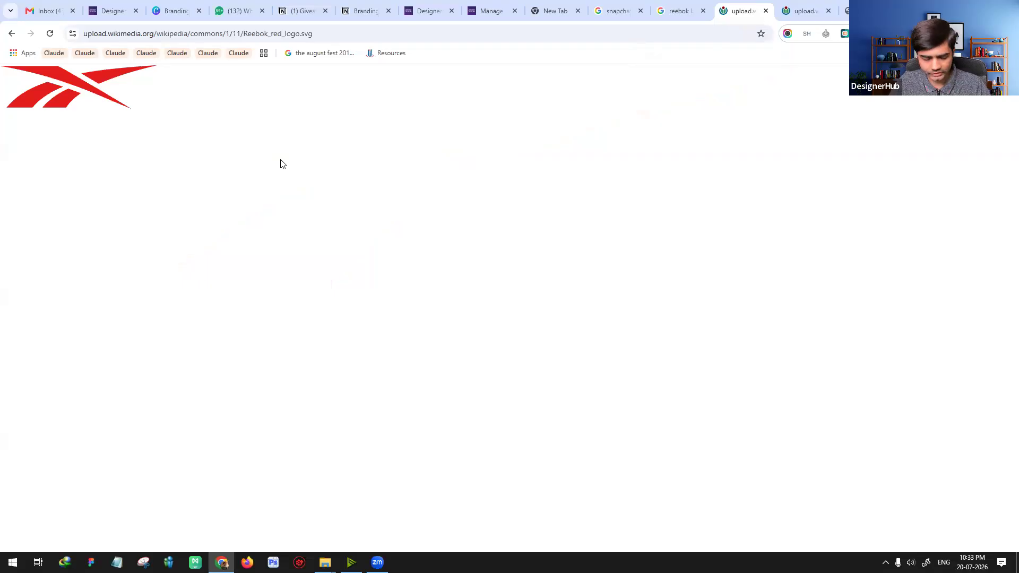
# Step: Save Reebok_red_logo.svg as an SVG document in the Downloads folder and show the file in its folder
pyautogui.hotkey('ctrl', 's')
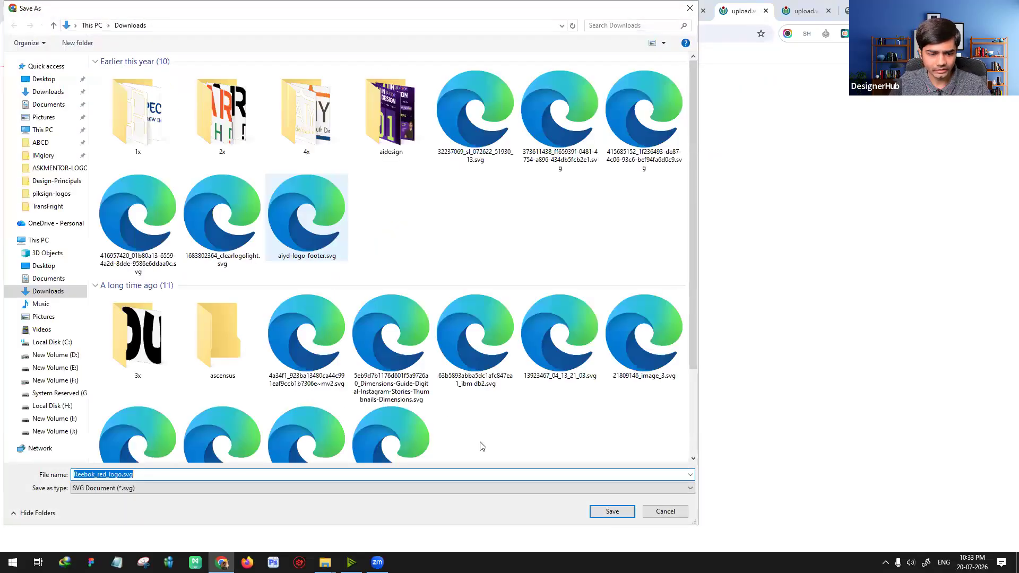
pyautogui.click(612, 512)
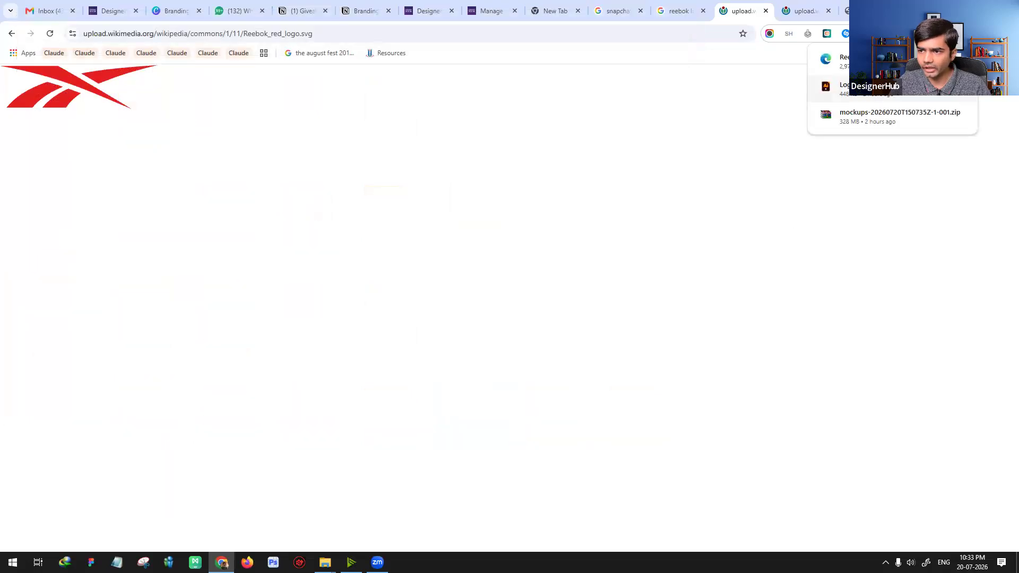
pyautogui.click(894, 115)
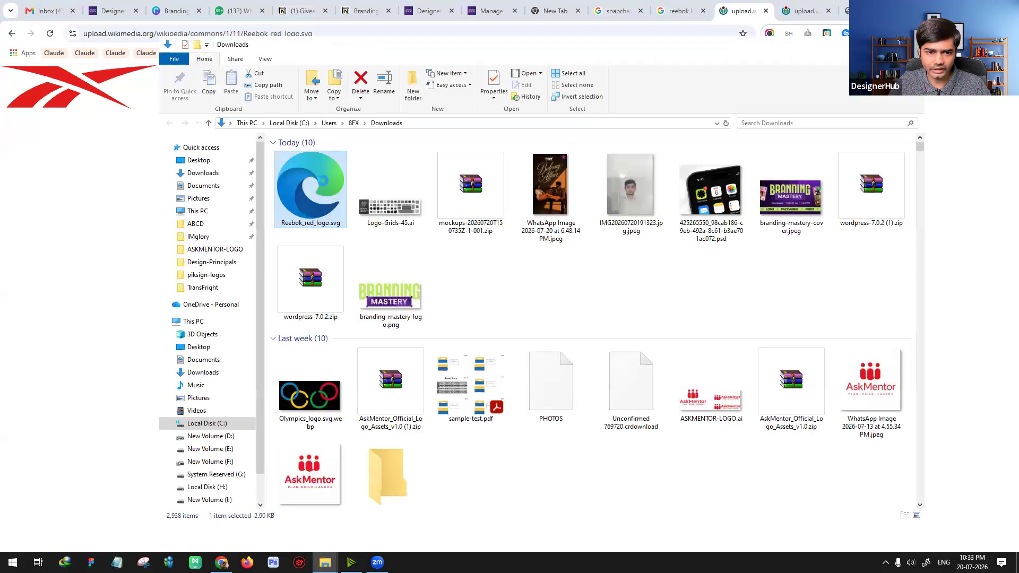
# Step: Open the downloaded Reebok_red_logo.svg file in Notepad to show its source code
pyautogui.rightClick(323, 184)
pyautogui.moveTo(484, 276)
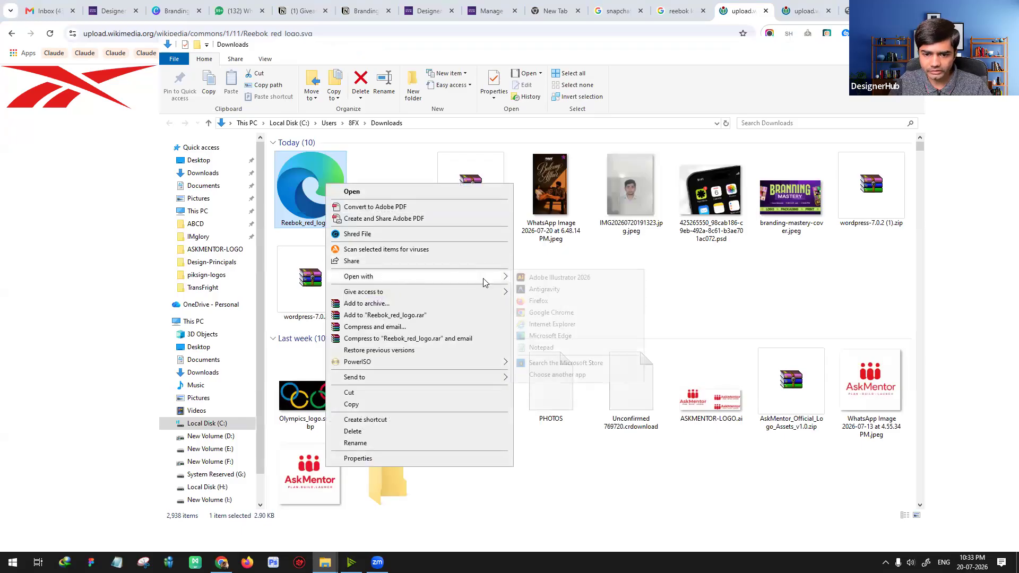
pyautogui.click(542, 347)
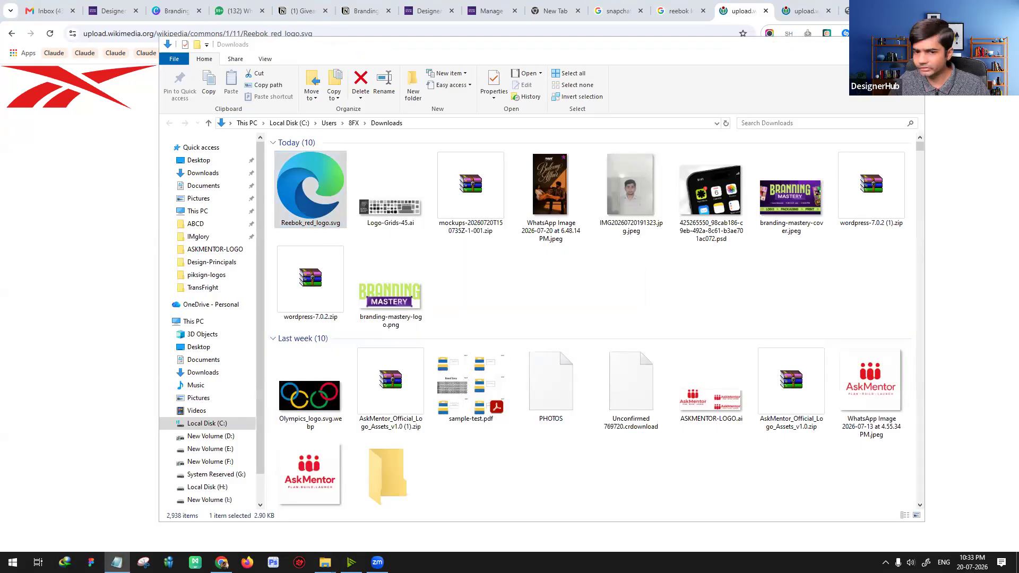
# Step: Examine the path coordinates, fill colours and header attributes in the Reebok SVG's source code
pyautogui.scroll(-12, 578, 223)
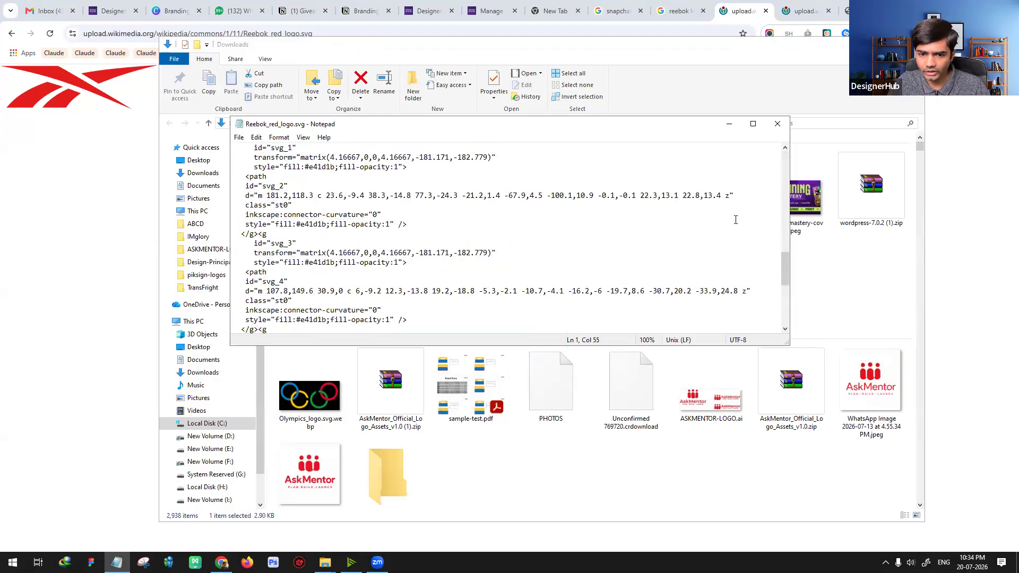
pyautogui.moveTo(786, 264)
pyautogui.mouseDown()
pyautogui.moveTo(786, 281)
pyautogui.moveTo(789, 167)
pyautogui.moveTo(792, 267)
pyautogui.mouseUp()
pyautogui.scroll(-7, 792, 267)
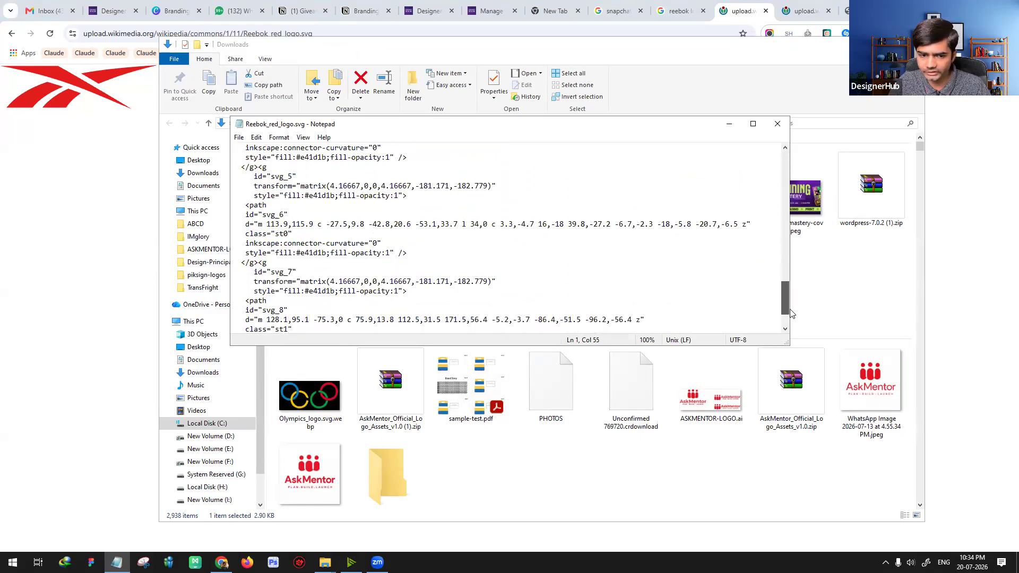
pyautogui.scroll(20, 791, 276)
pyautogui.scroll(-10, 794, 254)
pyautogui.scroll(-6, 794, 255)
pyautogui.scroll(3, 788, 239)
pyautogui.scroll(12, 788, 238)
pyautogui.scroll(-2, 783, 212)
pyautogui.scroll(-15, 783, 213)
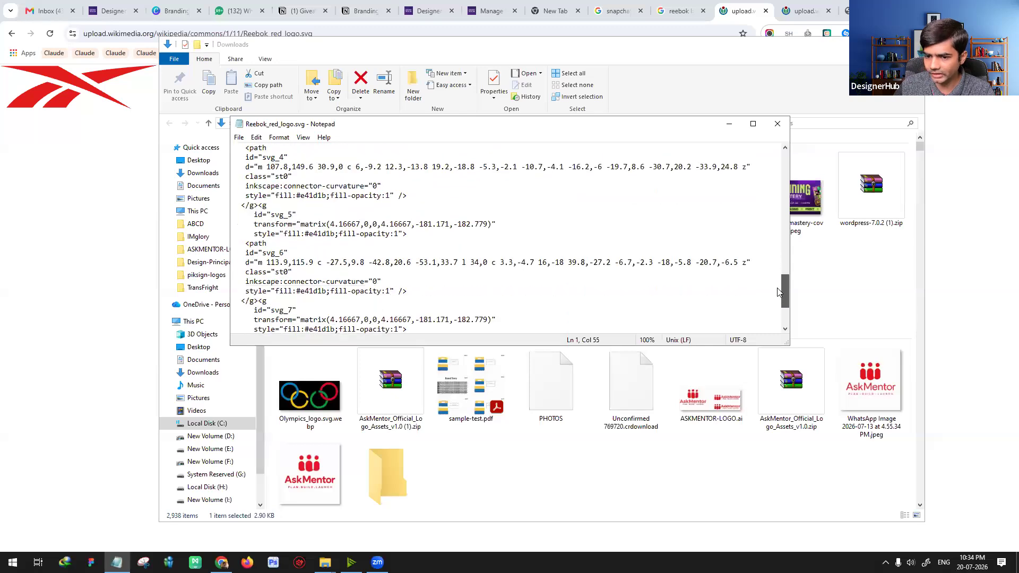
pyautogui.scroll(15, 778, 224)
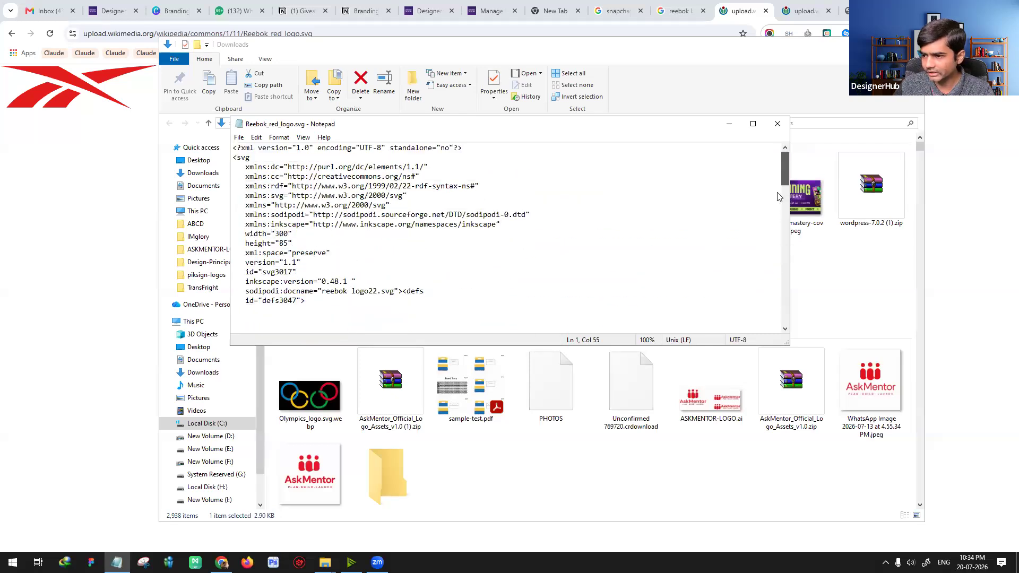
pyautogui.scroll(-20, 778, 197)
pyautogui.scroll(18, 780, 223)
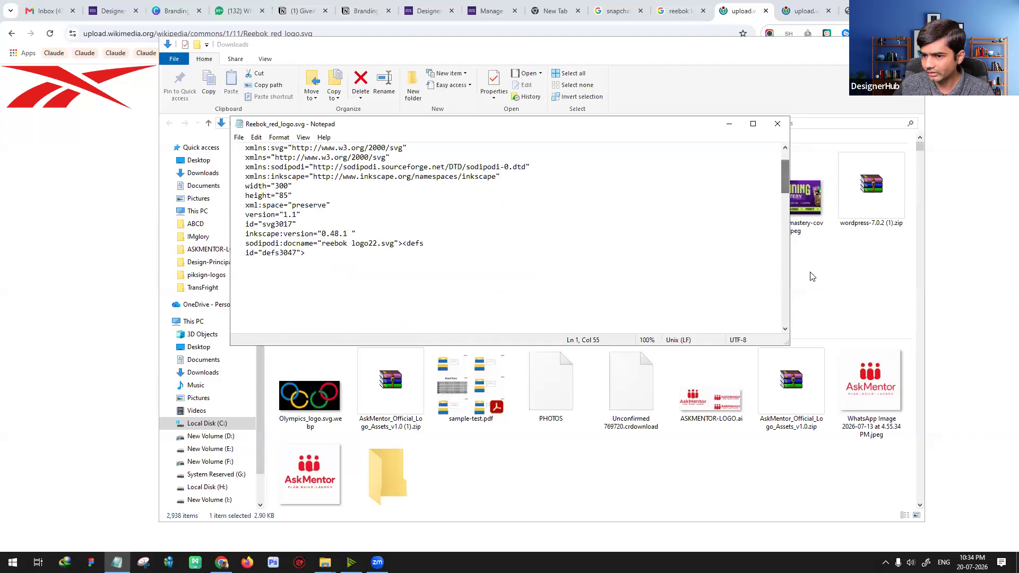
pyautogui.click(812, 276)
pyautogui.click(796, 196)
pyautogui.rightClick(786, 237)
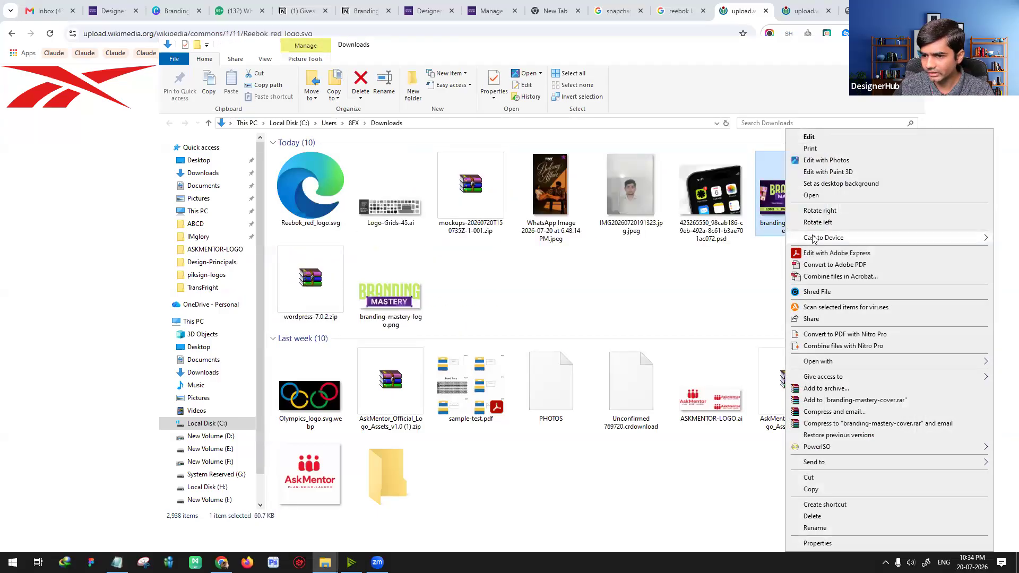
pyautogui.moveTo(828, 362)
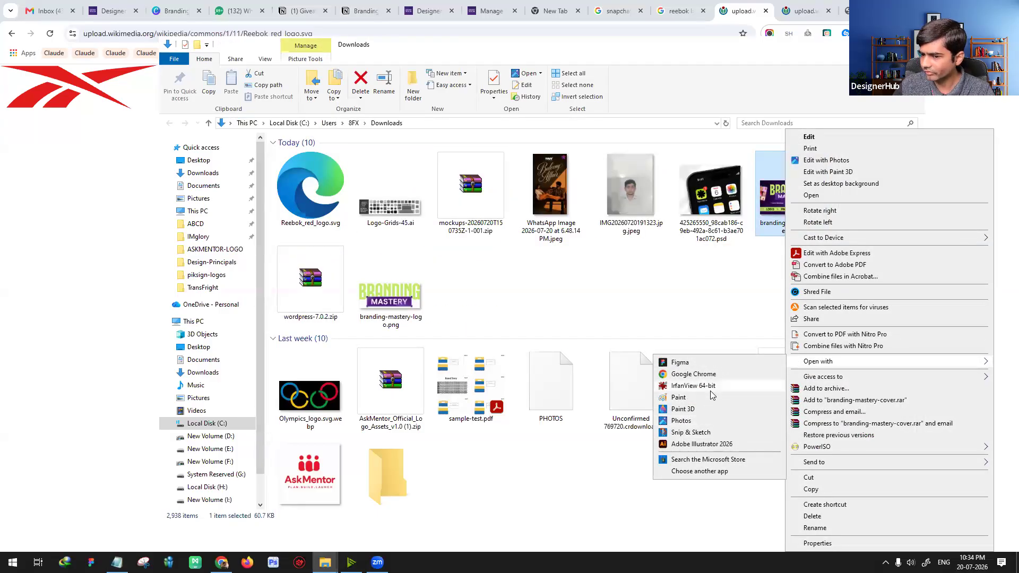
pyautogui.click(684, 336)
pyautogui.click(476, 339)
pyautogui.moveTo(117, 563)
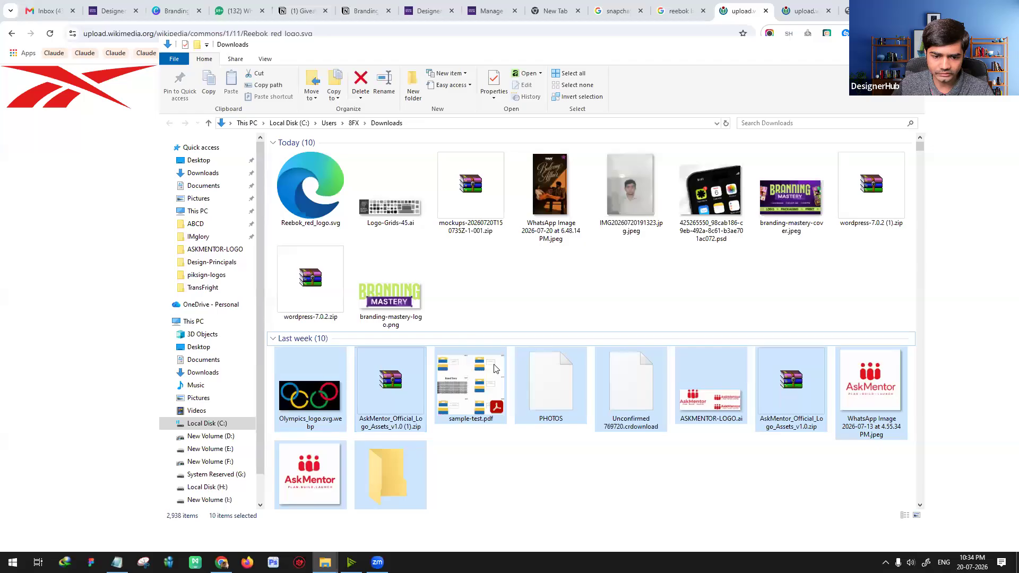
pyautogui.click(489, 458)
# Step: Load branding-mastery-cover.jpeg into the Notepad window and look through its raw contents
pyautogui.click(117, 562)
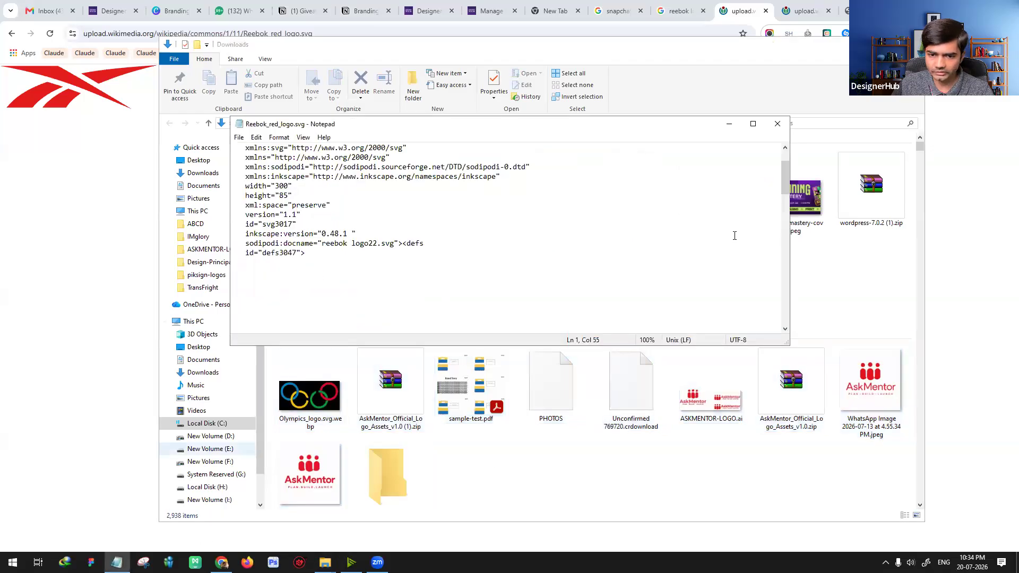
pyautogui.moveTo(804, 212); pyautogui.dragTo(600, 232)
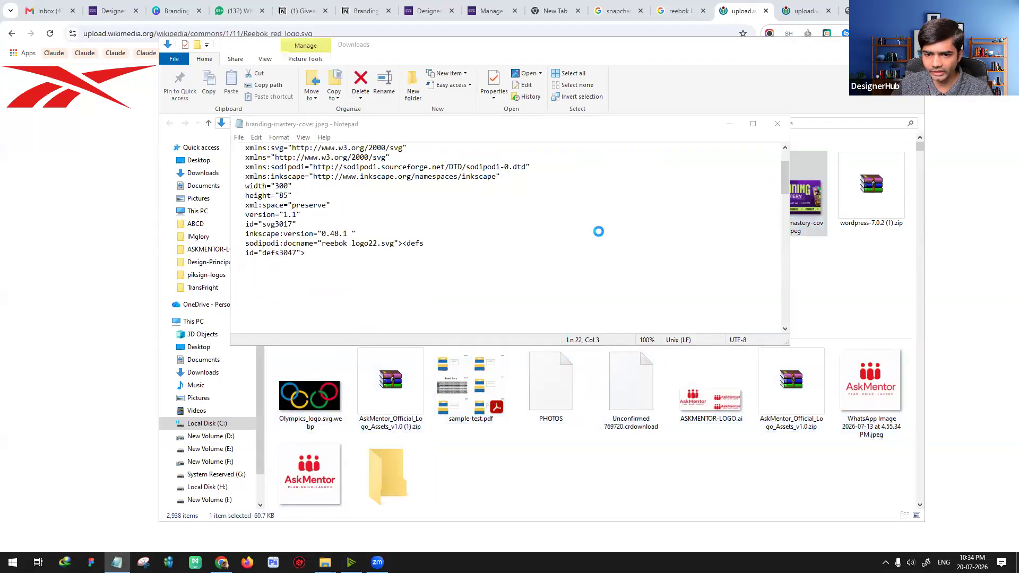
pyautogui.scroll(-10, 639, 254)
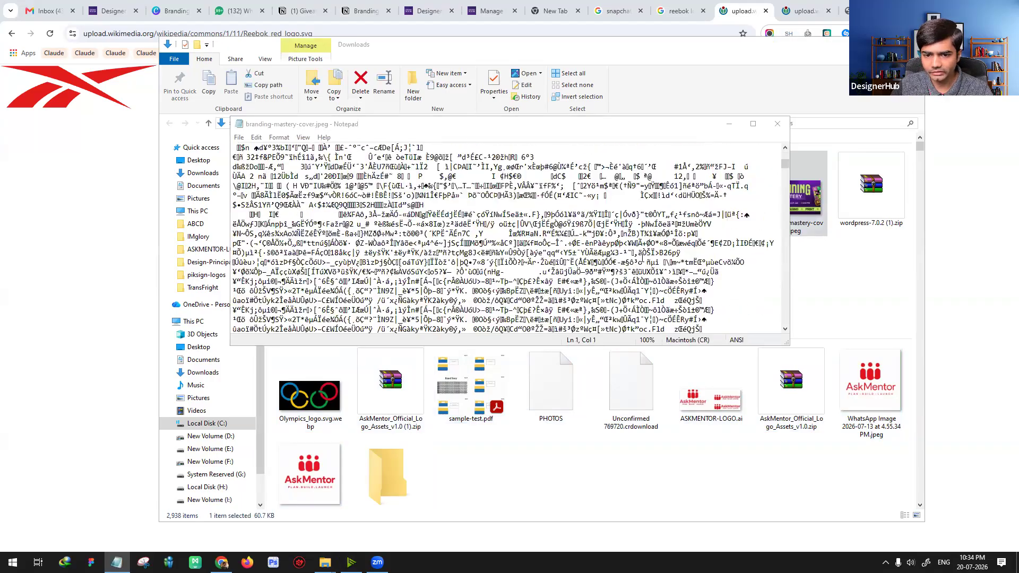
pyautogui.scroll(-10, 644, 262)
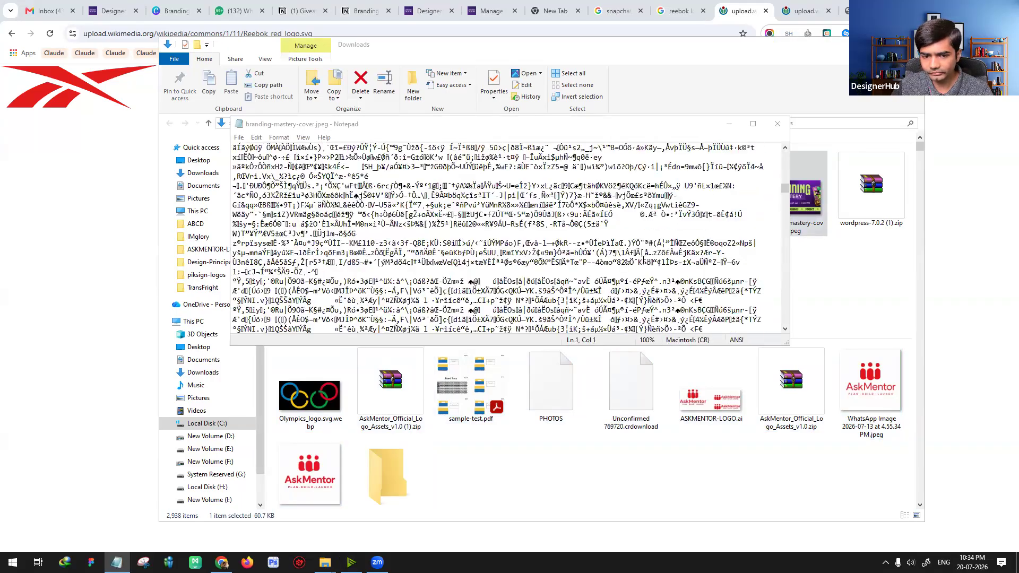
pyautogui.scroll(-10, 644, 261)
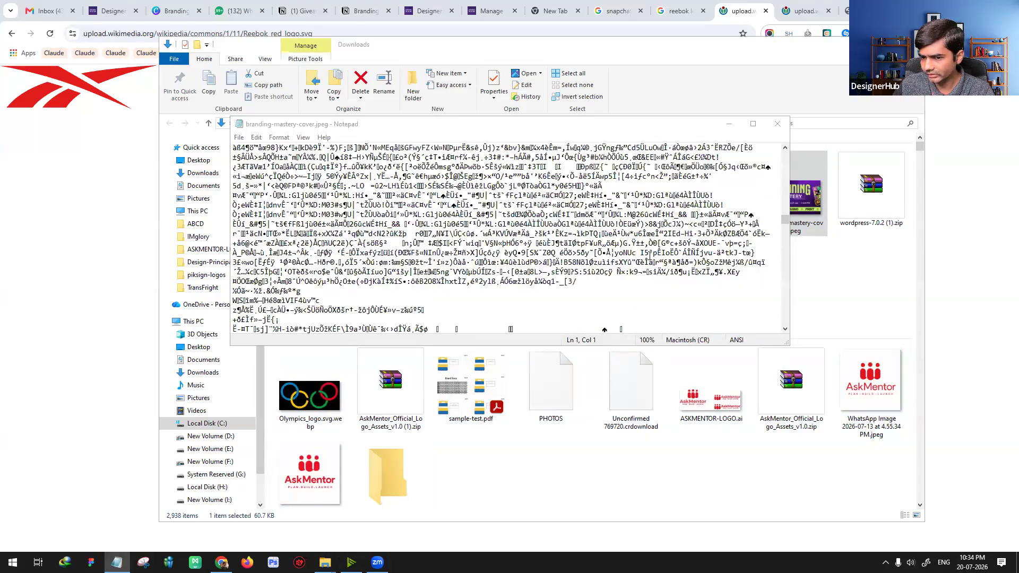
# Step: Move the Notepad window lower, load Reebok_red_logo.svg into it again and review the vector code
pyautogui.moveTo(693, 128); pyautogui.dragTo(713, 259)
pyautogui.moveTo(326, 193); pyautogui.dragTo(502, 339)
pyautogui.scroll(-15, 502, 339)
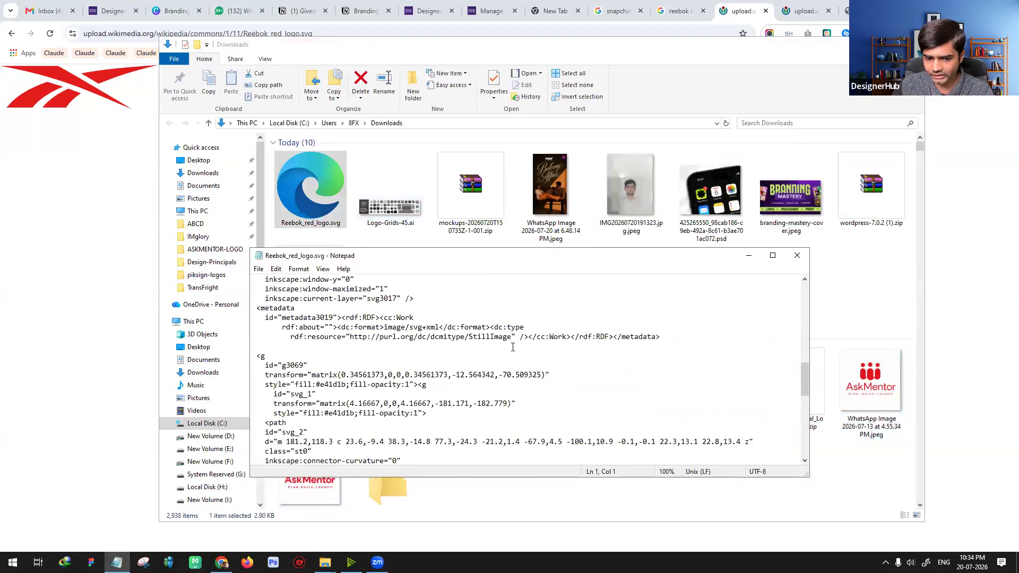
pyautogui.scroll(15, 512, 346)
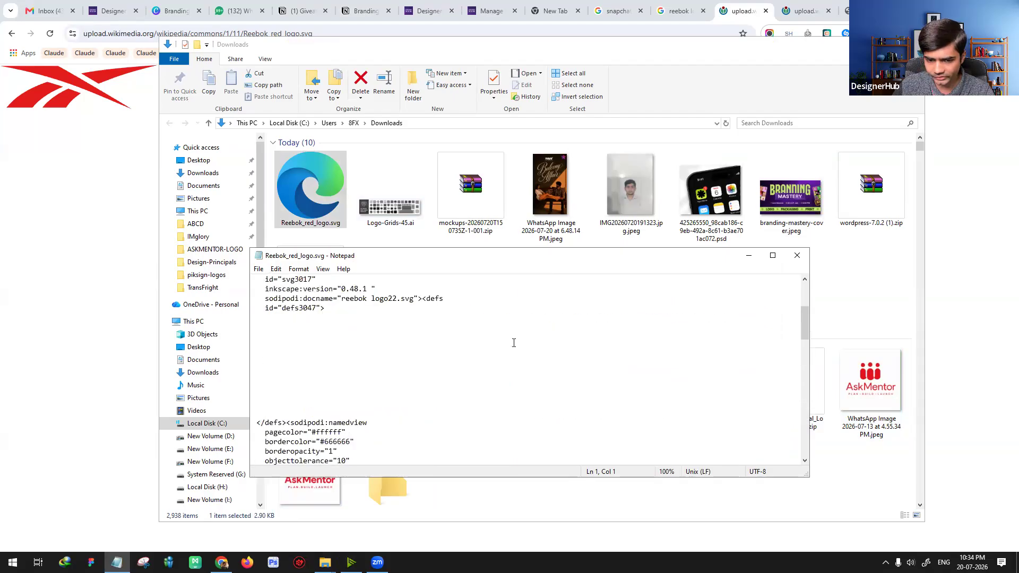
# Step: Return to Chrome, search for "nike website" and open the nike.in site
pyautogui.click(128, 261)
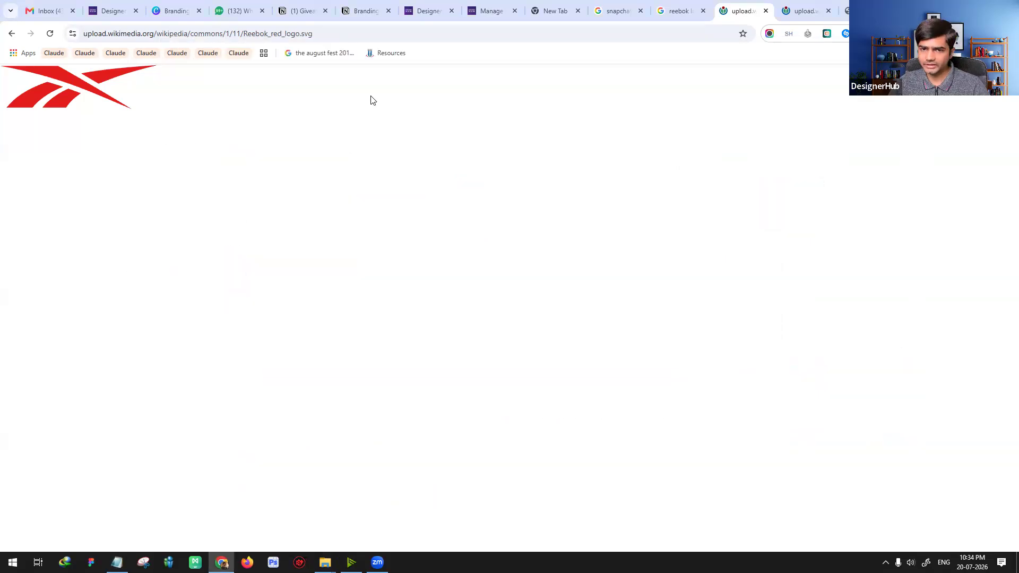
pyautogui.click(427, 35)
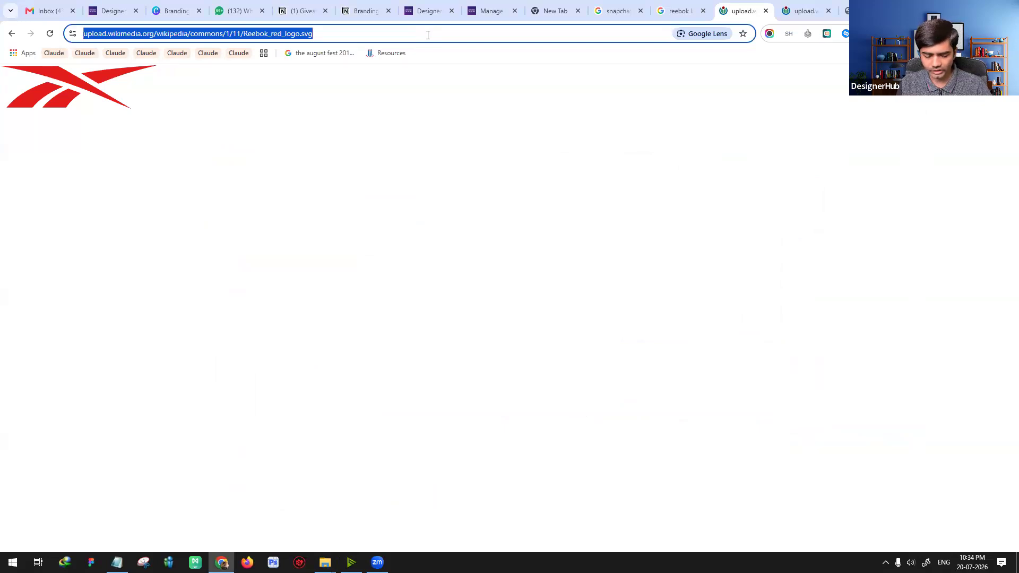
pyautogui.write('a')
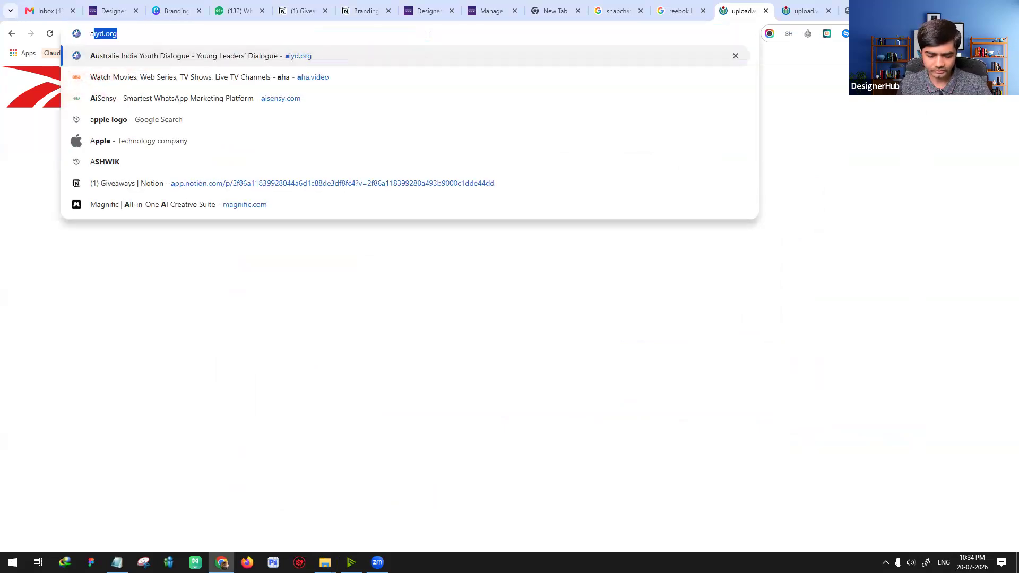
pyautogui.press('BackSpace')
pyautogui.press('BackSpace')
pyautogui.write('nike website')
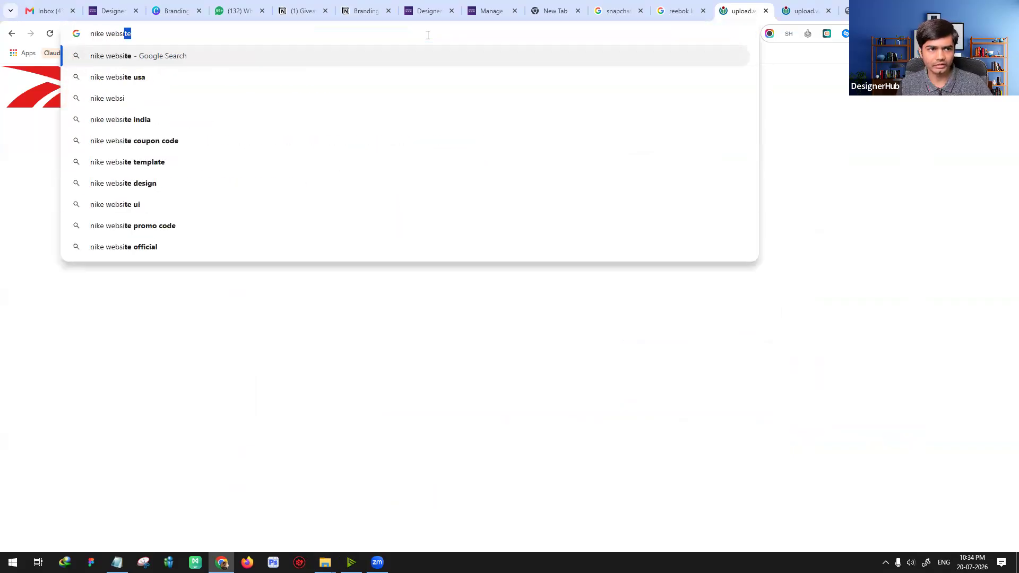
pyautogui.press('Return')
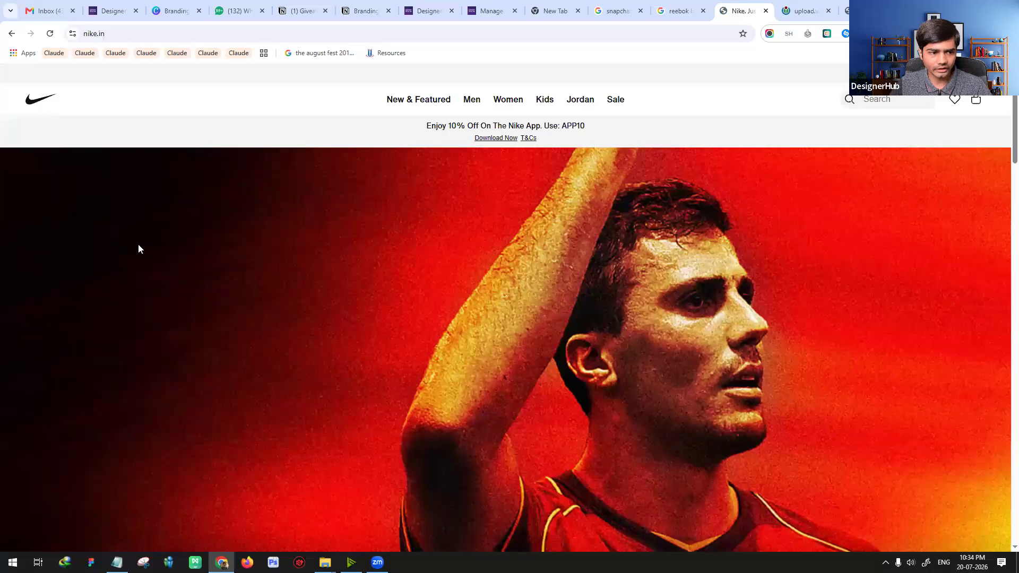
# Step: Open the Nike header logo in a new tab using its image address and highlight the svg extension in the URL
pyautogui.rightClick(41, 100)
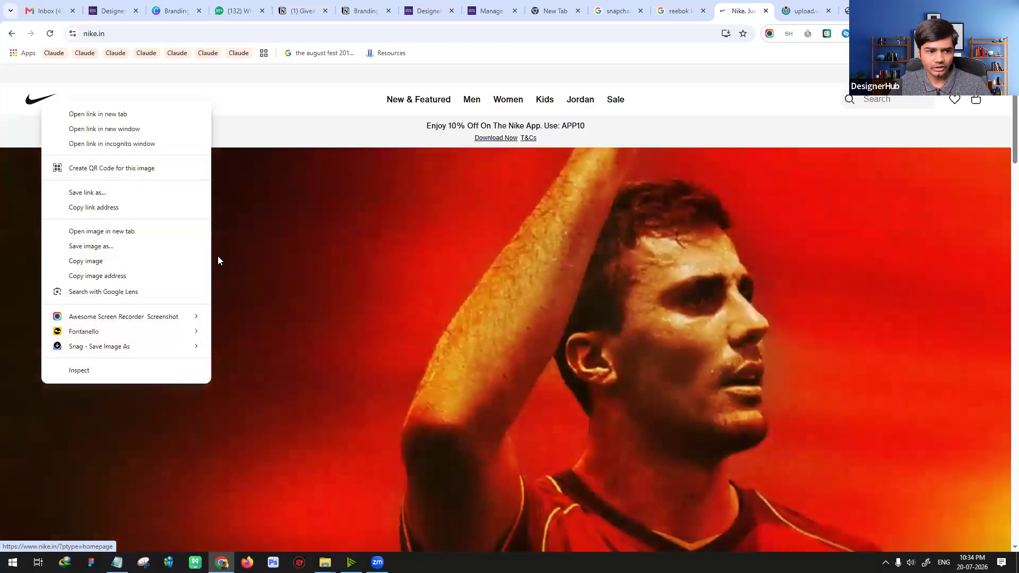
pyautogui.click(106, 276)
pyautogui.hotkey('ctrl', 't')
pyautogui.write('https://prod-assets.nike.in/NIKE/nes-nike-reloaded-svc/static/assets/images/nike-logo-192x192.svg')
pyautogui.press('Return')
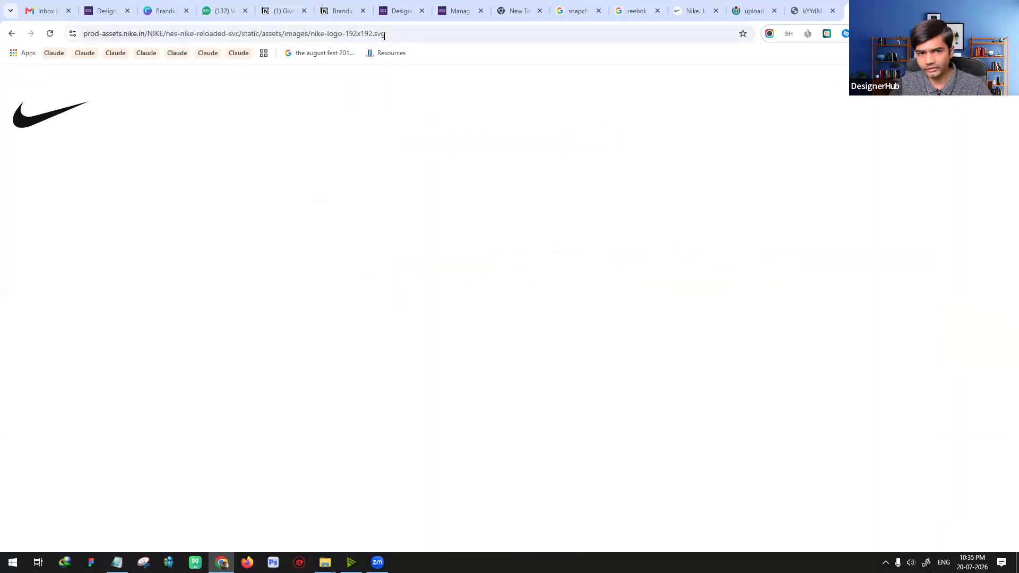
pyautogui.moveTo(374, 35); pyautogui.dragTo(433, 37)
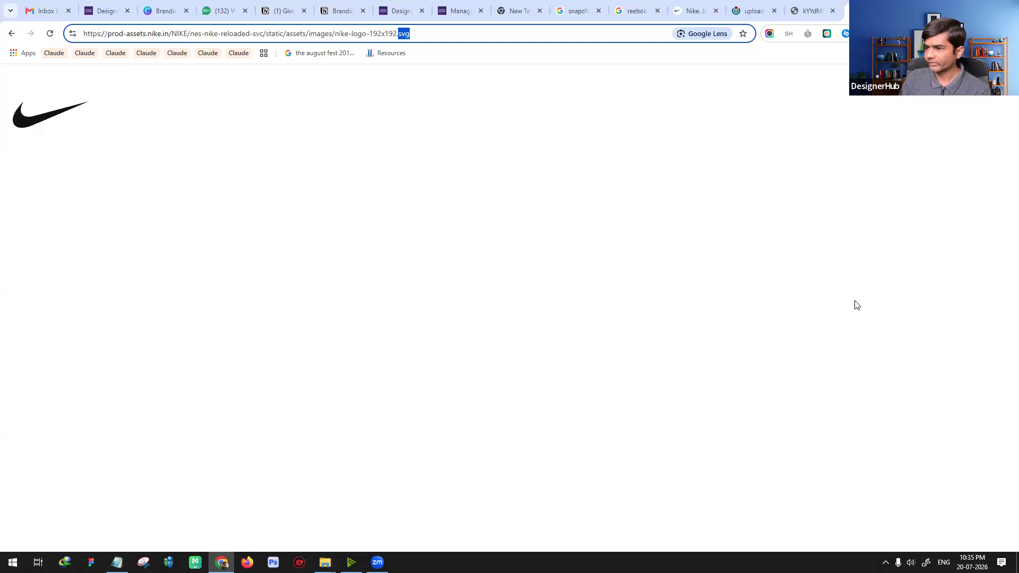
pyautogui.click(502, 196)
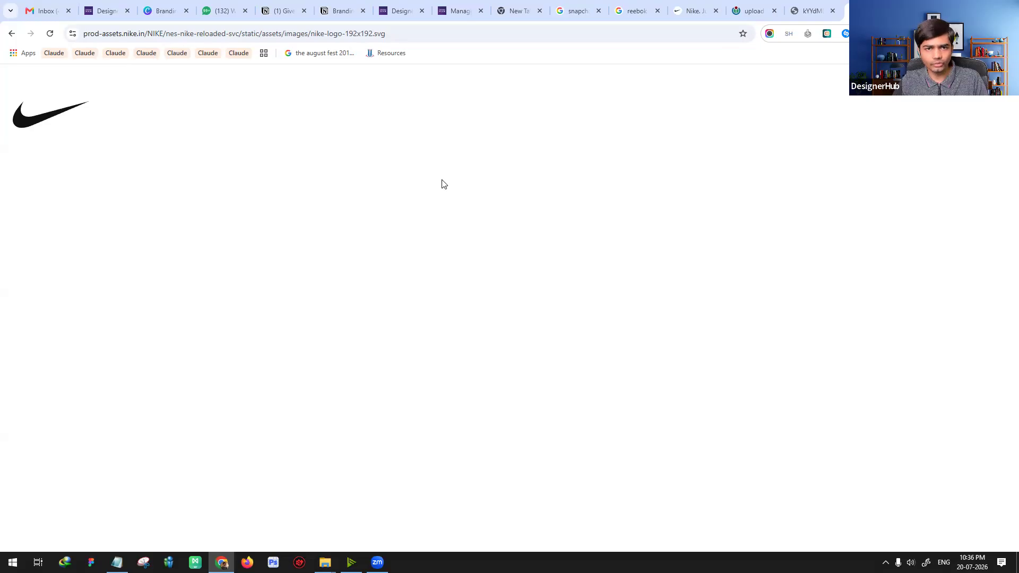
# Step: Save the Nike logo as nike-logo-192x192.svg in the Downloads folder as an SVG document
pyautogui.rightClick(83, 109)
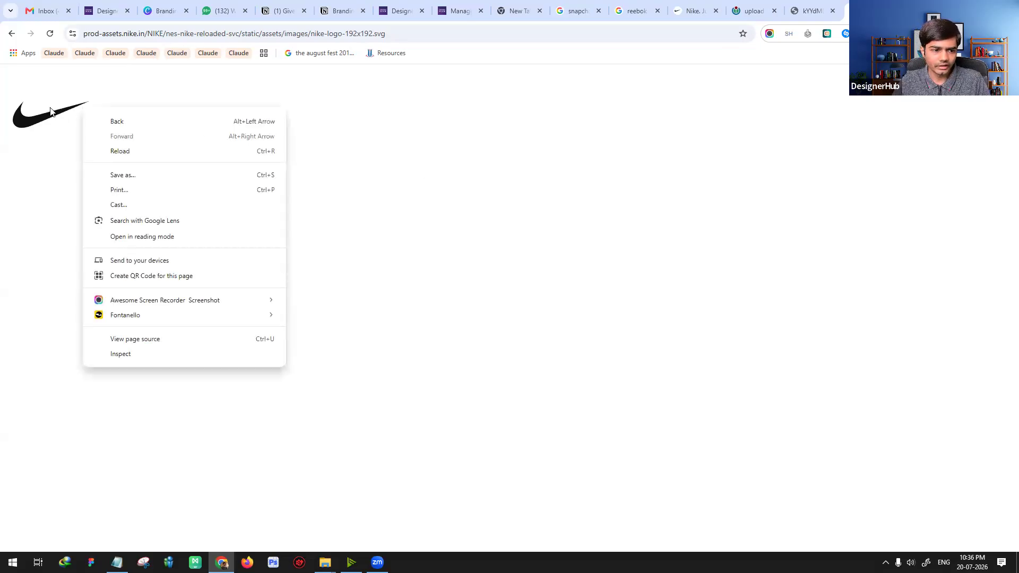
pyautogui.press('Escape')
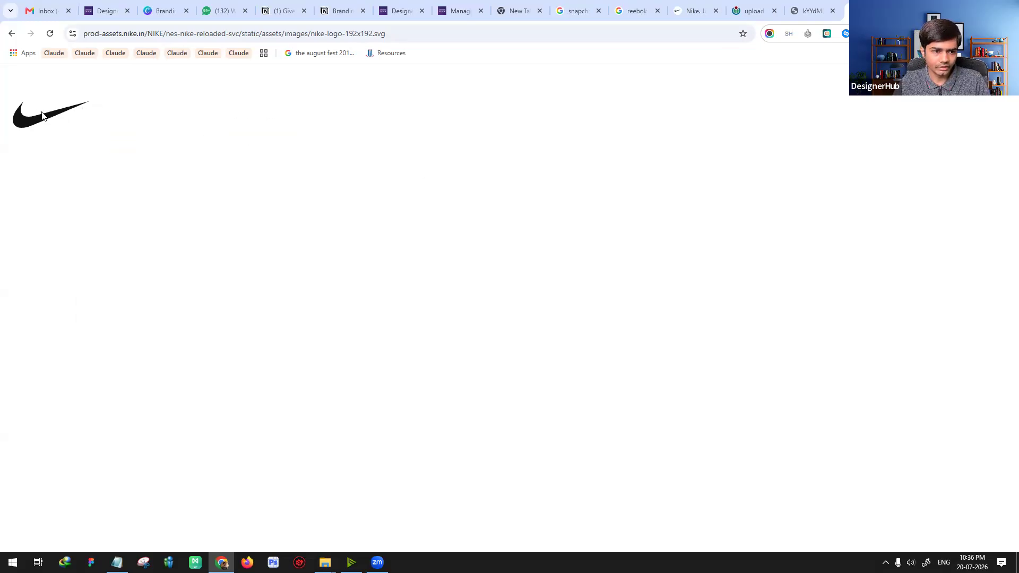
pyautogui.hotkey('ctrl', 's')
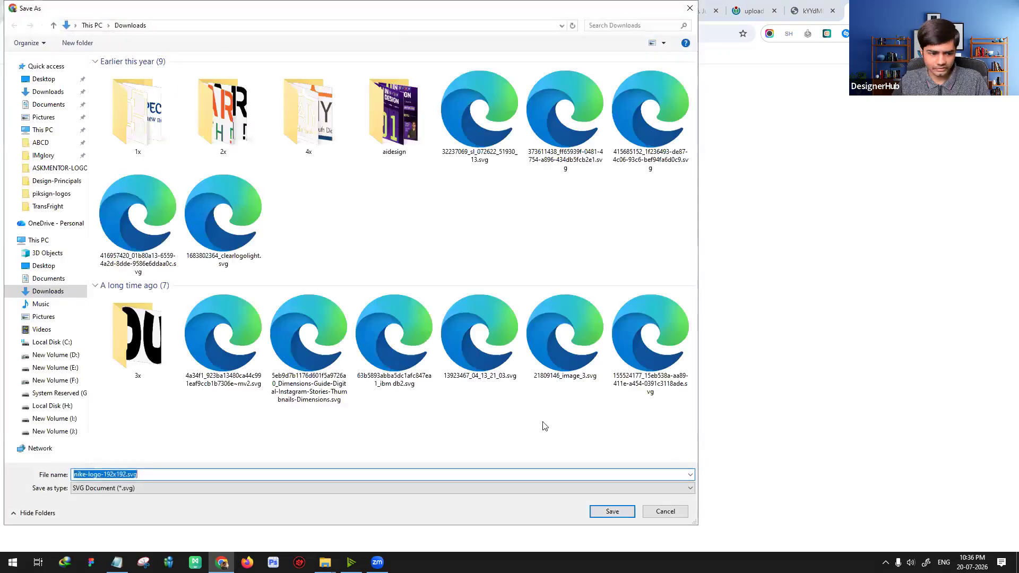
pyautogui.press('Return')
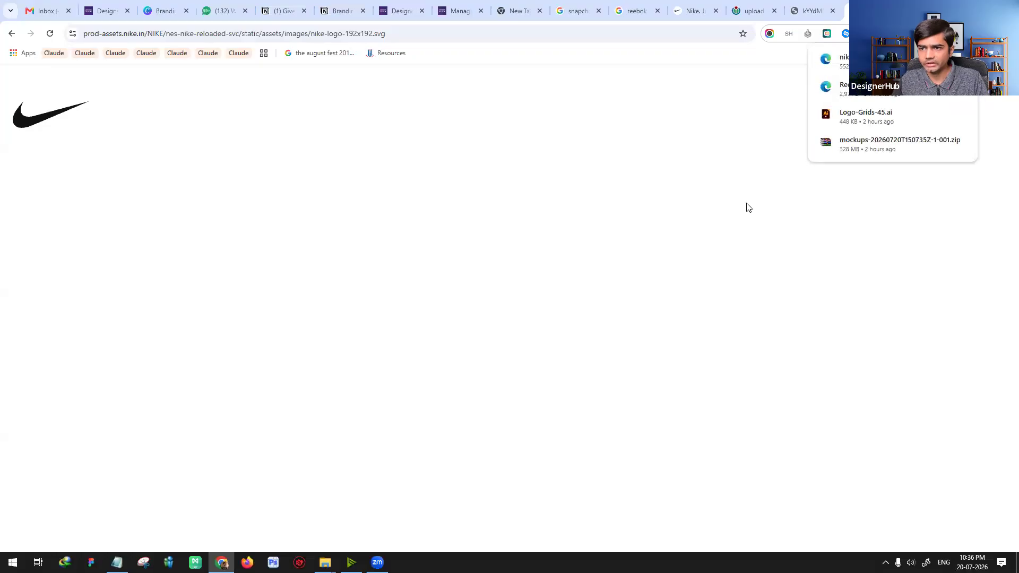
# Step: Search Google for "svg to jpg" in a new tab and open CloudConvert's SVG to JPG Converter
pyautogui.hotkey('ctrl', 't')
pyautogui.write('svg to jpg')
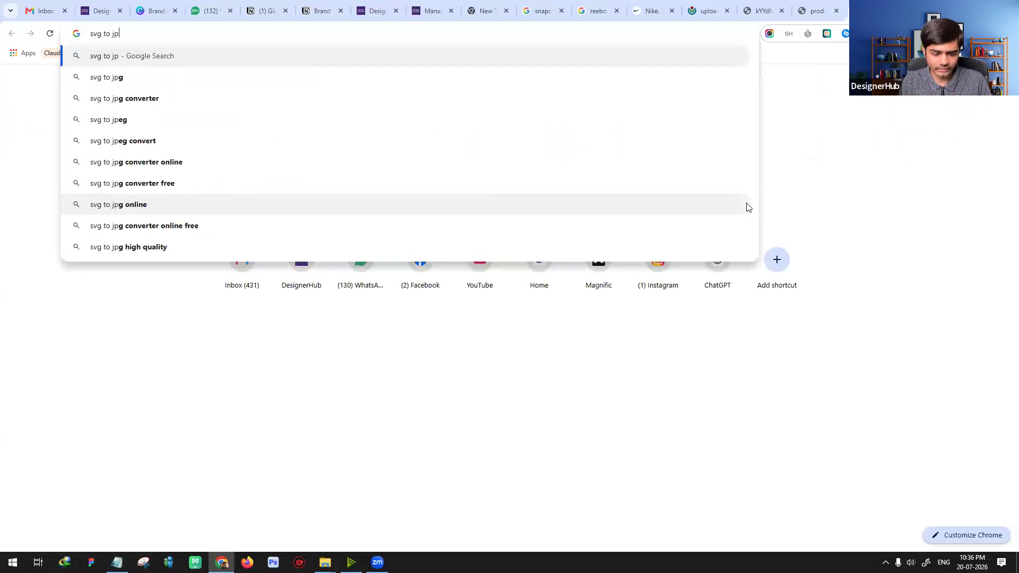
pyautogui.press('Return')
pyautogui.click(227, 184)
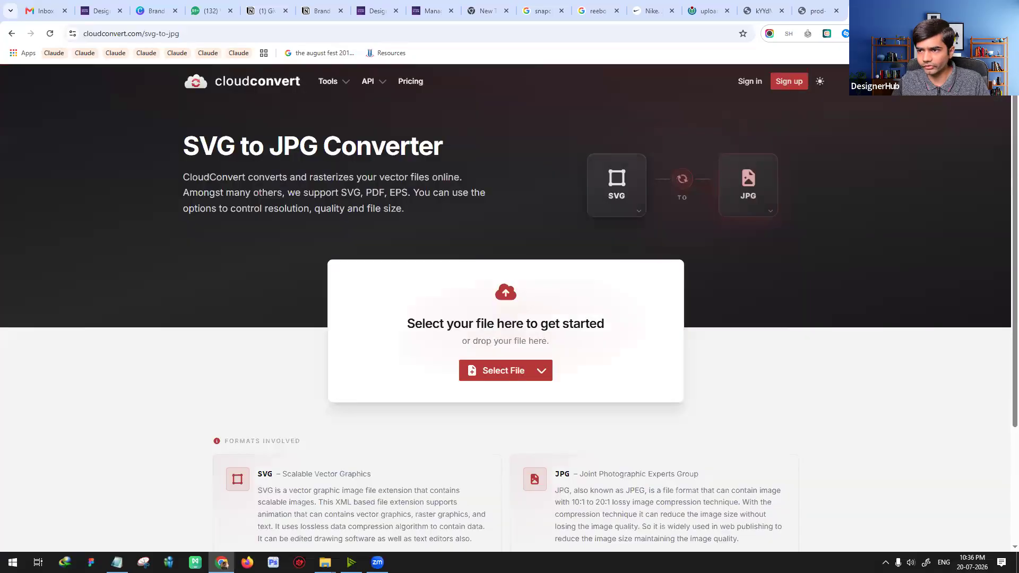
# Step: Upload the downloaded nike-logo-192x192.svg, convert it to JPG and download the result
pyautogui.click(968, 33)
pyautogui.moveTo(839, 82); pyautogui.dragTo(531, 342)
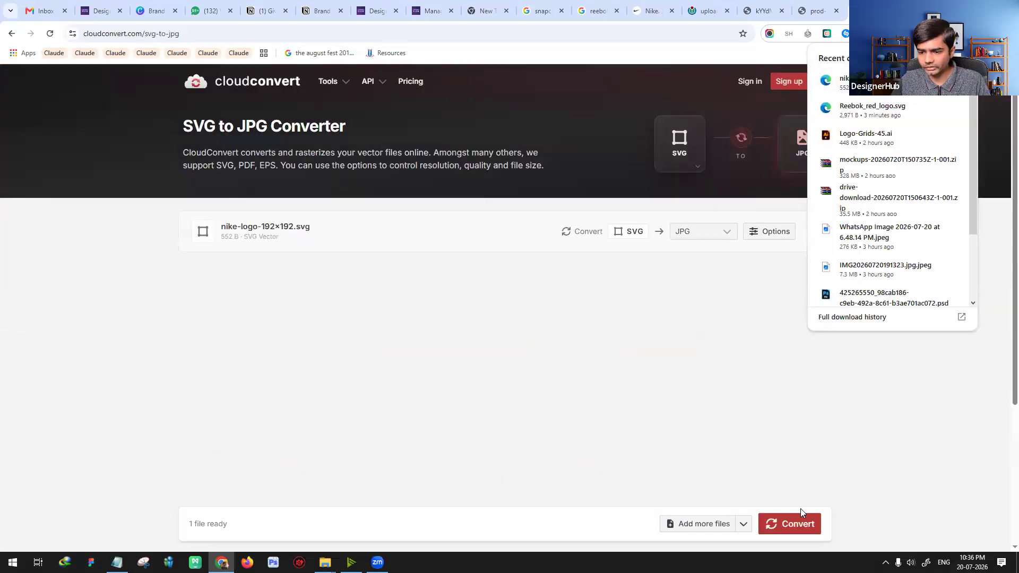
pyautogui.click(788, 523)
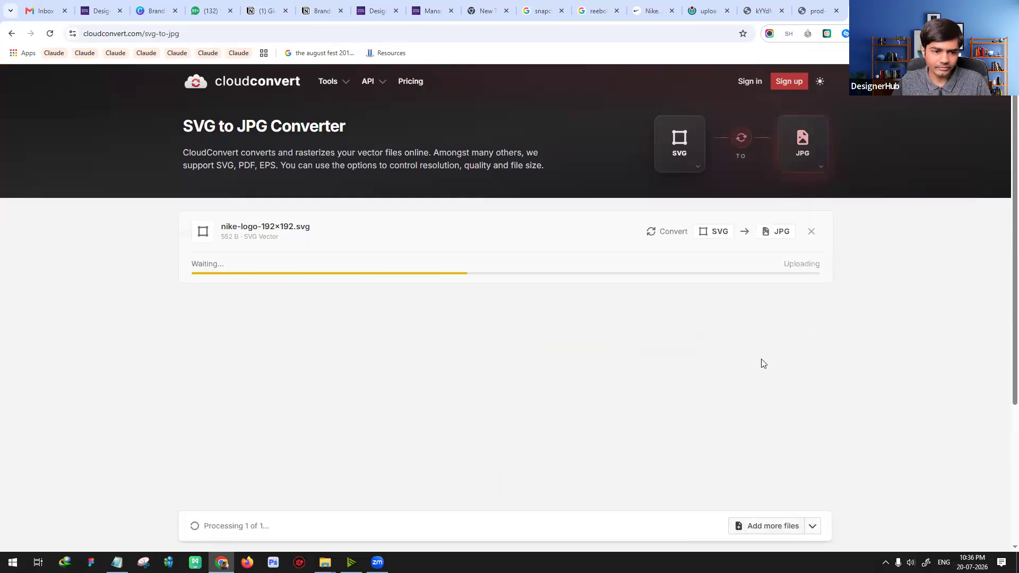
pyautogui.click(777, 266)
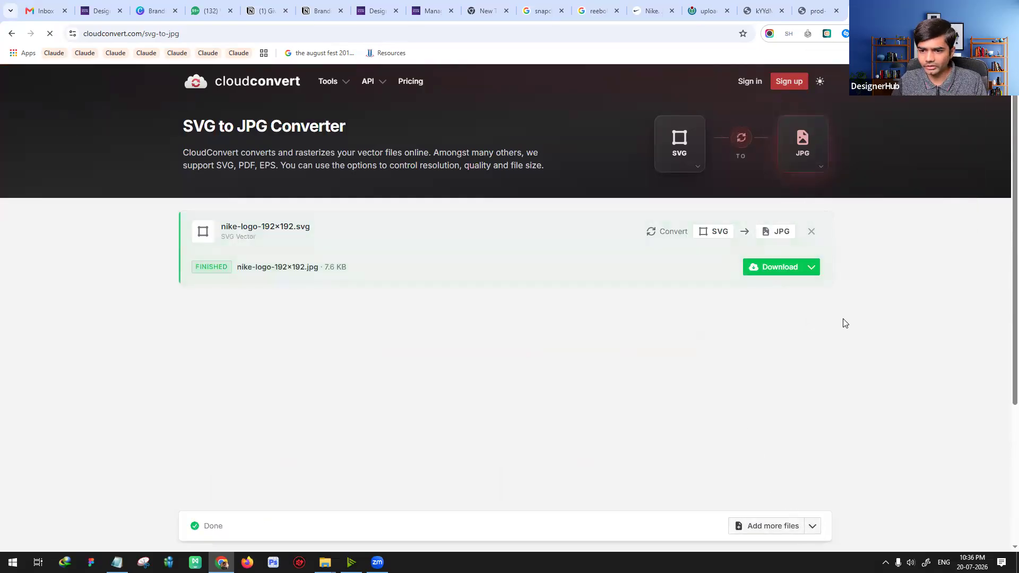
# Step: Open the downloaded nike-logo-192x192.jpg and examine the edges of the swoosh at high magnification
pyautogui.click(826, 59)
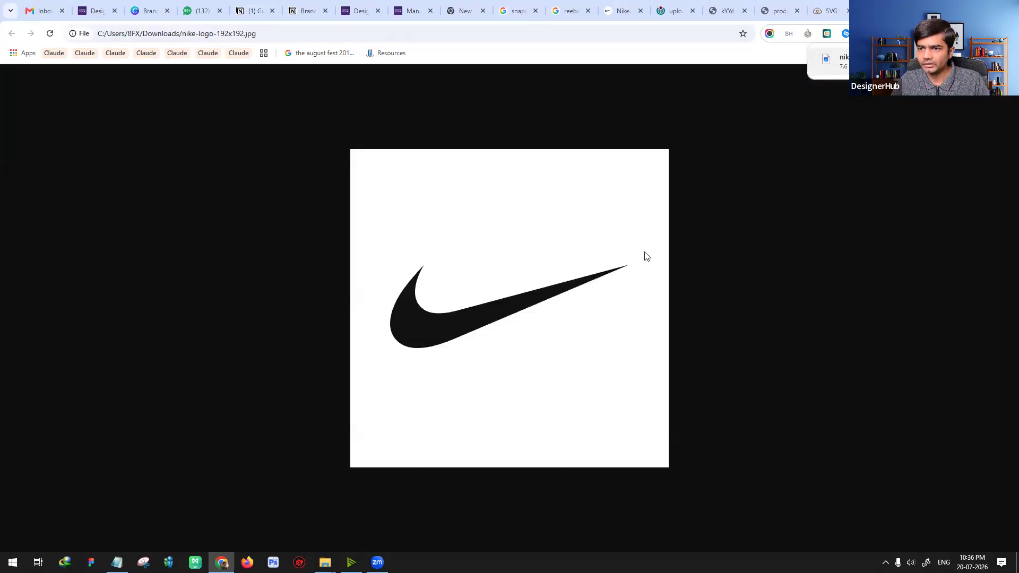
pyautogui.scroll(8, 642, 317)
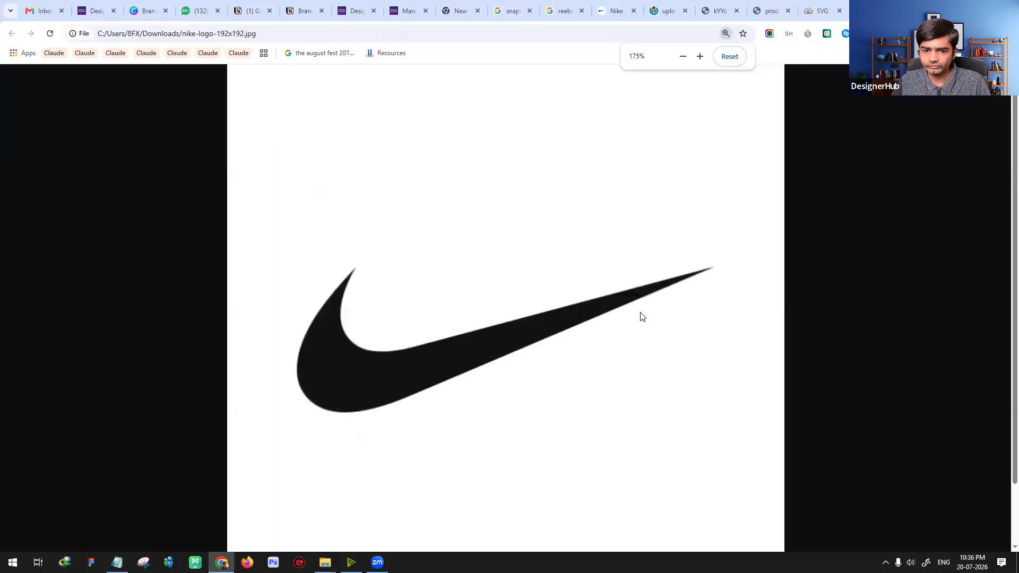
pyautogui.scroll(-2, 638, 327)
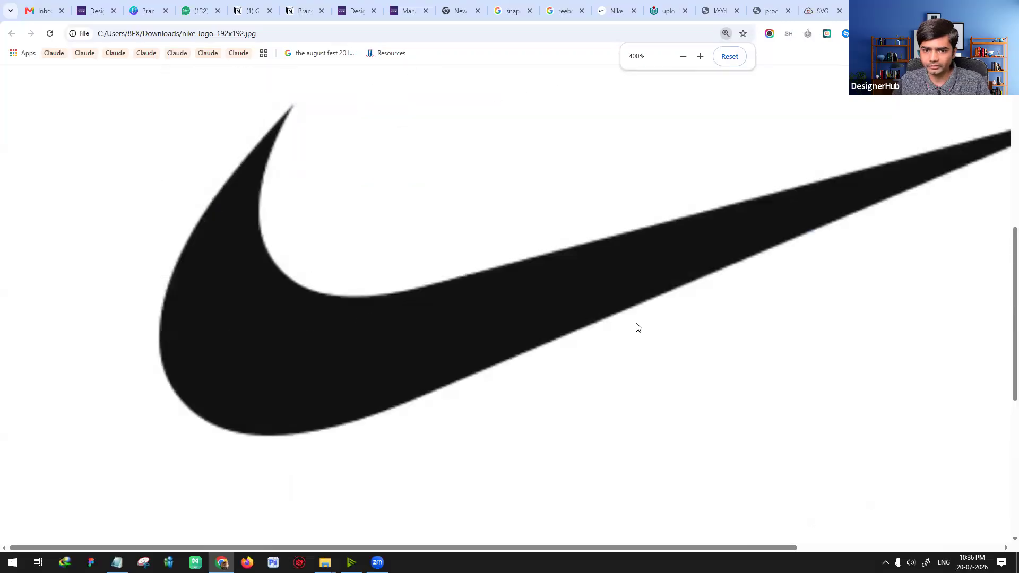
pyautogui.scroll(4, 640, 326)
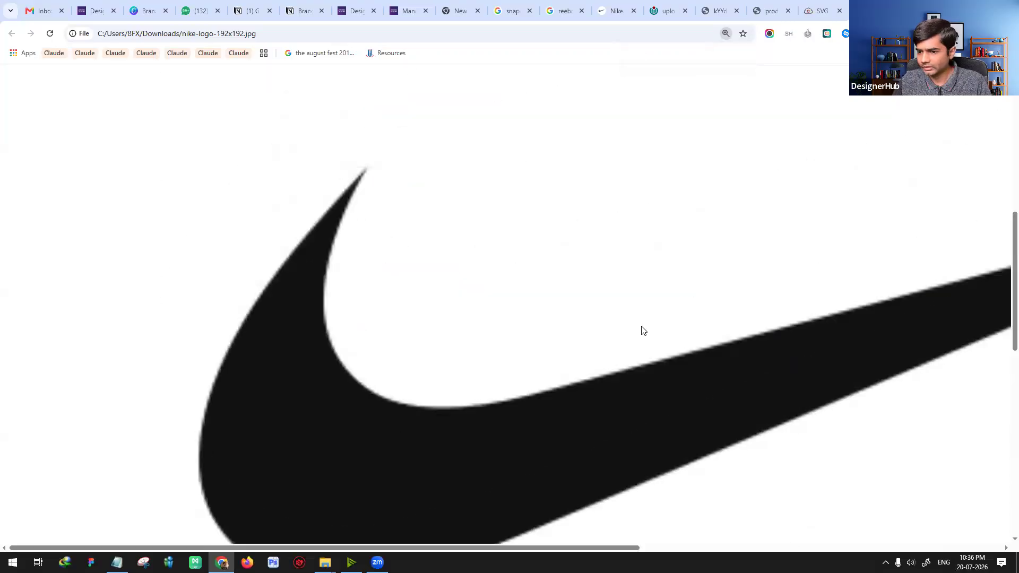
pyautogui.scroll(-1, 642, 329)
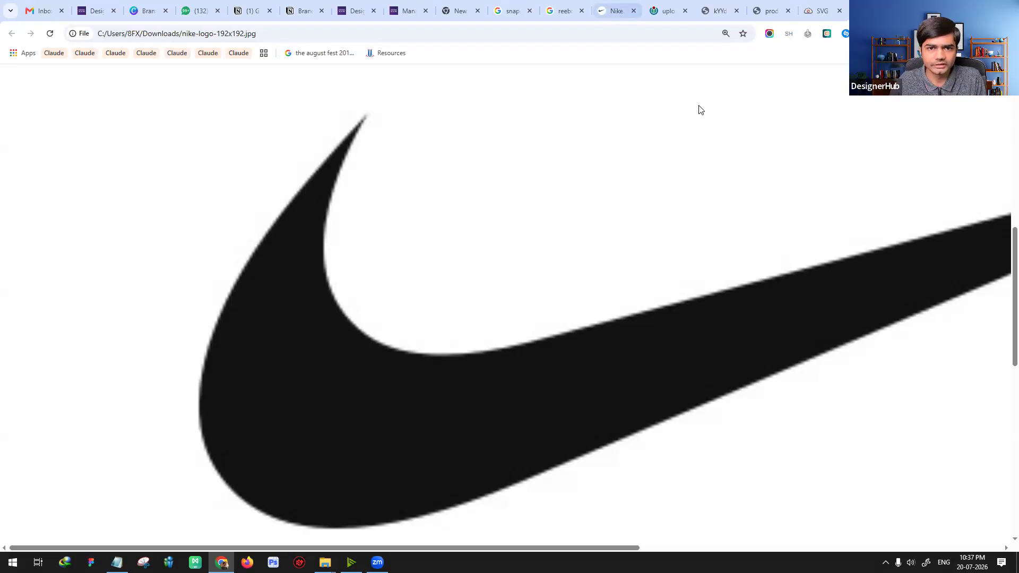
# Step: Switch to the Branding Mastery design in Canva and present the Raster vs Vector slide in full screen
pyautogui.click(141, 11)
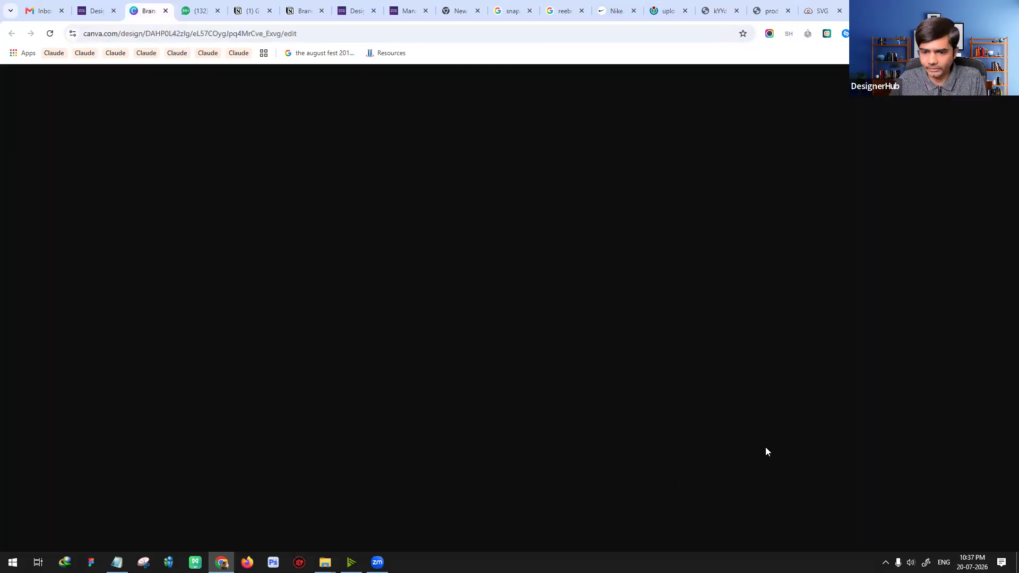
pyautogui.click(986, 539)
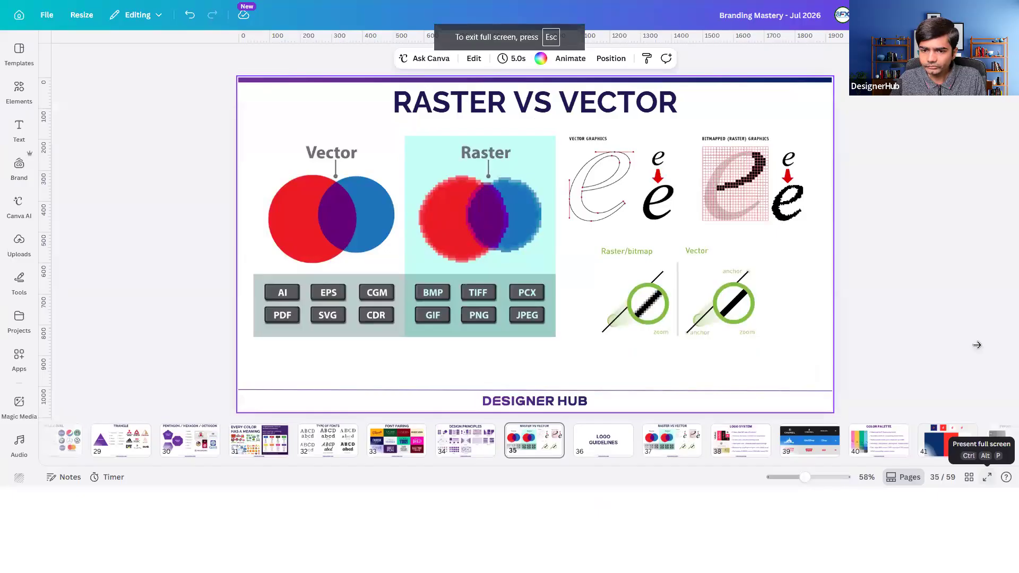
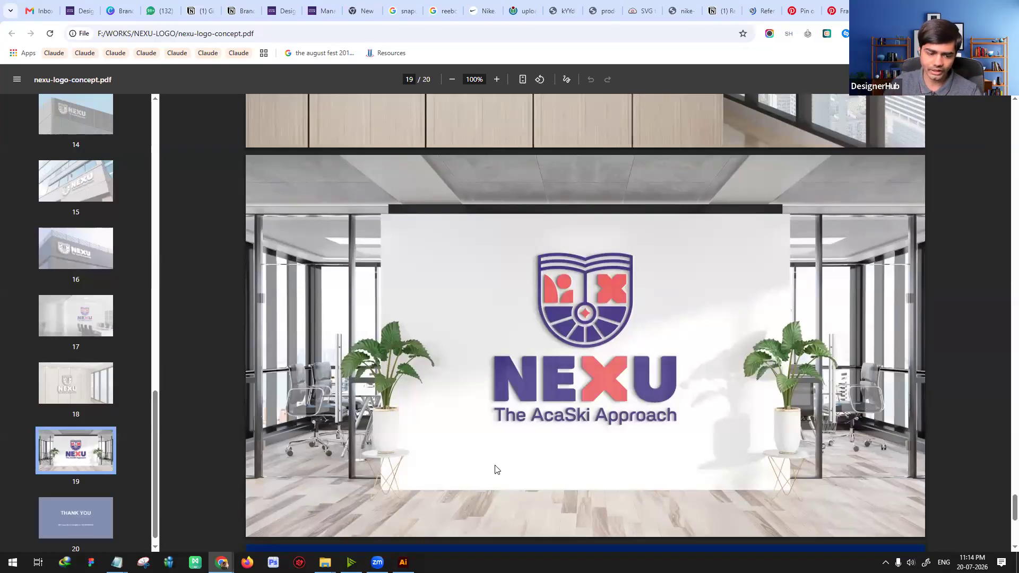
# Step: Switch to Illustrator and close the nexu.ai, nexu-minimal-logo.ai and nexu-icons.ai documents
pyautogui.moveTo(351, 562)
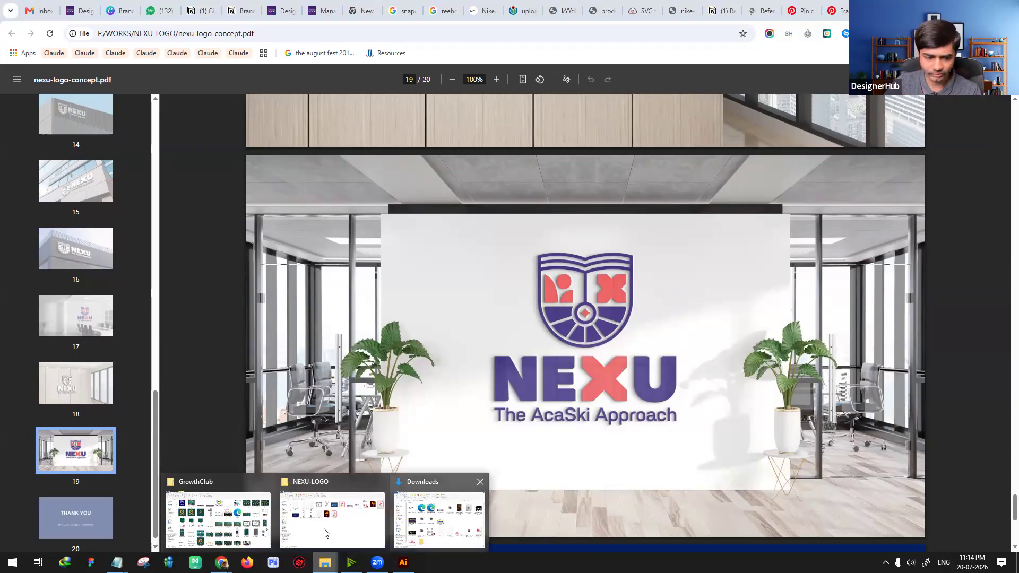
pyautogui.click(403, 562)
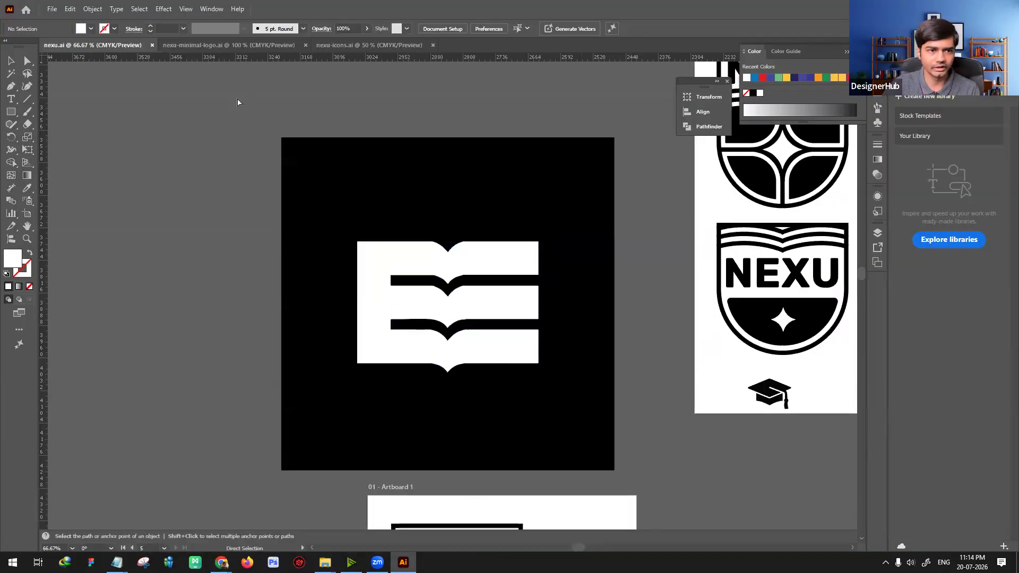
pyautogui.hotkey('ctrl', 'w')
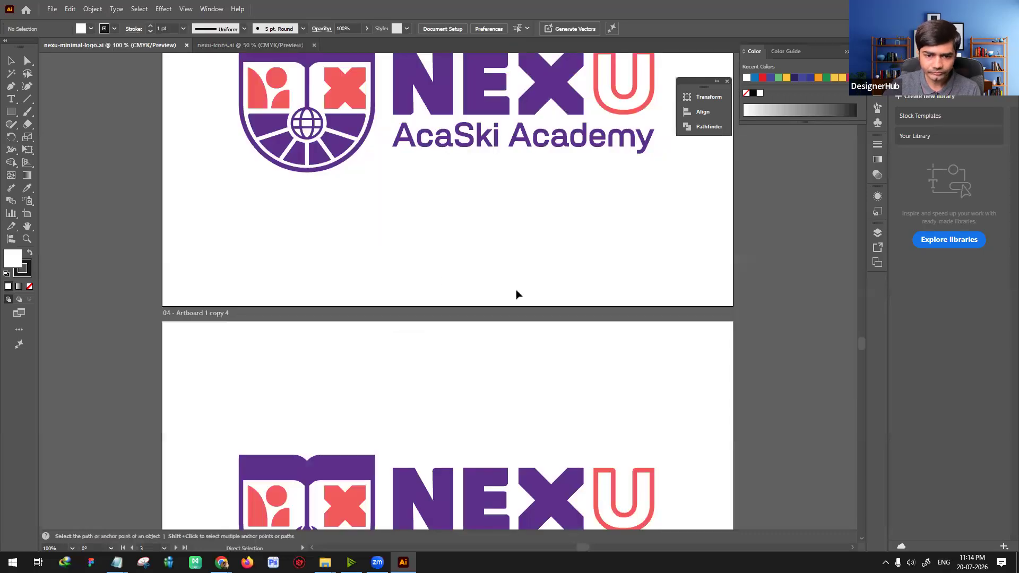
pyautogui.hotkey('ctrl', 'w')
pyautogui.hotkey('ctrl', 'w')
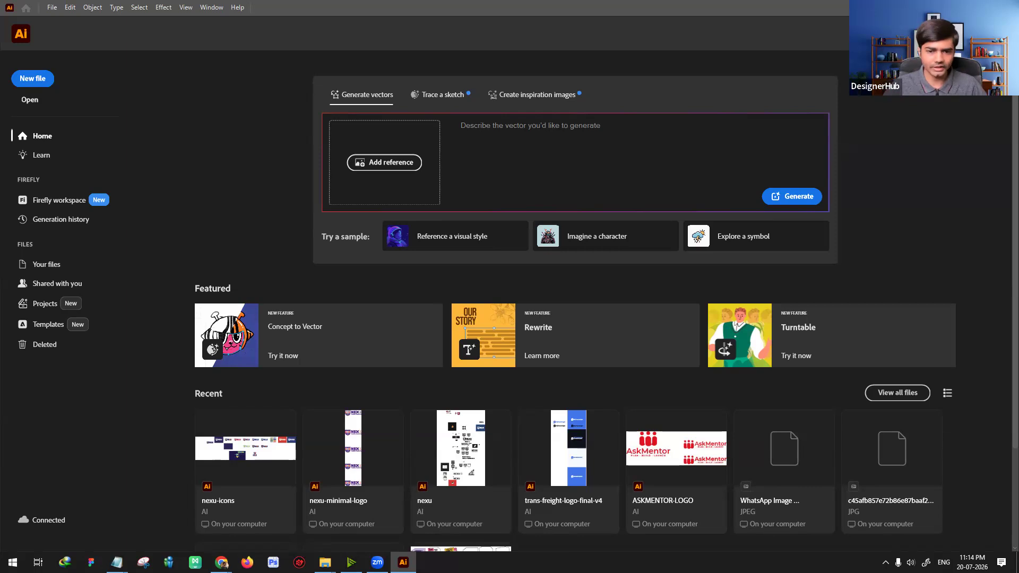
# Step: Open Trans-Freight-Logo-New.pdf from the TransFright folder
pyautogui.click(30, 100)
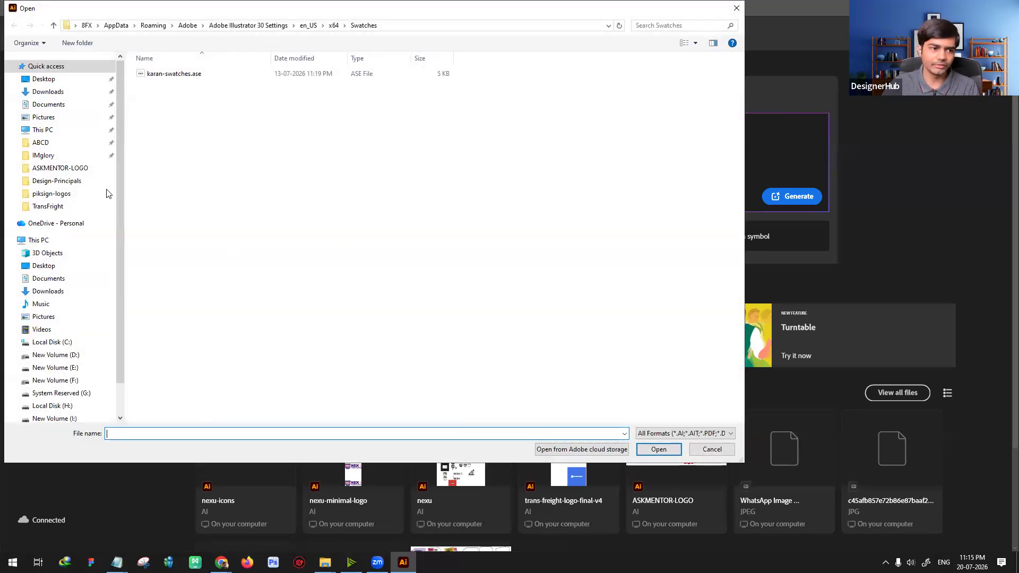
pyautogui.click(53, 207)
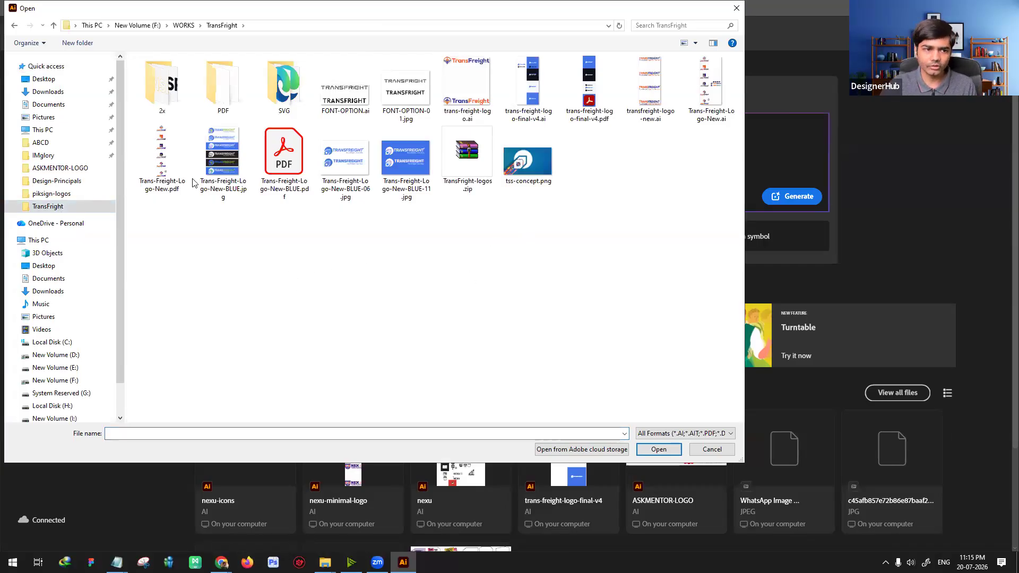
pyautogui.doubleClick(164, 159)
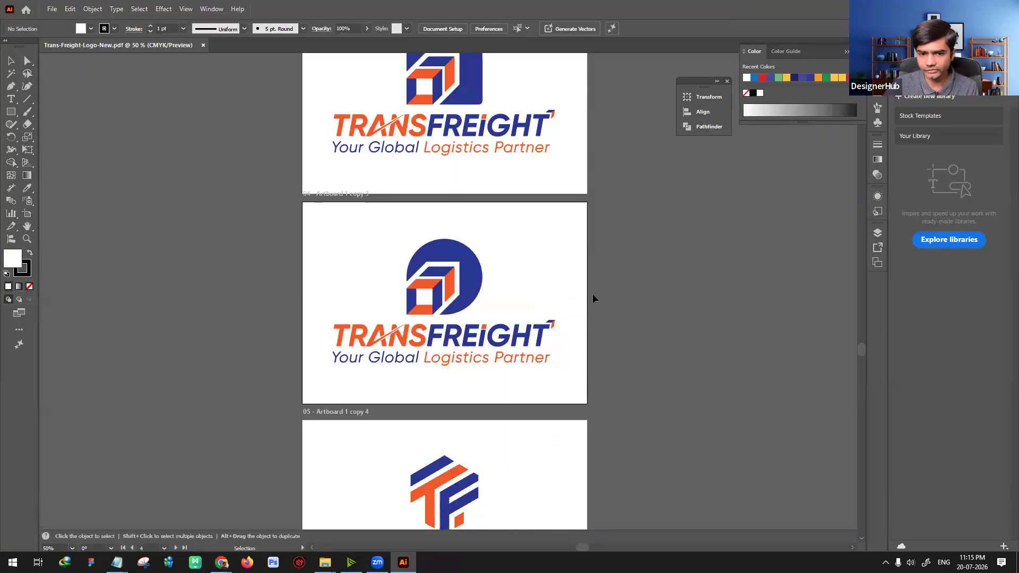
# Step: Look through the TransFreight logo concepts on all artboards, comparing the ship, airplane, cube and TF monogram symbols
pyautogui.scroll(6, 589, 308)
pyautogui.press('space')
pyautogui.moveTo(561, 402); pyautogui.dragTo(568, 164)
pyautogui.moveTo(566, 414); pyautogui.dragTo(536, 232)
pyautogui.scroll(-10, 517, 346)
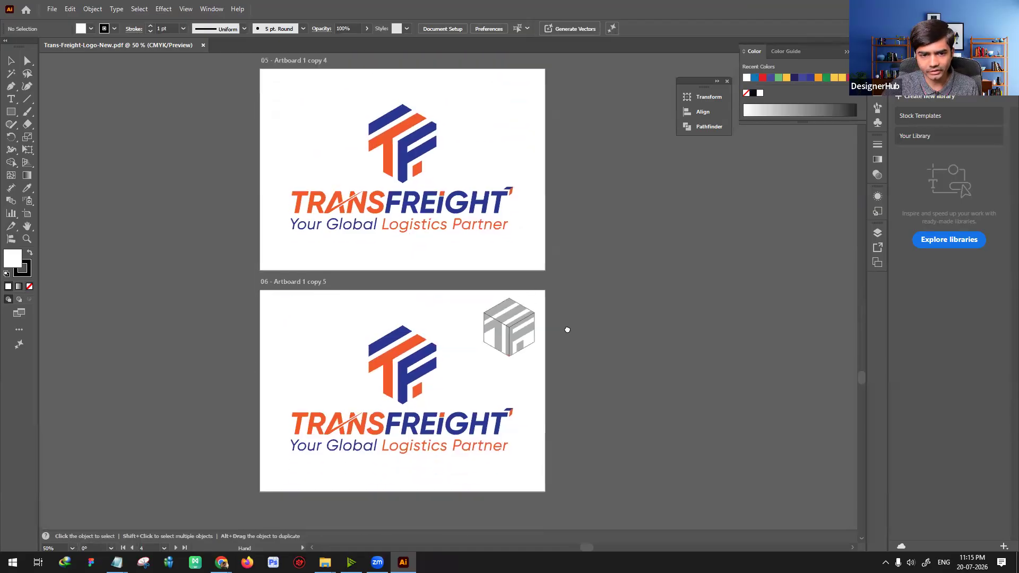
pyautogui.hscroll(-1, 353, 218)
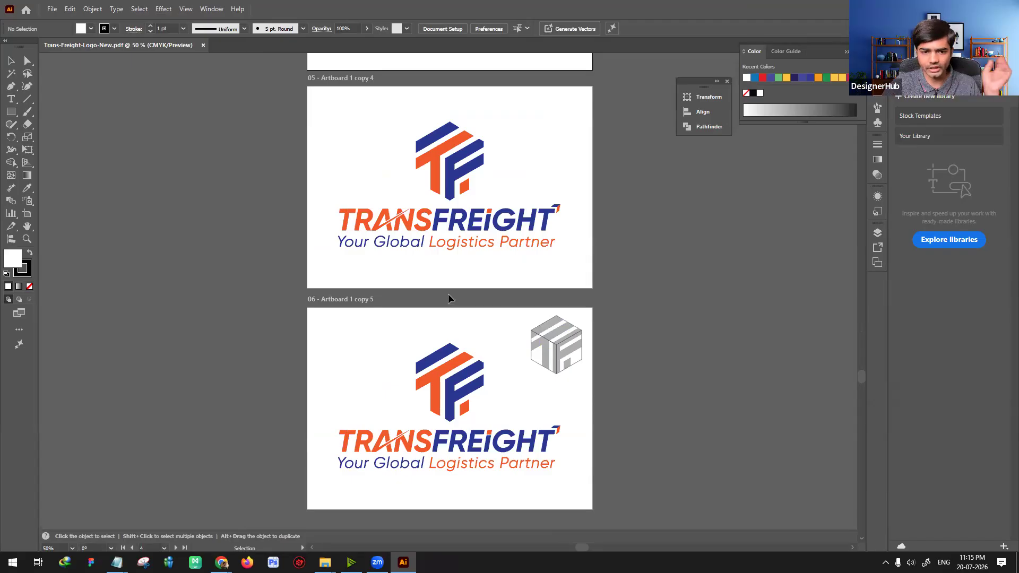
pyautogui.scroll(-11, 499, 349)
pyautogui.scroll(15, 502, 345)
pyautogui.scroll(-4, 502, 345)
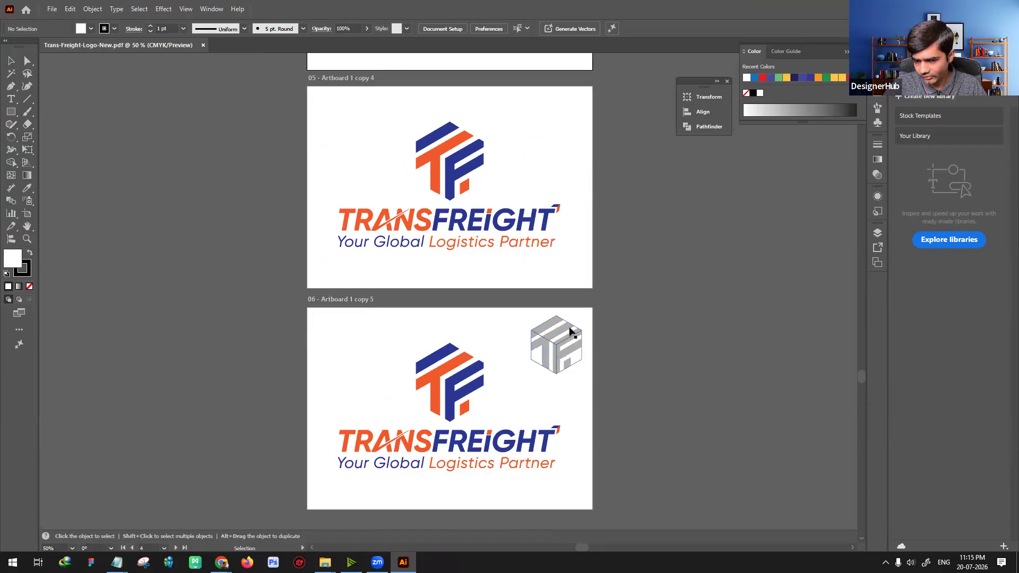
pyautogui.scroll(5, 505, 357)
pyautogui.scroll(13, 505, 349)
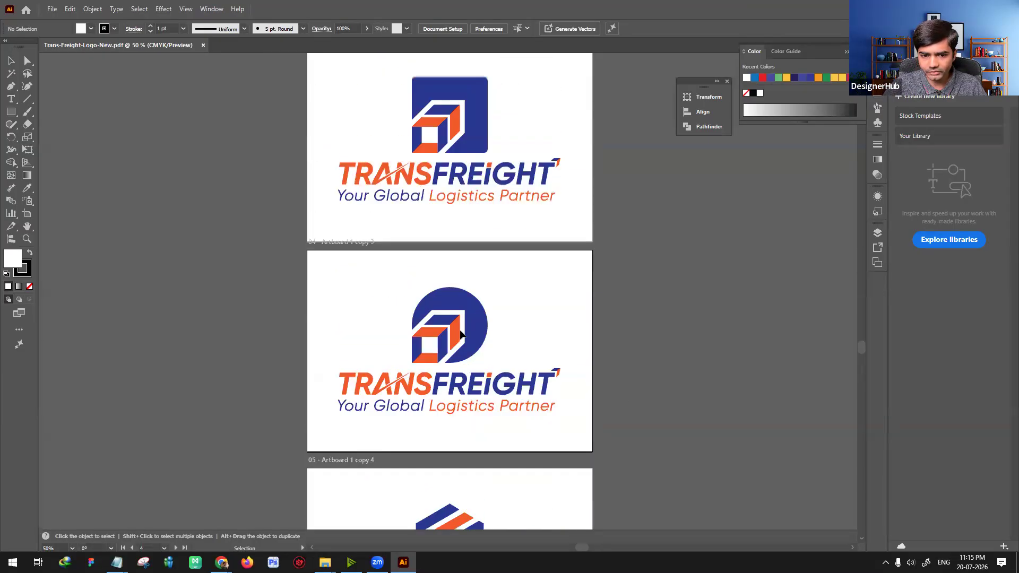
pyautogui.scroll(2, 484, 365)
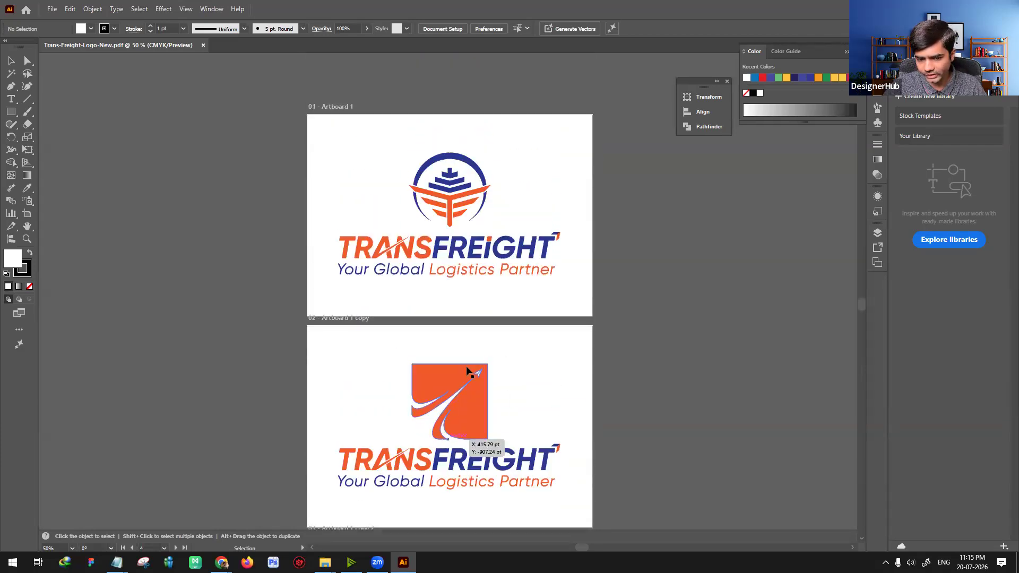
pyautogui.scroll(1, 467, 374)
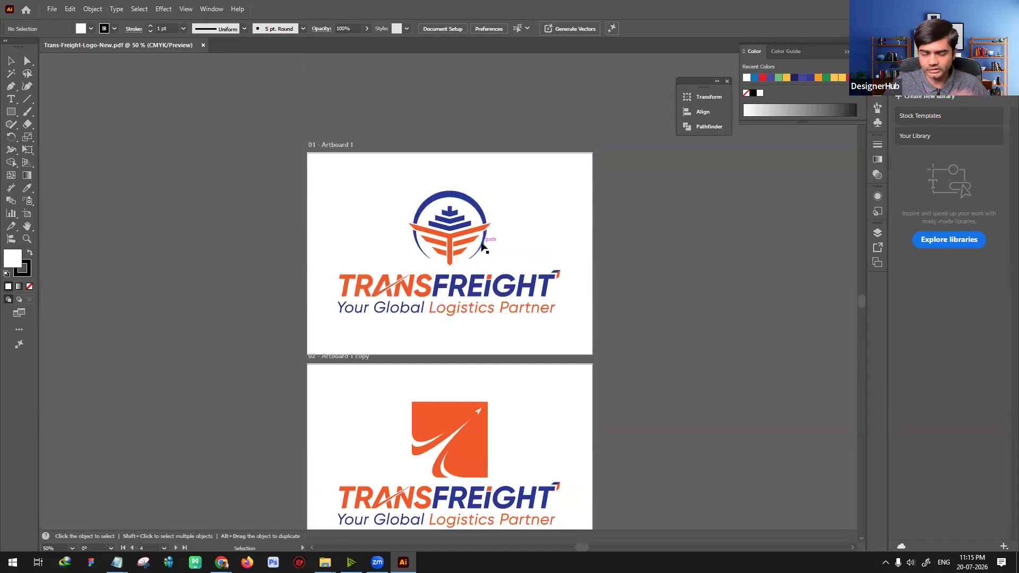
pyautogui.scroll(-4, 555, 309)
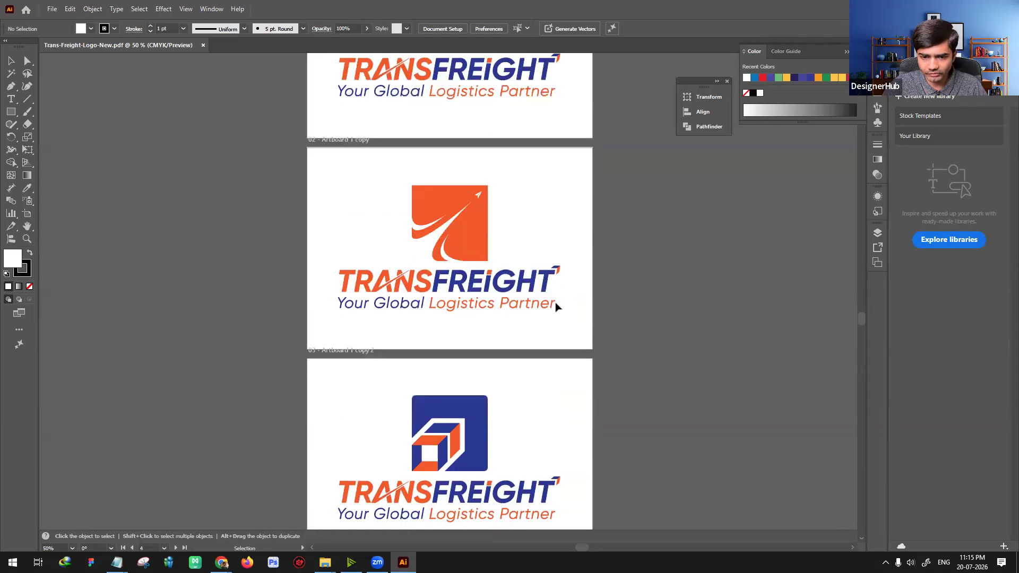
pyautogui.scroll(2, 556, 308)
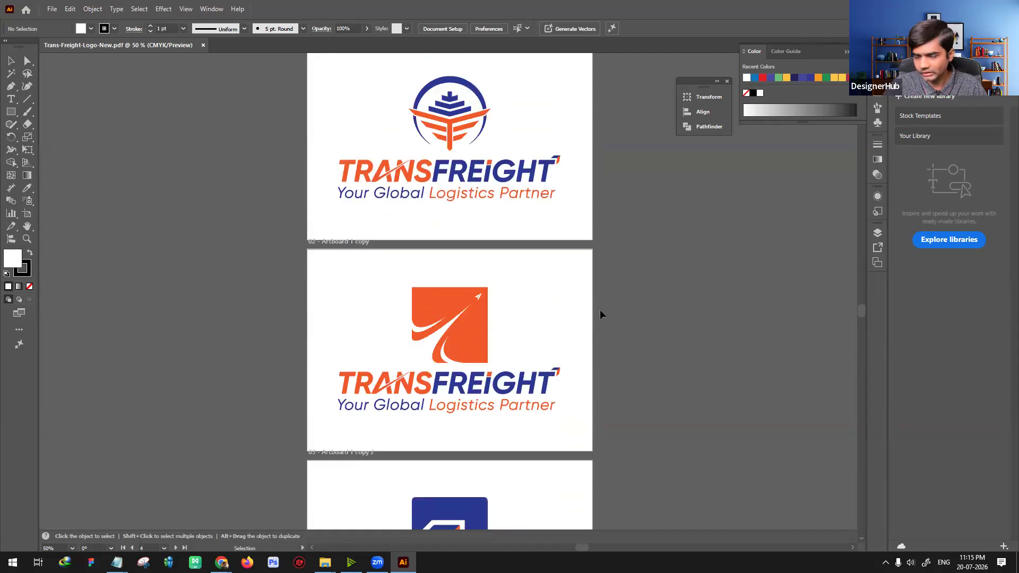
pyautogui.scroll(-16, 603, 313)
pyautogui.scroll(-2, 605, 313)
# Step: Open trans-freight-logo-final-v4.pdf and examine the white logo on the blue first artboard up close
pyautogui.hotkey('ctrl', 'o')
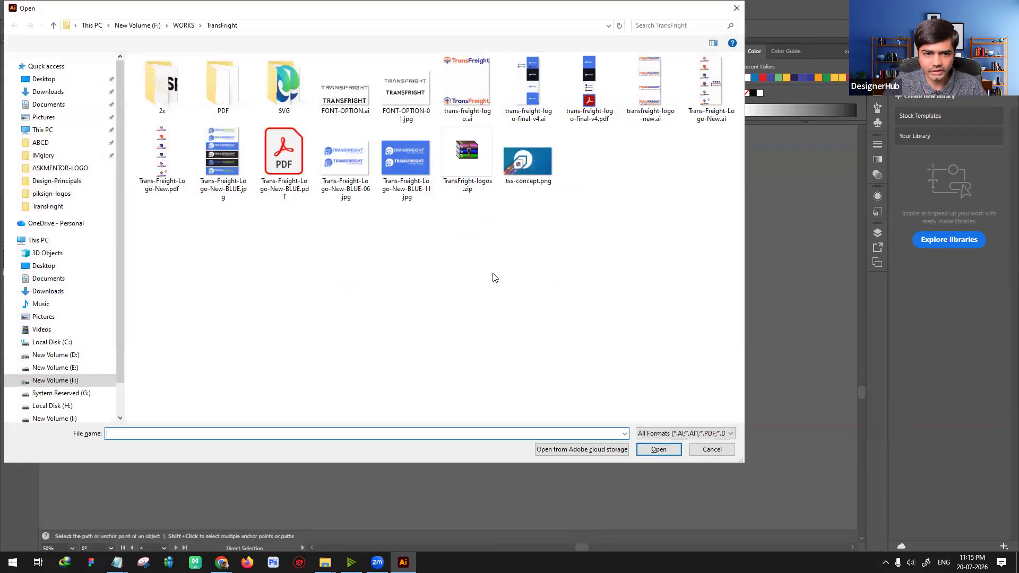
pyautogui.click(590, 106)
pyautogui.doubleClick(539, 108)
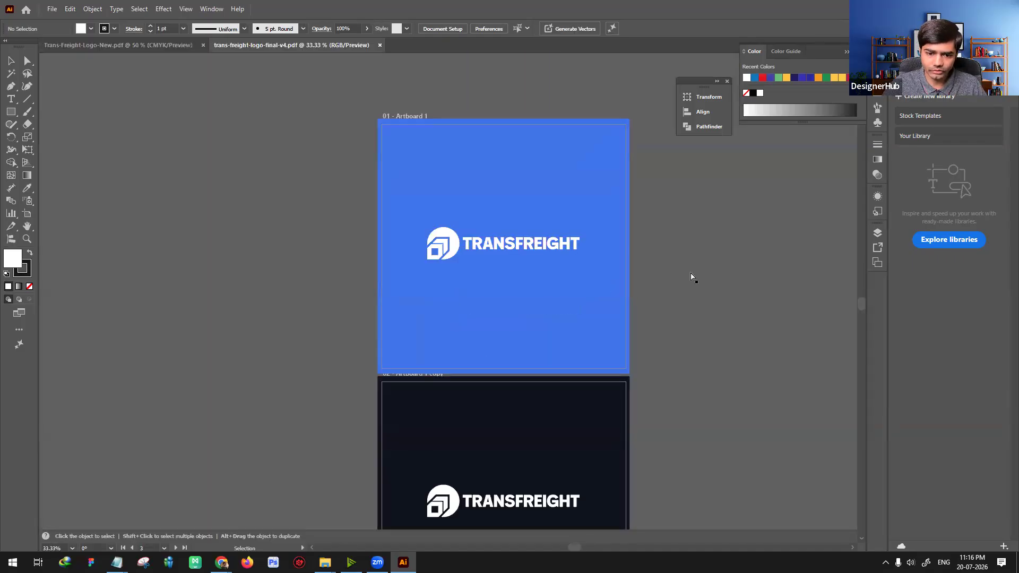
pyautogui.hotkey('ctrl', '=')
pyautogui.hotkey('ctrl', '=')
pyautogui.hotkey('ctrl', '=')
pyautogui.moveTo(690, 247); pyautogui.dragTo(524, 341)
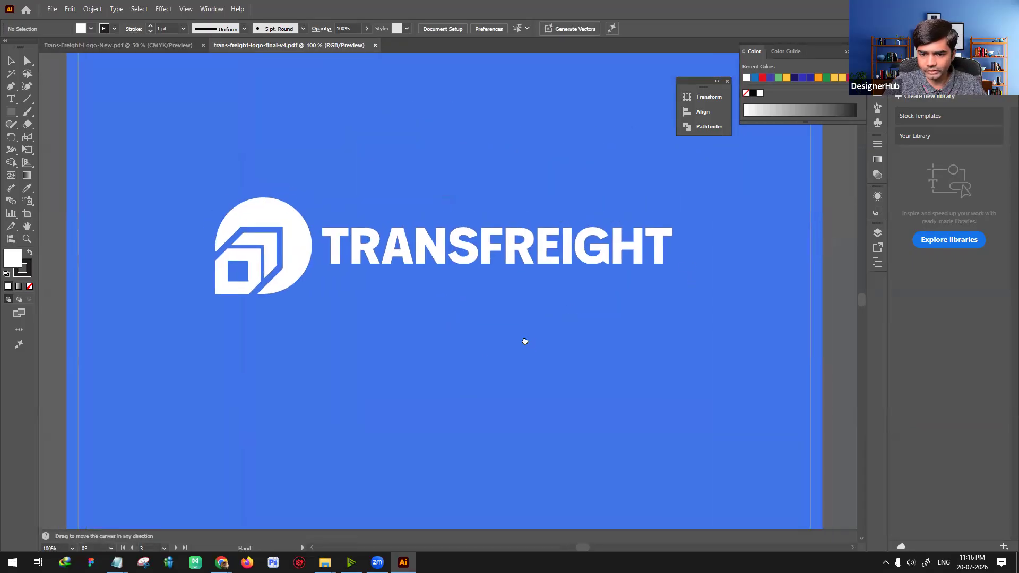
pyautogui.hotkey('ctrl', '=')
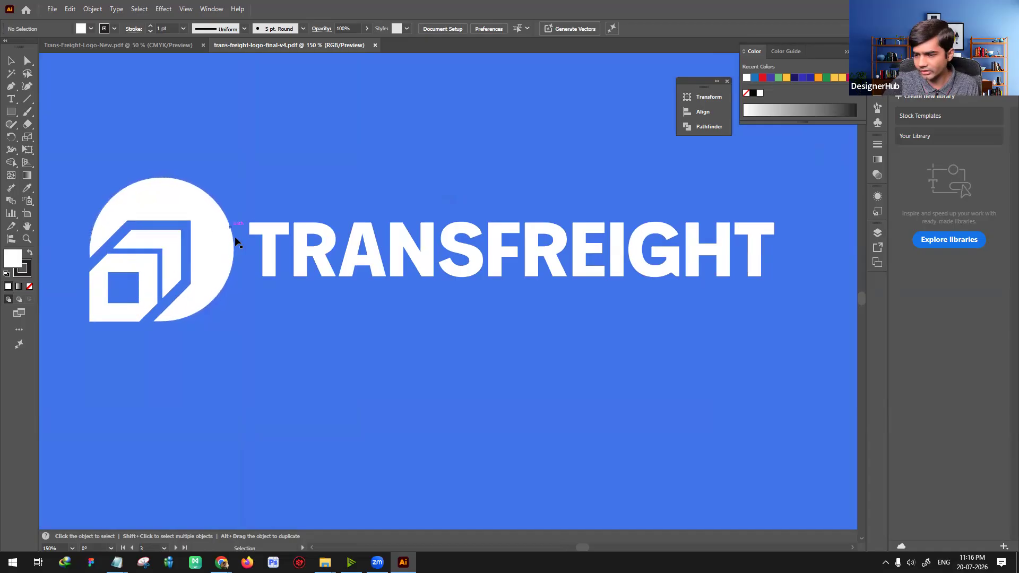
# Step: Switch to File Explorer and open tss-concept.png from the TransFright folder for viewing
pyautogui.moveTo(325, 563)
pyautogui.click(329, 512)
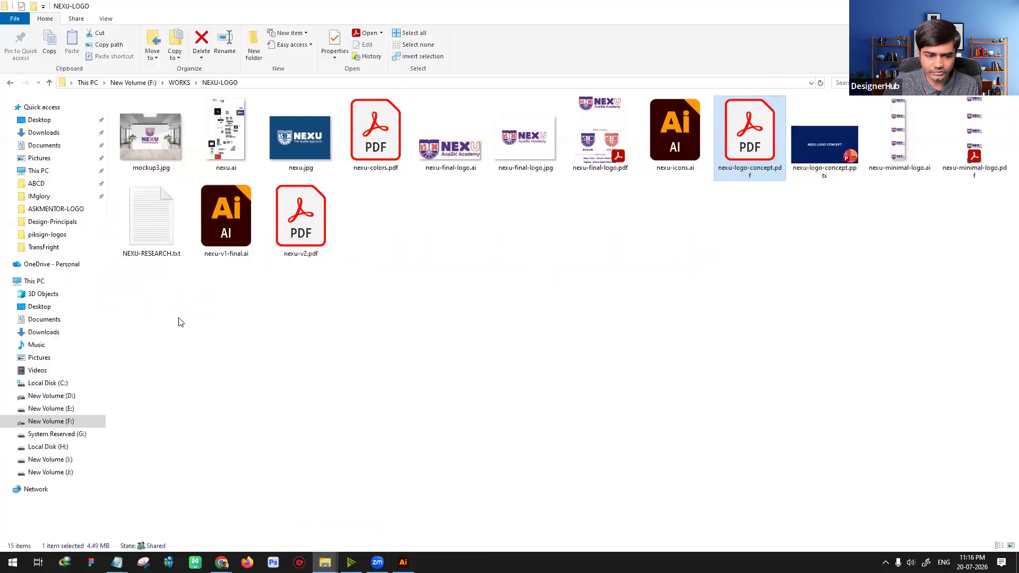
pyautogui.click(52, 252)
pyautogui.click(151, 212)
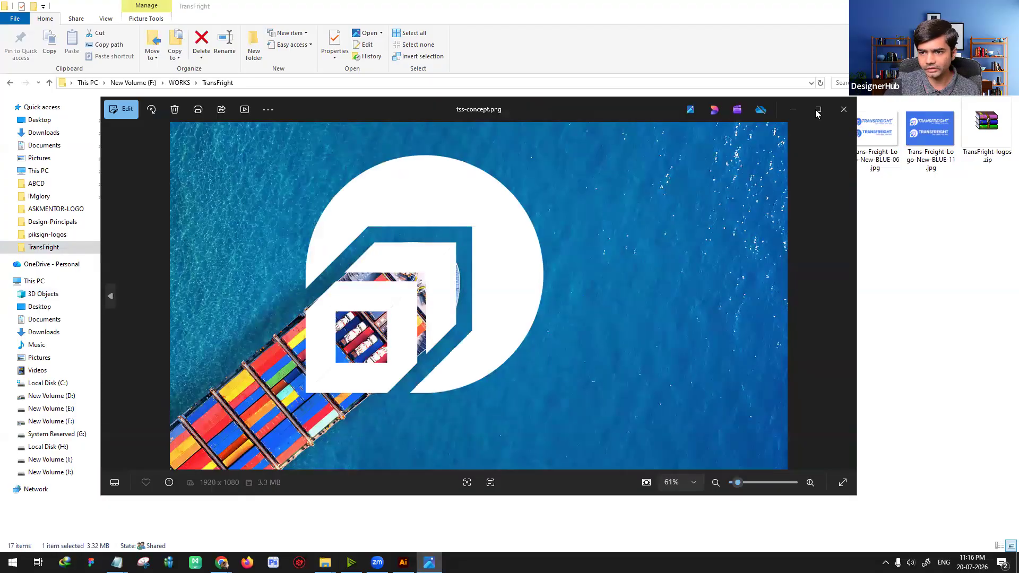
pyautogui.click(817, 110)
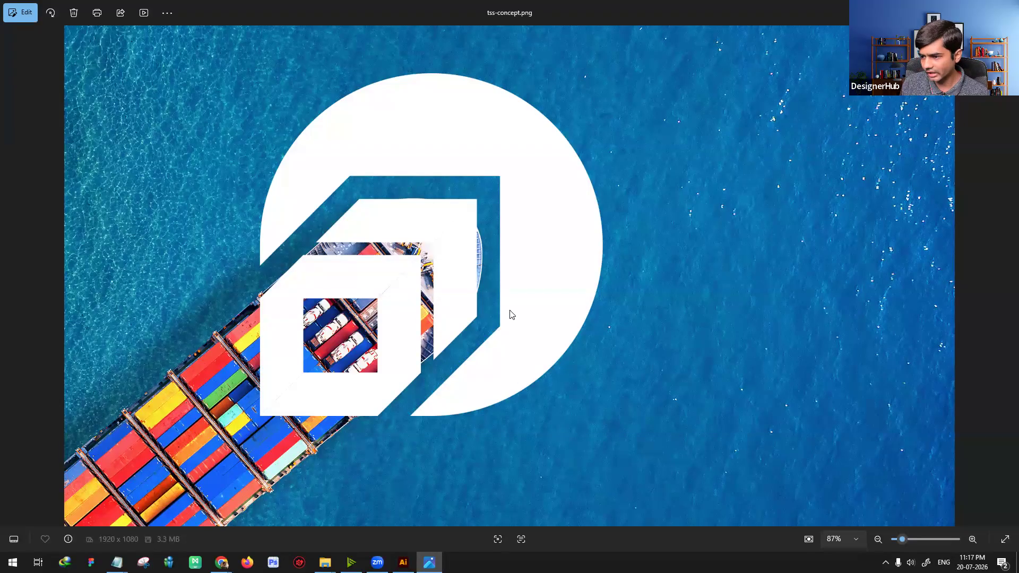
# Step: Return to Illustrator and examine the symbol and wordmark of the final TransFreight logo up close
pyautogui.hotkey('alt', 'Tab')
pyautogui.hotkey('alt', 'Tab')
pyautogui.moveTo(327, 347); pyautogui.dragTo(500, 333)
pyautogui.hotkey('ctrl', '+')
pyautogui.moveTo(353, 317); pyautogui.dragTo(212, 308)
pyautogui.moveTo(573, 325); pyautogui.dragTo(498, 334)
pyautogui.hotkey('ctrl', '-')
# Step: Switch to Trans-Freight-Logo-New.pdf and examine the TF monogram, slashed wordmark and tagline beside the grey cube sketch
pyautogui.click(165, 47)
pyautogui.scroll(4, 492, 276)
pyautogui.scroll(-2, 495, 344)
pyautogui.hotkey('ctrl', '+')
pyautogui.hotkey('ctrl', '+')
pyautogui.hotkey('ctrl', '+')
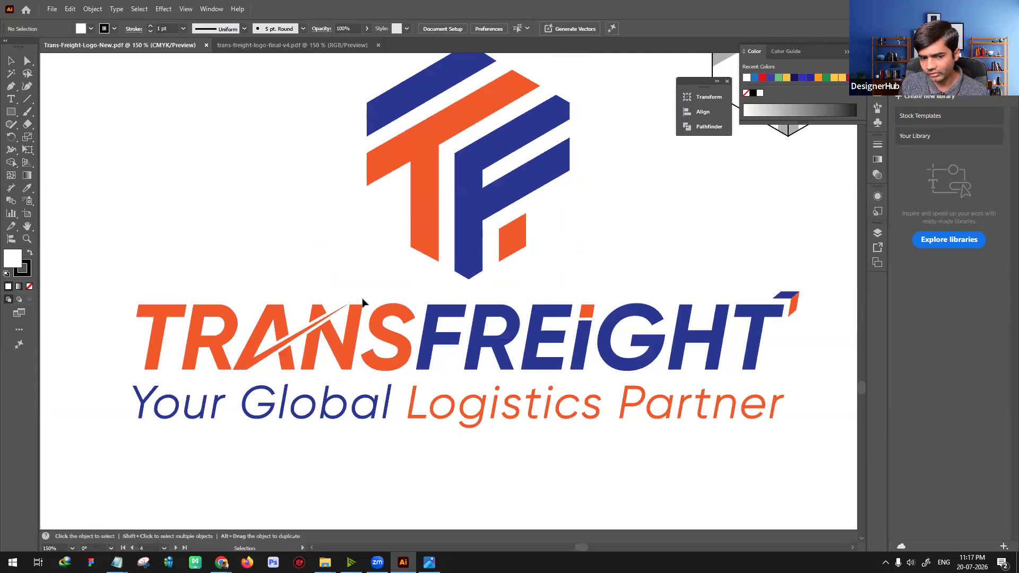
pyautogui.hscroll(2, 504, 334)
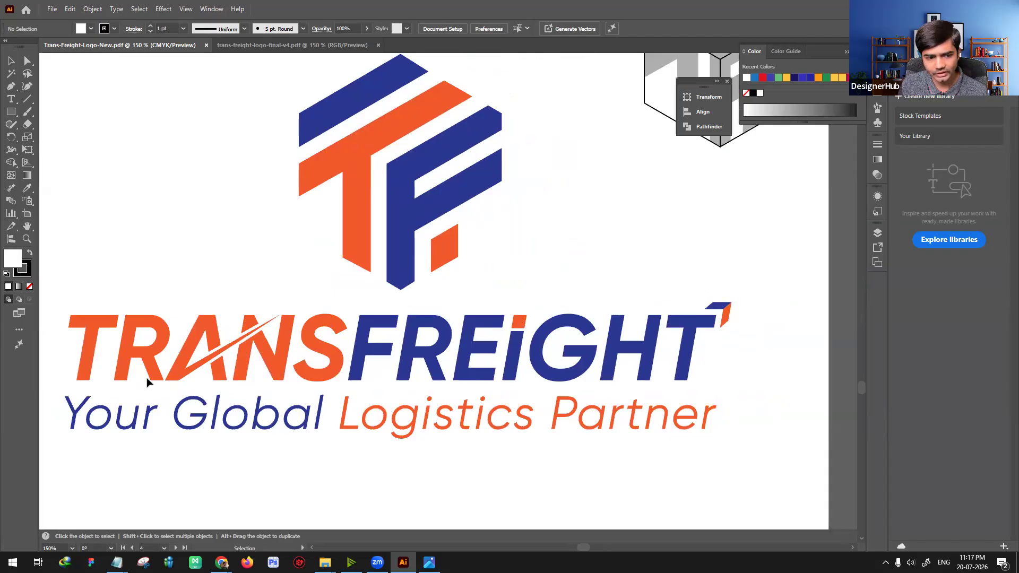
pyautogui.scroll(5, 466, 163)
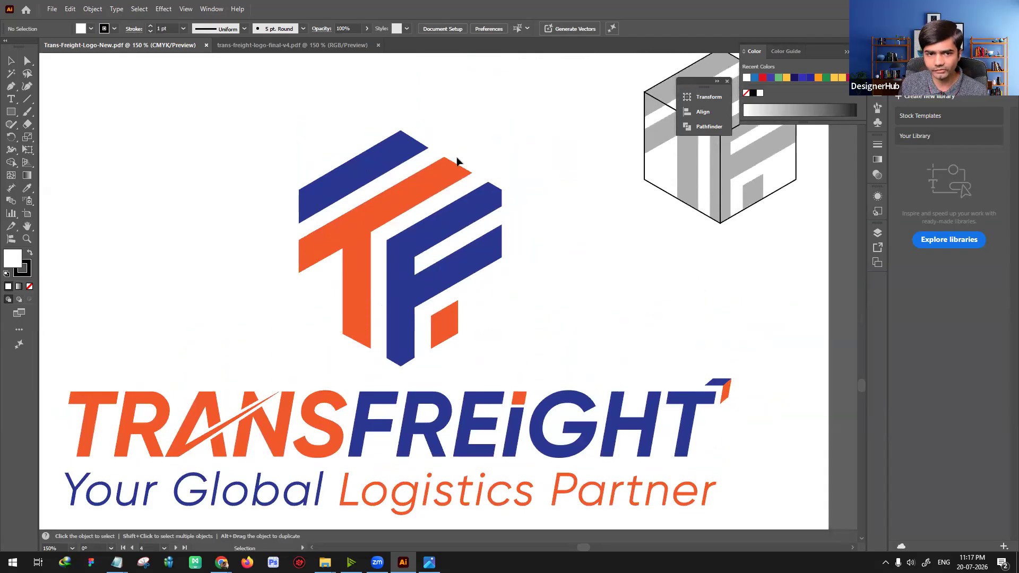
# Step: Review the remaining concept artboards and examine the circular cube logo on Artboard 1 copy 3
pyautogui.press('a')
pyautogui.hotkey('ctrl', '-')
pyautogui.hotkey('ctrl', '-')
pyautogui.press('space')
pyautogui.moveTo(559, 175); pyautogui.dragTo(573, 440)
pyautogui.moveTo(539, 168); pyautogui.dragTo(530, 470)
pyautogui.moveTo(546, 108); pyautogui.dragTo(542, 477)
pyautogui.moveTo(521, 68); pyautogui.dragTo(516, 160)
pyautogui.moveTo(506, 504); pyautogui.dragTo(492, 91)
pyautogui.hotkey('ctrl', '+')
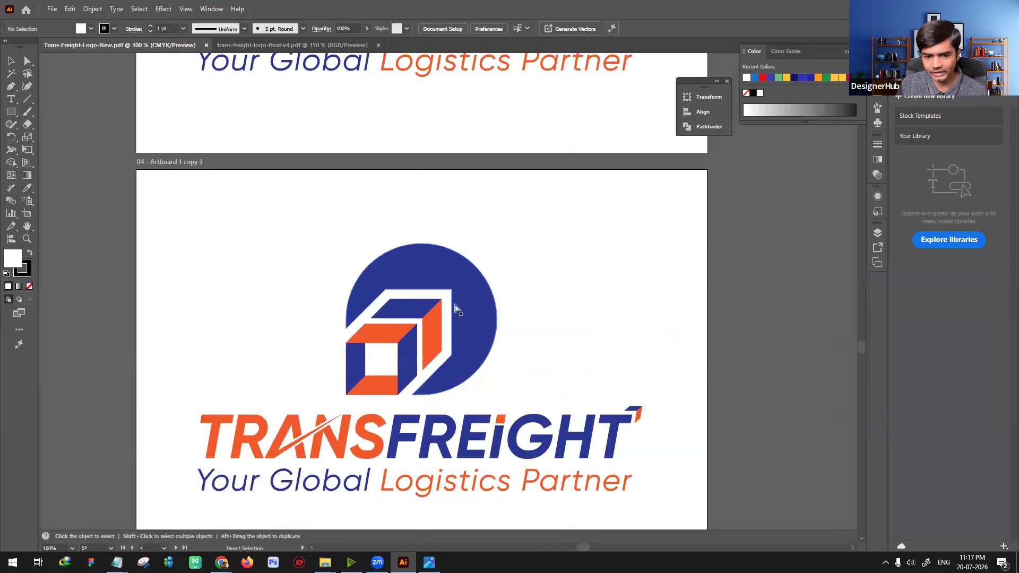
# Step: Return to trans-freight-logo-final-v4.pdf and select the logo group, then the blue background, to inspect their shapes
pyautogui.click(306, 46)
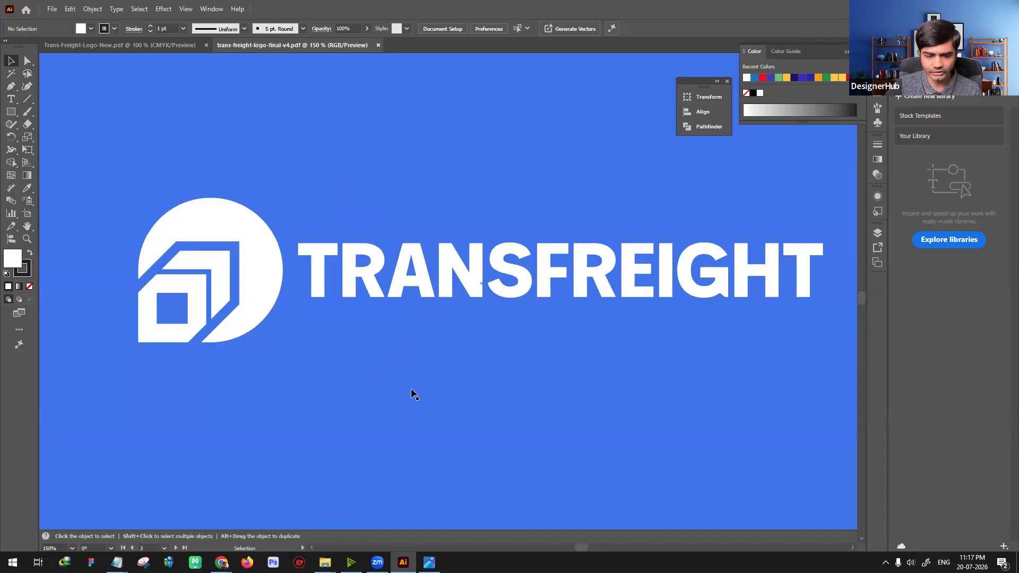
pyautogui.moveTo(325, 564)
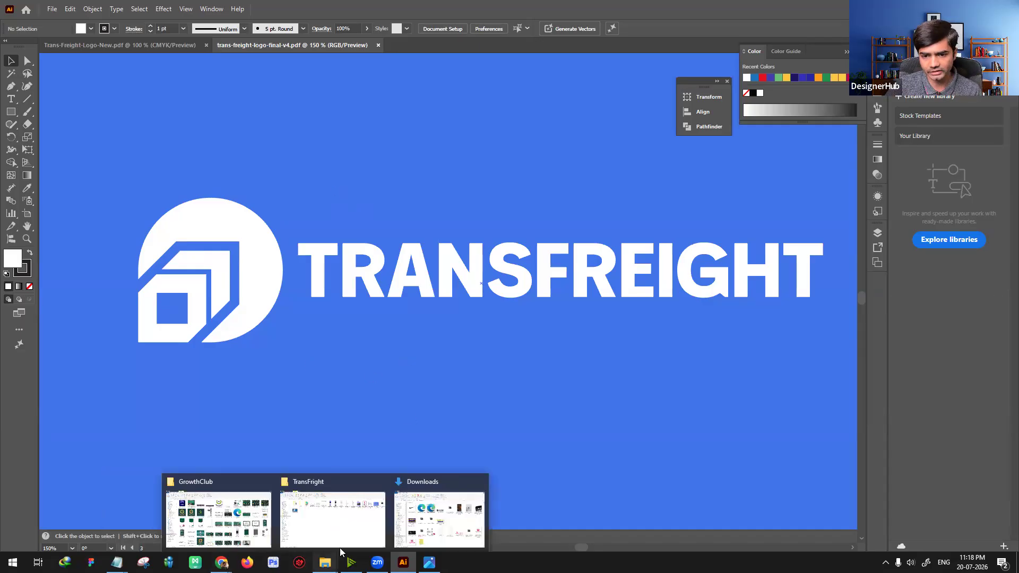
pyautogui.click(212, 296)
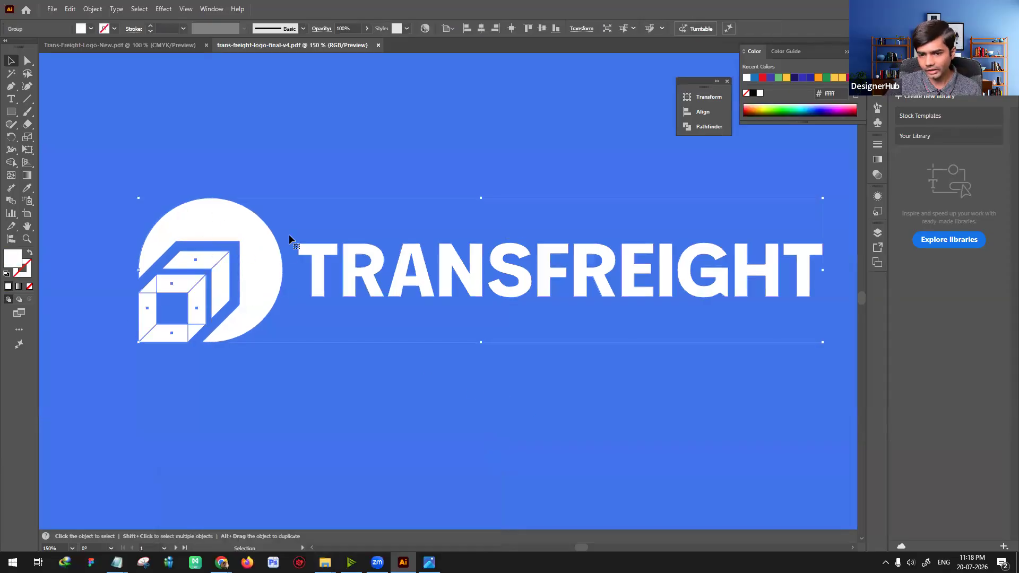
pyautogui.click(424, 383)
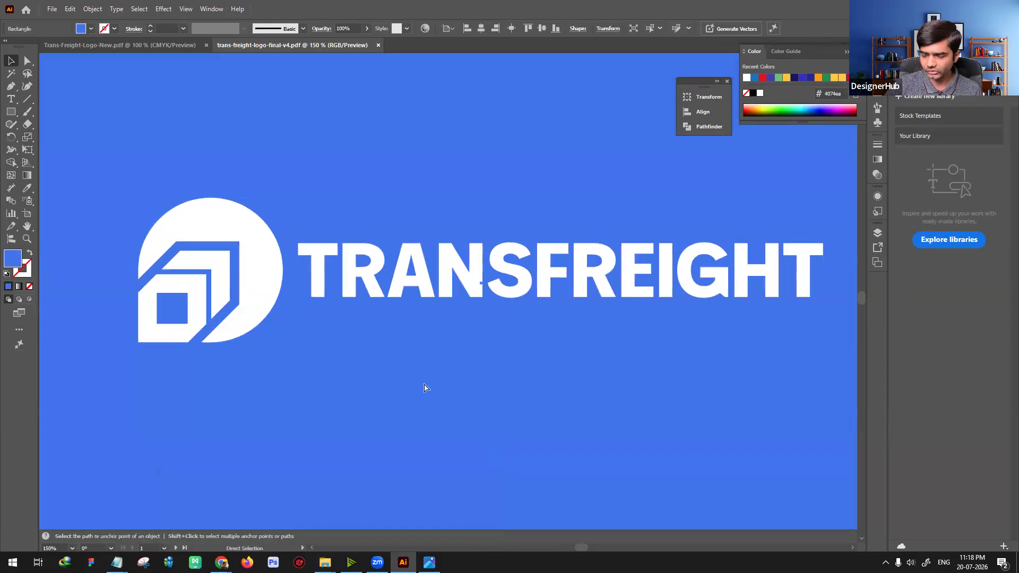
pyautogui.hotkey('ctrl', '1')
pyautogui.hotkey('ctrl', '=')
# Step: Compare the two-colour circular cube concept in Trans-Freight-Logo-New.pdf with the final white-on-blue logo, both reduced and enlarged
pyautogui.click(169, 46)
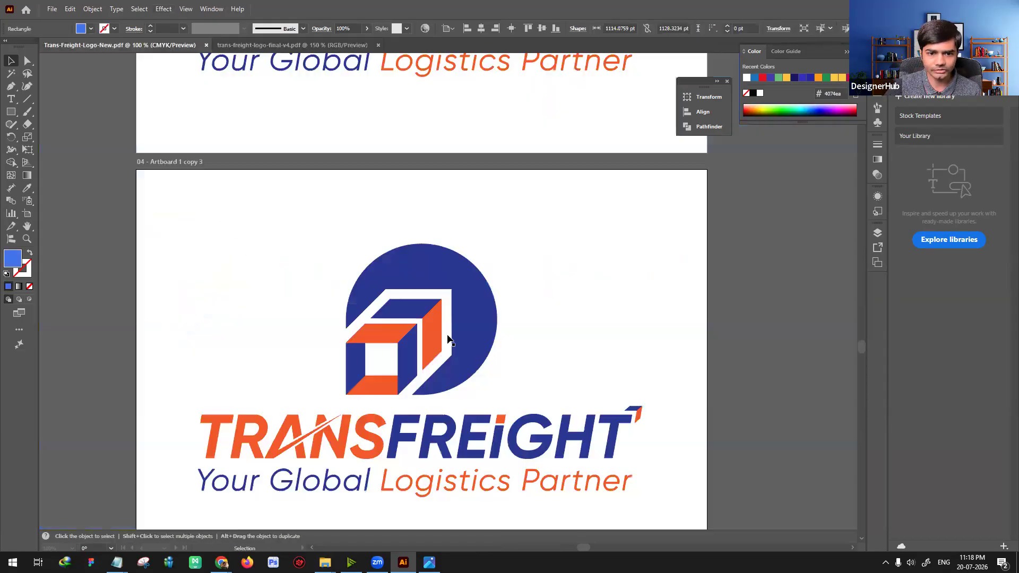
pyautogui.scroll(-3, 387, 438)
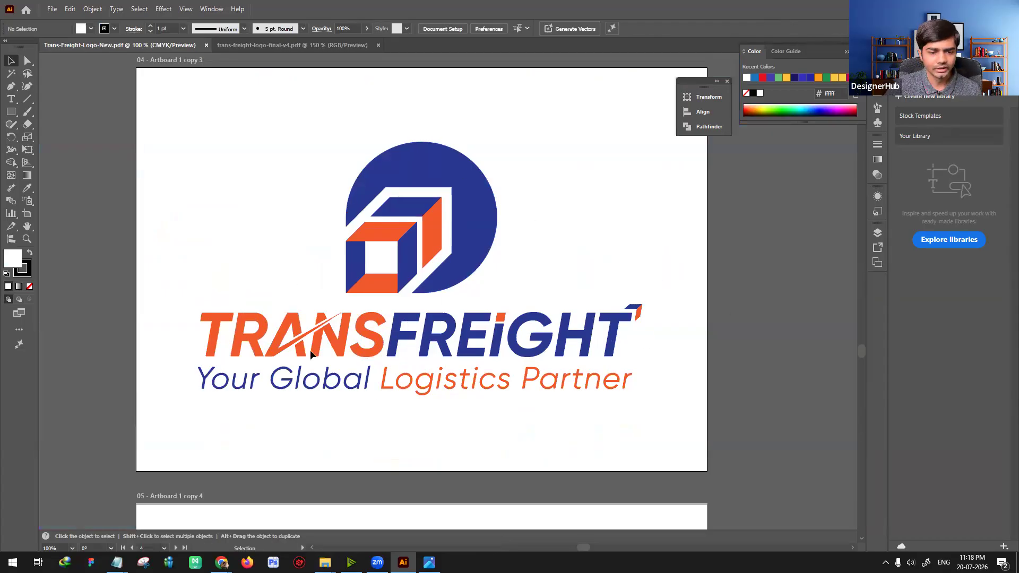
pyautogui.click(290, 47)
pyautogui.click(462, 287)
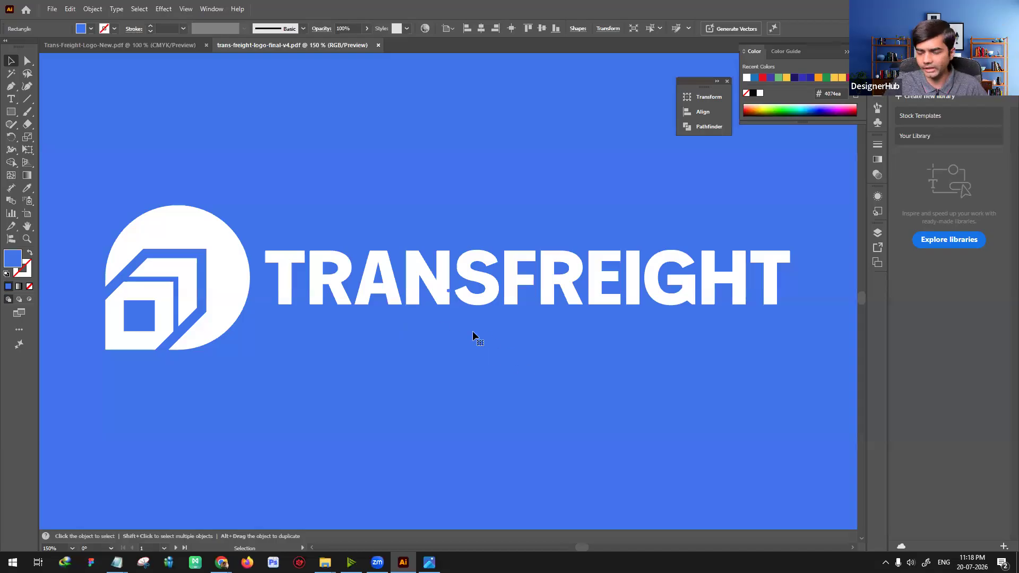
pyautogui.hotkey('ctrl', '-')
pyautogui.hotkey('ctrl', '-')
pyautogui.click(715, 289)
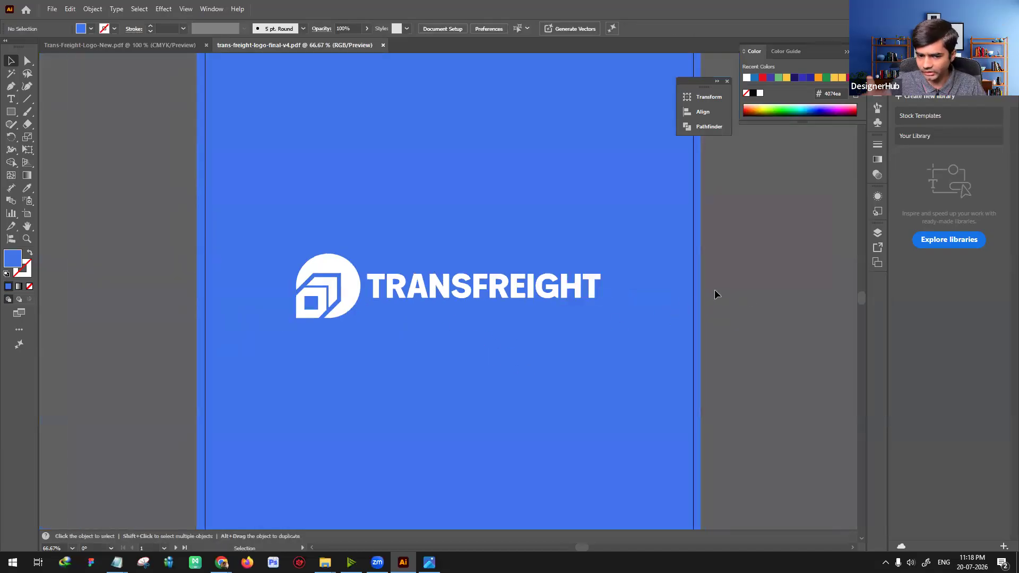
pyautogui.hotkey('ctrl', '+')
pyautogui.hotkey('ctrl', '+')
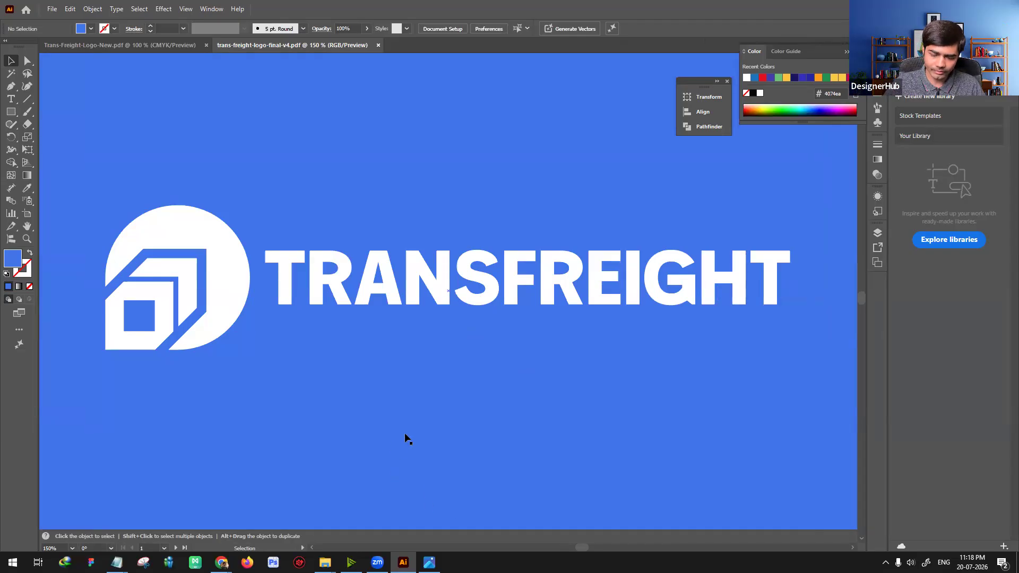
# Step: Copy the final white TRANSFREIGHT logo group and create a new A4 document, 210 x 297 mm, with a transparent background
pyautogui.hotkey('ctrl', '-')
pyautogui.click(308, 301)
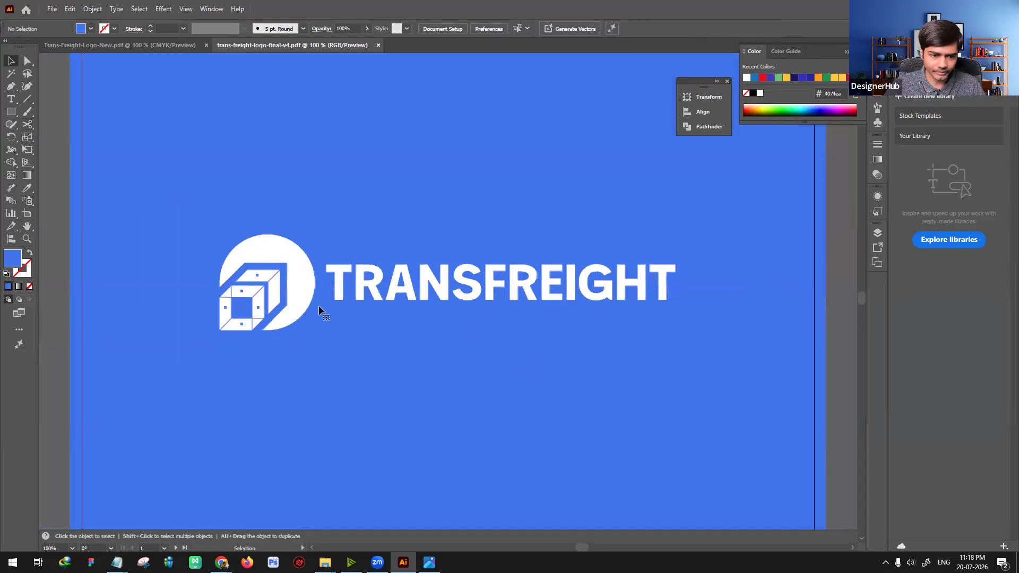
pyautogui.press('a')
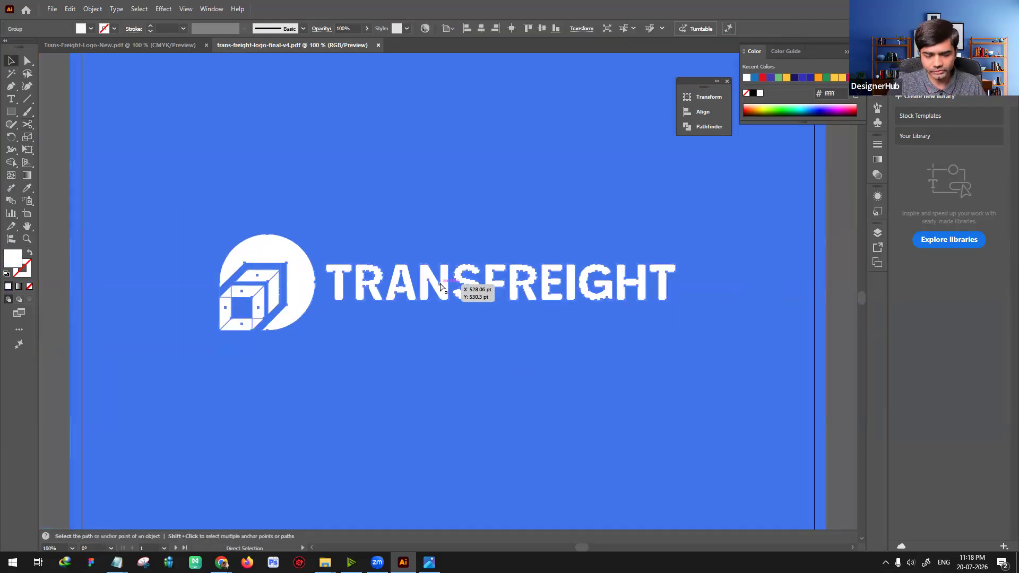
pyautogui.press('v')
pyautogui.hotkey('ctrl', 'n')
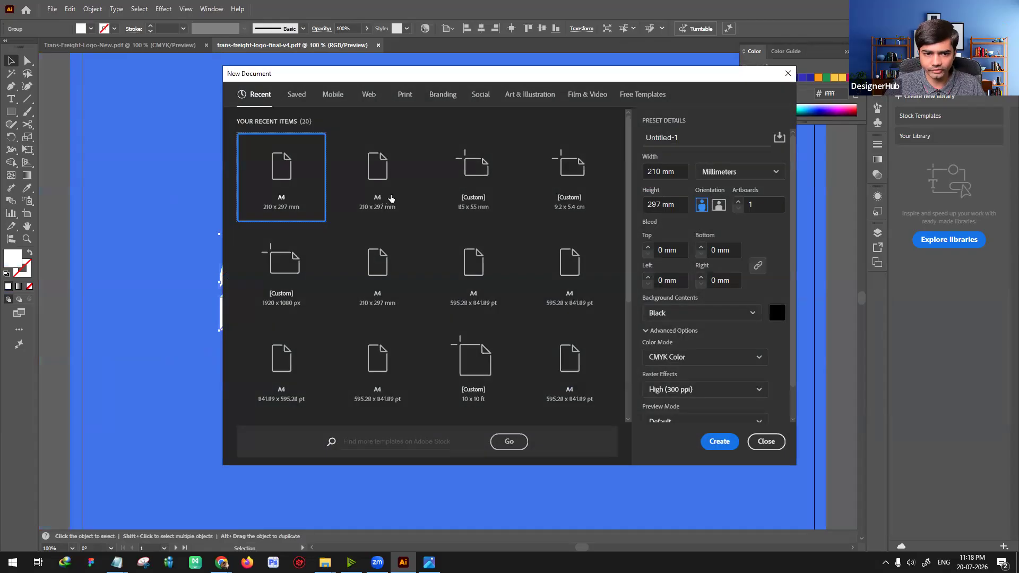
pyautogui.click(383, 181)
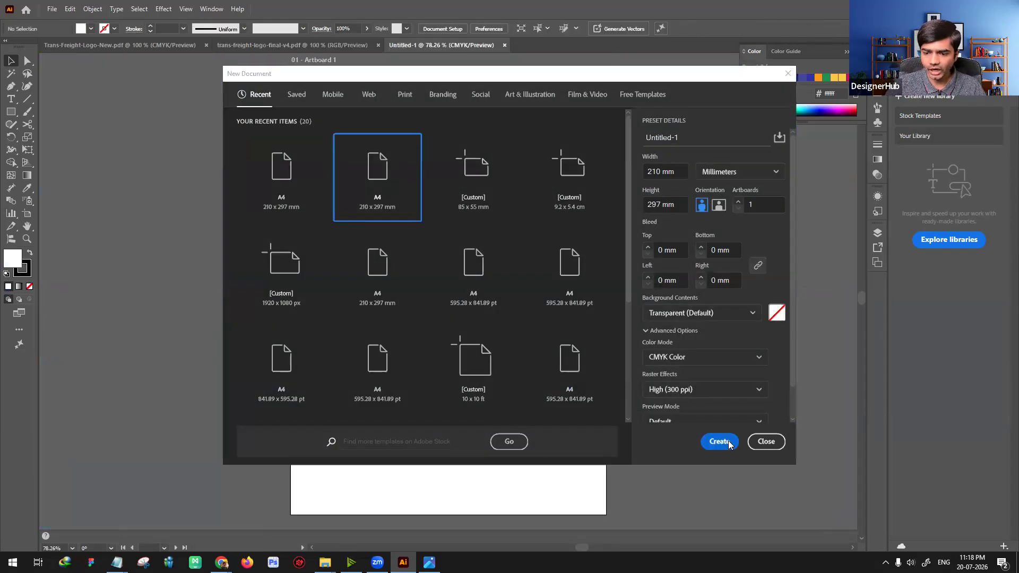
pyautogui.click(719, 441)
# Step: Paste the logo into the new document, reduce it to fit within the artboard width and fill it black
pyautogui.hotkey('ctrl', '1')
pyautogui.hotkey('ctrl', 'v')
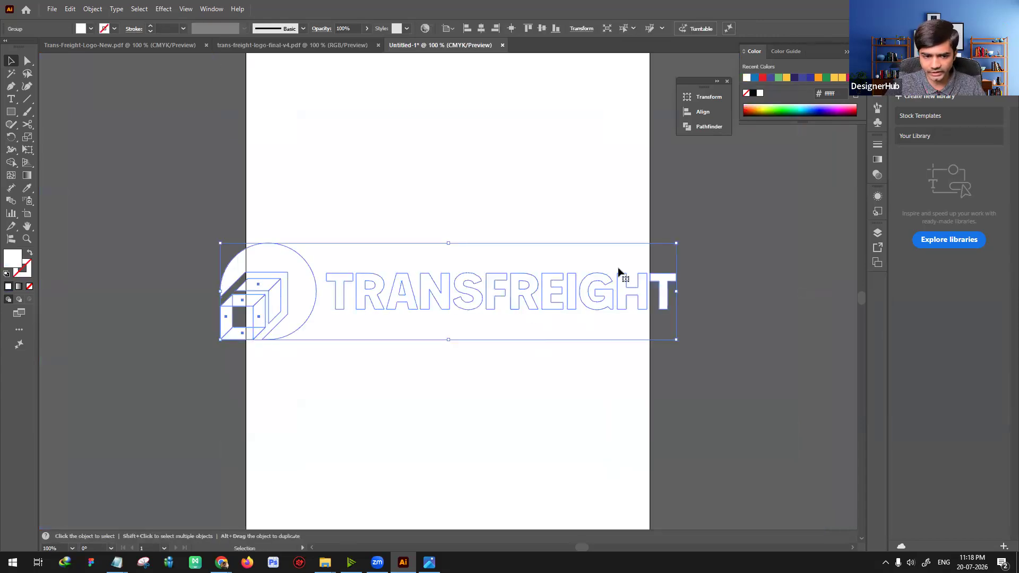
pyautogui.moveTo(676, 243); pyautogui.dragTo(579, 264)
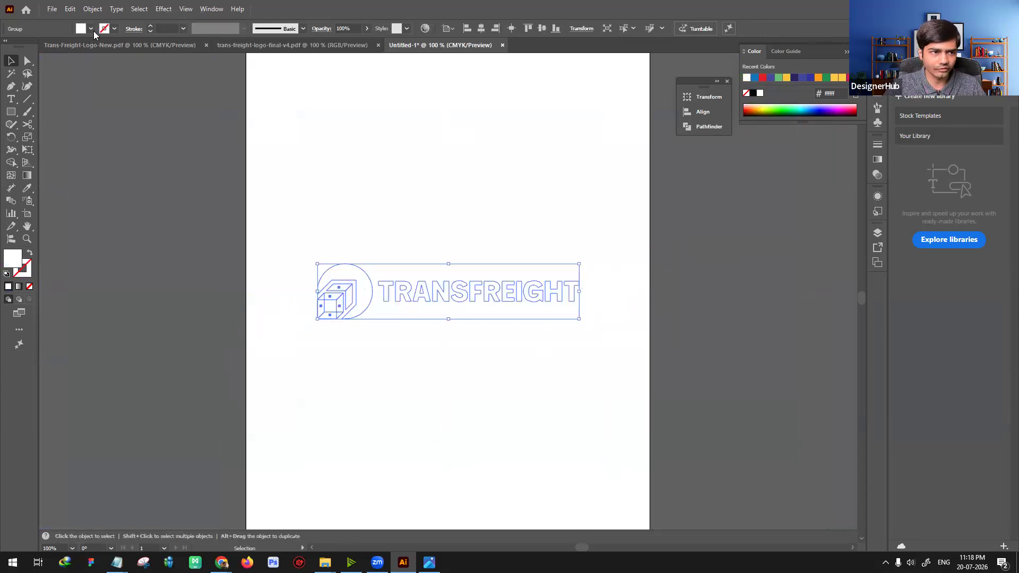
pyautogui.click(30, 105)
pyautogui.click(484, 193)
# Step: Draw a vertical line about 10.65 mm tall beside the first T, matching the letter height, with a 0.75 pt black stroke
pyautogui.hotkey('ctrl', '=')
pyautogui.moveTo(484, 193); pyautogui.dragTo(420, 231)
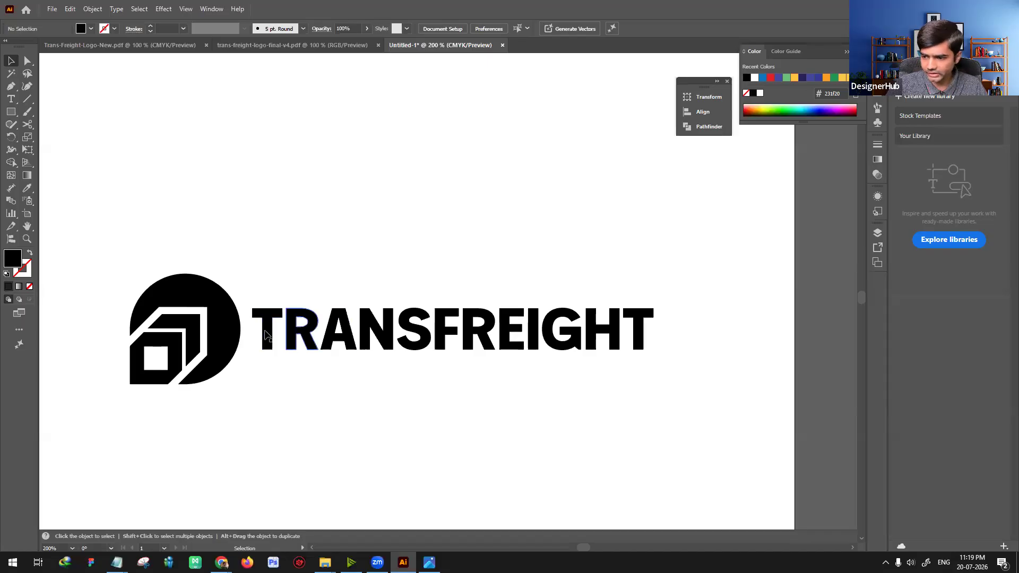
pyautogui.moveTo(297, 379); pyautogui.dragTo(356, 359)
pyautogui.hotkey('ctrl', '+')
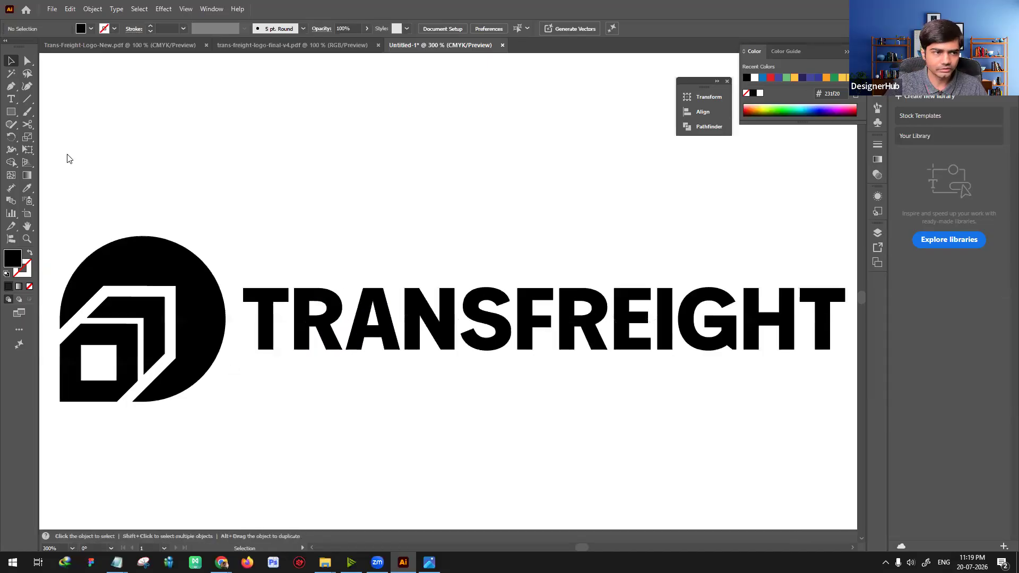
pyautogui.click(27, 99)
pyautogui.moveTo(238, 288); pyautogui.dragTo(238, 349)
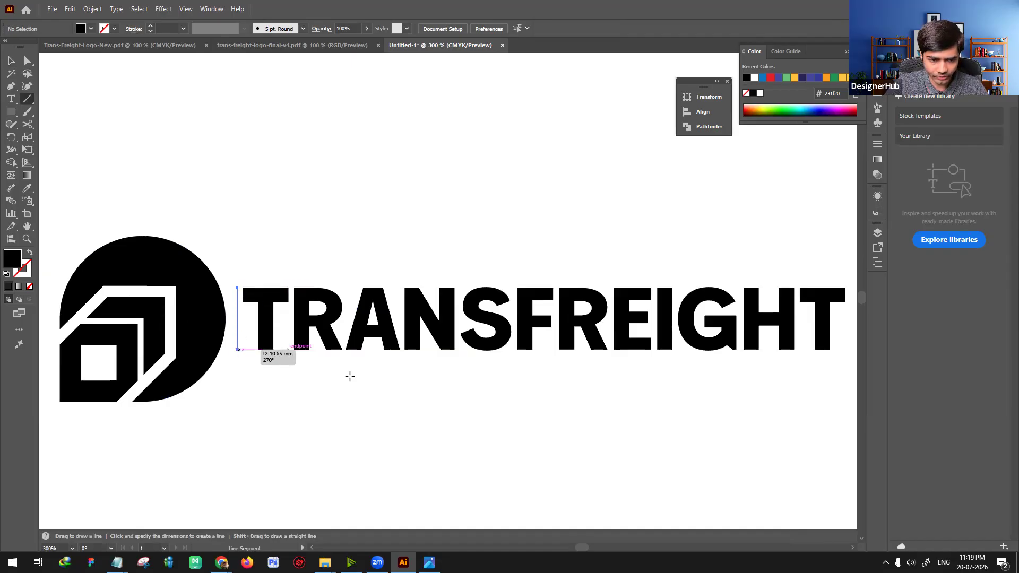
pyautogui.press('v')
pyautogui.hotkey('ctrl', '+')
pyautogui.hotkey('ctrl', '+')
pyautogui.hotkey('ctrl', '+')
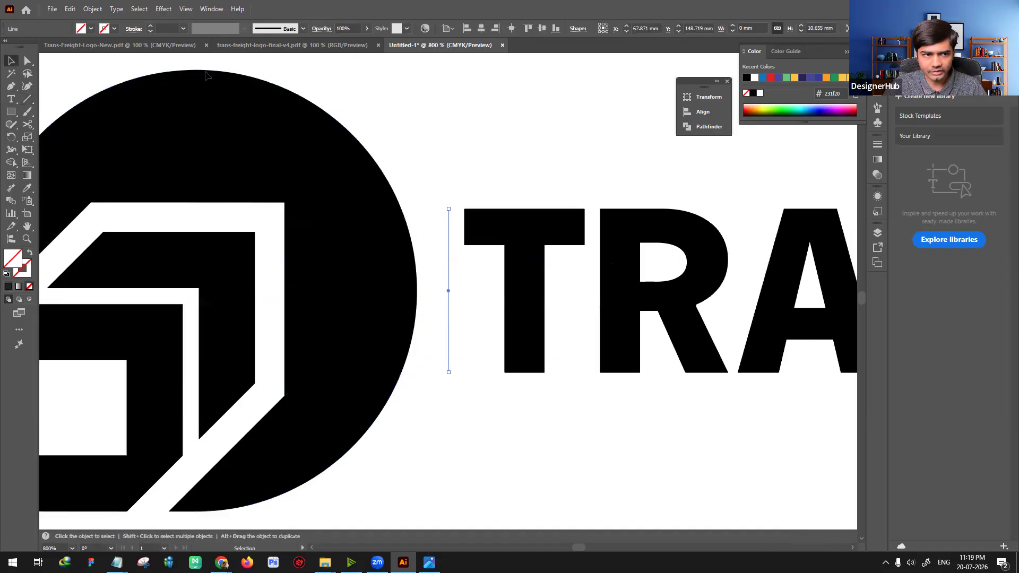
pyautogui.click(151, 27)
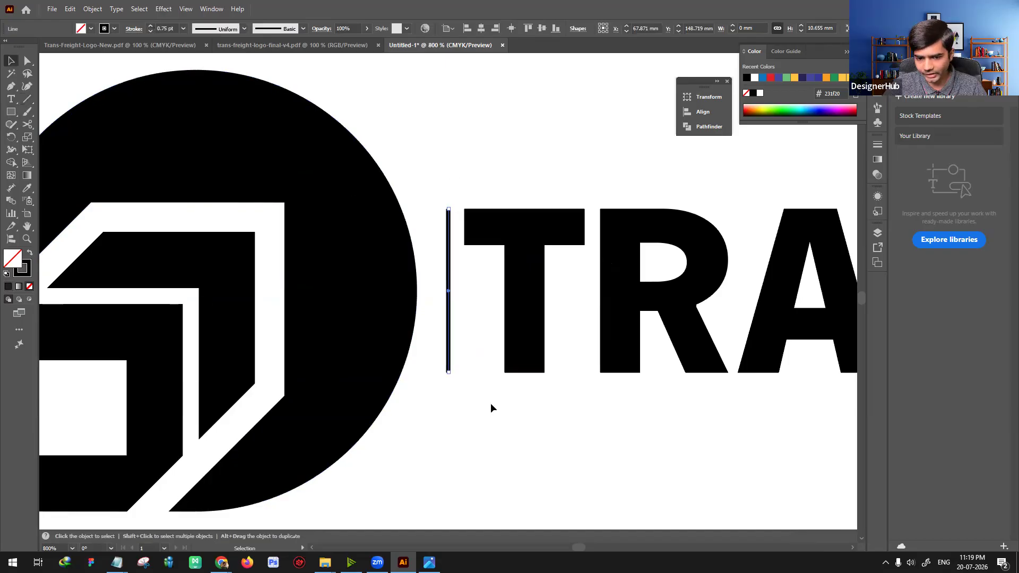
pyautogui.click(386, 423)
# Step: Examine the vertical line against the letter height and the full width of the wordmark
pyautogui.hscroll(3, 387, 423)
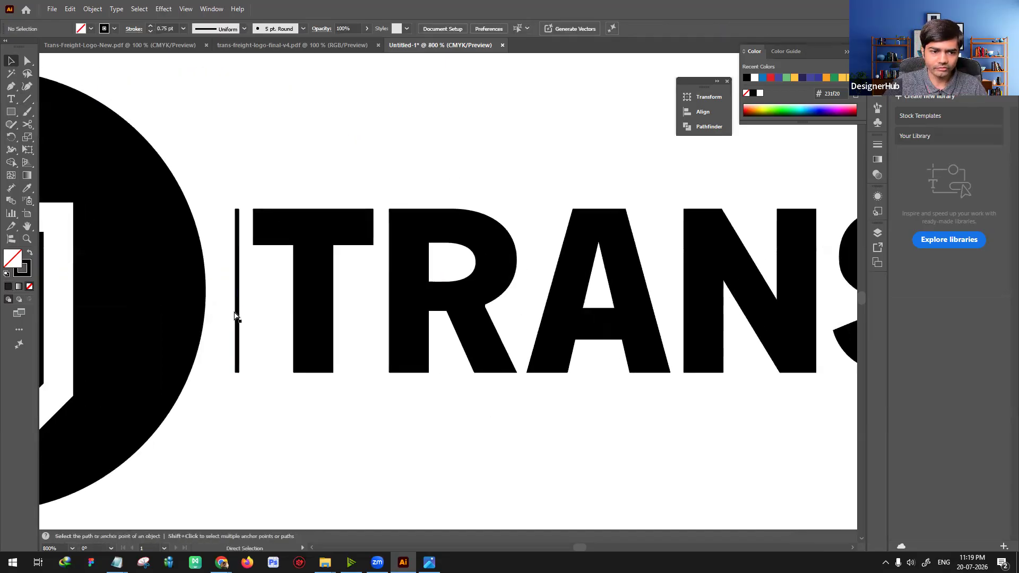
pyautogui.hotkey('ctrl', '-')
pyautogui.hotkey('ctrl', '-')
pyautogui.moveTo(496, 398); pyautogui.dragTo(332, 394)
pyautogui.hotkey('ctrl', '-')
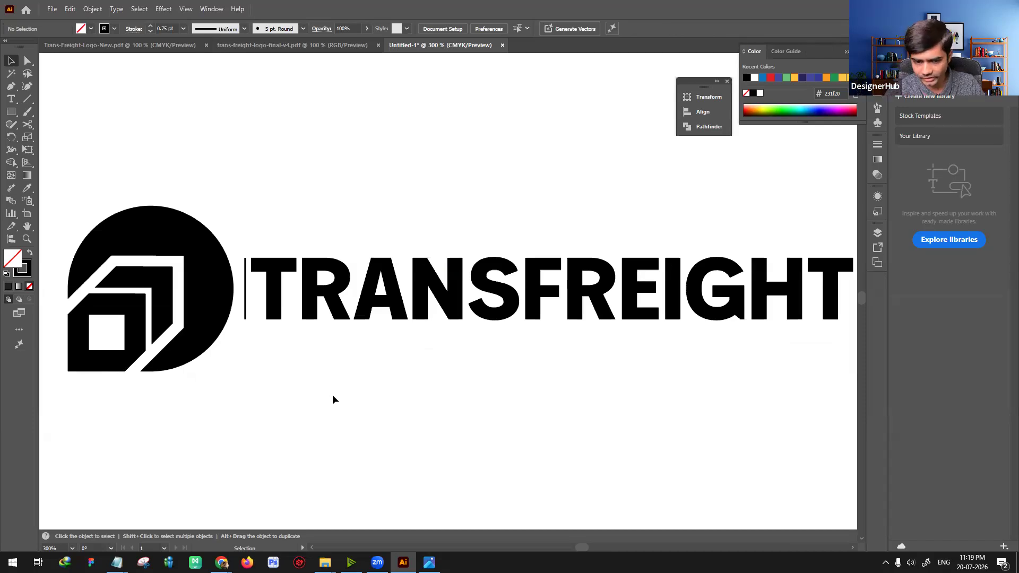
pyautogui.press('space')
pyautogui.moveTo(499, 396); pyautogui.dragTo(445, 390)
pyautogui.hotkey('ctrl', '-')
pyautogui.hotkey('ctrl', '+')
pyautogui.press('space')
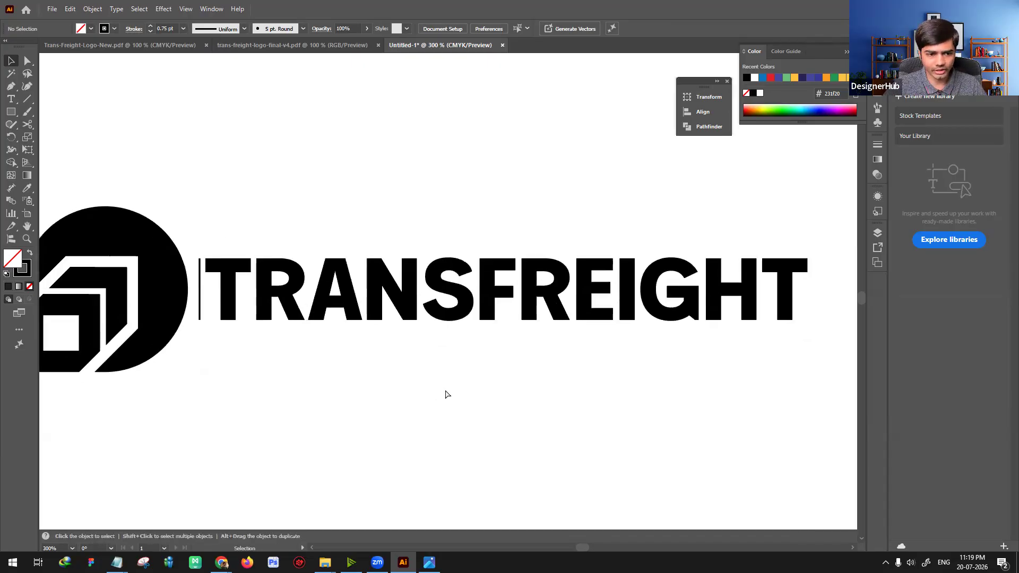
# Step: Draw a horizontal line along the top edge of the TRANSFREIGHT lettering and extend it past the final T
pyautogui.hotkey('ctrl', '-')
pyautogui.click(27, 98)
pyautogui.moveTo(285, 269); pyautogui.dragTo(689, 269)
pyautogui.press('a')
pyautogui.click(689, 269)
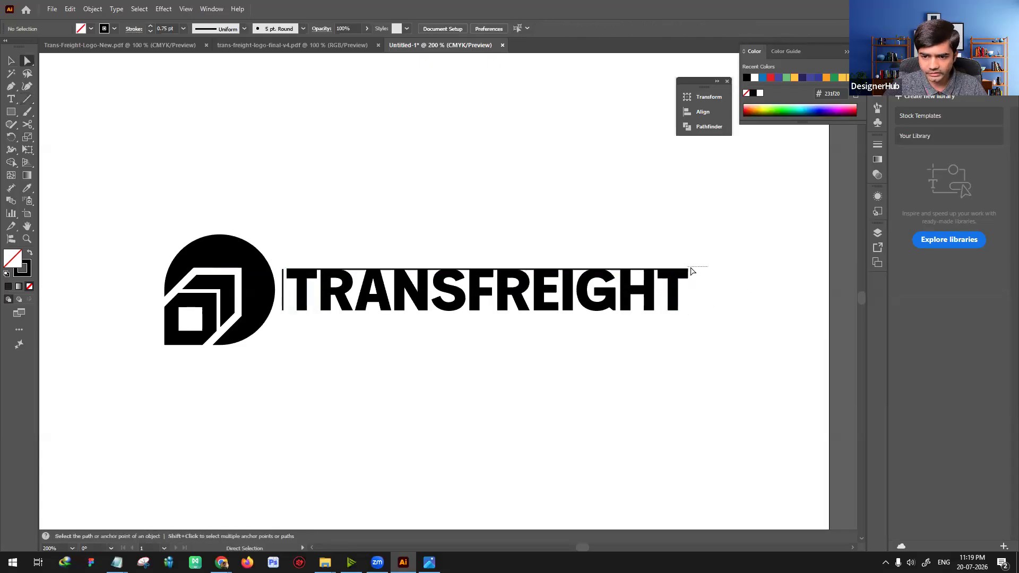
pyautogui.moveTo(689, 270); pyautogui.dragTo(703, 269)
pyautogui.press('v')
pyautogui.click(699, 324)
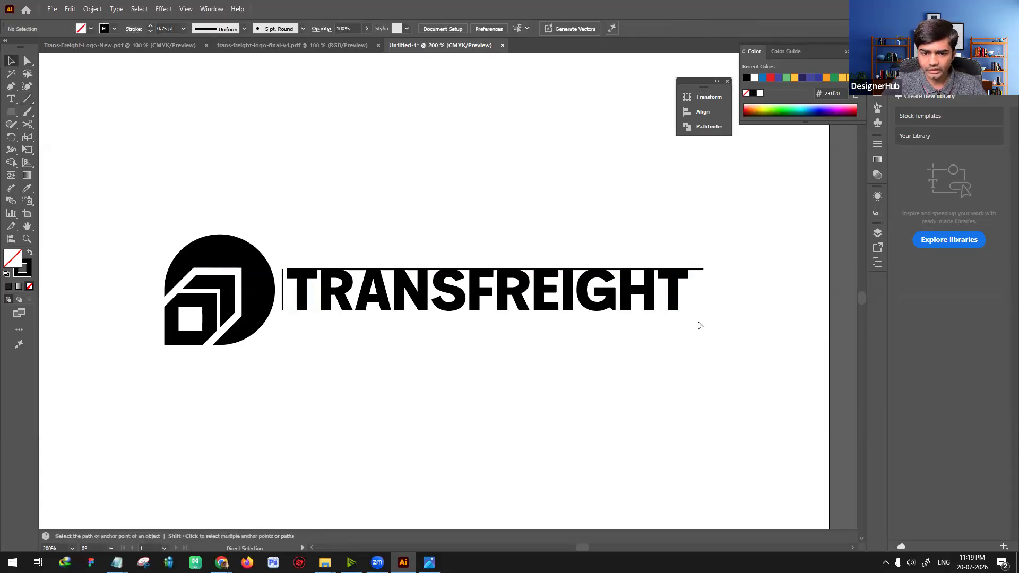
# Step: Duplicate the horizontal line down onto the baseline of the lettering
pyautogui.hotkey('ctrl', '+')
pyautogui.moveTo(476, 260); pyautogui.dragTo(484, 320)
pyautogui.click(518, 371)
pyautogui.press('space')
pyautogui.moveTo(675, 381); pyautogui.dragTo(530, 400)
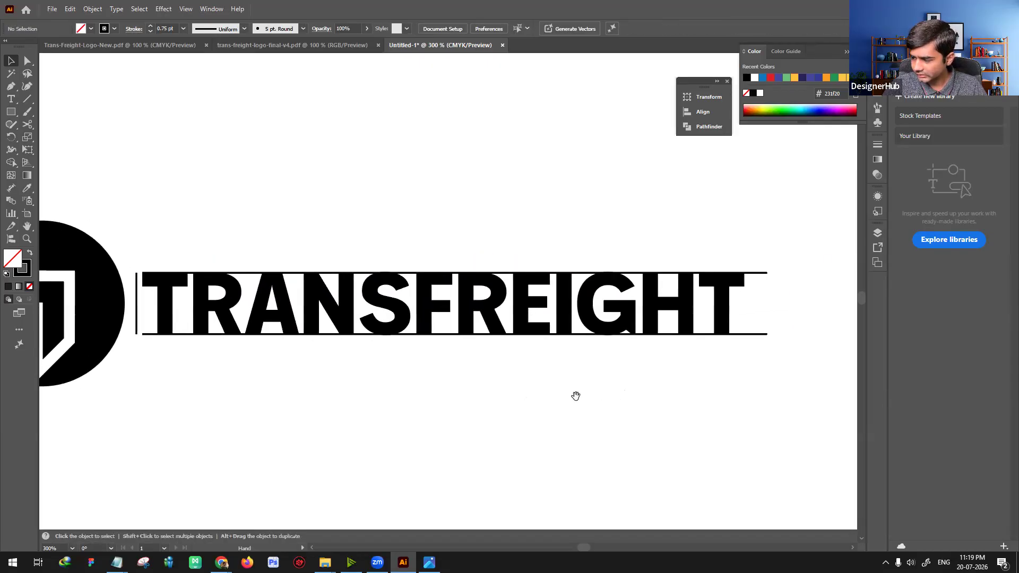
pyautogui.moveTo(598, 398); pyautogui.dragTo(620, 388)
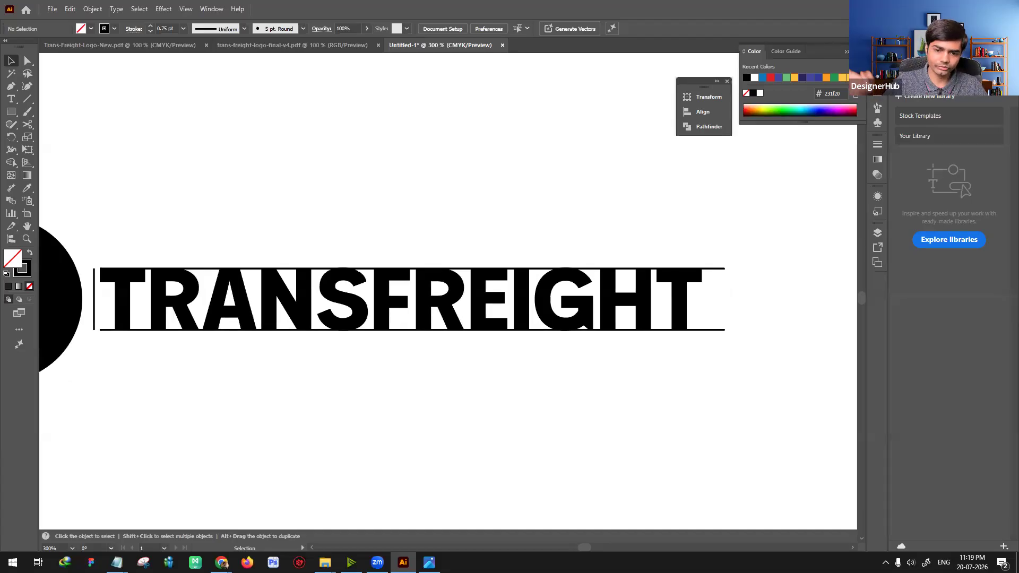
# Step: Select both horizontal lines and lengthen them equally beyond both ends of the wordmark
pyautogui.press('a')
pyautogui.moveTo(714, 250); pyautogui.dragTo(773, 391)
pyautogui.press('v')
pyautogui.moveTo(733, 263); pyautogui.dragTo(785, 361)
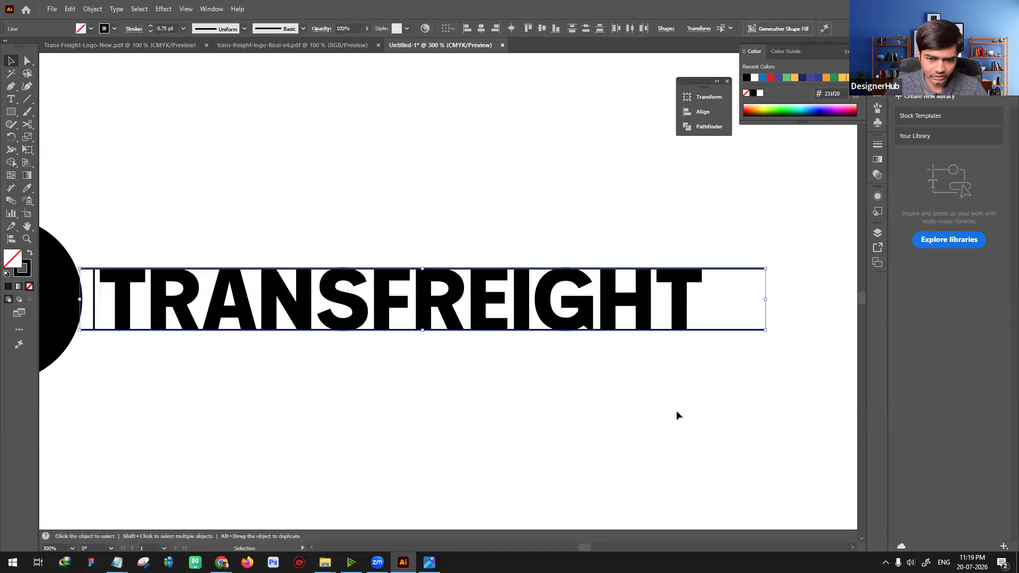
# Step: Delete the vertical line and add two evenly spaced copies of the top line, dividing the letter height into thirds
pyautogui.click(133, 243)
pyautogui.click(94, 291)
pyautogui.click(90, 269)
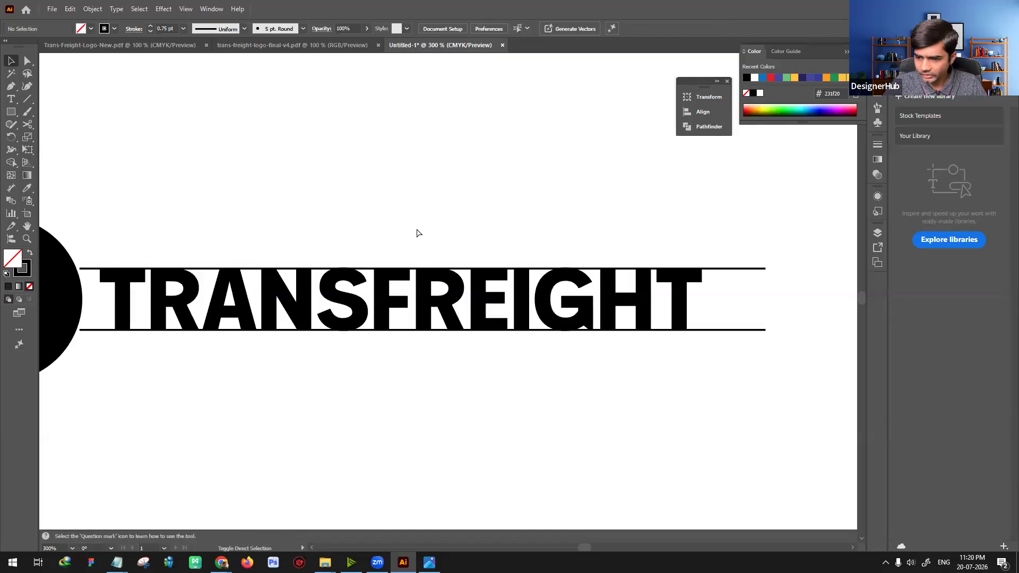
pyautogui.moveTo(433, 270); pyautogui.dragTo(433, 291)
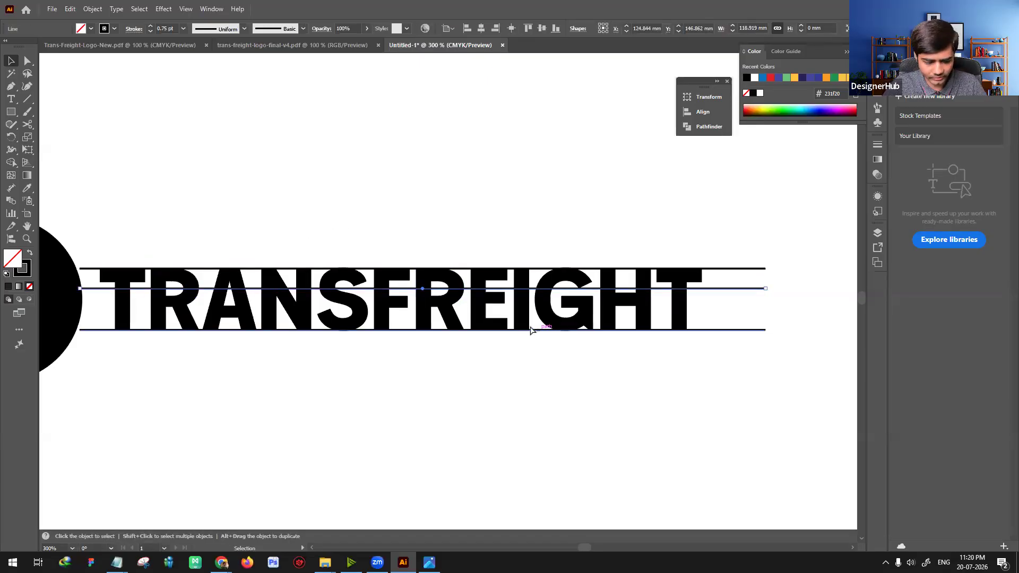
pyautogui.hotkey('ctrl', 'd')
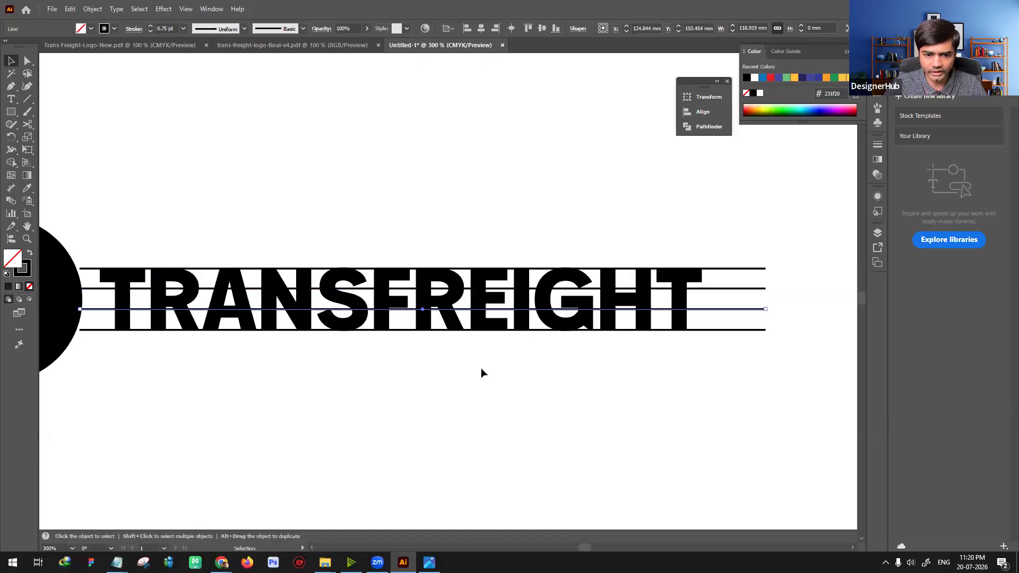
# Step: Fill the logo group with the blue swatch 1c75bc so it stands out from the black lines
pyautogui.click(683, 280)
pyautogui.moveTo(445, 410); pyautogui.dragTo(580, 404)
pyautogui.click(83, 28)
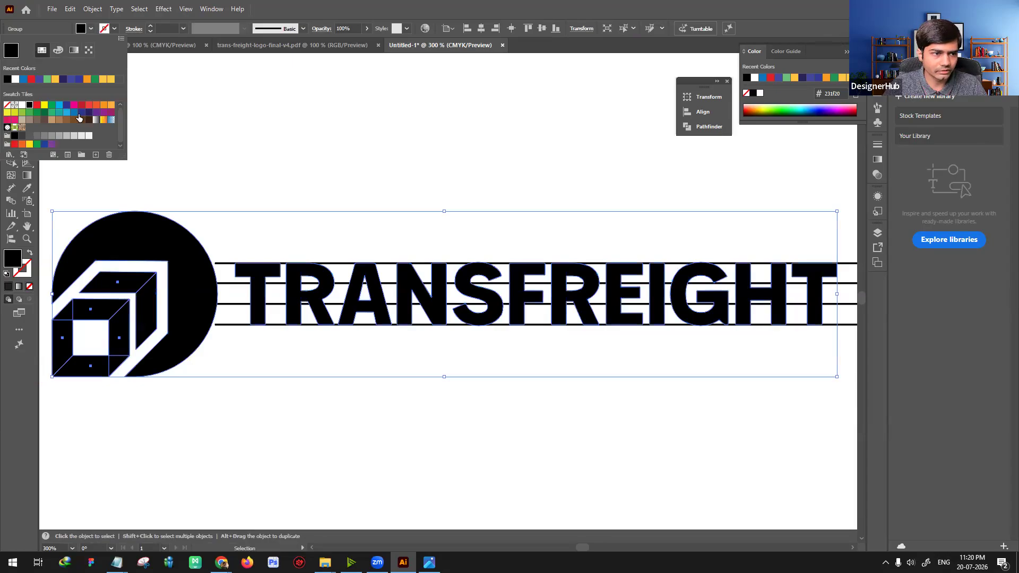
pyautogui.click(74, 112)
pyautogui.click(481, 159)
pyautogui.click(481, 187)
pyautogui.moveTo(412, 150); pyautogui.dragTo(309, 148)
pyautogui.moveTo(736, 222); pyautogui.dragTo(813, 351)
pyautogui.moveTo(750, 237); pyautogui.dragTo(819, 327)
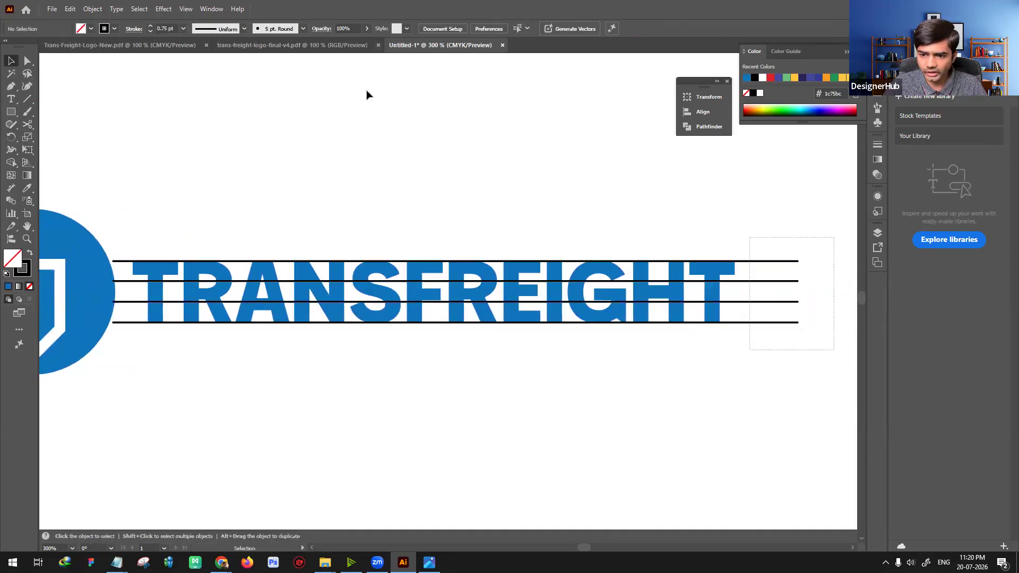
pyautogui.click(455, 188)
# Step: Select all the artwork and scale the logo and its four lines up together on the artboard
pyautogui.hotkey('ctrl', '0')
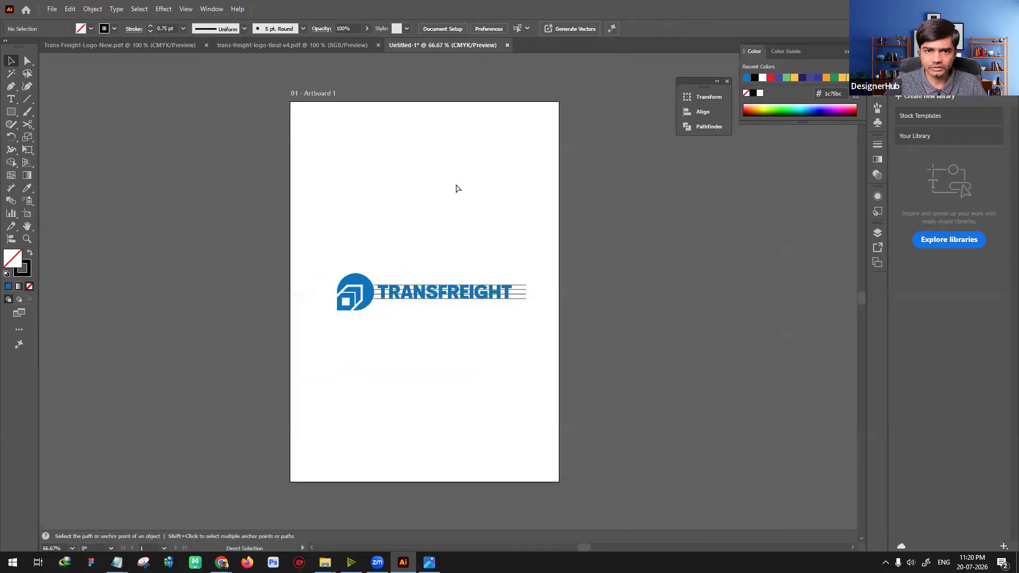
pyautogui.hotkey('ctrl', '1')
pyautogui.hotkey('ctrl', 'a')
pyautogui.moveTo(559, 321); pyautogui.dragTo(610, 364)
pyautogui.click(533, 384)
pyautogui.hotkey('ctrl', '=')
pyautogui.hotkey('ctrl', '=')
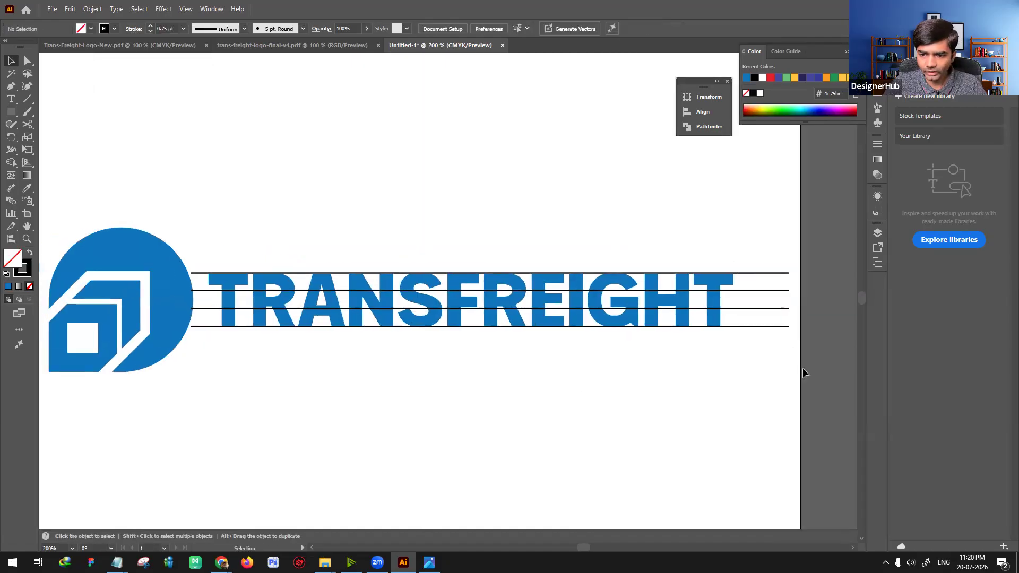
# Step: Thin the four horizontal lines to a 0.25 pt stroke
pyautogui.moveTo(794, 349); pyautogui.dragTo(765, 257)
pyautogui.click(148, 33)
pyautogui.click(148, 33)
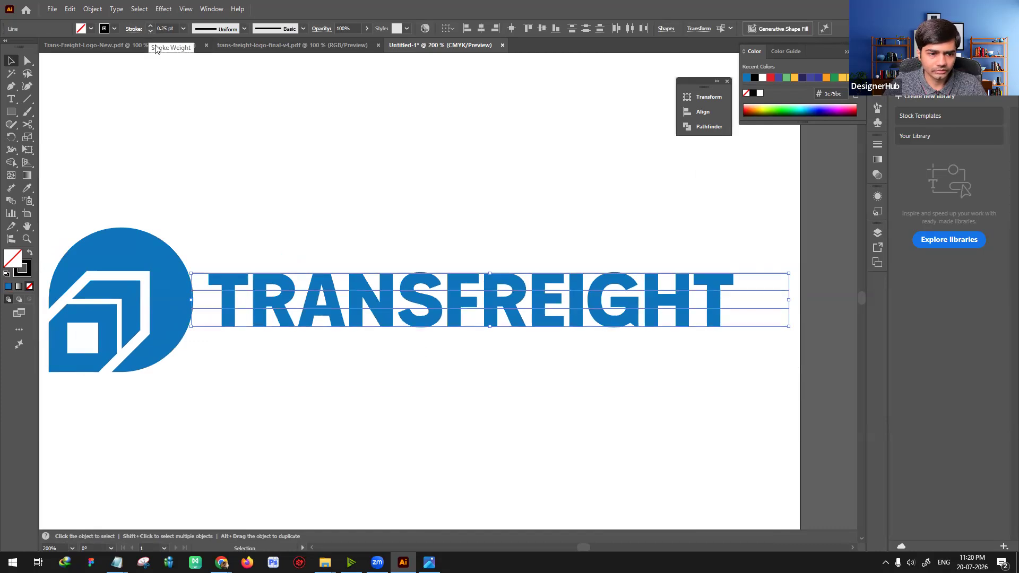
pyautogui.click(551, 198)
# Step: Select the four horizontal lines and distribute them evenly in the vertical direction
pyautogui.moveTo(627, 205)
pyautogui.mouseDown()
pyautogui.moveTo(505, 175)
pyautogui.moveTo(558, 187)
pyautogui.mouseUp()
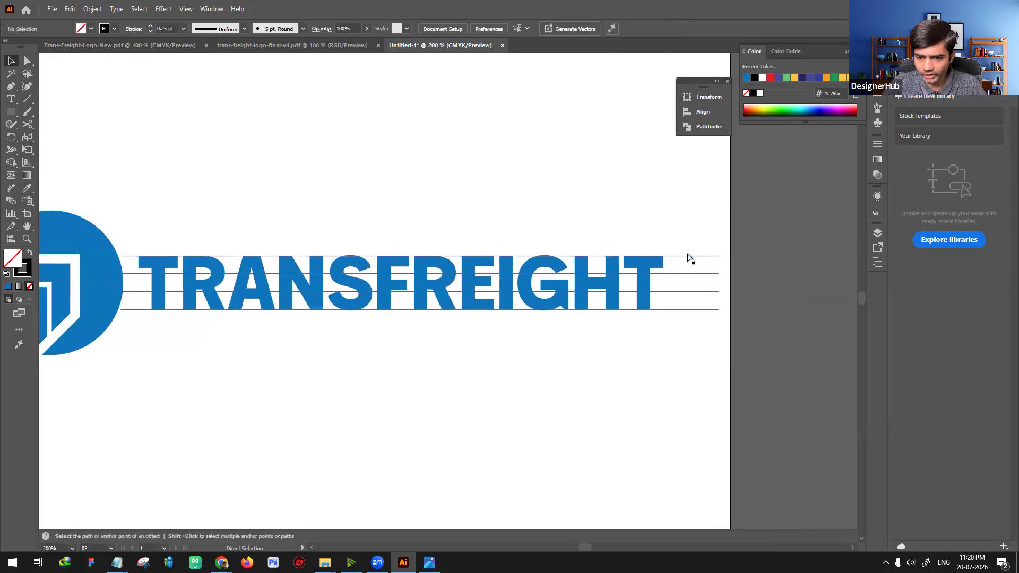
pyautogui.hotkey('ctrl', '=')
pyautogui.moveTo(484, 366); pyautogui.dragTo(334, 357)
pyautogui.moveTo(652, 205); pyautogui.dragTo(710, 357)
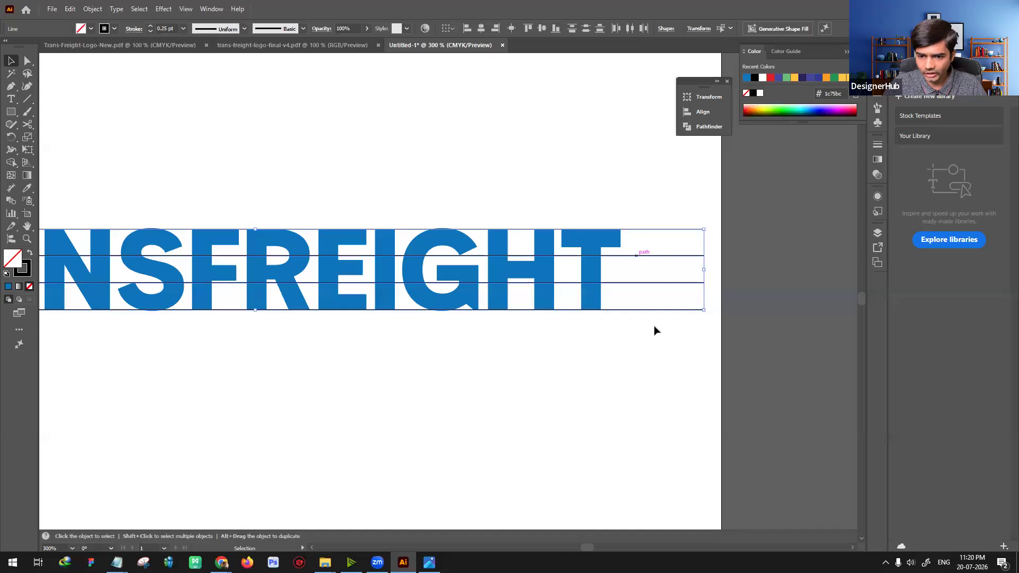
pyautogui.click(586, 31)
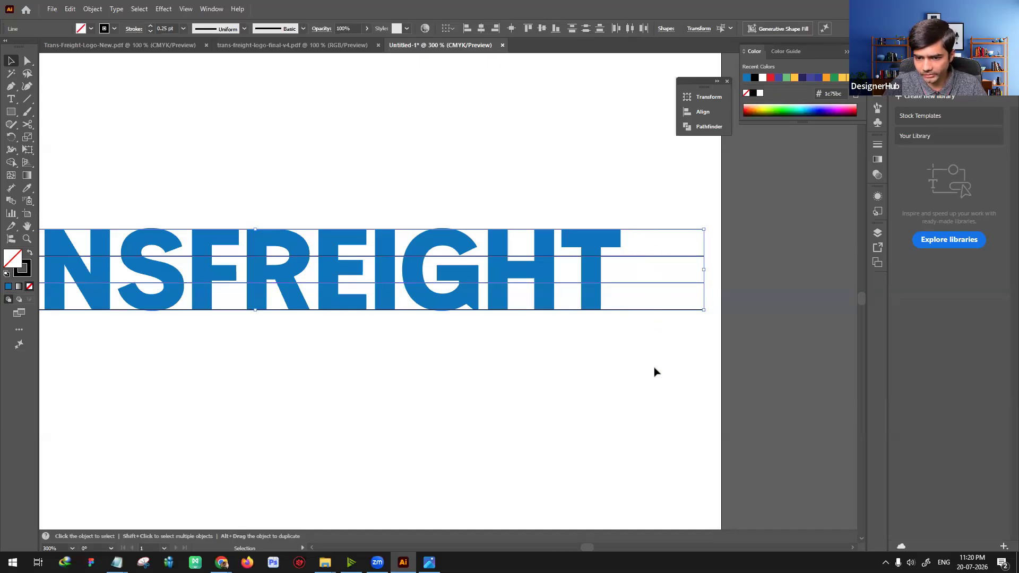
pyautogui.click(592, 359)
# Step: Draw a square between the two middle lines over the wordmark's first T and give it a black fill without stroke
pyautogui.moveTo(592, 359); pyautogui.dragTo(769, 370)
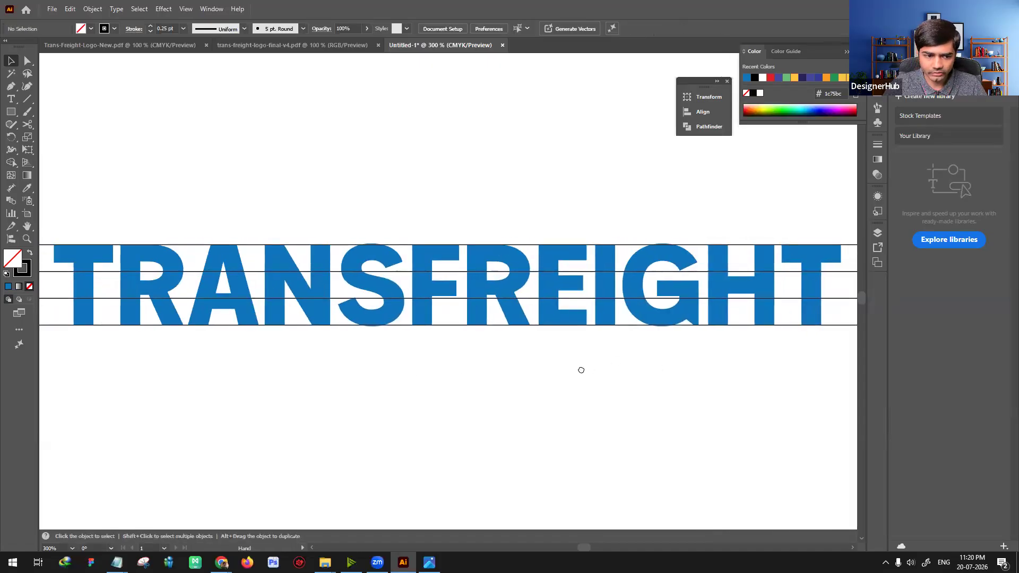
pyautogui.moveTo(420, 353); pyautogui.dragTo(616, 353)
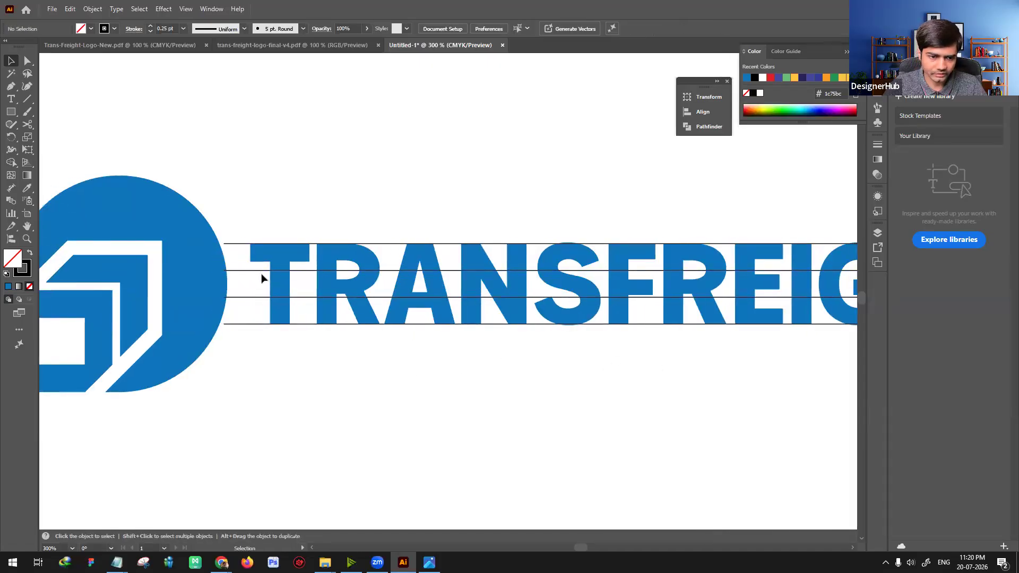
pyautogui.press('m')
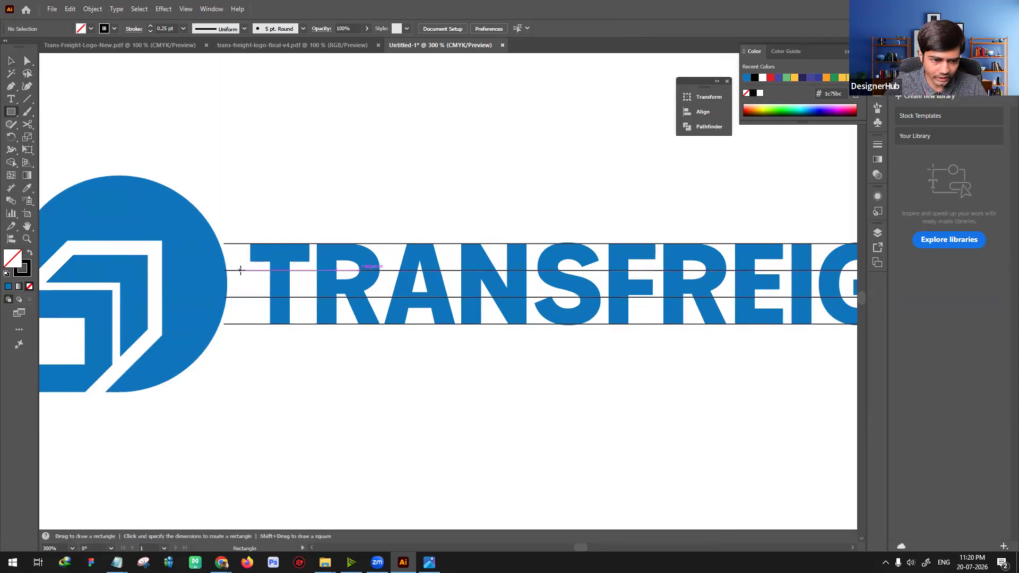
pyautogui.moveTo(241, 270); pyautogui.dragTo(269, 297)
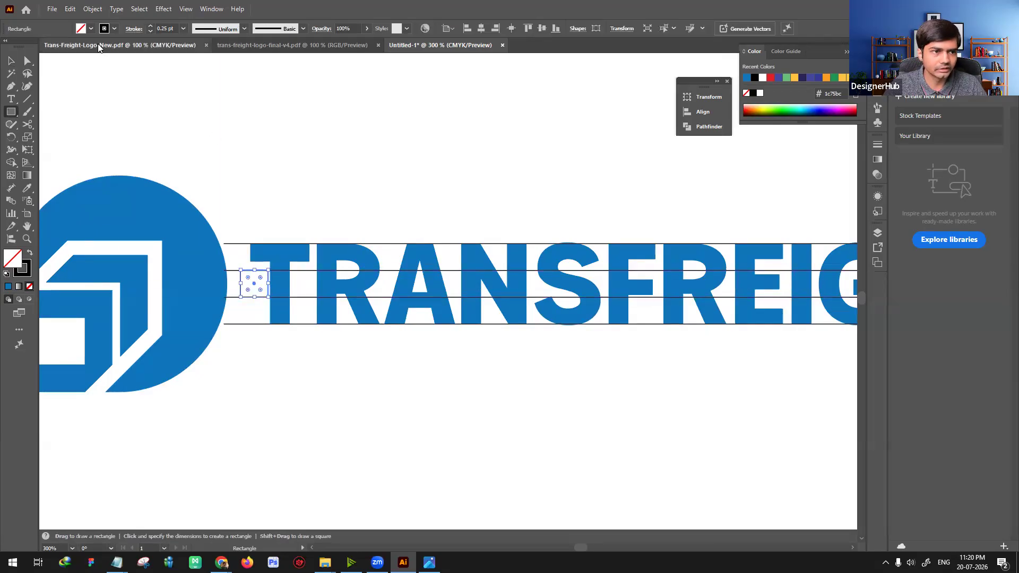
pyautogui.click(29, 253)
pyautogui.press('v')
pyautogui.click(267, 202)
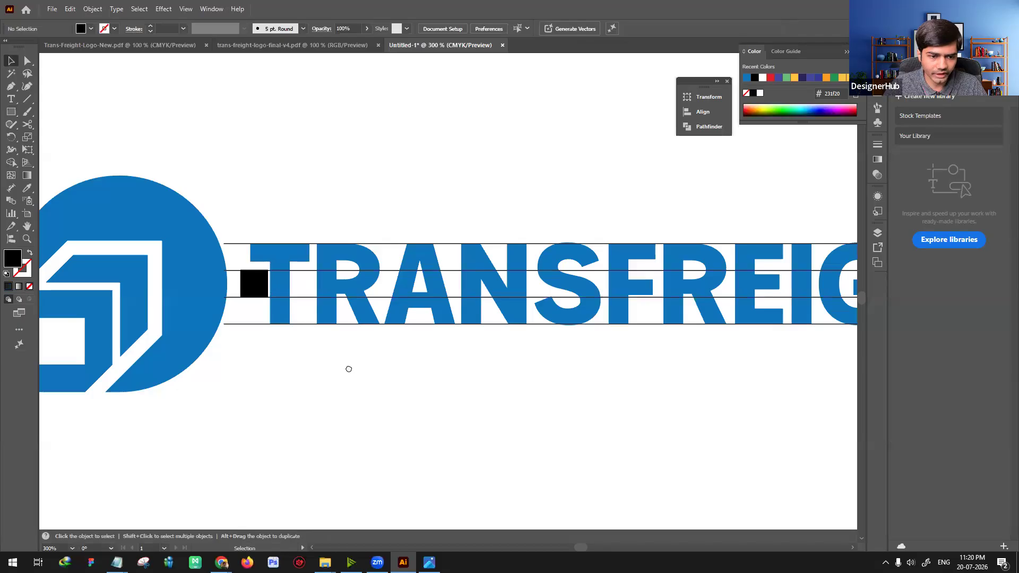
# Step: Shorten the left ends of the four horizontal lines so they start at the stem of the wordmark's first T
pyautogui.moveTo(337, 367); pyautogui.dragTo(412, 373)
pyautogui.click(329, 297)
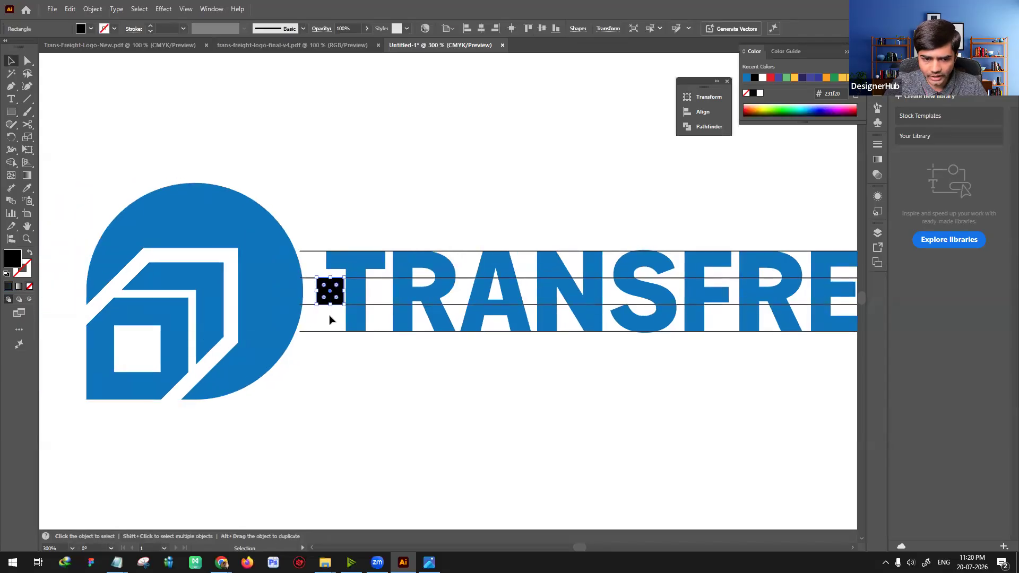
pyautogui.click(345, 368)
pyautogui.moveTo(309, 343); pyautogui.dragTo(312, 345)
pyautogui.moveTo(300, 291); pyautogui.dragTo(343, 298)
# Step: Place the black square against the first T's left edge under the top line and shift the symbol to touch the square
pyautogui.click(325, 300)
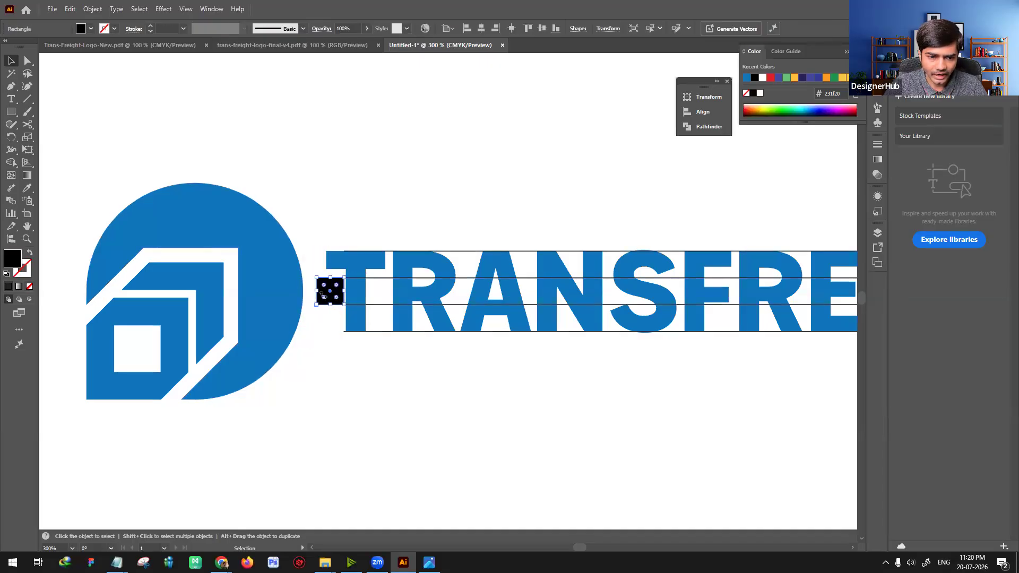
pyautogui.moveTo(335, 293); pyautogui.dragTo(317, 266)
pyautogui.click(278, 307)
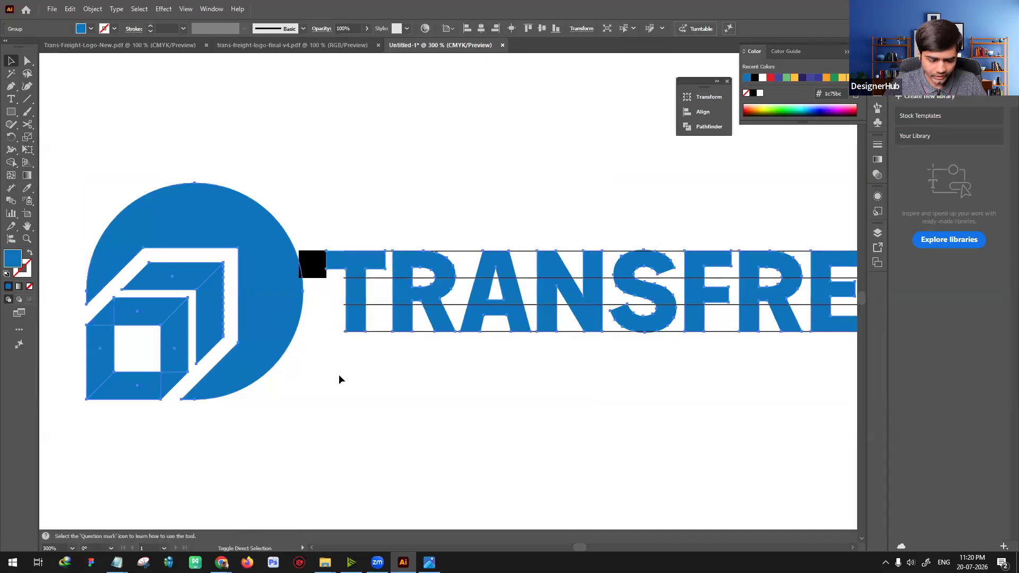
pyautogui.click(243, 328)
pyautogui.moveTo(267, 313); pyautogui.dragTo(265, 313)
pyautogui.click(317, 366)
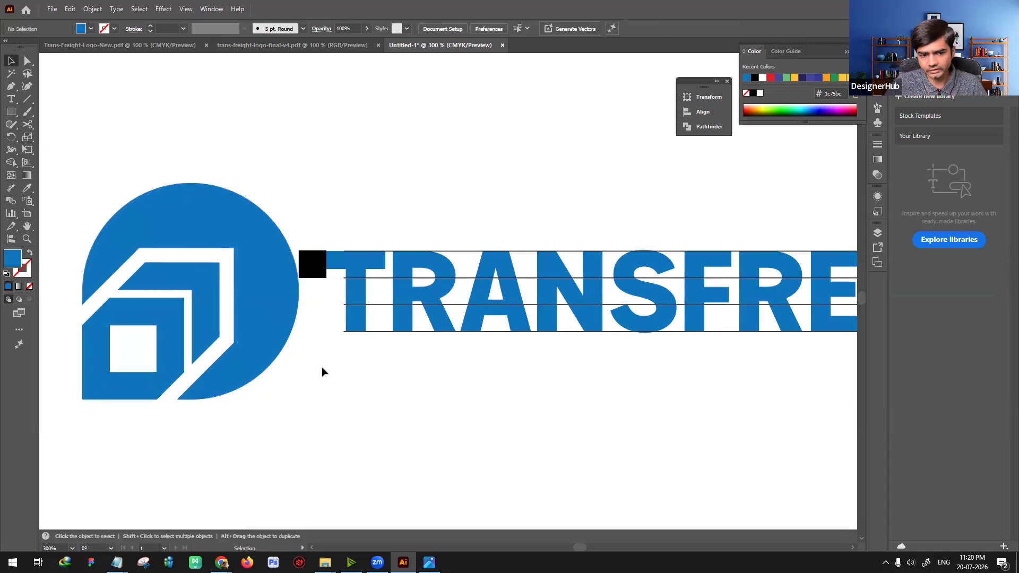
# Step: Move the black square below the wordmark and scale the symbol up beside the first T
pyautogui.moveTo(316, 267); pyautogui.dragTo(309, 422)
pyautogui.hotkey('ctrl', '-')
pyautogui.hotkey('ctrl', '-')
pyautogui.press('space')
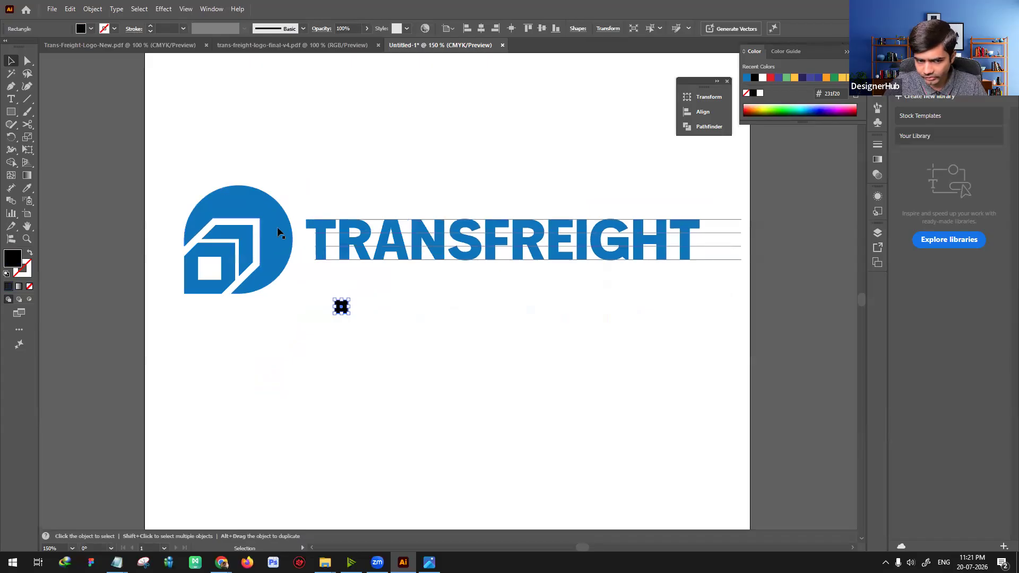
pyautogui.click(428, 330)
pyautogui.press('space')
pyautogui.moveTo(441, 330); pyautogui.dragTo(397, 345)
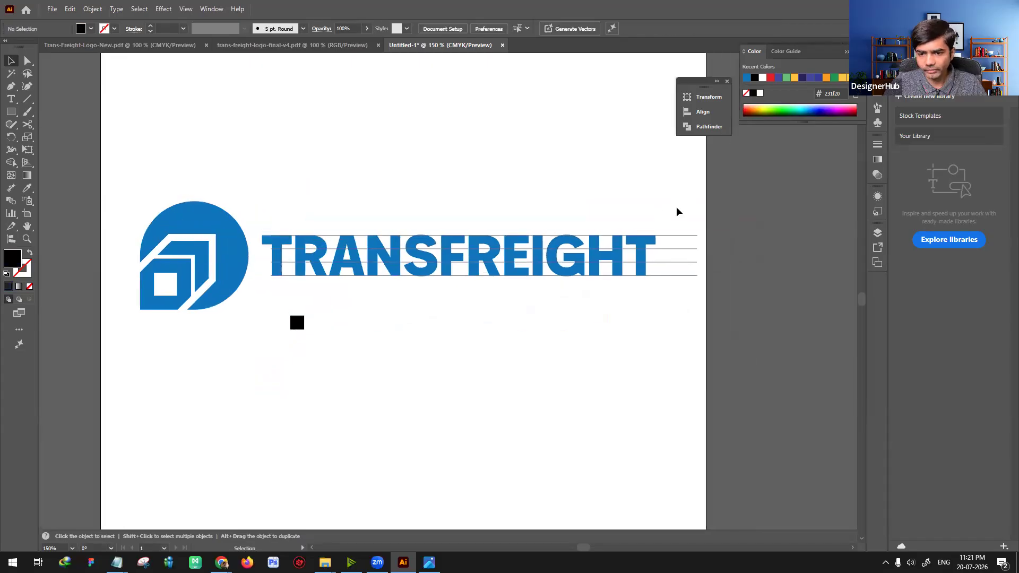
pyautogui.click(237, 246)
pyautogui.moveTo(248, 201); pyautogui.dragTo(284, 176)
pyautogui.click(269, 302)
pyautogui.press('space')
pyautogui.moveTo(270, 278)
pyautogui.mouseDown()
pyautogui.moveTo(296, 281)
pyautogui.moveTo(259, 286)
pyautogui.mouseUp()
pyautogui.click(372, 334)
pyautogui.press('space')
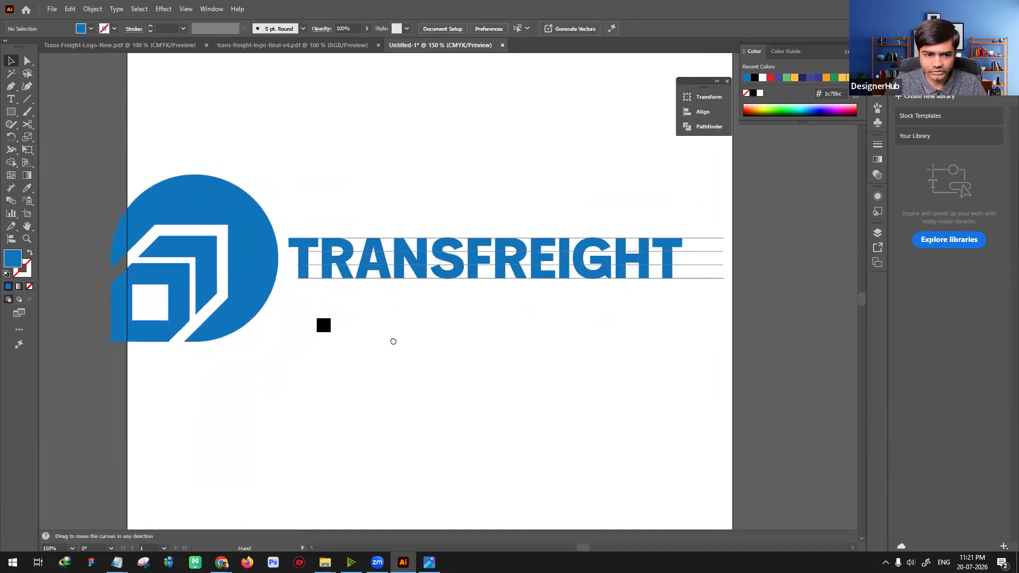
pyautogui.moveTo(391, 341); pyautogui.dragTo(414, 359)
# Step: Scale the logo, its four lines and the square down together and centre them horizontally on the artboard
pyautogui.moveTo(613, 347); pyautogui.dragTo(755, 399)
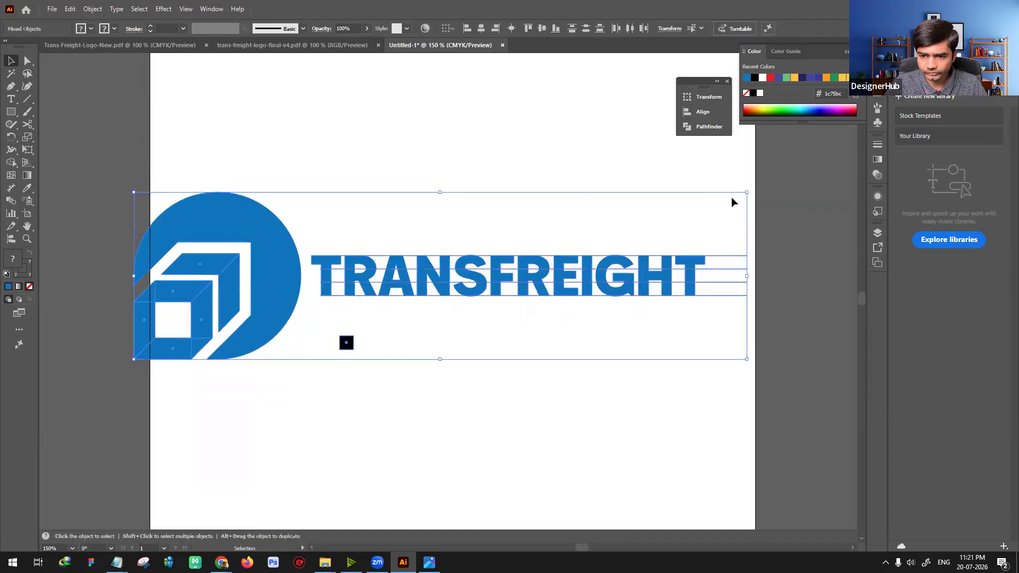
pyautogui.moveTo(745, 192); pyautogui.dragTo(514, 265)
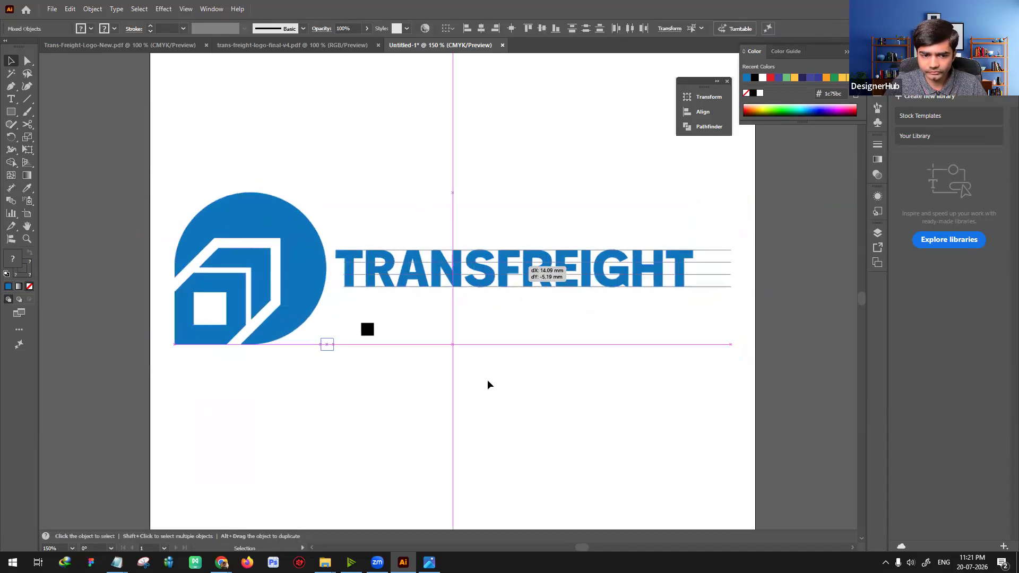
pyautogui.click(488, 384)
pyautogui.press('space')
pyautogui.moveTo(565, 389); pyautogui.dragTo(511, 396)
pyautogui.moveTo(667, 358); pyautogui.dragTo(660, 231)
pyautogui.hotkey('ctrl', 'z')
pyautogui.press('space')
pyautogui.click(500, 361)
pyautogui.moveTo(498, 360)
pyautogui.mouseDown()
pyautogui.moveTo(520, 369)
pyautogui.moveTo(512, 354)
pyautogui.mouseUp()
pyautogui.hotkey('ctrl', '+')
pyautogui.press('space')
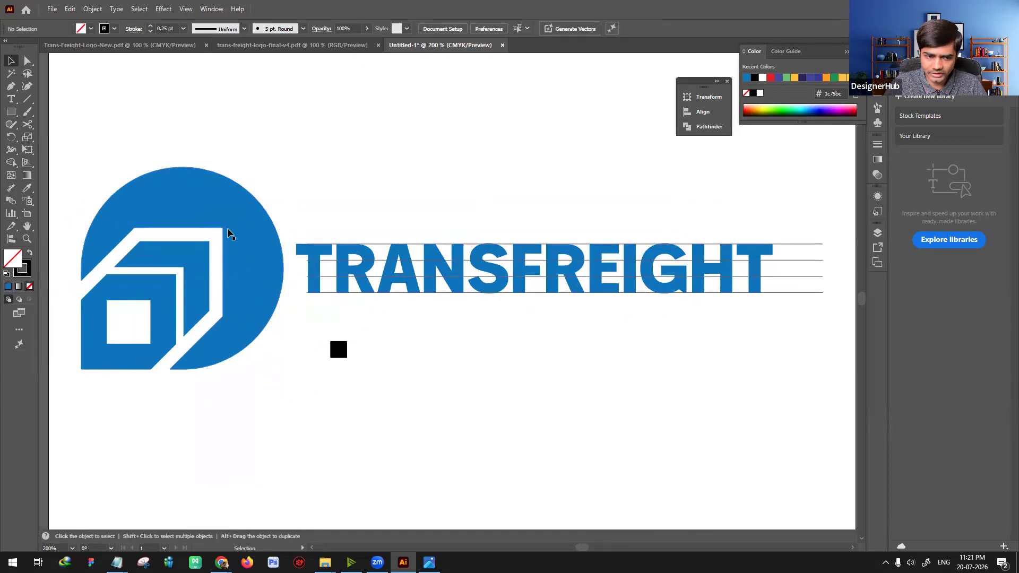
pyautogui.click(252, 266)
pyautogui.click(566, 381)
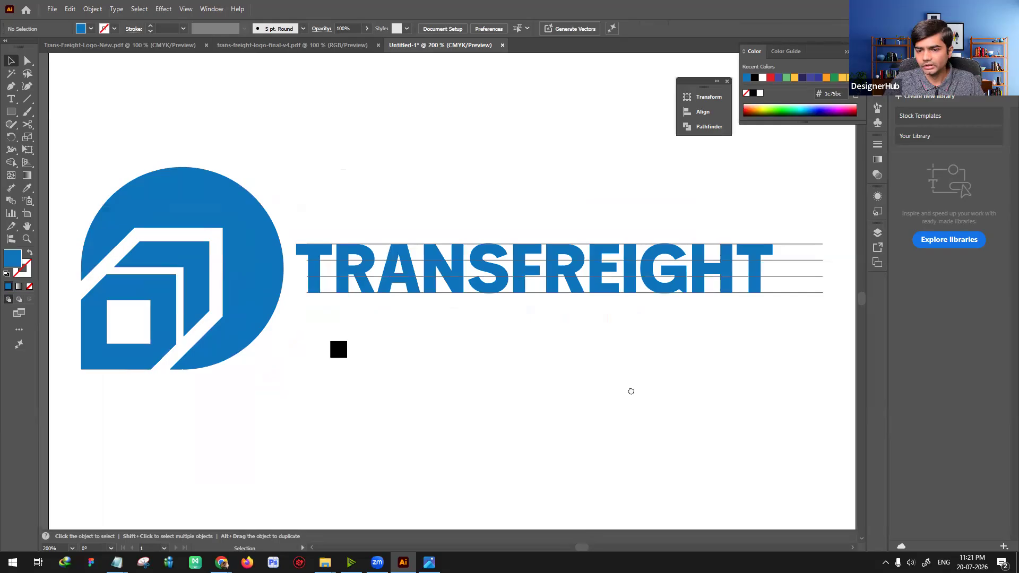
# Step: Duplicate the two middle lines to add one equally spaced line above and one below the wordmark, deleting the overlapping extra
pyautogui.moveTo(633, 390); pyautogui.dragTo(539, 398)
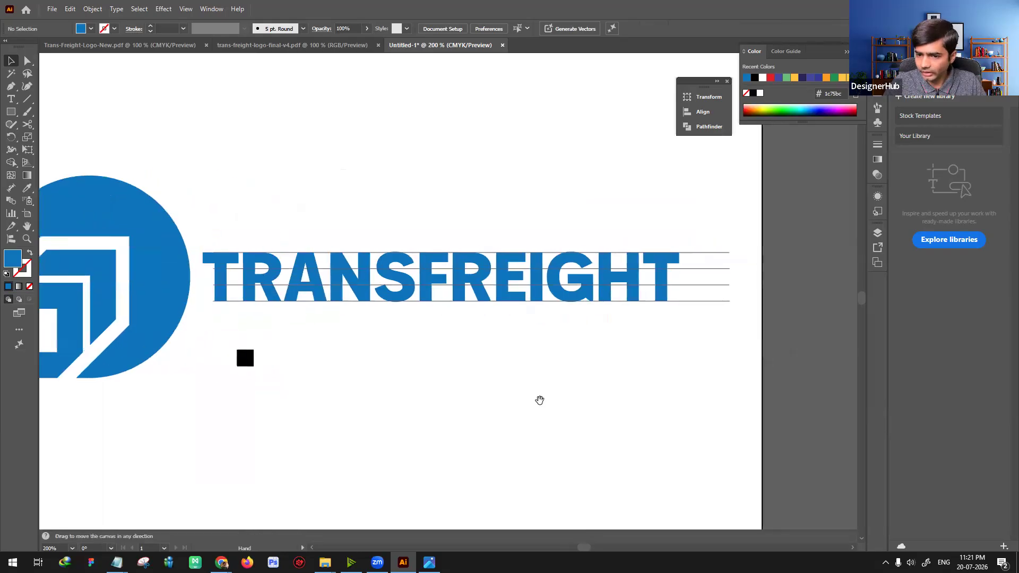
pyautogui.click(684, 270)
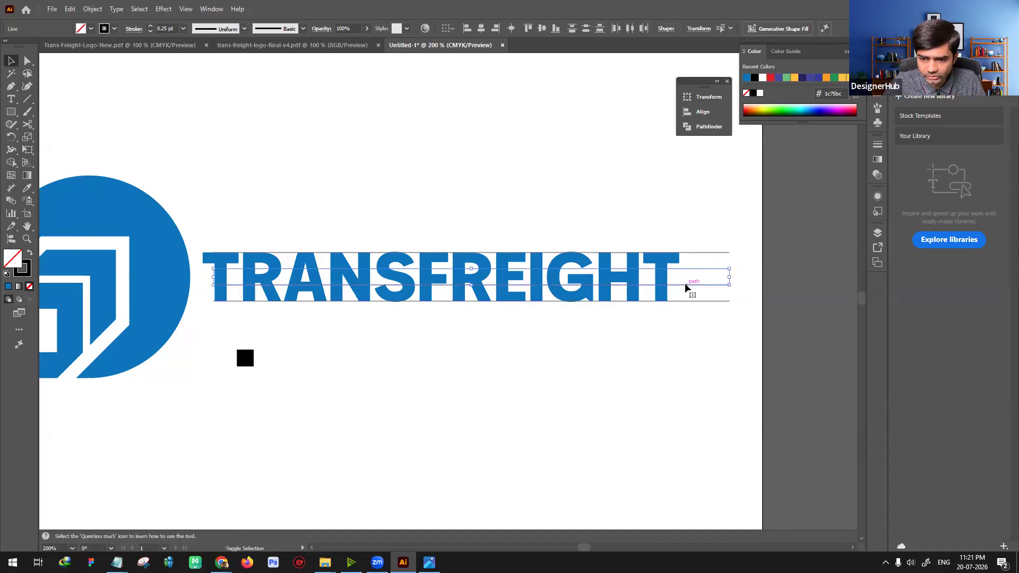
pyautogui.moveTo(685, 282); pyautogui.dragTo(687, 252)
pyautogui.click(710, 362)
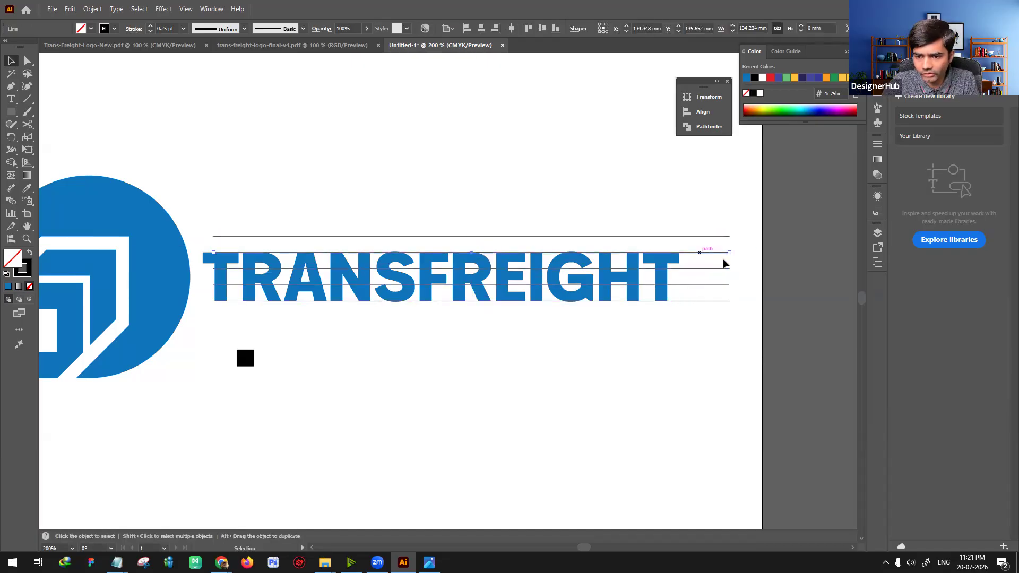
pyautogui.moveTo(692, 289); pyautogui.dragTo(708, 302)
pyautogui.press('Delete')
# Step: Select the six horizontal lines and nudge them left so they start before the first T and end just past the last T
pyautogui.click(717, 364)
pyautogui.press('space')
pyautogui.moveTo(651, 392); pyautogui.dragTo(670, 404)
pyautogui.moveTo(744, 353); pyautogui.dragTo(743, 353)
pyautogui.click(680, 399)
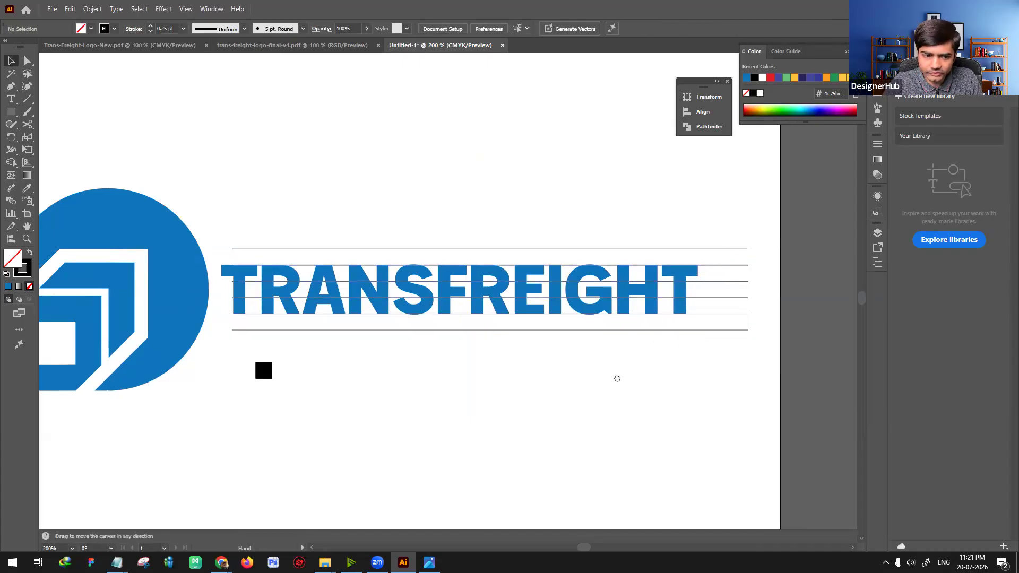
pyautogui.hscroll(-2, 259, 287)
pyautogui.moveTo(787, 237); pyautogui.dragTo(820, 369)
pyautogui.hotkey('shift', 'Left')
pyautogui.hotkey('shift', 'Left')
pyautogui.hotkey('shift', 'Left')
pyautogui.hotkey('shift', 'Left')
# Step: Resize the symbol to about 21 mm so it spans from the lowest to the highest line, beside the wordmark
pyautogui.click(660, 425)
pyautogui.moveTo(582, 404); pyautogui.dragTo(670, 403)
pyautogui.hotkey('ctrl', '=')
pyautogui.click(257, 181)
pyautogui.moveTo(350, 137); pyautogui.dragTo(243, 245)
pyautogui.moveTo(233, 291); pyautogui.dragTo(375, 352)
pyautogui.moveTo(375, 244); pyautogui.dragTo(396, 228)
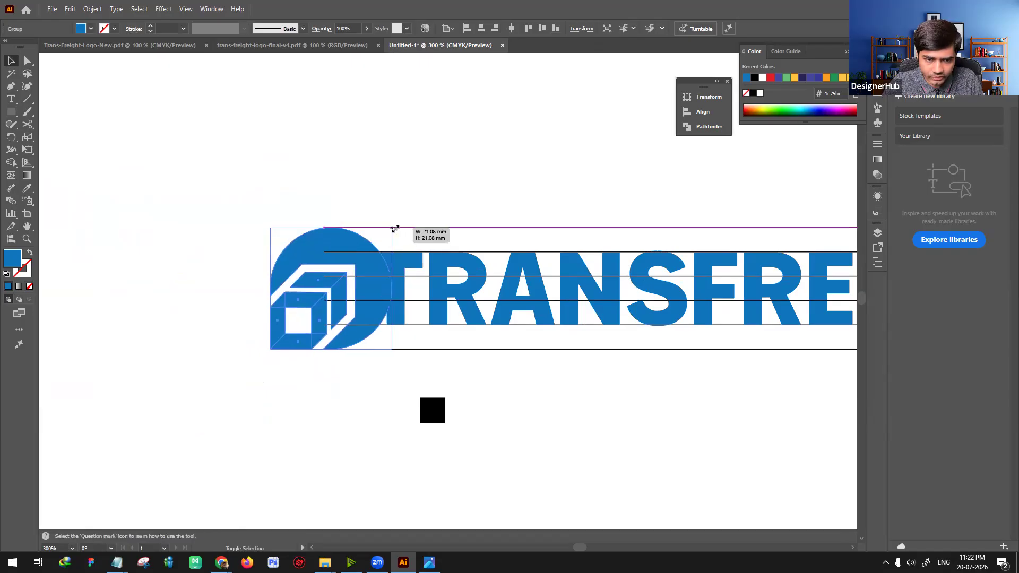
pyautogui.moveTo(351, 265); pyautogui.dragTo(314, 265)
# Step: Move the black square against the first T's left edge below the second line and shift the symbol to meet the square's left side
pyautogui.click(431, 411)
pyautogui.click(429, 443)
pyautogui.moveTo(440, 414); pyautogui.dragTo(365, 271)
pyautogui.hotkey('ctrl', '=')
pyautogui.hotkey('ctrl', '=')
pyautogui.hotkey('ctrl', '=')
pyautogui.hotkey('ctrl', '=')
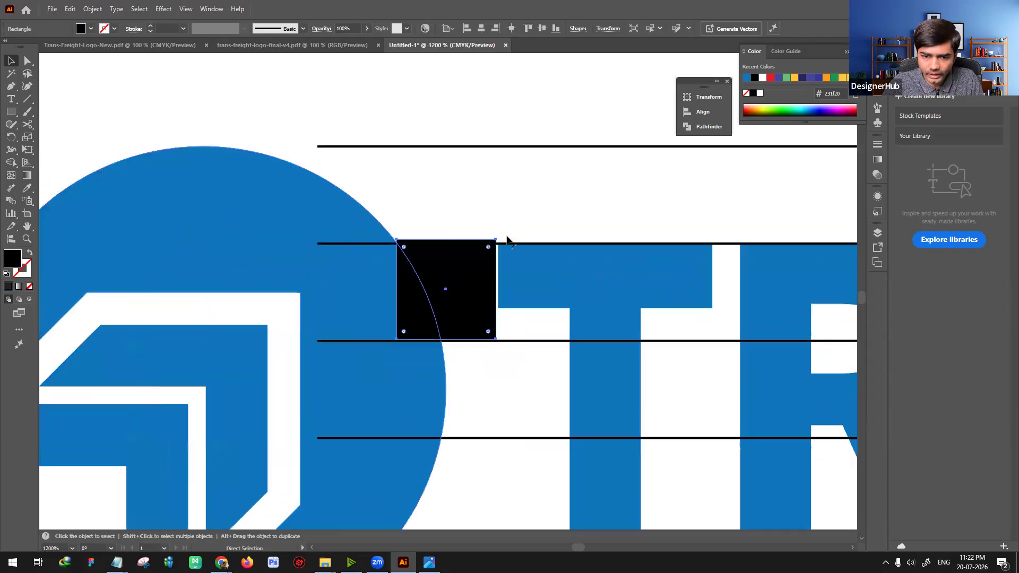
pyautogui.hotkey('ctrl', 'shift', 'a')
pyautogui.moveTo(473, 282); pyautogui.dragTo(475, 281)
pyautogui.click(507, 379)
pyautogui.click(476, 328)
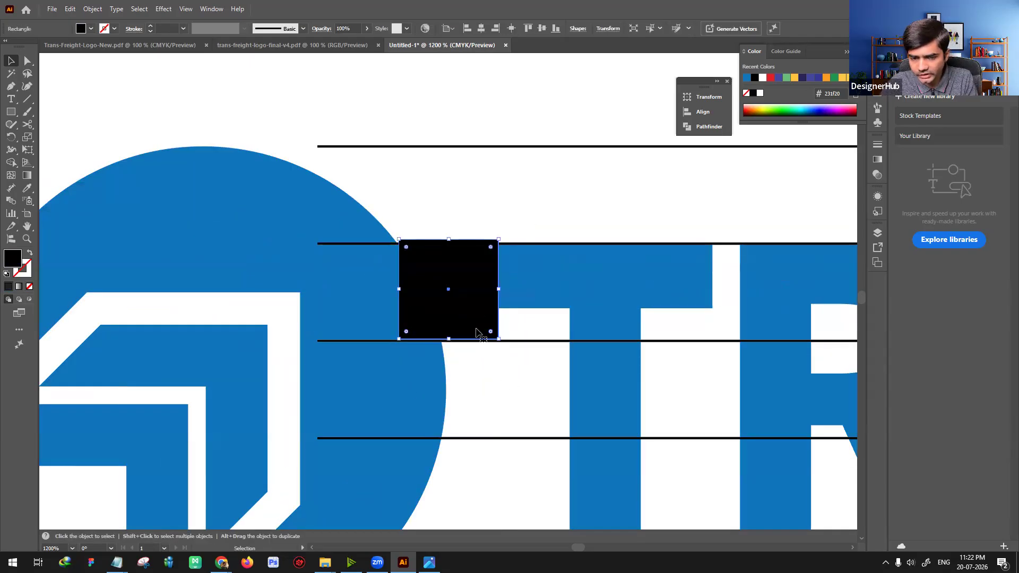
pyautogui.moveTo(391, 405); pyautogui.dragTo(367, 394)
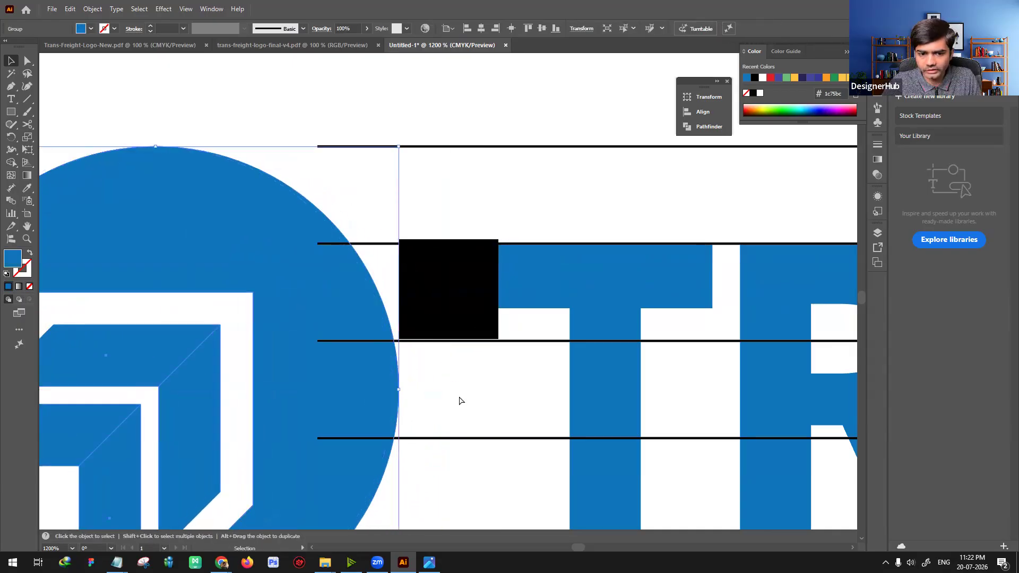
# Step: Delete the black spacer square between the symbol and the wordmark
pyautogui.hotkey('ctrl', '-')
pyautogui.click(654, 451)
pyautogui.moveTo(603, 262); pyautogui.dragTo(413, 247)
pyautogui.click(406, 246)
pyautogui.hotkey('ctrl', '-')
pyautogui.hotkey('ctrl', '-')
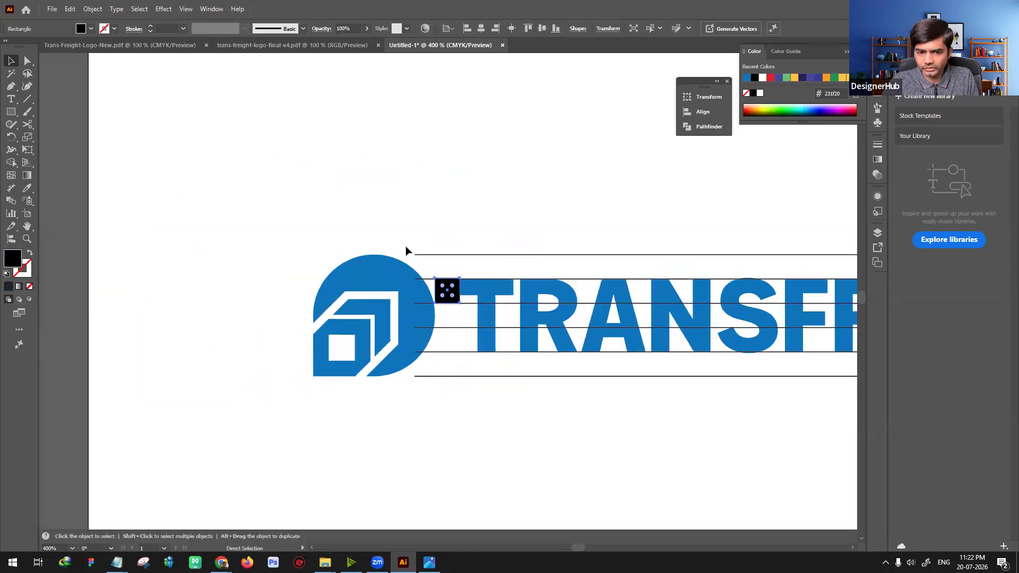
pyautogui.press('Delete')
# Step: Select the six horizontal lines and extend their left ends past the symbol
pyautogui.moveTo(545, 241); pyautogui.dragTo(247, 220)
pyautogui.moveTo(627, 237); pyautogui.dragTo(328, 242)
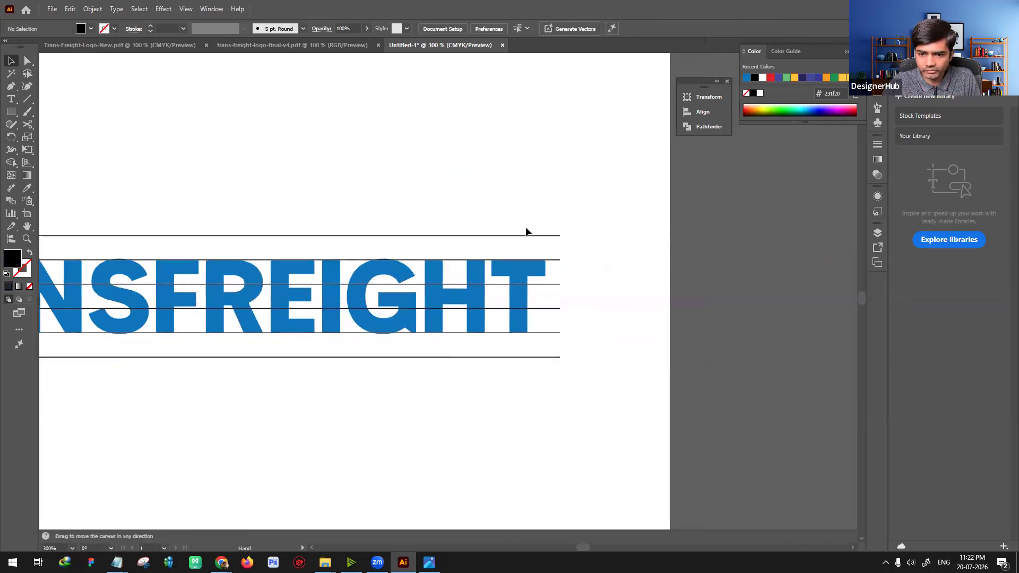
pyautogui.moveTo(549, 222); pyautogui.dragTo(622, 428)
pyautogui.moveTo(445, 415); pyautogui.dragTo(678, 391)
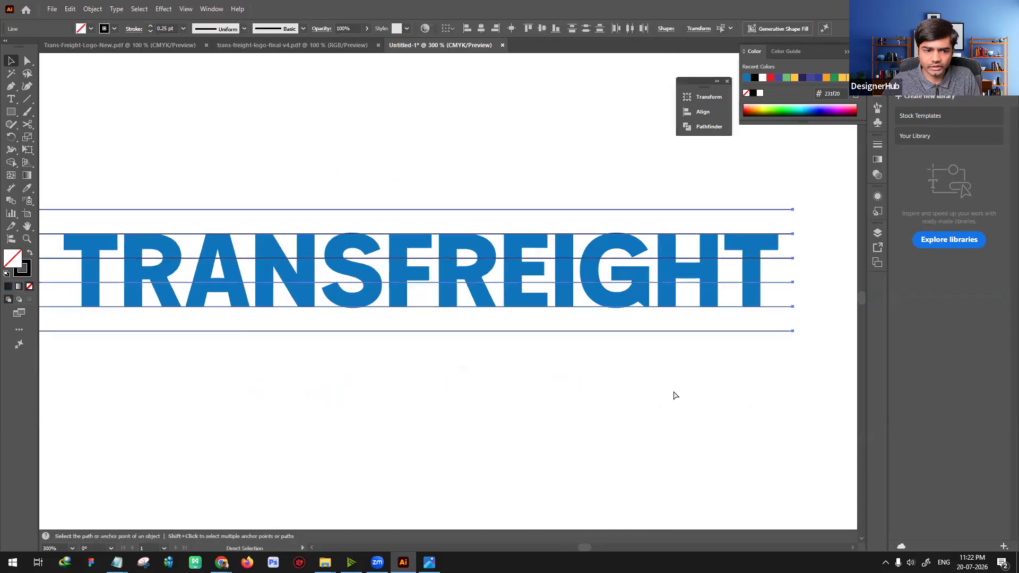
pyautogui.hotkey('ctrl', '-')
pyautogui.moveTo(537, 377); pyautogui.dragTo(623, 350)
pyautogui.moveTo(276, 267); pyautogui.dragTo(179, 267)
pyautogui.click(454, 380)
# Step: Duplicate the logo with its lines below the original and delete the lines from the copy
pyautogui.moveTo(170, 201); pyautogui.dragTo(836, 369)
pyautogui.moveTo(504, 273); pyautogui.dragTo(485, 378)
pyautogui.moveTo(153, 289); pyautogui.dragTo(184, 435)
pyautogui.press('Delete')
pyautogui.press('space')
pyautogui.moveTo(473, 525); pyautogui.dragTo(438, 528)
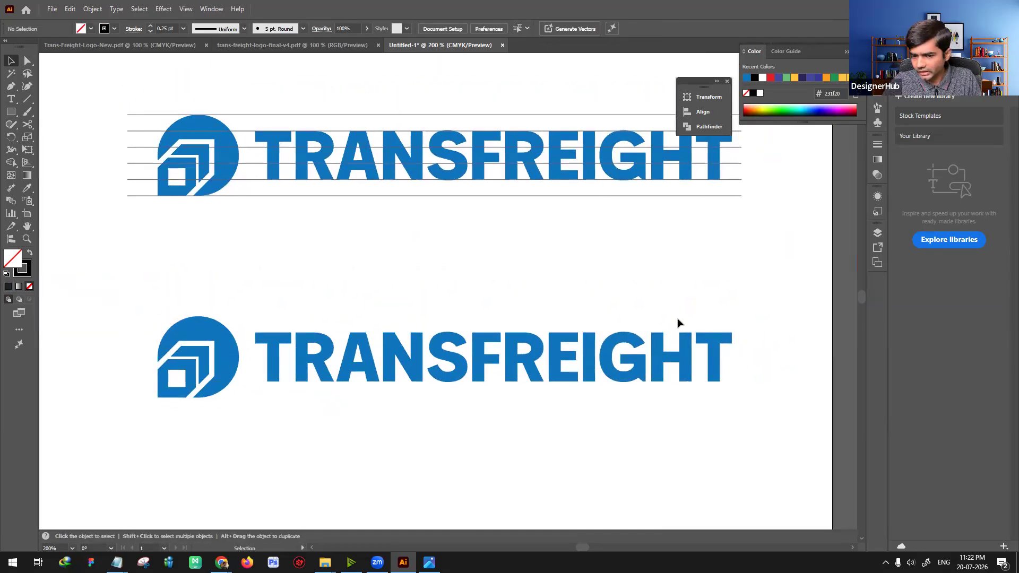
# Step: Group the plain logo copy and duplicate it further down the artboard
pyautogui.moveTo(748, 423); pyautogui.dragTo(127, 269)
pyautogui.click(401, 291)
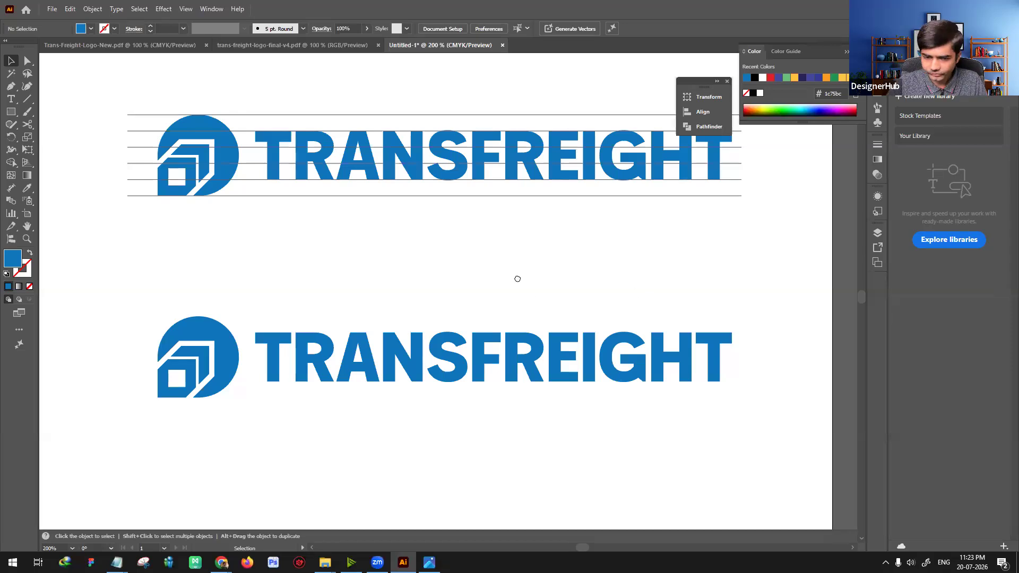
pyautogui.moveTo(518, 280); pyautogui.dragTo(504, 253)
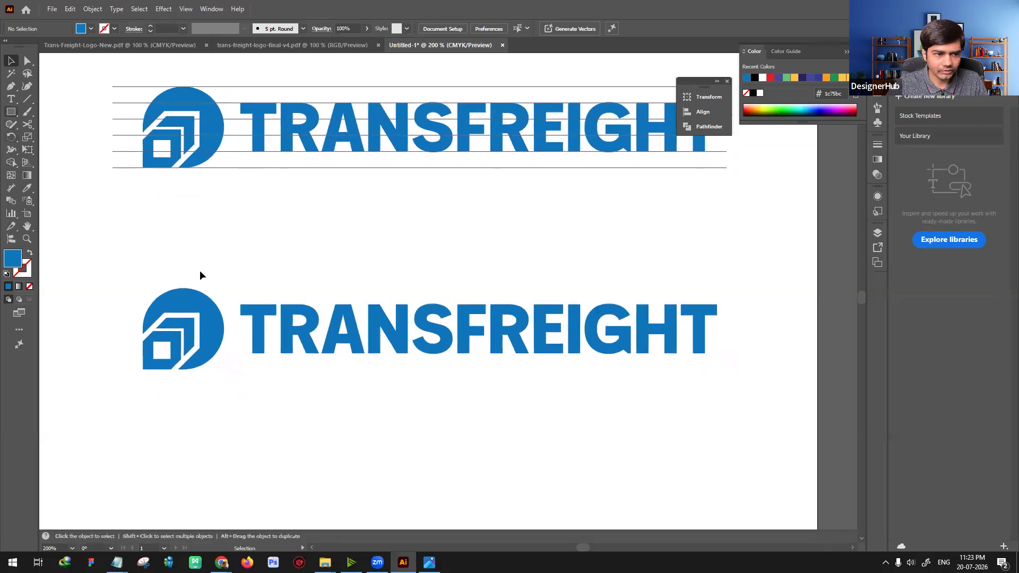
pyautogui.click(258, 315)
pyautogui.press('a')
pyautogui.moveTo(118, 266); pyautogui.dragTo(741, 400)
pyautogui.press('v')
pyautogui.hotkey('ctrl', 'g')
pyautogui.moveTo(350, 333); pyautogui.dragTo(388, 398)
pyautogui.click(310, 338)
# Step: Draw a rectangle over the lowest logo copy that matches the logo's full width and height
pyautogui.press('m')
pyautogui.scroll(-3, 135, 271)
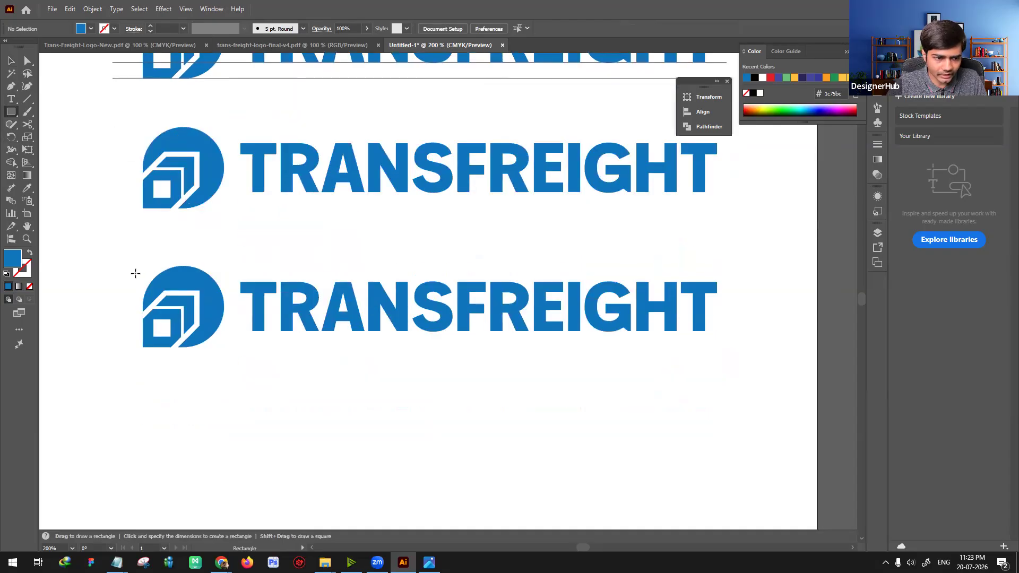
pyautogui.moveTo(146, 278); pyautogui.dragTo(168, 347)
pyautogui.moveTo(465, 308); pyautogui.dragTo(717, 307)
pyautogui.press('v')
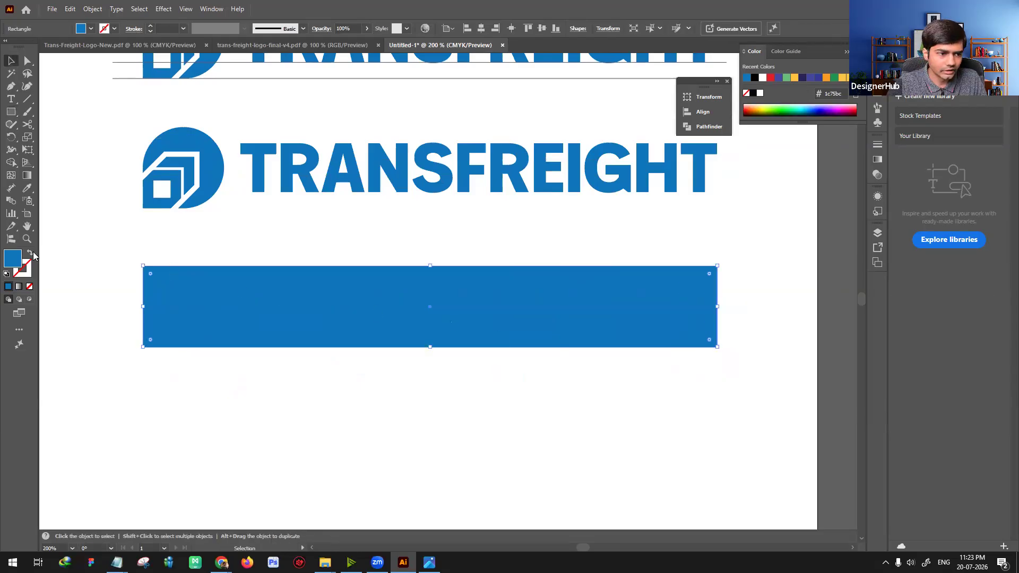
# Step: Turn the rectangle into an unfilled outline with a 0.5 pt black stroke
pyautogui.hotkey('shift', 'x')
pyautogui.click(151, 31)
pyautogui.click(150, 30)
pyautogui.click(106, 29)
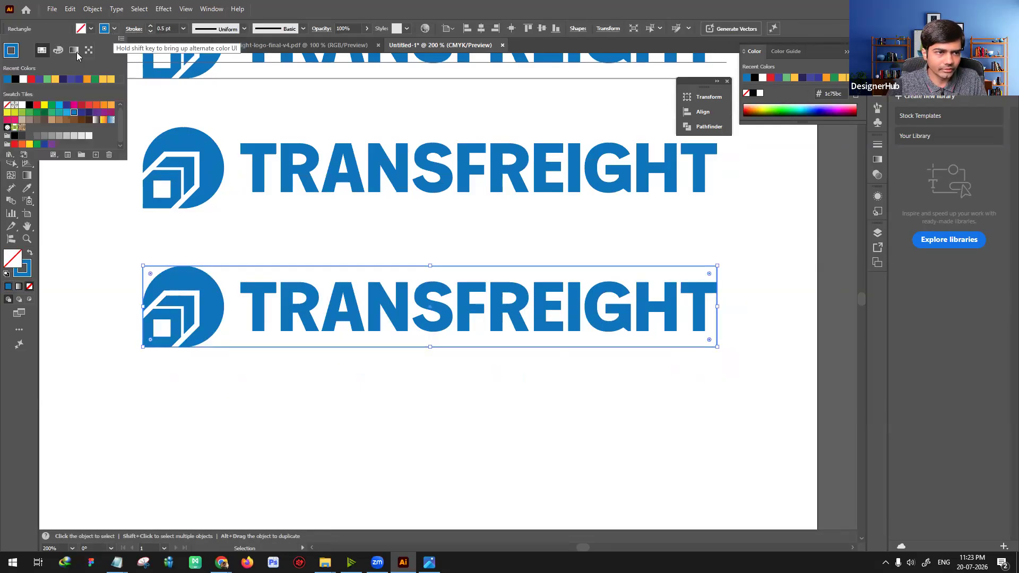
pyautogui.click(16, 79)
pyautogui.click(308, 377)
pyautogui.press('space')
pyautogui.moveTo(472, 415); pyautogui.dragTo(459, 423)
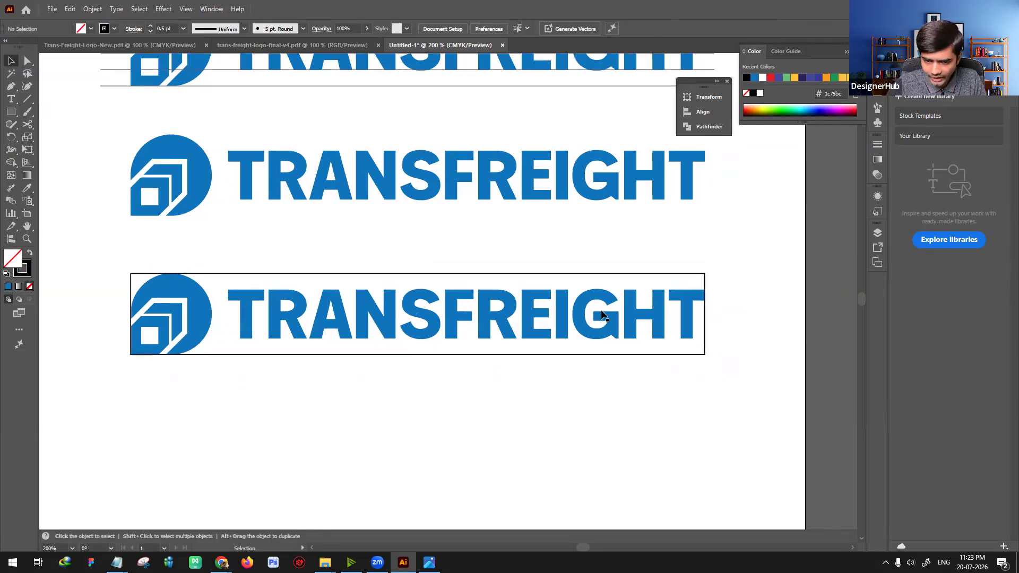
# Step: Draw a square between the two middle lines beside the top logo's first T, fill it black without stroke, and cut it
pyautogui.scroll(6, 254, 170)
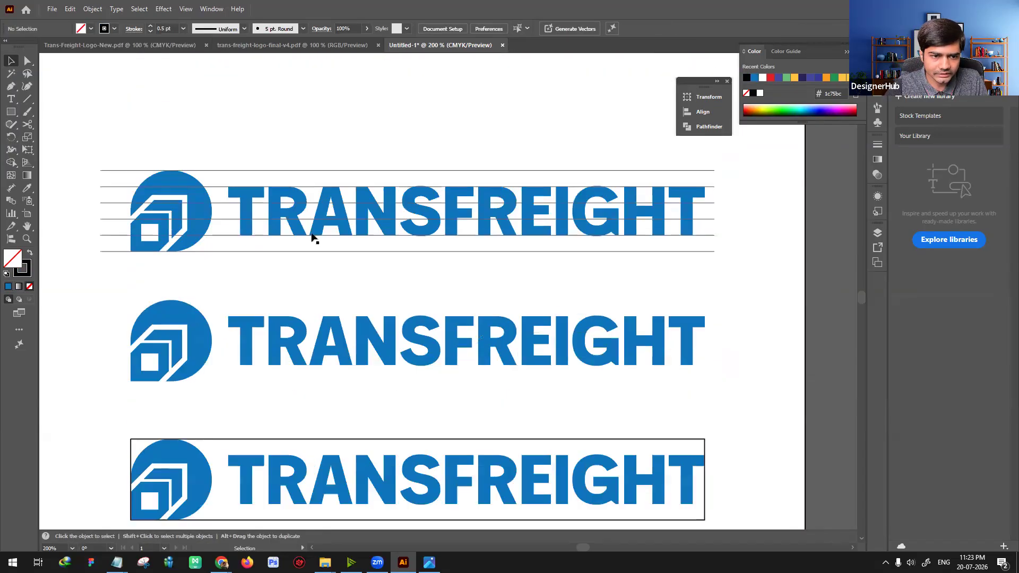
pyautogui.click(13, 113)
pyautogui.moveTo(219, 203); pyautogui.dragTo(235, 218)
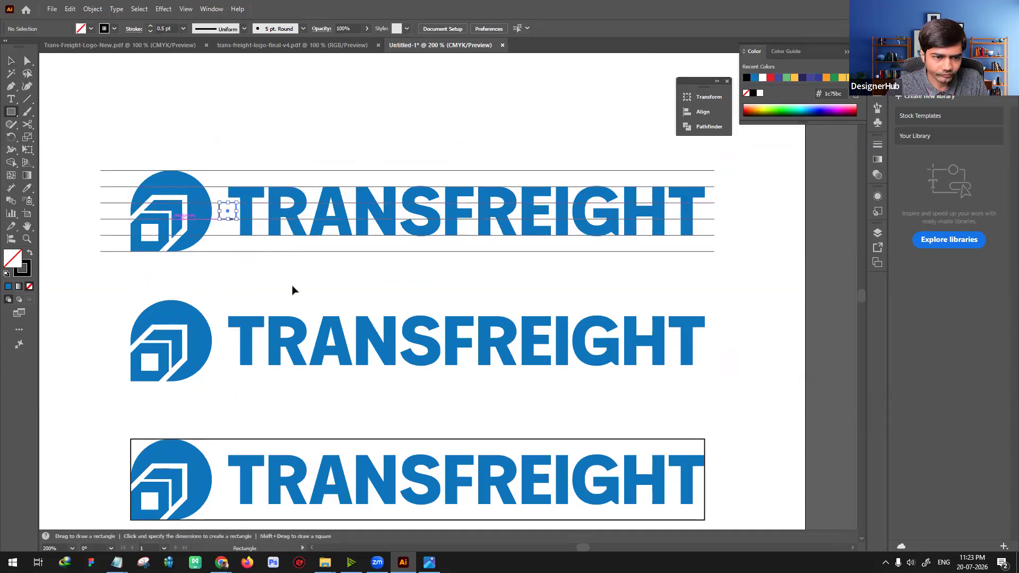
pyautogui.press('v')
pyautogui.click(31, 255)
pyautogui.click(219, 263)
pyautogui.click(232, 213)
pyautogui.hotkey('ctrl', 'x')
pyautogui.scroll(-2, 463, 474)
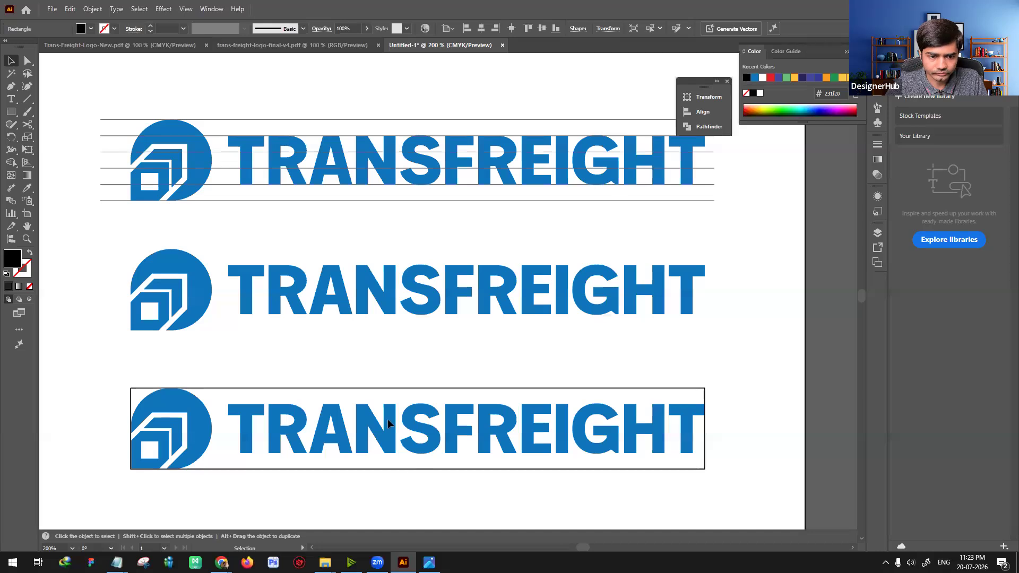
# Step: Paste the black square and place copies at the four outer corners of the rectangle around the lowest logo
pyautogui.press('space')
pyautogui.moveTo(389, 457); pyautogui.dragTo(482, 391)
pyautogui.hotkey('ctrl', 'v')
pyautogui.click(457, 318)
pyautogui.moveTo(225, 233); pyautogui.dragTo(236, 341)
pyautogui.press('space')
pyautogui.moveTo(269, 272); pyautogui.dragTo(174, 284)
pyautogui.keyDown('shift'); pyautogui.click(136, 254); pyautogui.keyUp('shift')
pyautogui.moveTo(137, 254); pyautogui.dragTo(725, 285)
pyautogui.click(562, 407)
# Step: Duplicate the outline rectangle around the lowest logo and enlarge the copy to the outer edges of the four black corner squares
pyautogui.click(224, 260)
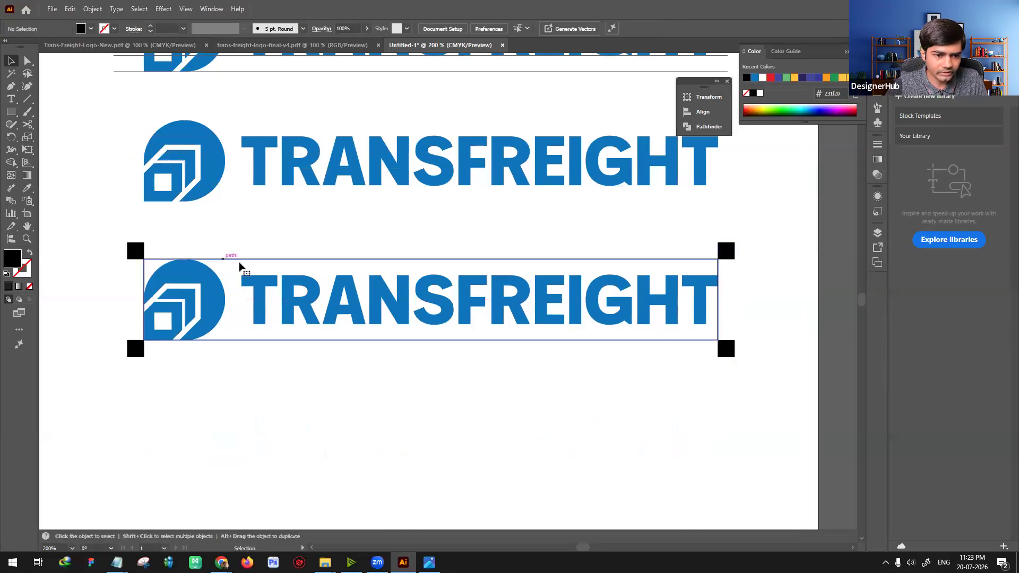
pyautogui.moveTo(720, 259); pyautogui.dragTo(759, 240)
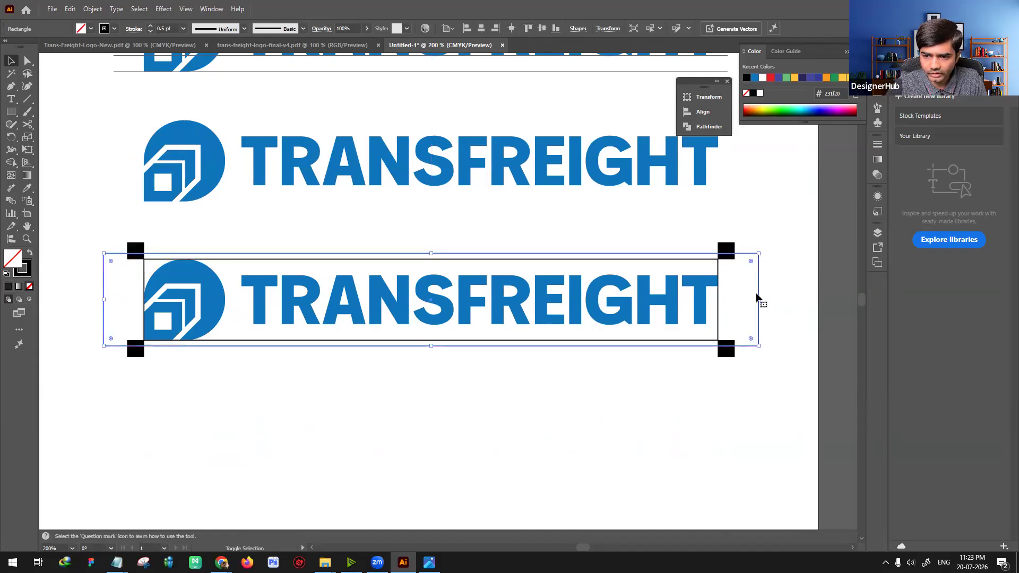
pyautogui.moveTo(758, 300); pyautogui.dragTo(734, 307)
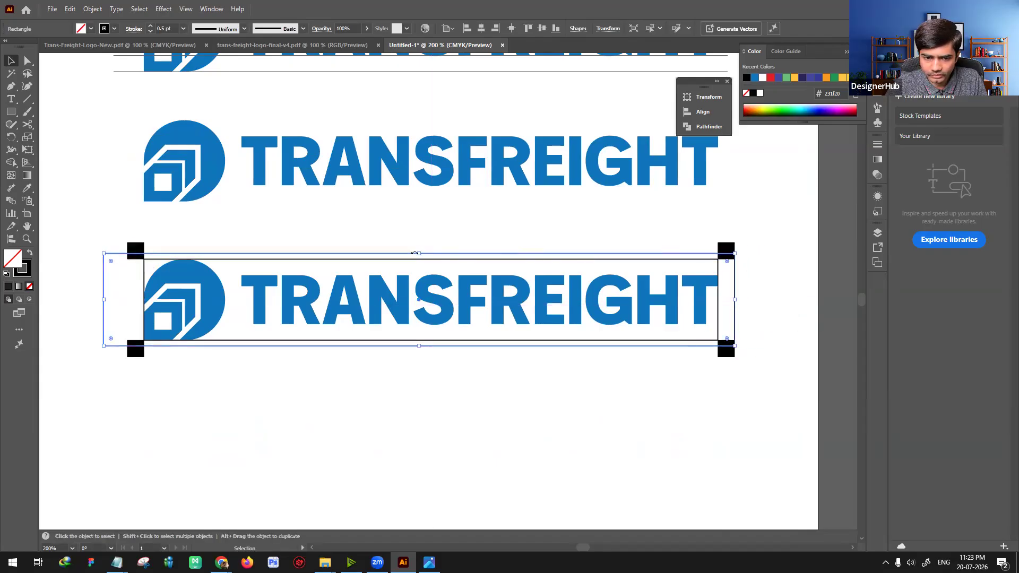
pyautogui.moveTo(419, 249); pyautogui.dragTo(421, 242)
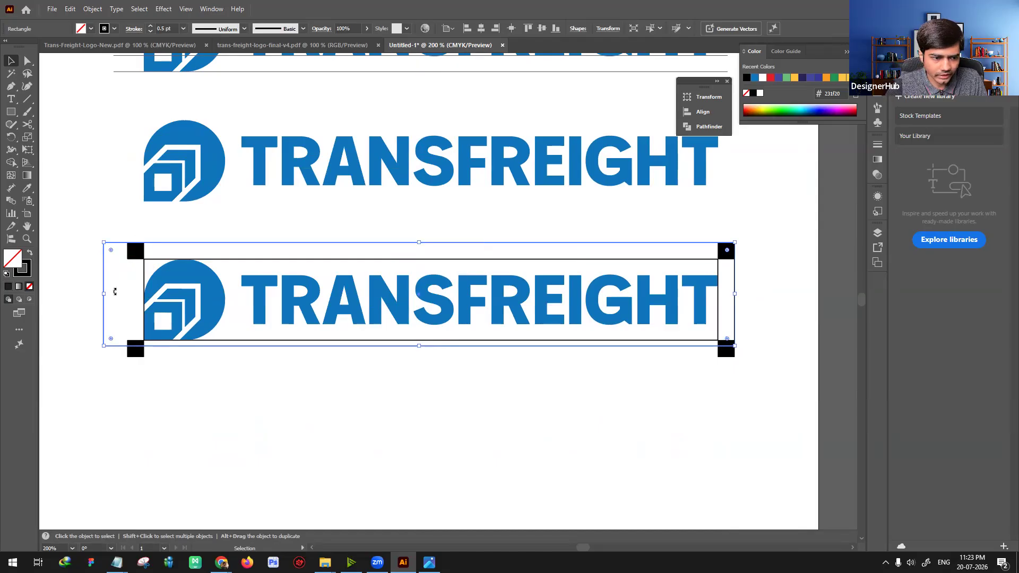
pyautogui.moveTo(109, 293); pyautogui.dragTo(128, 294)
pyautogui.moveTo(434, 363); pyautogui.dragTo(432, 356)
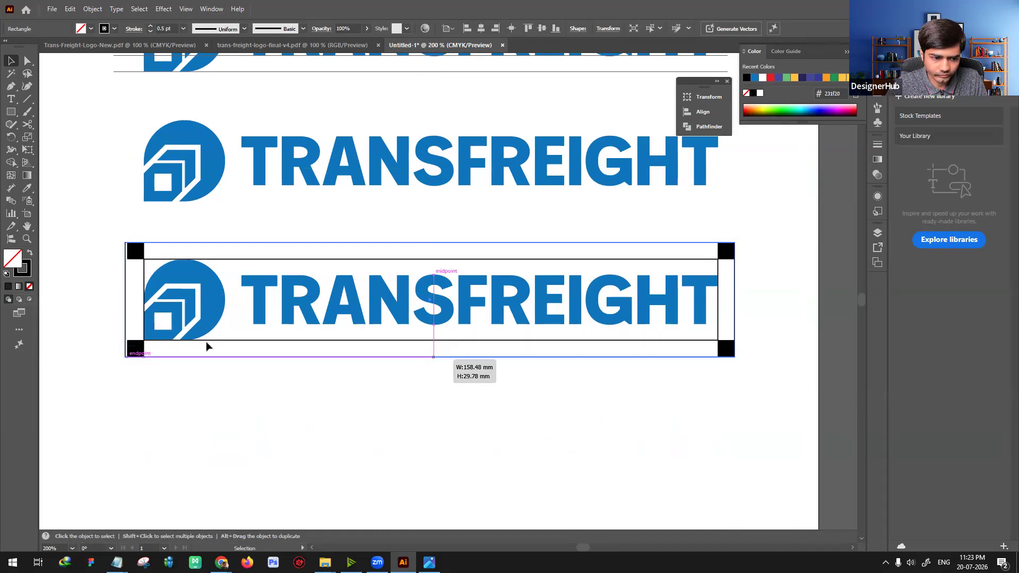
pyautogui.click(126, 299)
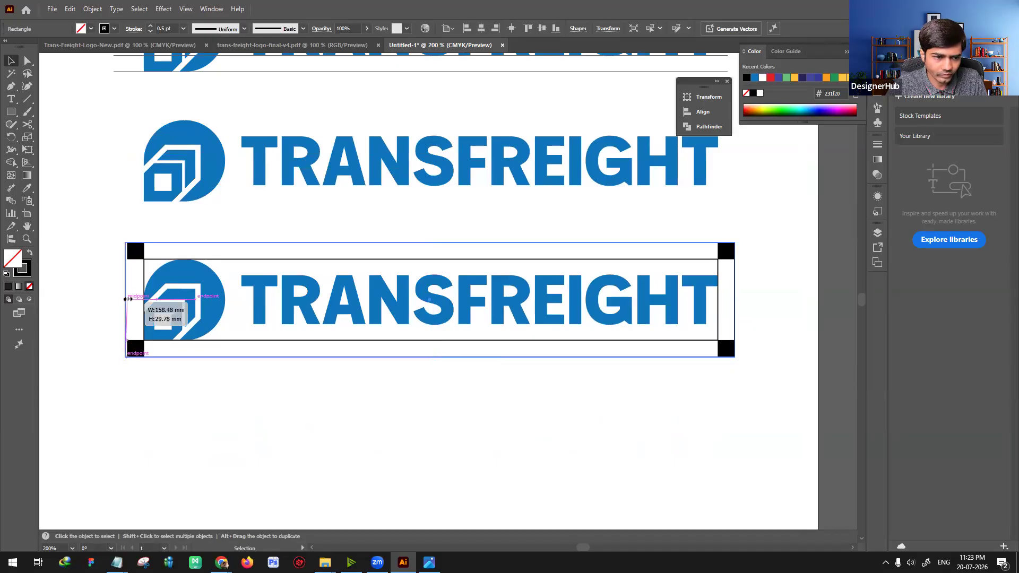
pyautogui.click(201, 388)
pyautogui.moveTo(134, 255); pyautogui.dragTo(725, 256)
pyautogui.click(499, 415)
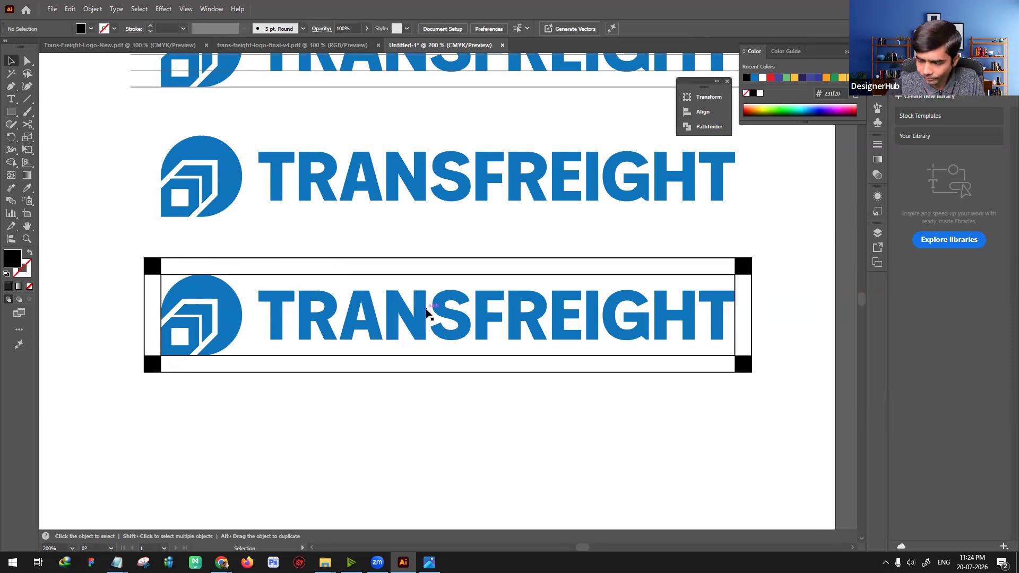
# Step: Duplicate the complete clear-space diagram directly below the original
pyautogui.hotkey('ctrl', '-')
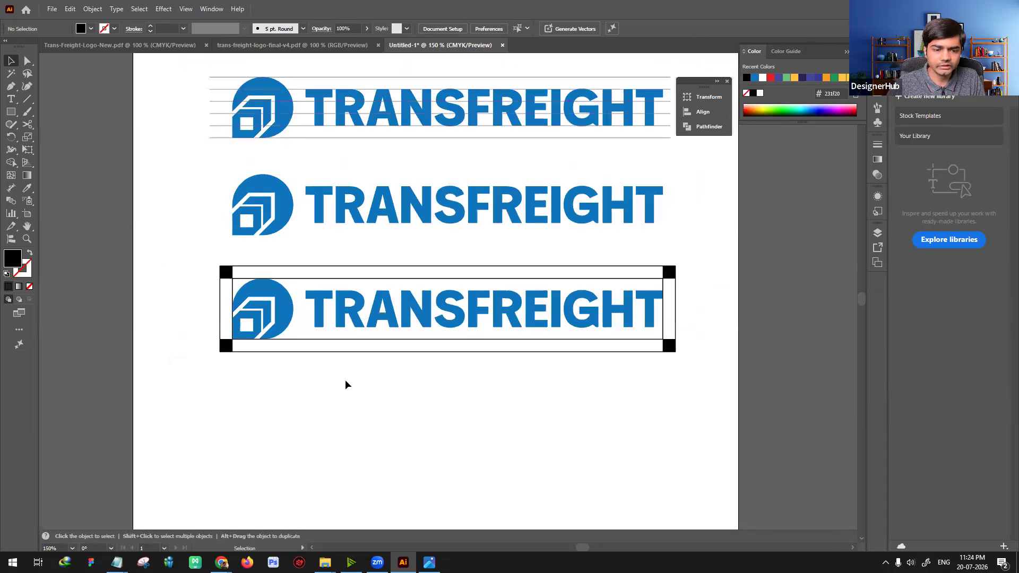
pyautogui.hotkey('ctrl', '+')
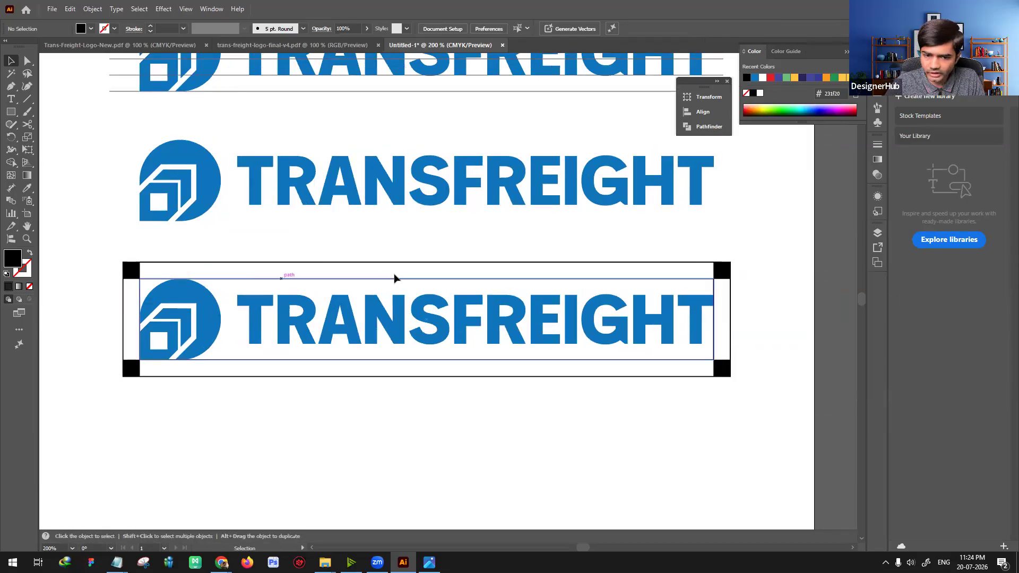
pyautogui.scroll(-3, 162, 173)
pyautogui.moveTo(715, 309); pyautogui.dragTo(764, 308)
pyautogui.moveTo(539, 317); pyautogui.dragTo(564, 361)
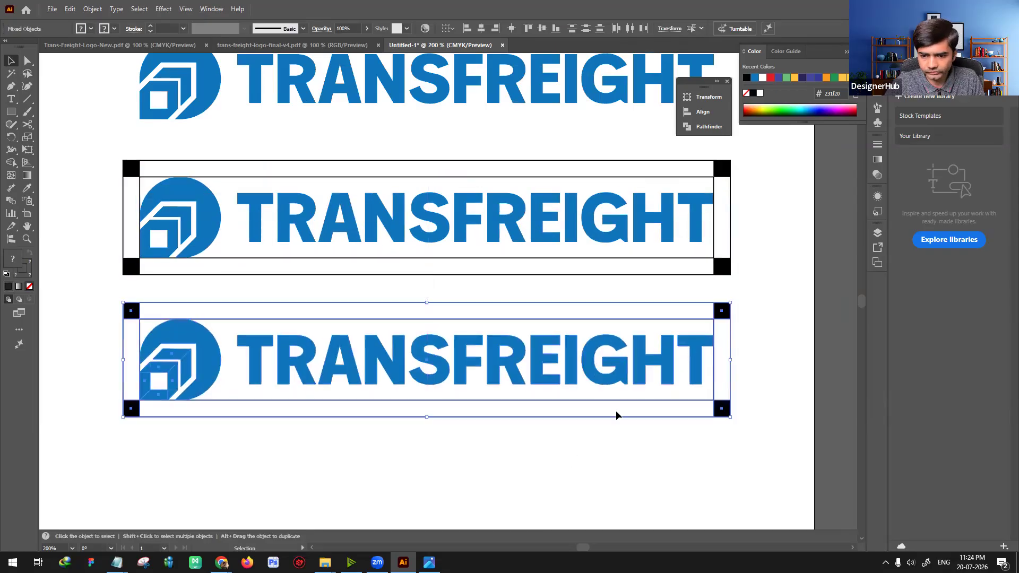
# Step: Delete the four black corner squares and the inner outline rectangle from the duplicated diagram
pyautogui.click(578, 450)
pyautogui.click(721, 312)
pyautogui.press('Delete')
pyautogui.click(722, 408)
pyautogui.press('Delete')
pyautogui.click(133, 410)
pyautogui.press('Delete')
pyautogui.click(130, 313)
pyautogui.press('Delete')
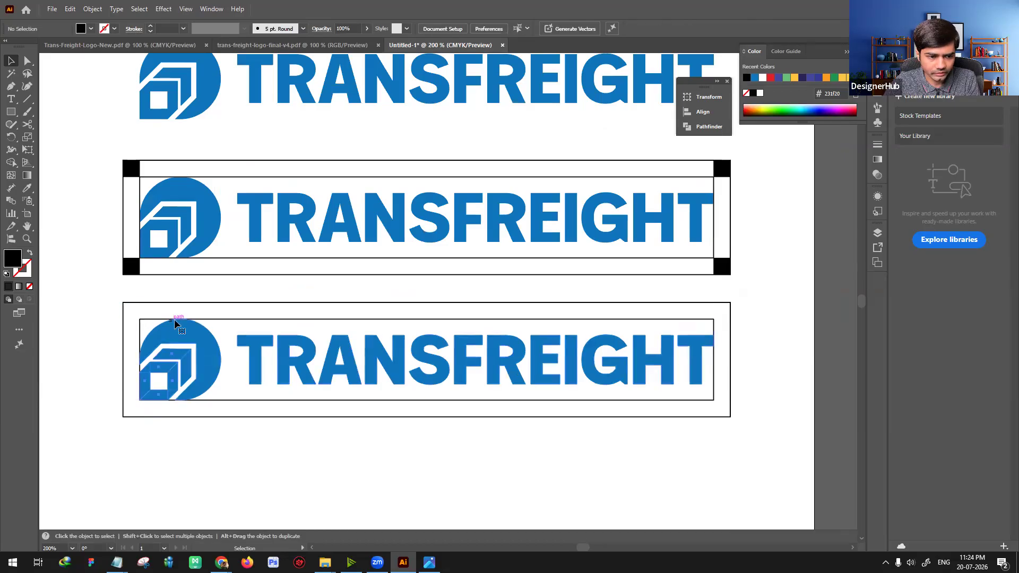
pyautogui.click(242, 324)
pyautogui.press('Delete')
# Step: Swap the remaining outer rectangle's stroke to a black fill and make it a clipping mask over the duplicated logo
pyautogui.click(153, 305)
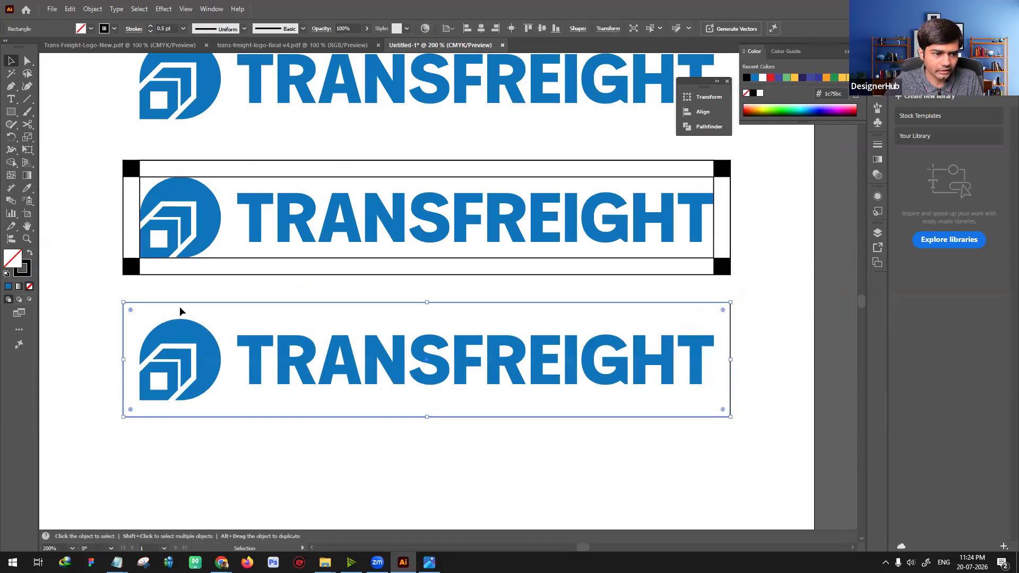
pyautogui.moveTo(82, 292)
pyautogui.mouseDown()
pyautogui.moveTo(345, 344)
pyautogui.moveTo(565, 371)
pyautogui.moveTo(115, 285)
pyautogui.moveTo(94, 293)
pyautogui.mouseUp()
pyautogui.moveTo(588, 402); pyautogui.dragTo(558, 365)
pyautogui.click(467, 303)
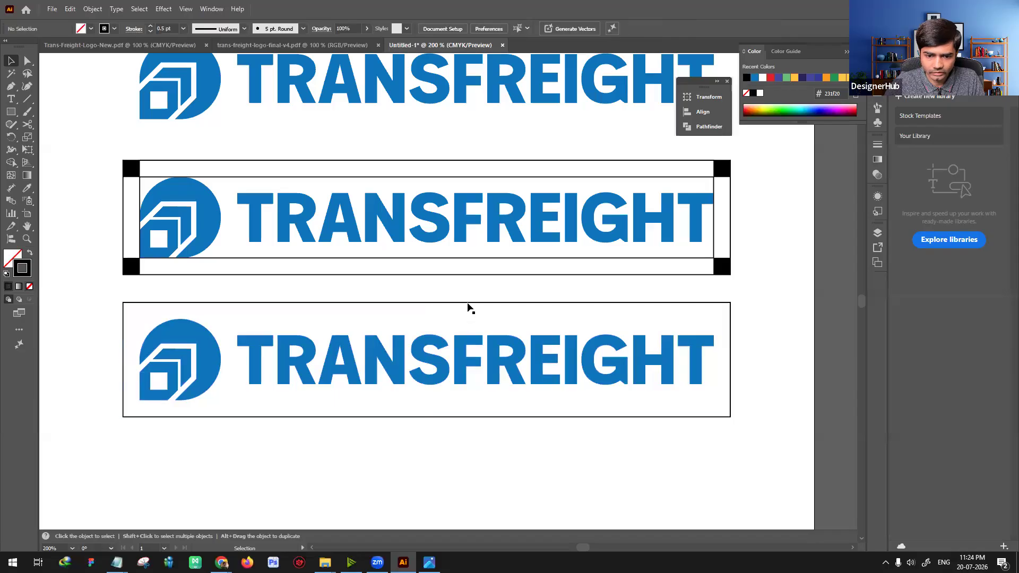
pyautogui.click(31, 256)
pyautogui.moveTo(71, 296); pyautogui.dragTo(740, 473)
pyautogui.rightClick(546, 371)
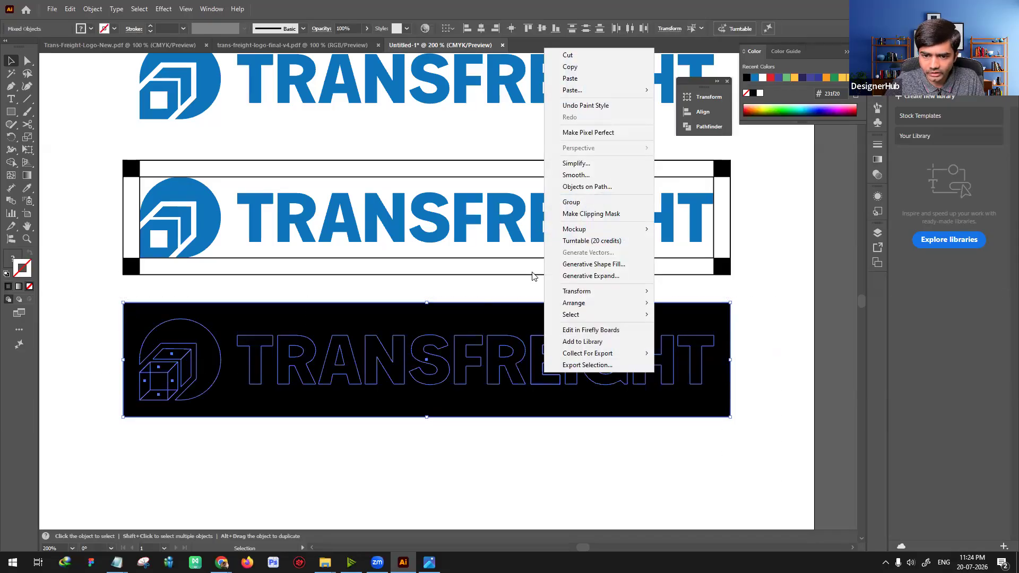
pyautogui.click(590, 213)
pyautogui.scroll(-2, 400, 412)
pyautogui.click(400, 412)
pyautogui.click(186, 266)
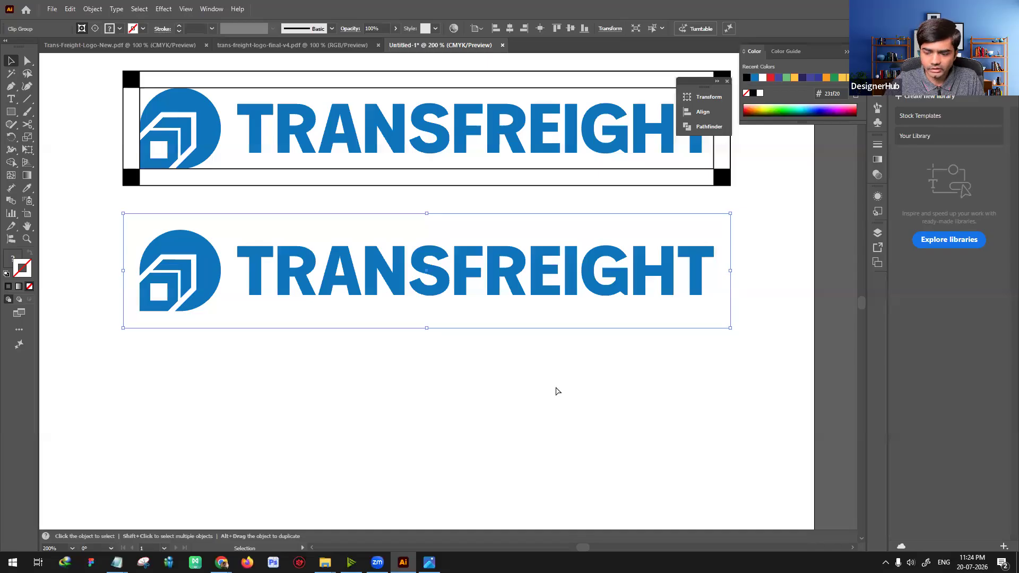
# Step: Place a duplicate of the clipped logo directly beneath it on the artboard
pyautogui.hotkey('ctrl', '-')
pyautogui.hotkey('ctrl', '-')
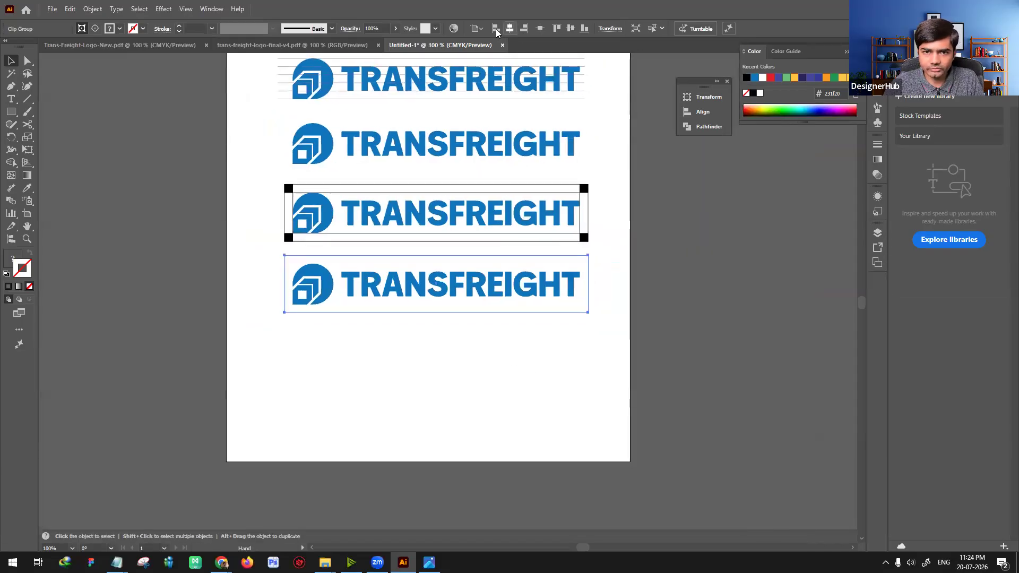
pyautogui.hotkey('ctrl', 'd')
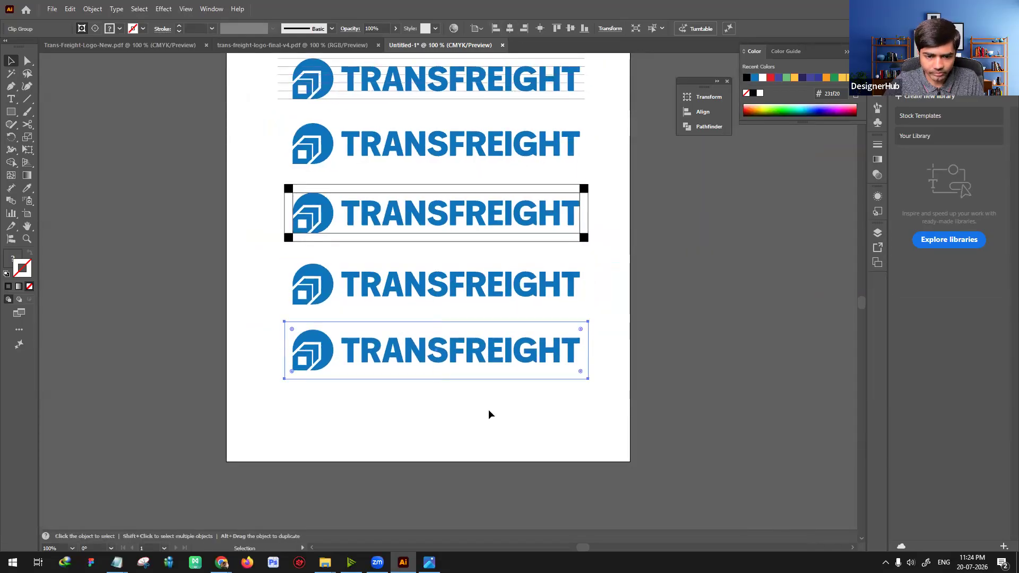
pyautogui.click(488, 411)
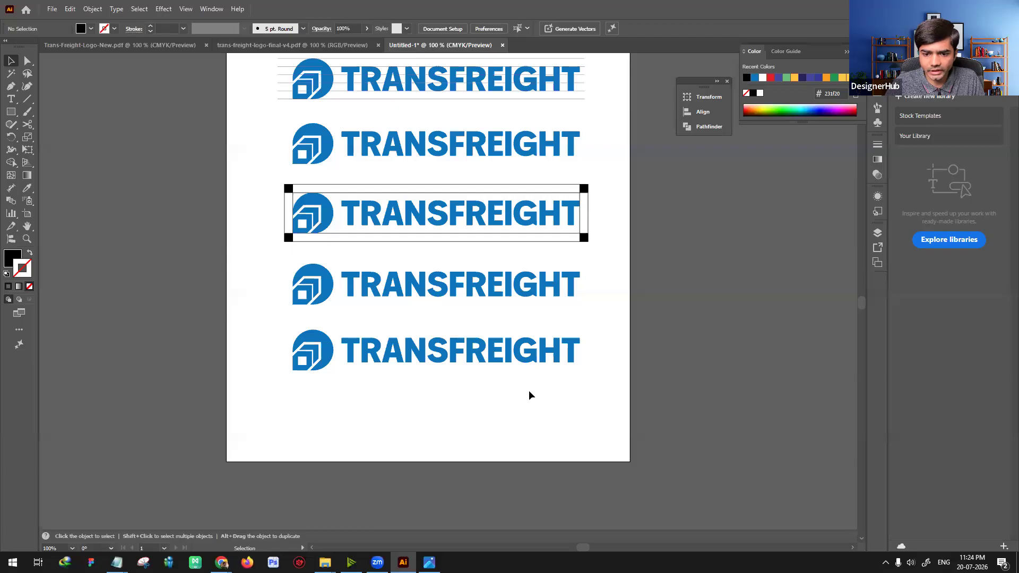
pyautogui.hotkey('ctrl', 'n')
pyautogui.click(407, 199)
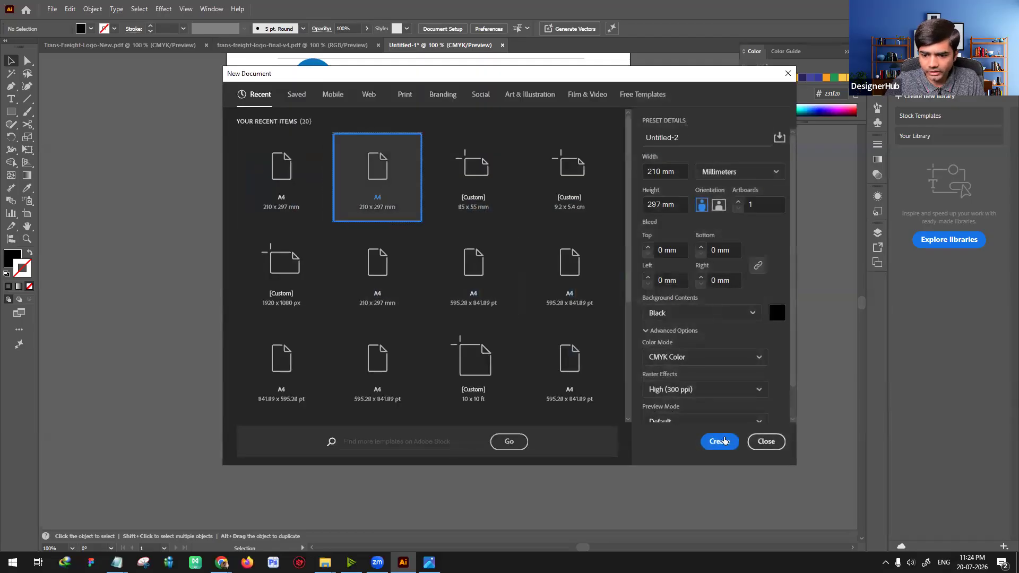
pyautogui.press('Return')
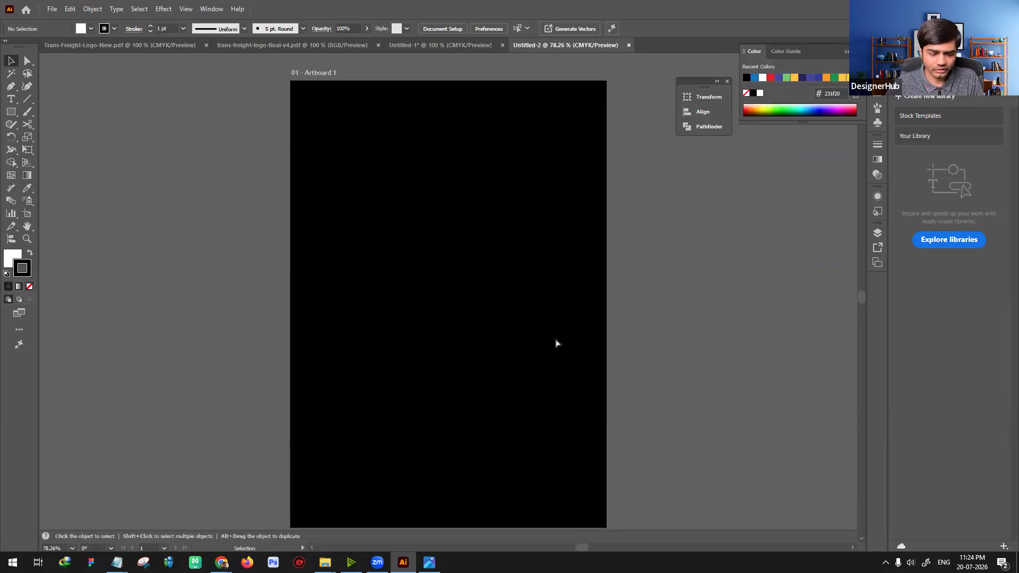
pyautogui.hotkey('ctrl', 'w')
pyautogui.press('a')
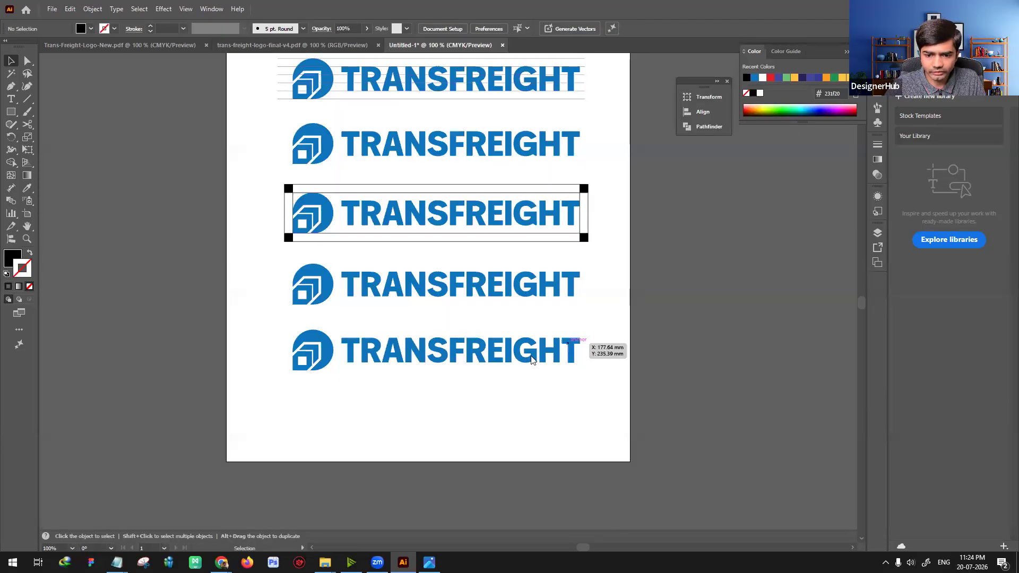
pyautogui.hotkey('ctrl', 'n')
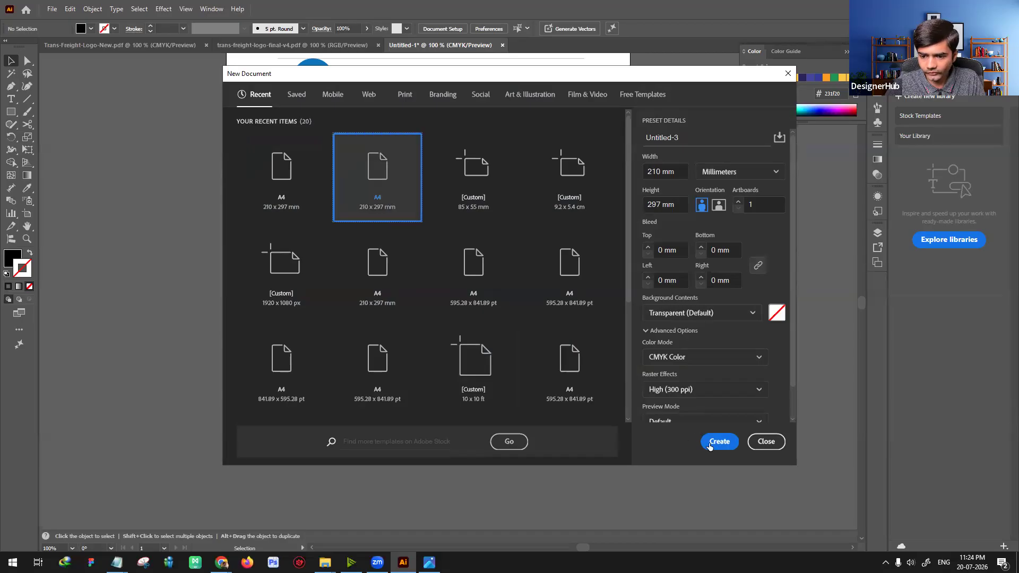
pyautogui.click(714, 443)
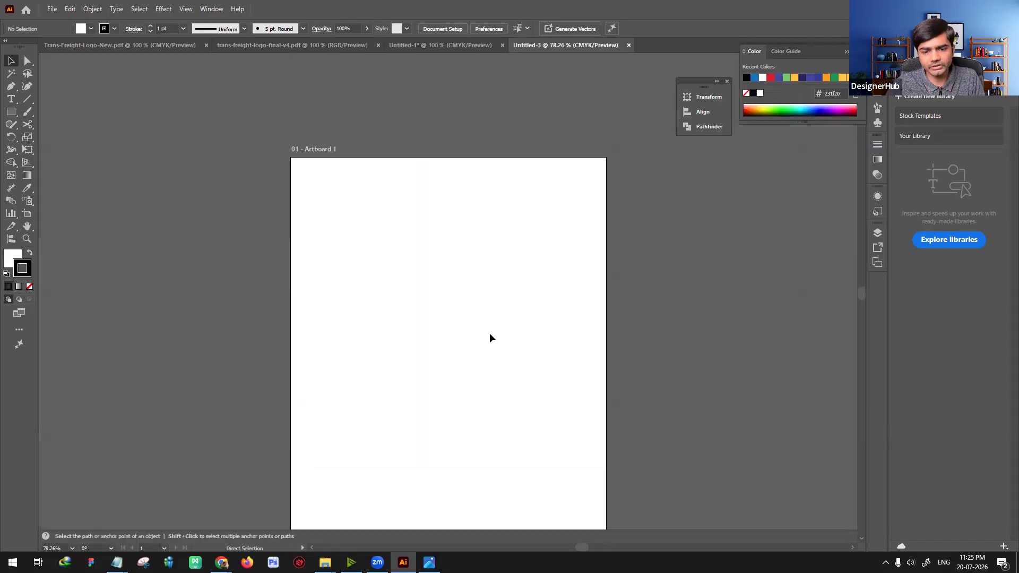
pyautogui.hotkey('ctrl', 'w')
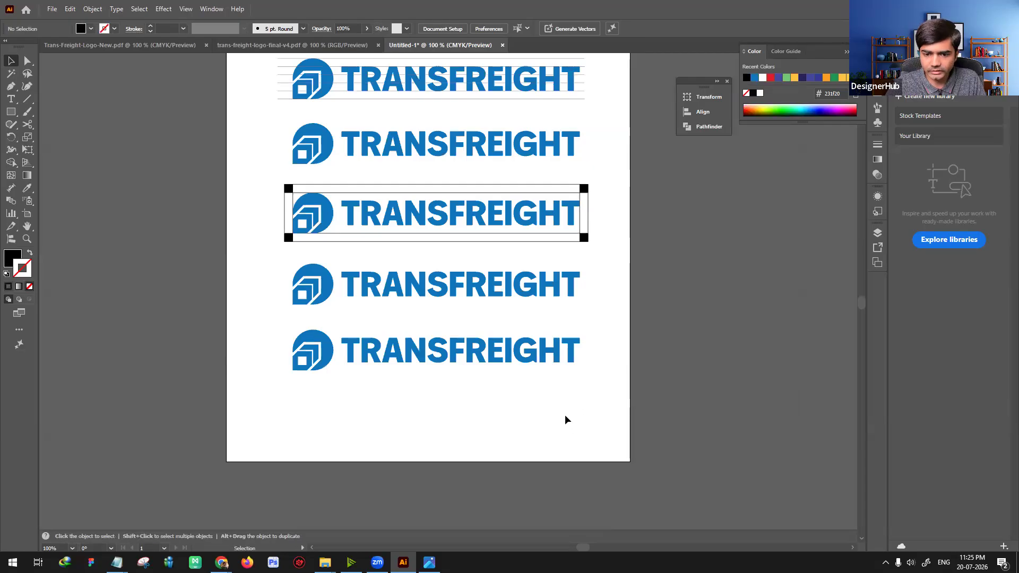
# Step: Create a new CMYK document of 9.2 x 5.4 cm with a transparent background
pyautogui.hotkey('ctrl', 'n')
pyautogui.click(669, 172)
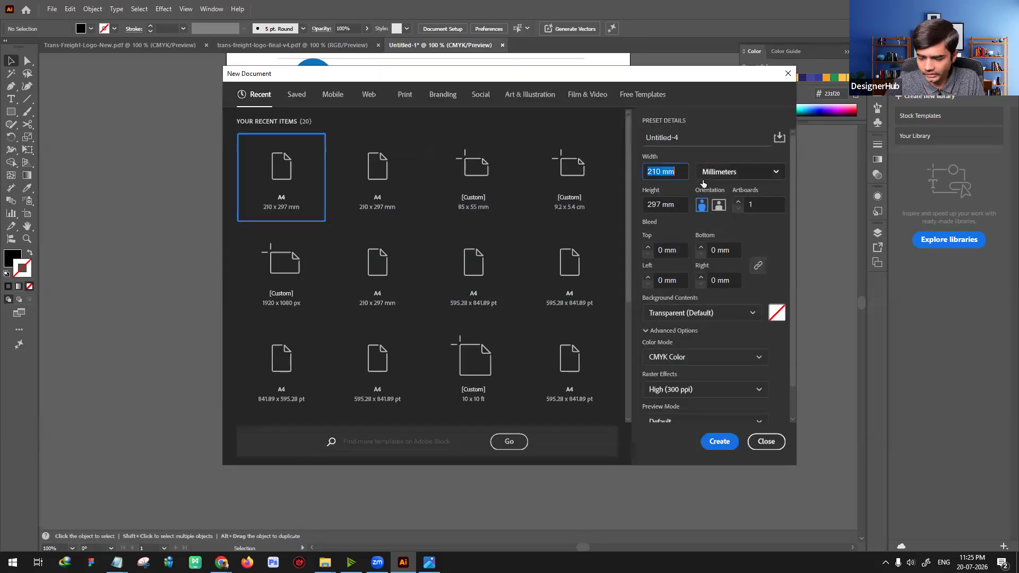
pyautogui.click(722, 171)
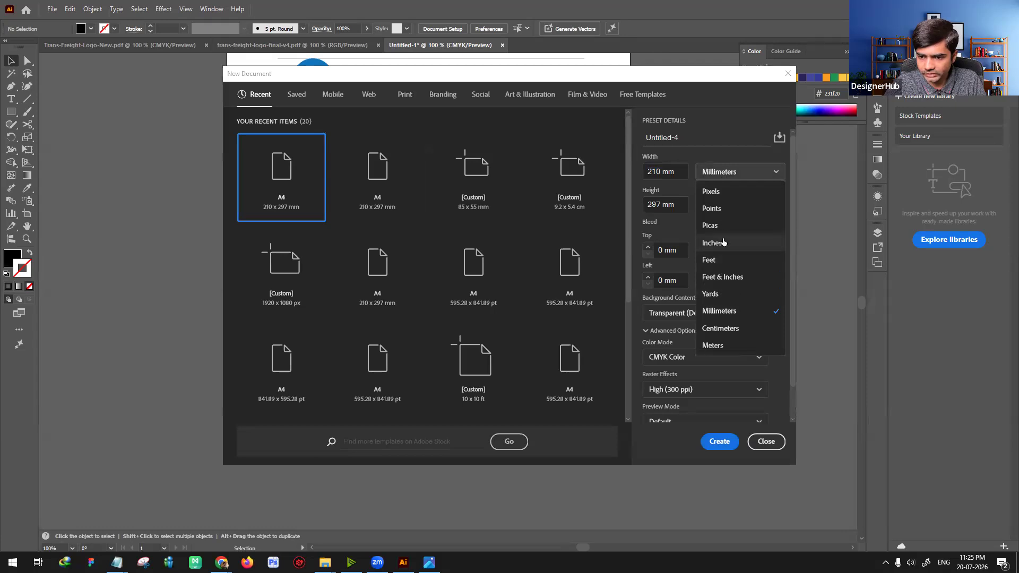
pyautogui.click(733, 331)
pyautogui.click(605, 177)
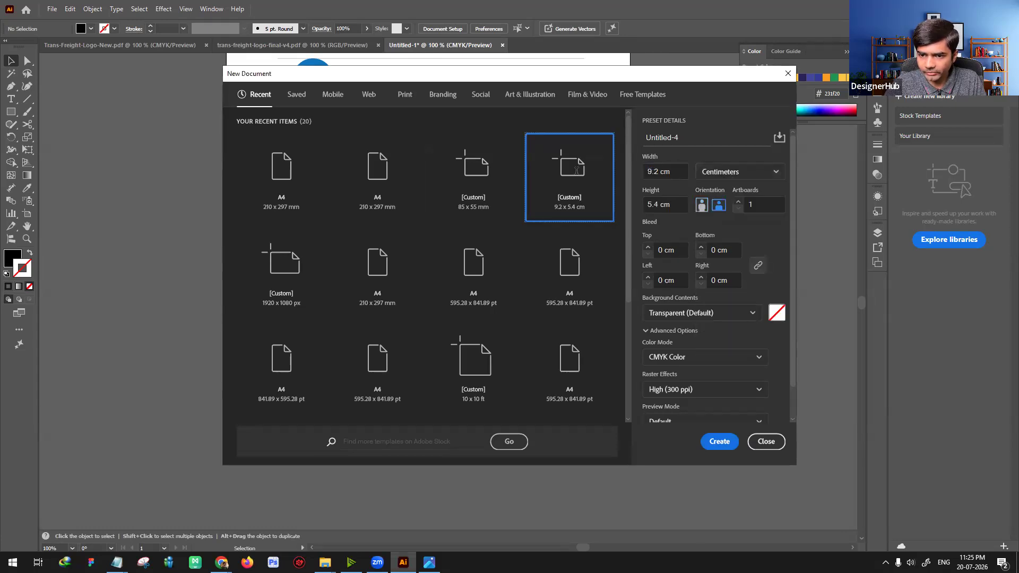
pyautogui.click(719, 442)
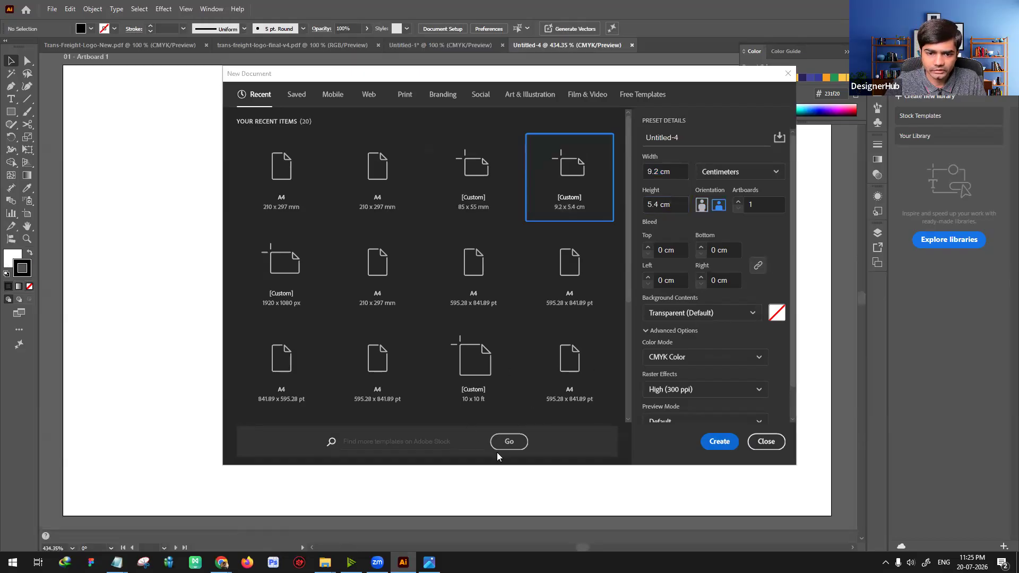
# Step: Paste the clipped logo, scale it down to fit the artboard, and align it to the artboard's bottom-left corner
pyautogui.hotkey('ctrl', 'v')
pyautogui.hotkey('ctrl', '-')
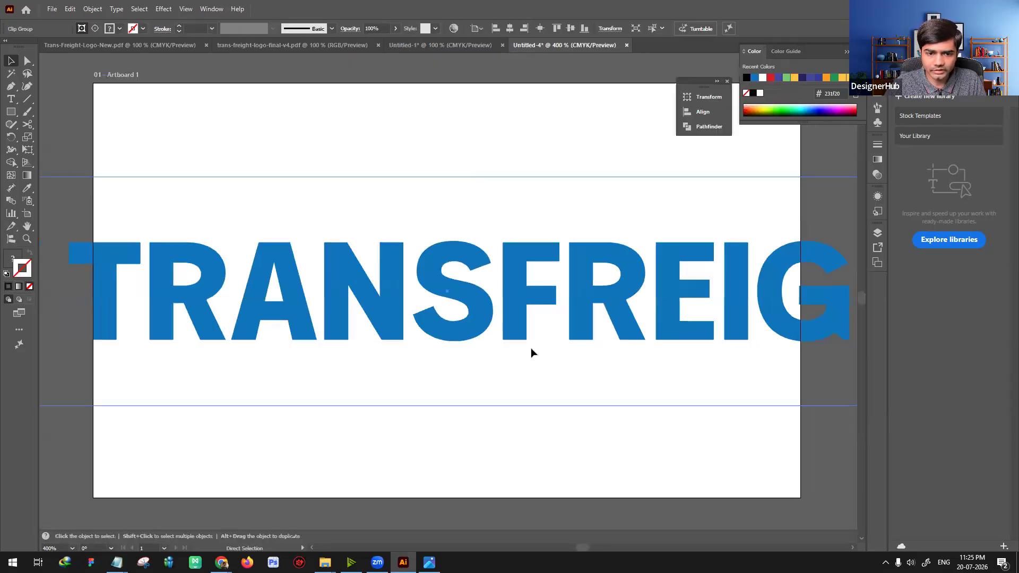
pyautogui.hotkey('ctrl', '-')
pyautogui.hotkey('ctrl', '-')
pyautogui.moveTo(679, 245); pyautogui.dragTo(373, 328)
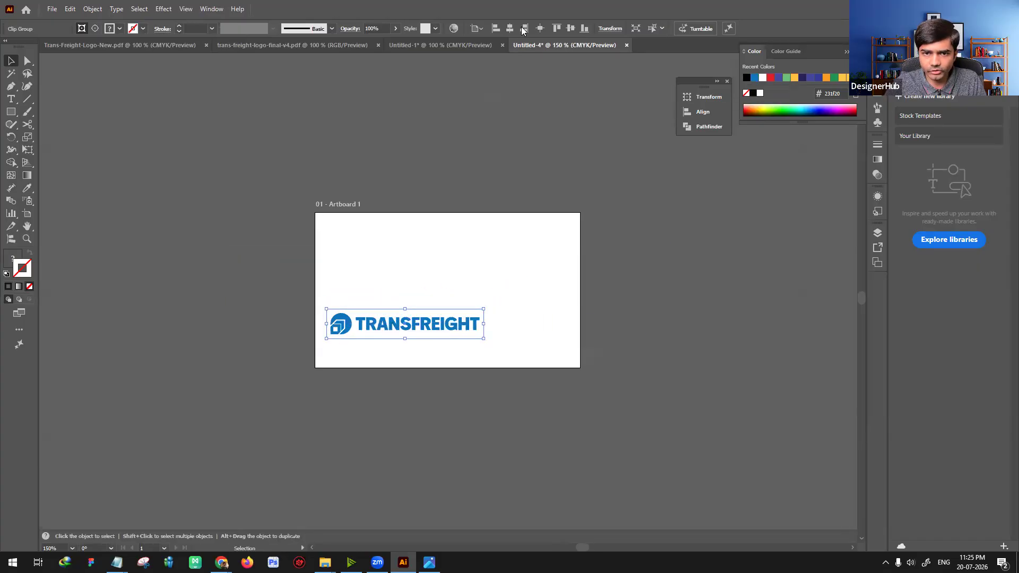
pyautogui.click(495, 29)
pyautogui.click(584, 29)
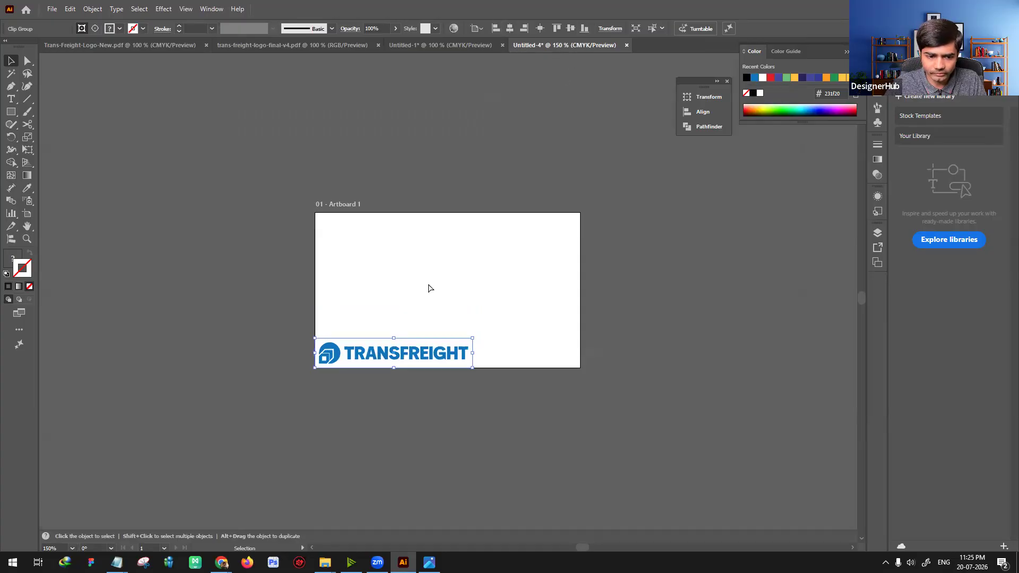
# Step: Examine the clear space between the logo and the left and bottom edges of the artboard
pyautogui.hotkey('ctrl', '+')
pyautogui.hotkey('ctrl', '+')
pyautogui.hotkey('ctrl', '+')
pyautogui.hotkey('ctrl', '+')
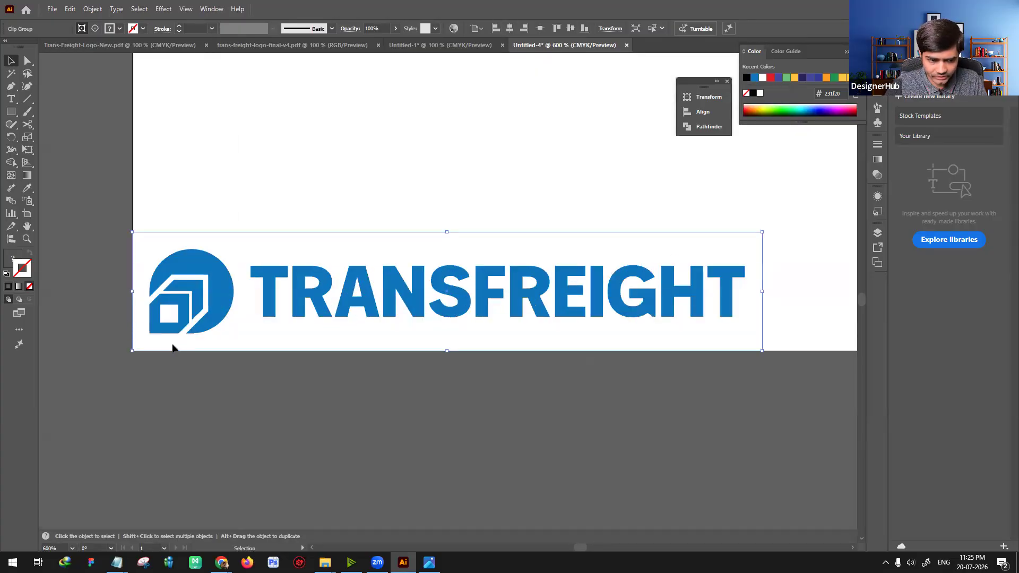
pyautogui.click(625, 406)
pyautogui.moveTo(503, 432); pyautogui.dragTo(391, 471)
pyautogui.hotkey('ctrl', '-')
pyautogui.hotkey('ctrl', '-')
pyautogui.hotkey('ctrl', '-')
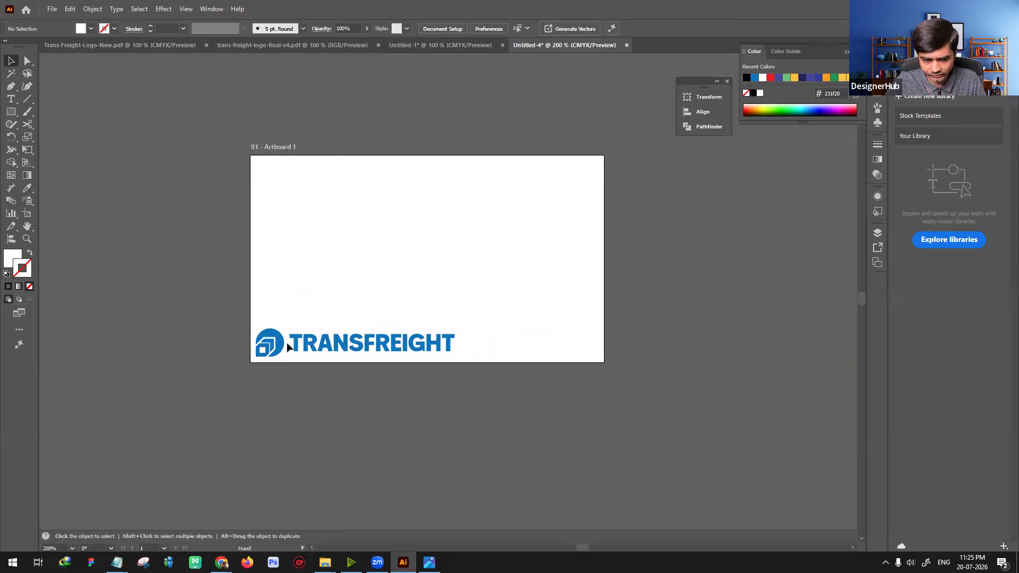
pyautogui.click(383, 353)
pyautogui.click(306, 354)
pyautogui.click(312, 340)
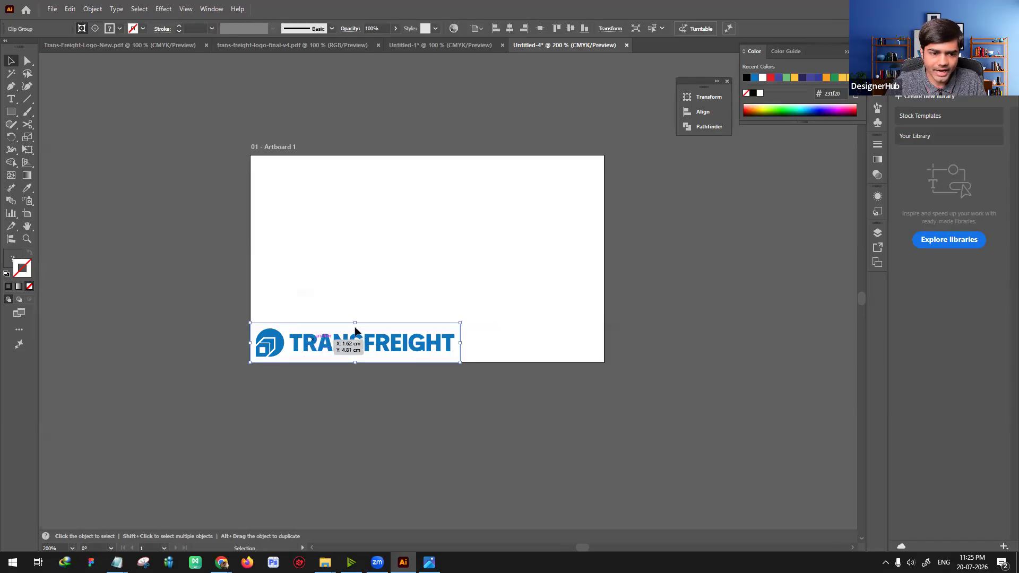
# Step: Draw a horizontal rectangle across the artboard's full width, just above the logo
pyautogui.click(83, 171)
pyautogui.press('m')
pyautogui.moveTo(250, 282); pyautogui.dragTo(604, 309)
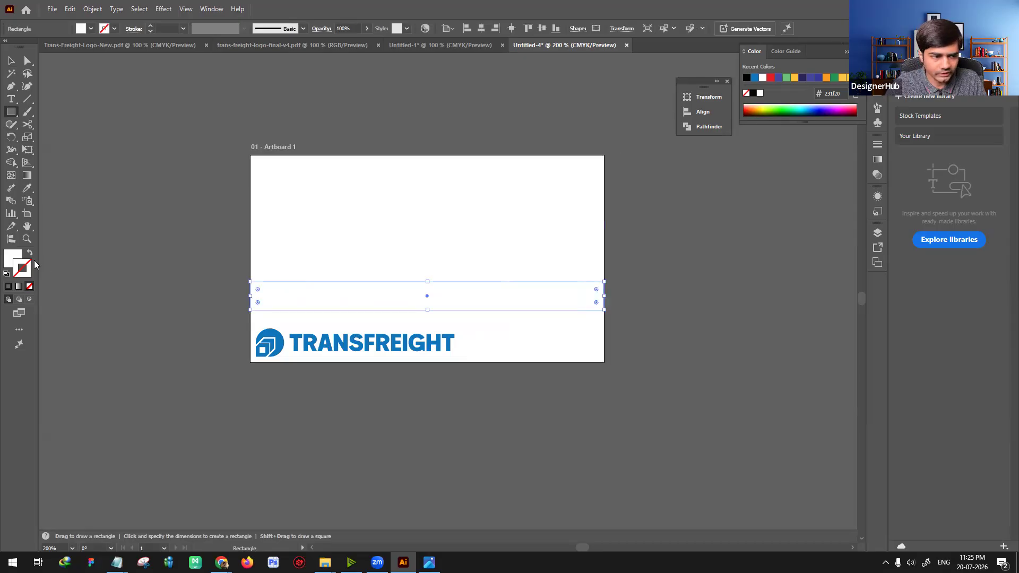
# Step: Fill the full-width rectangle above the logo with purple-blue
pyautogui.click(91, 29)
pyautogui.click(75, 84)
pyautogui.press('Escape')
pyautogui.press('v')
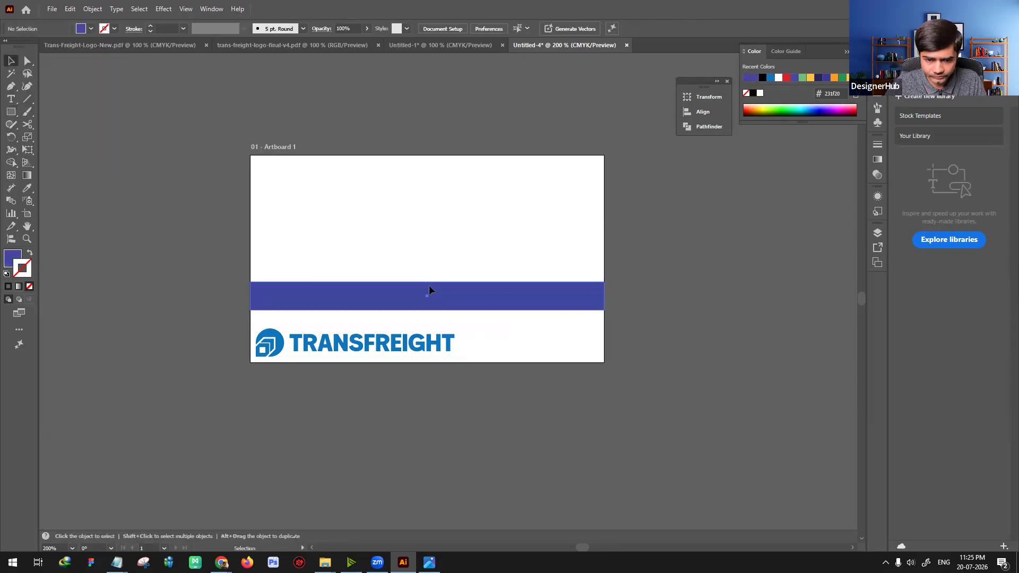
# Step: Reduce the purple rectangle to a thin bar and move it down onto the upper edge of the logo's clear space
pyautogui.moveTo(427, 300); pyautogui.dragTo(428, 307)
pyautogui.click(458, 276)
pyautogui.hotkey('ctrl', '=')
pyautogui.hotkey('ctrl', '=')
pyautogui.moveTo(323, 314); pyautogui.dragTo(387, 318)
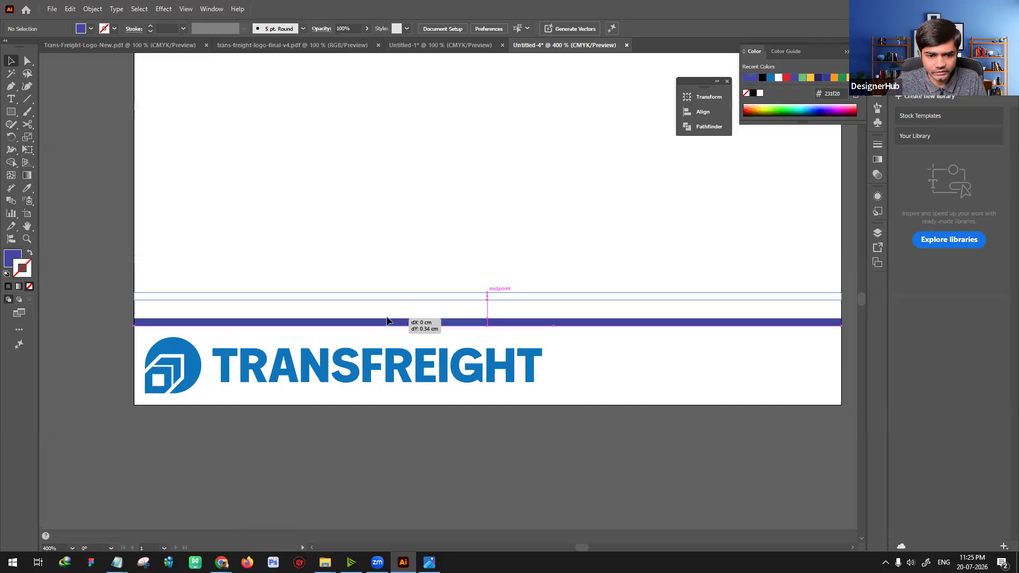
pyautogui.moveTo(505, 373); pyautogui.dragTo(505, 373)
pyautogui.click(534, 332)
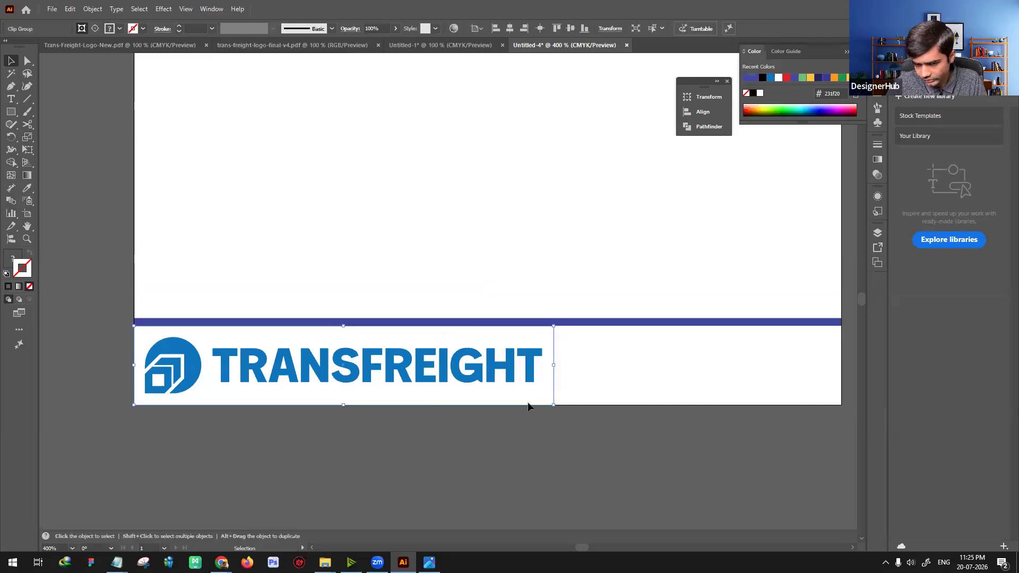
# Step: Scale the logo down in the artboard's bottom-left corner and lower the purple bar to the upper edge of its clear space
pyautogui.click(468, 449)
pyautogui.moveTo(467, 448); pyautogui.dragTo(351, 455)
pyautogui.hotkey('ctrl', '-')
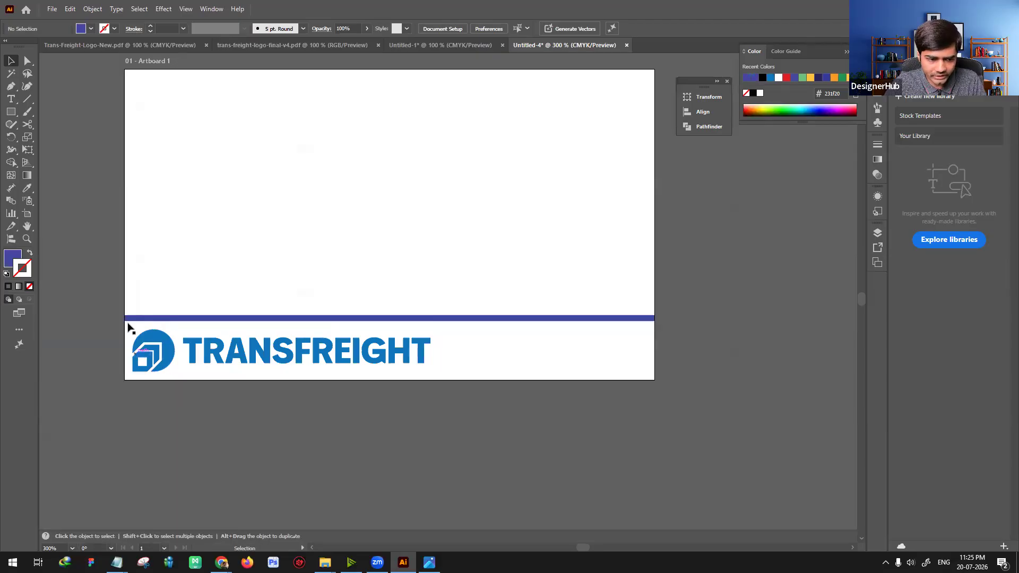
pyautogui.click(424, 354)
pyautogui.moveTo(439, 379); pyautogui.dragTo(339, 361)
pyautogui.click(577, 32)
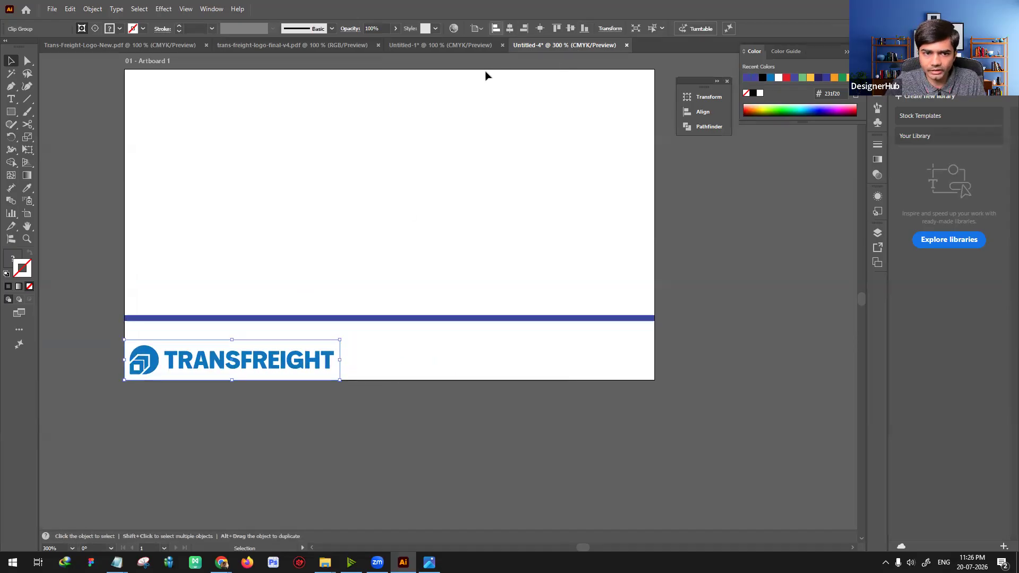
pyautogui.moveTo(331, 320); pyautogui.dragTo(327, 338)
pyautogui.click(362, 406)
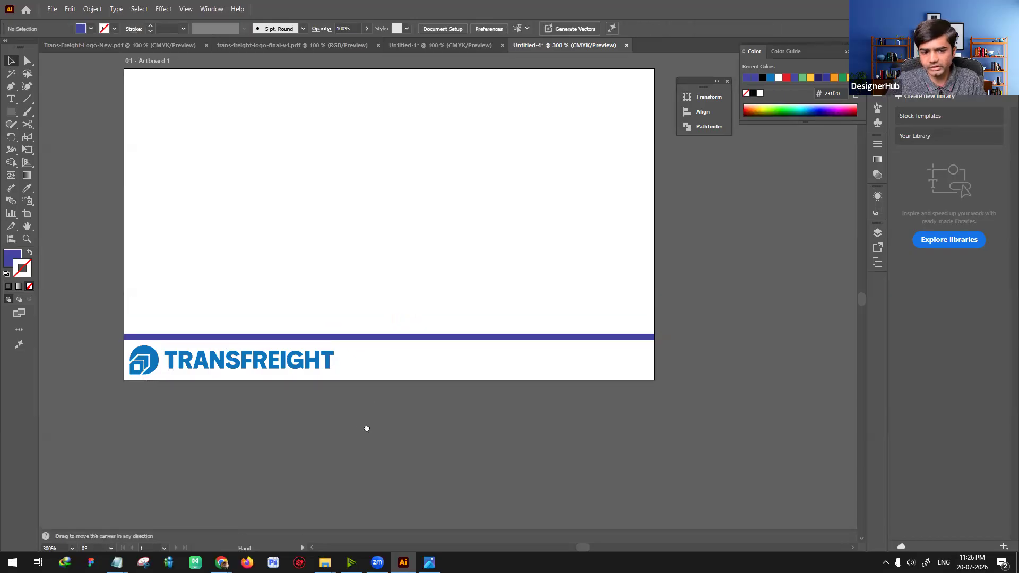
# Step: Thin the purple bar to about a third of its height, keeping its lower edge on the logo's clear space
pyautogui.moveTo(366, 425); pyautogui.dragTo(399, 442)
pyautogui.click(431, 354)
pyautogui.hotkey('ctrl', '+')
pyautogui.hotkey('ctrl', '+')
pyautogui.hotkey('ctrl', '+')
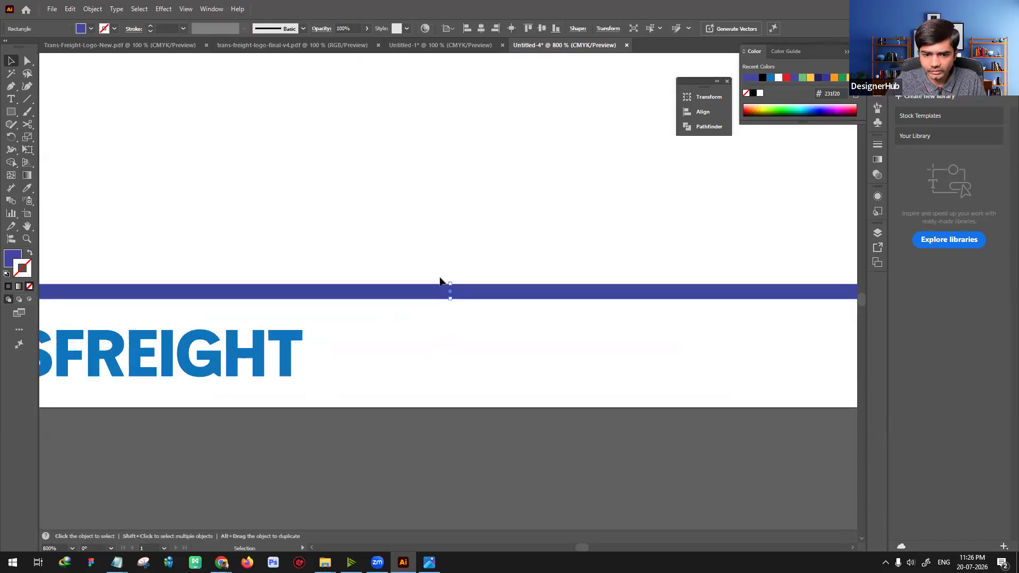
pyautogui.moveTo(451, 284); pyautogui.dragTo(453, 295)
pyautogui.click(478, 352)
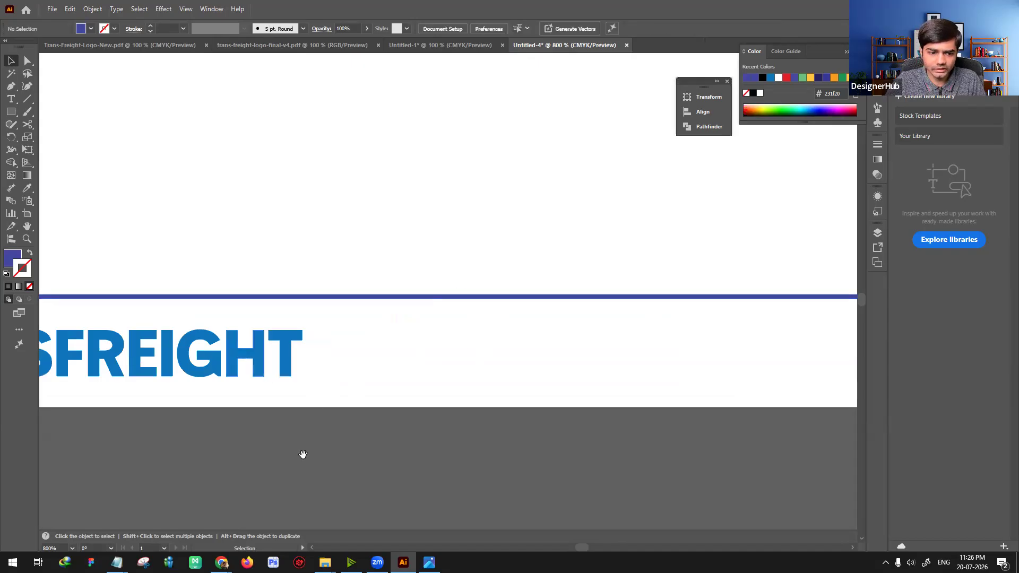
pyautogui.moveTo(309, 457); pyautogui.dragTo(572, 445)
pyautogui.hotkey('ctrl', '-')
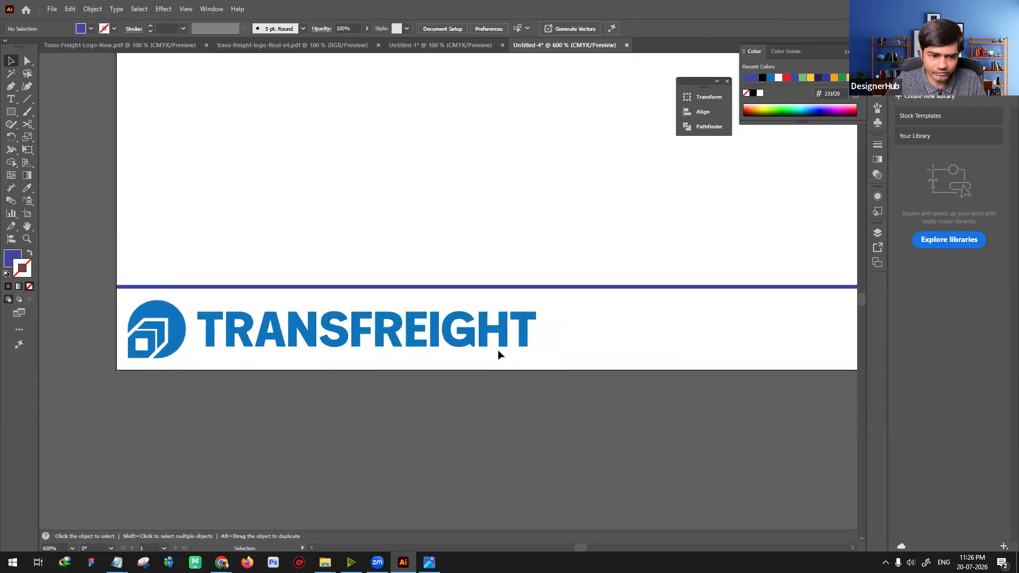
# Step: Switch to the Canva deck in Chrome and examine the logo spacing examples on page 25 in full screen
pyautogui.moveTo(221, 563)
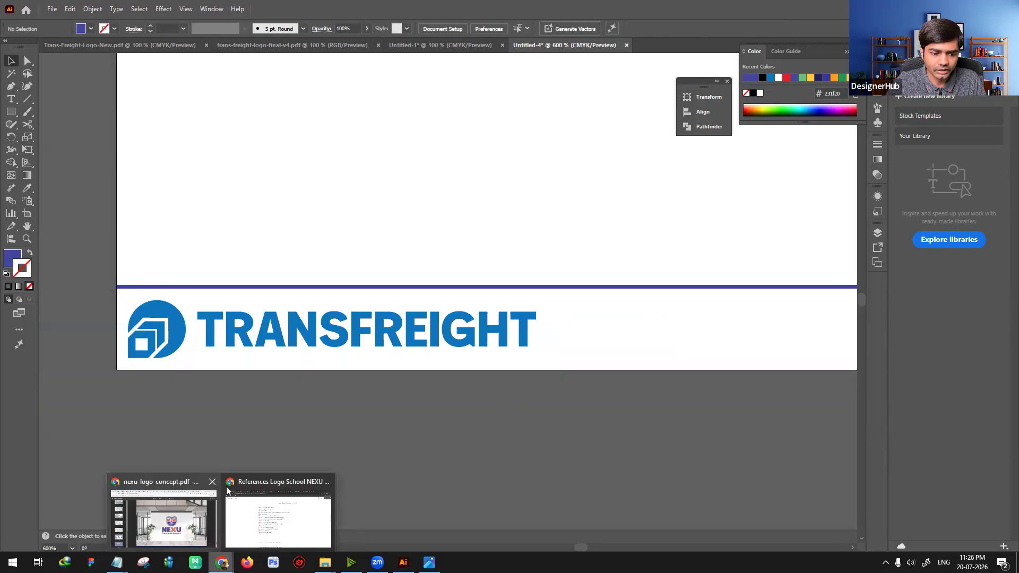
pyautogui.click(118, 512)
pyautogui.click(118, 11)
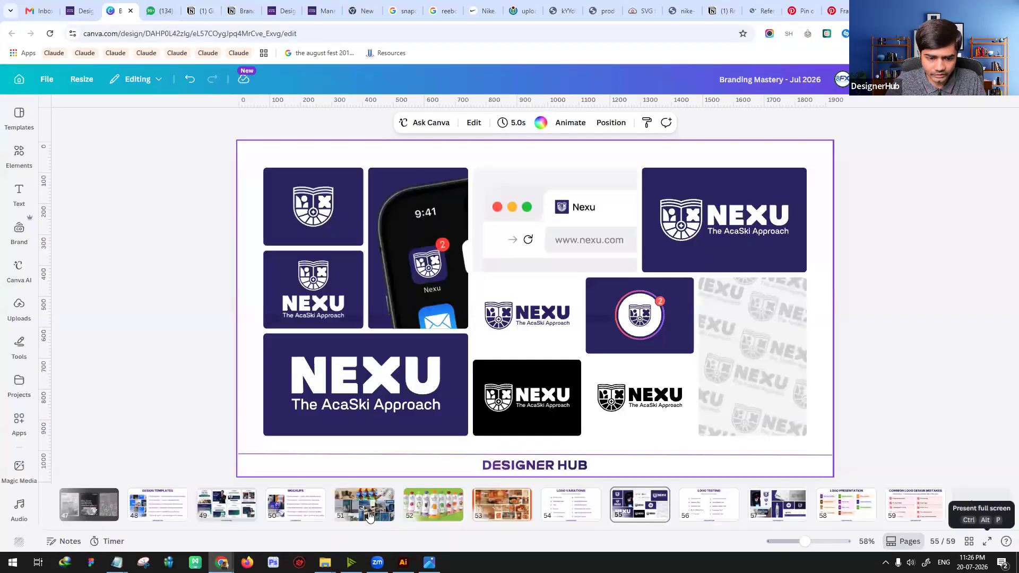
pyautogui.hscroll(-10, 370, 507)
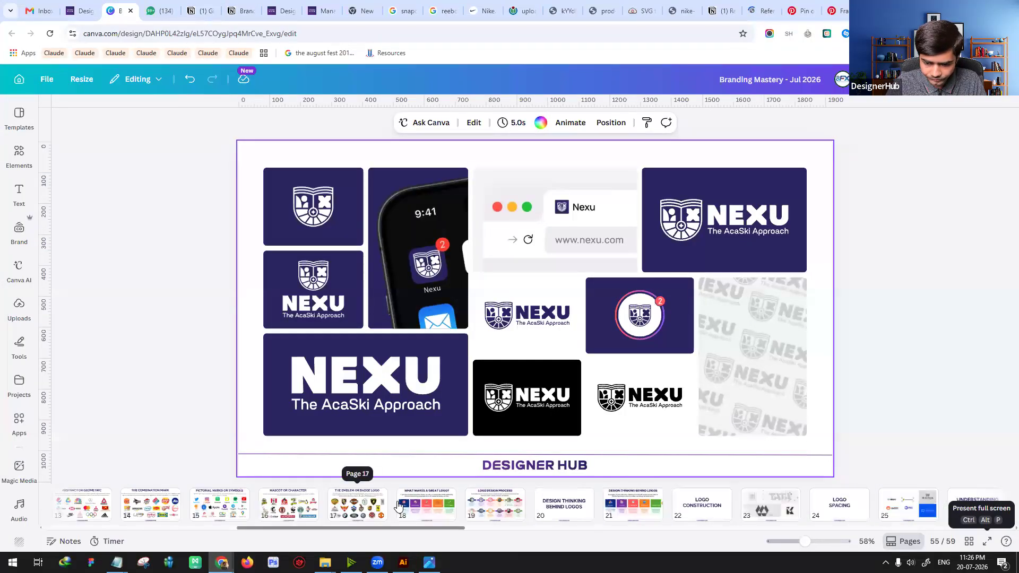
pyautogui.click(894, 510)
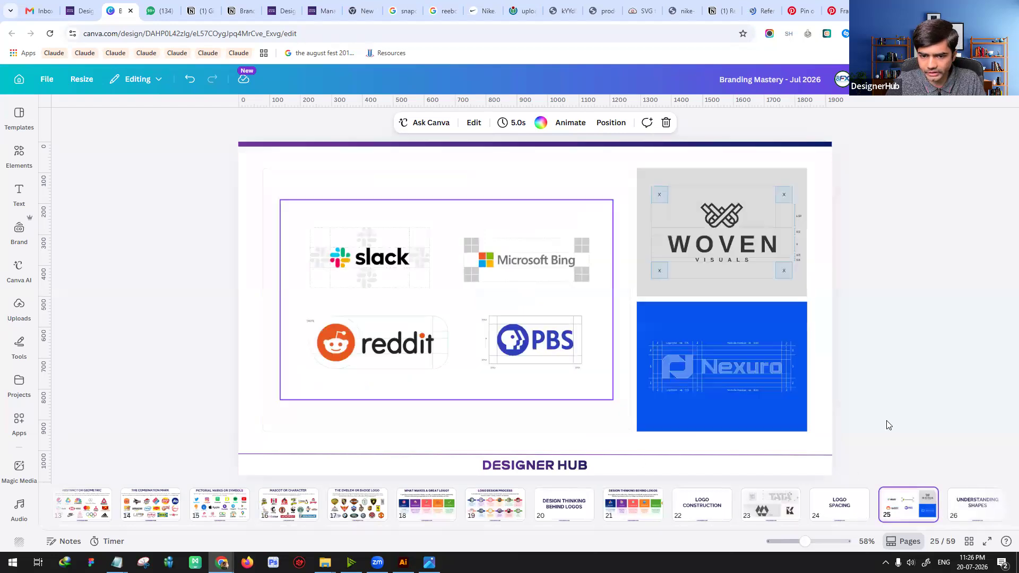
pyautogui.click(987, 542)
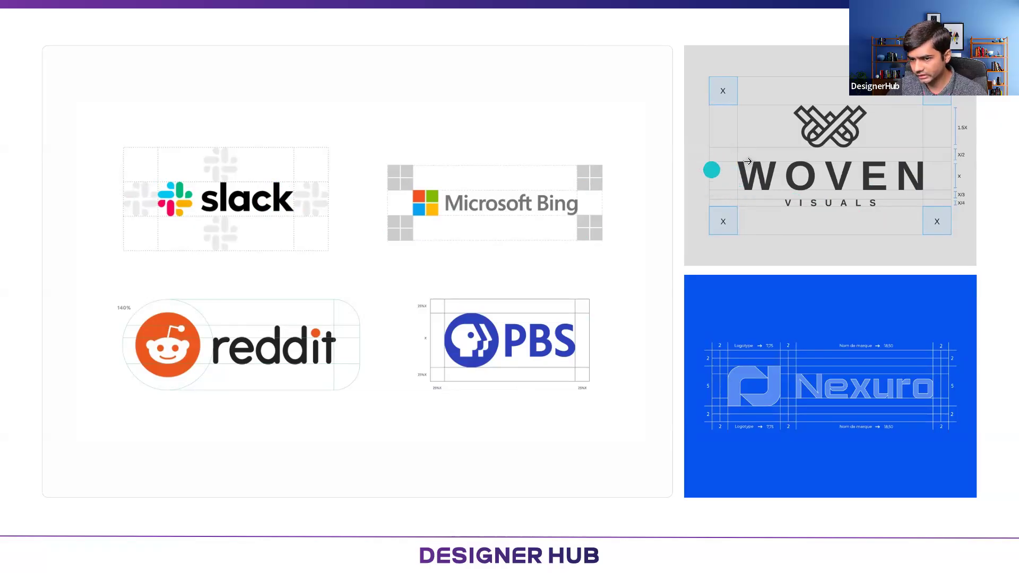
pyautogui.press('Escape')
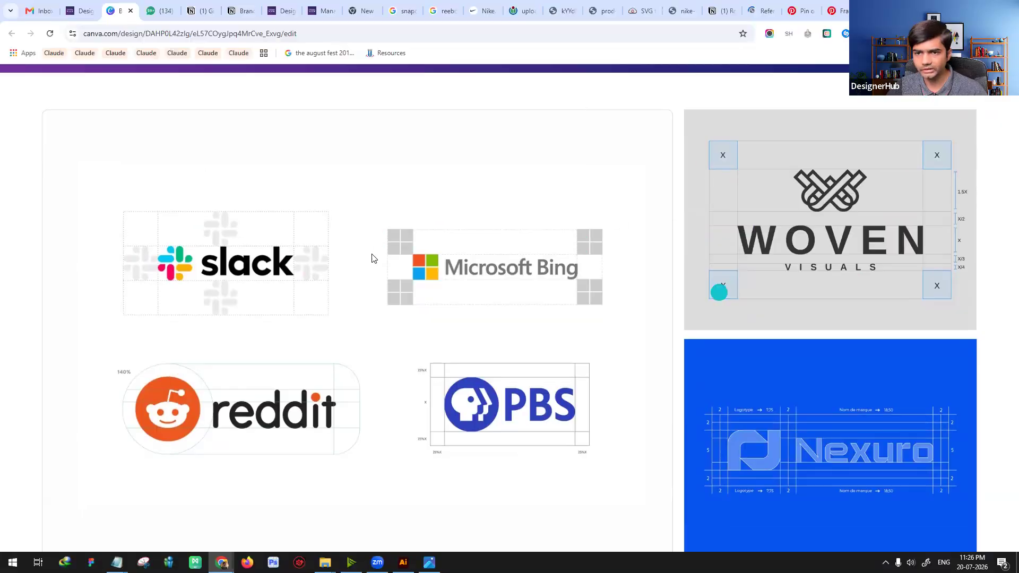
# Step: Switch back to Illustrator and open the Untitled-1 document with the logo copies
pyautogui.hotkey('alt', 'Tab')
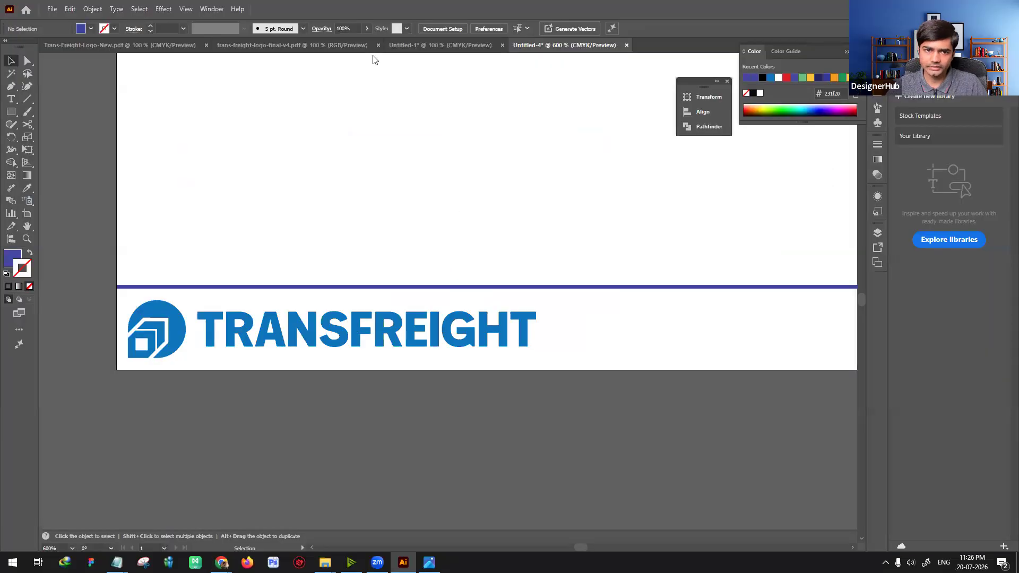
pyautogui.click(435, 45)
pyautogui.scroll(-4, 361, 319)
pyautogui.click(325, 277)
pyautogui.scroll(3, 319, 313)
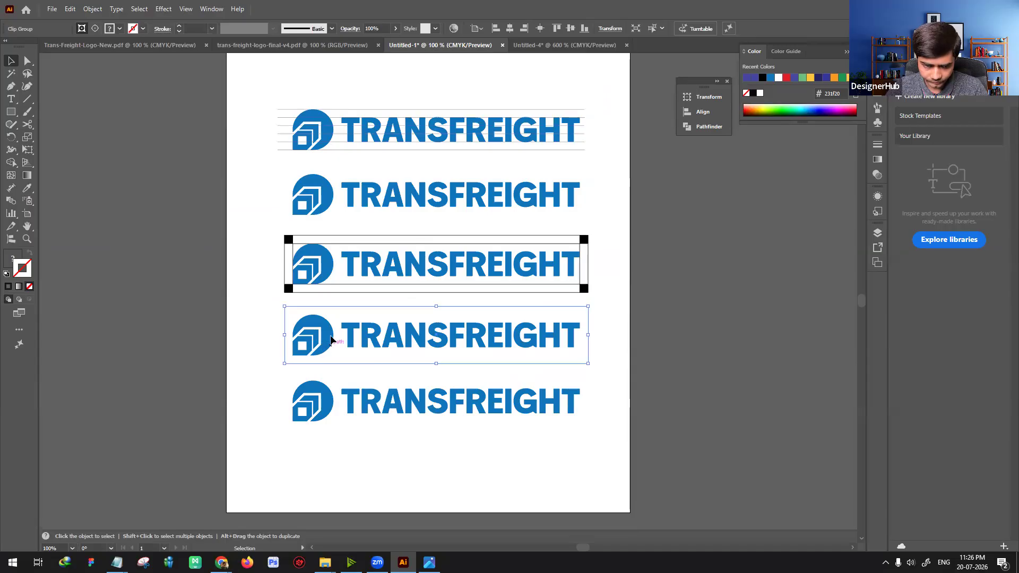
pyautogui.doubleClick(318, 342)
pyautogui.press('Escape')
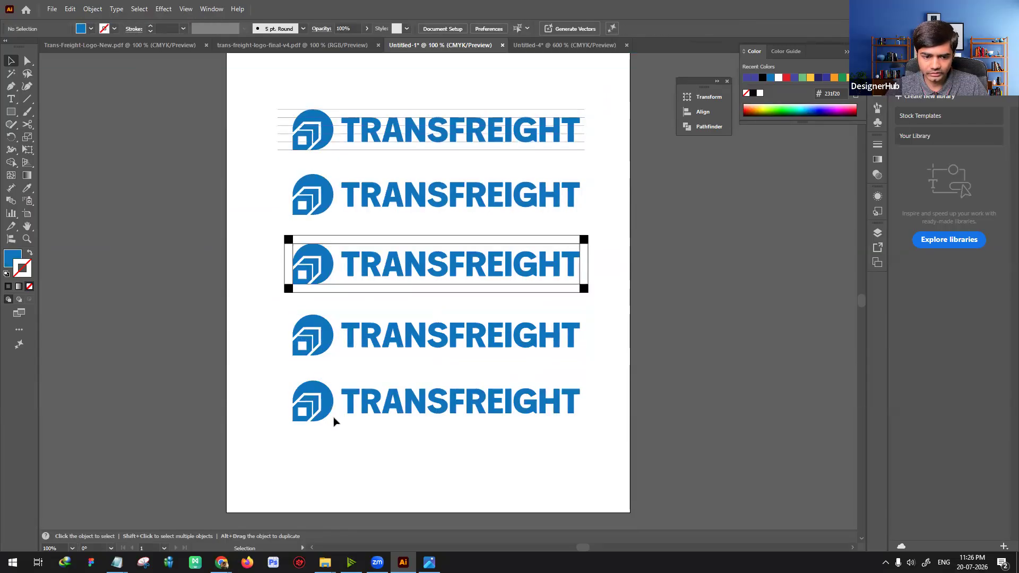
# Step: Release the clipping mask on the lowest logo copy
pyautogui.click(329, 404)
pyautogui.scroll(-3, 357, 410)
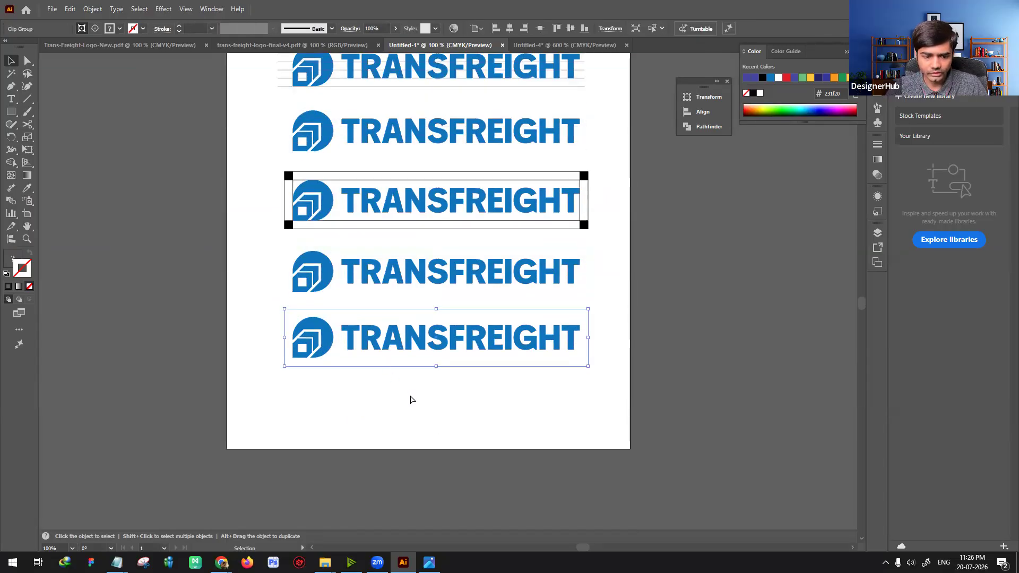
pyautogui.rightClick(398, 337)
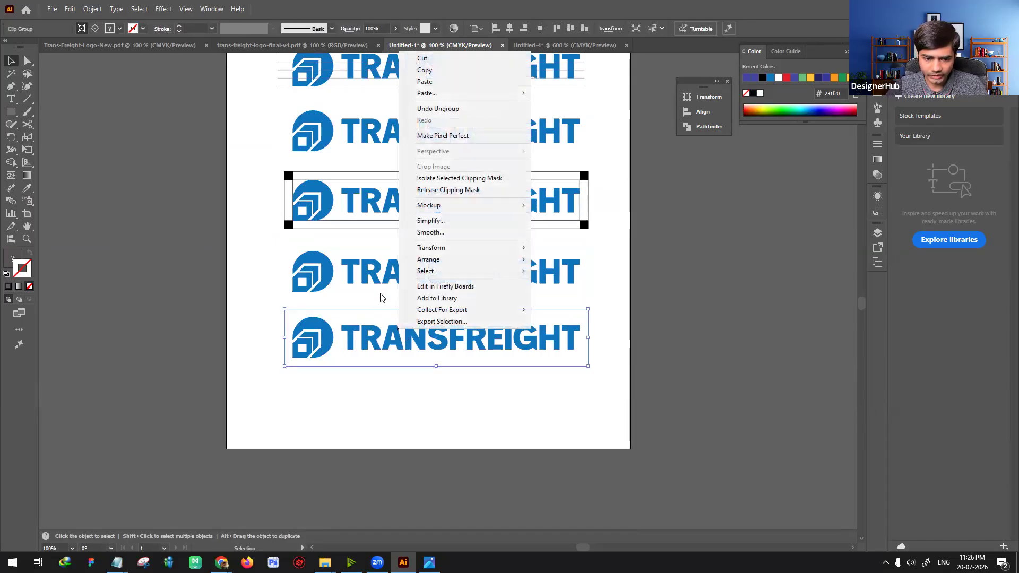
pyautogui.click(465, 191)
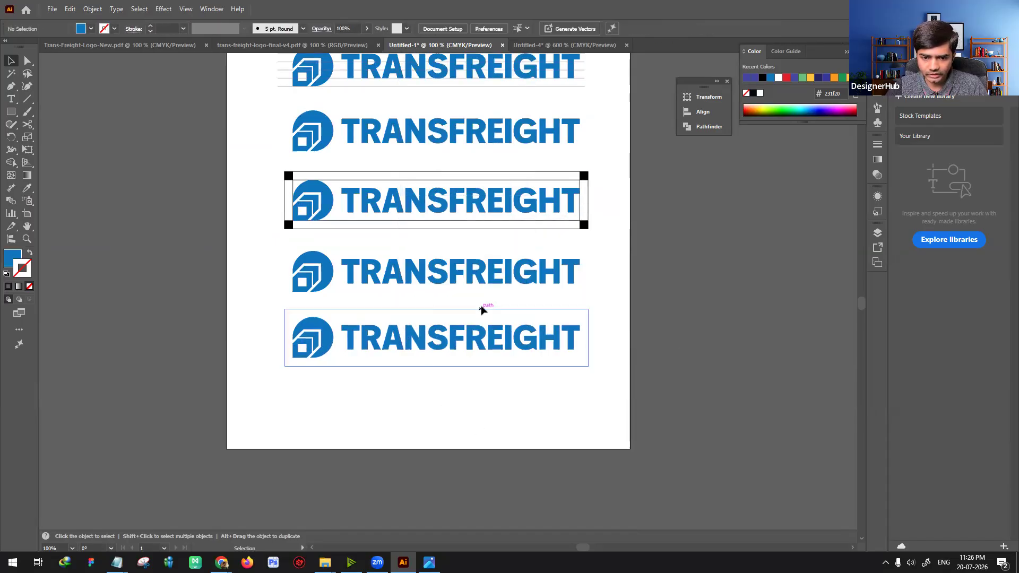
pyautogui.click(481, 310)
pyautogui.click(334, 388)
# Step: Draw a blue square the size of the logo's icon beside the two lowest logo copies
pyautogui.moveTo(336, 390); pyautogui.dragTo(375, 400)
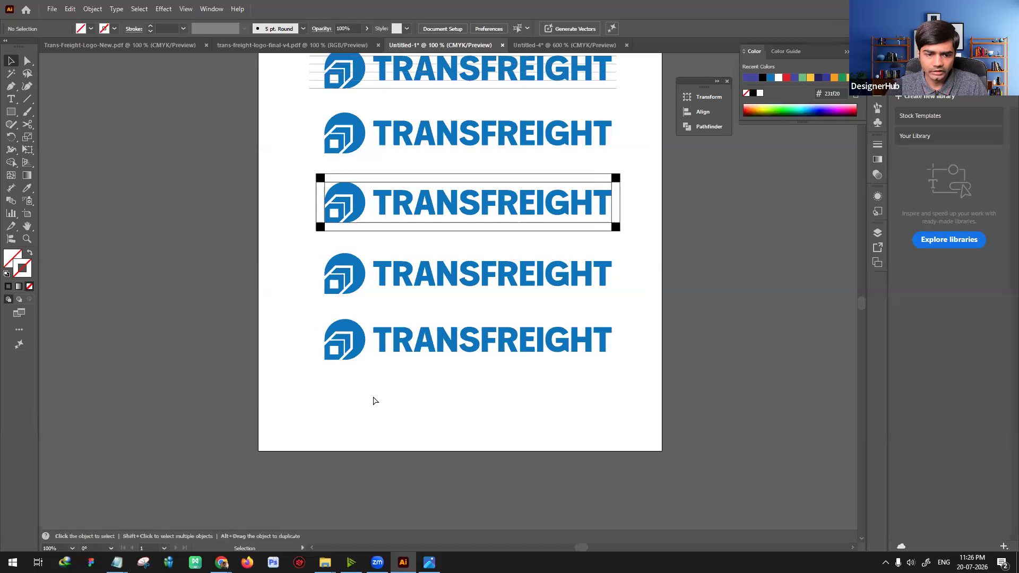
pyautogui.hotkey('ctrl', '=')
pyautogui.hotkey('ctrl', '=')
pyautogui.moveTo(258, 377); pyautogui.dragTo(316, 351)
pyautogui.click(316, 352)
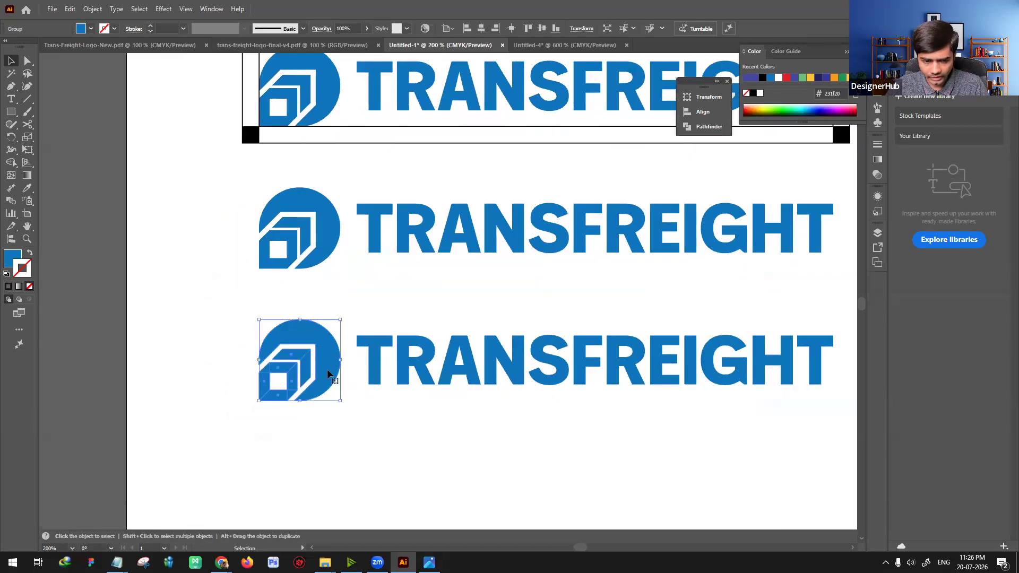
pyautogui.press('a')
pyautogui.click(330, 363)
pyautogui.moveTo(330, 363); pyautogui.dragTo(213, 332)
pyautogui.press('m')
pyautogui.moveTo(155, 346); pyautogui.dragTo(237, 265)
pyautogui.press('v')
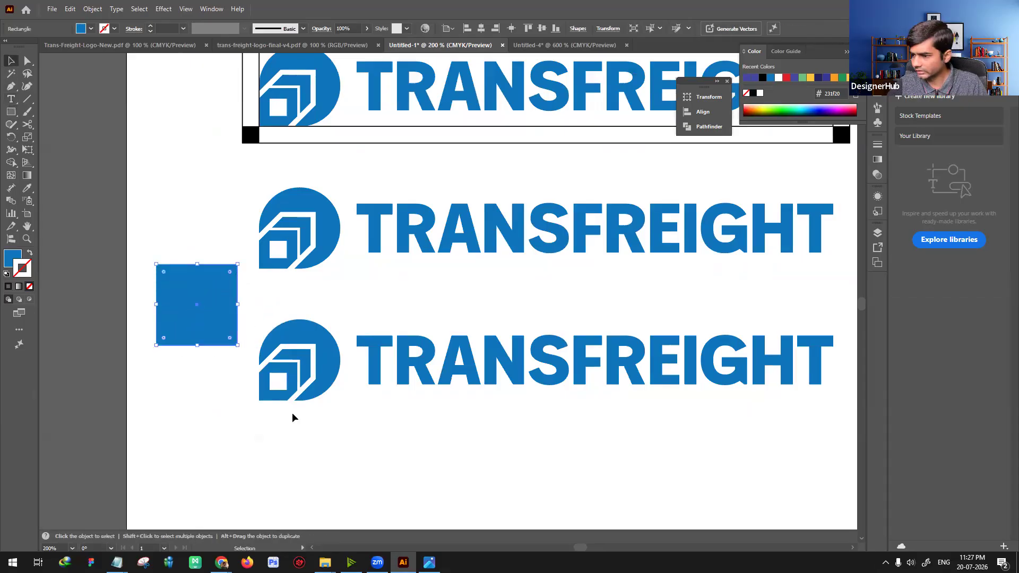
# Step: Duplicate an unmasked TransFreight logo below the lowest copy on the artboard
pyautogui.scroll(-3, 292, 413)
pyautogui.click(370, 416)
pyautogui.press('space')
pyautogui.moveTo(450, 389); pyautogui.dragTo(416, 398)
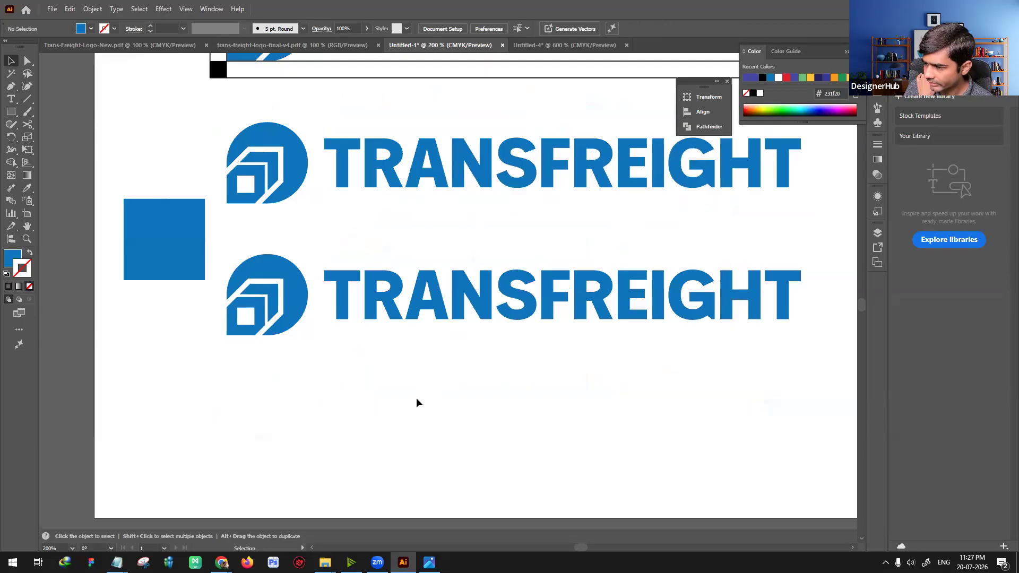
pyautogui.hotkey('ctrl', '-')
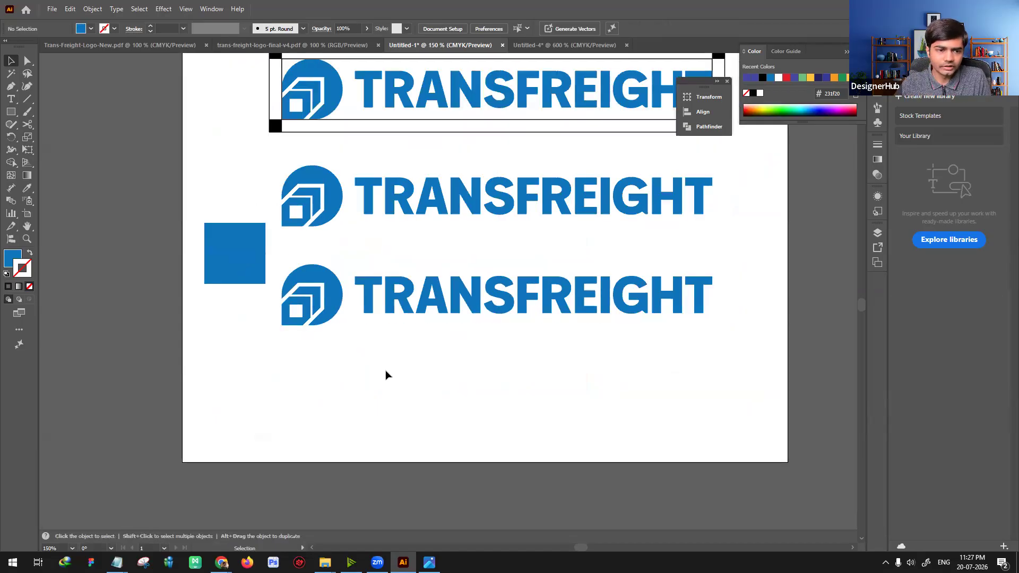
pyautogui.click(449, 230)
pyautogui.scroll(3, 436, 135)
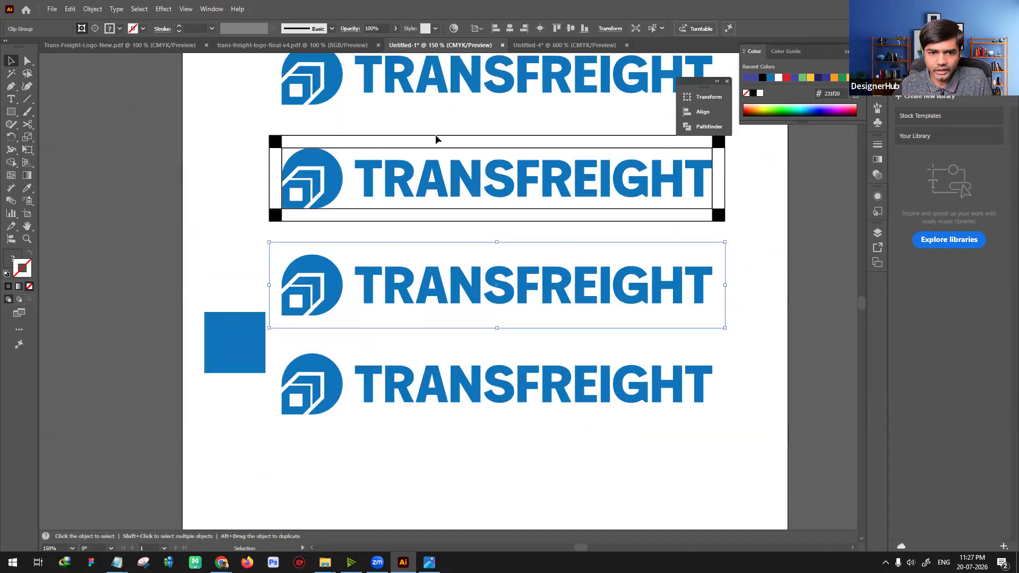
pyautogui.click(450, 94)
pyautogui.moveTo(451, 94); pyautogui.dragTo(489, 506)
pyautogui.scroll(-3, 375, 338)
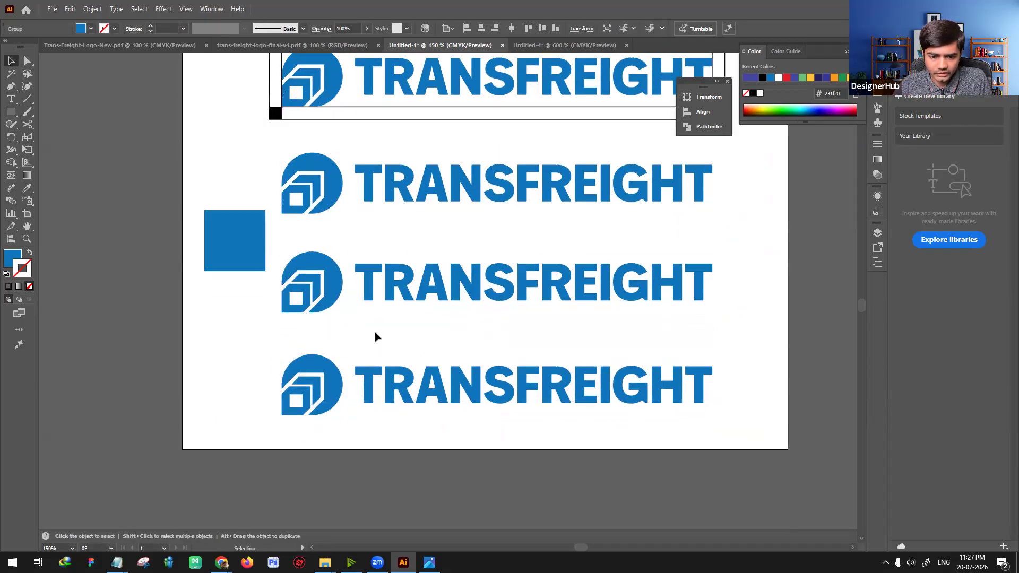
# Step: Draw a rectangle covering the new logo copy with a margin around it and make a clipping mask from both
pyautogui.click(375, 337)
pyautogui.click(9, 114)
pyautogui.moveTo(266, 343); pyautogui.dragTo(729, 435)
pyautogui.press('v')
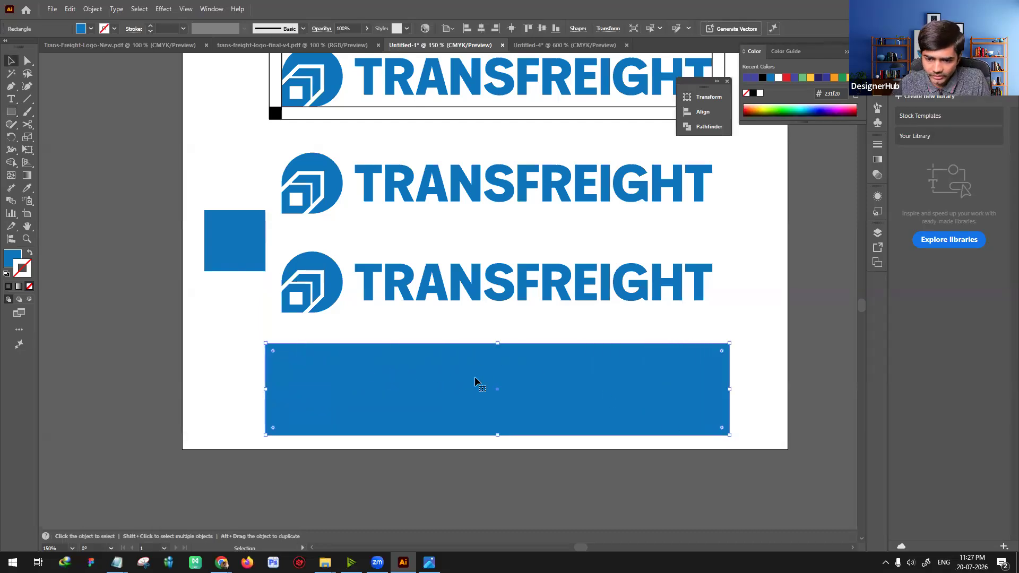
pyautogui.moveTo(475, 367); pyautogui.dragTo(519, 375)
pyautogui.moveTo(229, 329); pyautogui.dragTo(753, 451)
pyautogui.rightClick(602, 417)
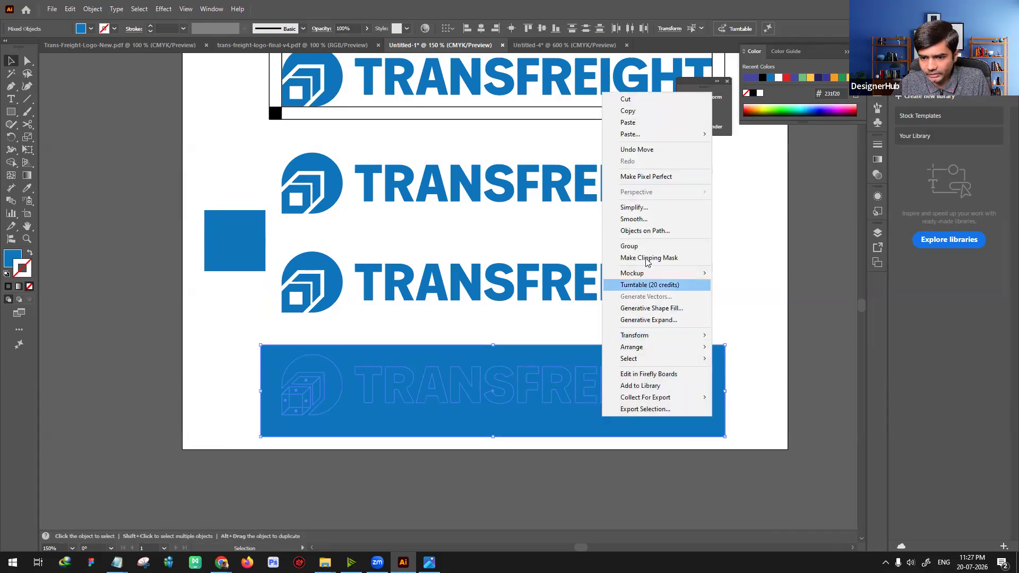
pyautogui.click(648, 259)
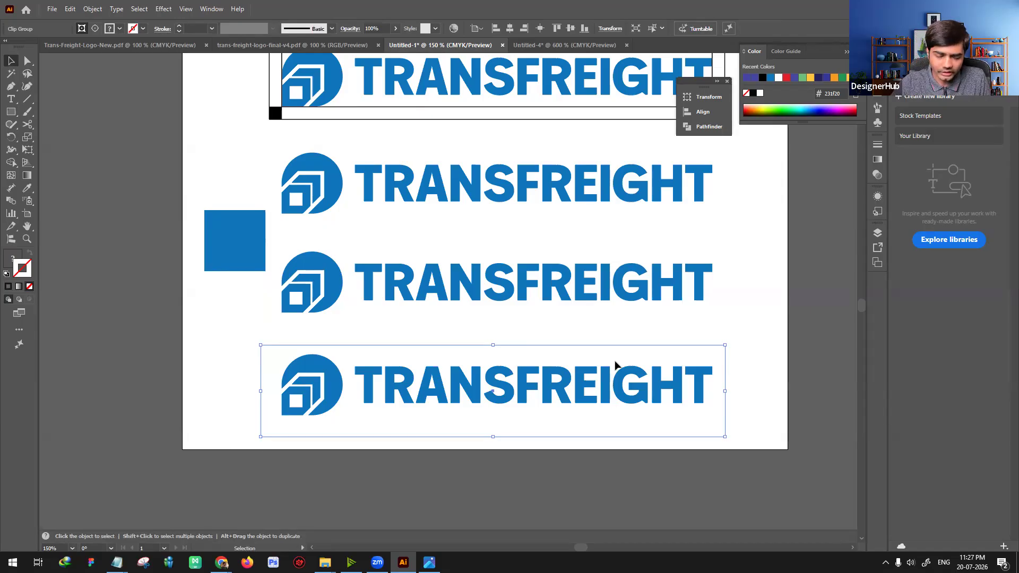
# Step: Release the new clipping mask, then delete its rectangle and the extra logo copy
pyautogui.rightClick(534, 390)
pyautogui.click(558, 248)
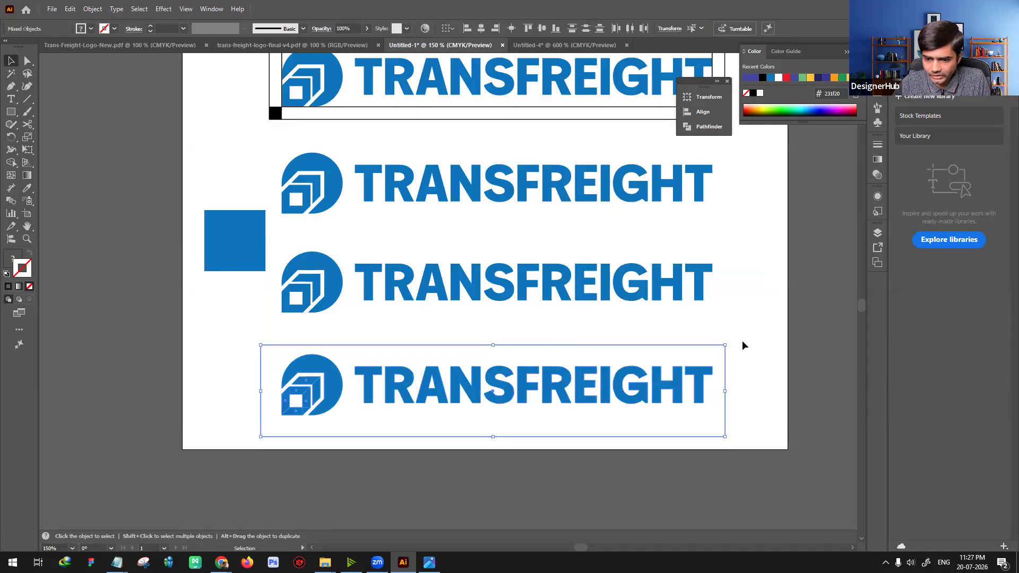
pyautogui.click(743, 346)
pyautogui.click(711, 346)
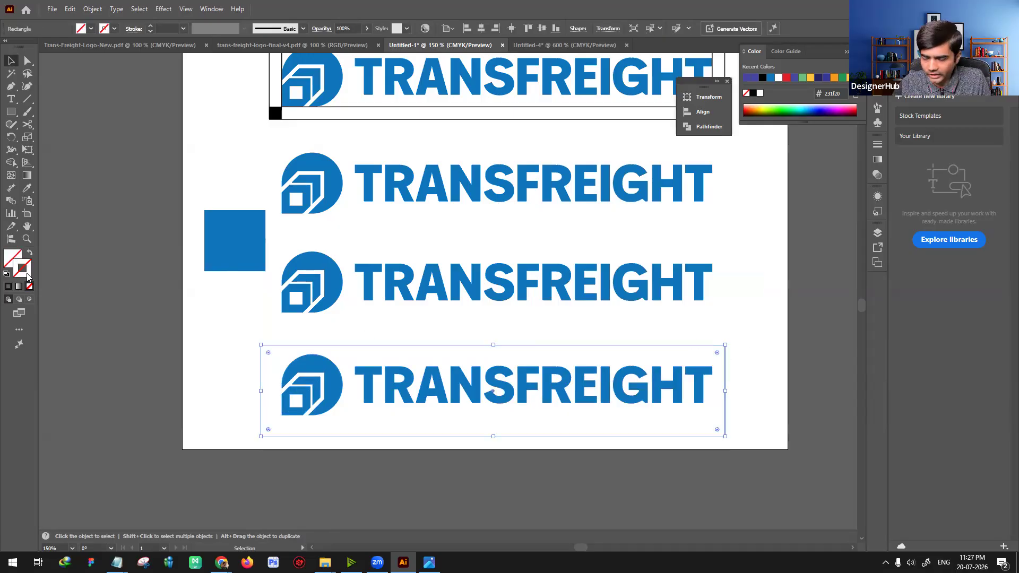
pyautogui.press('Delete')
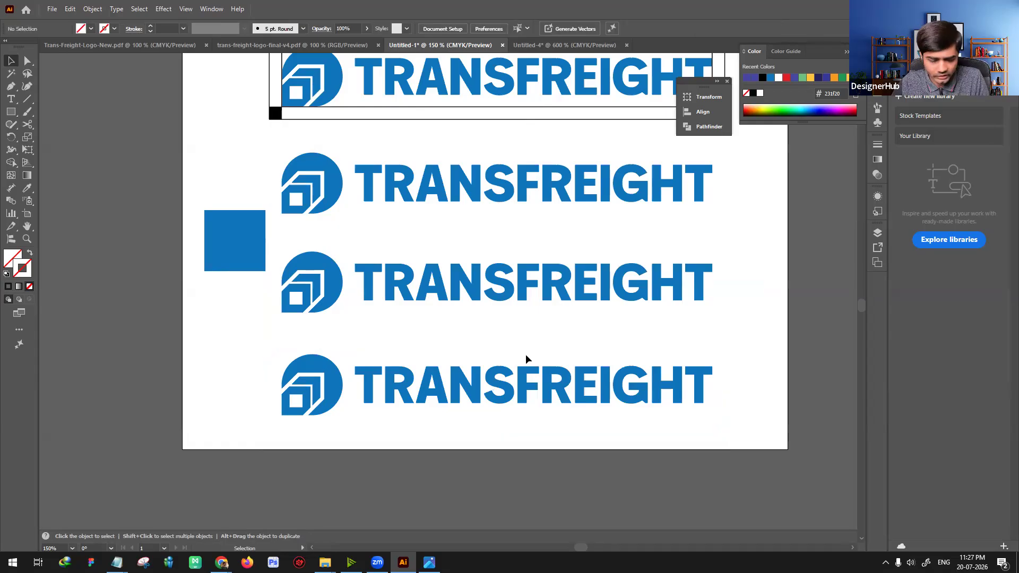
pyautogui.moveTo(256, 342); pyautogui.dragTo(745, 432)
pyautogui.press('Delete')
# Step: Switch to the Canva presentation and examine the logo spacing slide with its Slack, Microsoft Bing, Reddit and PBS examples
pyautogui.scroll(3, 517, 400)
pyautogui.click(254, 332)
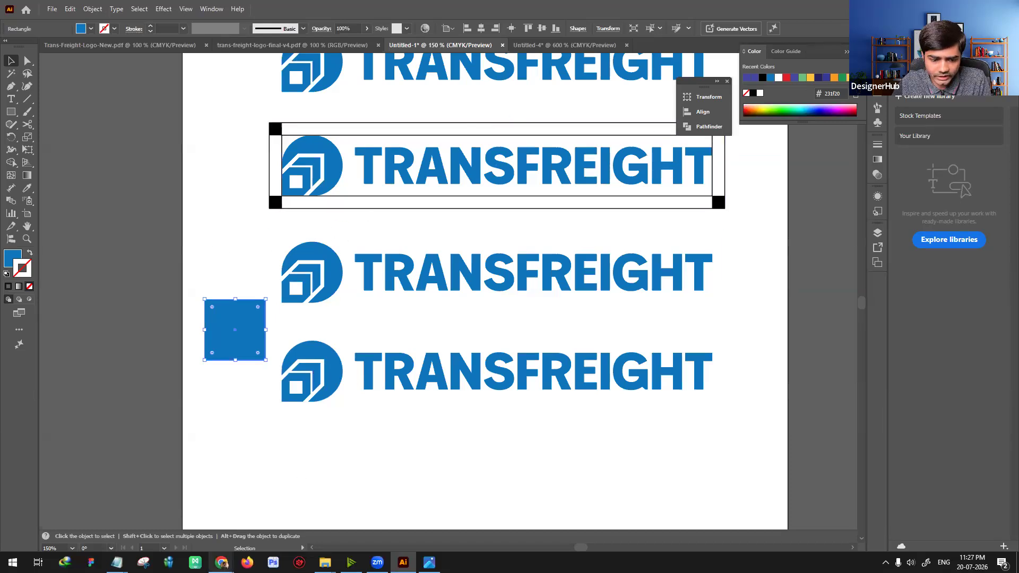
pyautogui.moveTo(221, 563)
pyautogui.click(159, 510)
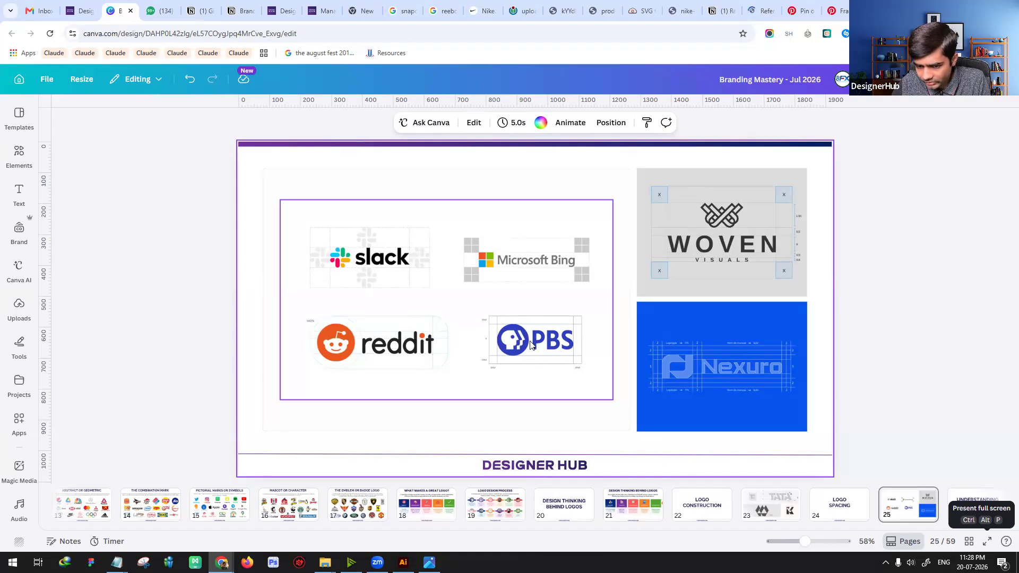
pyautogui.hotkey('alt', 'Tab')
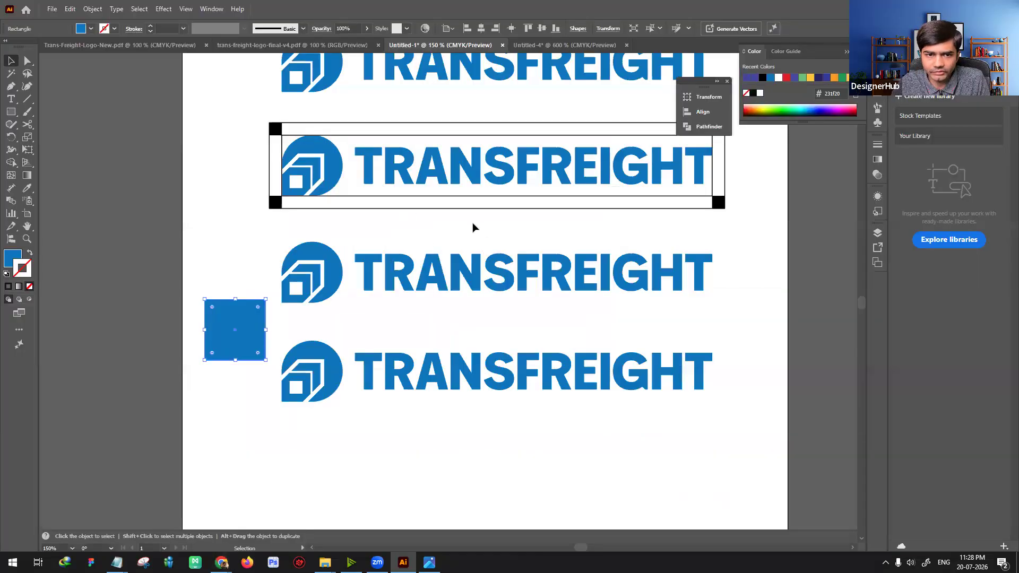
# Step: Back in Illustrator, move the framed TransFreight clear-space diagram above the logo with horizontal guide lines
pyautogui.scroll(3, 473, 222)
pyautogui.scroll(-2, 428, 348)
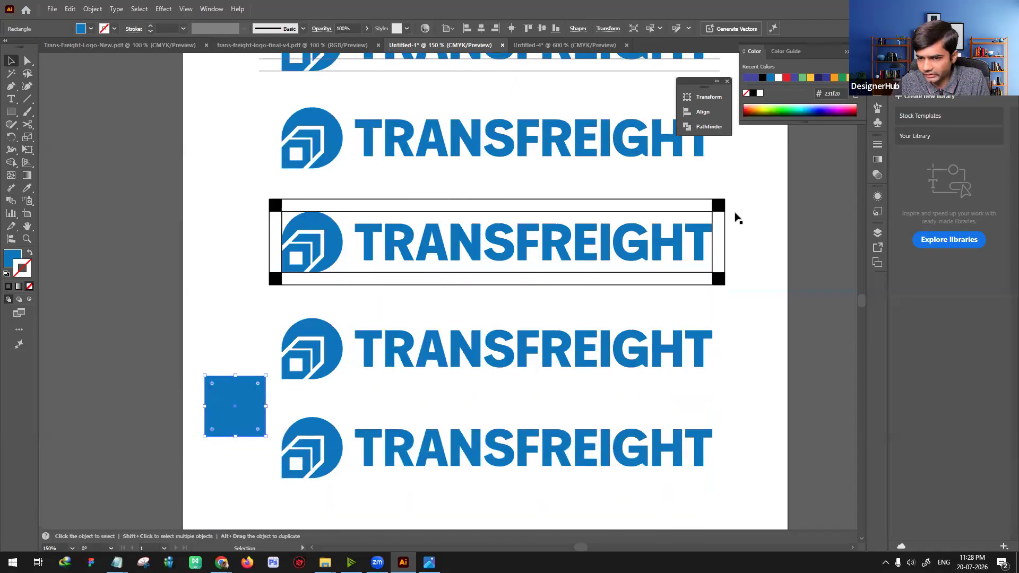
pyautogui.scroll(3, 510, 289)
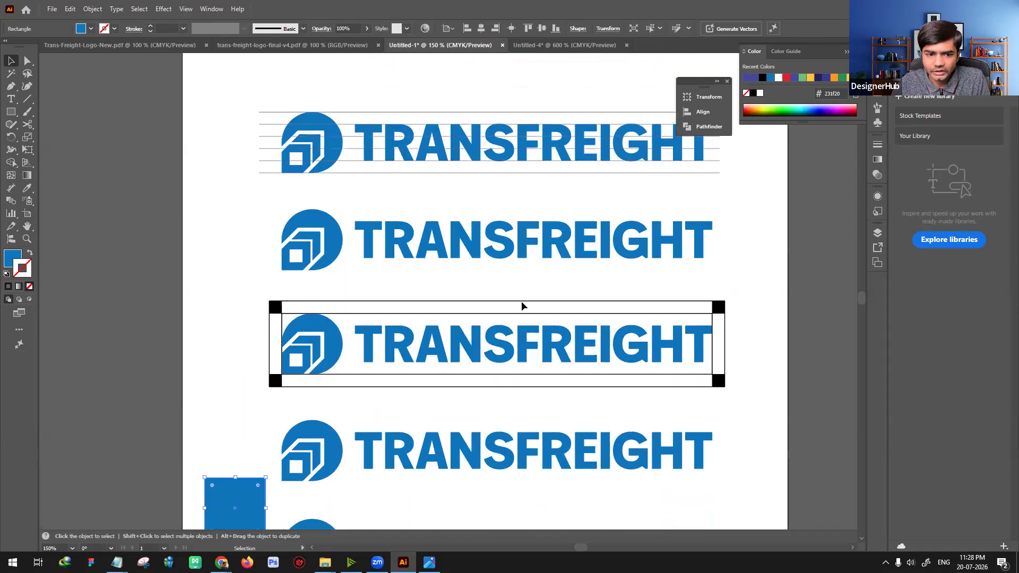
pyautogui.scroll(1, 584, 433)
pyautogui.moveTo(494, 457); pyautogui.dragTo(499, 162)
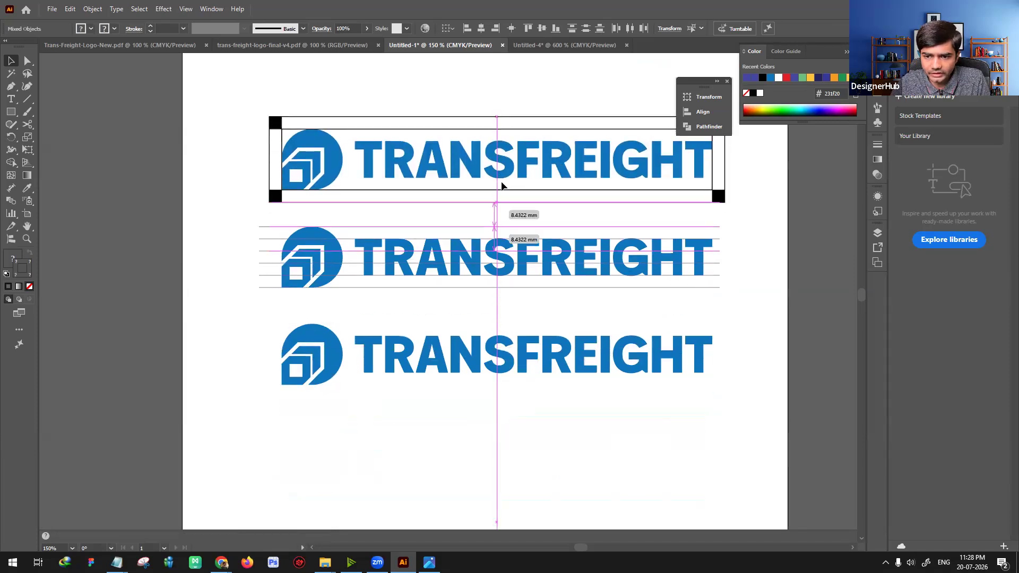
pyautogui.scroll(1, 500, 183)
pyautogui.click(280, 281)
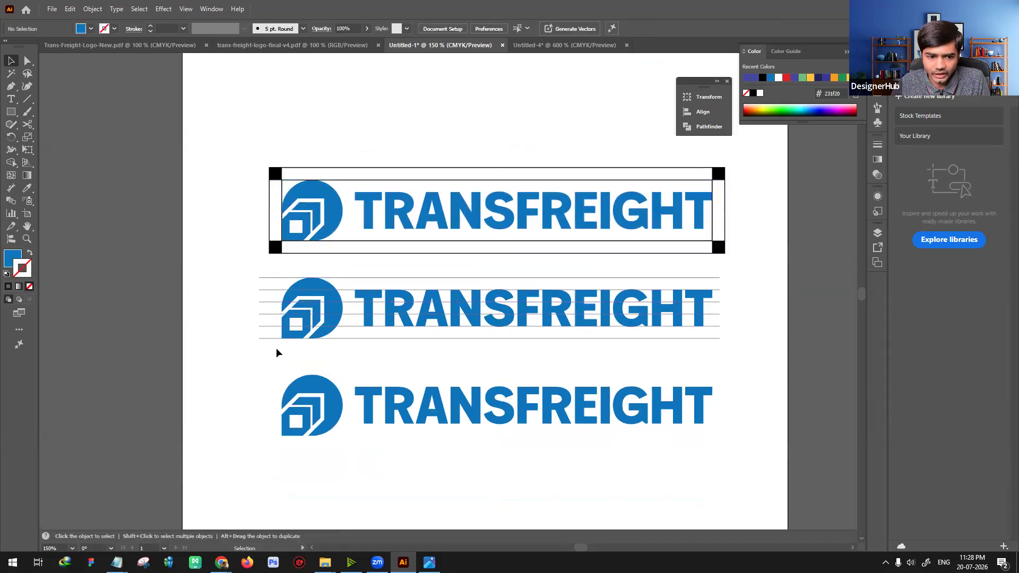
# Step: Copy the horizontal construction lines from the lined logo onto the framed logo above it
pyautogui.click(351, 239)
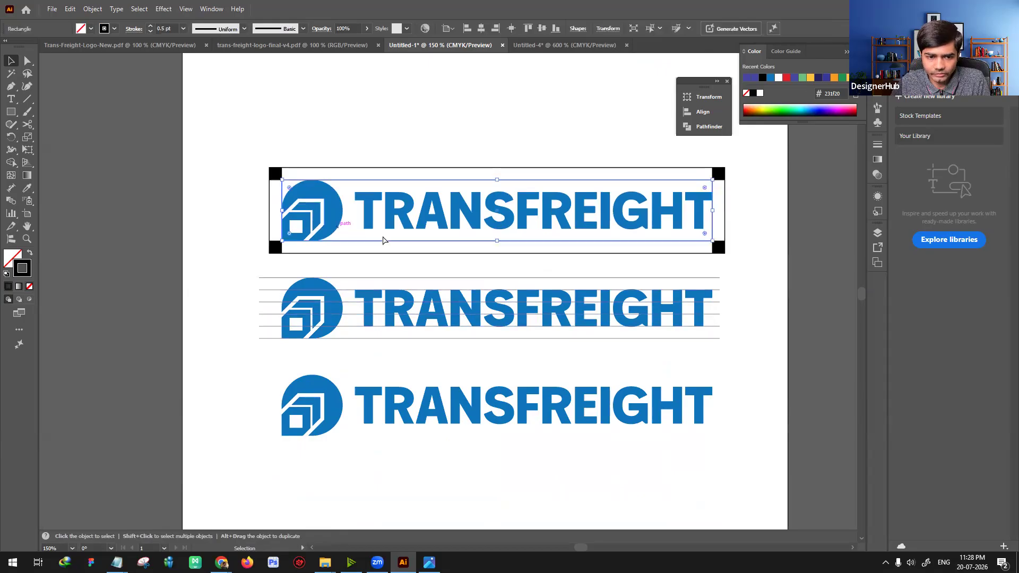
pyautogui.click(215, 331)
pyautogui.click(351, 308)
pyautogui.moveTo(345, 306); pyautogui.dragTo(345, 209)
# Step: Set the framed TransFreight logo's opacity to 30%
pyautogui.click(317, 190)
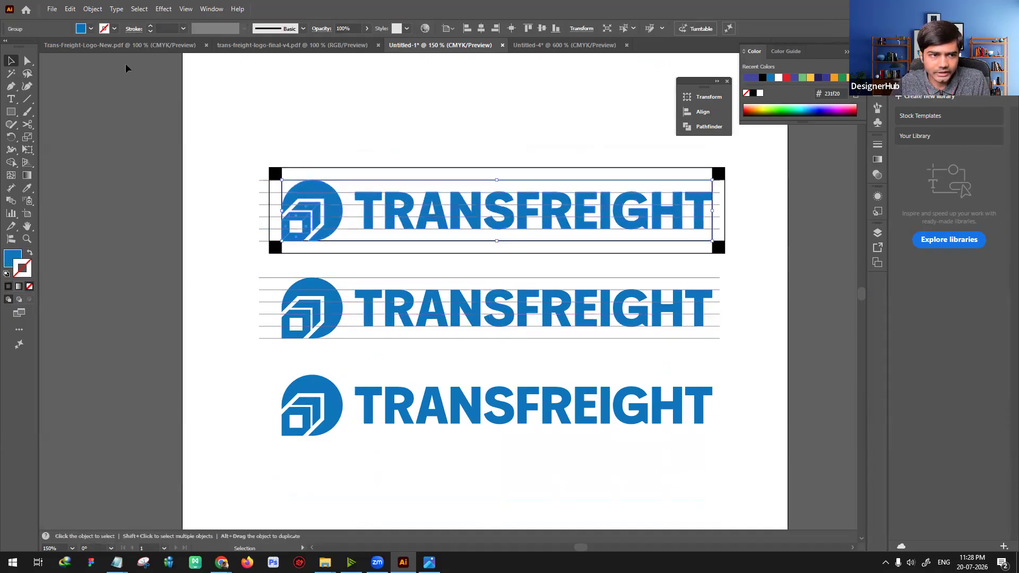
pyautogui.click(8, 259)
pyautogui.click(343, 28)
pyautogui.write('30')
pyautogui.press('Return')
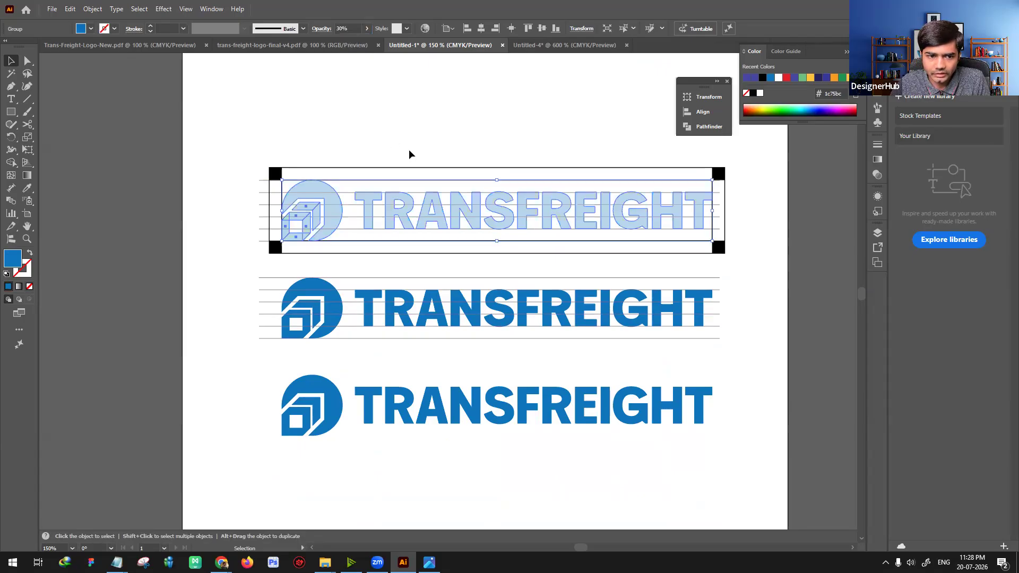
pyautogui.click(415, 153)
# Step: Fill the frame's four corner squares with grey #939598 and leave the frame rectangles without a fill
pyautogui.moveTo(467, 161); pyautogui.dragTo(437, 189)
pyautogui.click(247, 203)
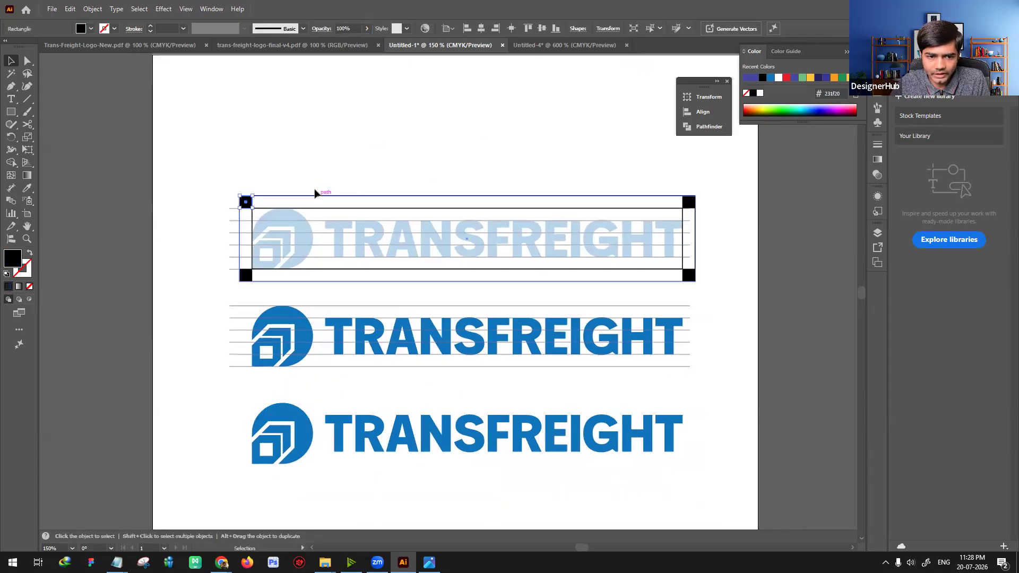
pyautogui.keyDown('shift'); pyautogui.click(318, 196); pyautogui.keyUp('shift')
pyautogui.keyDown('shift'); pyautogui.click(689, 203); pyautogui.keyUp('shift')
pyautogui.keyDown('shift'); pyautogui.click(649, 209); pyautogui.keyUp('shift')
pyautogui.keyDown('shift'); pyautogui.click(689, 276); pyautogui.keyUp('shift')
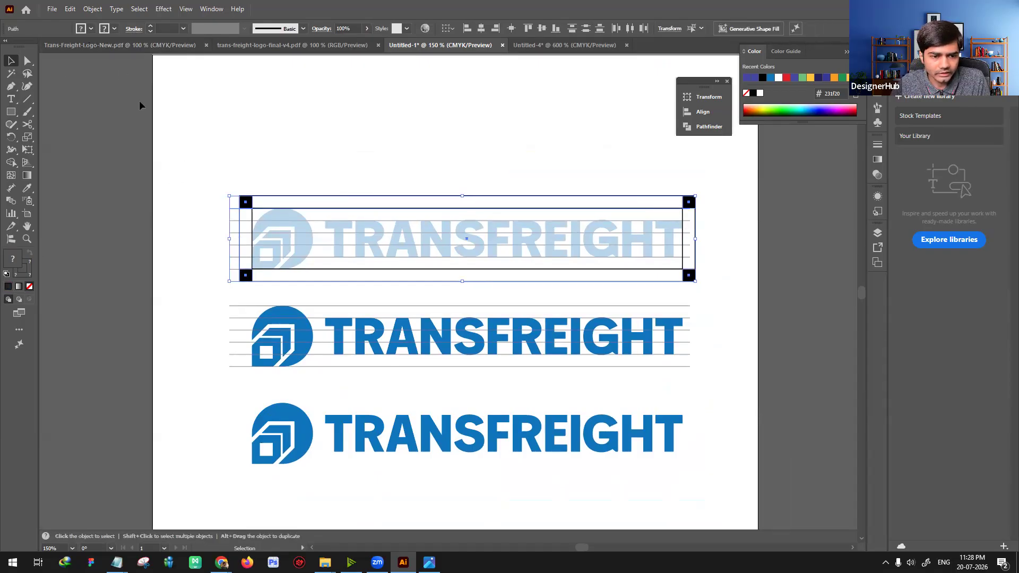
pyautogui.click(90, 30)
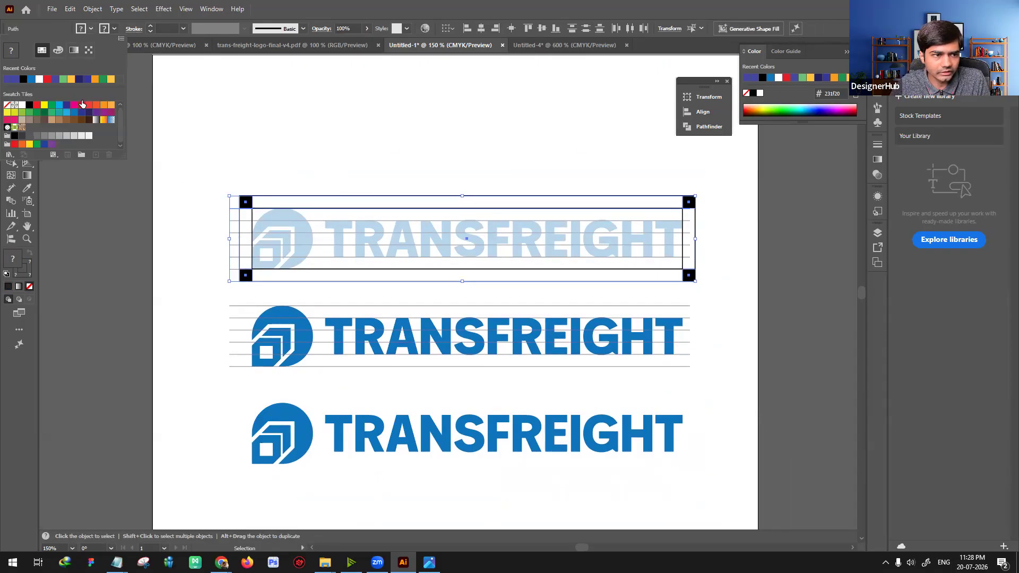
pyautogui.click(51, 137)
pyautogui.click(212, 153)
pyautogui.click(247, 224)
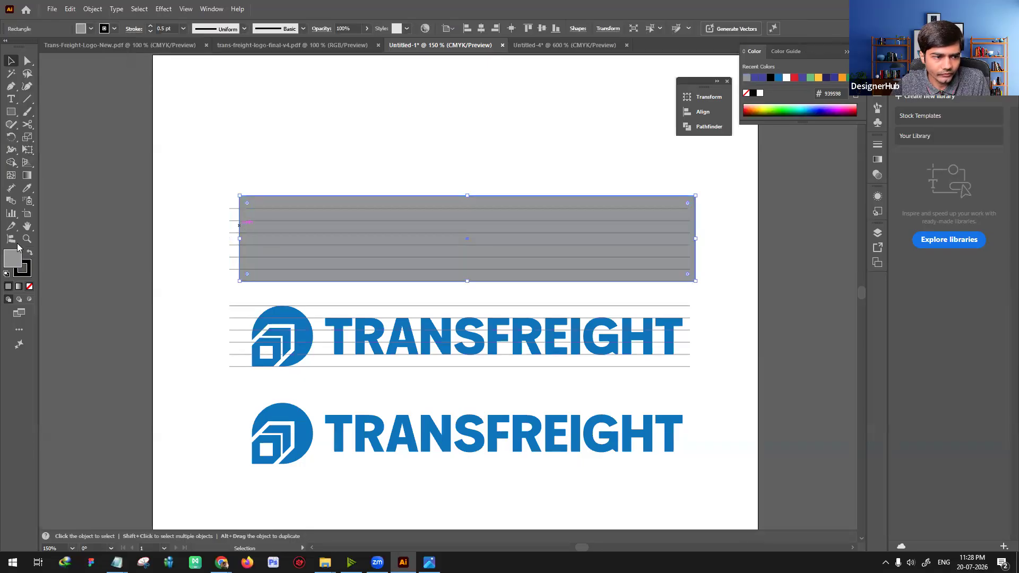
pyautogui.click(27, 286)
# Step: Recolour the outlines of the inner and outer frame rectangles to the corner squares' grey
pyautogui.click(262, 220)
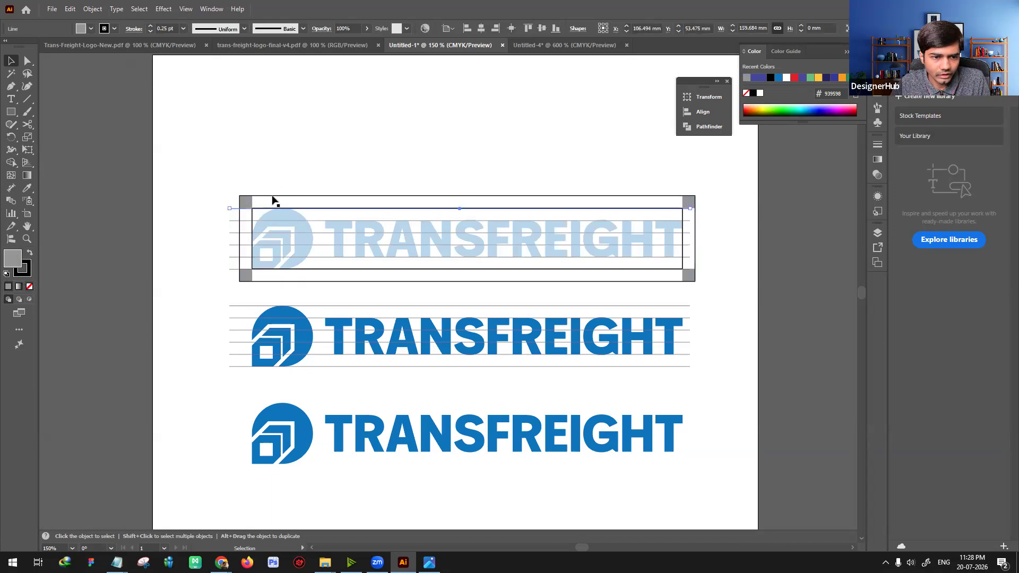
pyautogui.click(265, 215)
pyautogui.keyDown('shift'); pyautogui.click(240, 233); pyautogui.keyUp('shift')
pyautogui.click(27, 269)
pyautogui.press('i')
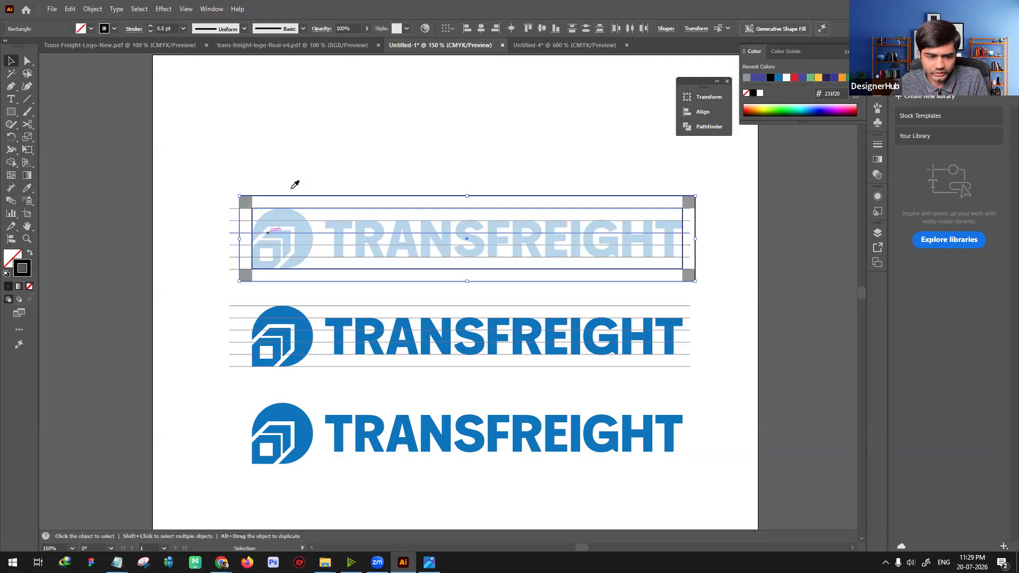
pyautogui.keyDown('shift'); pyautogui.click(246, 204); pyautogui.keyUp('shift')
pyautogui.press('v')
pyautogui.click(365, 168)
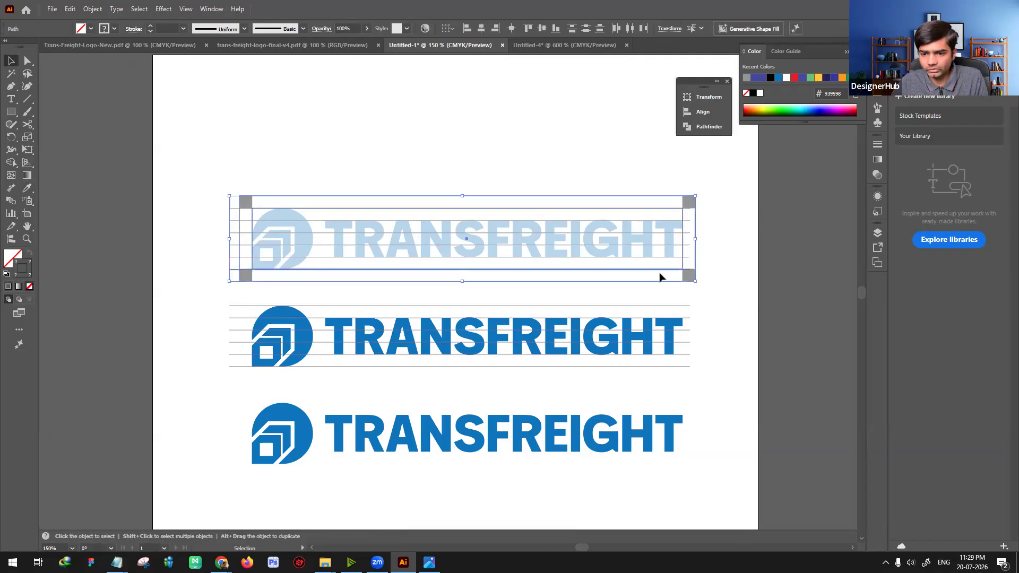
# Step: Delete the top and bottom construction lines that overlap the inner frame rectangle of the faded logo
pyautogui.moveTo(661, 269); pyautogui.dragTo(672, 313)
pyautogui.press('Delete')
pyautogui.hotkey('ctrl', '+')
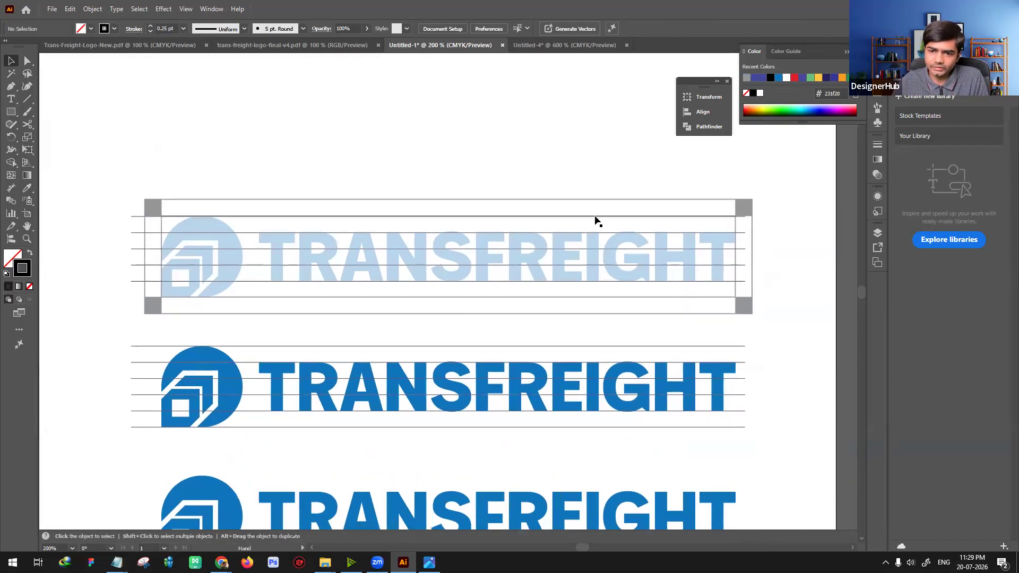
pyautogui.moveTo(595, 216); pyautogui.dragTo(601, 175)
pyautogui.press('Delete')
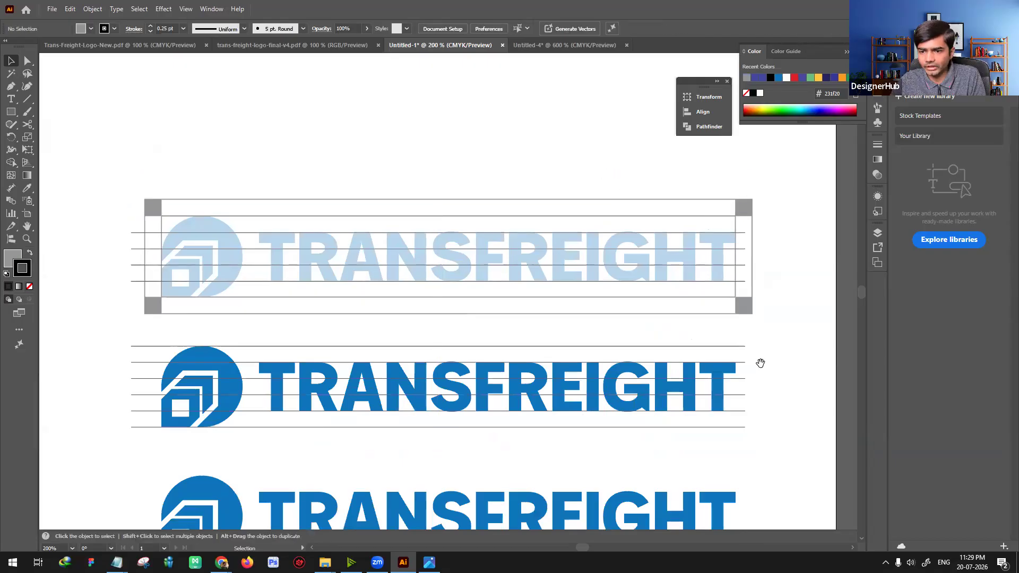
# Step: Adjust both ends of the remaining construction lines on the faded logo to meet the outer frame's edges
pyautogui.moveTo(763, 367); pyautogui.dragTo(758, 351)
pyautogui.moveTo(134, 218); pyautogui.dragTo(141, 240)
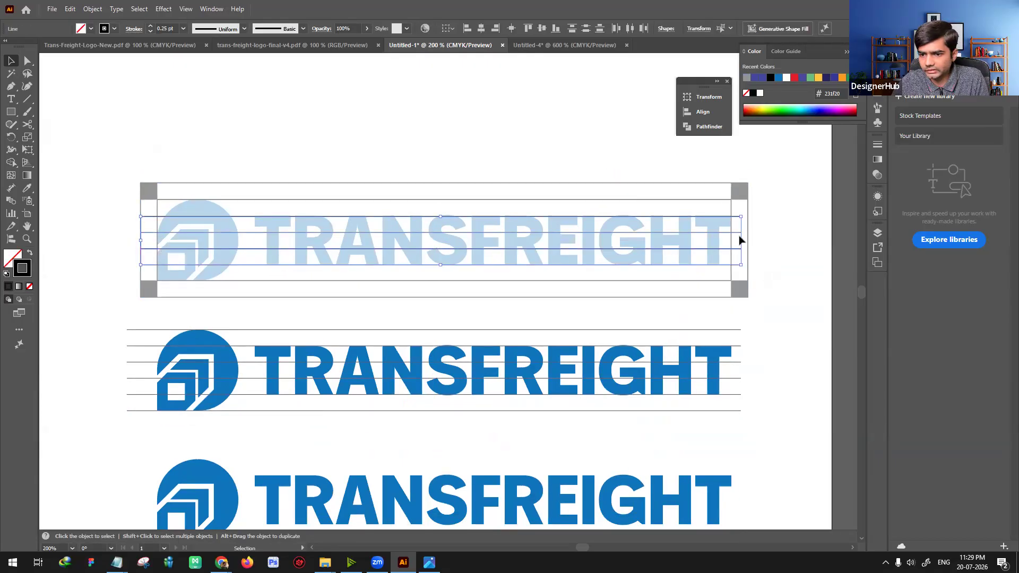
pyautogui.moveTo(747, 241); pyautogui.dragTo(753, 247)
pyautogui.click(758, 323)
pyautogui.moveTo(757, 341); pyautogui.dragTo(730, 349)
# Step: Move the complete framed diagram up toward the top of the artboard, clear of the lined logo
pyautogui.moveTo(334, 337); pyautogui.dragTo(340, 356)
pyautogui.moveTo(102, 200); pyautogui.dragTo(652, 254)
pyautogui.moveTo(717, 316); pyautogui.dragTo(689, 203)
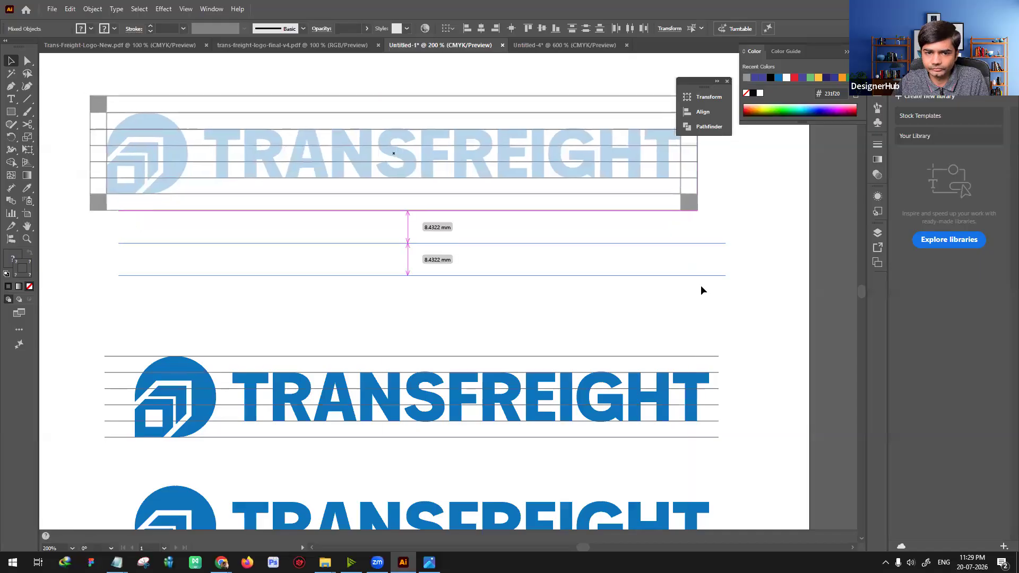
pyautogui.click(697, 281)
pyautogui.moveTo(680, 361); pyautogui.dragTo(696, 377)
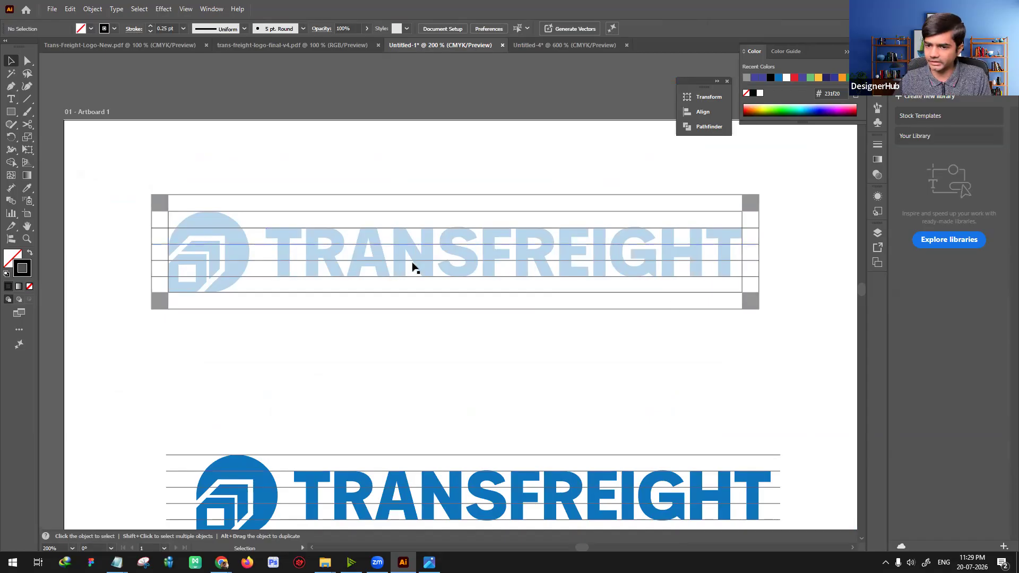
pyautogui.moveTo(490, 295); pyautogui.dragTo(465, 231)
pyautogui.scroll(-2, 324, 265)
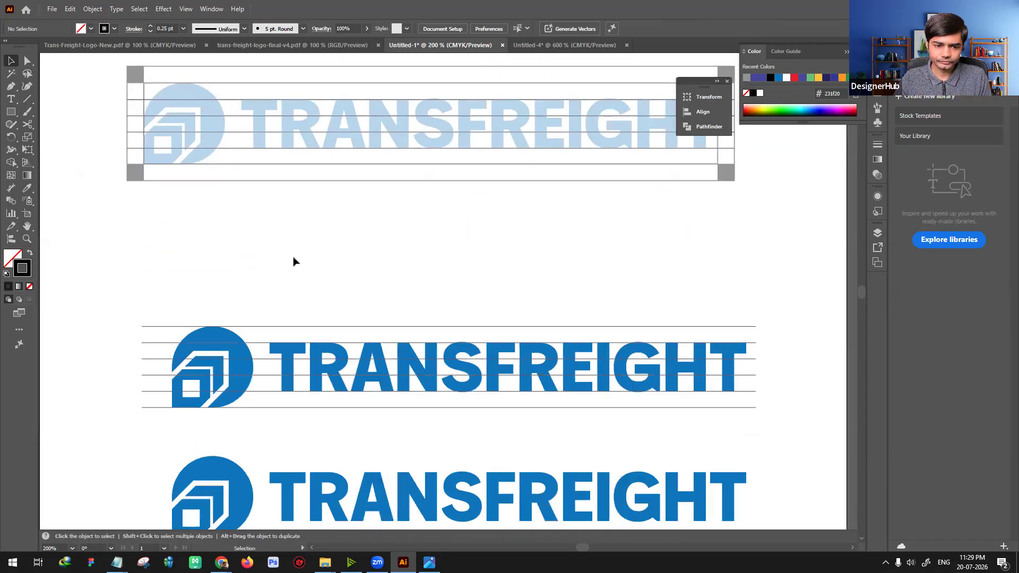
# Step: Delete the surplus logo copies and the blue square from the lower part of the artboard
pyautogui.scroll(-10, 344, 324)
pyautogui.hotkey('ctrl', '-')
pyautogui.moveTo(231, 316); pyautogui.dragTo(635, 420)
pyautogui.press('Delete')
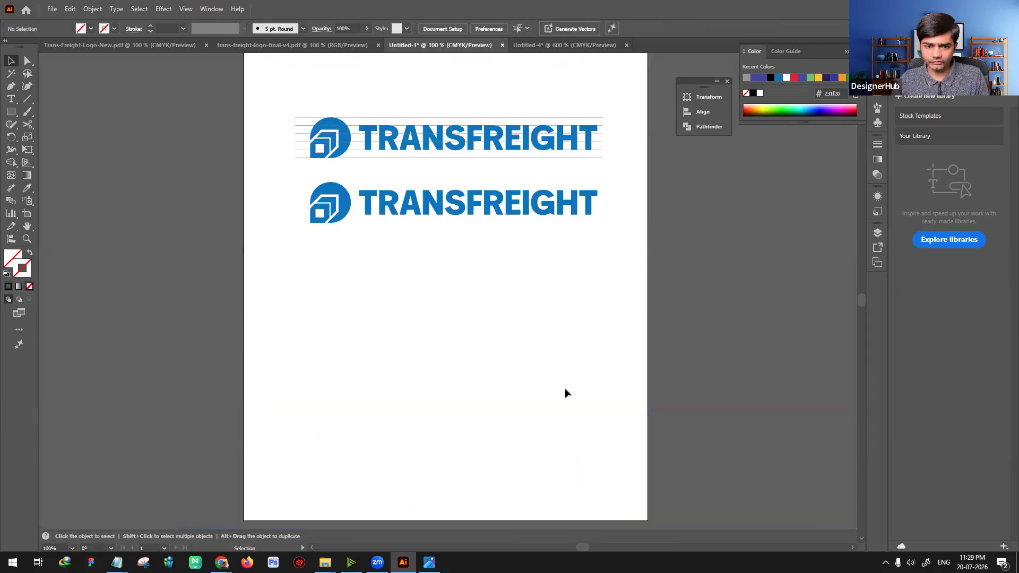
# Step: Move the lined logo and the plain logo closer beneath the framed diagram
pyautogui.scroll(3, 582, 372)
pyautogui.hotkey('ctrl', '-')
pyautogui.moveTo(510, 378); pyautogui.dragTo(474, 402)
pyautogui.moveTo(237, 228); pyautogui.dragTo(591, 293)
pyautogui.moveTo(500, 267)
pyautogui.mouseDown()
pyautogui.moveTo(499, 203)
pyautogui.moveTo(492, 262)
pyautogui.mouseUp()
pyautogui.moveTo(340, 287); pyautogui.dragTo(494, 285)
pyautogui.click(493, 351)
pyautogui.moveTo(489, 365); pyautogui.dragTo(531, 413)
# Step: Try to centre-align all pieces of the three logo diagrams horizontally
pyautogui.moveTo(272, 155); pyautogui.dragTo(631, 430)
pyautogui.click(567, 157)
pyautogui.moveTo(266, 153); pyautogui.dragTo(630, 402)
pyautogui.press('v')
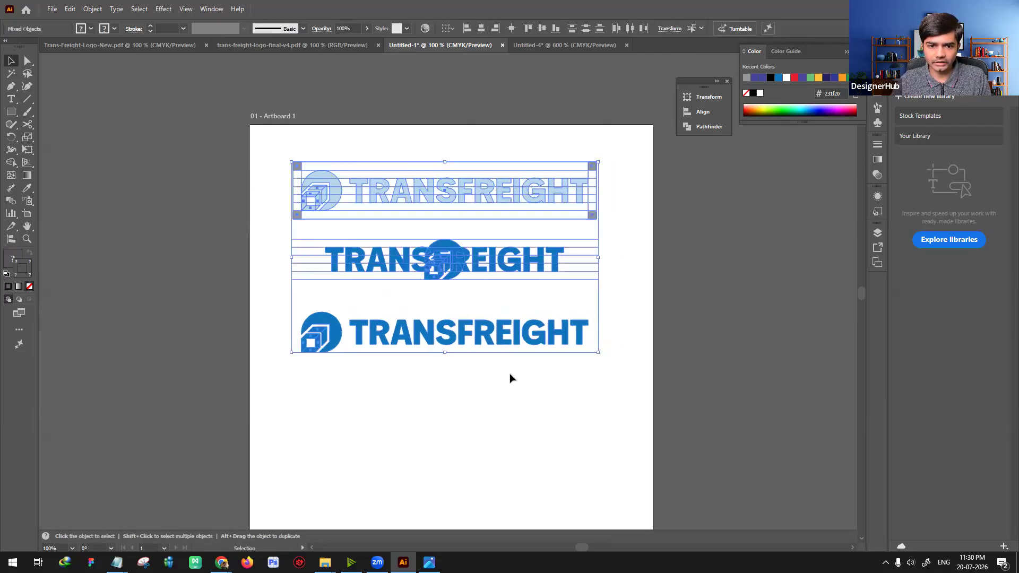
pyautogui.click(280, 242)
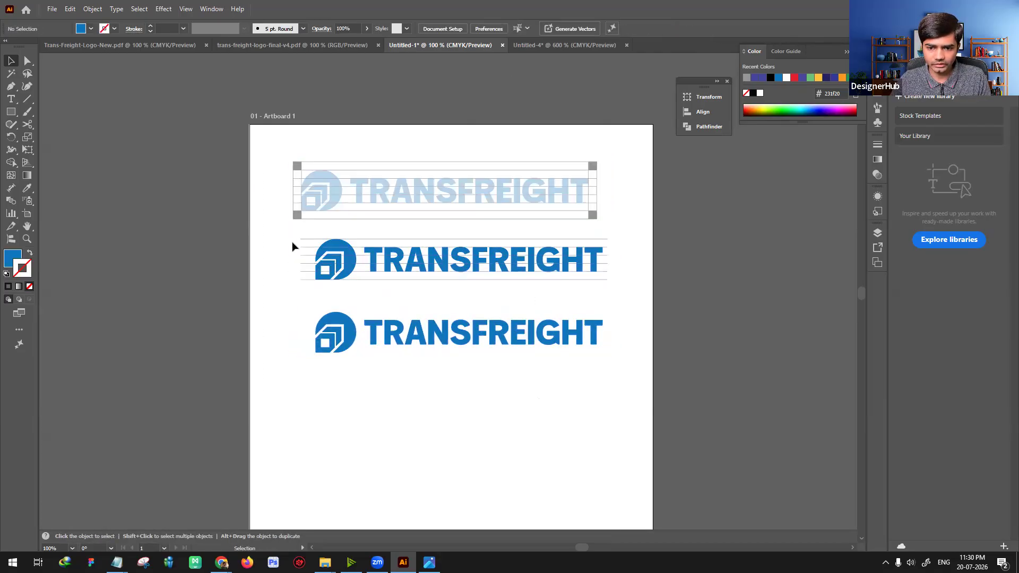
# Step: Group the pieces of the logo rows and centre-align the three diagrams horizontally with each other
pyautogui.click(347, 254)
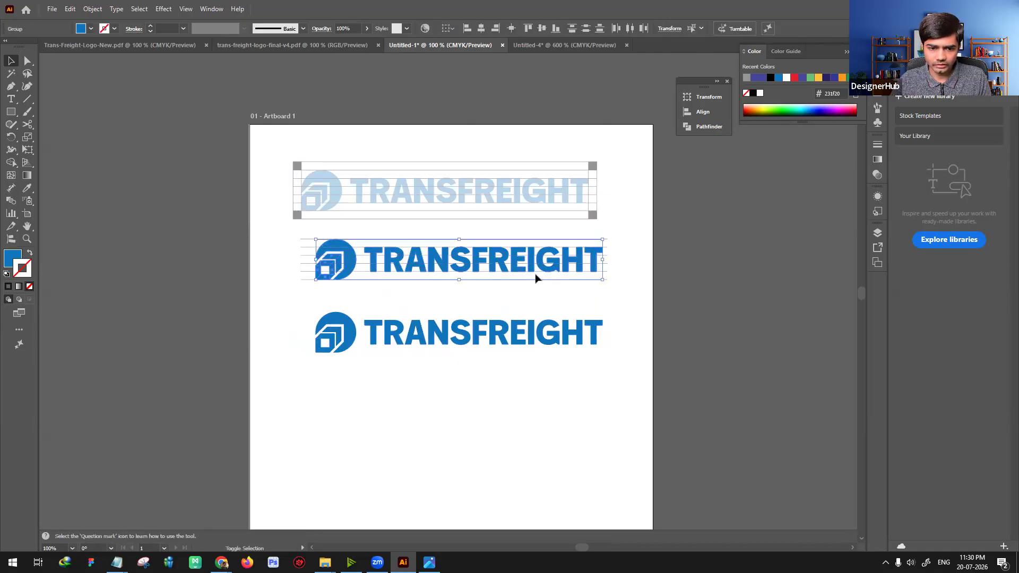
pyautogui.click(371, 334)
pyautogui.moveTo(276, 152); pyautogui.dragTo(597, 448)
pyautogui.click(579, 431)
pyautogui.hotkey('ctrl', '=')
pyautogui.press('space')
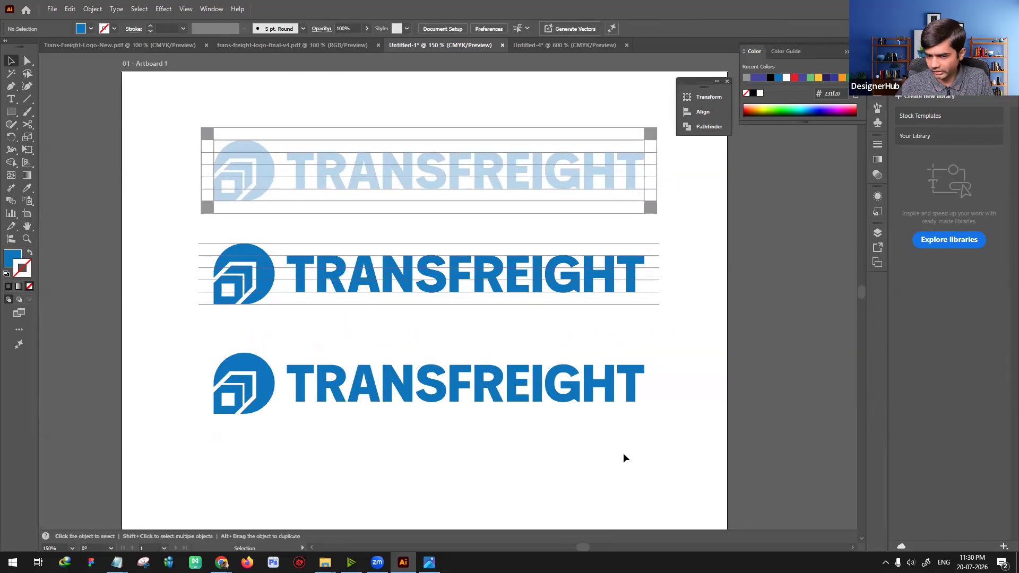
pyautogui.press('space')
pyautogui.moveTo(623, 459); pyautogui.dragTo(631, 456)
pyautogui.moveTo(631, 456); pyautogui.dragTo(628, 448)
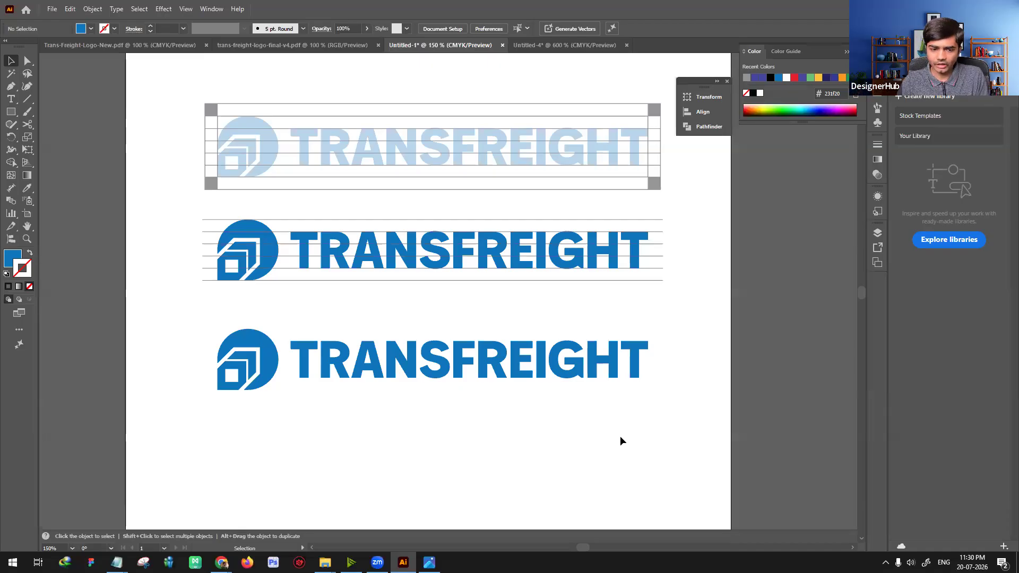
# Step: Duplicate the plain TransFreight logo directly below itself
pyautogui.scroll(-4, 619, 441)
pyautogui.click(408, 235)
pyautogui.moveTo(408, 235); pyautogui.dragTo(410, 356)
pyautogui.click(438, 342)
pyautogui.hotkey('ctrl', '=')
pyautogui.click(464, 355)
pyautogui.click(478, 286)
# Step: Enlarge the duplicated logo's icon proportionally to about twice its size, separately from the wordmark
pyautogui.moveTo(322, 342); pyautogui.dragTo(379, 322)
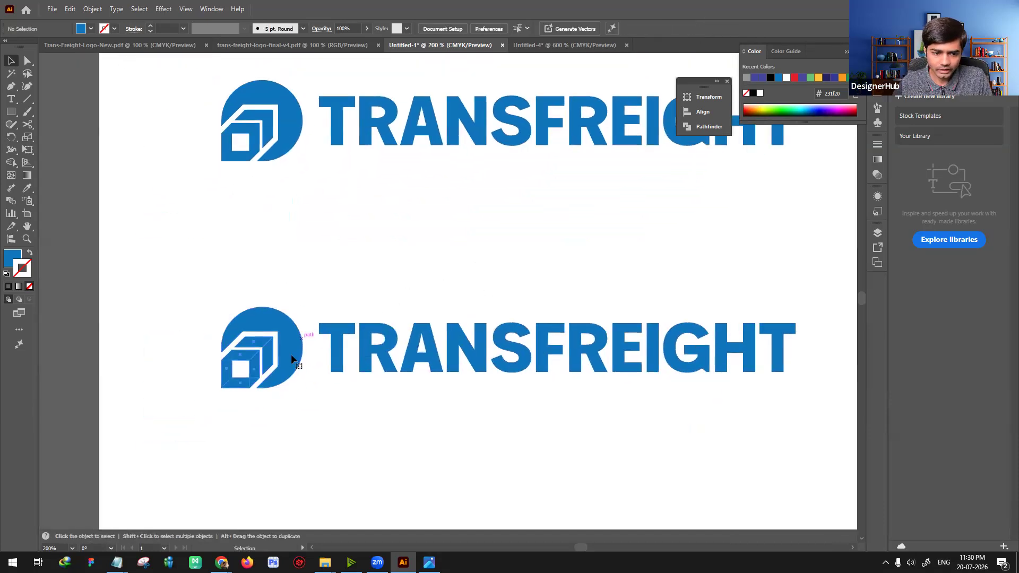
pyautogui.click(292, 352)
pyautogui.moveTo(303, 306); pyautogui.dragTo(400, 209)
pyautogui.moveTo(363, 278); pyautogui.dragTo(207, 302)
pyautogui.moveTo(383, 348); pyautogui.dragTo(484, 308)
pyautogui.click(505, 433)
# Step: Place the enlarged icon above the TRANSFREIGHT wordmark as a stacked logo and scale the icon down to fit
pyautogui.scroll(-1, 541, 435)
pyautogui.moveTo(594, 440); pyautogui.dragTo(503, 448)
pyautogui.moveTo(492, 346); pyautogui.dragTo(307, 379)
pyautogui.moveTo(195, 365); pyautogui.dragTo(497, 314)
pyautogui.scroll(3, 383, 327)
pyautogui.scroll(-4, 282, 355)
pyautogui.moveTo(519, 383); pyautogui.dragTo(471, 417)
pyautogui.moveTo(491, 324); pyautogui.dragTo(494, 314)
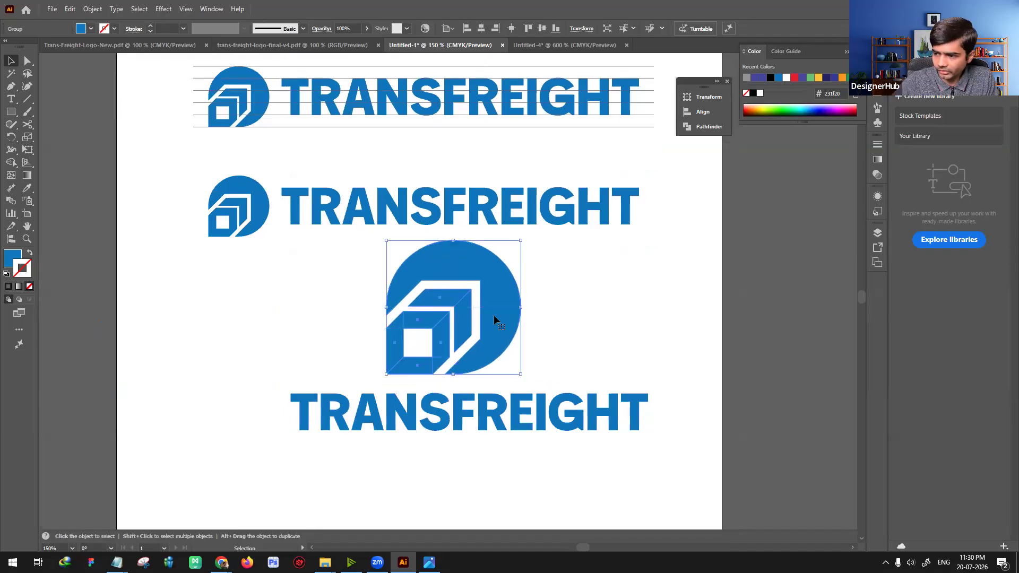
pyautogui.moveTo(520, 241); pyautogui.dragTo(531, 324)
pyautogui.click(553, 320)
# Step: Copy a grey corner square from the clear-space diagram to use as a spacer for the stacked logo
pyautogui.scroll(5, 231, 183)
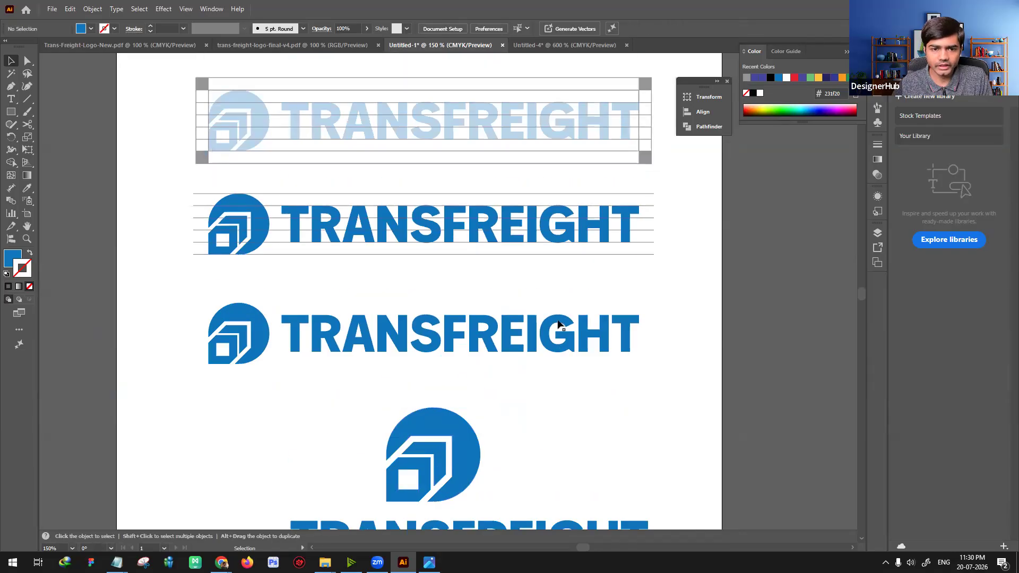
pyautogui.click(205, 170)
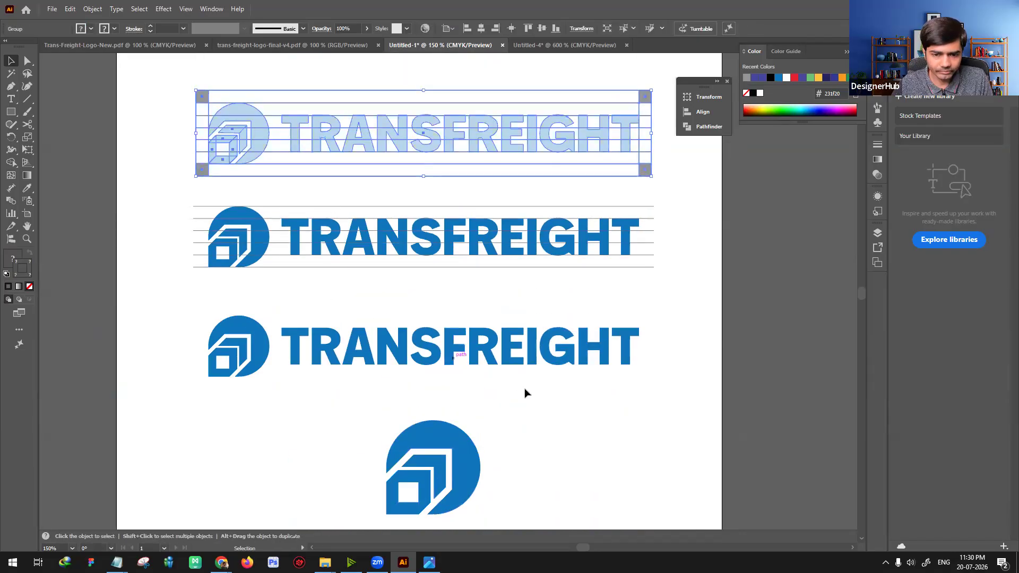
pyautogui.click(55, 149)
pyautogui.doubleClick(201, 167)
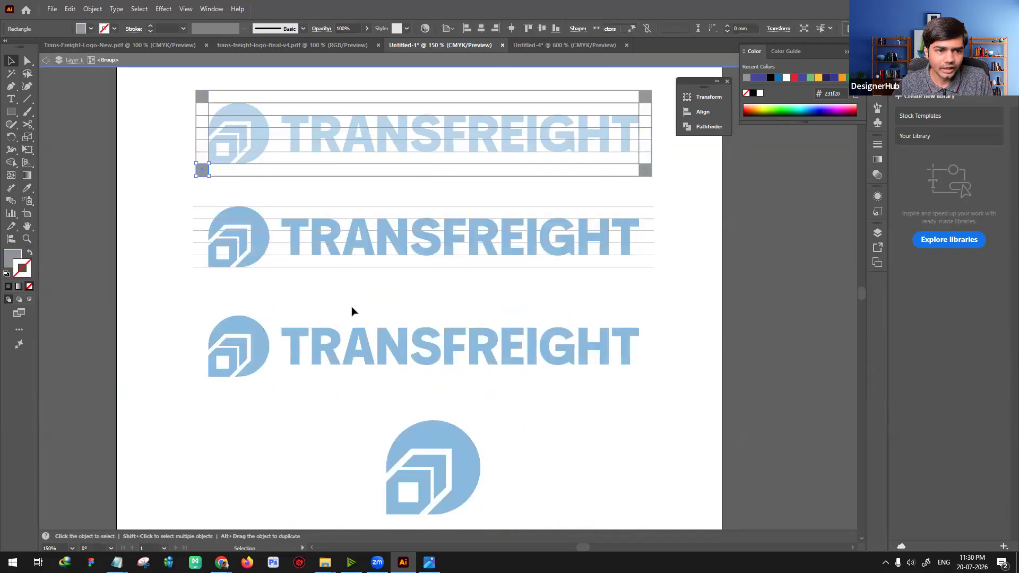
pyautogui.scroll(-3, 531, 371)
pyautogui.doubleClick(532, 342)
pyautogui.scroll(-3, 462, 371)
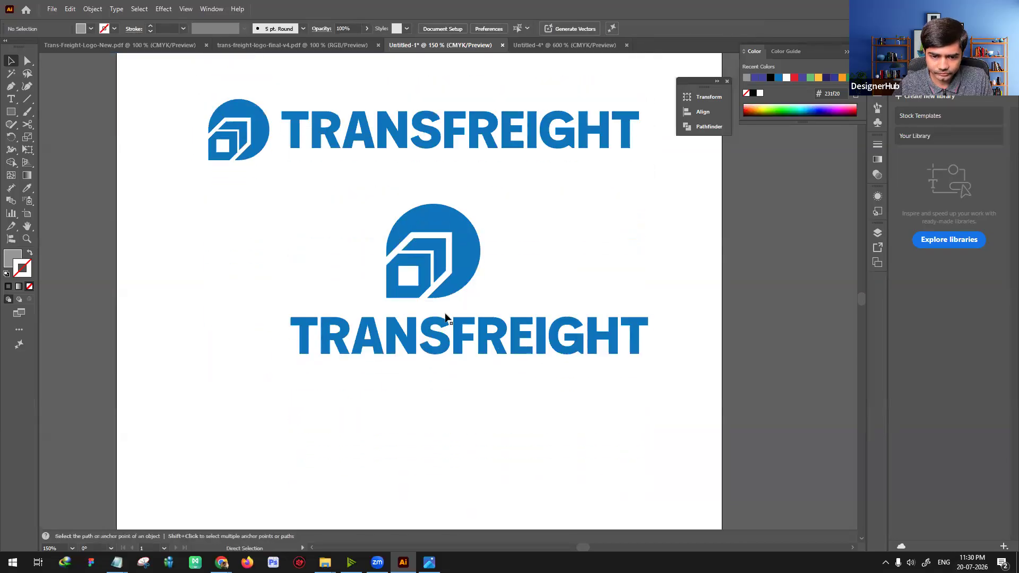
# Step: Paste the grey square above the stacked wordmark and move the enlarged icon so the square fills the gap between them
pyautogui.hotkey('ctrl', 'v')
pyautogui.hotkey('ctrl', '+')
pyautogui.hotkey('ctrl', '+')
pyautogui.moveTo(448, 290); pyautogui.dragTo(421, 342)
pyautogui.click(466, 268)
pyautogui.moveTo(466, 269); pyautogui.dragTo(484, 310)
pyautogui.hotkey('ctrl', '-')
pyautogui.hotkey('ctrl', '-')
pyautogui.hotkey('ctrl', '-')
# Step: Copy the original-size icon from the plain horizontal logo, paste it by the stacked wordmark, and move the enlarged icon aside
pyautogui.scroll(6, 519, 321)
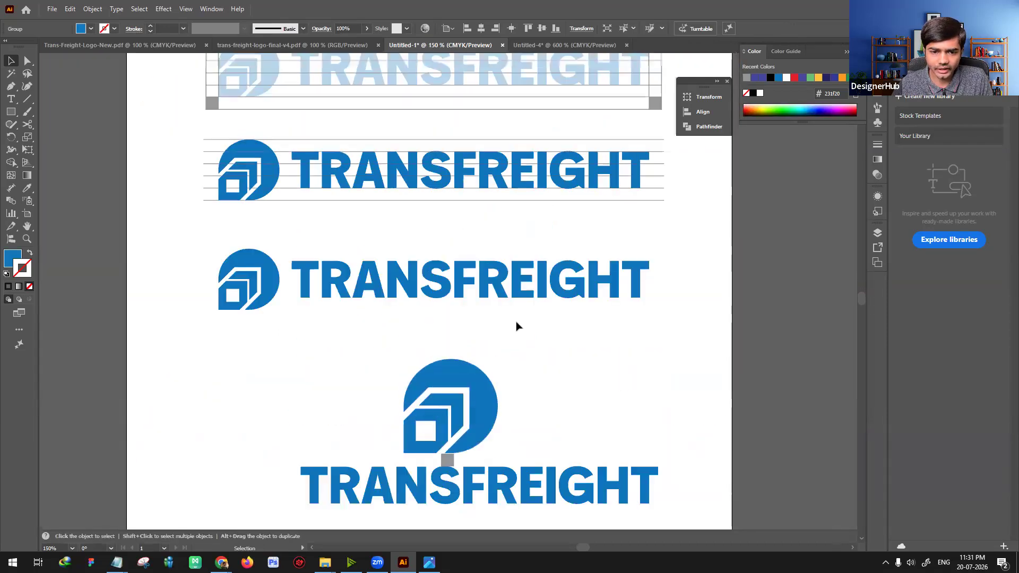
pyautogui.click(269, 352)
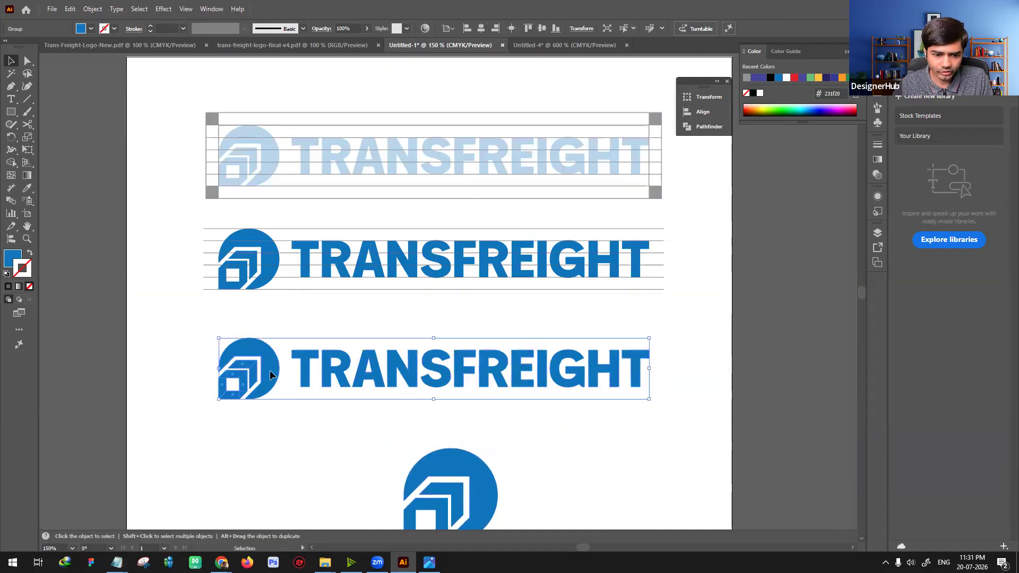
pyautogui.doubleClick(270, 378)
pyautogui.scroll(-4, 311, 437)
pyautogui.press('Escape')
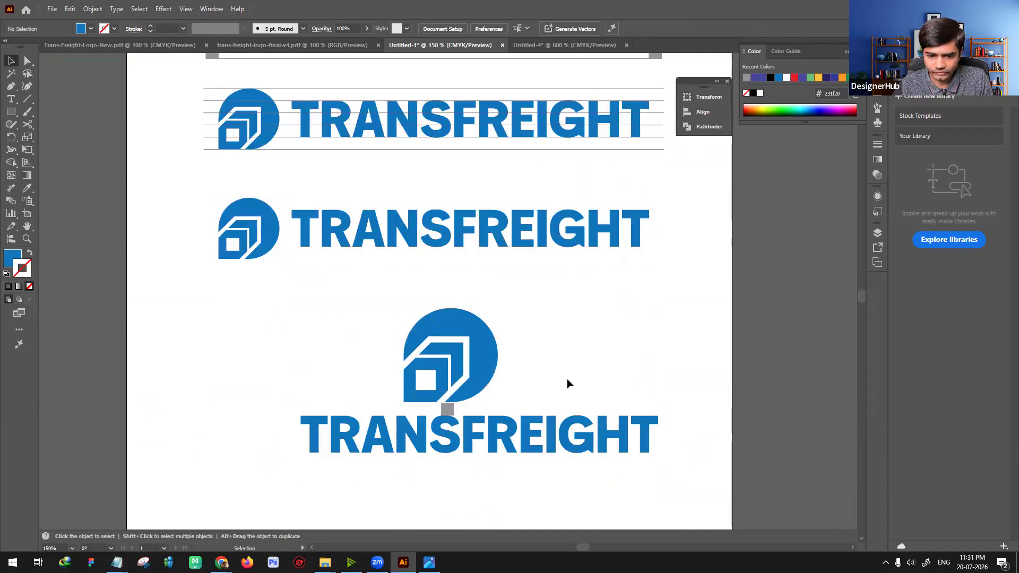
pyautogui.scroll(-2, 531, 361)
pyautogui.click(465, 310)
pyautogui.moveTo(465, 308); pyautogui.dragTo(465, 315)
pyautogui.moveTo(451, 247); pyautogui.dragTo(296, 339)
# Step: Position the original-size icon directly on top of the grey spacer square above the wordmark
pyautogui.click(429, 303)
pyautogui.hotkey('ctrl', '=')
pyautogui.hotkey('ctrl', '=')
pyautogui.hotkey('ctrl', '=')
pyautogui.press('Up')
pyautogui.scroll(-3, 468, 397)
# Step: Centre-align the small icon and the stacked wordmark horizontally with each other
pyautogui.hotkey('ctrl', 'a')
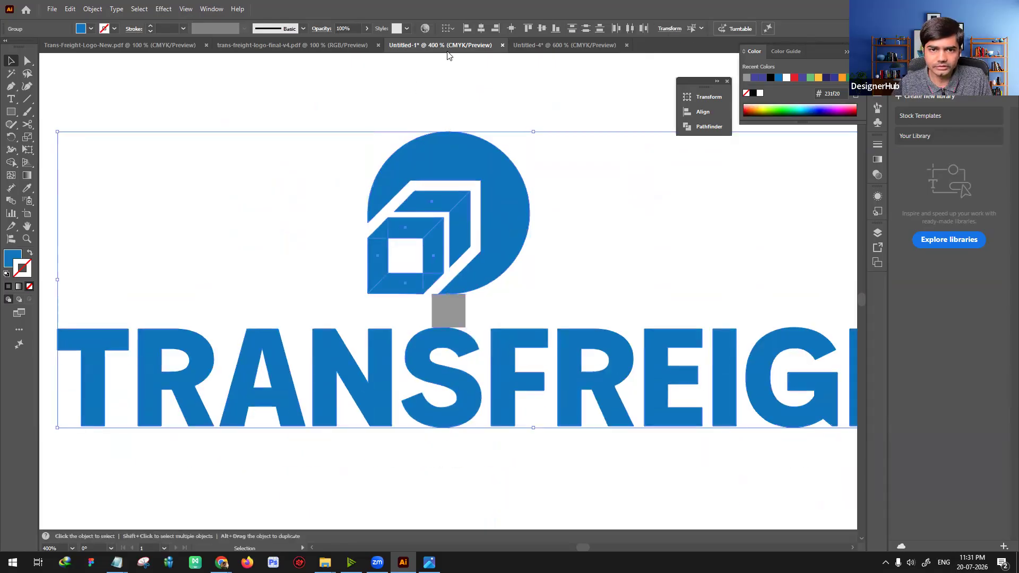
pyautogui.click(481, 30)
pyautogui.hotkey('ctrl', '-')
pyautogui.hotkey('ctrl', '-')
pyautogui.hotkey('ctrl', '-')
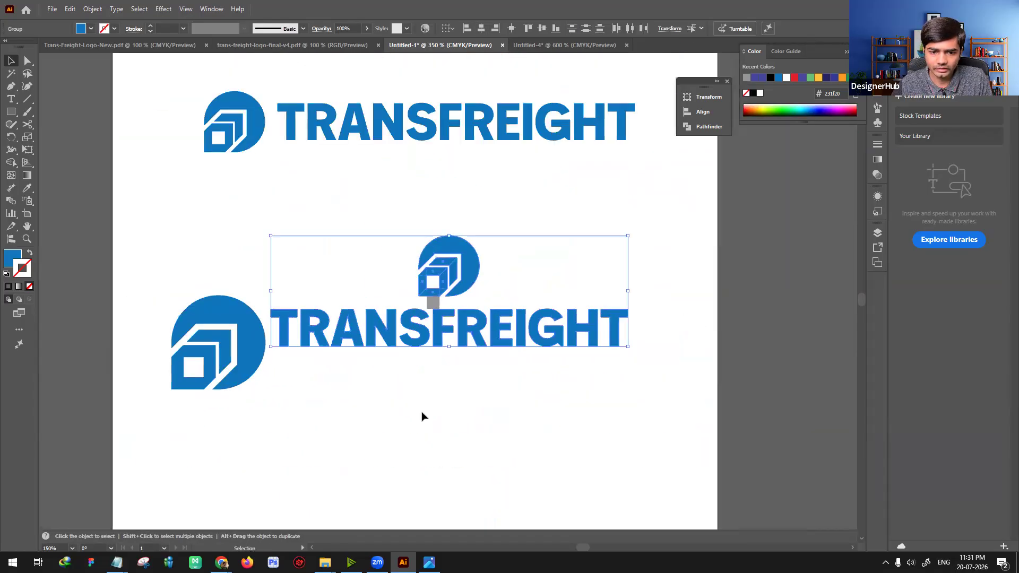
# Step: Delete the leftover enlarged icon and the grey spacer square
pyautogui.click(420, 413)
pyautogui.moveTo(237, 336); pyautogui.dragTo(237, 438)
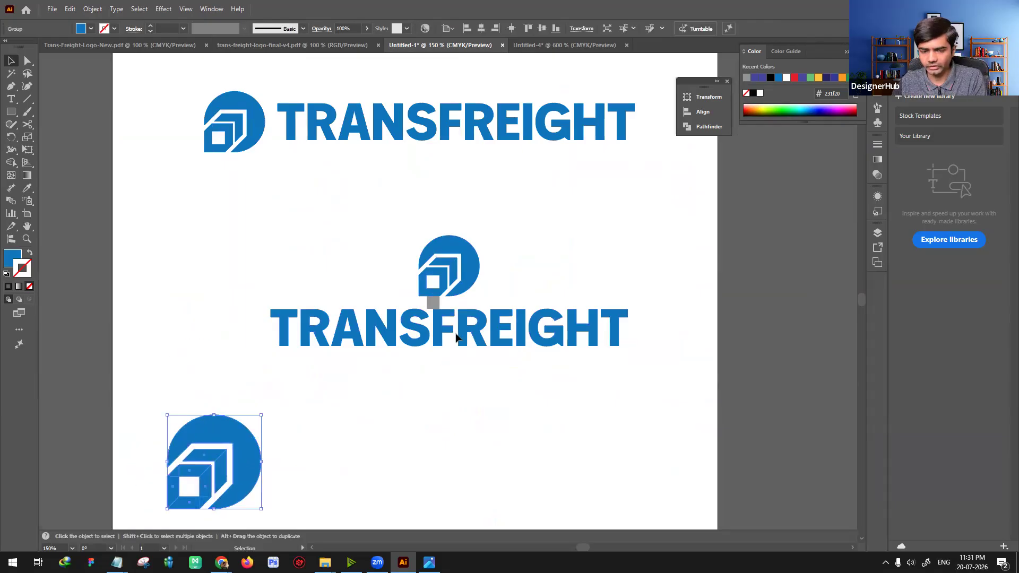
pyautogui.press('Delete')
pyautogui.moveTo(433, 303); pyautogui.dragTo(329, 446)
pyautogui.press('Delete')
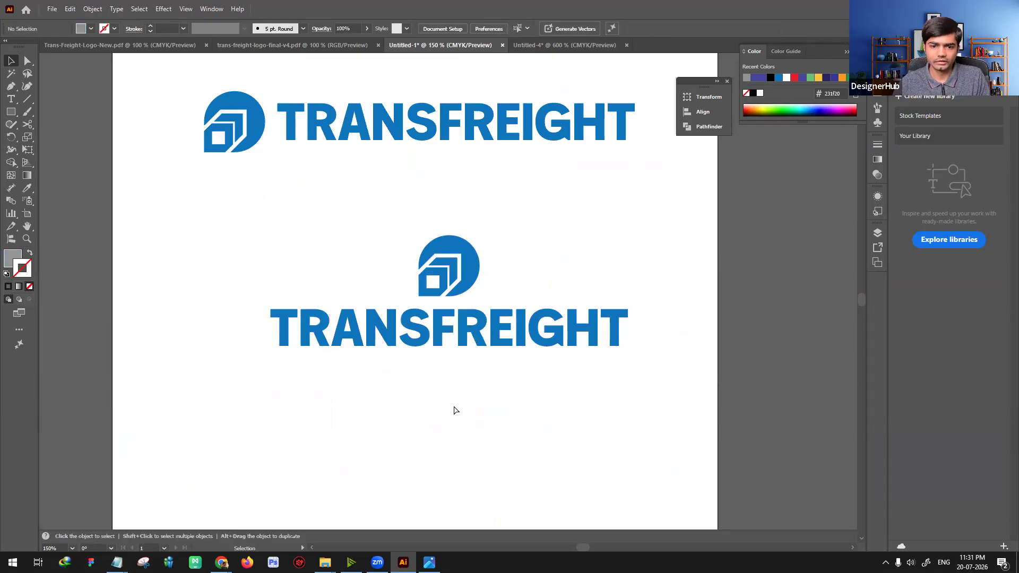
# Step: Move the whole stacked logo to sit roughly centred beneath the plain horizontal logo
pyautogui.hotkey('ctrl', '-')
pyautogui.moveTo(307, 245); pyautogui.dragTo(583, 365)
pyautogui.moveTo(460, 286); pyautogui.dragTo(432, 273)
pyautogui.click(478, 370)
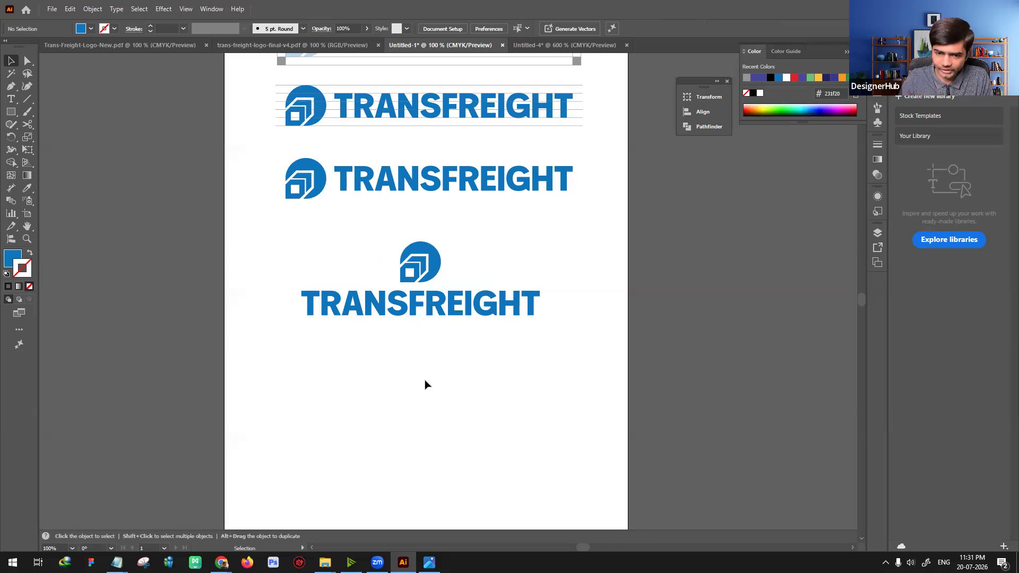
# Step: Duplicate the stacked logo directly below itself
pyautogui.scroll(3, 415, 288)
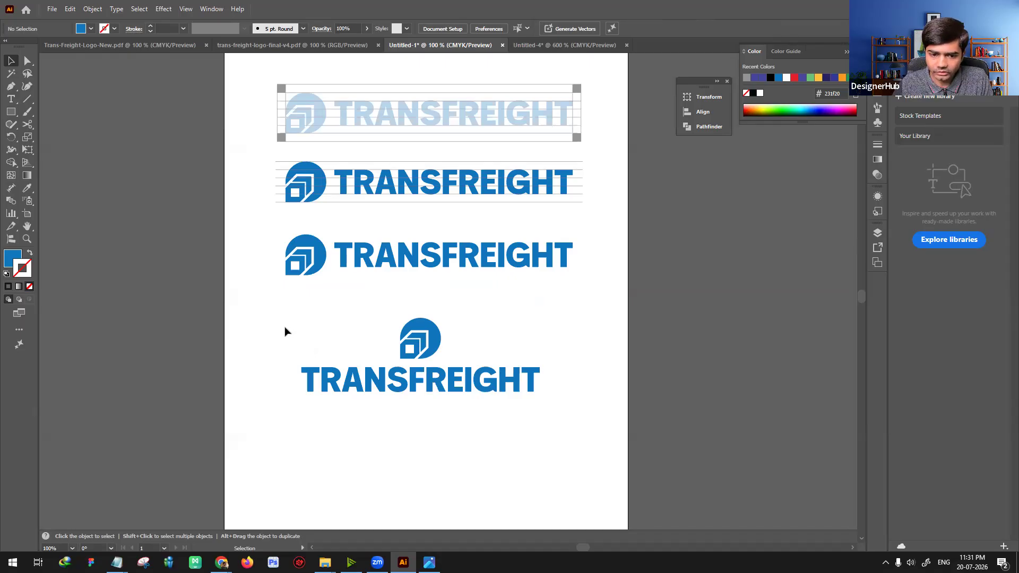
pyautogui.scroll(-2, 452, 382)
pyautogui.moveTo(269, 277); pyautogui.dragTo(541, 387)
pyautogui.moveTo(430, 439); pyautogui.dragTo(435, 430)
pyautogui.click(562, 388)
pyautogui.scroll(7, 563, 386)
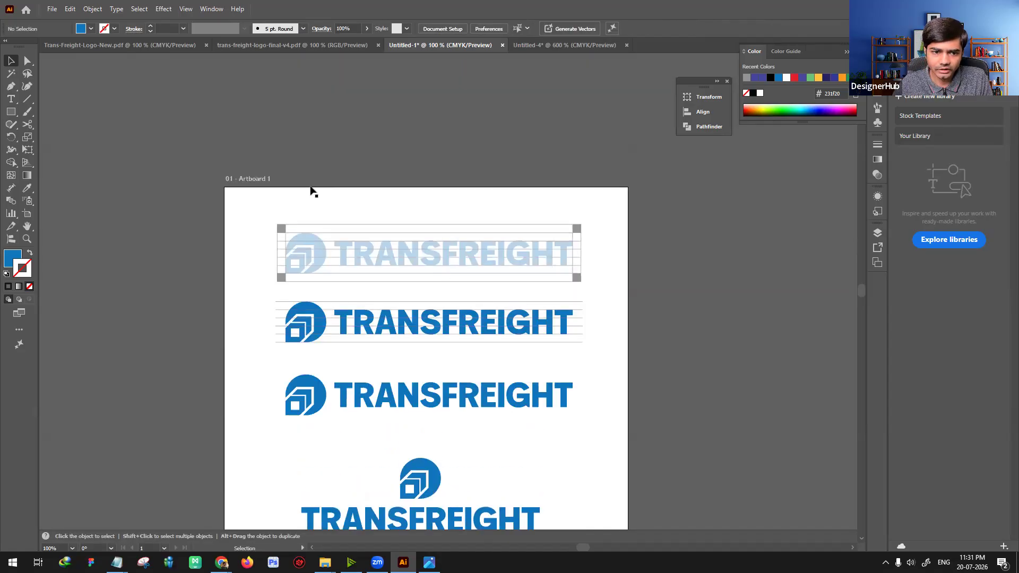
# Step: Delete the duplicate stacked logo
pyautogui.click(388, 279)
pyautogui.scroll(-10, 398, 266)
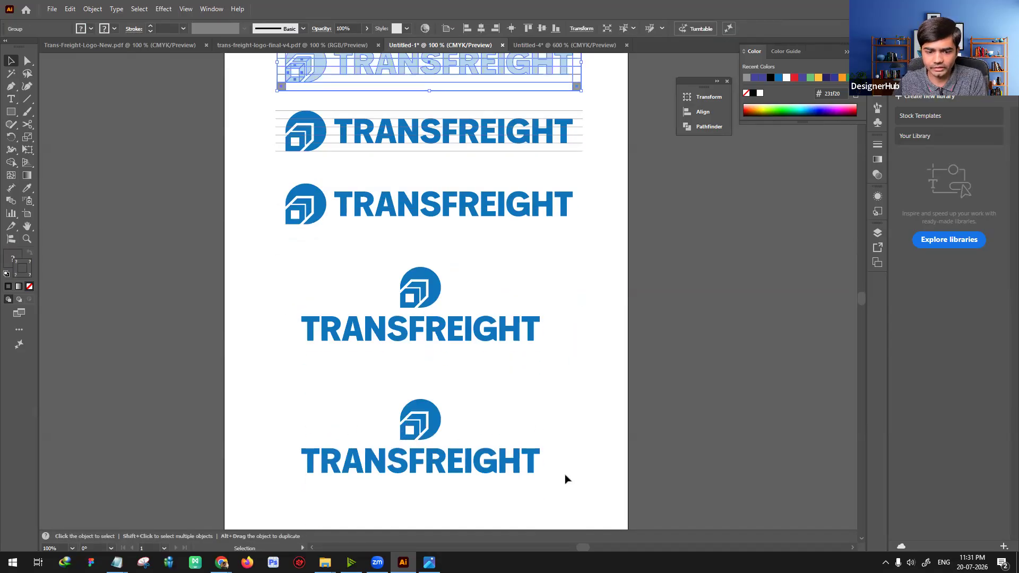
pyautogui.click(476, 462)
pyautogui.press('Delete')
# Step: Duplicate the faded clear-space diagram and place the copy below the stacked logo
pyautogui.scroll(5, 303, 176)
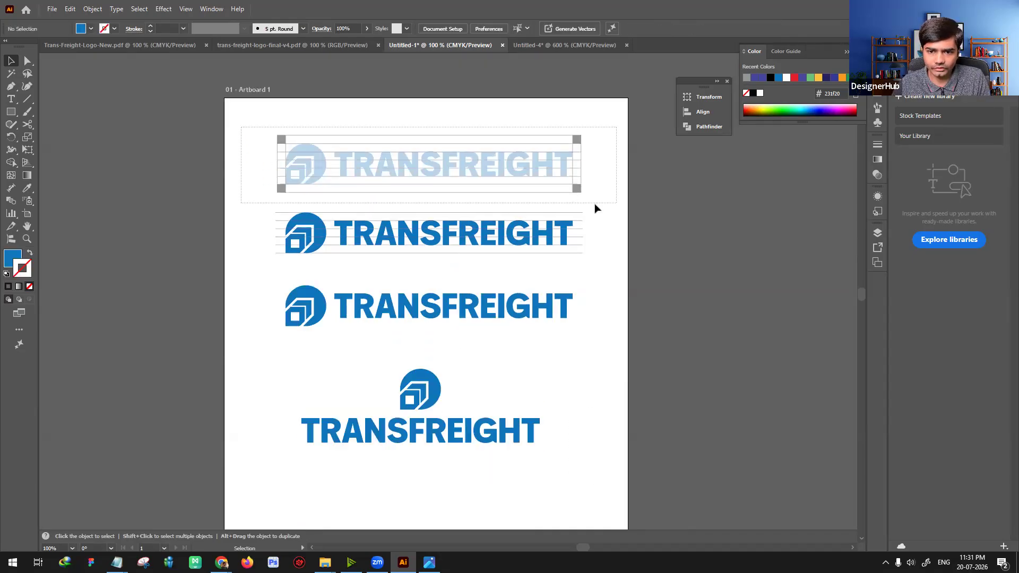
pyautogui.scroll(-2, 503, 139)
pyautogui.moveTo(503, 139); pyautogui.dragTo(498, 489)
pyautogui.scroll(-6, 585, 441)
pyautogui.click(578, 454)
pyautogui.hotkey('ctrl', '+')
pyautogui.hotkey('ctrl', '+')
# Step: Isolate the duplicated diagram's group and copy its four inner horizontal guide lines upward to continue above the logo
pyautogui.moveTo(339, 416); pyautogui.dragTo(413, 299)
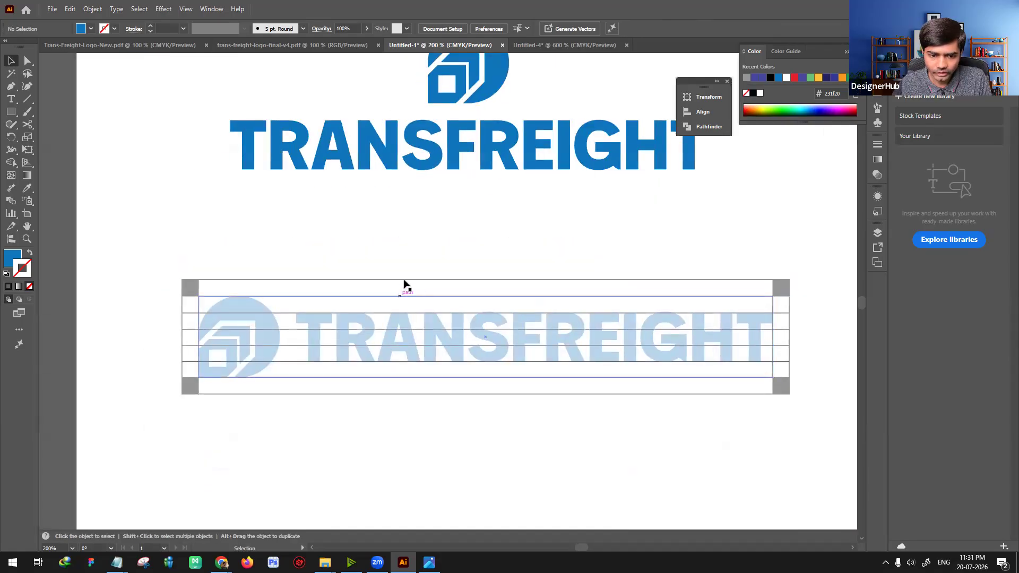
pyautogui.click(404, 283)
pyautogui.doubleClick(403, 283)
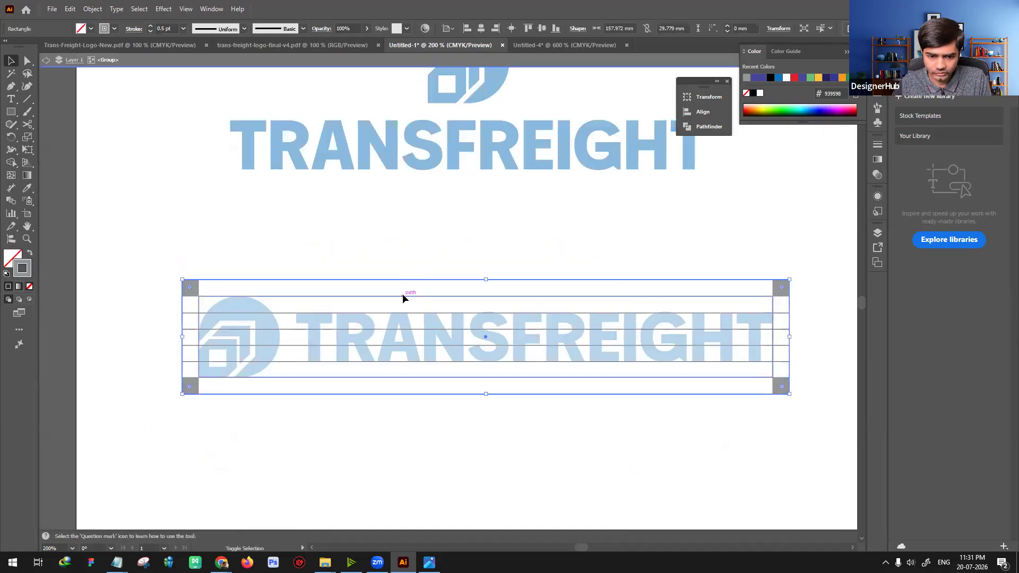
pyautogui.moveTo(418, 329); pyautogui.dragTo(429, 269)
pyautogui.hotkey('ctrl', 'z')
pyautogui.click(446, 475)
pyautogui.click(197, 313)
pyautogui.keyDown('shift'); pyautogui.click(190, 329); pyautogui.keyUp('shift')
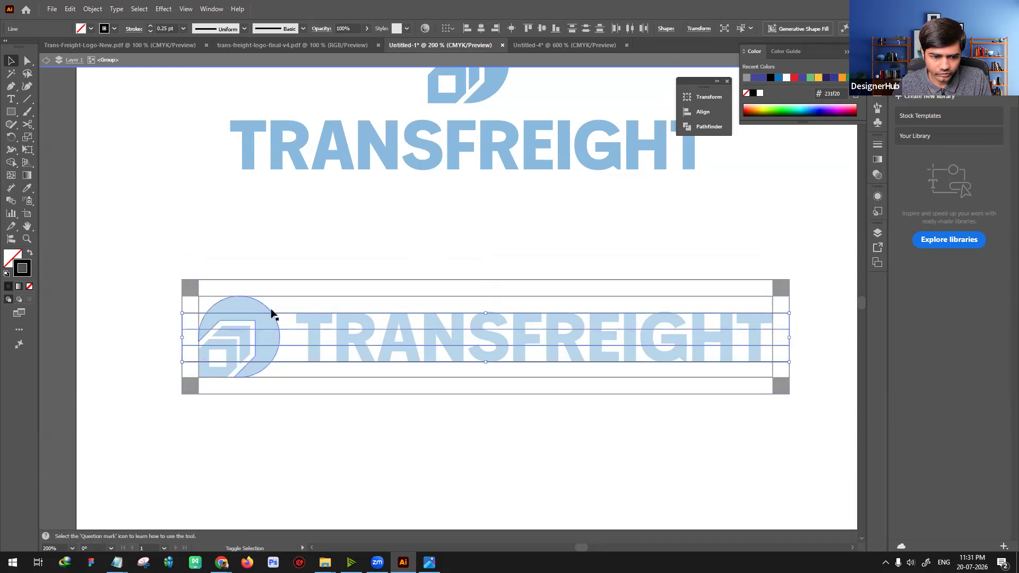
pyautogui.moveTo(280, 314); pyautogui.dragTo(298, 253)
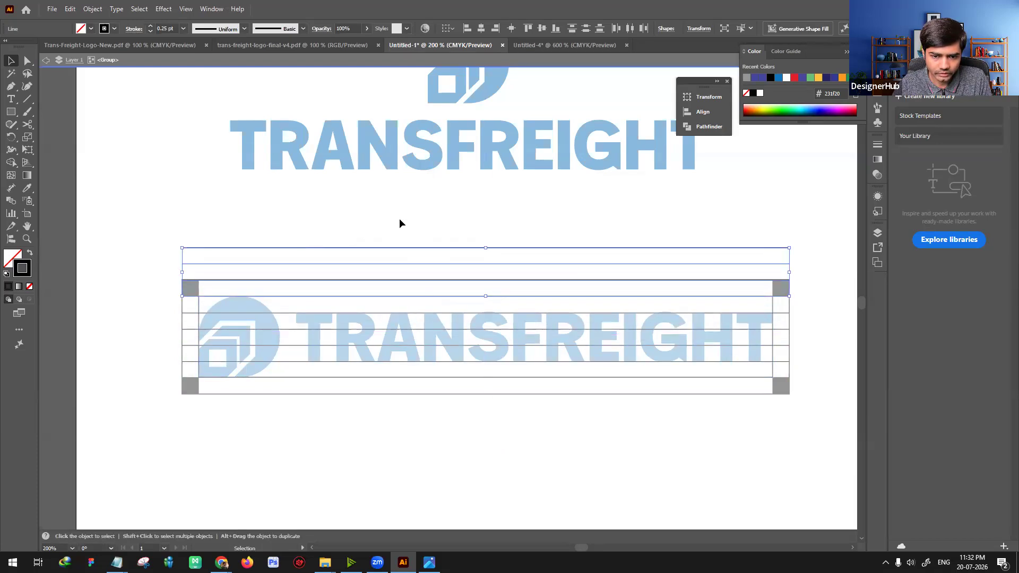
pyautogui.click(399, 221)
# Step: Ungroup the faded logo inside the diagram and move its icon above the TRANSFREIGHT wordmark
pyautogui.click(256, 304)
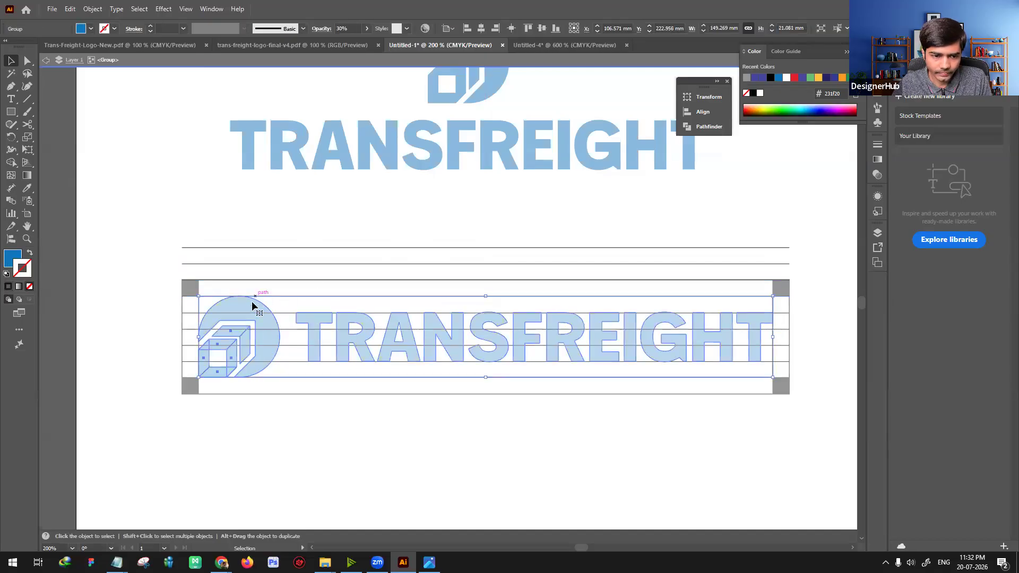
pyautogui.hotkey('ctrl', 'shift', 'g')
pyautogui.click(314, 424)
pyautogui.moveTo(249, 317); pyautogui.dragTo(491, 236)
pyautogui.click(289, 230)
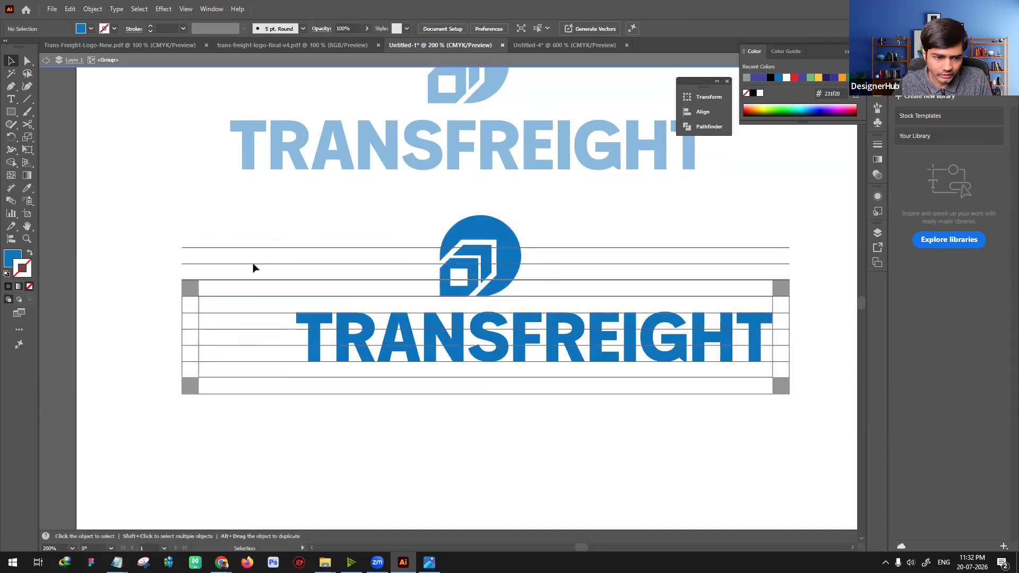
# Step: Duplicate horizontal guide lines further upward so they extend above the icon
pyautogui.moveTo(255, 285); pyautogui.dragTo(283, 269)
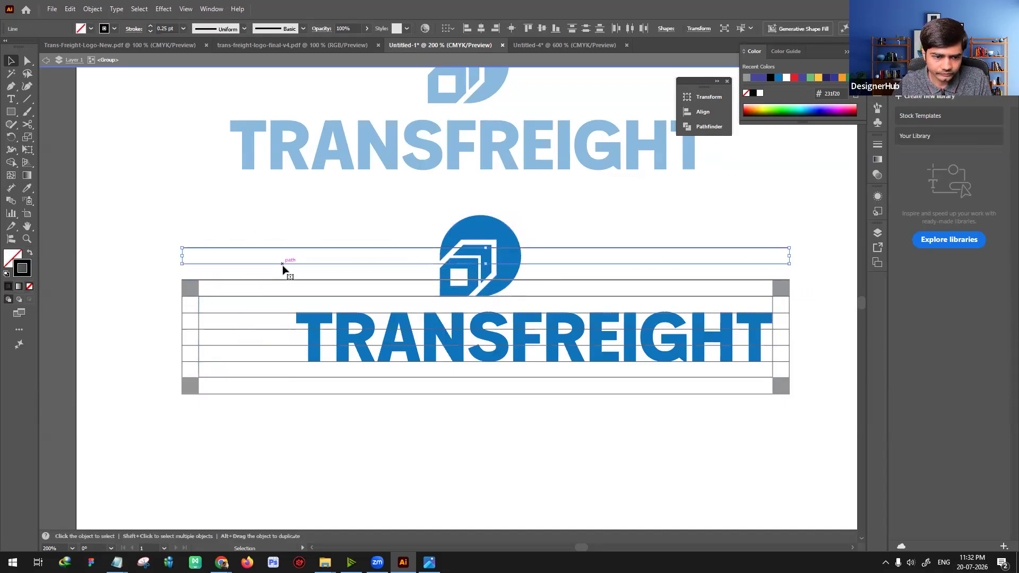
pyautogui.keyDown('shift'); pyautogui.click(261, 289); pyautogui.keyUp('shift')
pyautogui.click(234, 313)
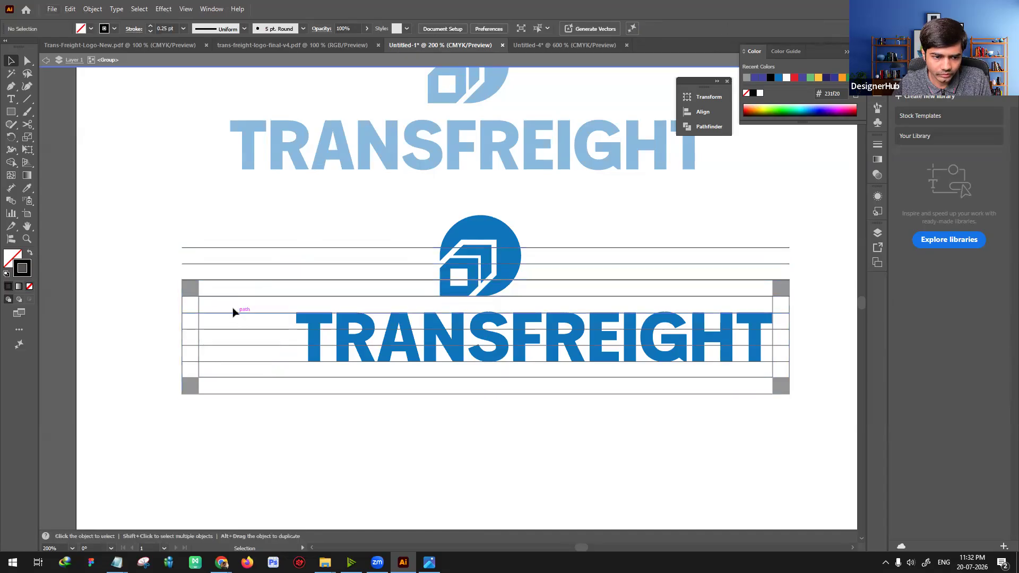
pyautogui.moveTo(259, 340); pyautogui.dragTo(275, 203)
pyautogui.click(678, 418)
pyautogui.scroll(2, 687, 244)
pyautogui.hscroll(2, 687, 244)
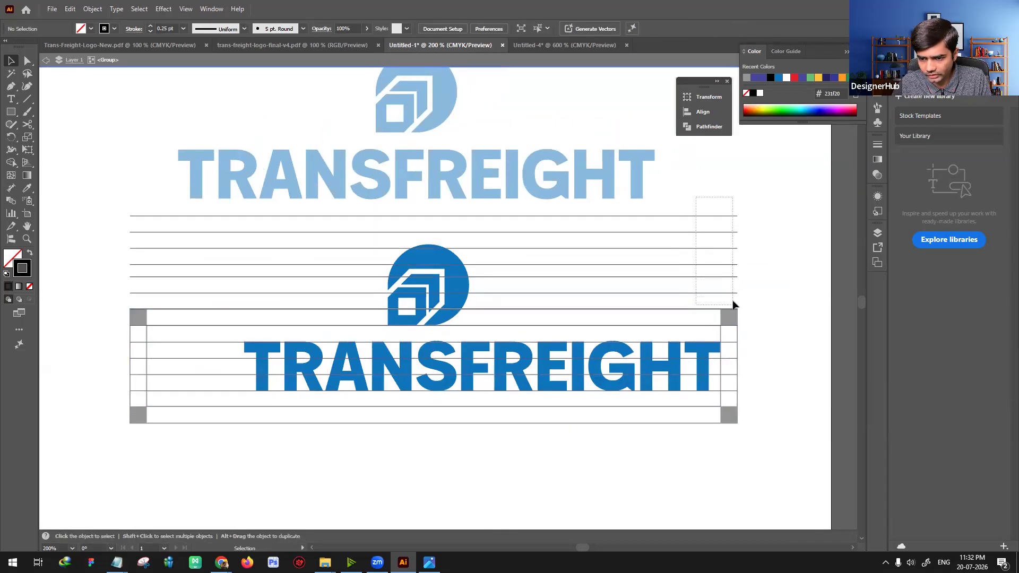
# Step: Try to distribute the upper guide lines vertically together with the outer frame
pyautogui.moveTo(673, 322); pyautogui.dragTo(672, 321)
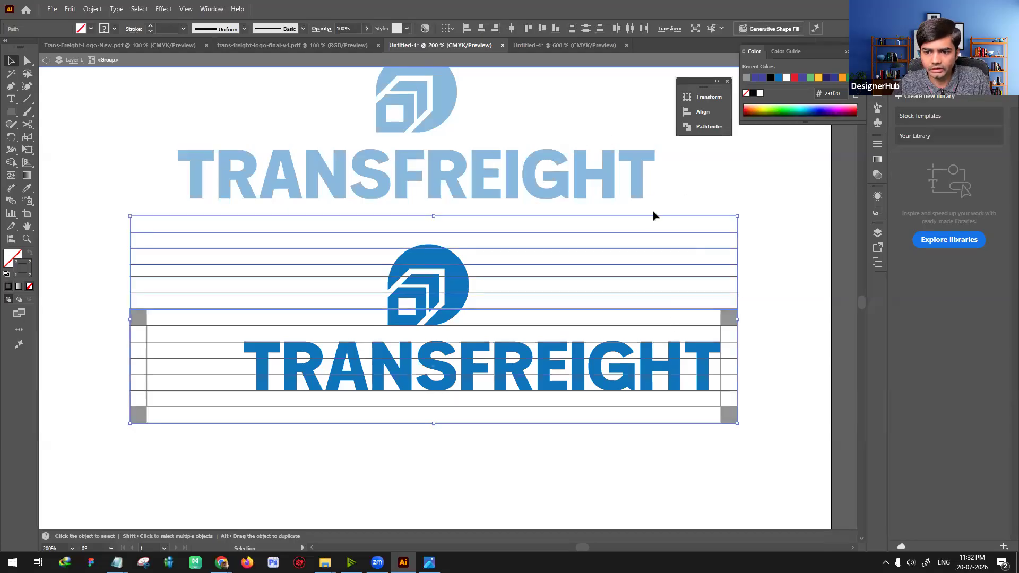
pyautogui.click(586, 30)
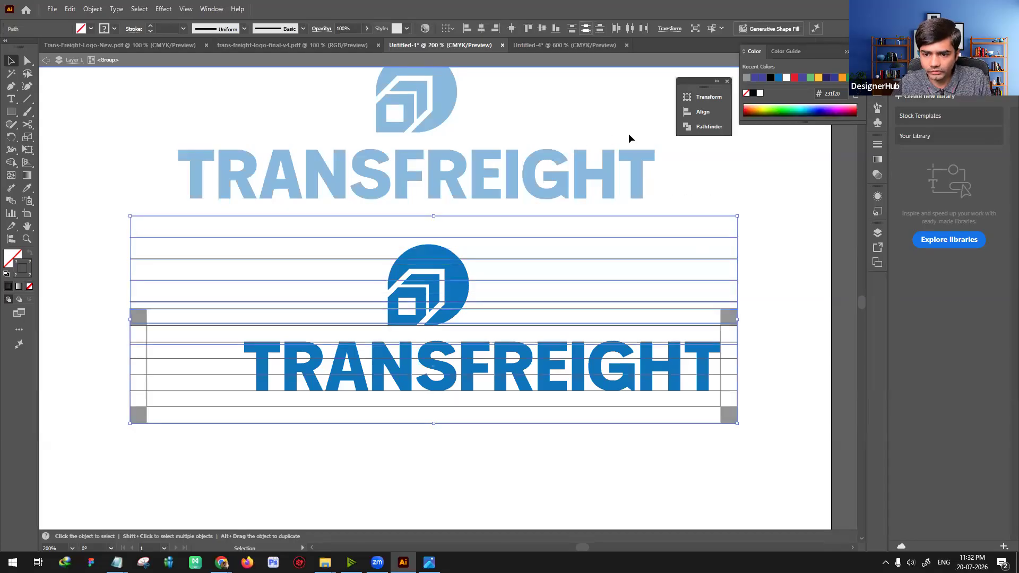
pyautogui.hotkey('ctrl', 'z')
# Step: Select only the guide lines above the frame and distribute them evenly in the vertical direction
pyautogui.click(699, 304)
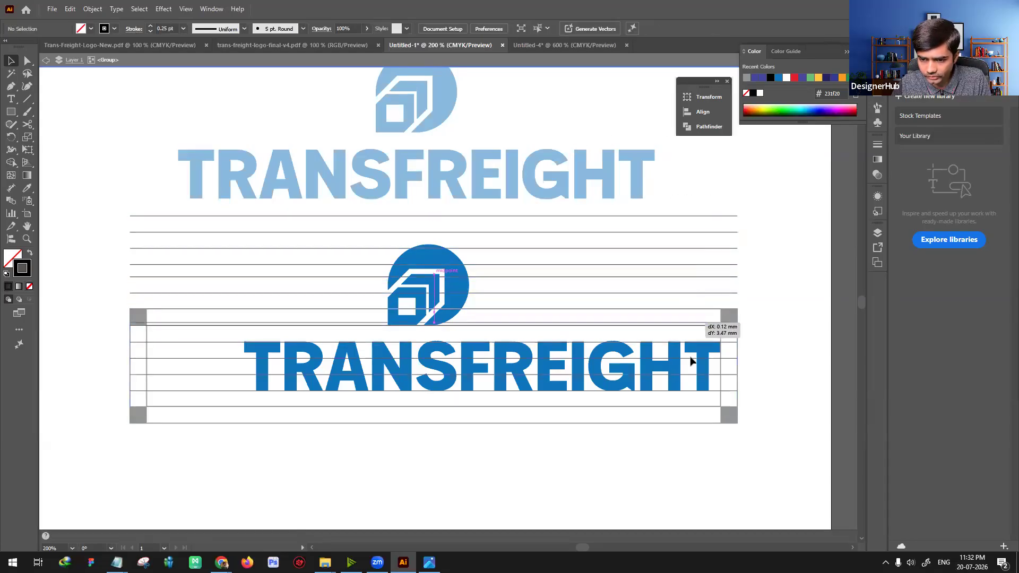
pyautogui.click(726, 309)
pyautogui.moveTo(750, 301); pyautogui.dragTo(705, 210)
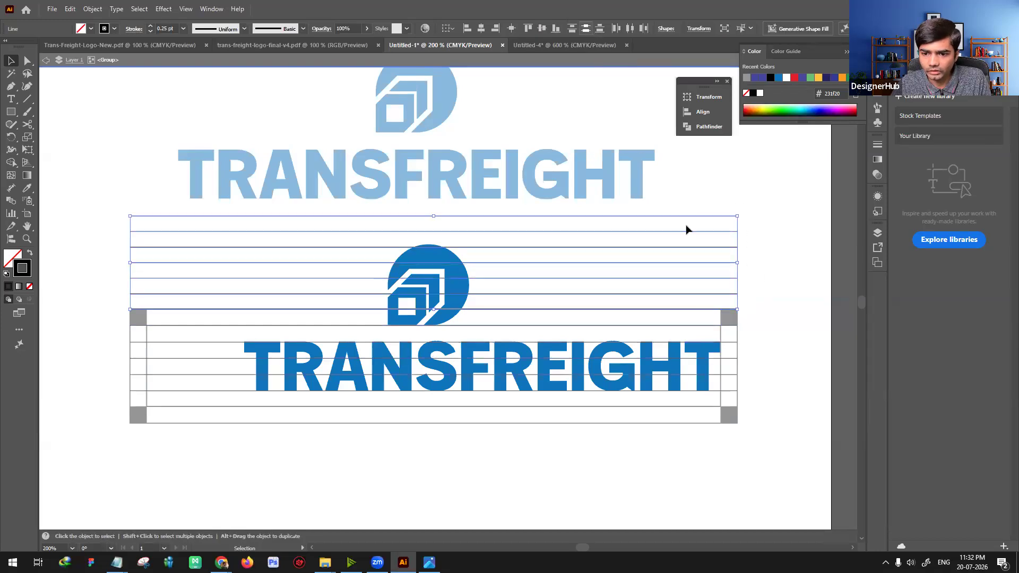
pyautogui.click(726, 270)
# Step: Shift the icon sideways over the wordmark and enlarge it proportionally to about 28.5 mm, reaching the topmost guide line
pyautogui.moveTo(459, 284); pyautogui.dragTo(484, 285)
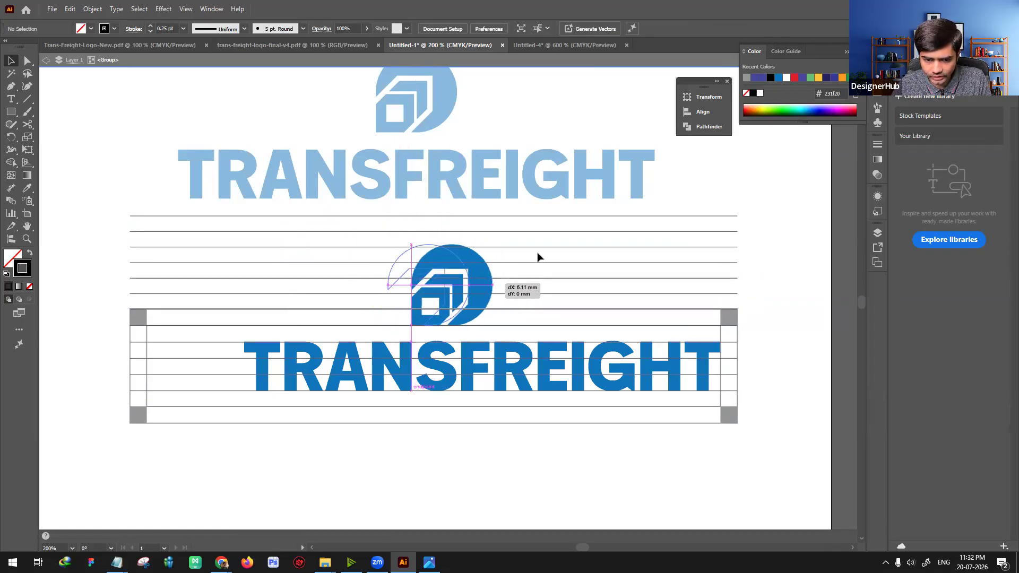
pyautogui.moveTo(493, 245); pyautogui.dragTo(521, 216)
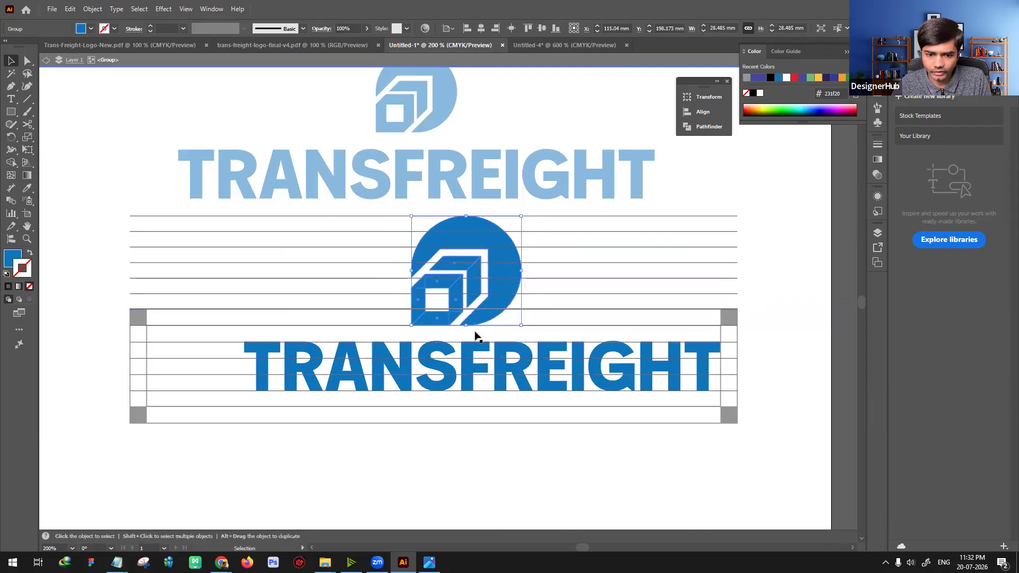
# Step: Try to move the enlarged icon and wordmark down away from the guide lines
pyautogui.keyDown('shift'); pyautogui.click(464, 364); pyautogui.keyUp('shift')
pyautogui.hotkey('ctrl', '-')
pyautogui.hotkey('ctrl', '-')
pyautogui.hotkey('ctrl', '-')
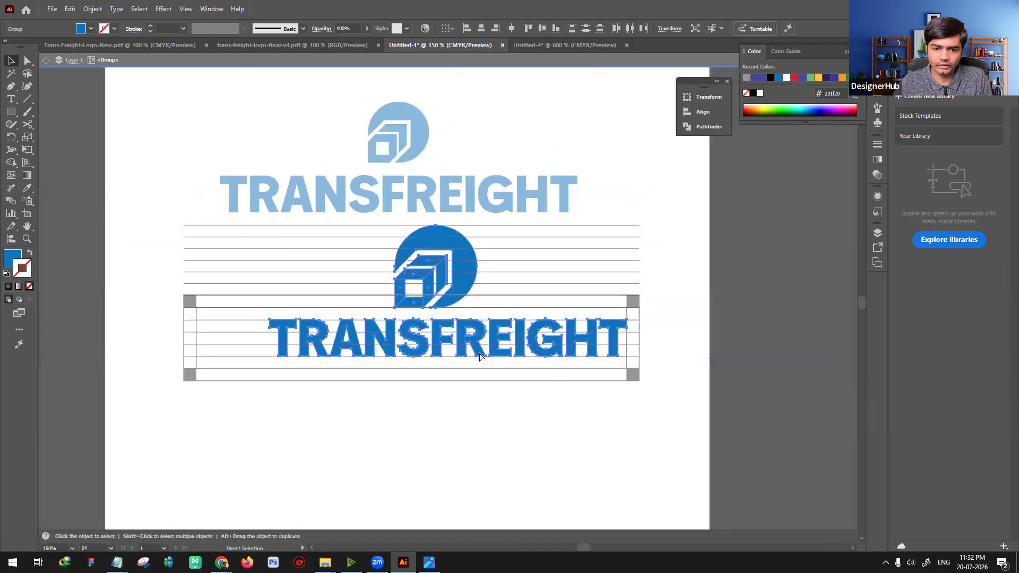
pyautogui.moveTo(431, 267); pyautogui.dragTo(474, 362)
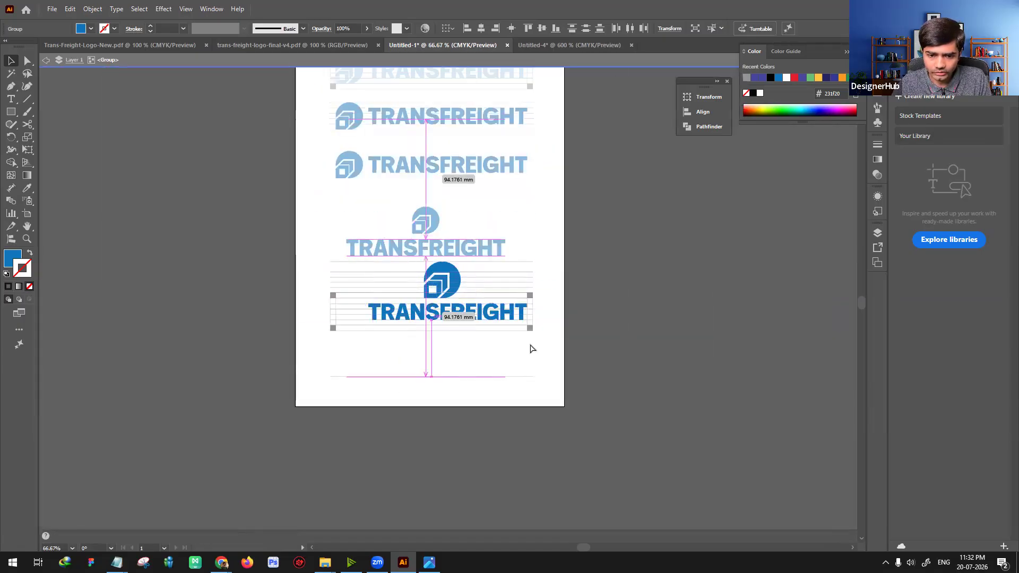
pyautogui.hotkey('ctrl', 'z')
pyautogui.hotkey('ctrl', 'z')
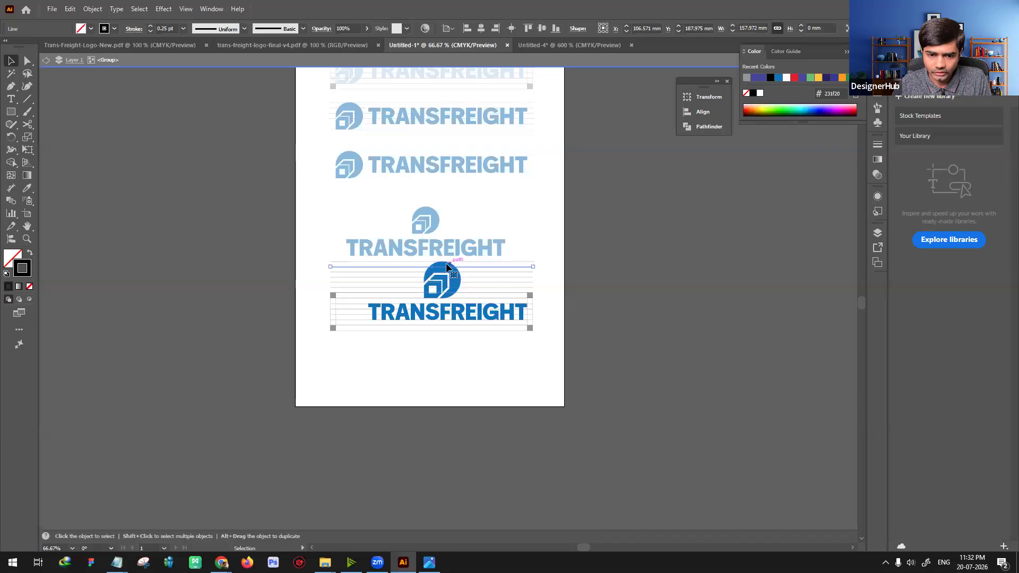
# Step: Duplicate the stacked icon and wordmark below the guide-line diagram and centre the copy horizontally on the artboard
pyautogui.click(444, 271)
pyautogui.keyDown('shift'); pyautogui.click(455, 314); pyautogui.keyUp('shift')
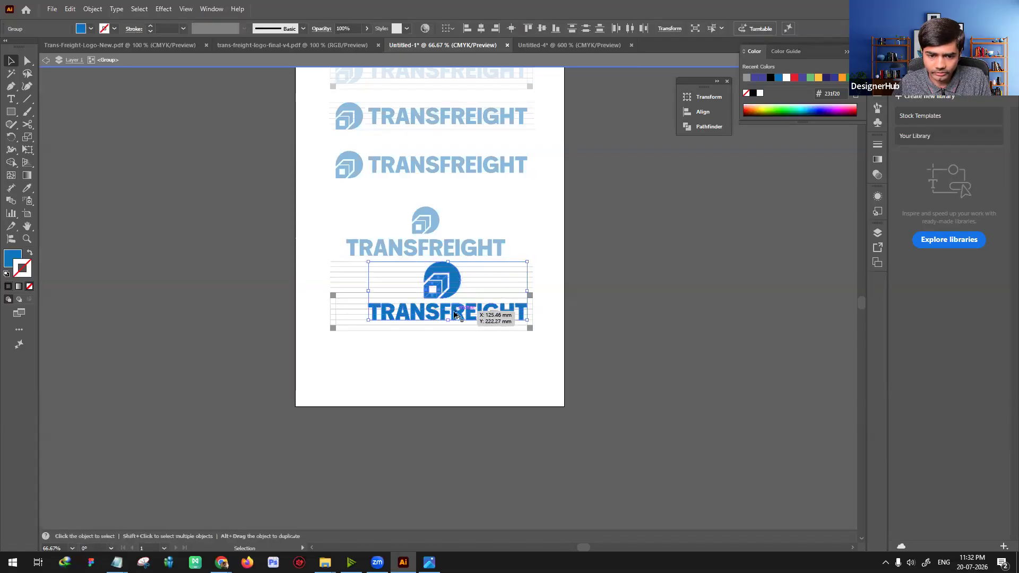
pyautogui.moveTo(430, 392); pyautogui.dragTo(433, 395)
pyautogui.hotkey('ctrl', '=')
pyautogui.hotkey('ctrl', '=')
pyautogui.hotkey('ctrl', '=')
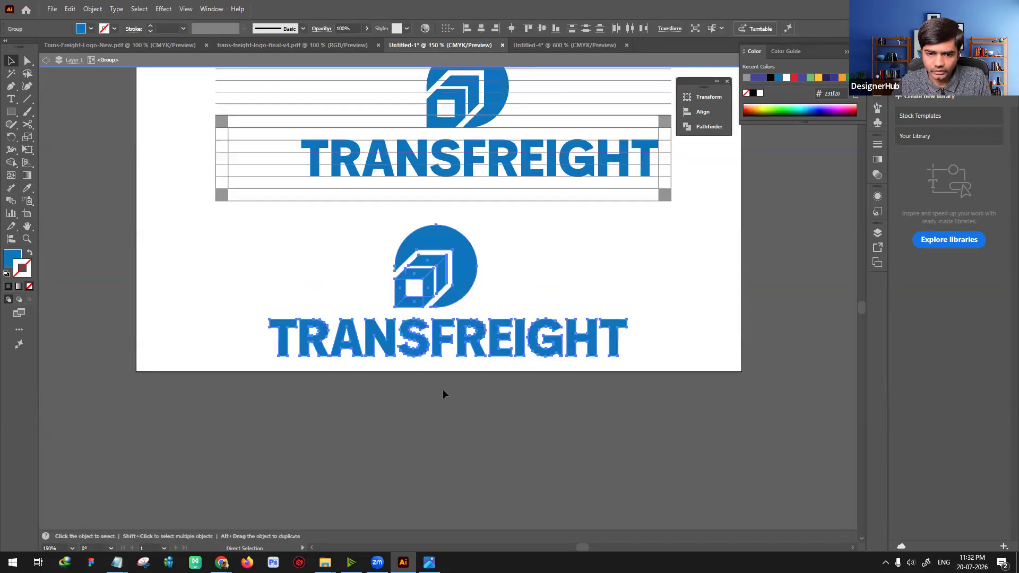
pyautogui.click(481, 28)
pyautogui.click(719, 281)
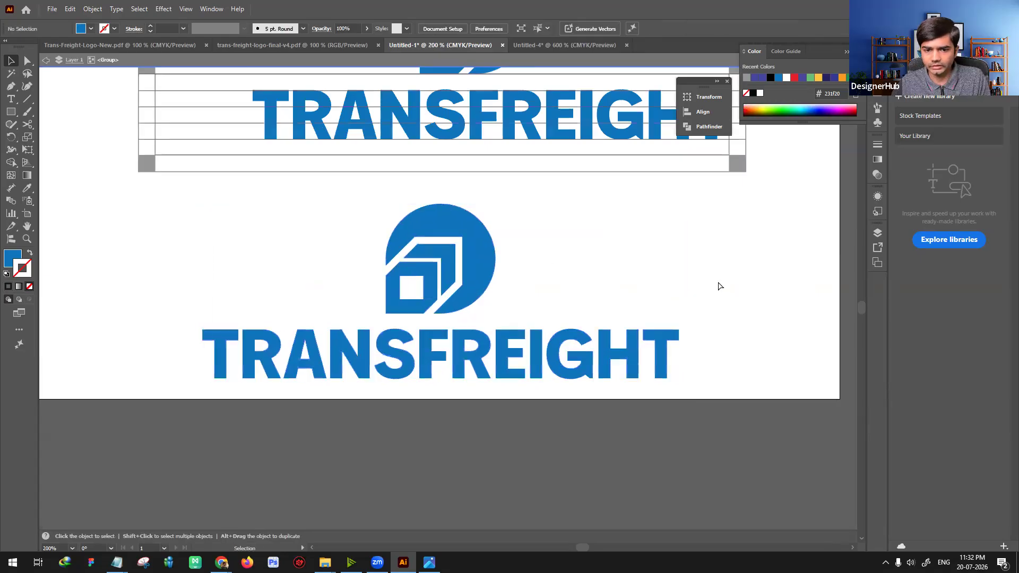
# Step: Move the guide-line diagram with its stacked logo sideways off the artboard
pyautogui.hotkey('ctrl', '-')
pyautogui.hotkey('ctrl', '-')
pyautogui.hotkey('ctrl', '-')
pyautogui.scroll(2, 530, 244)
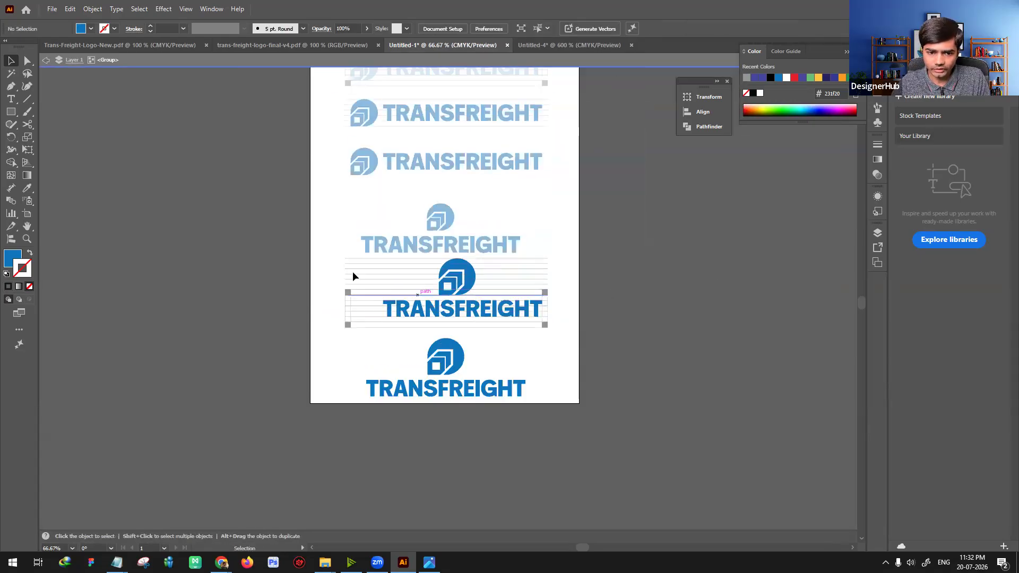
pyautogui.moveTo(467, 273); pyautogui.dragTo(236, 267)
# Step: Take the clean stacked logo copy out of the diagram group and place it on the artboard below the smaller stacked logo
pyautogui.keyDown('shift'); pyautogui.click(457, 366); pyautogui.keyUp('shift')
pyautogui.moveTo(457, 366)
pyautogui.mouseDown()
pyautogui.moveTo(459, 343)
pyautogui.moveTo(449, 358)
pyautogui.mouseUp()
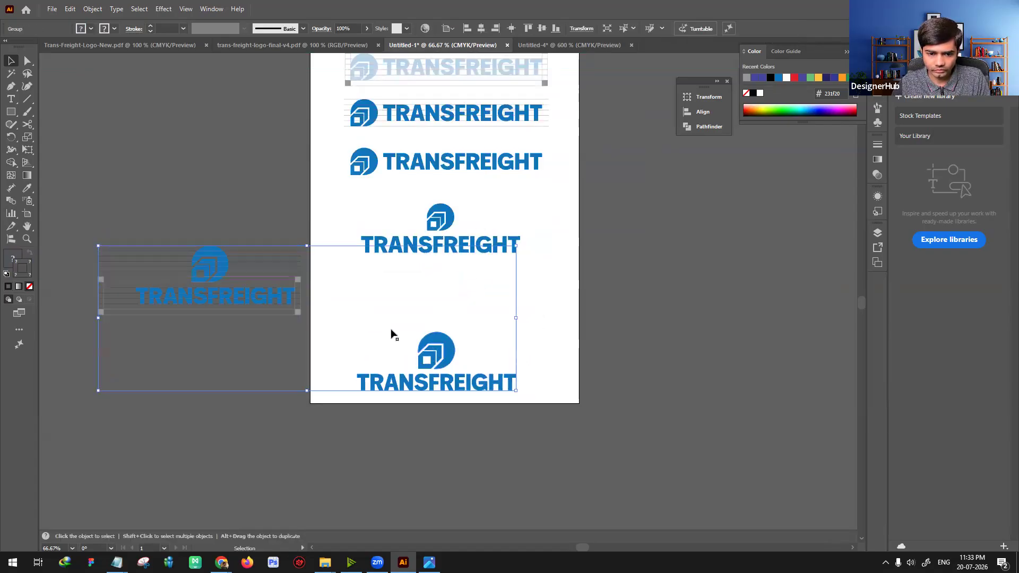
pyautogui.doubleClick(449, 360)
pyautogui.doubleClick(600, 349)
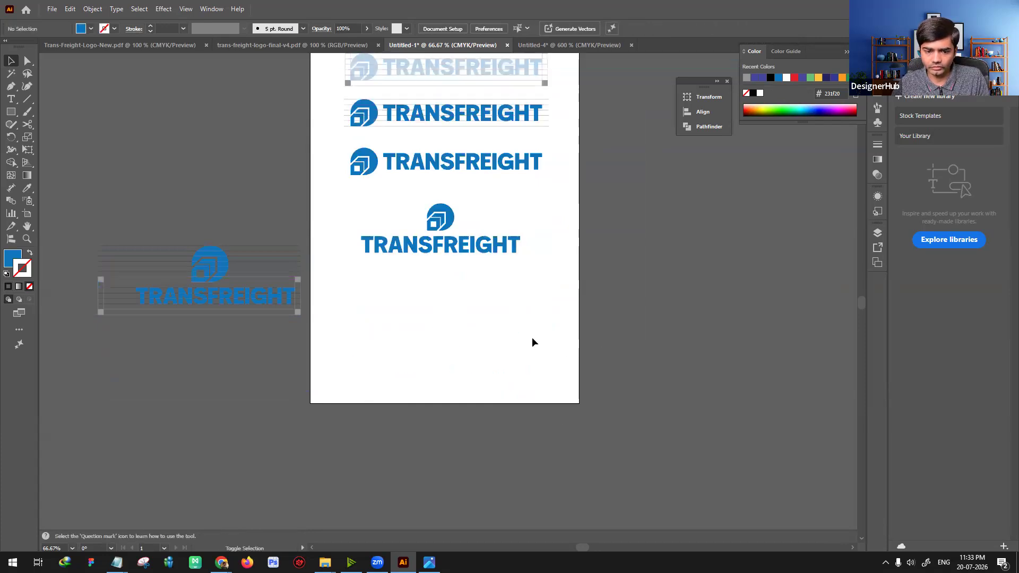
pyautogui.moveTo(445, 357); pyautogui.dragTo(452, 305)
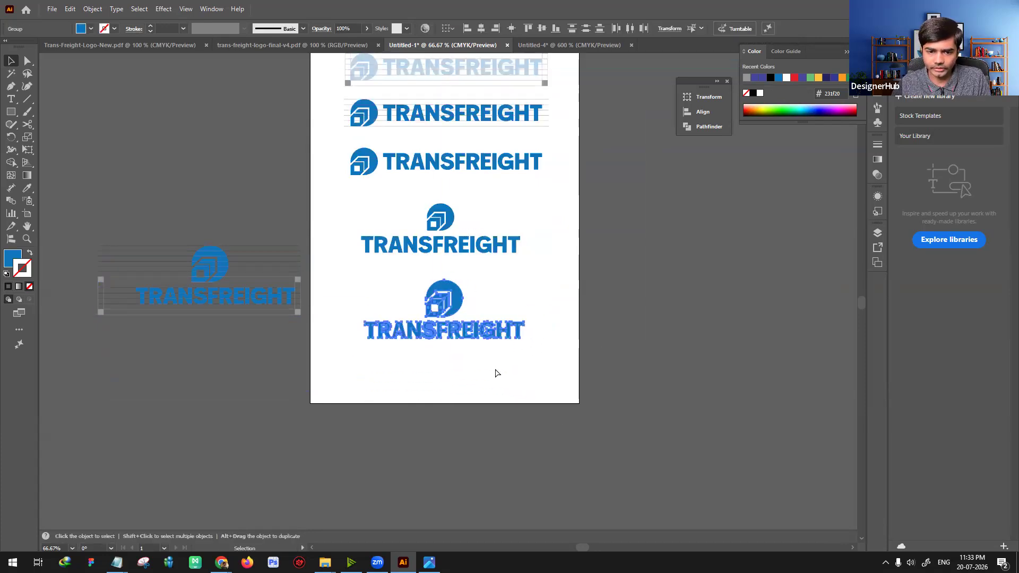
pyautogui.click(496, 373)
pyautogui.hotkey('ctrl', '+')
pyautogui.moveTo(475, 418); pyautogui.dragTo(460, 458)
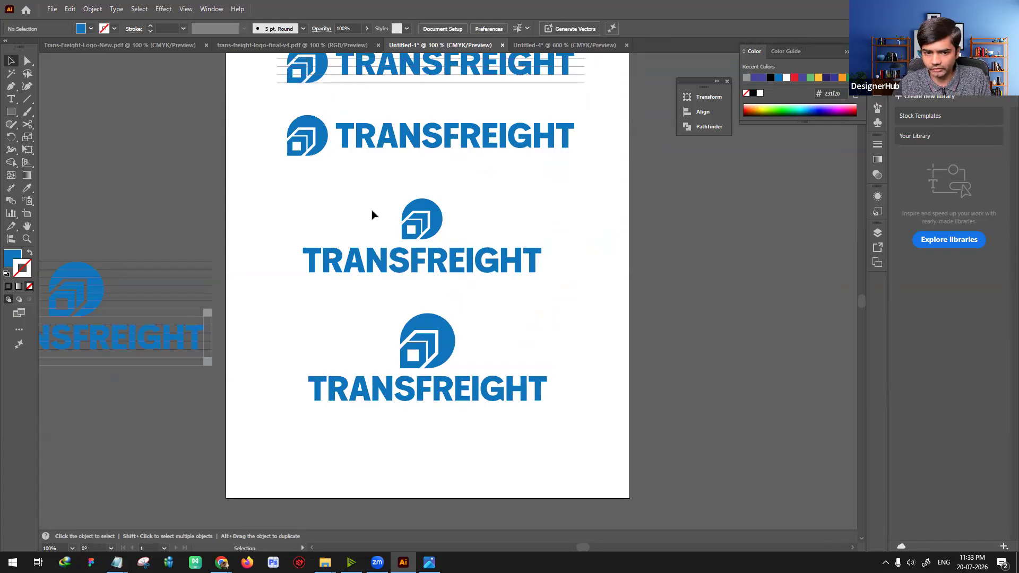
# Step: Select only the icon of the lower stacked logo and turn on the bounding box display
pyautogui.click(520, 280)
pyautogui.click(593, 371)
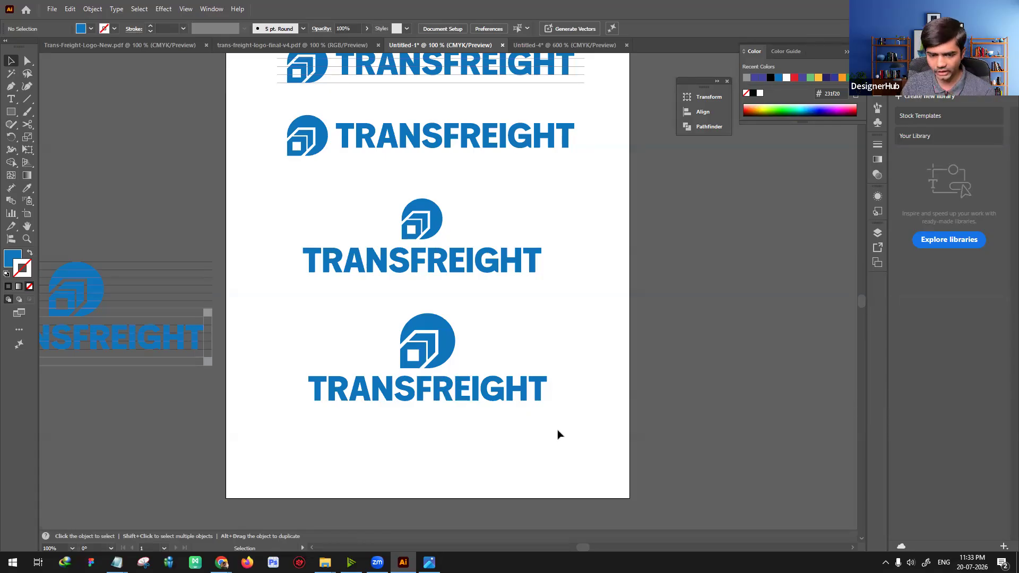
pyautogui.moveTo(562, 424); pyautogui.dragTo(309, 317)
pyautogui.scroll(-2, 517, 409)
pyautogui.click(516, 409)
pyautogui.click(452, 302)
pyautogui.scroll(3, 531, 318)
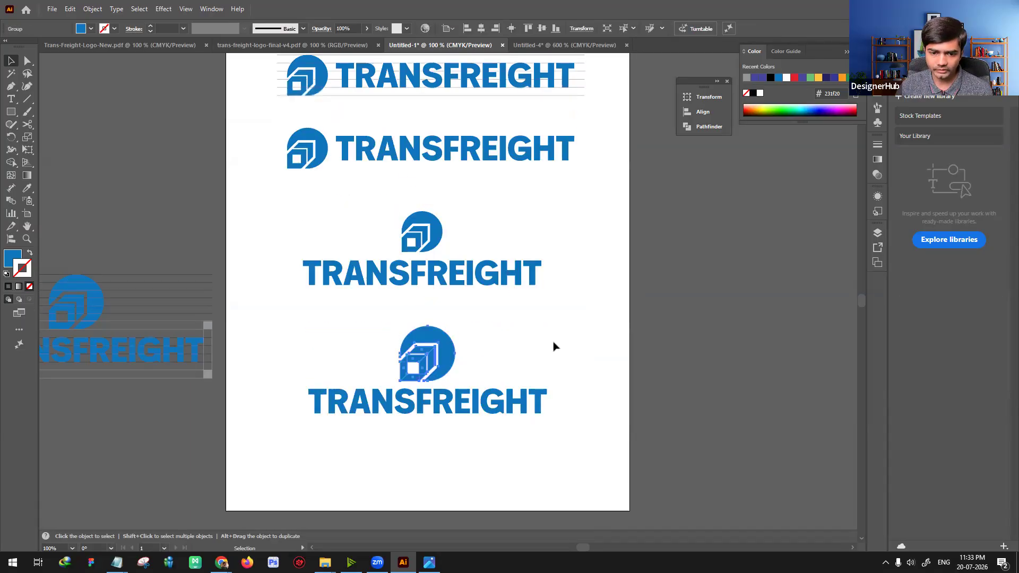
pyautogui.scroll(-2, 451, 307)
pyautogui.click(582, 298)
pyautogui.click(446, 314)
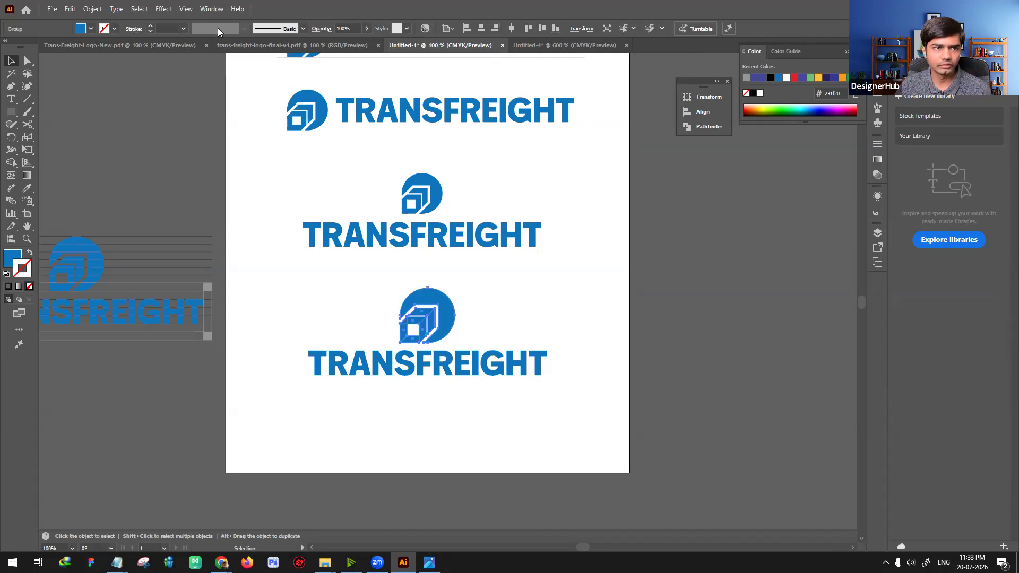
pyautogui.click(185, 9)
pyautogui.click(223, 257)
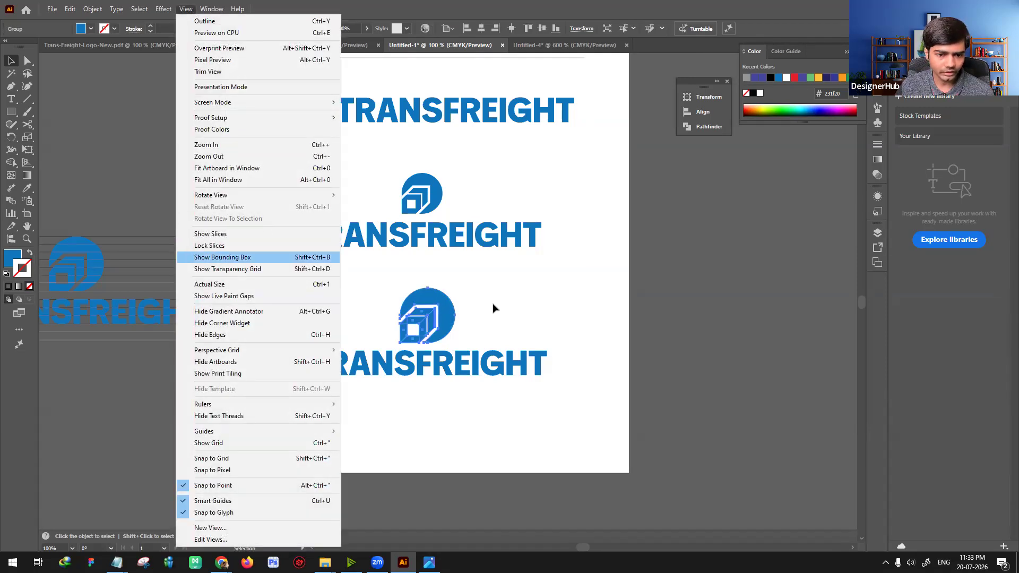
# Step: Enlarge the icon proportionally to well over twice its size, keeping it directly above the lower wordmark
pyautogui.moveTo(578, 206); pyautogui.dragTo(578, 205)
pyautogui.moveTo(521, 277); pyautogui.dragTo(518, 336)
pyautogui.click(437, 421)
pyautogui.click(614, 364)
pyautogui.moveTo(558, 433); pyautogui.dragTo(587, 384)
pyautogui.scroll(2, 589, 390)
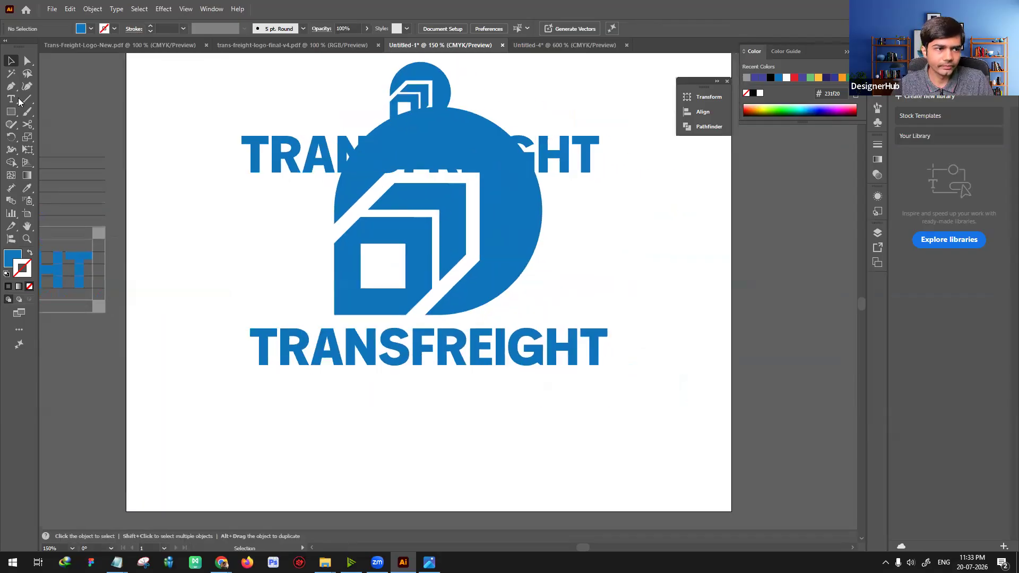
# Step: Show the rulers and switch the document's measurement units to pixels, keeping the lower wordmark selected
pyautogui.click(297, 347)
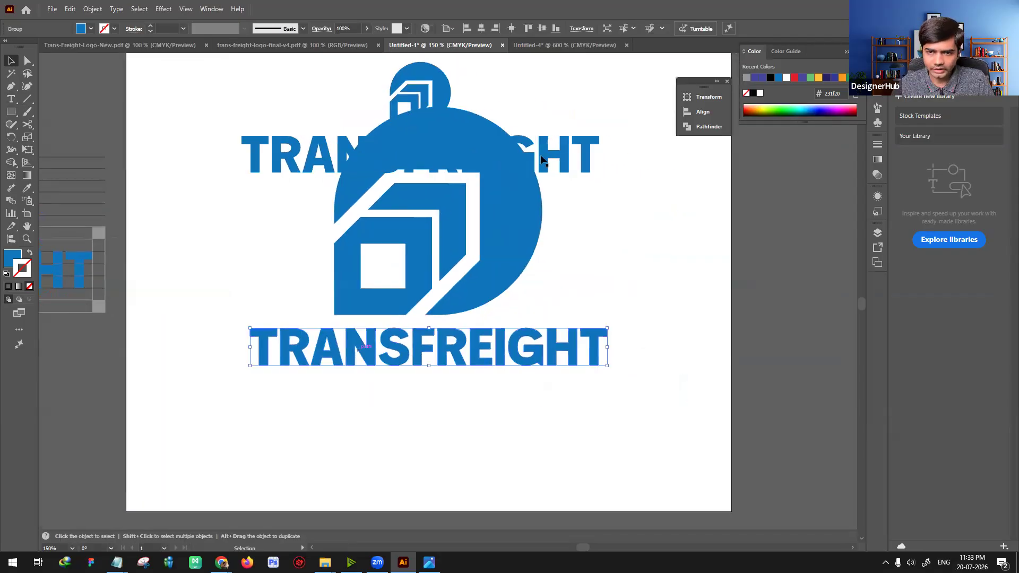
pyautogui.click(580, 29)
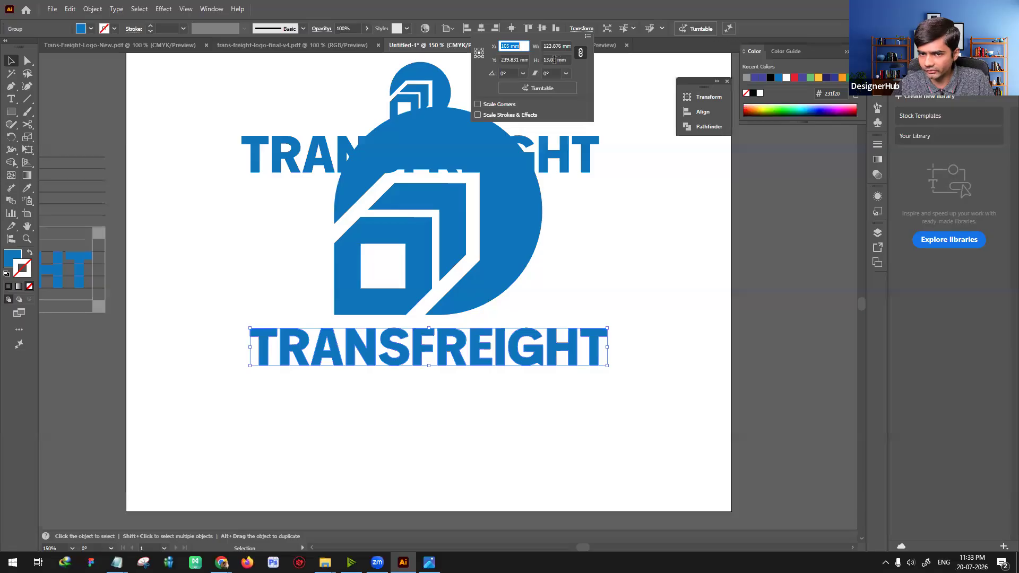
pyautogui.press('Escape')
pyautogui.press('a')
pyautogui.hotkey('ctrl', 'r')
pyautogui.rightClick(320, 63)
pyautogui.click(350, 64)
pyautogui.press('v')
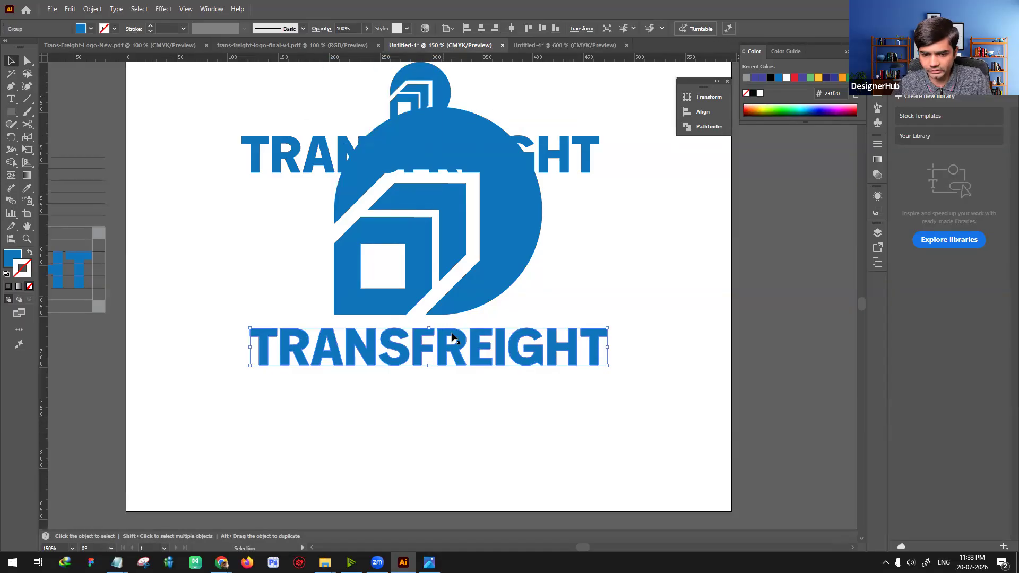
# Step: Set the height of the lower wordmark and of its icon to 38 px each, scaling both proportionally
pyautogui.click(581, 28)
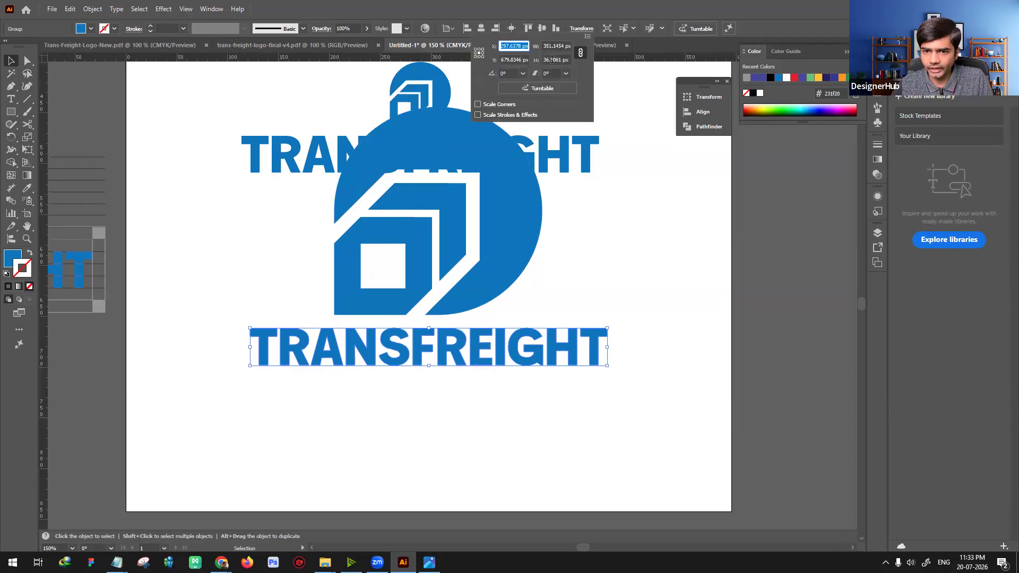
pyautogui.click(550, 59)
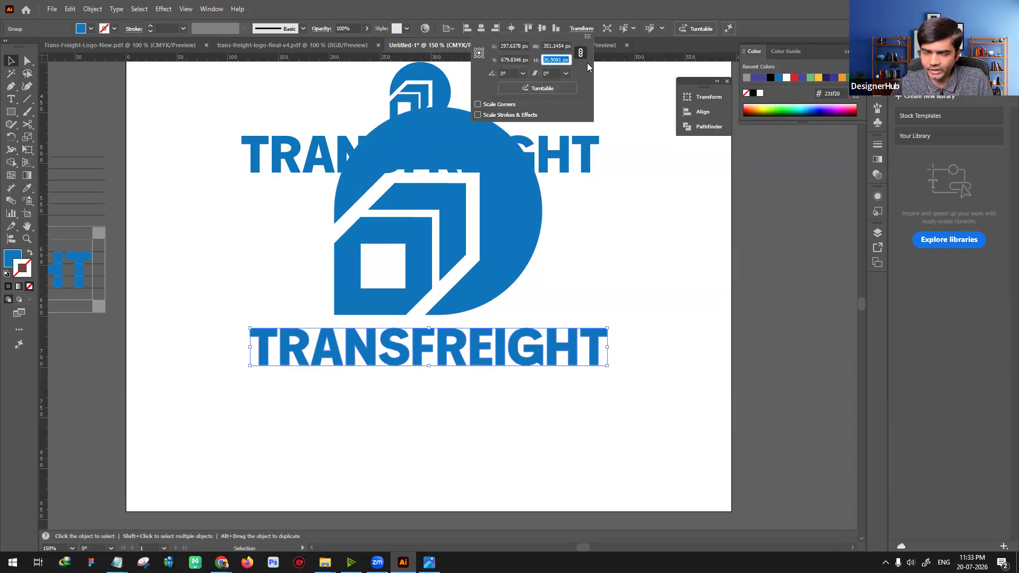
pyautogui.write('38')
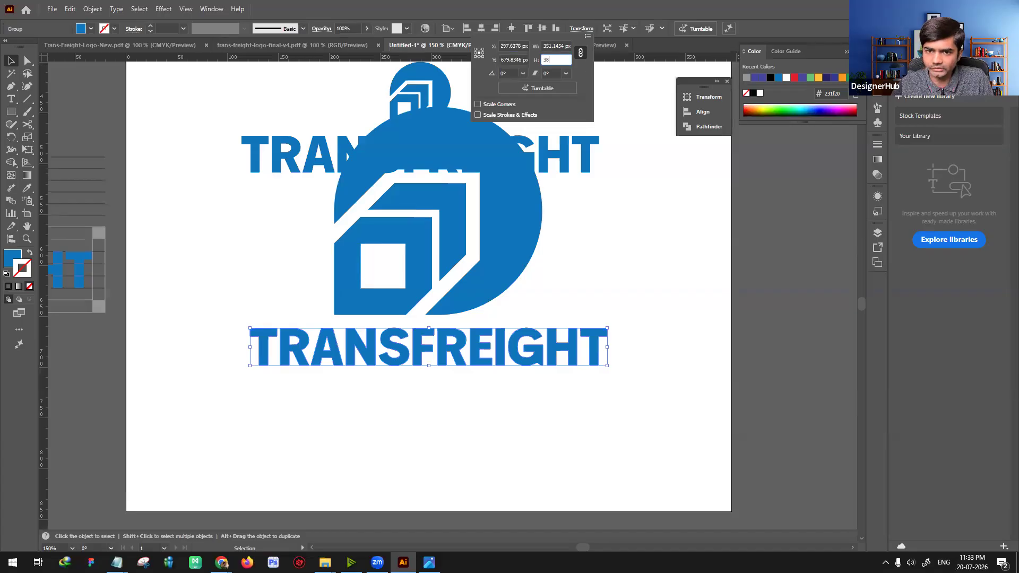
pyautogui.press('Return')
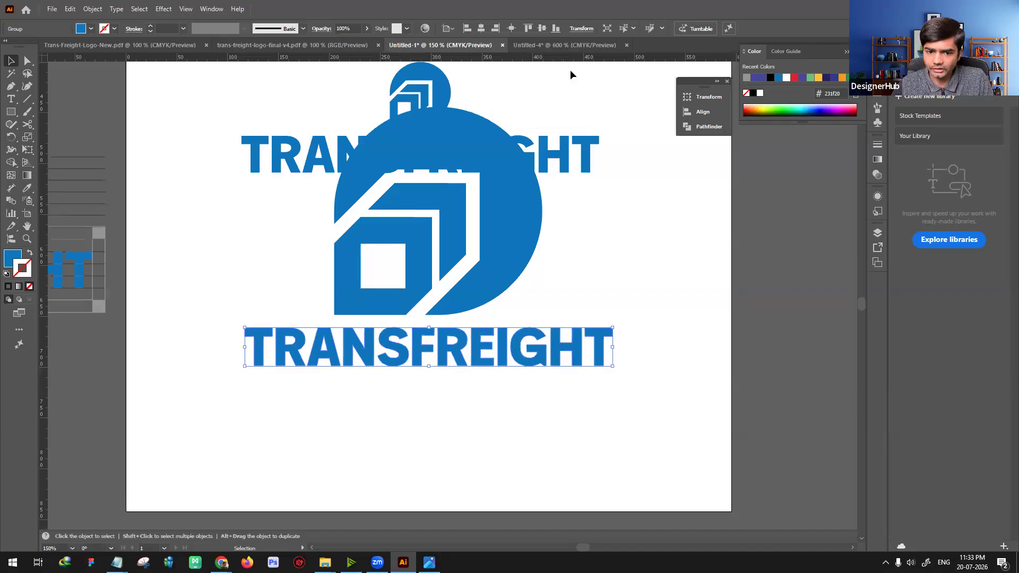
pyautogui.click(522, 222)
pyautogui.click(581, 28)
pyautogui.doubleClick(548, 59)
pyautogui.write('38')
pyautogui.press('Return')
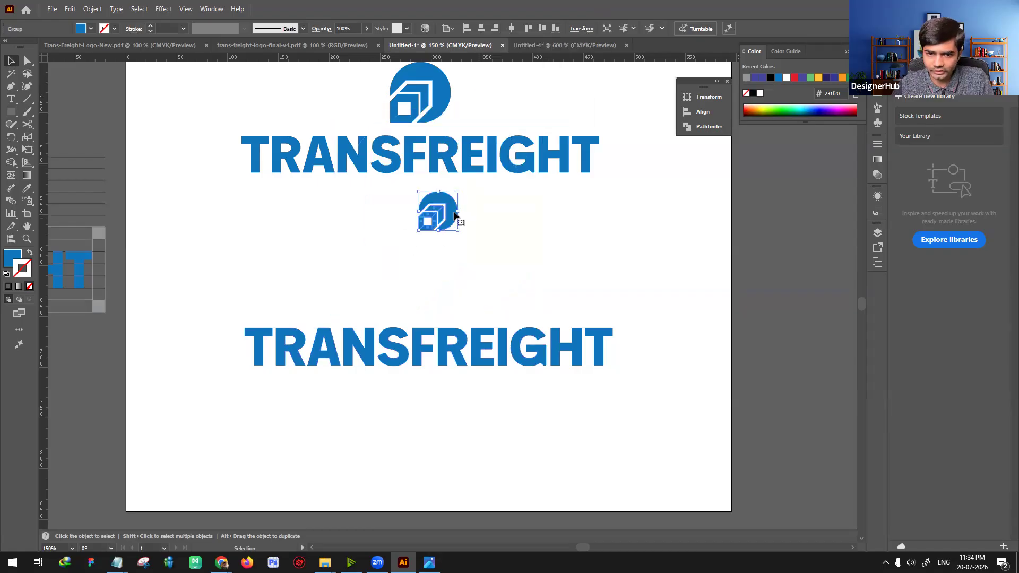
# Step: Arrange the icon in front of the wordmark at the same level to form a horizontal logo below the stacked one
pyautogui.moveTo(451, 217); pyautogui.dragTo(446, 263)
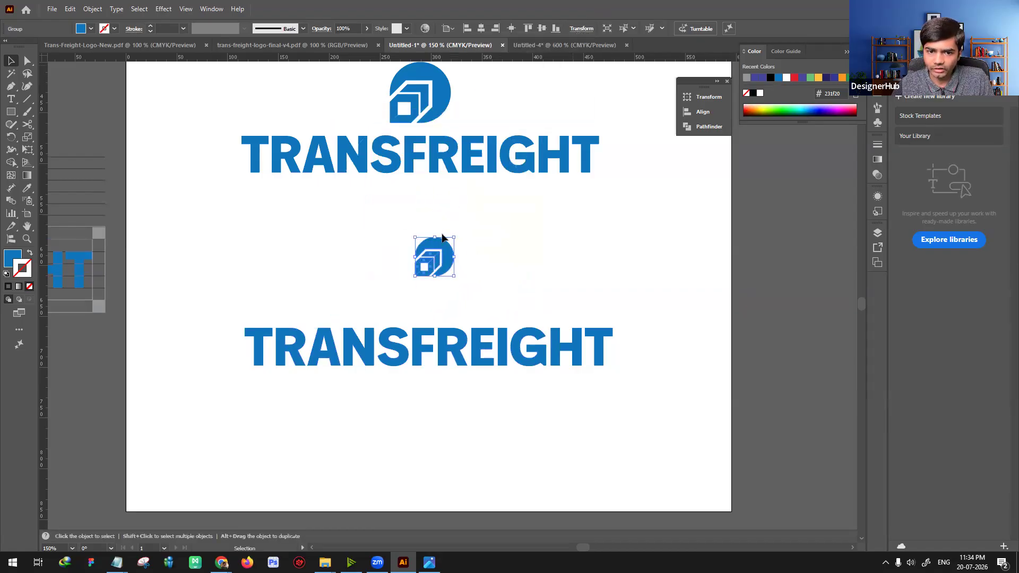
pyautogui.moveTo(416, 355); pyautogui.dragTo(464, 355)
pyautogui.moveTo(440, 255); pyautogui.dragTo(284, 314)
pyautogui.moveTo(365, 304); pyautogui.dragTo(354, 241)
pyautogui.moveTo(281, 312); pyautogui.dragTo(298, 271)
pyautogui.keyDown('shift'); pyautogui.click(335, 264); pyautogui.keyUp('shift')
# Step: Scale the icon proportionally to a height of 38*1.618 px and shift it away from the wordmark to leave a gap
pyautogui.click(267, 257)
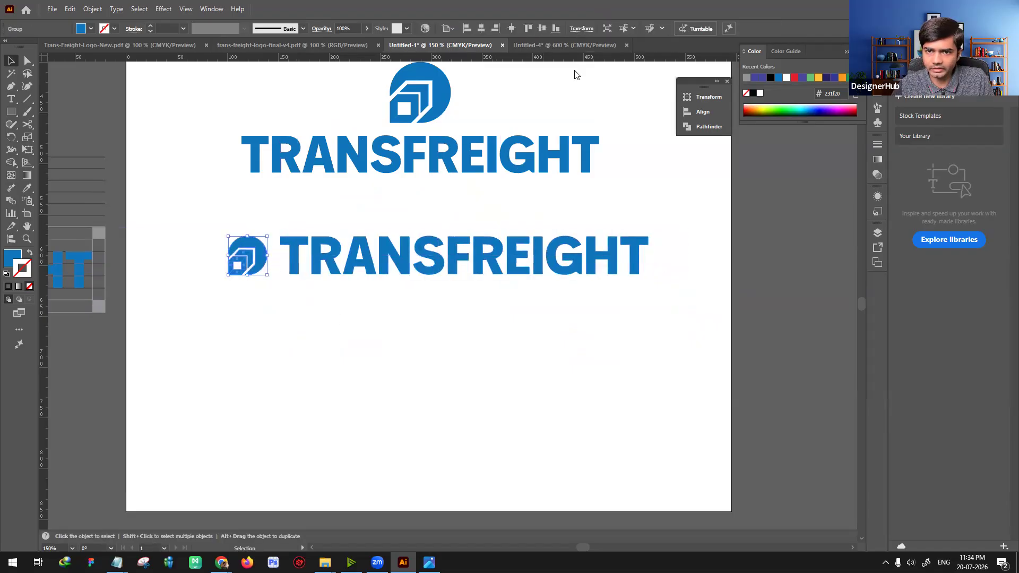
pyautogui.click(581, 28)
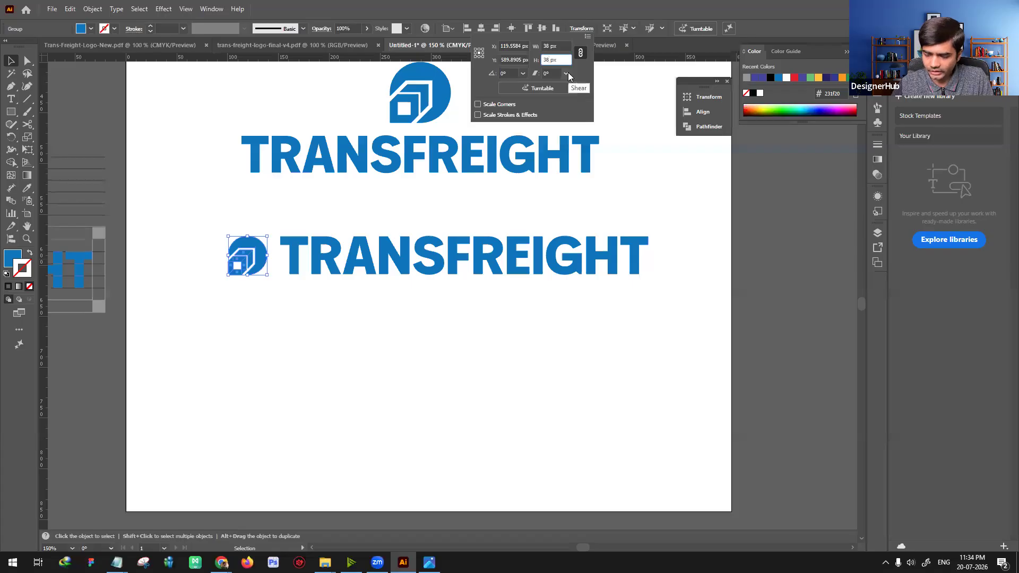
pyautogui.write('*')
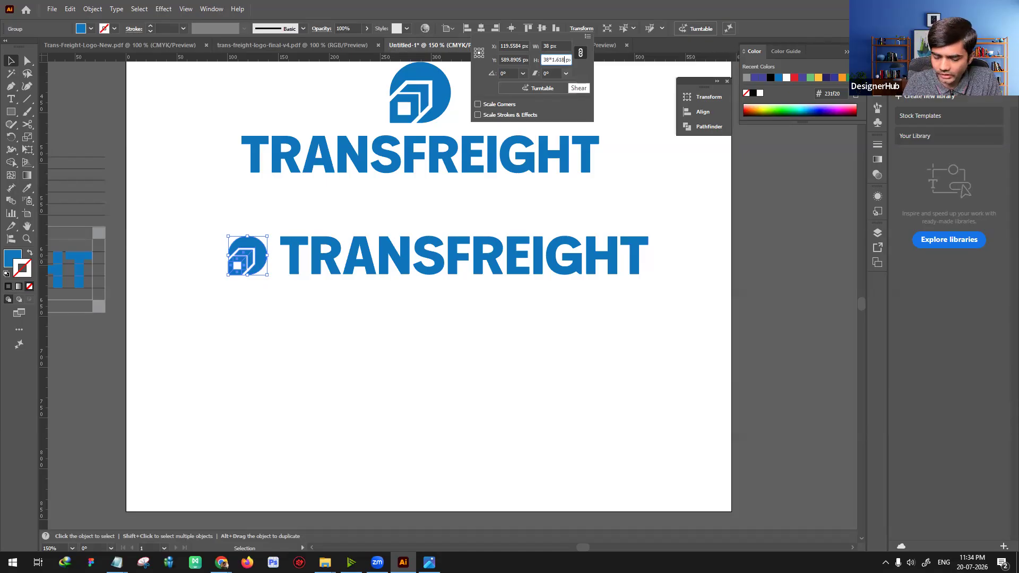
pyautogui.press('Return')
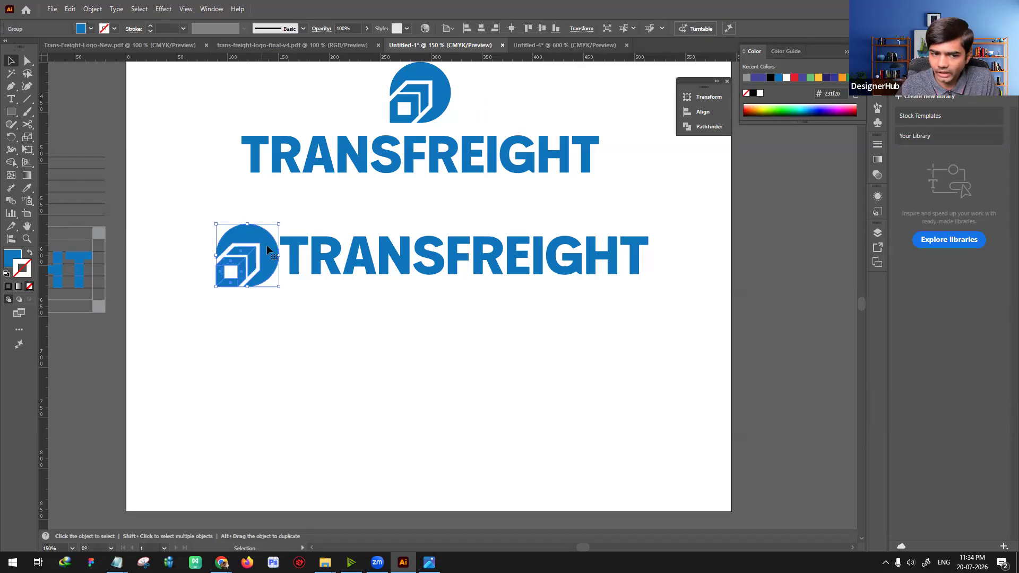
pyautogui.moveTo(269, 253); pyautogui.dragTo(257, 249)
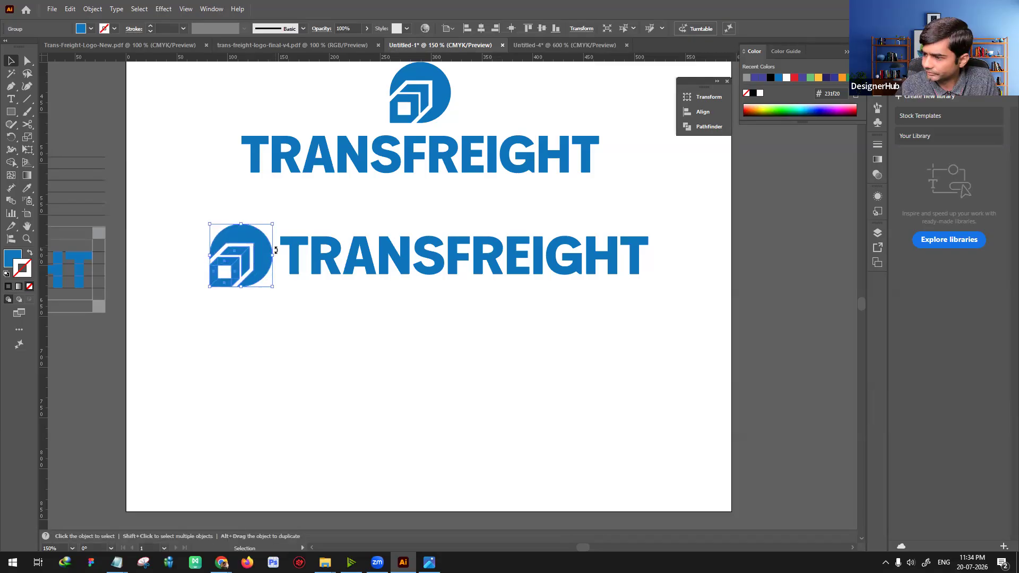
pyautogui.click(333, 344)
pyautogui.hotkey('ctrl', '=')
pyautogui.moveTo(355, 361); pyautogui.dragTo(443, 391)
pyautogui.moveTo(291, 287); pyautogui.dragTo(300, 318)
pyautogui.click(345, 357)
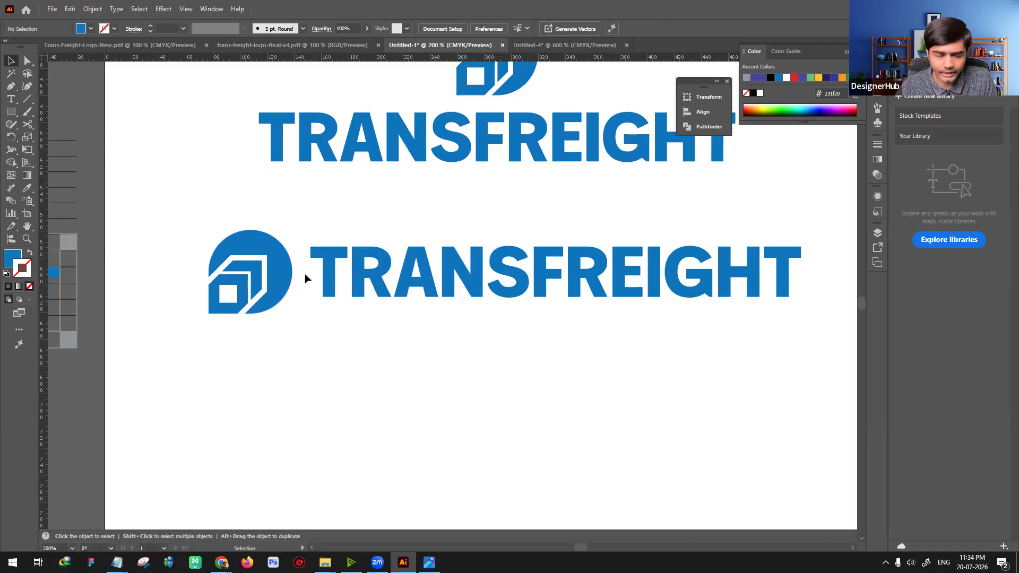
# Step: Draw a small square as wide as the stem of the letter I and move it below the wordmark as a spacer
pyautogui.hotkey('ctrl', '+')
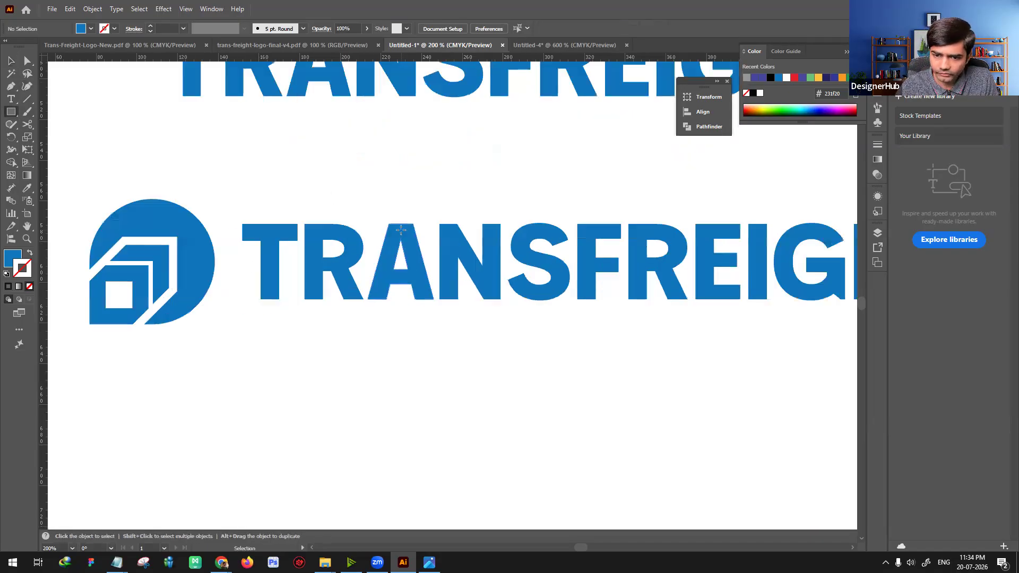
pyautogui.moveTo(639, 340); pyautogui.dragTo(455, 352)
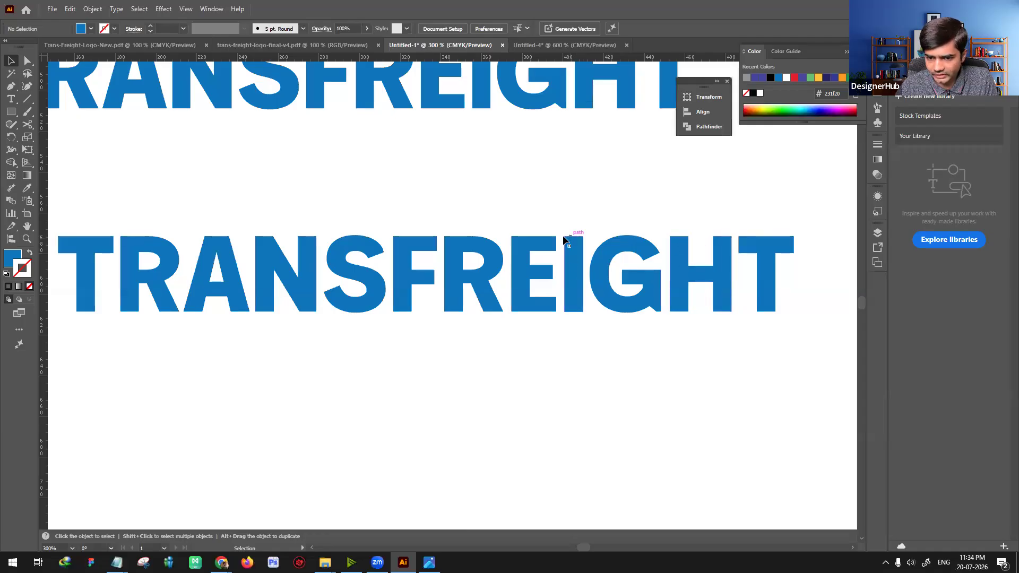
pyautogui.press('m')
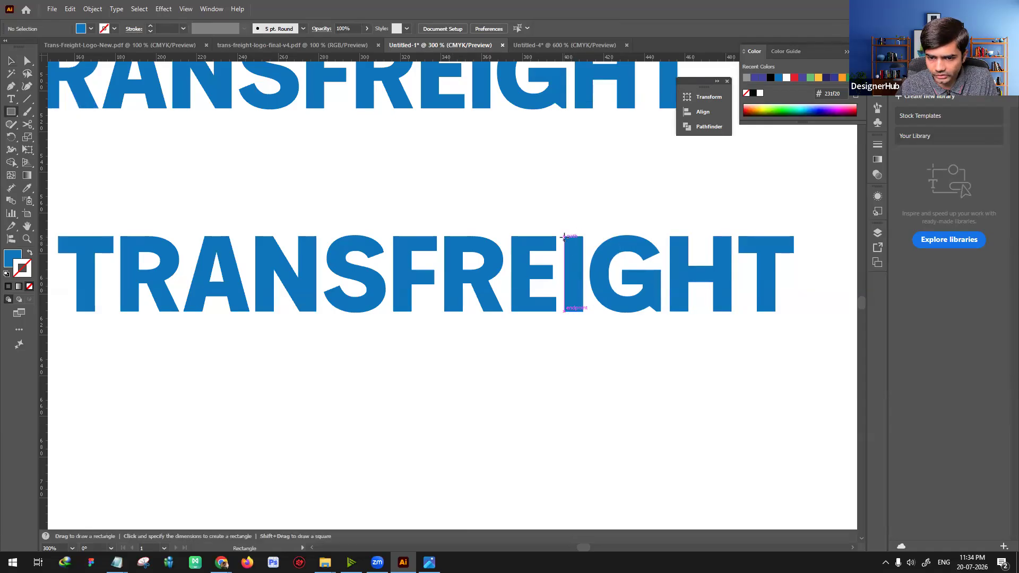
pyautogui.moveTo(564, 236); pyautogui.dragTo(584, 254)
pyautogui.press('v')
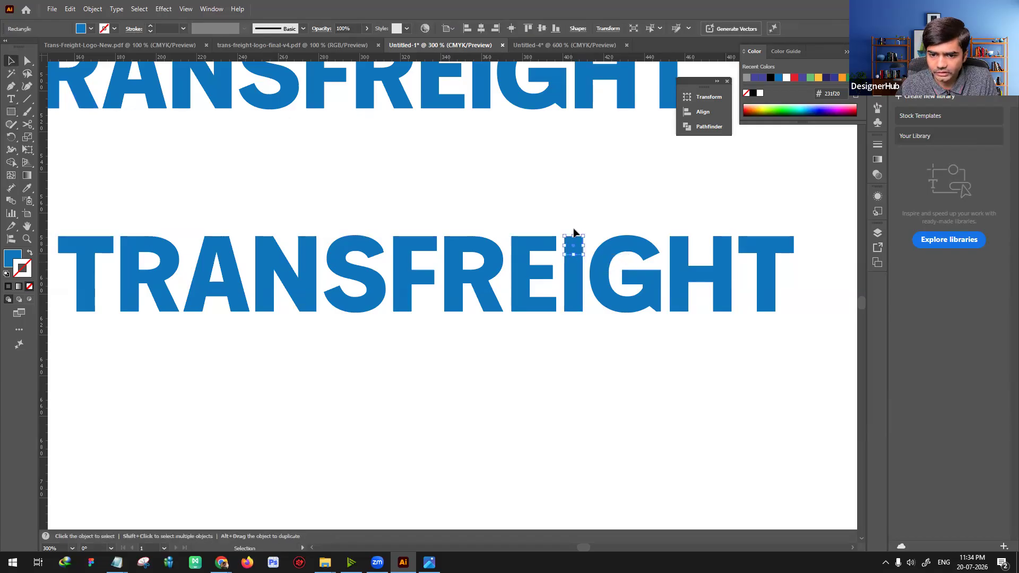
pyautogui.click(568, 361)
pyautogui.moveTo(573, 246); pyautogui.dragTo(327, 375)
pyautogui.moveTo(211, 439); pyautogui.dragTo(577, 425)
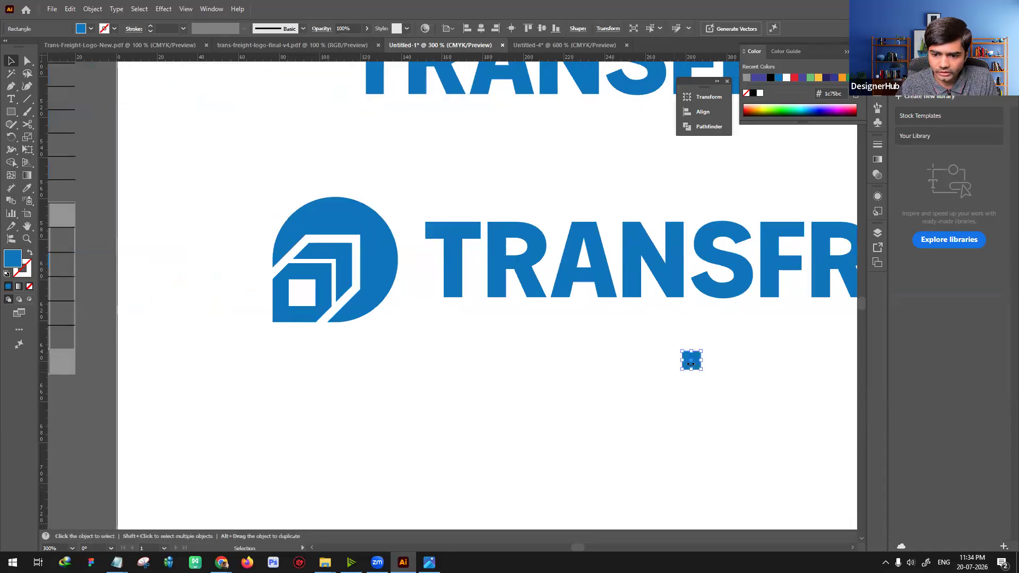
# Step: Set the gap between icon and wordmark to the spacer square's width, and delete the square
pyautogui.moveTo(688, 373); pyautogui.dragTo(396, 299)
pyautogui.click(410, 270)
pyautogui.click(403, 264)
pyautogui.hotkey('ctrl', 'shift', 'a')
pyautogui.press('Delete')
pyautogui.moveTo(601, 391); pyautogui.dragTo(394, 400)
pyautogui.hotkey('ctrl', '-')
pyautogui.hotkey('ctrl', '-')
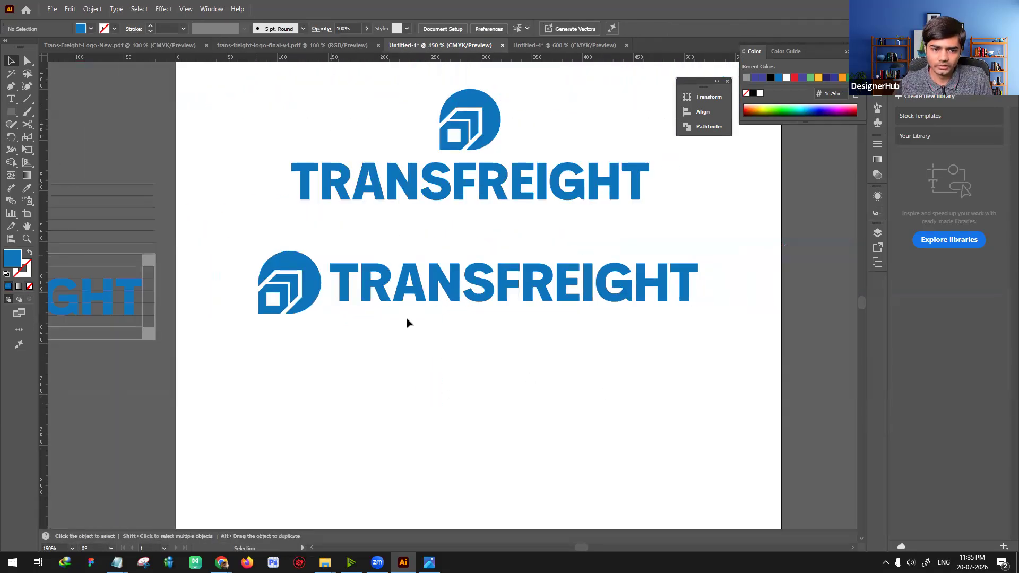
pyautogui.click(338, 302)
pyautogui.hotkey('ctrl', 'shift', 'a')
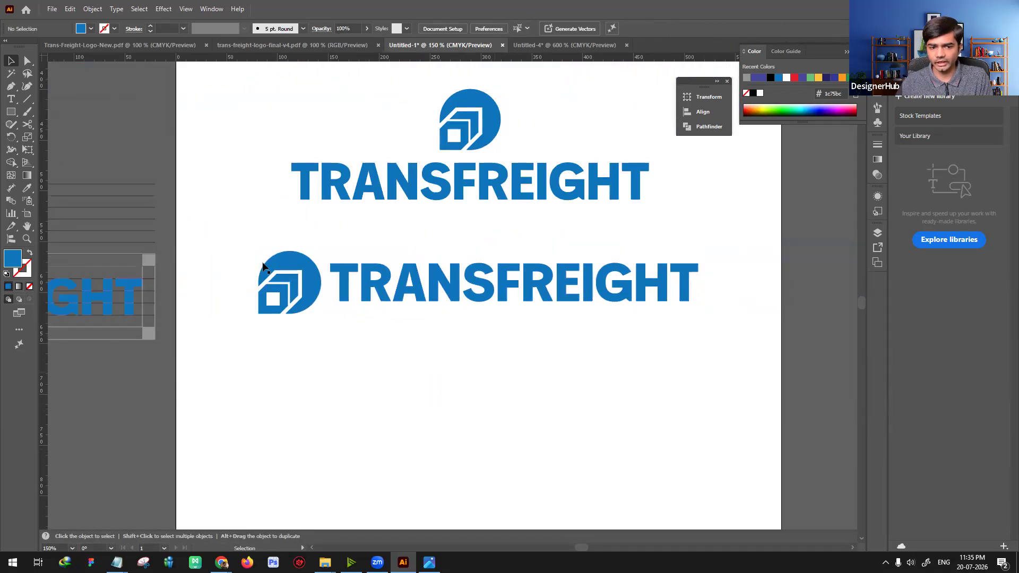
# Step: Move the golden-ratio horizontal logo up beneath the plain horizontal logo, with both icons' left edges aligned for comparison
pyautogui.scroll(2, 540, 391)
pyautogui.hotkey('ctrl', '-')
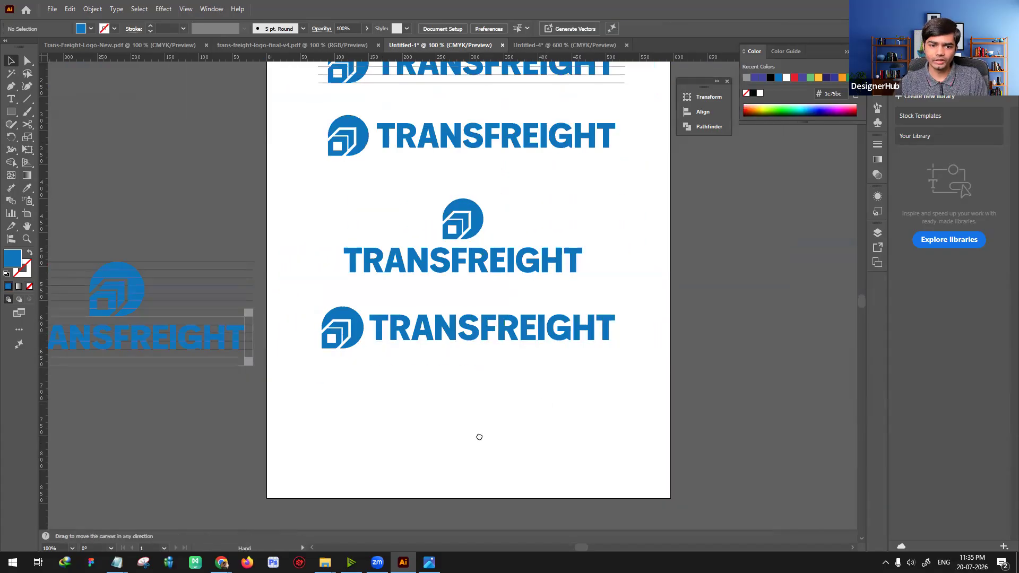
pyautogui.moveTo(479, 437); pyautogui.dragTo(412, 467)
pyautogui.moveTo(232, 334); pyautogui.dragTo(518, 384)
pyautogui.moveTo(419, 370); pyautogui.dragTo(427, 224)
pyautogui.click(496, 394)
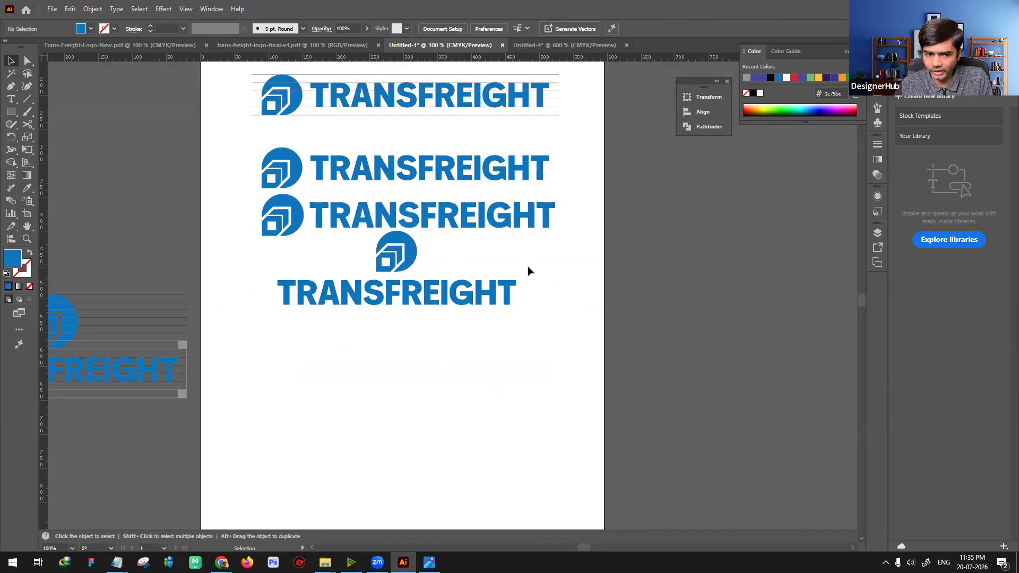
# Step: Move the golden-ratio horizontal logo back down below the stacked logo, keeping it in line with the logos above
pyautogui.moveTo(324, 217); pyautogui.dragTo(323, 247)
pyautogui.moveTo(313, 396); pyautogui.dragTo(313, 398)
pyautogui.click(419, 357)
pyautogui.moveTo(395, 366); pyautogui.dragTo(418, 304)
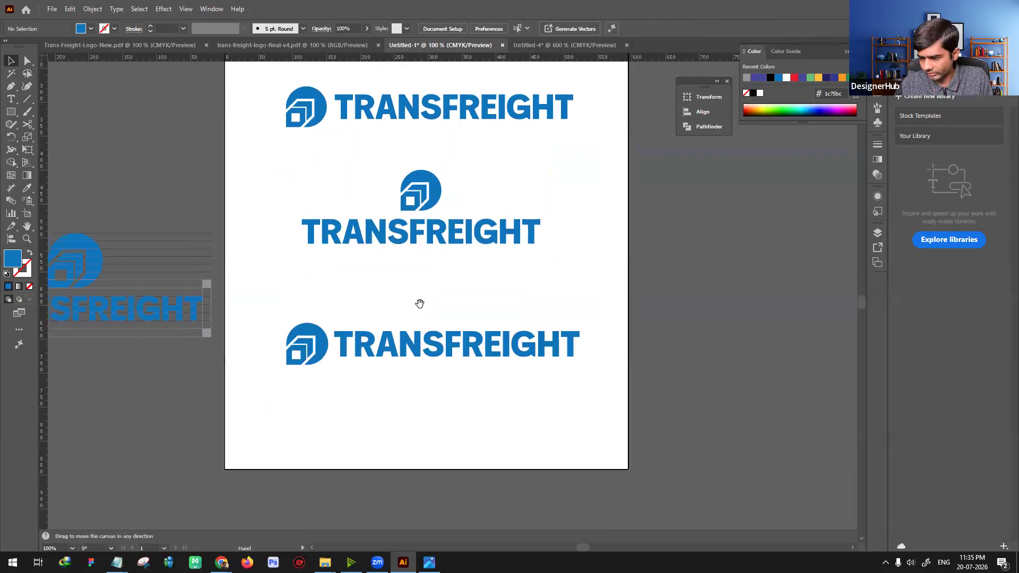
# Step: Duplicate the golden-ratio horizontal logo below itself and place the copy's icon above its wordmark to start a second stacked version
pyautogui.moveTo(471, 352); pyautogui.dragTo(450, 423)
pyautogui.hotkey('ctrl', 'shift', 'a')
pyautogui.moveTo(325, 421); pyautogui.dragTo(467, 376)
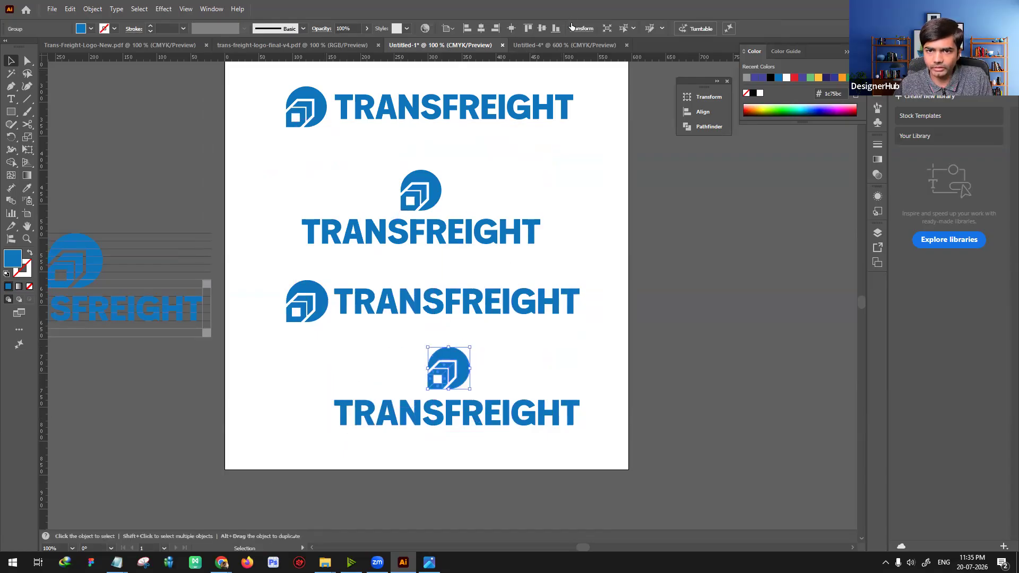
# Step: Enlarge the new stacked logo's icon proportionally by multiplying its height of 61.484 px by 1.6
pyautogui.click(581, 28)
pyautogui.click(557, 59)
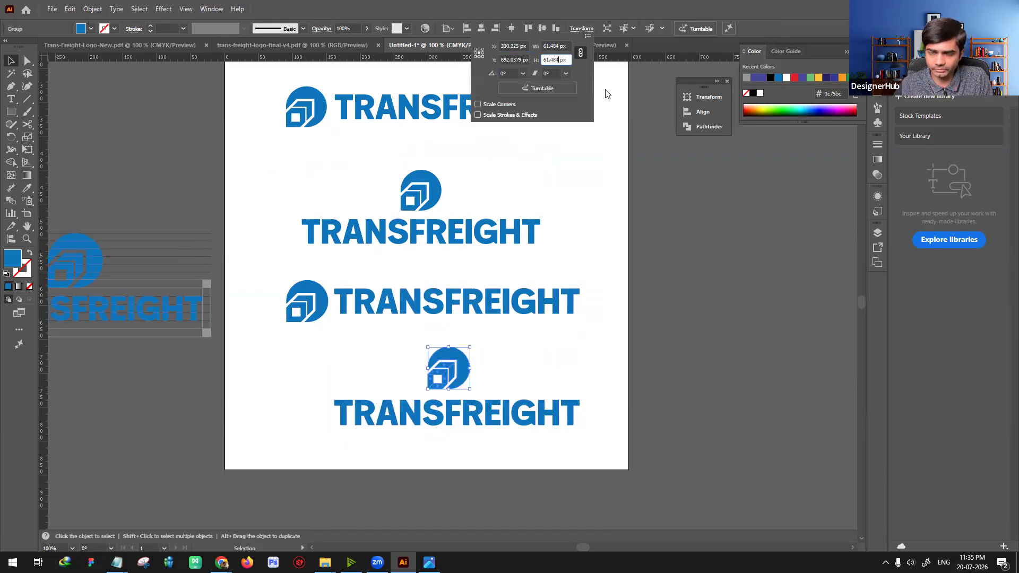
pyautogui.write('*1.6')
pyautogui.press('Return')
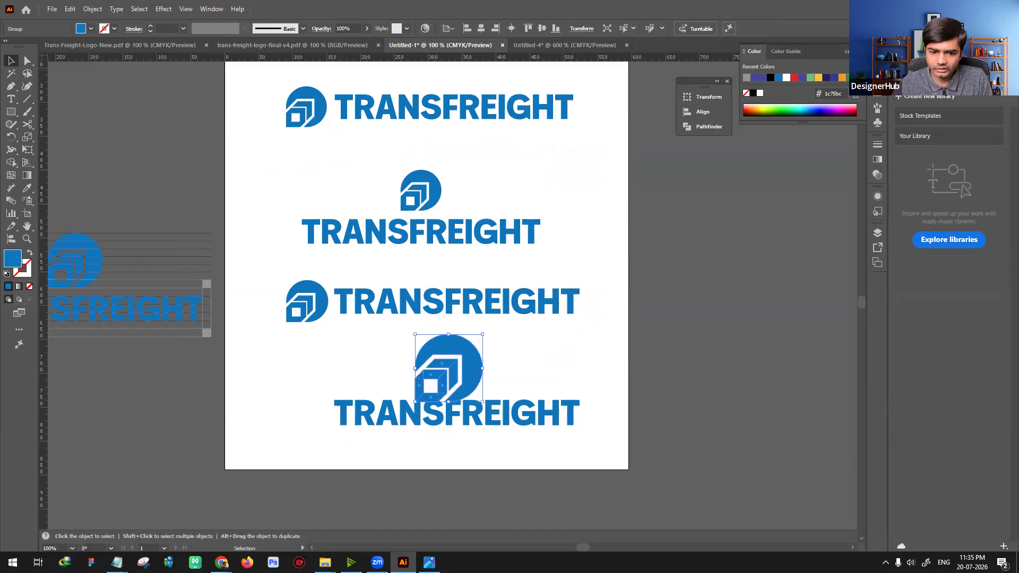
# Step: Move the new wordmark down clear of the enlarged icon, place the icon just above it, and center the two horizontally
pyautogui.keyDown('shift'); pyautogui.click(504, 411); pyautogui.keyUp('shift')
pyautogui.moveTo(471, 424); pyautogui.dragTo(510, 416)
pyautogui.click(596, 371)
pyautogui.moveTo(451, 403); pyautogui.dragTo(457, 389)
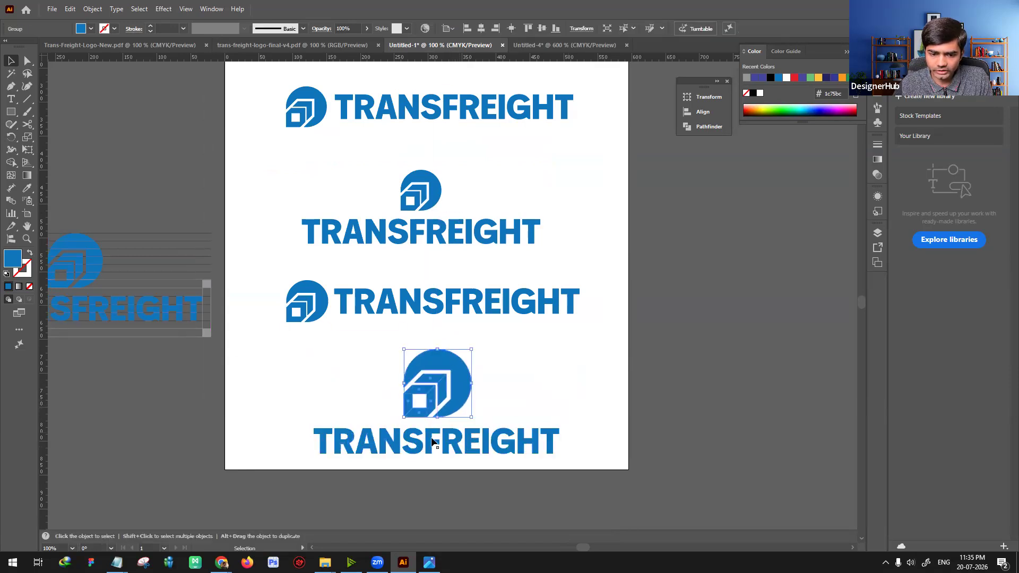
pyautogui.keyDown('shift'); pyautogui.click(432, 439); pyautogui.keyUp('shift')
pyautogui.click(481, 28)
pyautogui.click(599, 410)
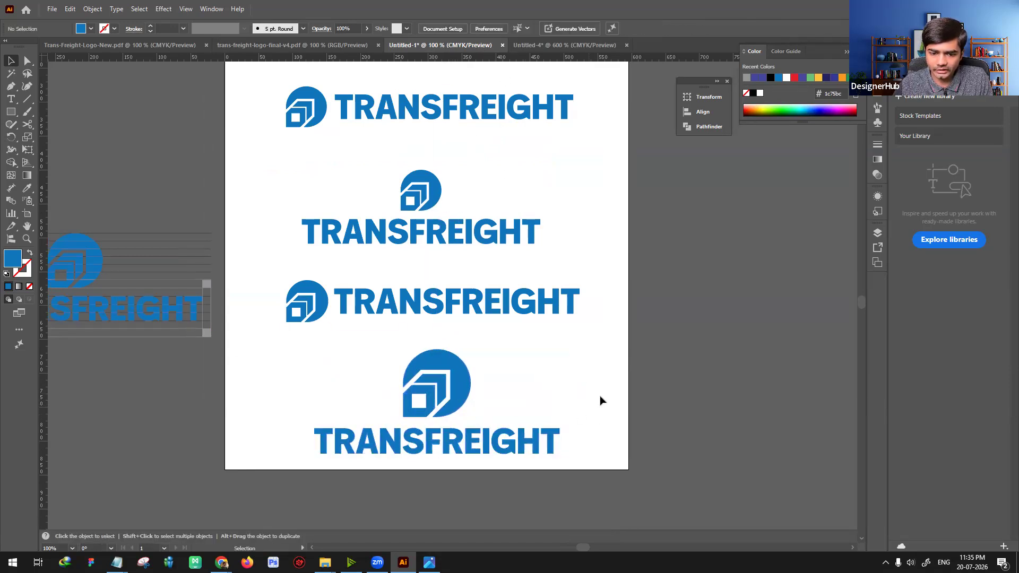
# Step: Set the gap between icon and wordmark with a temporary spacer square as wide as the letter I's stem, and delete the square
pyautogui.scroll(-3, 598, 398)
pyautogui.hotkey('ctrl', '+')
pyautogui.hotkey('ctrl', '+')
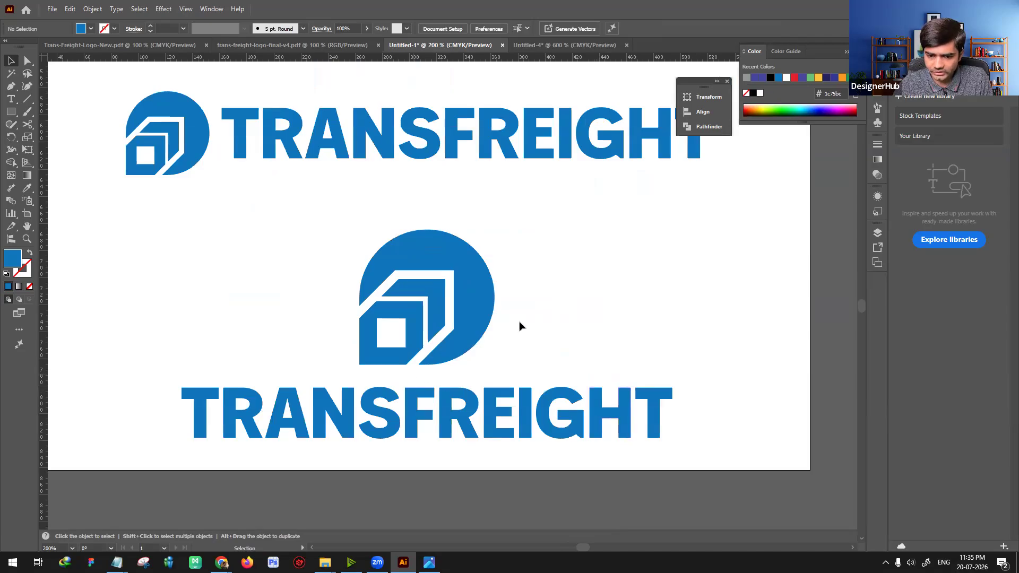
pyautogui.click(11, 112)
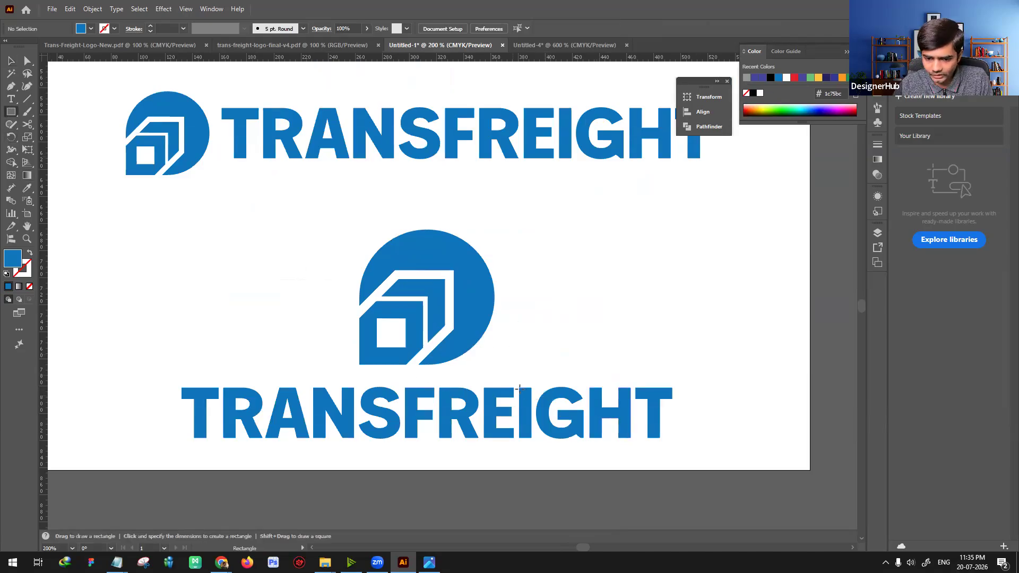
pyautogui.press('v')
pyautogui.moveTo(528, 396); pyautogui.dragTo(415, 383)
pyautogui.click(477, 360)
pyautogui.moveTo(470, 330); pyautogui.dragTo(469, 339)
pyautogui.click(575, 320)
pyautogui.click(412, 381)
pyautogui.press('Delete')
# Step: Align the enlarged icon and its wordmark on their horizontal centers, and review all logo versions on the artboard
pyautogui.click(476, 346)
pyautogui.keyDown('shift'); pyautogui.click(406, 426); pyautogui.keyUp('shift')
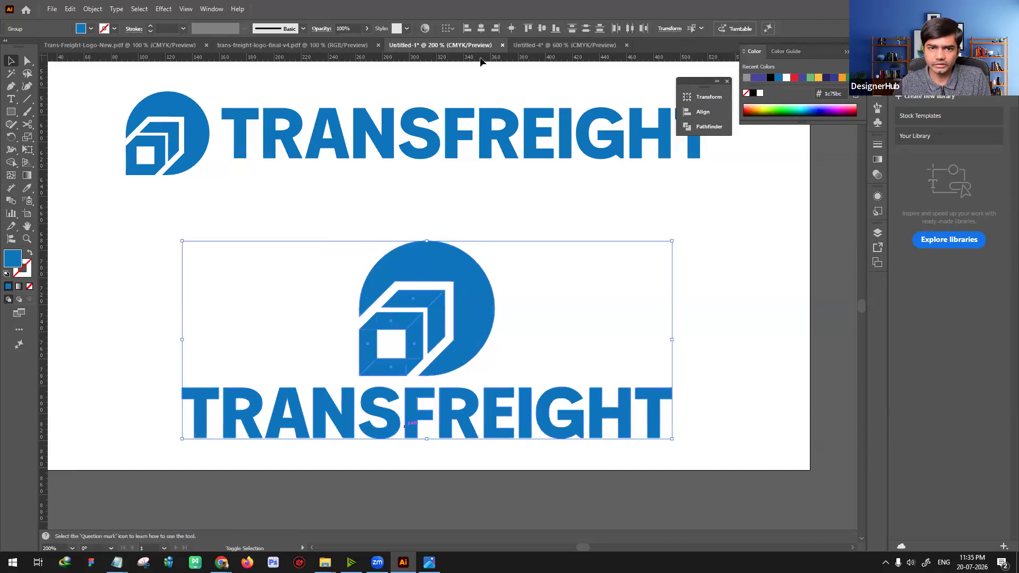
pyautogui.click(678, 213)
pyautogui.hotkey('ctrl', '-')
pyautogui.hotkey('ctrl', '-')
pyautogui.hotkey('ctrl', '-')
pyautogui.moveTo(614, 319); pyautogui.dragTo(641, 337)
pyautogui.moveTo(385, 301); pyautogui.dragTo(482, 310)
pyautogui.click(676, 390)
pyautogui.scroll(3, 668, 388)
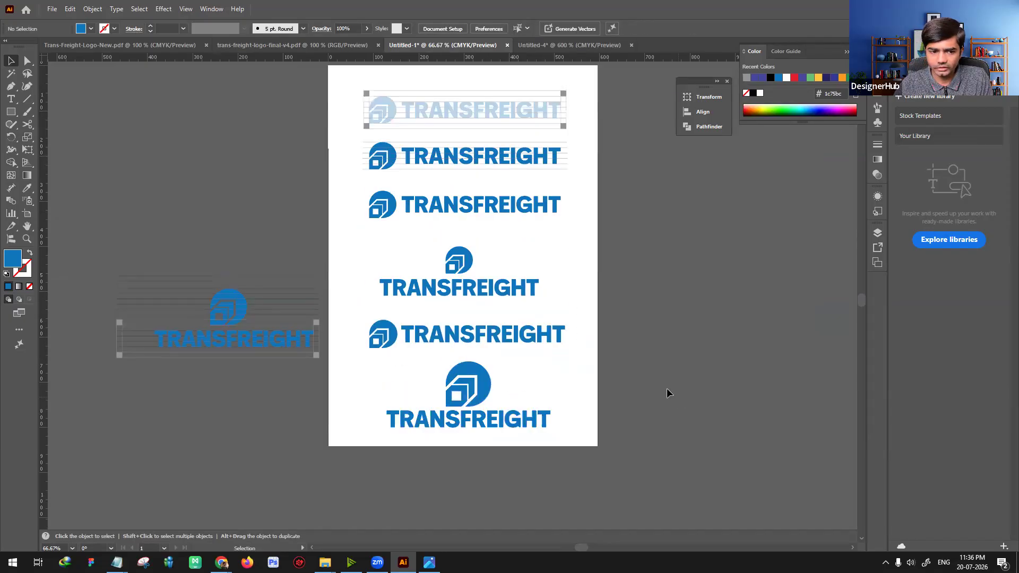
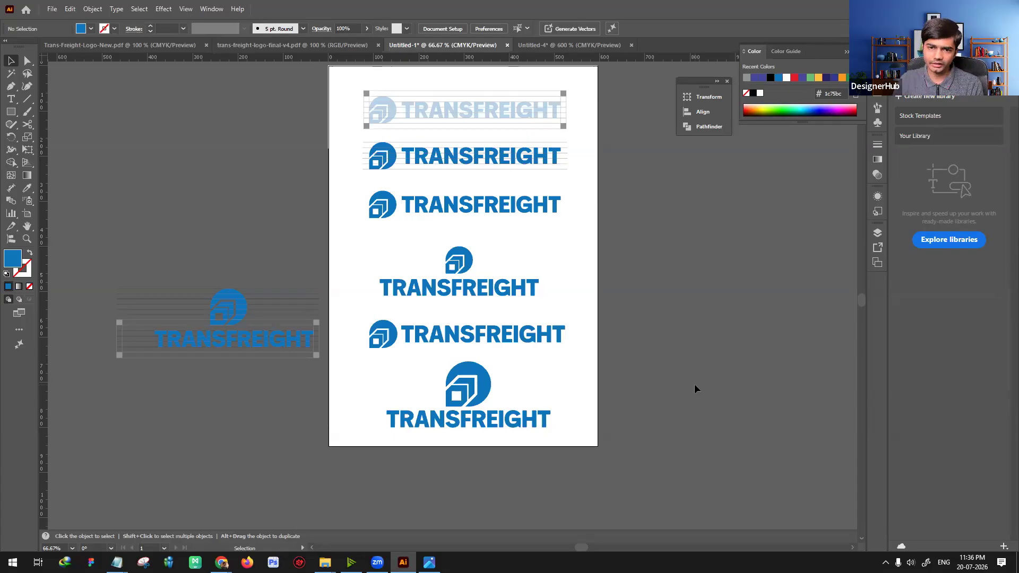
# Step: Paste the Nexcoin logo image into the document and place it above the TransFreight artboard
pyautogui.hotkey('ctrl', '+')
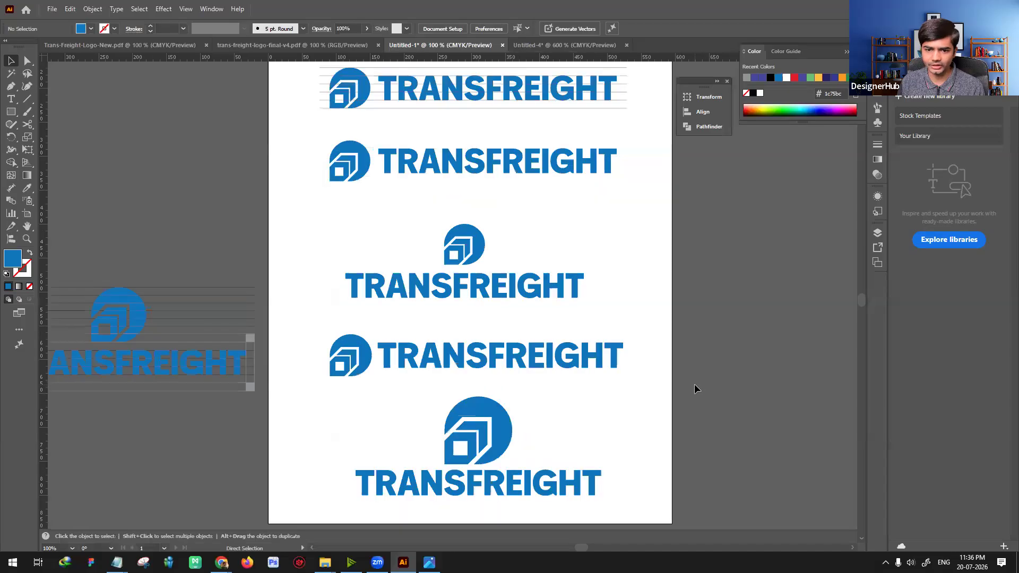
pyautogui.moveTo(598, 427); pyautogui.dragTo(485, 366)
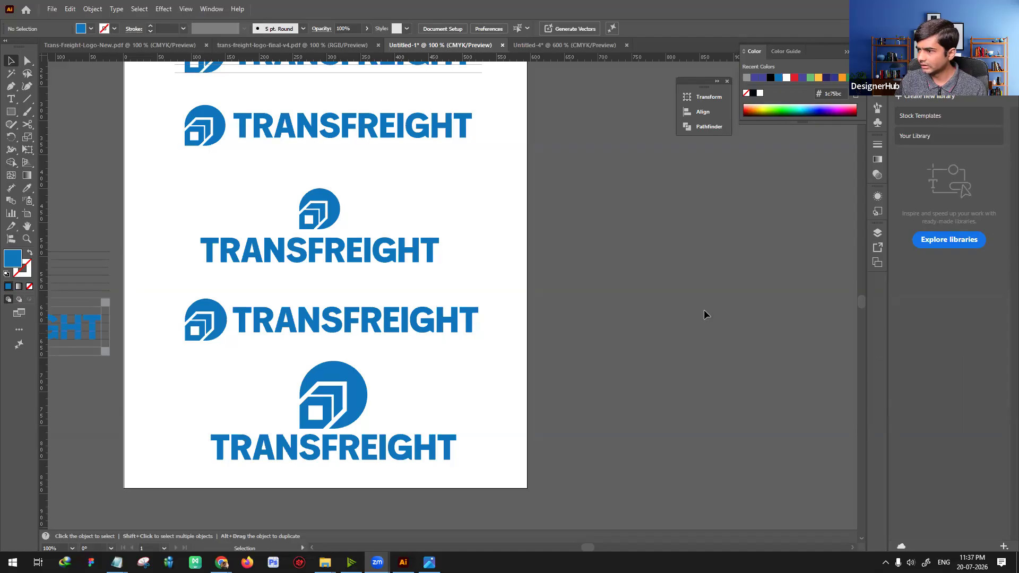
pyautogui.press('a')
pyautogui.hotkey('ctrl', 'v')
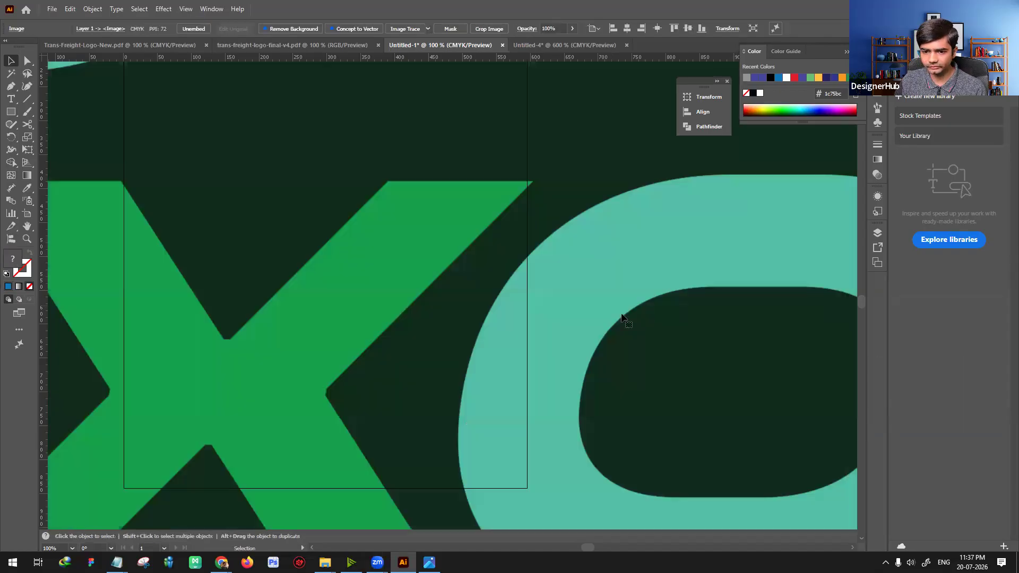
pyautogui.hotkey('ctrl', '-')
pyautogui.hotkey('ctrl', '-')
pyautogui.hotkey('ctrl', '-')
pyautogui.hotkey('ctrl', '-')
pyautogui.hotkey('ctrl', '-')
pyautogui.hotkey('ctrl', '-')
pyautogui.hotkey('ctrl', '-')
pyautogui.hotkey('ctrl', '-')
pyautogui.hotkey('ctrl', '-')
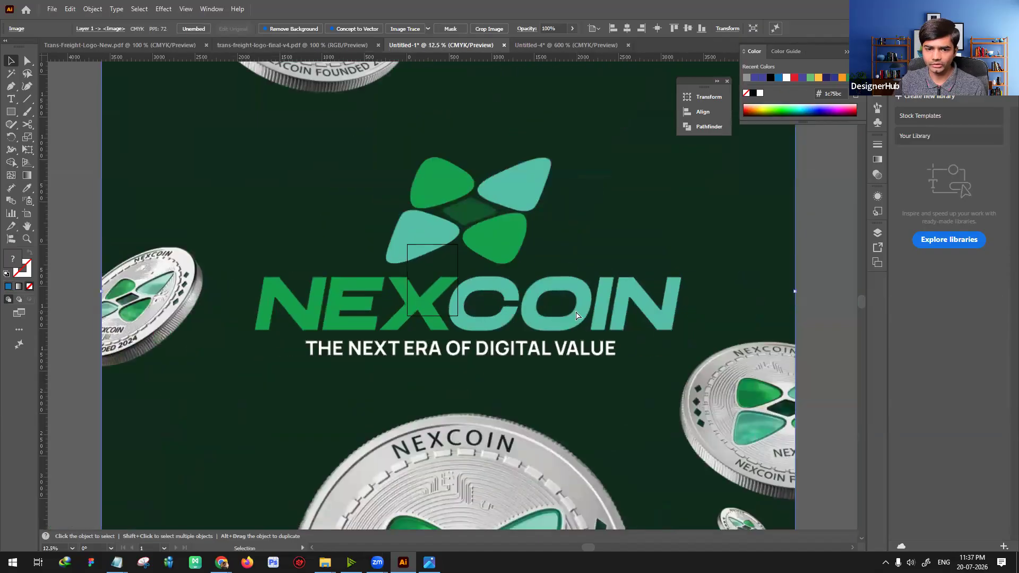
pyautogui.moveTo(450, 299); pyautogui.dragTo(445, 177)
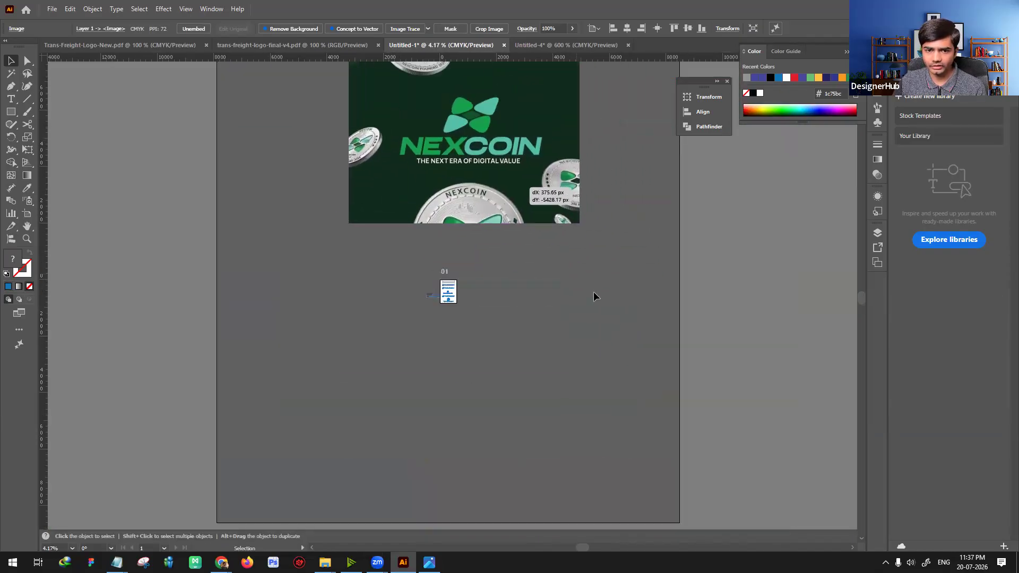
pyautogui.click(594, 292)
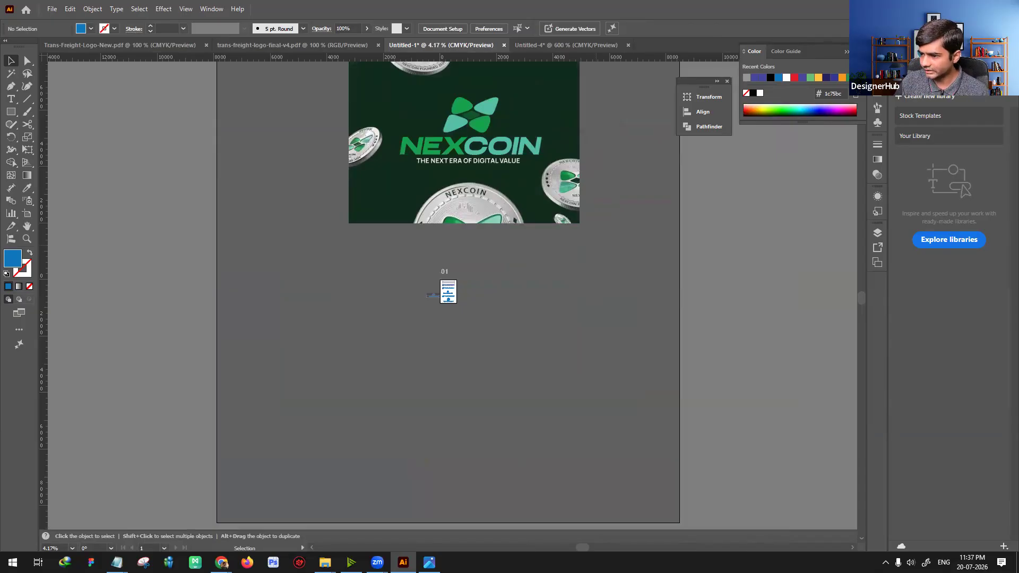
pyautogui.click(609, 410)
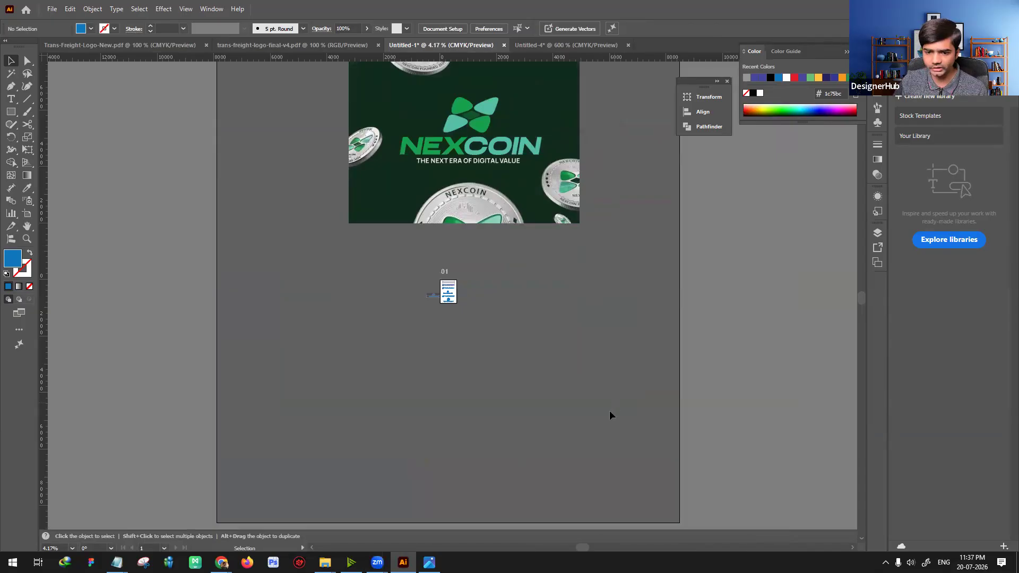
# Step: Paste the colorful peacock badge image and place it to the right of the artboard
pyautogui.hotkey('ctrl', 'v')
pyautogui.moveTo(458, 303); pyautogui.dragTo(574, 291)
pyautogui.click(605, 349)
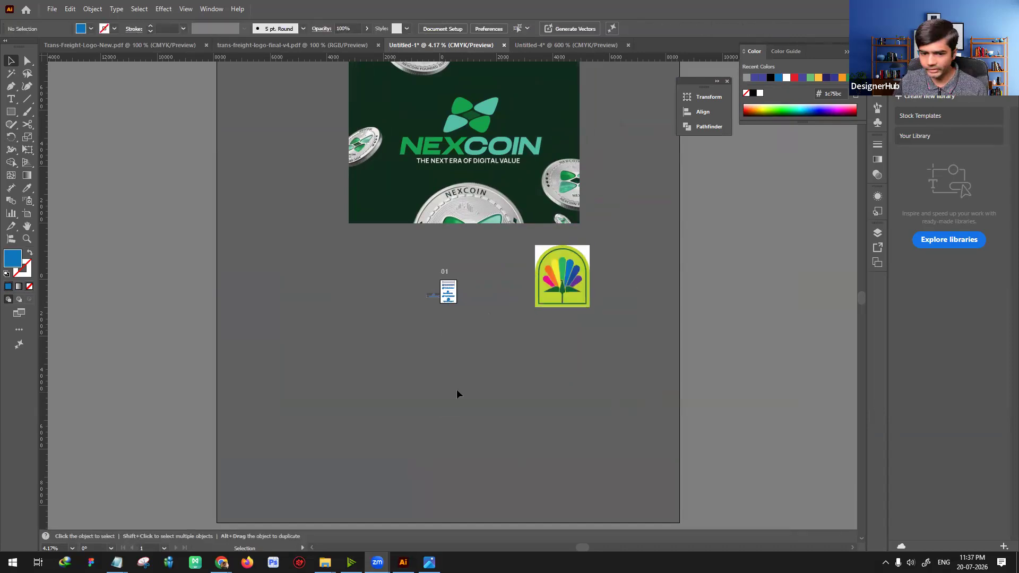
# Step: Paste the Zinivd logo image and place it to the left of the artboard
pyautogui.click(498, 320)
pyautogui.hotkey('ctrl', 'v')
pyautogui.moveTo(455, 312); pyautogui.dragTo(333, 312)
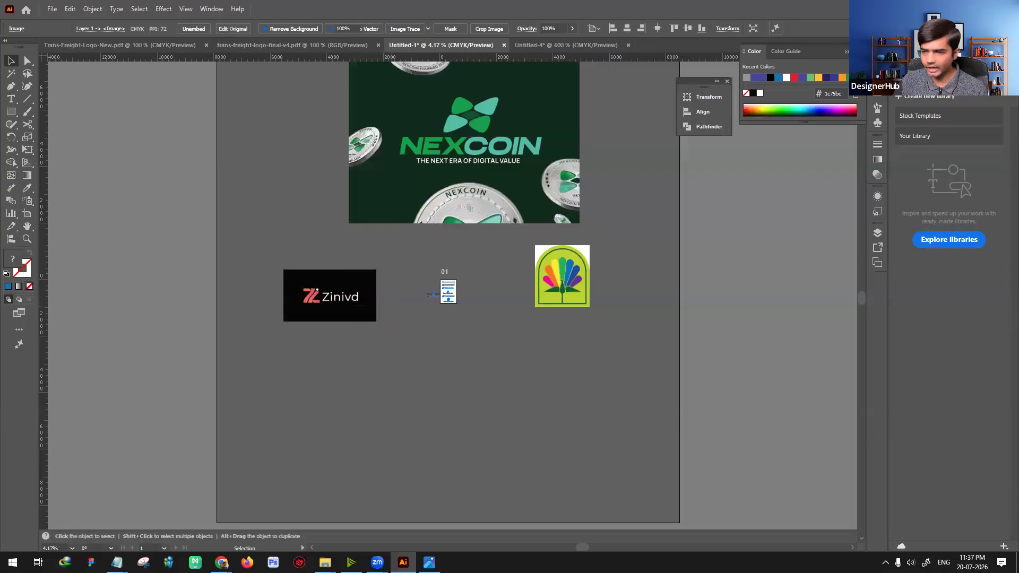
pyautogui.click(354, 367)
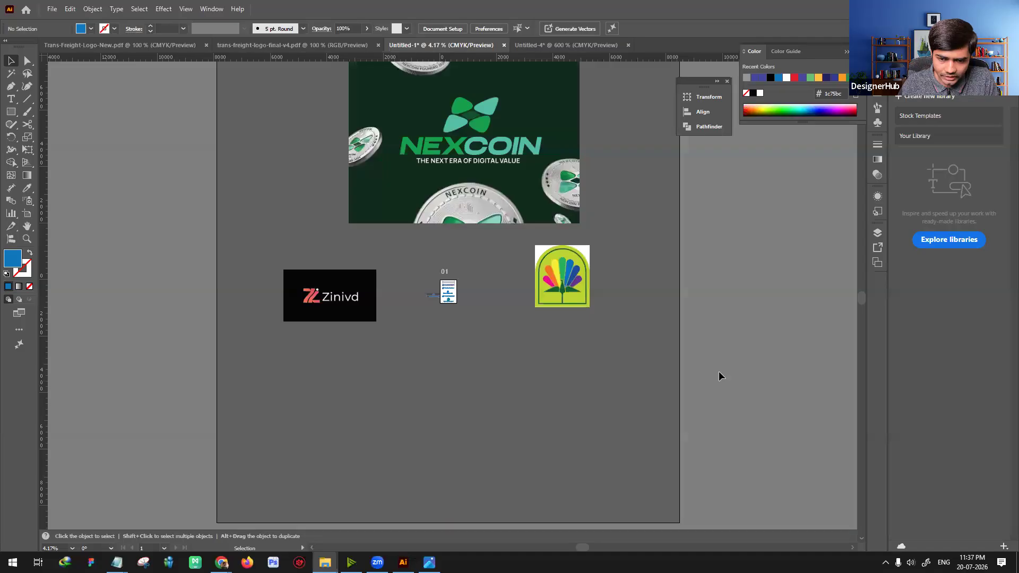
# Step: Review the pasted reference logos and open the file Logo-Grids-45.ai as a separate document
pyautogui.click(614, 374)
pyautogui.scroll(3, 622, 356)
pyautogui.scroll(2, 631, 328)
pyautogui.moveTo(610, 265); pyautogui.dragTo(456, 291)
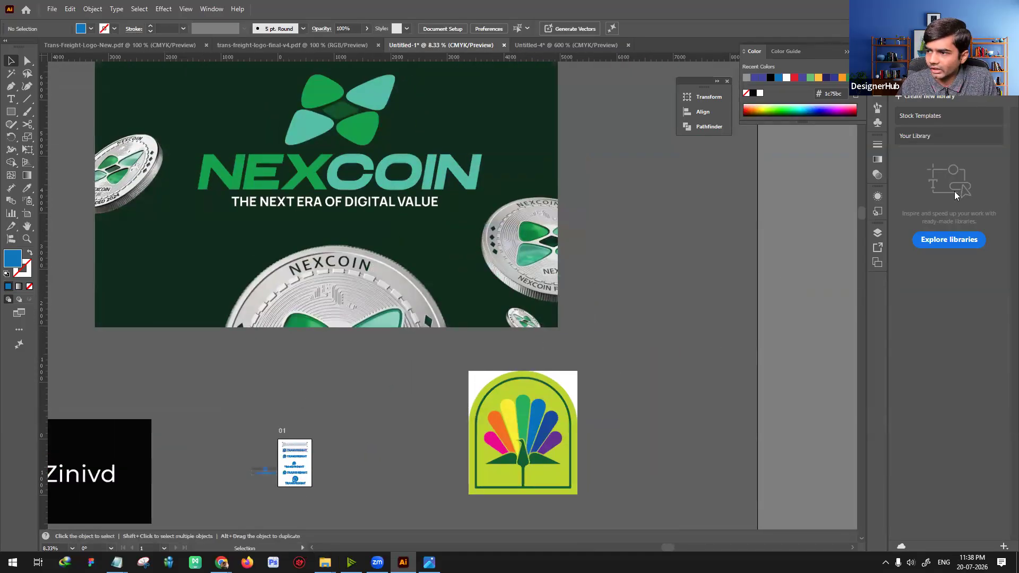
pyautogui.moveTo(668, 44); pyautogui.dragTo(667, 46)
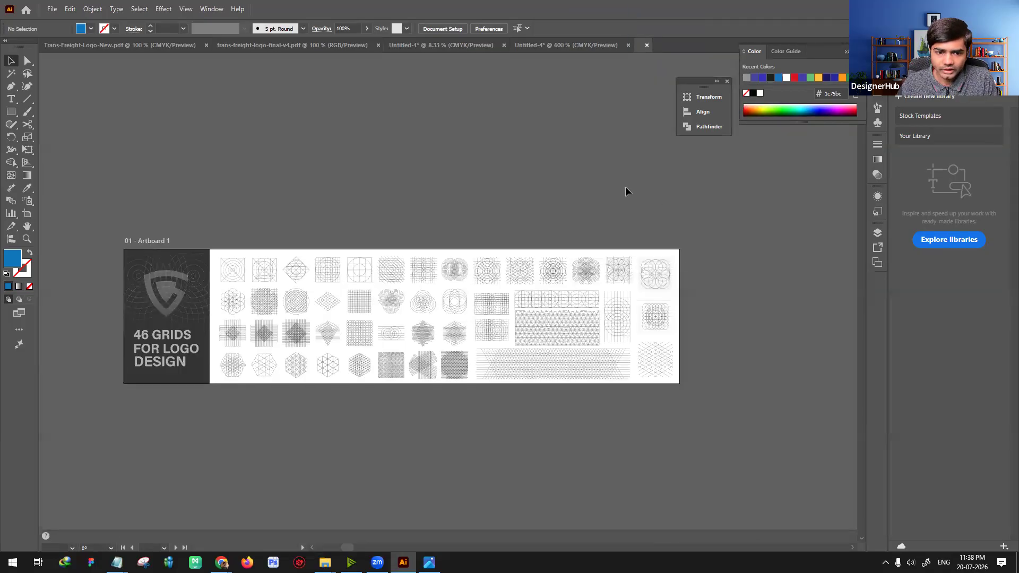
pyautogui.moveTo(329, 202); pyautogui.dragTo(435, 160)
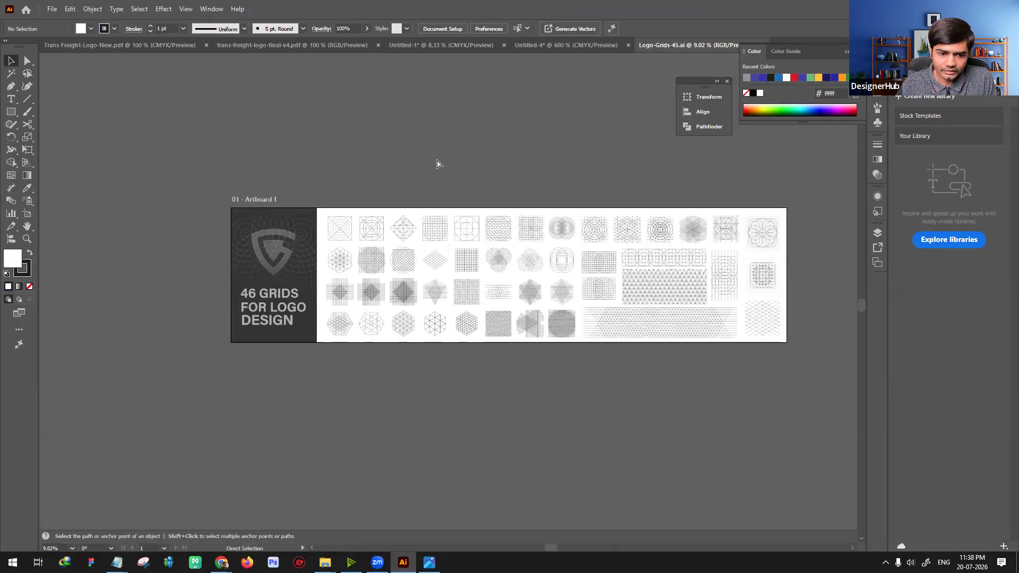
# Step: Examine the cover of the 46 logo design grids and the circular, diamond and square grids beside it
pyautogui.hotkey('ctrl', '=')
pyautogui.hotkey('ctrl', '=')
pyautogui.hotkey('ctrl', '=')
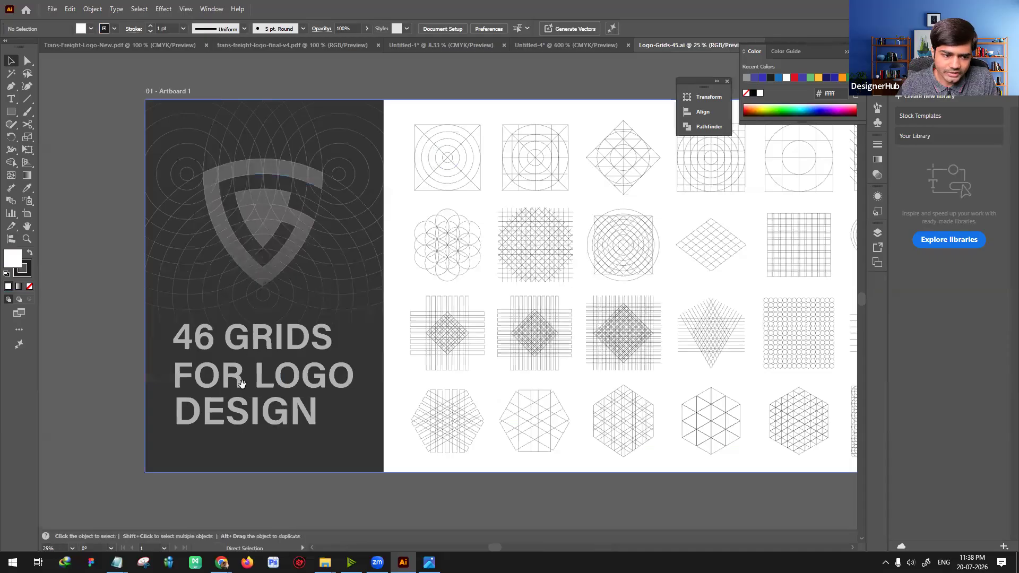
pyautogui.hotkey('ctrl', '=')
pyautogui.moveTo(319, 345); pyautogui.dragTo(375, 345)
pyautogui.hotkey('ctrl', '-')
pyautogui.hotkey('ctrl', '-')
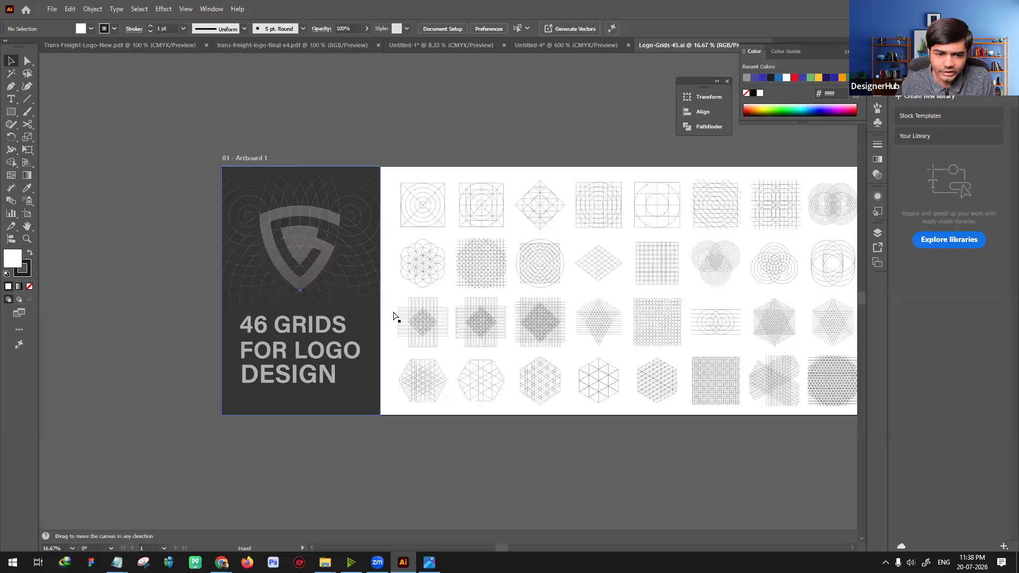
pyautogui.hscroll(5, 396, 316)
pyautogui.moveTo(420, 288); pyautogui.dragTo(417, 286)
pyautogui.hotkey('ctrl', '=')
pyautogui.moveTo(263, 173); pyautogui.dragTo(455, 185)
pyautogui.hotkey('ctrl', '=')
pyautogui.hotkey('ctrl', '=')
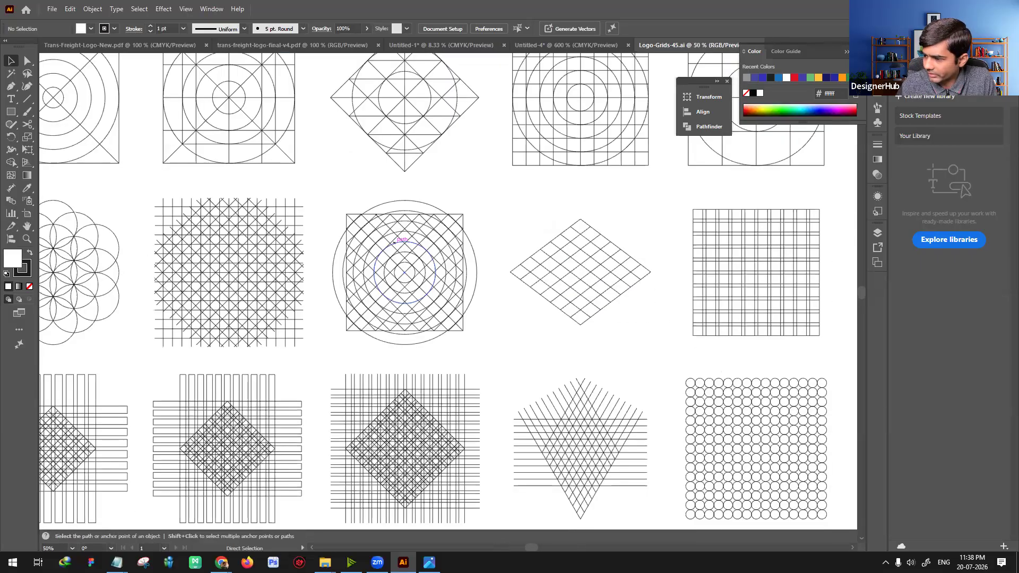
# Step: Examine the remaining grids toward the artboard's far end, including the overlapping-circle, hexagonal and triangular lattices
pyautogui.hotkey('ctrl', '-')
pyautogui.hotkey('ctrl', '-')
pyautogui.moveTo(583, 306); pyautogui.dragTo(297, 282)
pyautogui.moveTo(711, 293); pyautogui.dragTo(357, 283)
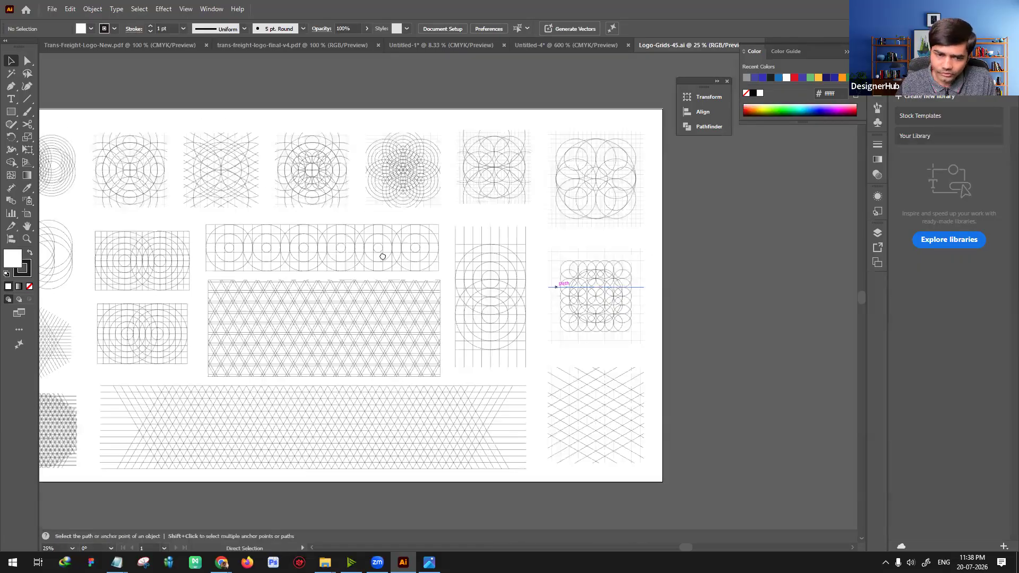
pyautogui.hotkey('ctrl', '=')
pyautogui.hotkey('ctrl', '=')
pyautogui.moveTo(218, 255); pyautogui.dragTo(584, 233)
pyautogui.moveTo(356, 330); pyautogui.dragTo(603, 319)
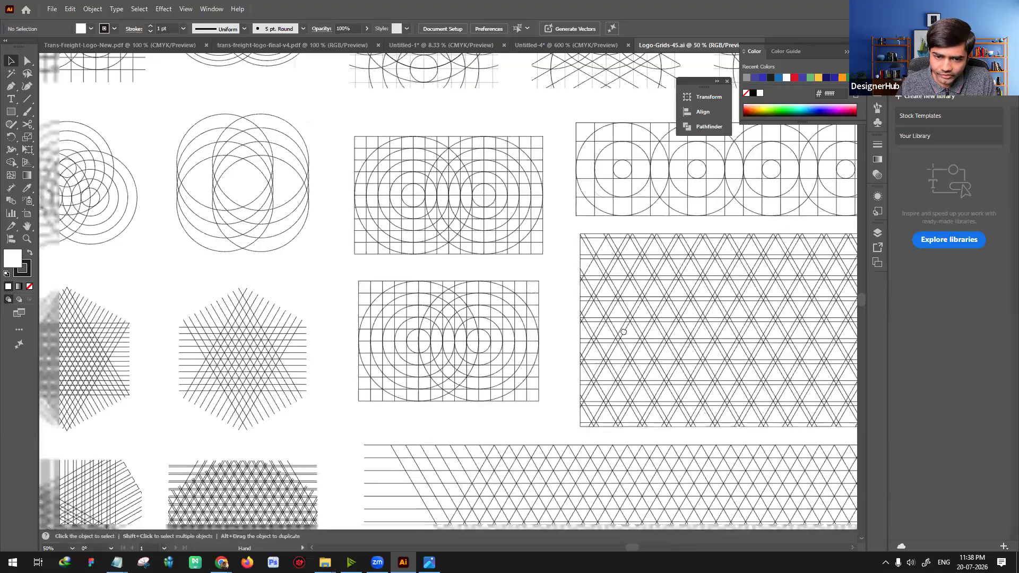
pyautogui.moveTo(452, 473); pyautogui.dragTo(546, 364)
pyautogui.moveTo(428, 286); pyautogui.dragTo(565, 275)
pyautogui.moveTo(373, 270); pyautogui.dragTo(520, 315)
pyautogui.moveTo(365, 118); pyautogui.dragTo(521, 317)
pyautogui.moveTo(462, 247); pyautogui.dragTo(520, 315)
pyautogui.hotkey('ctrl', '-')
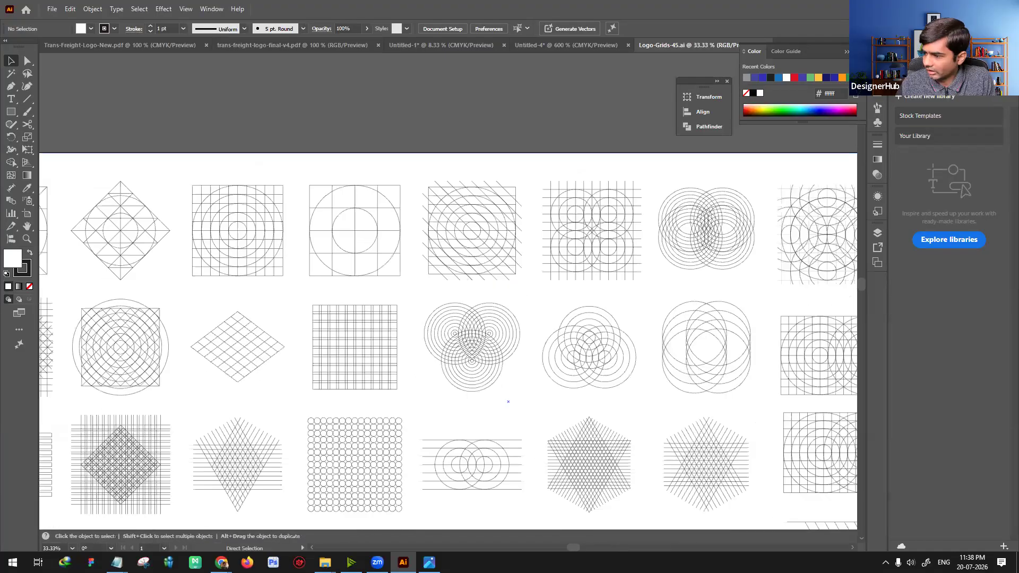
pyautogui.hotkey('ctrl', '-')
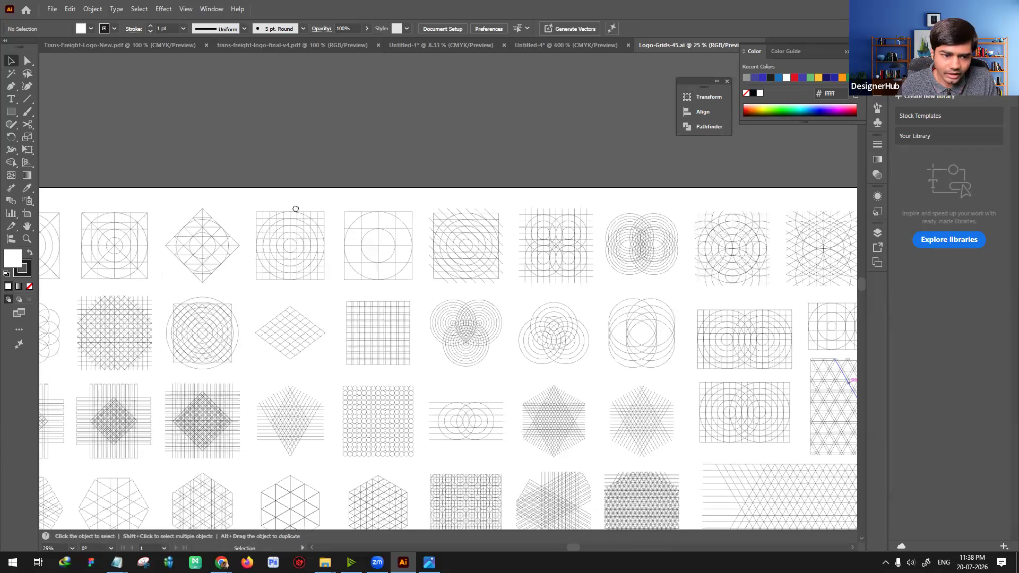
pyautogui.moveTo(289, 224); pyautogui.dragTo(311, 232)
pyautogui.hotkey('ctrl', '+')
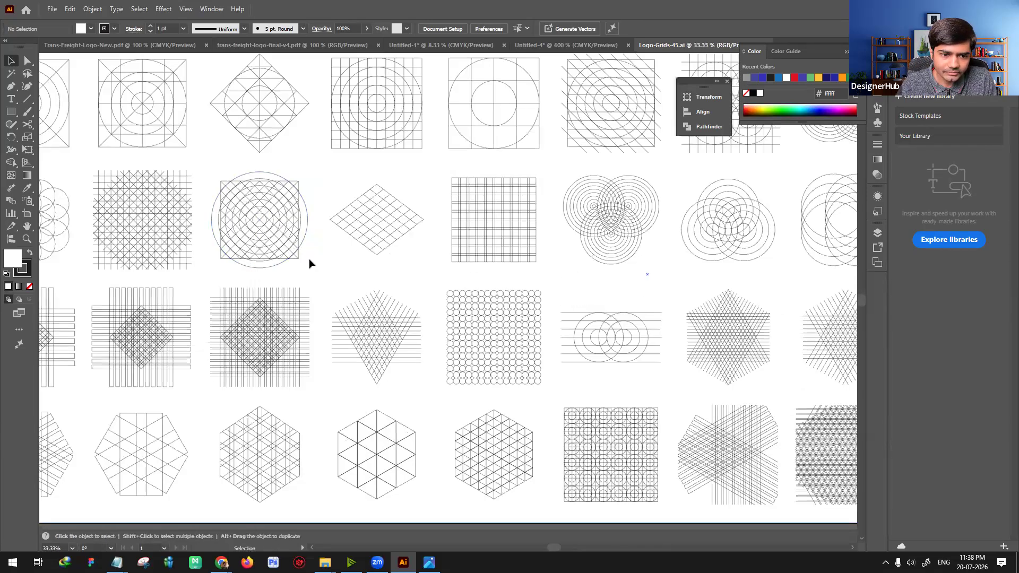
# Step: Copy the concentric-circle grid with the square and diagonals into a new 9.2 x 5.4 cm CMYK document
pyautogui.click(289, 220)
pyautogui.moveTo(291, 224); pyautogui.dragTo(310, 215)
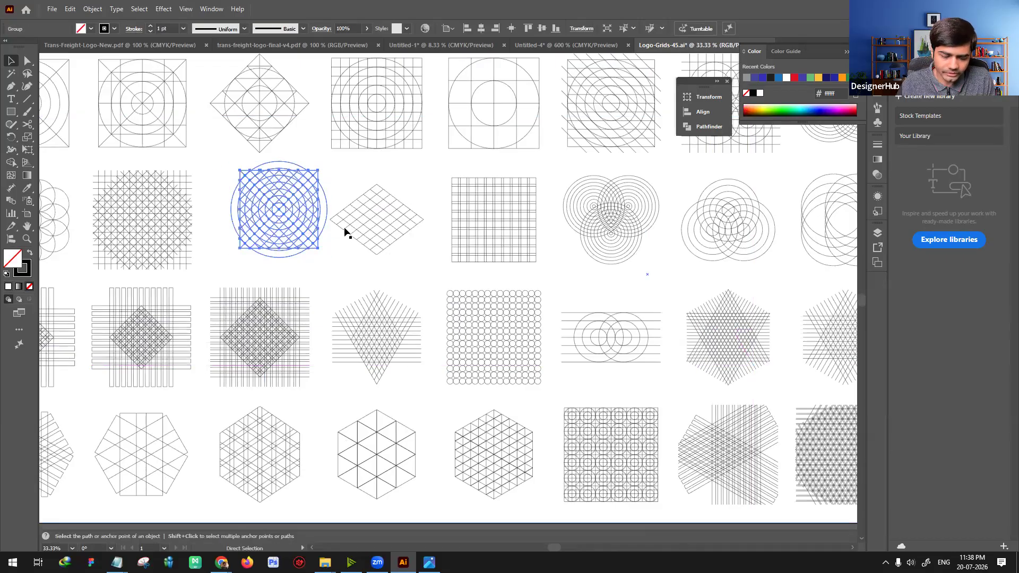
pyautogui.hotkey('ctrl', 'z')
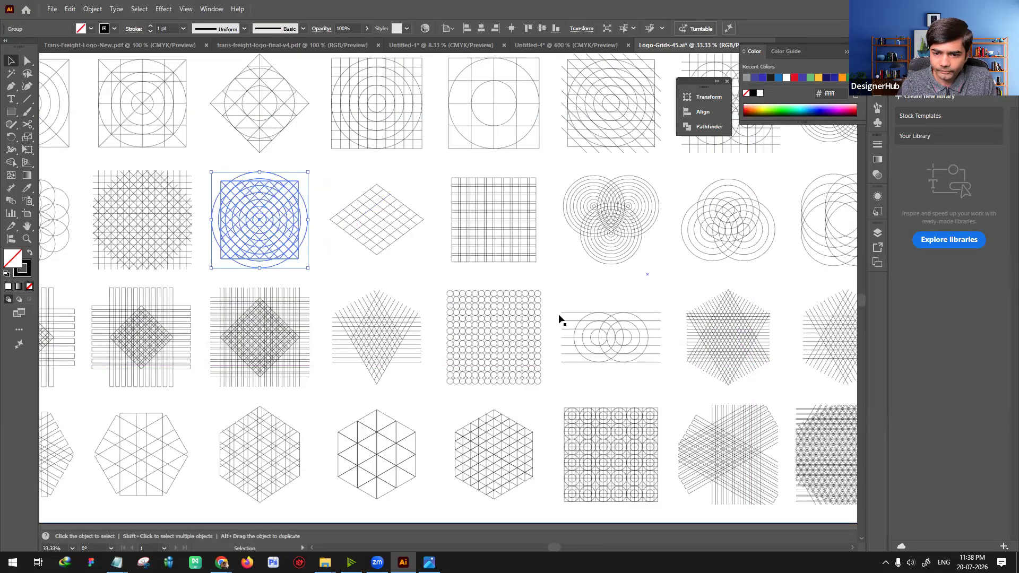
pyautogui.hotkey('ctrl', 'n')
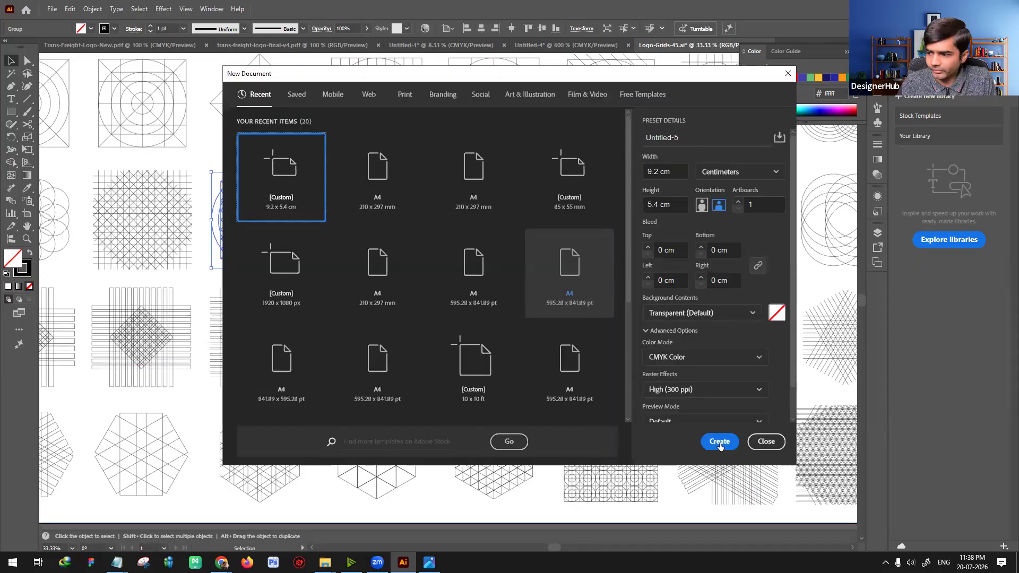
pyautogui.click(719, 445)
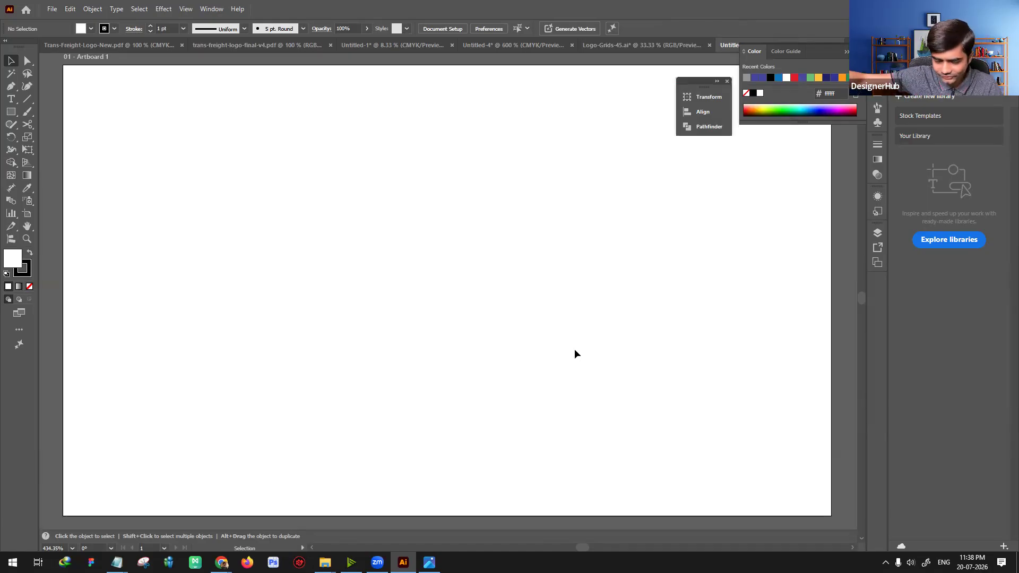
pyautogui.press('a')
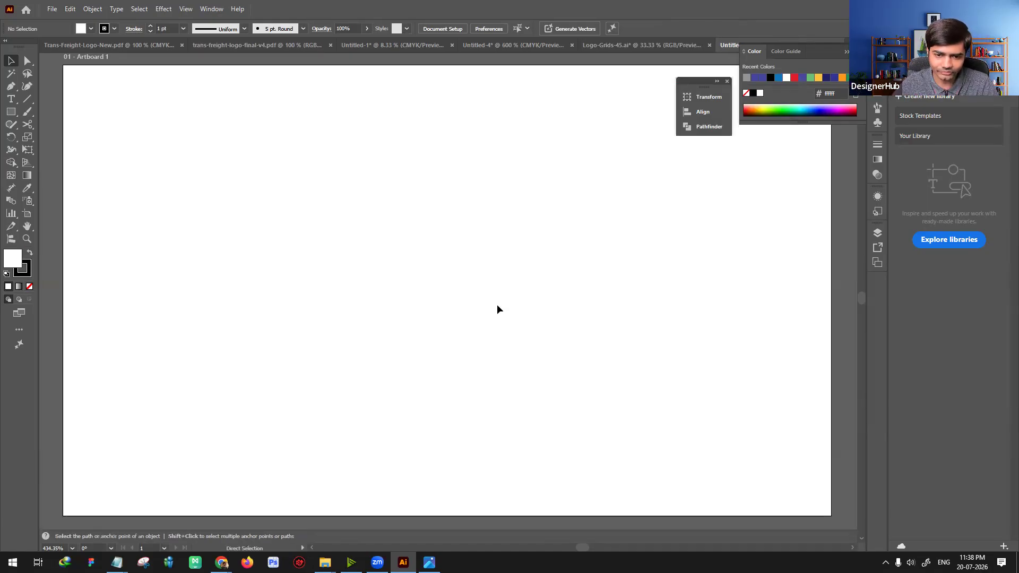
pyautogui.hotkey('ctrl', 'v')
pyautogui.press('v')
pyautogui.hotkey('ctrl', '-')
pyautogui.hotkey('ctrl', '-')
pyautogui.hotkey('ctrl', '-')
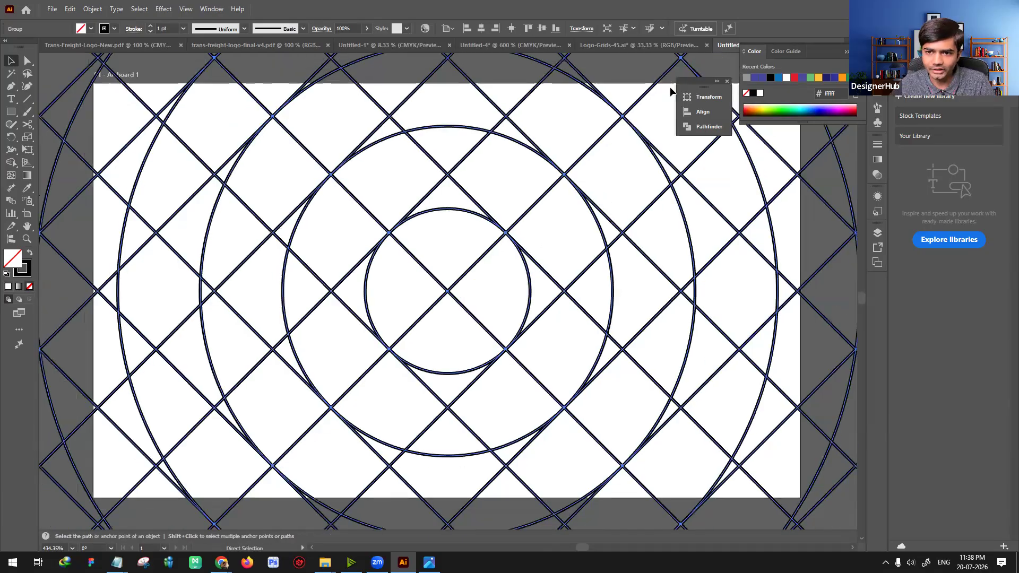
# Step: Try scaling the pasted grid to about 2.43 cm square, undo it, and toggle Scale Strokes & Effects on and off
pyautogui.moveTo(664, 75); pyautogui.dragTo(525, 223)
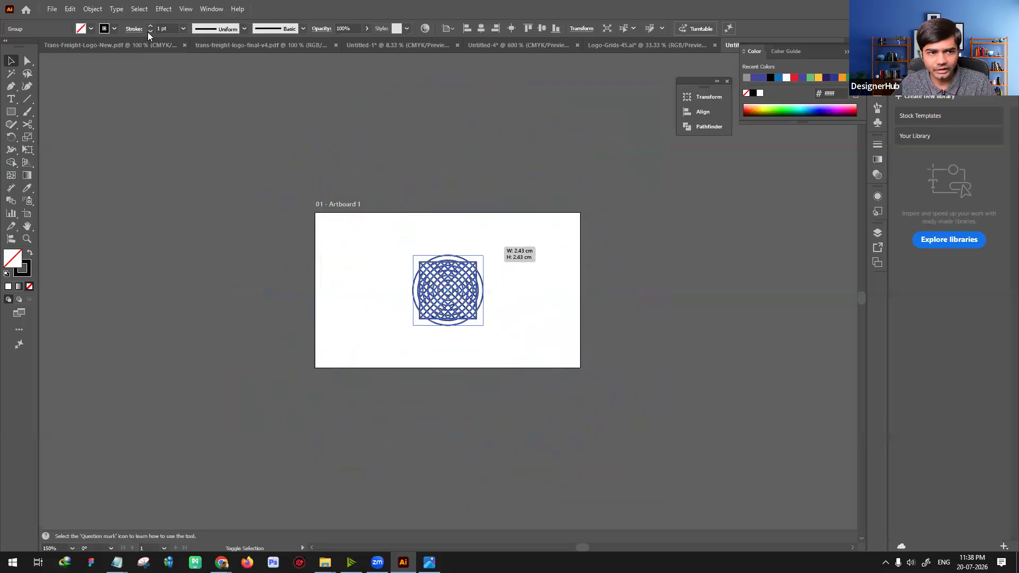
pyautogui.hotkey('ctrl', 'z')
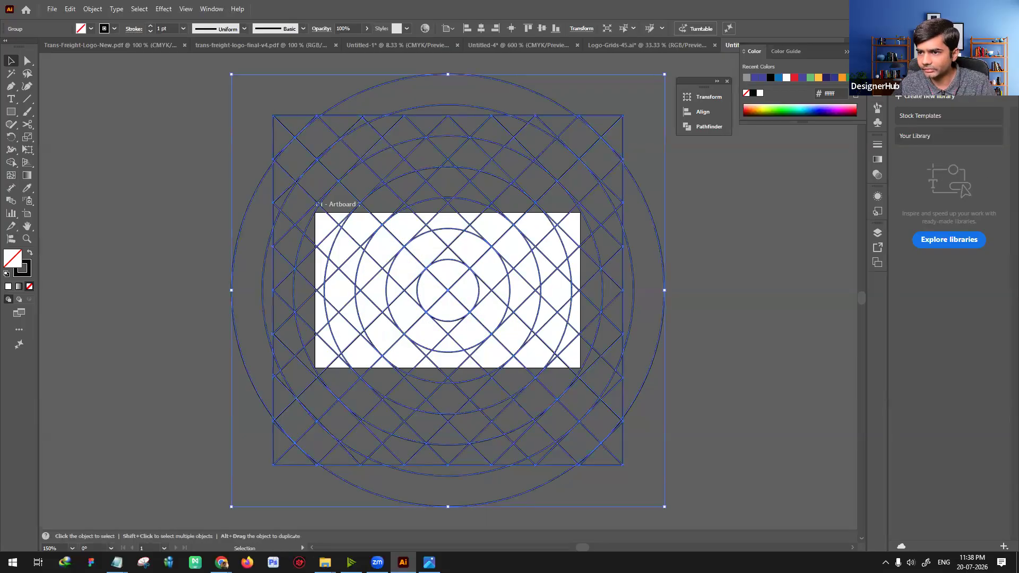
pyautogui.click(907, 52)
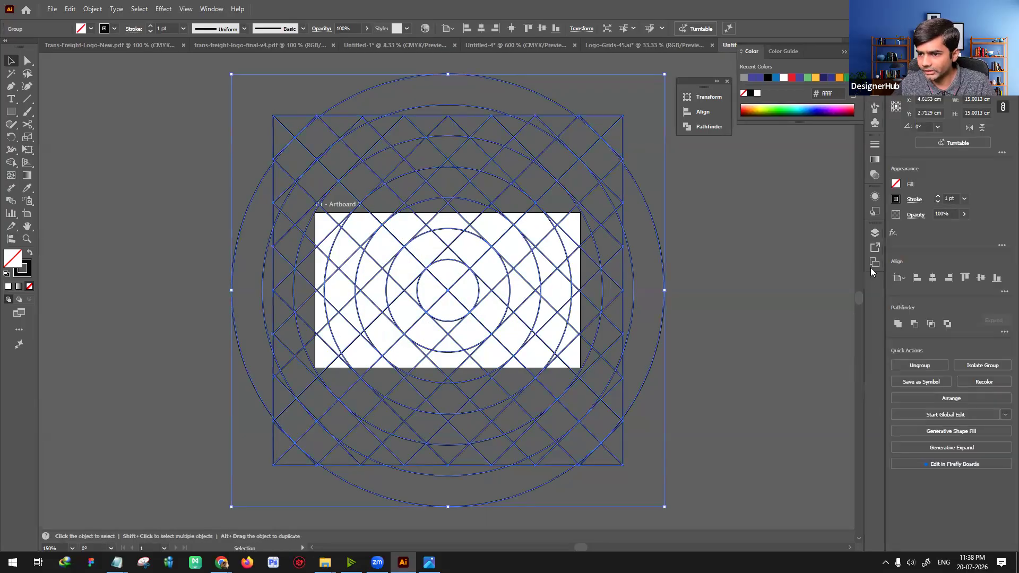
pyautogui.click(780, 361)
pyautogui.click(896, 291)
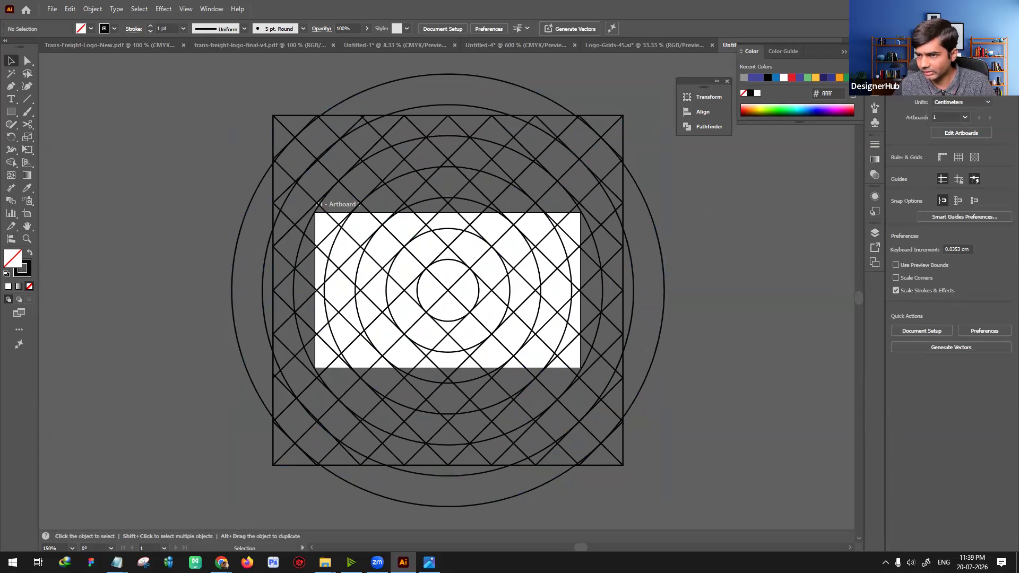
pyautogui.click(896, 291)
# Step: Scale the whole grid about its center to about 3.03 cm square, and close the document without saving
pyautogui.hotkey('ctrl', 'a')
pyautogui.moveTo(663, 75); pyautogui.dragTo(409, 248)
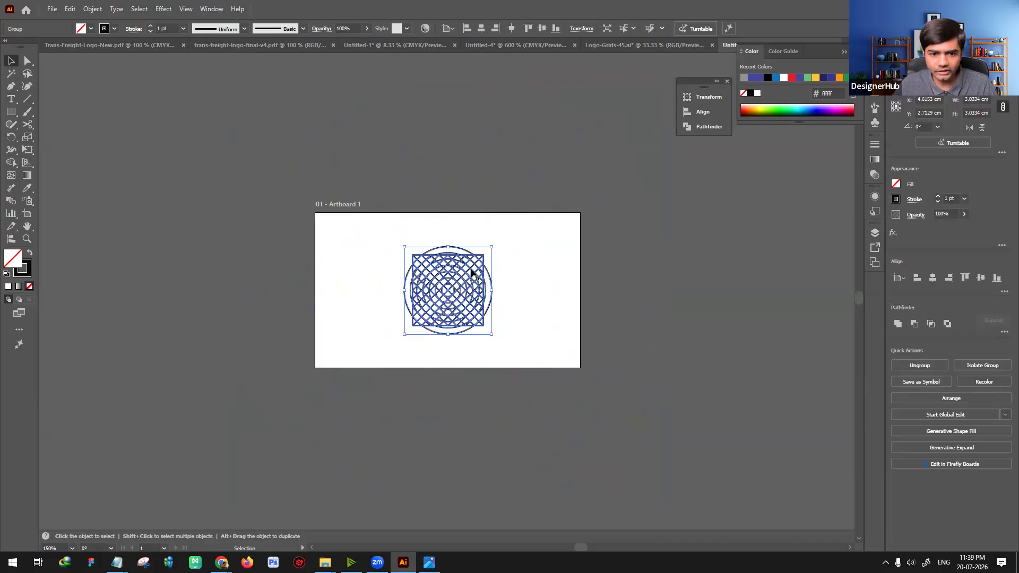
pyautogui.moveTo(358, 227); pyautogui.dragTo(538, 318)
pyautogui.hotkey('ctrl', 'w')
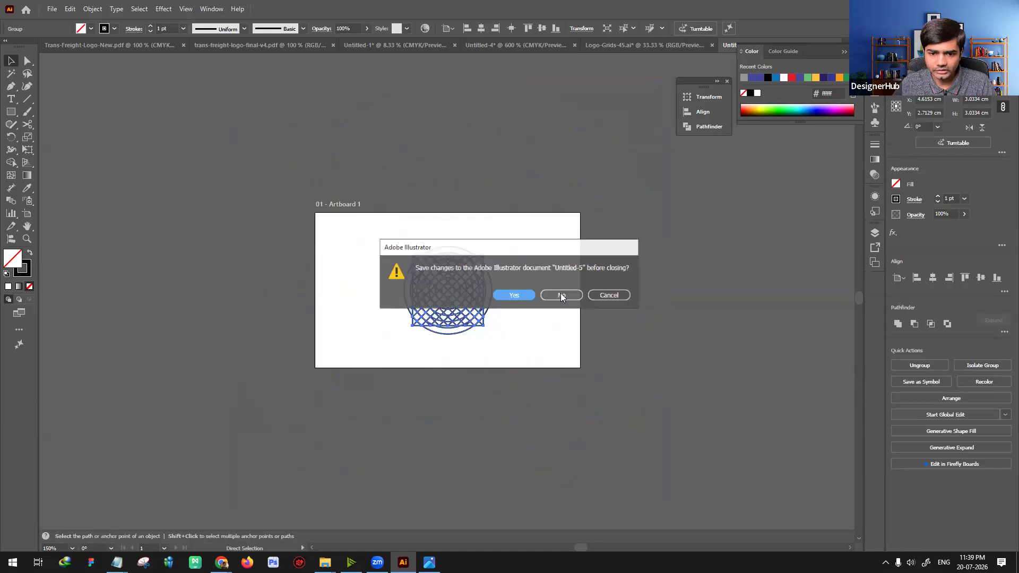
pyautogui.press('n')
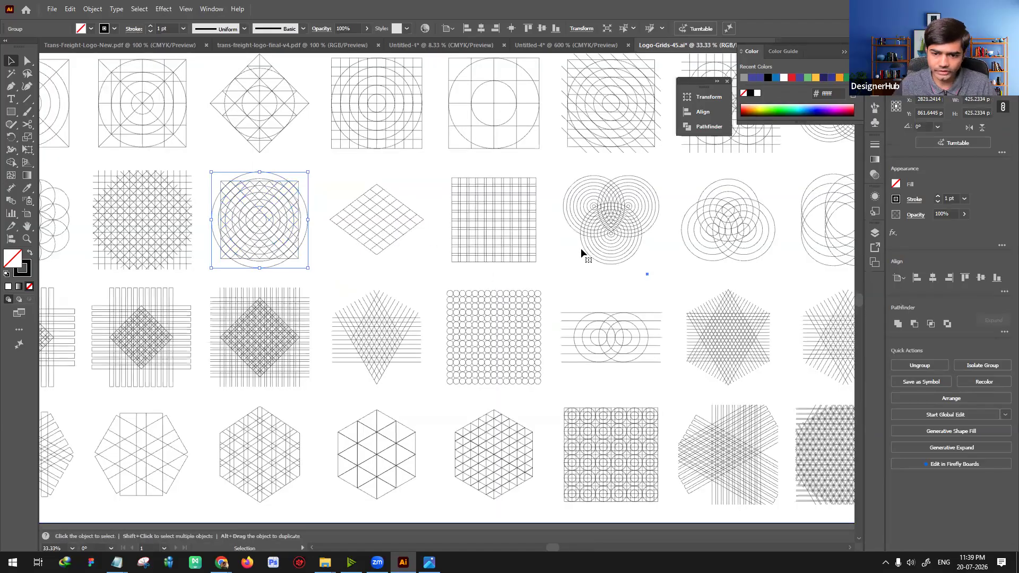
# Step: Paste the concentric-circle and diagonal grid into a new A4 CMYK document of 210 x 297 mm
pyautogui.click(581, 250)
pyautogui.hotkey('ctrl', 'n')
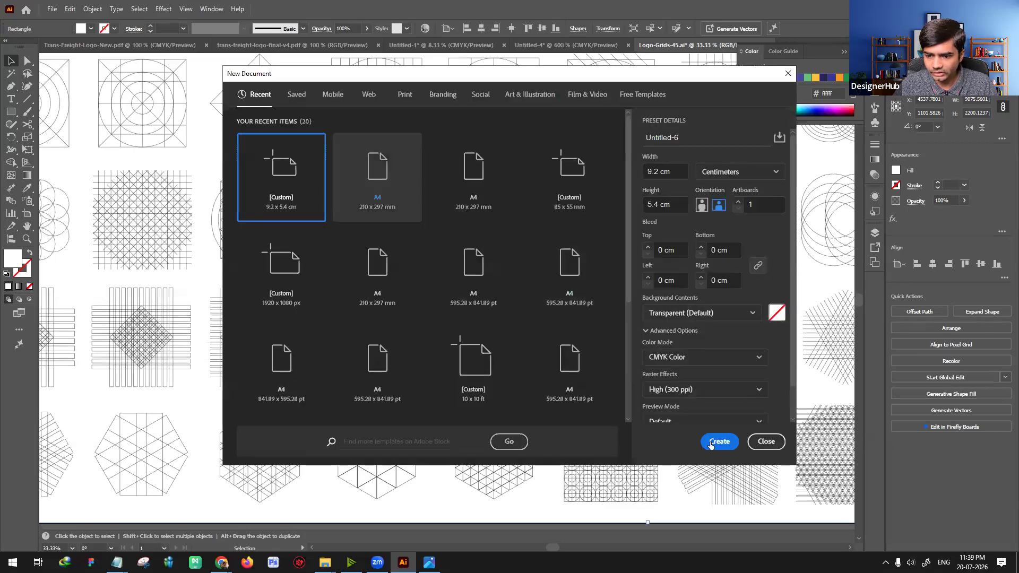
pyautogui.click(378, 178)
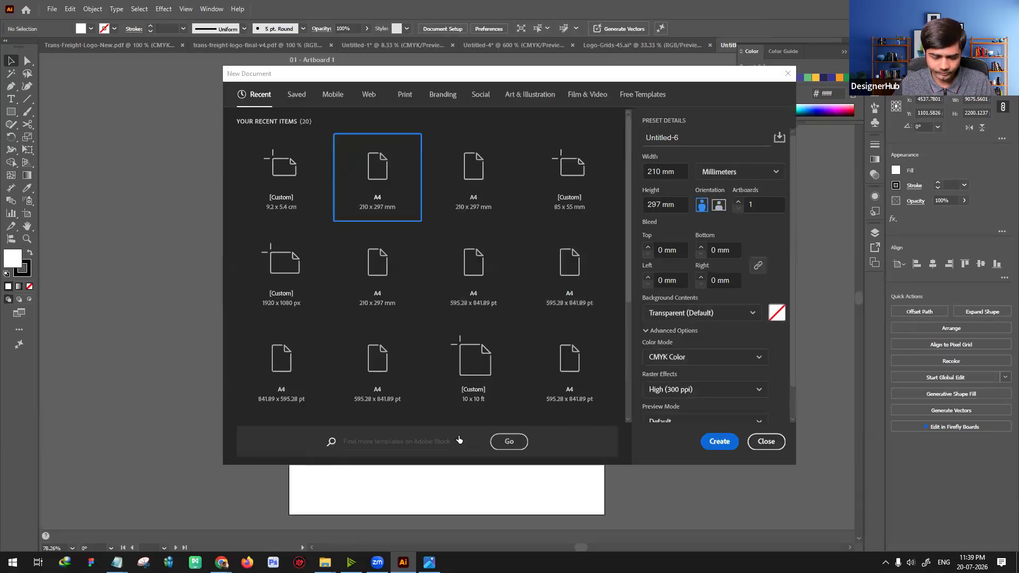
pyautogui.hotkey('ctrl', 'v')
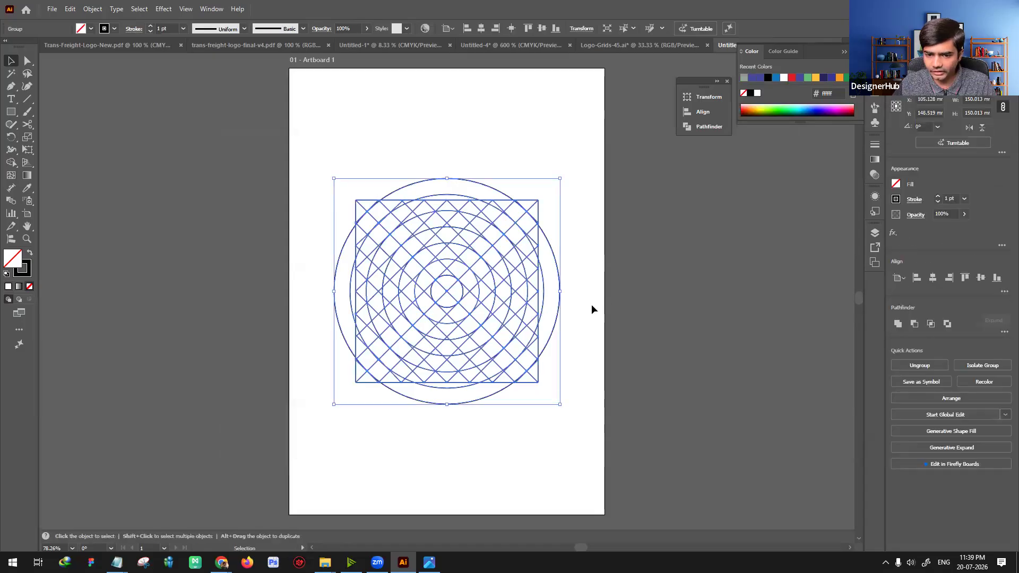
# Step: Turn on Scale Strokes & Effects in the new document
pyautogui.click(592, 309)
pyautogui.hotkey('ctrl', '1')
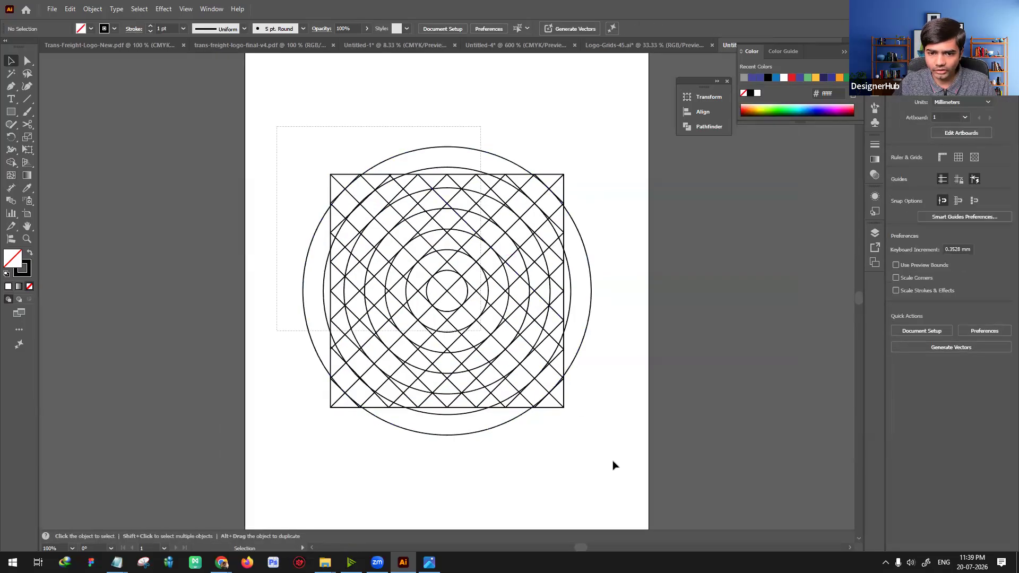
pyautogui.hotkey('ctrl', 'a')
pyautogui.hotkey('ctrl', 'shift', 'a')
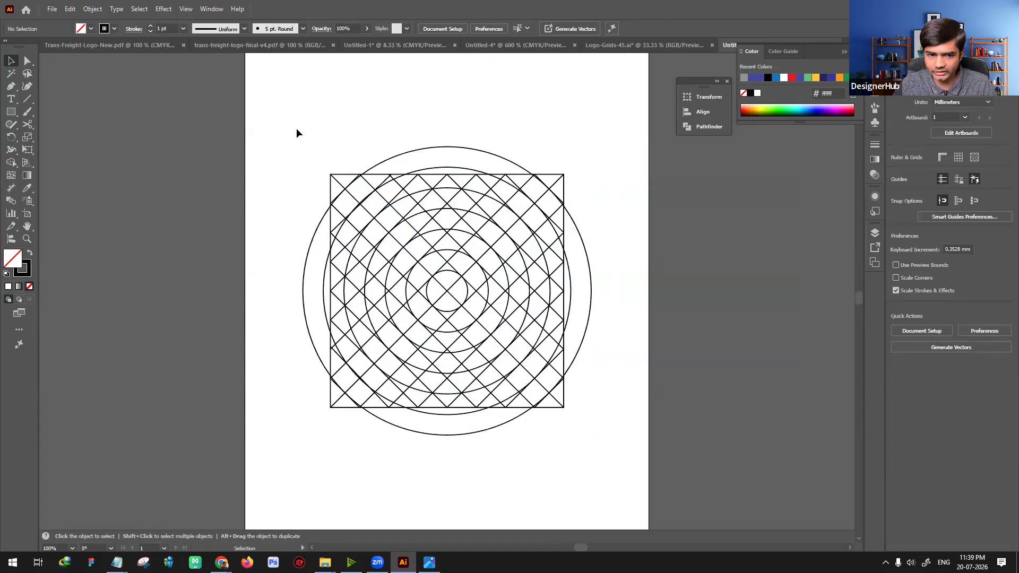
# Step: Try scaling the whole grid down proportionally toward its lower-left corner, and undo the scaling
pyautogui.moveTo(286, 128); pyautogui.dragTo(627, 464)
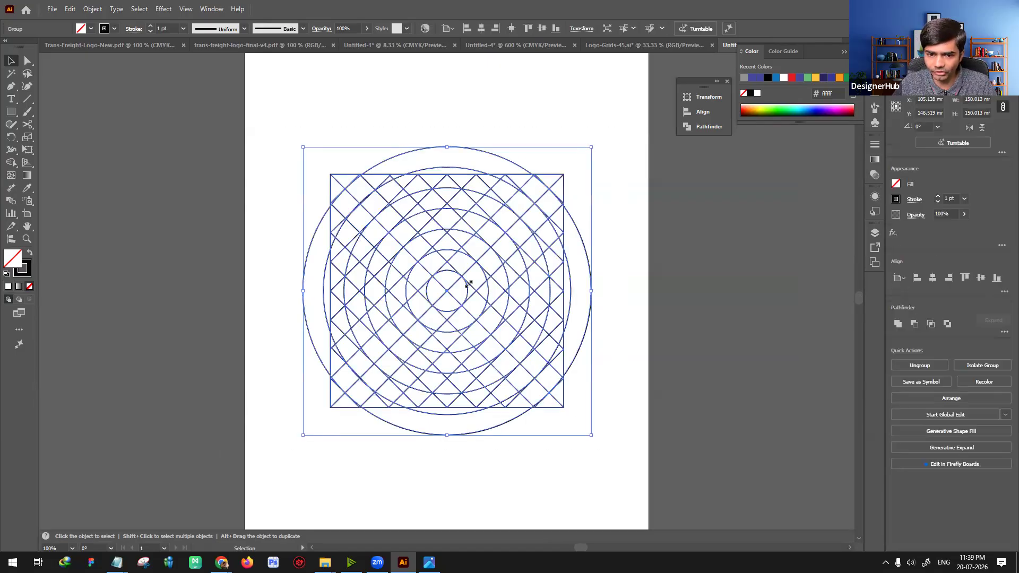
pyautogui.moveTo(592, 147); pyautogui.dragTo(386, 353)
pyautogui.moveTo(288, 336); pyautogui.dragTo(406, 477)
pyautogui.click(461, 393)
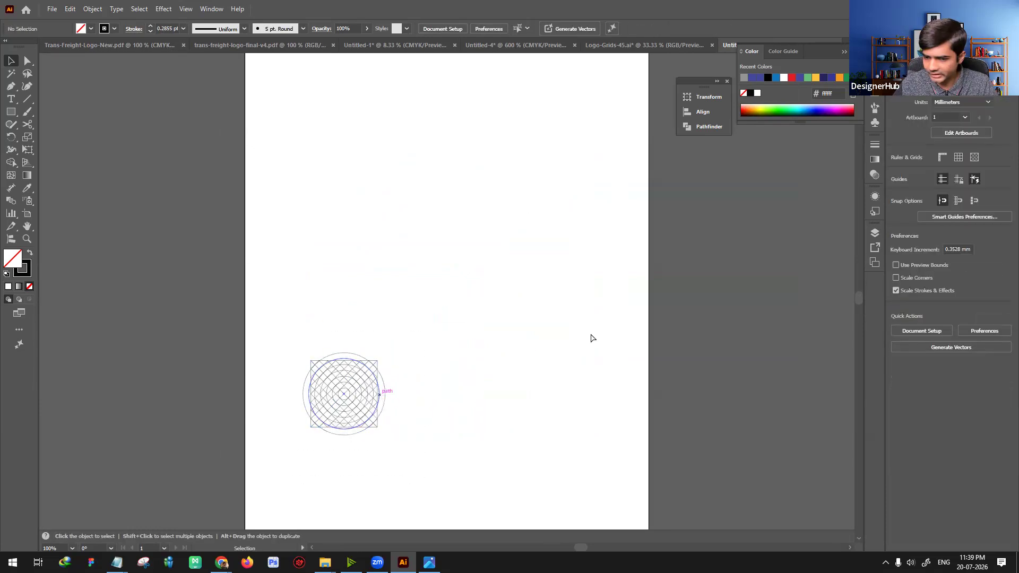
pyautogui.hotkey('ctrl', 'z')
pyautogui.click(609, 343)
# Step: Try merging grid cells with Shape Builder into a curved S-shaped band around the innermost circle, and undo it
pyautogui.hotkey('ctrl', '=')
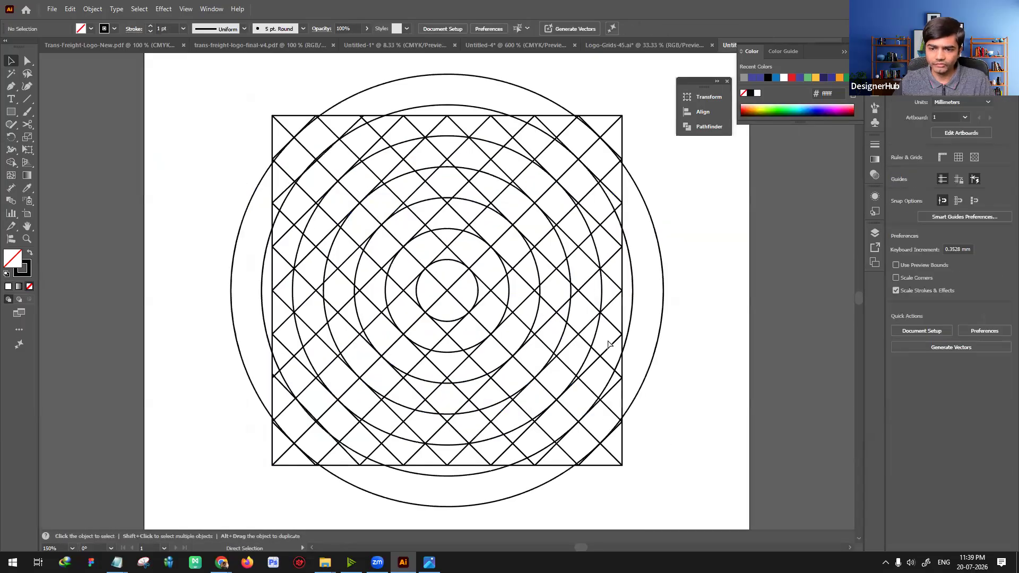
pyautogui.hotkey('ctrl', '=')
pyautogui.hotkey('ctrl', '-')
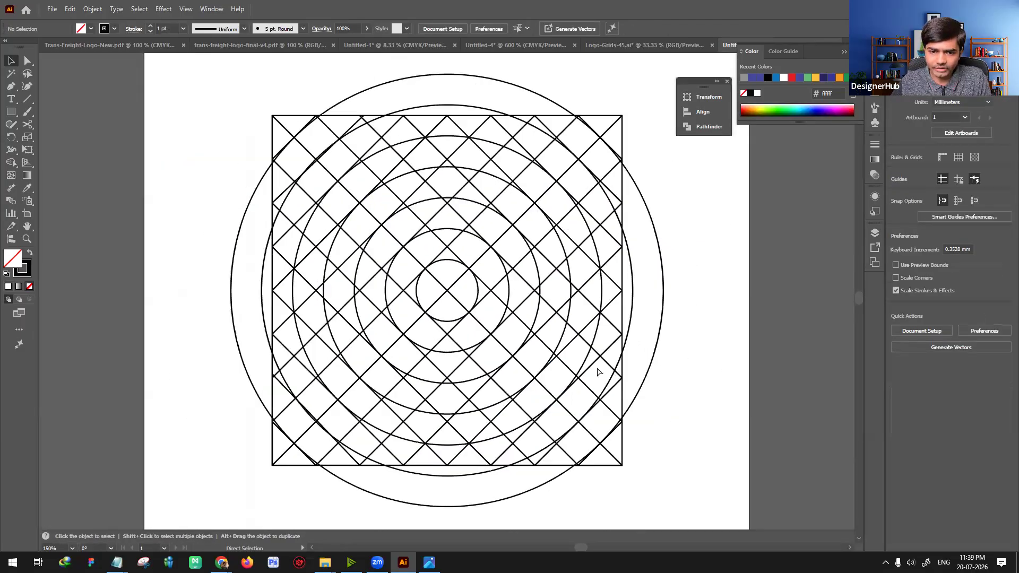
pyautogui.hotkey('ctrl', '-')
pyautogui.click(432, 289)
pyautogui.press('a')
pyautogui.hotkey('ctrl', '=')
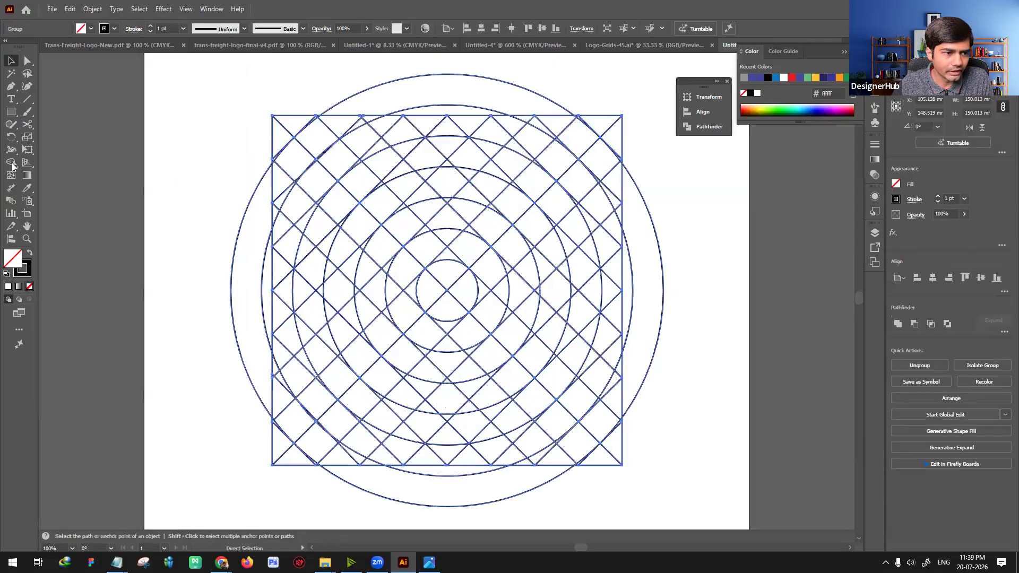
pyautogui.hotkey('shift', 'm')
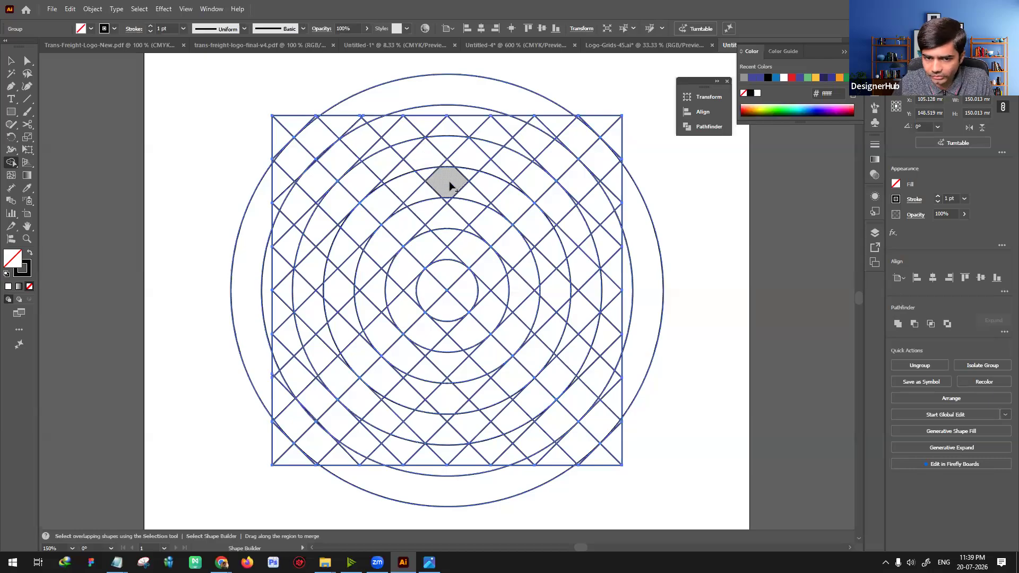
pyautogui.press('ctrl')
pyautogui.hotkey('ctrl', '=')
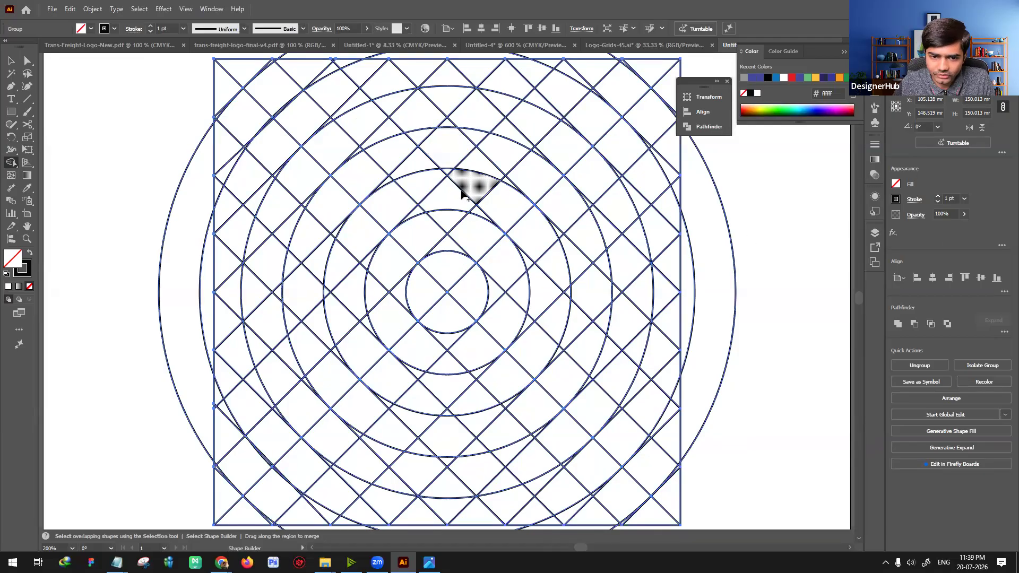
pyautogui.scroll(-1, 456, 186)
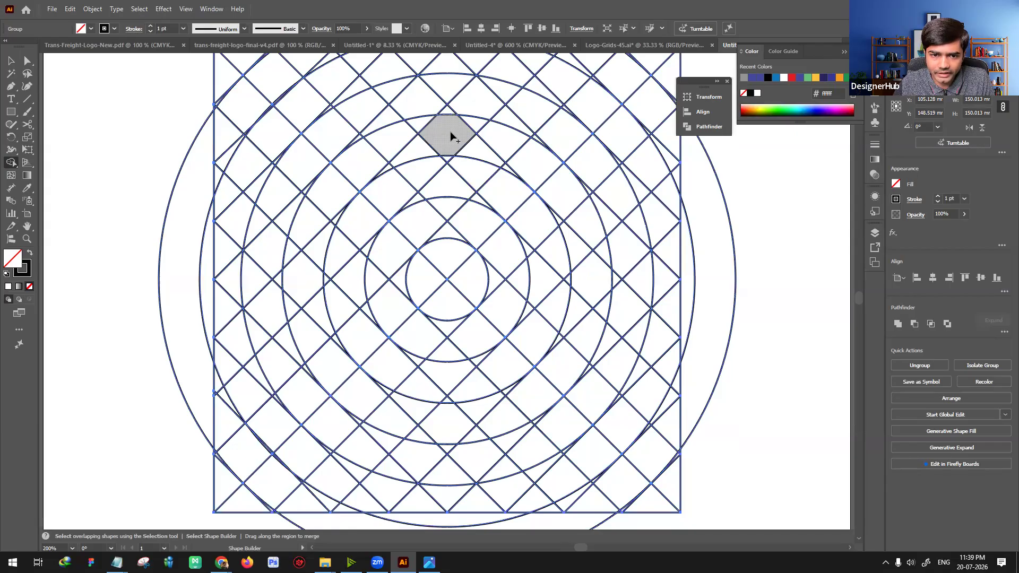
pyautogui.moveTo(447, 135)
pyautogui.mouseDown()
pyautogui.moveTo(392, 136)
pyautogui.moveTo(333, 187)
pyautogui.moveTo(380, 242)
pyautogui.moveTo(426, 222)
pyautogui.moveTo(481, 224)
pyautogui.moveTo(501, 248)
pyautogui.moveTo(510, 287)
pyautogui.moveTo(484, 336)
pyautogui.mouseUp()
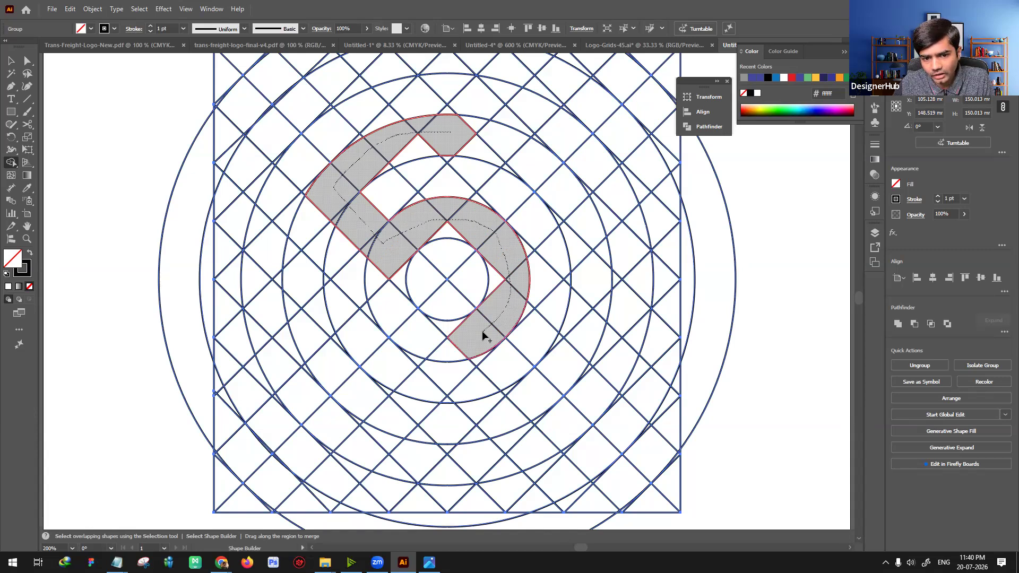
pyautogui.moveTo(508, 229); pyautogui.dragTo(512, 221)
pyautogui.hotkey('ctrl', 'z')
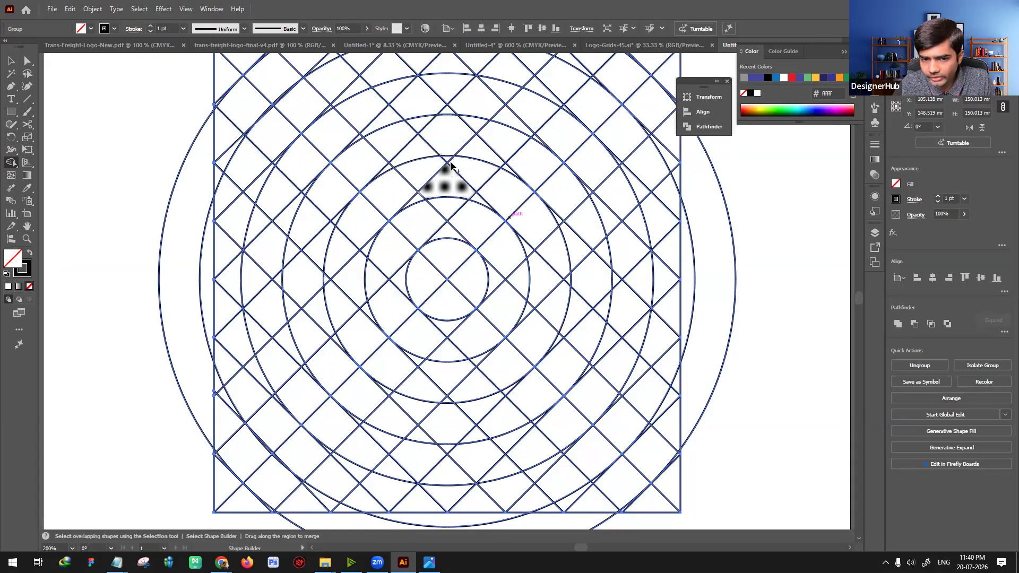
# Step: Merge grid cells with Shape Builder into an S-shaped mark with a wider lower curve and a pointed, straight-edged middle
pyautogui.moveTo(449, 140)
pyautogui.mouseDown()
pyautogui.moveTo(379, 151)
pyautogui.moveTo(334, 191)
pyautogui.mouseUp()
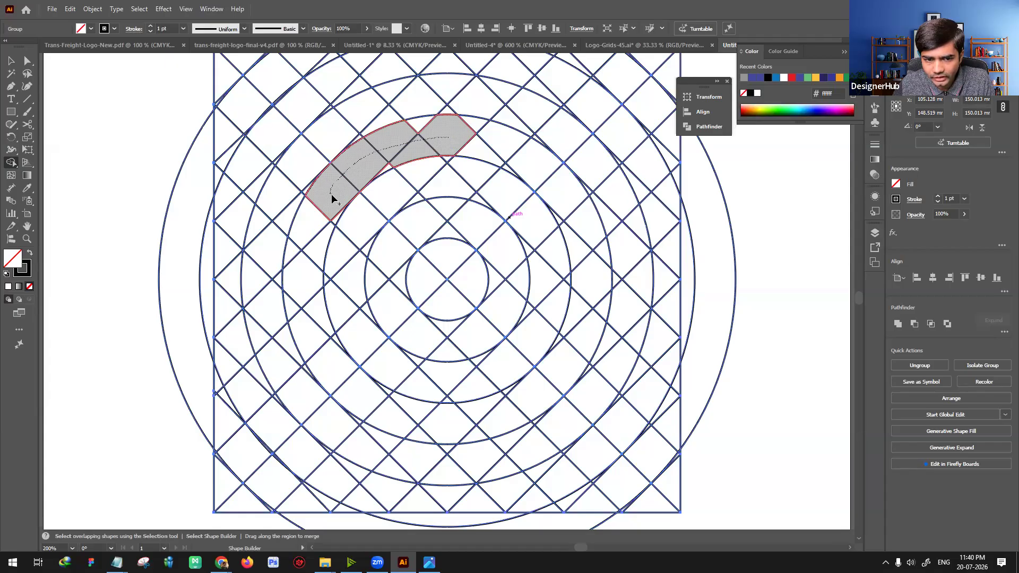
pyautogui.moveTo(350, 223)
pyautogui.mouseDown()
pyautogui.moveTo(384, 253)
pyautogui.moveTo(397, 245)
pyautogui.mouseUp()
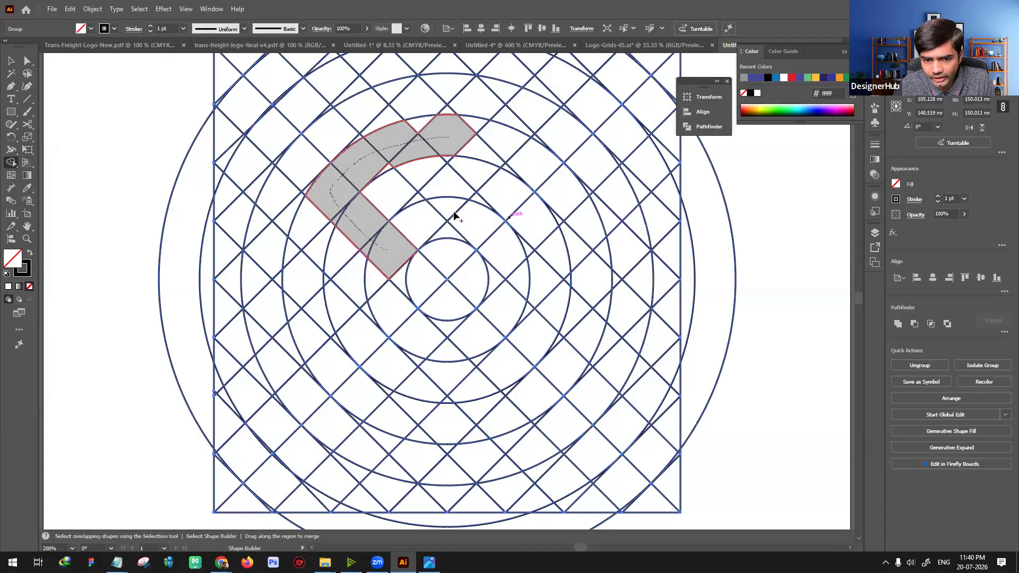
pyautogui.moveTo(447, 215); pyautogui.dragTo(472, 214)
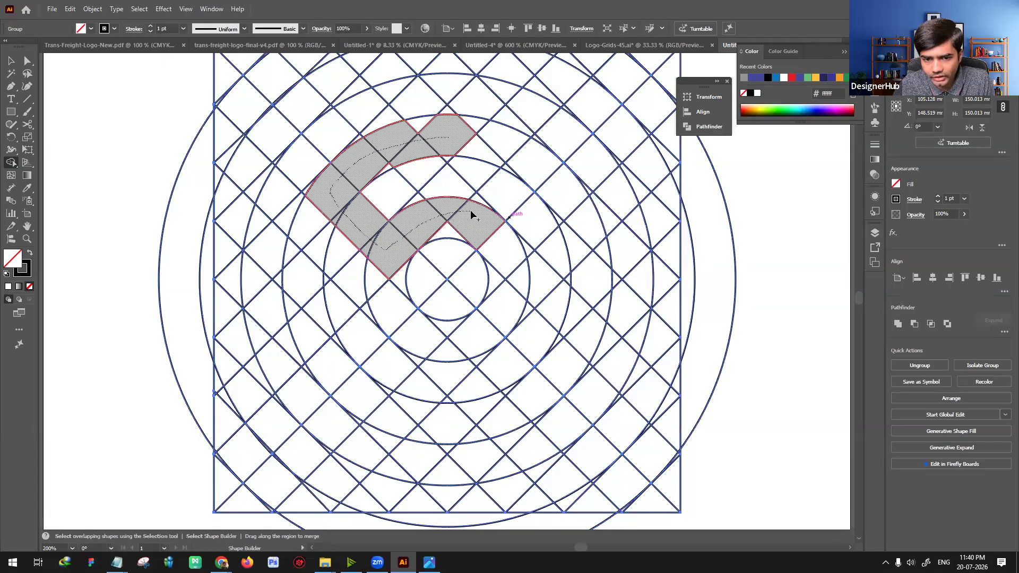
pyautogui.moveTo(509, 250)
pyautogui.mouseDown()
pyautogui.moveTo(539, 276)
pyautogui.moveTo(544, 313)
pyautogui.moveTo(506, 366)
pyautogui.mouseUp()
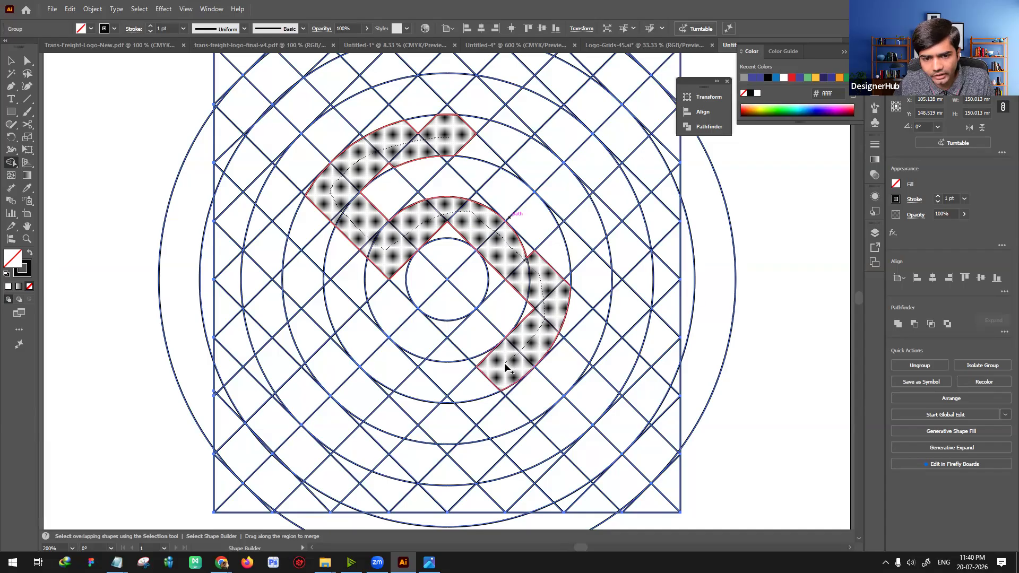
pyautogui.moveTo(484, 378); pyautogui.dragTo(483, 391)
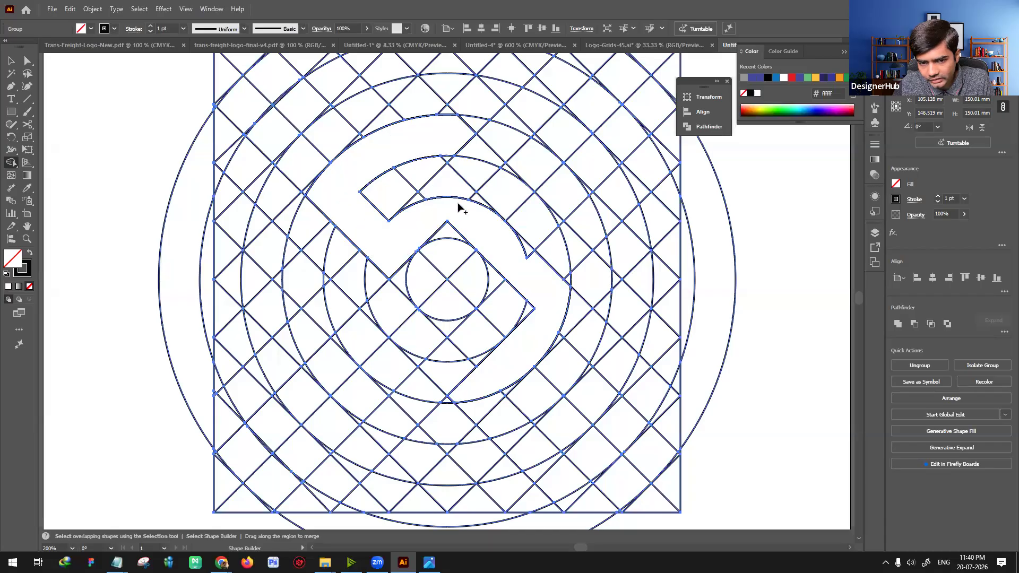
pyautogui.moveTo(433, 193)
pyautogui.mouseDown()
pyautogui.moveTo(463, 193)
pyautogui.moveTo(538, 265)
pyautogui.mouseUp()
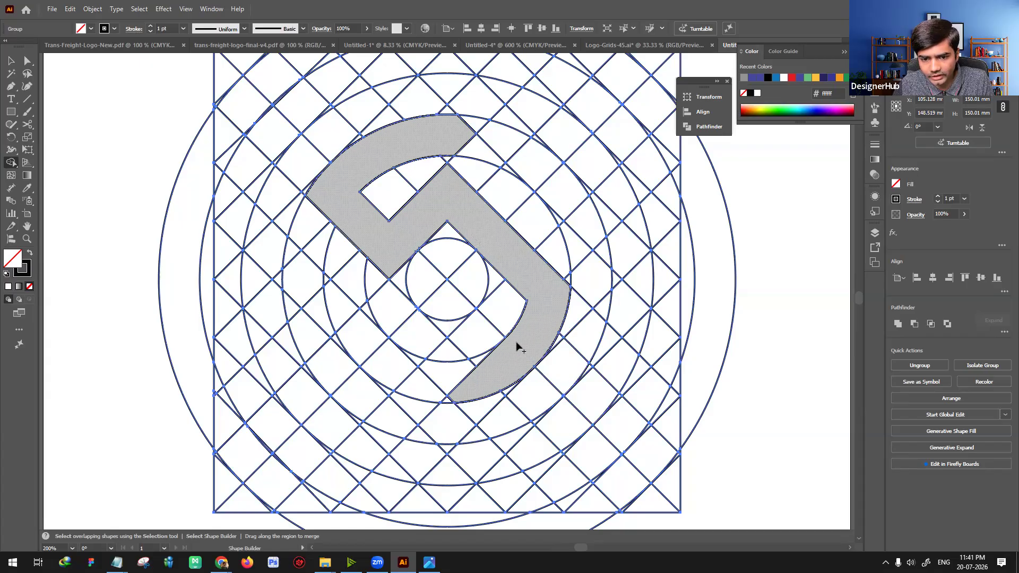
# Step: Undo all the Shape Builder merges to restore the original grid
pyautogui.hotkey('ctrl', 'z')
pyautogui.hotkey('ctrl', 'z')
pyautogui.hotkey('ctrl', 'z')
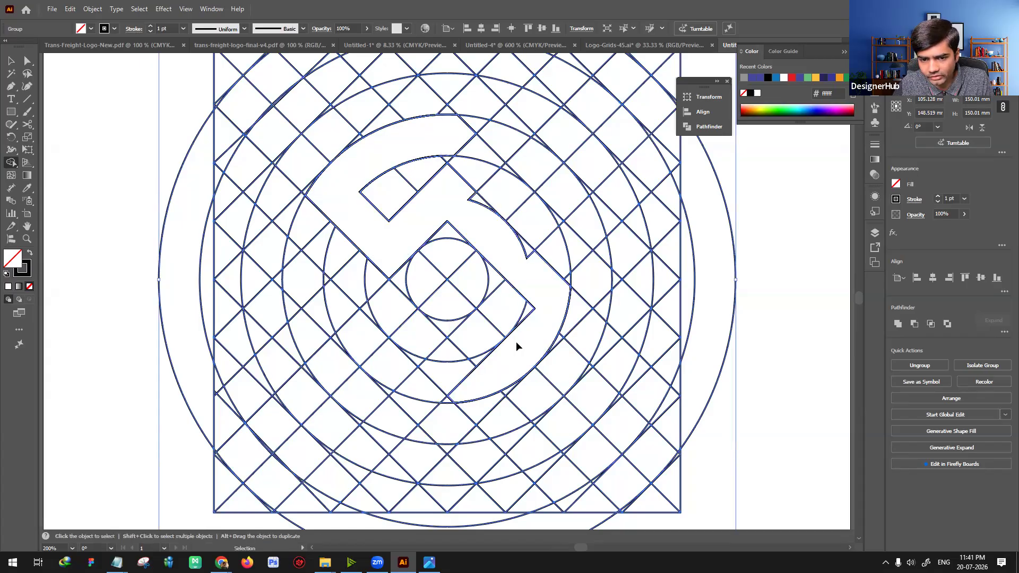
pyautogui.hotkey('ctrl', 'z')
pyautogui.hotkey('ctrl', 'z')
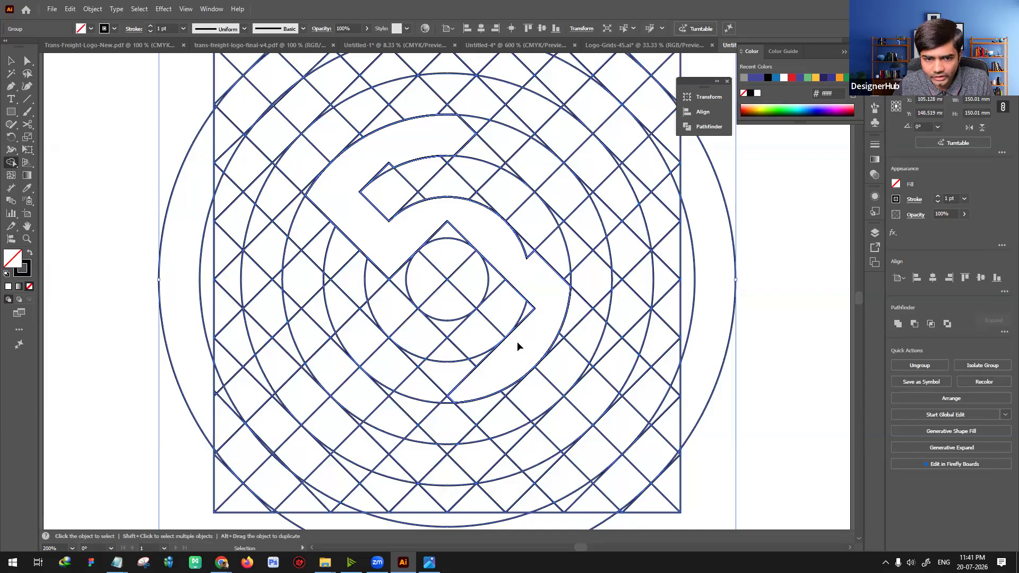
pyautogui.hotkey('ctrl', 'z')
pyautogui.hotkey('ctrl', 'z')
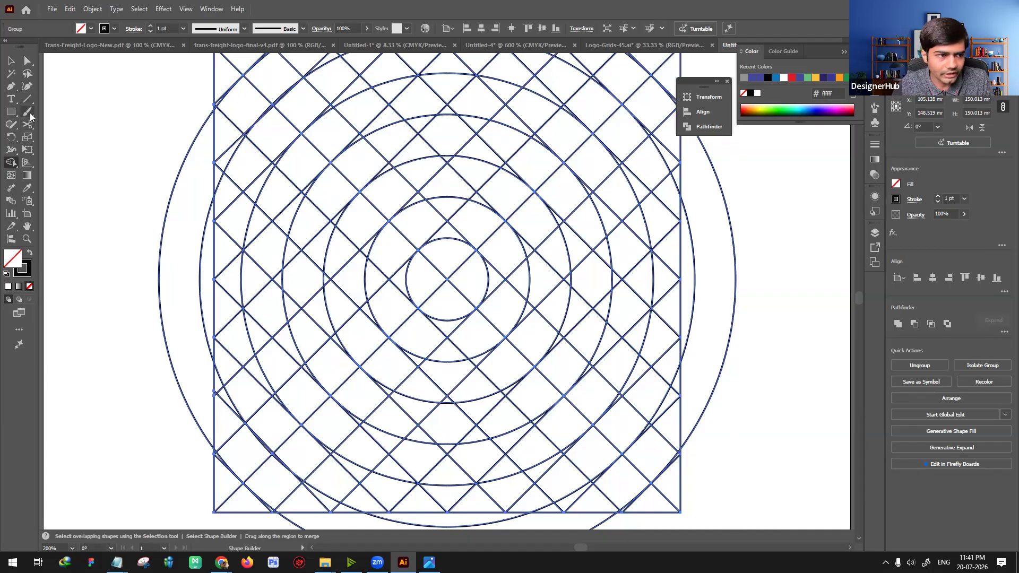
# Step: Choose the Paintbrush tool and add a new layer above the grid layer
pyautogui.press('b')
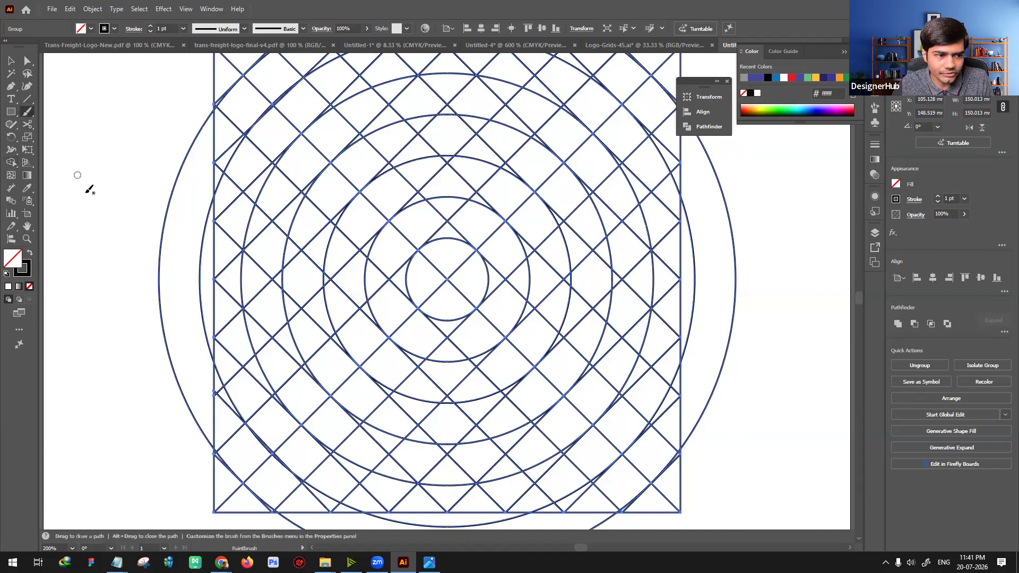
pyautogui.click(875, 234)
pyautogui.click(832, 482)
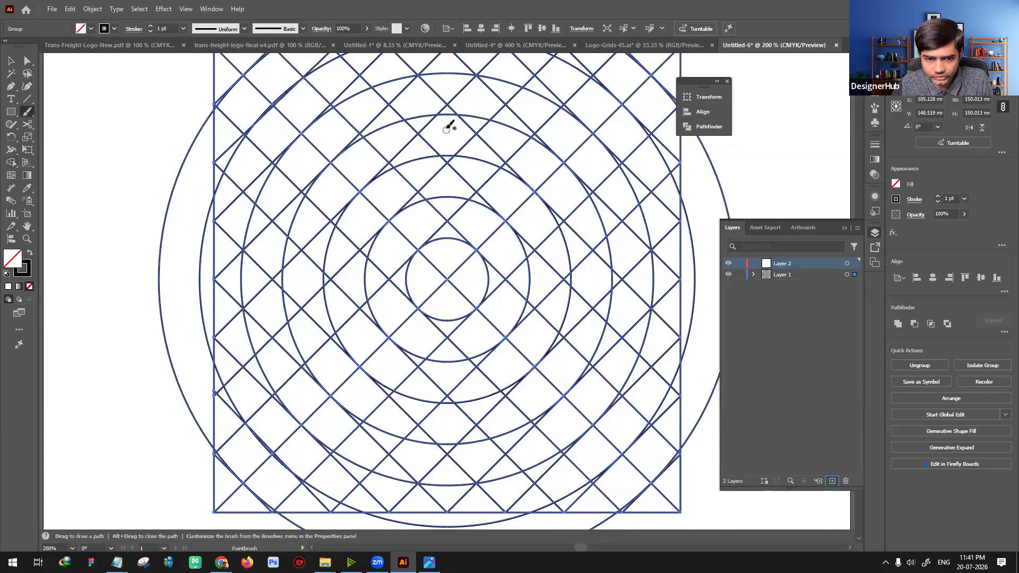
# Step: Sketch an angular S about 45 x 47 mm over the grid's center with the 5 pt round brush, undoing a rounder first attempt
pyautogui.moveTo(457, 139)
pyautogui.mouseDown()
pyautogui.moveTo(391, 139)
pyautogui.moveTo(349, 160)
pyautogui.moveTo(327, 190)
pyautogui.moveTo(388, 249)
pyautogui.moveTo(481, 177)
pyautogui.moveTo(526, 199)
pyautogui.moveTo(552, 240)
pyautogui.moveTo(559, 311)
pyautogui.moveTo(540, 339)
pyautogui.moveTo(469, 377)
pyautogui.mouseUp()
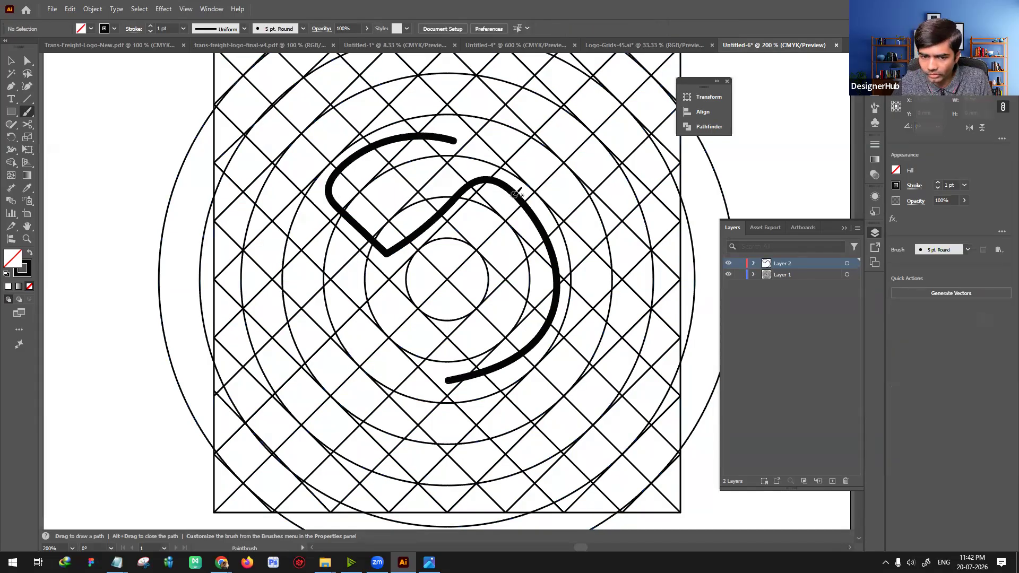
pyautogui.hotkey('ctrl', 'z')
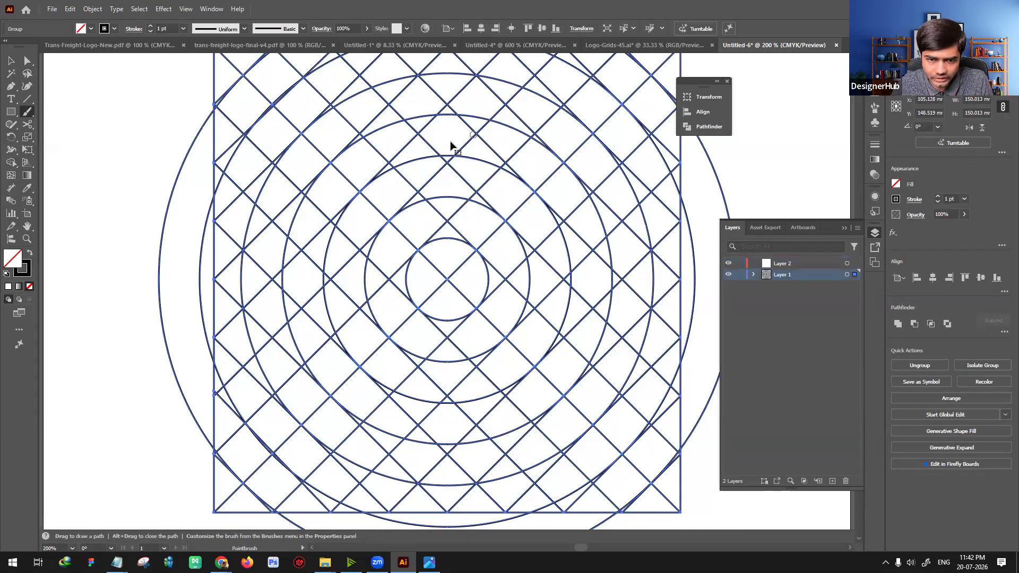
pyautogui.moveTo(440, 143)
pyautogui.mouseDown()
pyautogui.moveTo(456, 142)
pyautogui.moveTo(355, 223)
pyautogui.moveTo(392, 267)
pyautogui.moveTo(485, 166)
pyautogui.moveTo(534, 226)
pyautogui.moveTo(435, 314)
pyautogui.mouseUp()
pyautogui.hotkey('ctrl', 'z')
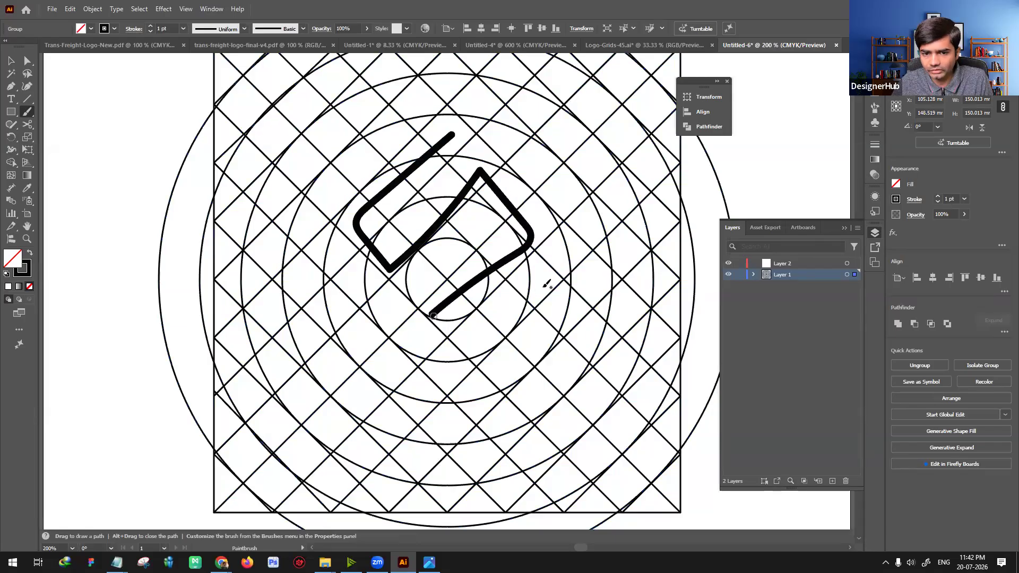
# Step: Set the opacity of the angular S brush stroke to 20%
pyautogui.press('v')
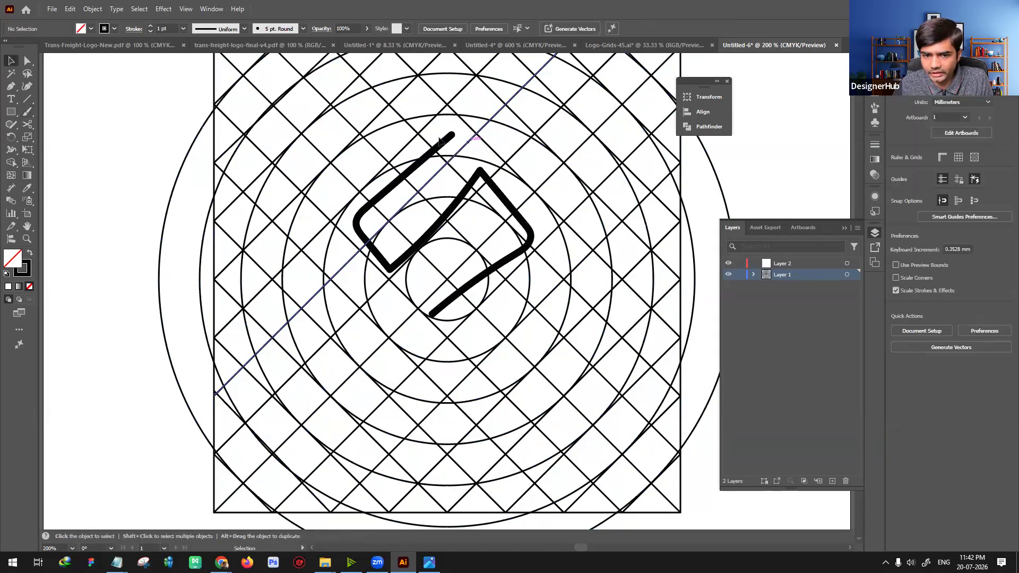
pyautogui.click(498, 192)
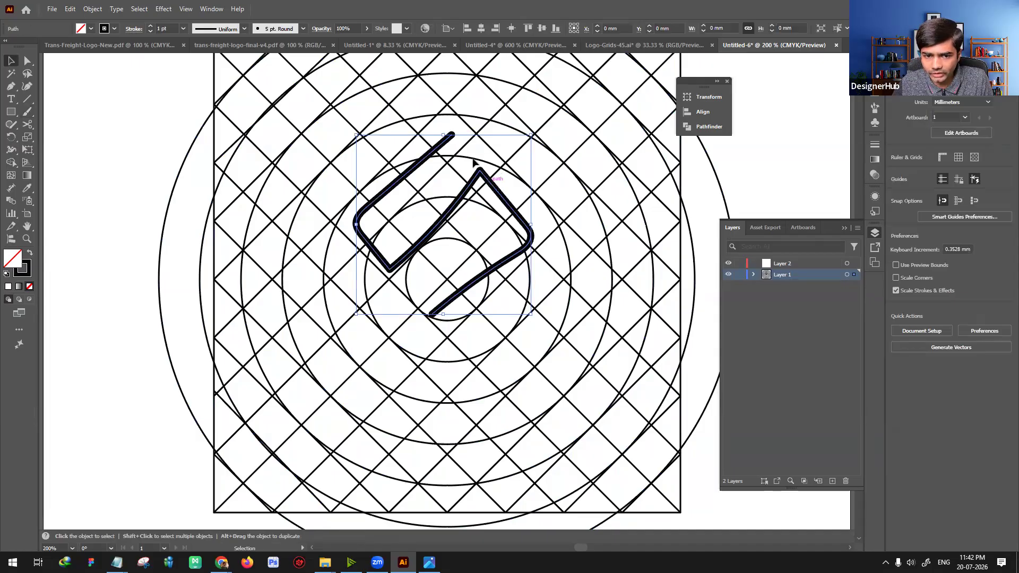
pyautogui.click(347, 28)
pyautogui.write('20')
pyautogui.press('Return')
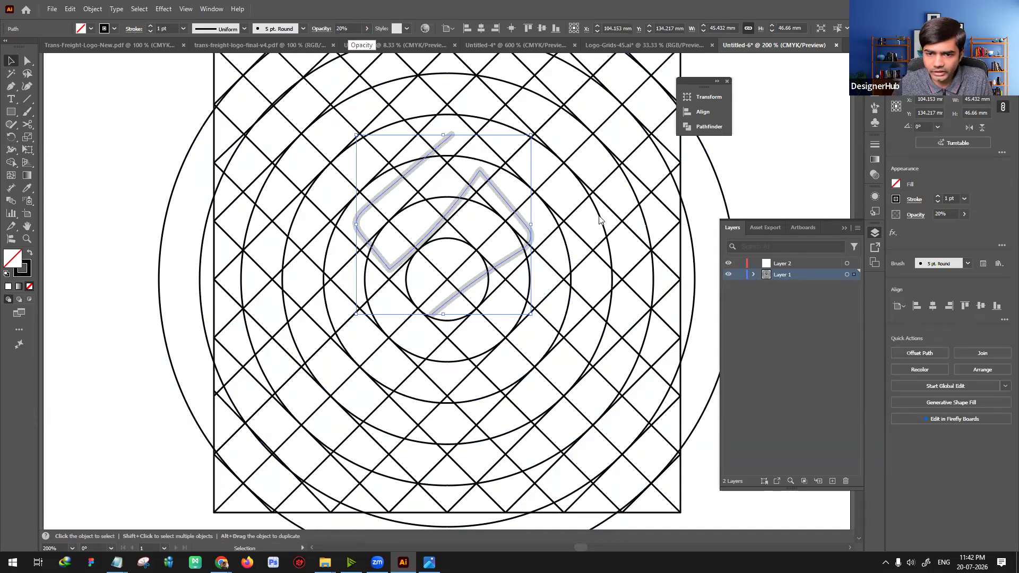
# Step: Move the faded S stroke in place from Layer 1 to Layer 2, and lock Layer 2
pyautogui.hotkey('ctrl', 'x')
pyautogui.click(778, 264)
pyautogui.hotkey('ctrl', 'f')
pyautogui.click(739, 263)
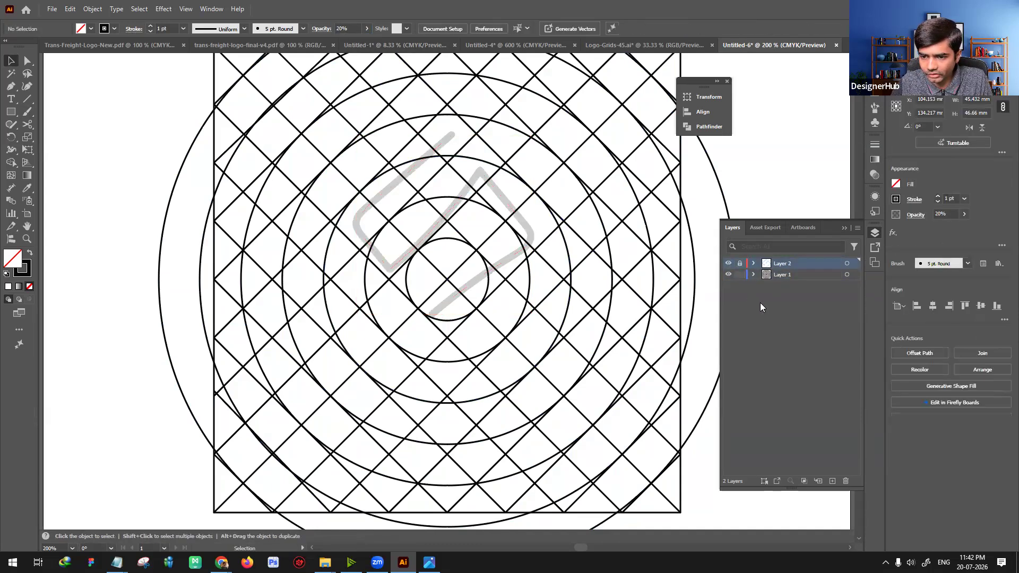
# Step: Merge the Layer 1 grid regions along the faded angular S sketch into one S shape with Shape Builder
pyautogui.click(781, 275)
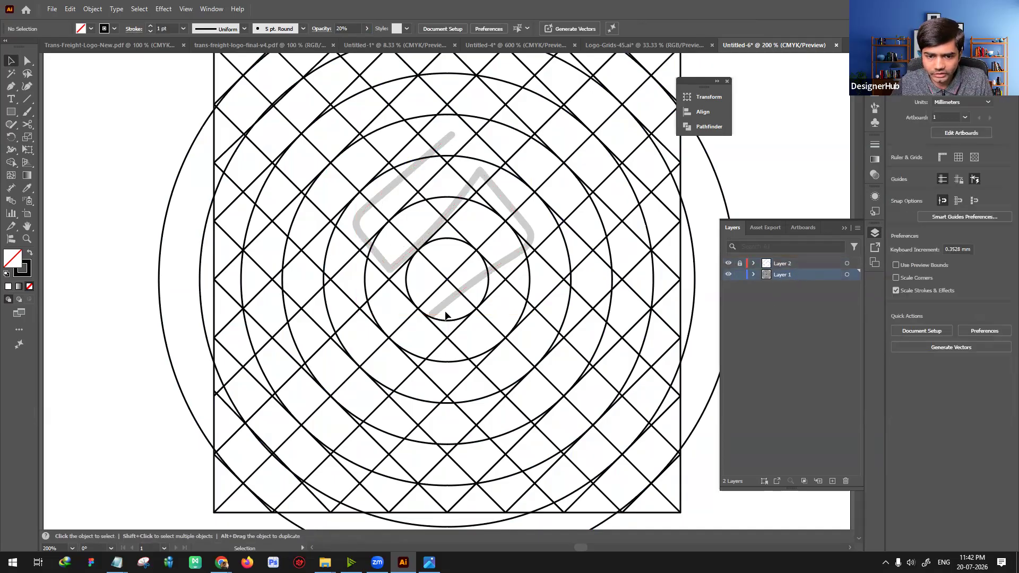
pyautogui.moveTo(150, 111); pyautogui.dragTo(472, 385)
pyautogui.click(10, 163)
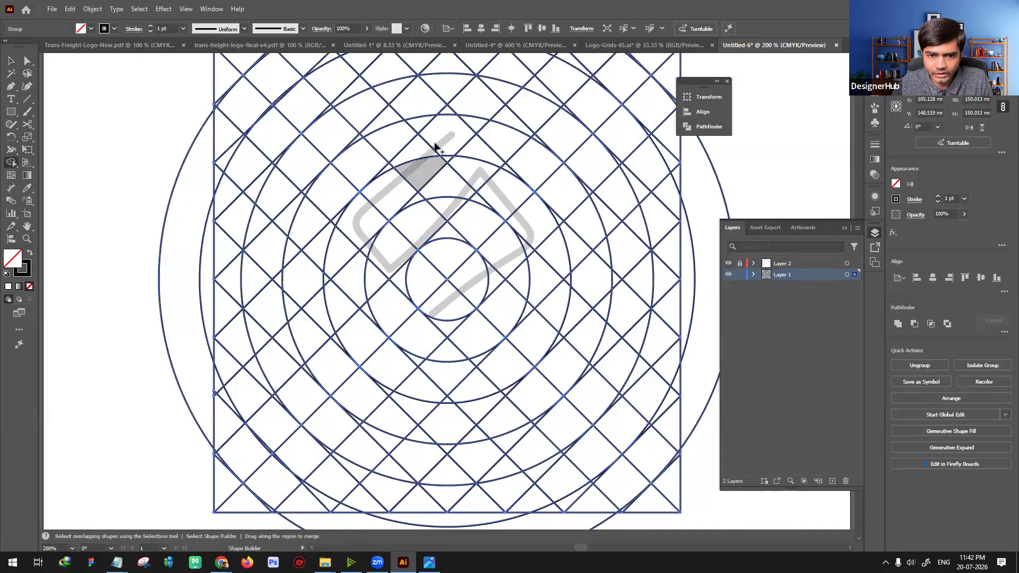
pyautogui.moveTo(447, 141)
pyautogui.mouseDown()
pyautogui.moveTo(357, 218)
pyautogui.moveTo(412, 270)
pyautogui.moveTo(510, 199)
pyautogui.moveTo(557, 257)
pyautogui.moveTo(475, 340)
pyautogui.moveTo(547, 319)
pyautogui.mouseUp()
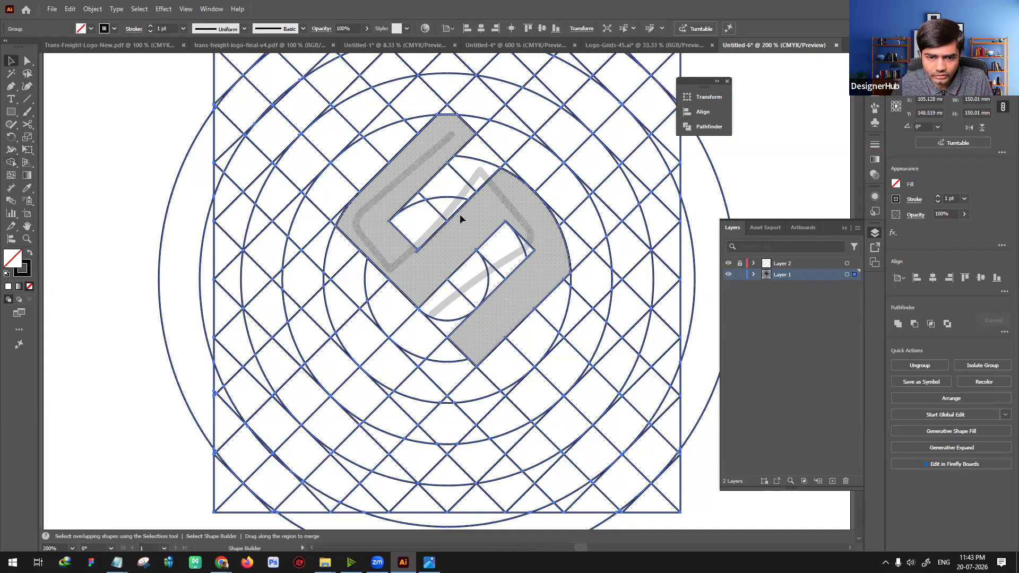
pyautogui.press('v')
pyautogui.moveTo(428, 272); pyautogui.dragTo(418, 252)
pyautogui.hotkey('ctrl', 'z')
pyautogui.hotkey('ctrl', 'z')
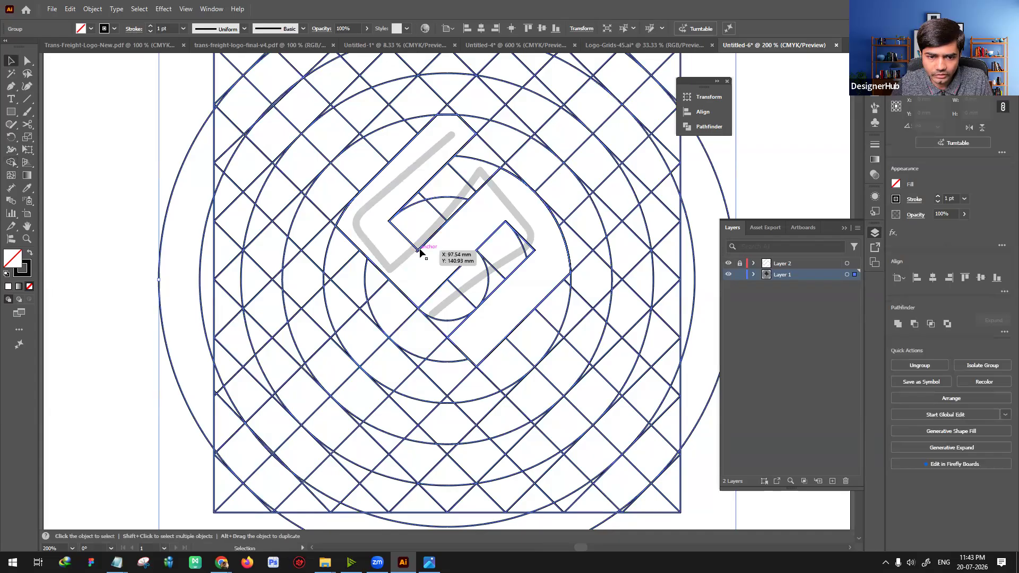
# Step: Isolate the grid group and move the merged S outline with its surrounding circle off the artboard onto the empty canvas
pyautogui.doubleClick(419, 251)
pyautogui.click(392, 282)
pyautogui.click(392, 281)
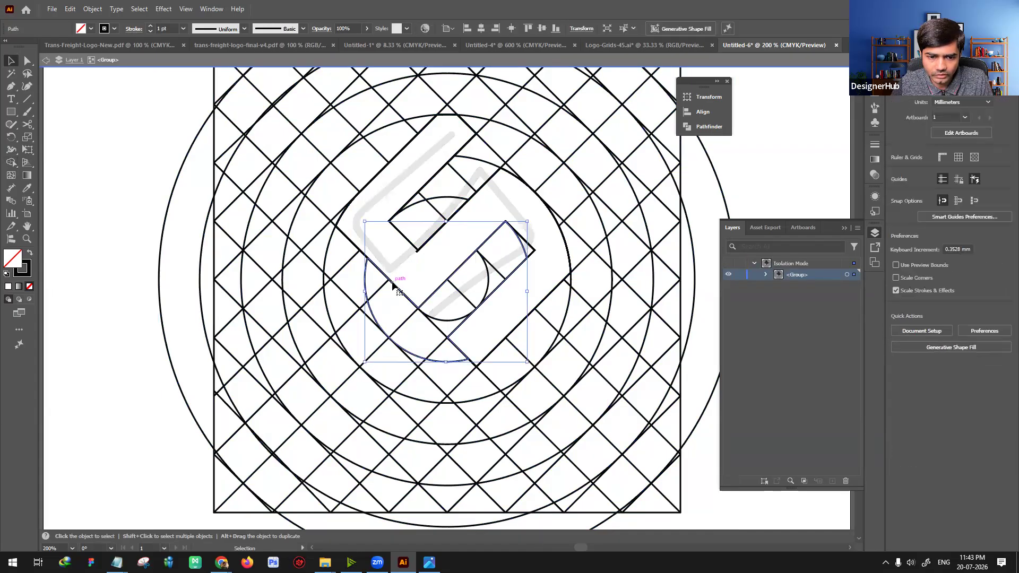
pyautogui.click(351, 242)
pyautogui.moveTo(351, 242); pyautogui.dragTo(43, 284)
pyautogui.hotkey('ctrl', 'z')
pyautogui.moveTo(346, 295); pyautogui.dragTo(565, 283)
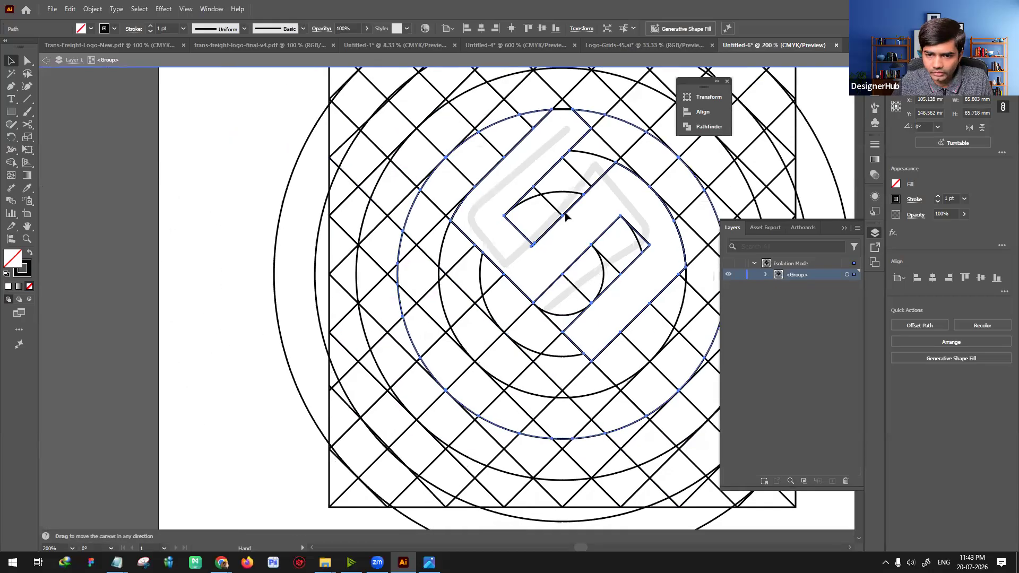
pyautogui.moveTo(560, 219); pyautogui.dragTo(107, 283)
pyautogui.moveTo(244, 295); pyautogui.dragTo(280, 256)
pyautogui.click(241, 120)
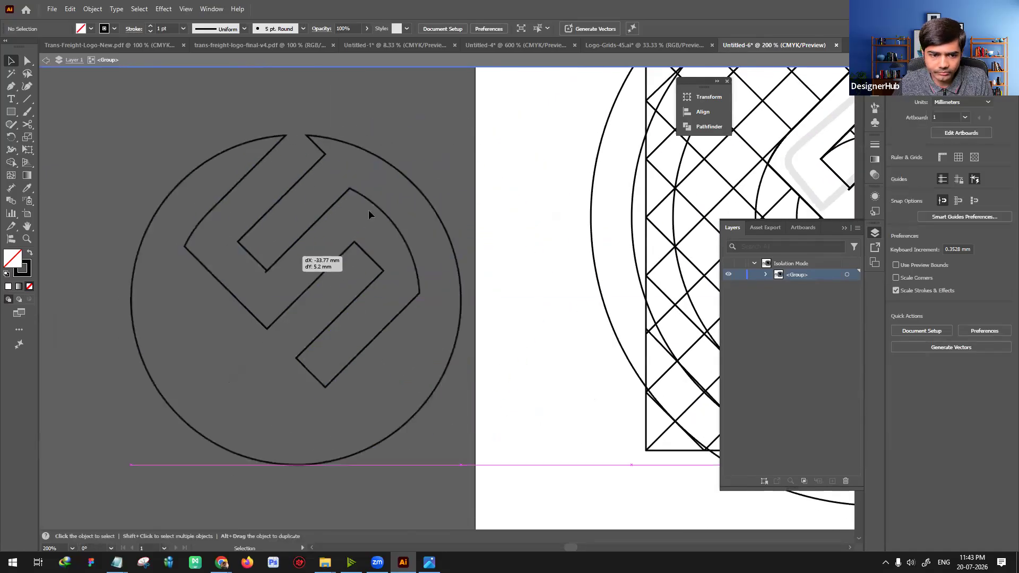
pyautogui.click(337, 112)
# Step: Examine the anchor points and corners of the S outline beside the artboard with Direct Selection
pyautogui.press('a')
pyautogui.click(265, 272)
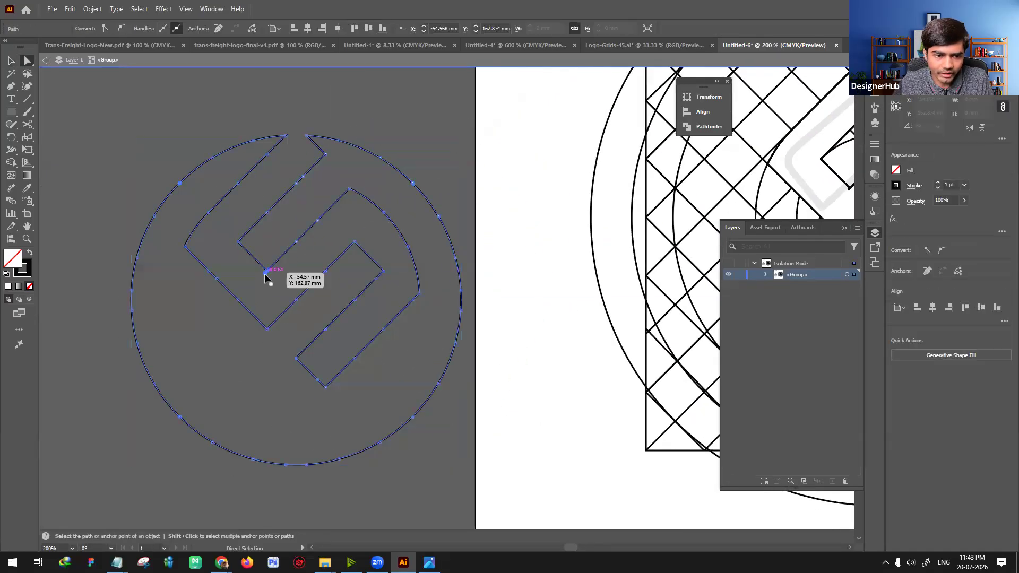
pyautogui.hotkey('ctrl', '+')
pyautogui.hotkey('ctrl', '+')
pyautogui.click(430, 265)
pyautogui.click(446, 295)
pyautogui.click(447, 291)
pyautogui.click(448, 295)
pyautogui.click(447, 290)
pyautogui.hotkey('ctrl', 'a')
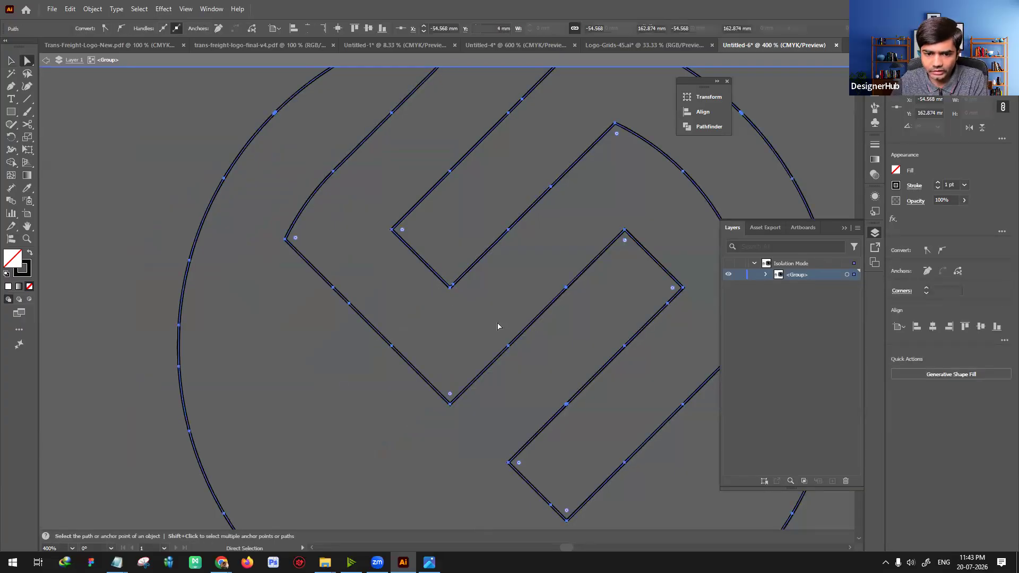
pyautogui.hotkey('ctrl', '-')
pyautogui.moveTo(495, 325); pyautogui.dragTo(394, 368)
pyautogui.hotkey('ctrl', 'shift', 'a')
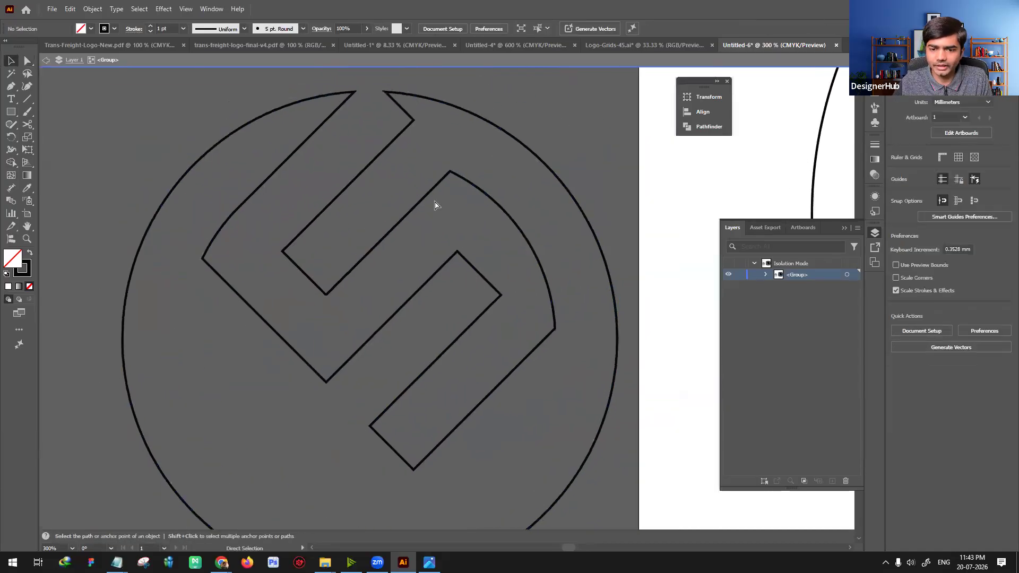
pyautogui.hotkey('ctrl', '-')
pyautogui.press('a')
pyautogui.click(259, 266)
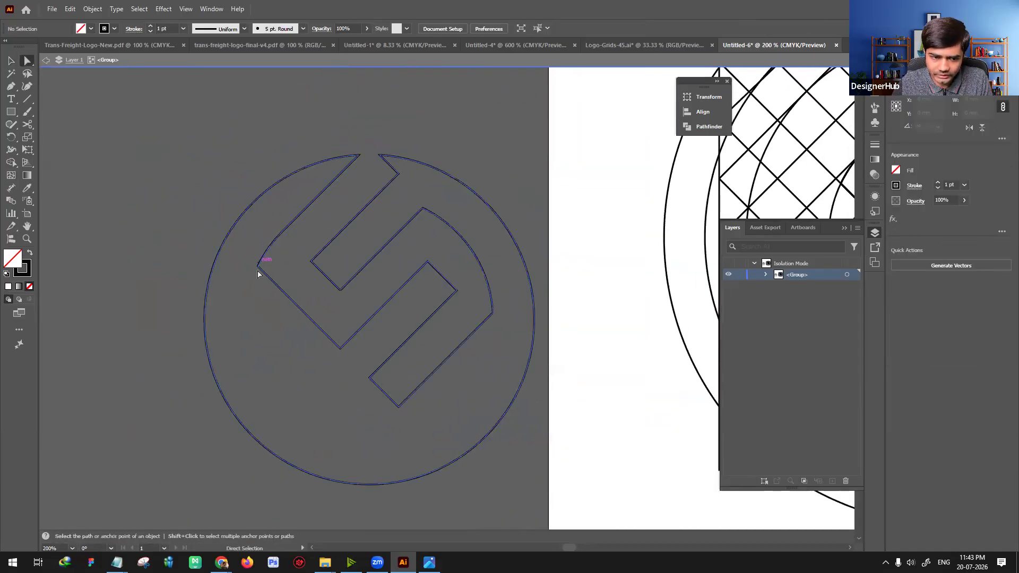
pyautogui.press('v')
pyautogui.click(203, 166)
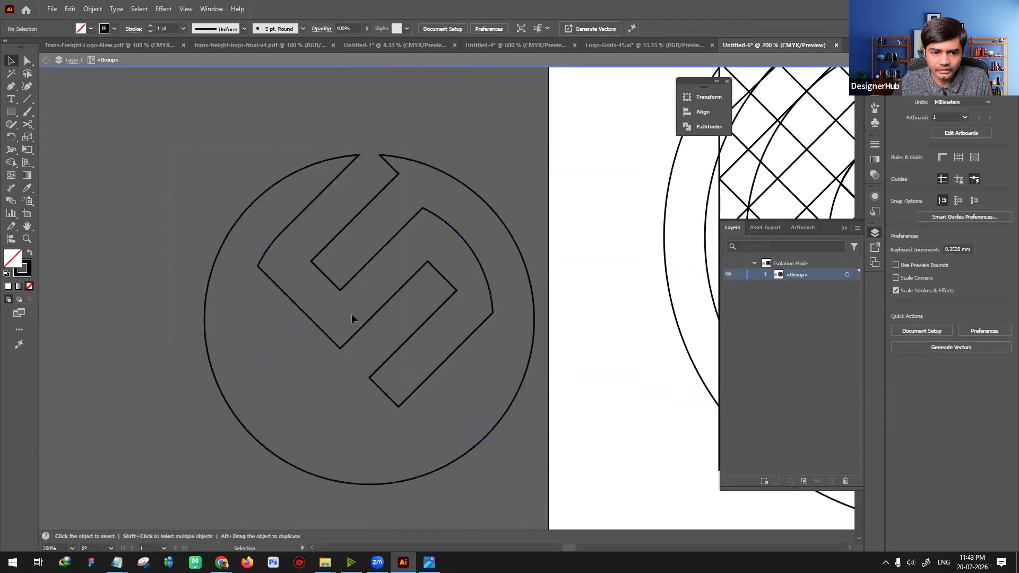
# Step: Swap fill and stroke on the extracted S outline to give it a solid black fill without a stroke
pyautogui.click(403, 346)
pyautogui.hotkey('shift', 'x')
pyautogui.click(133, 243)
pyautogui.moveTo(402, 292); pyautogui.dragTo(326, 270)
pyautogui.moveTo(400, 352); pyautogui.dragTo(276, 311)
pyautogui.moveTo(468, 437); pyautogui.dragTo(468, 437)
# Step: Delete all artwork in the isolated grid group, leave isolation mode and delete the faded S sketch too
pyautogui.hotkey('ctrl', '-')
pyautogui.hotkey('ctrl', '-')
pyautogui.hotkey('ctrl', '-')
pyautogui.moveTo(552, 419); pyautogui.dragTo(425, 429)
pyautogui.moveTo(357, 337); pyautogui.dragTo(433, 444)
pyautogui.click(545, 427)
pyautogui.moveTo(509, 470); pyautogui.dragTo(298, 90)
pyautogui.press('Delete')
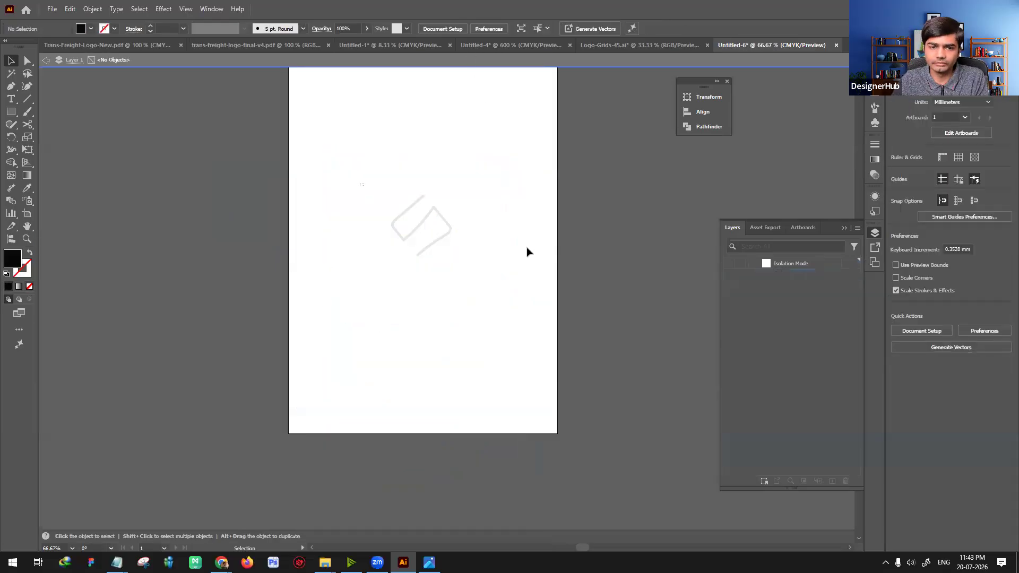
pyautogui.doubleClick(468, 223)
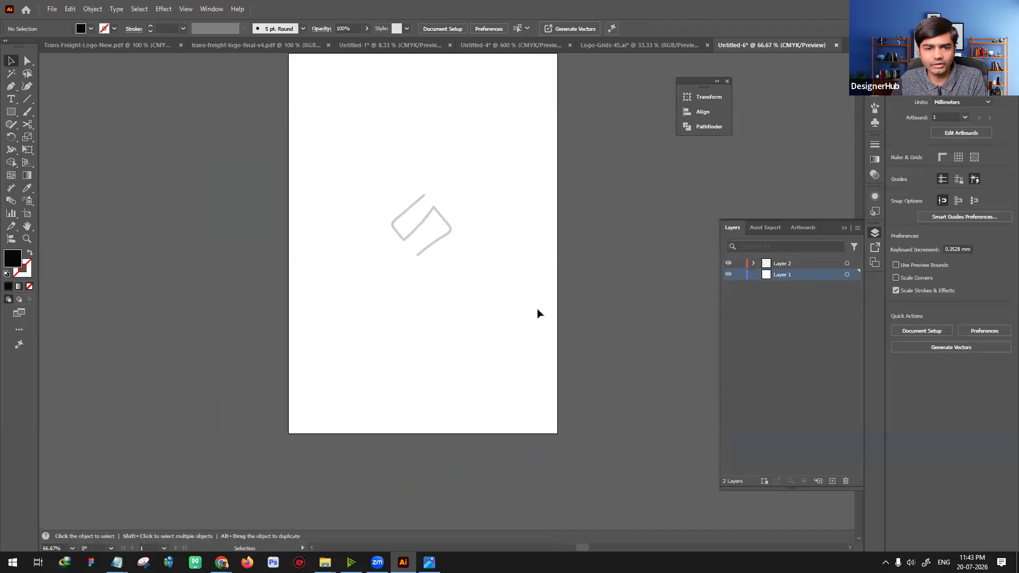
pyautogui.hotkey('ctrl', 'a')
pyautogui.press('Delete')
# Step: Switch to Logo-Grids-45.ai and copy the second-row square grid overlaid with dense crossing diagonals
pyautogui.click(506, 45)
pyautogui.click(640, 45)
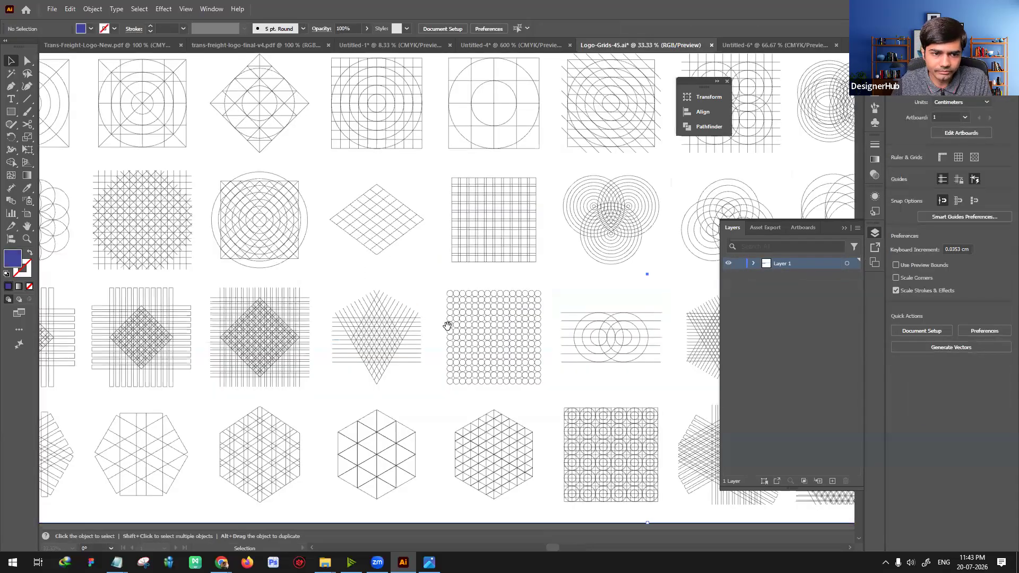
pyautogui.moveTo(366, 262); pyautogui.dragTo(596, 299)
pyautogui.click(400, 262)
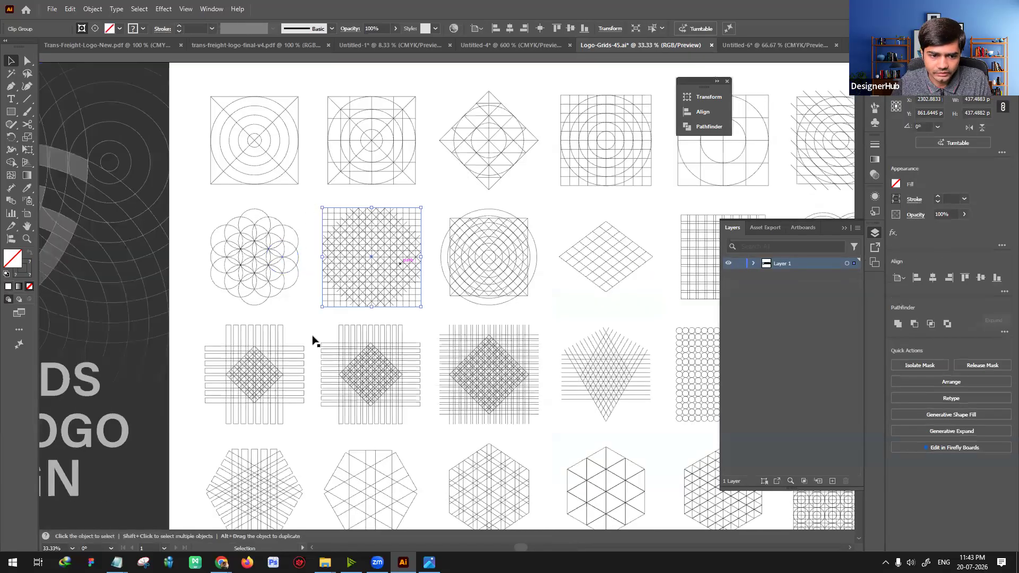
pyautogui.scroll(-2, 412, 257)
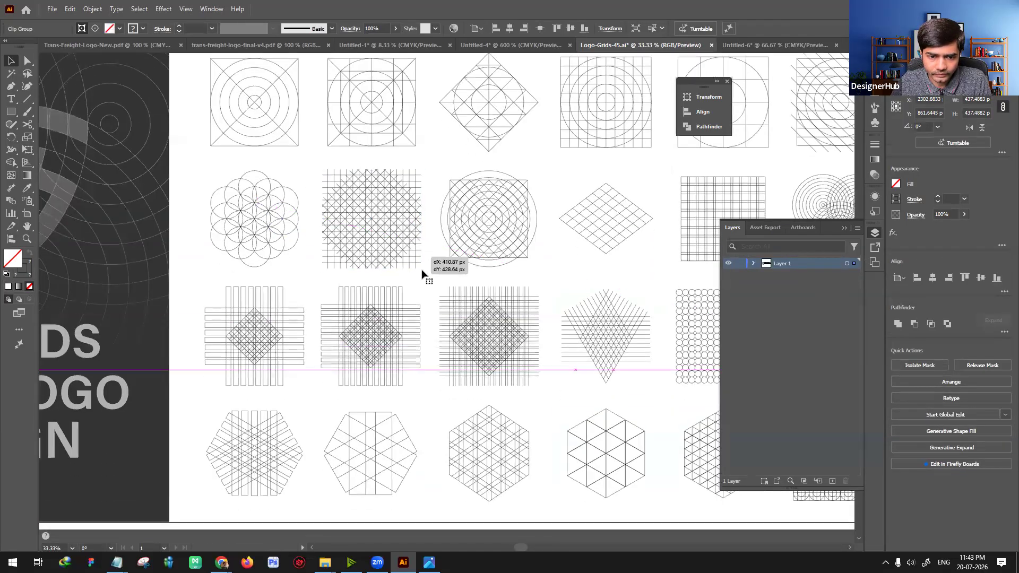
pyautogui.click(399, 245)
pyautogui.click(396, 241)
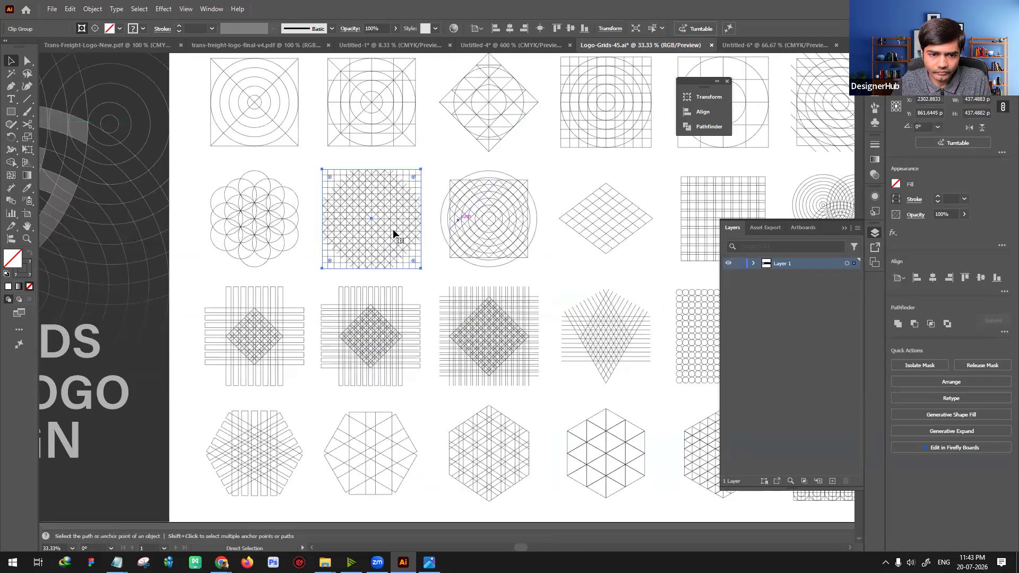
pyautogui.moveTo(413, 233); pyautogui.dragTo(428, 227)
pyautogui.hotkey('ctrl', 'z')
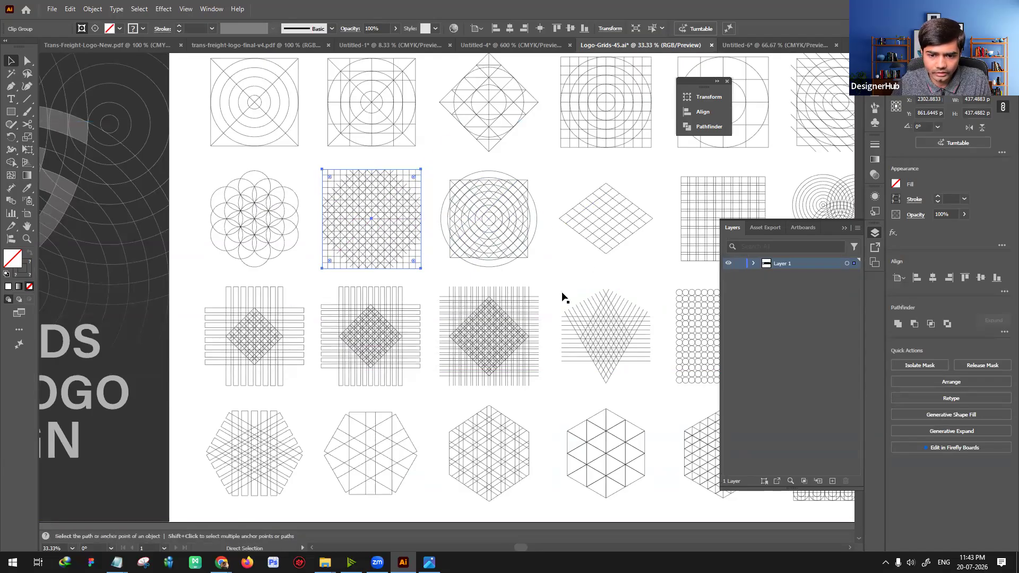
pyautogui.moveTo(528, 280); pyautogui.dragTo(436, 293)
# Step: Paste the copied square-and-diagonal grid onto the artboard of the Untitled-6 document
pyautogui.click(775, 45)
pyautogui.hotkey('ctrl', 'v')
pyautogui.hotkey('ctrl', '=')
pyautogui.hotkey('ctrl', '=')
pyautogui.moveTo(523, 246); pyautogui.dragTo(391, 196)
pyautogui.moveTo(114, 138); pyautogui.dragTo(219, 176)
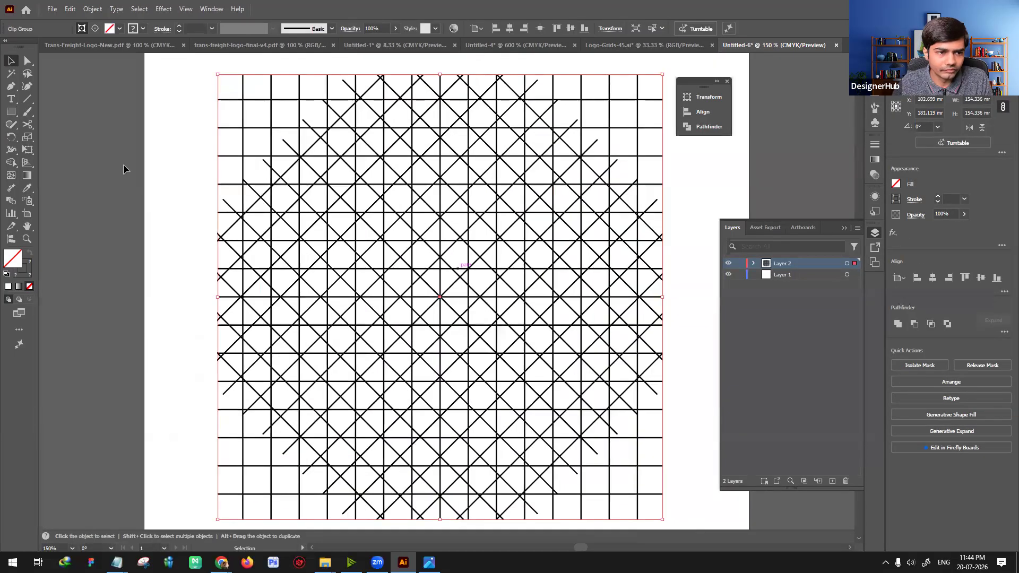
# Step: Add a new layer above the grid and sketch an angular, hooked S over the grid's upper center with the 5 pt round brush
pyautogui.click(116, 168)
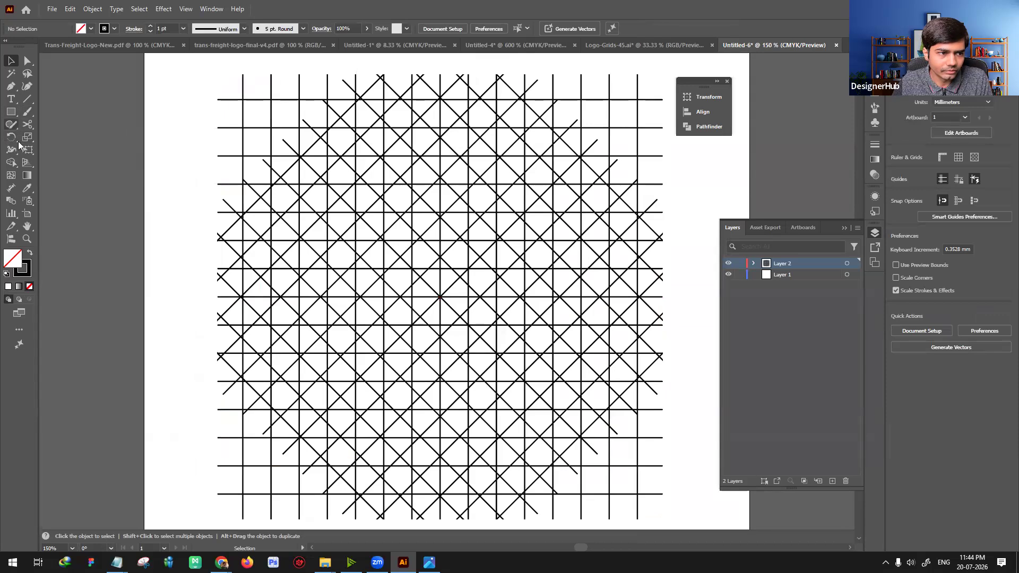
pyautogui.click(831, 481)
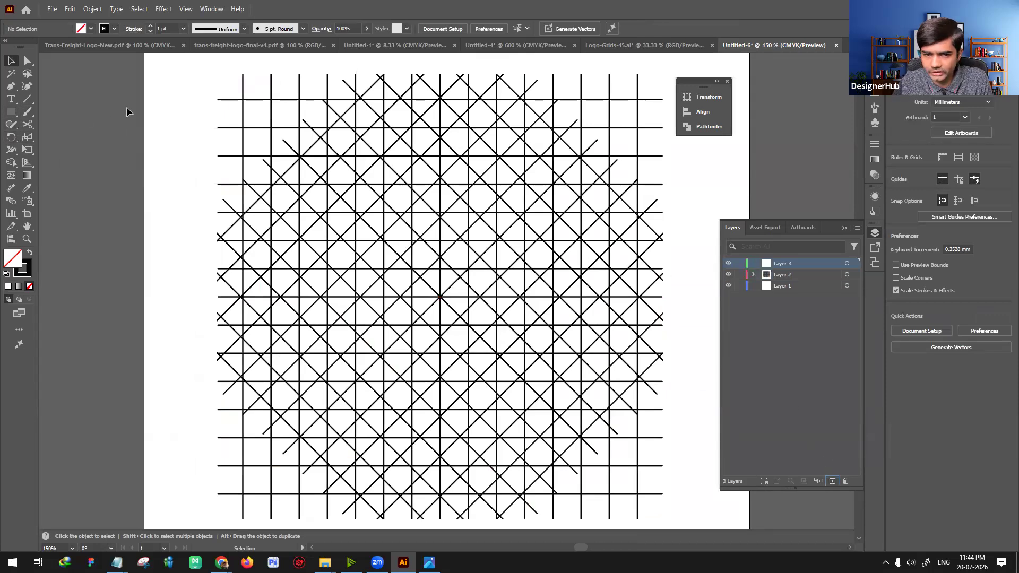
pyautogui.press('b')
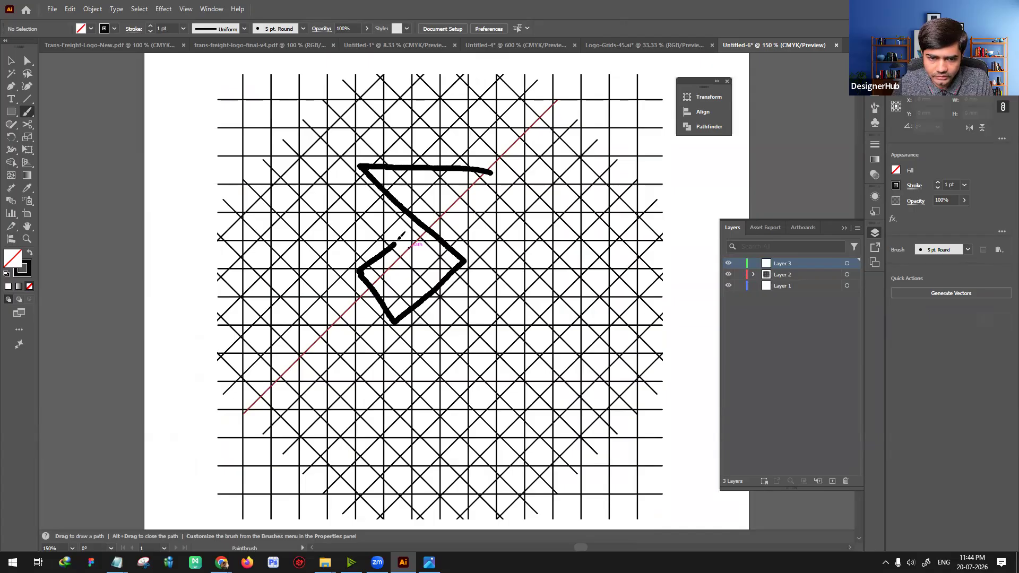
pyautogui.moveTo(397, 241); pyautogui.dragTo(397, 242)
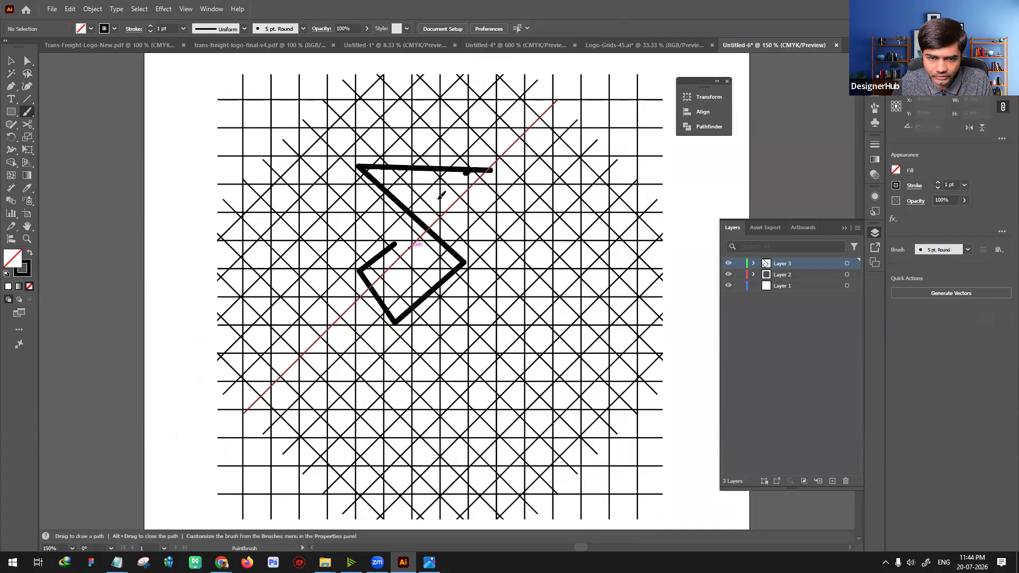
# Step: Undo the short diagonal stroke below the sketch's upper bar and delete the remaining brush sketch from Layer 3
pyautogui.press('v')
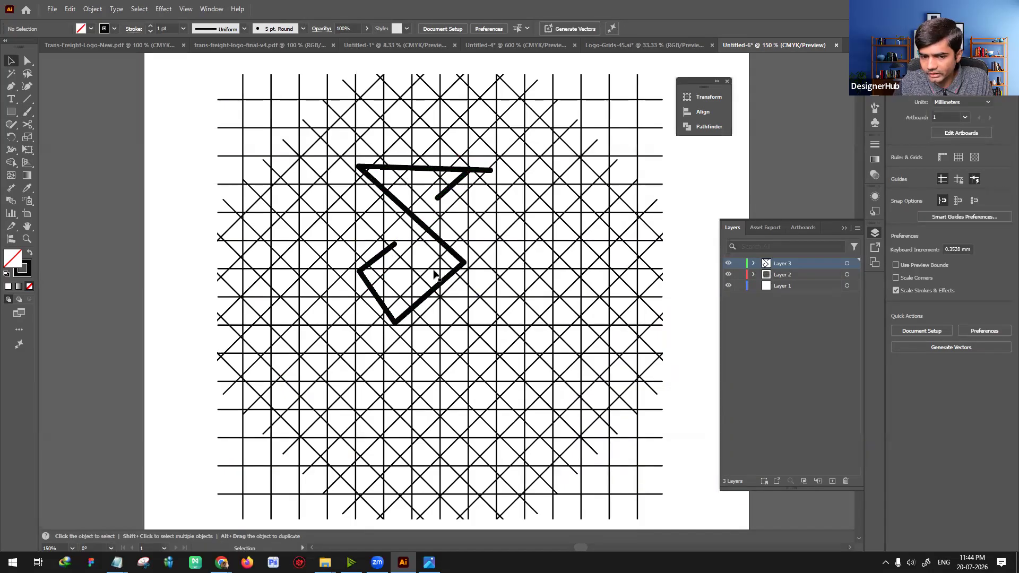
pyautogui.moveTo(426, 290)
pyautogui.mouseDown()
pyautogui.moveTo(404, 290)
pyautogui.moveTo(425, 290)
pyautogui.mouseUp()
pyautogui.hotkey('ctrl', 'z')
pyautogui.hotkey('ctrl', 'z')
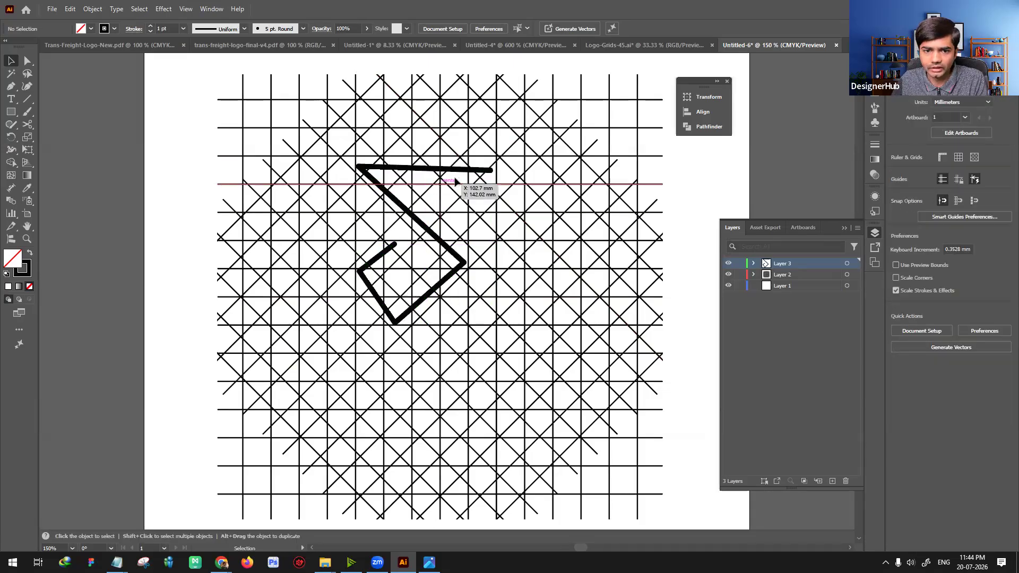
pyautogui.hotkey('ctrl', '-')
pyautogui.hotkey('ctrl', '-')
pyautogui.hotkey('ctrl', 'a')
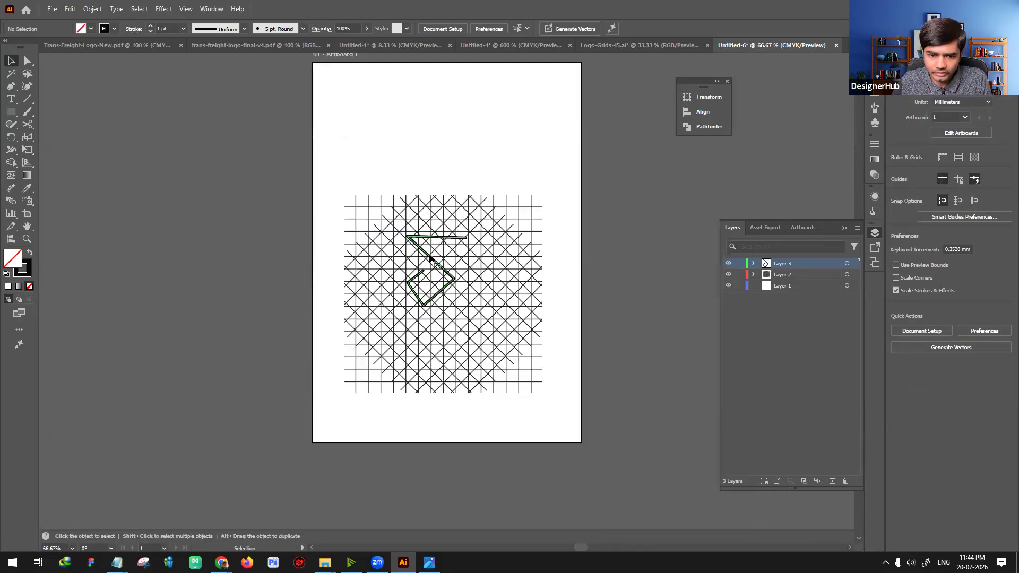
pyautogui.press('Delete')
# Step: Try to use Shape Builder on the pasted square-and-diagonal grid, reselecting the grid for a second attempt
pyautogui.moveTo(317, 157); pyautogui.dragTo(581, 417)
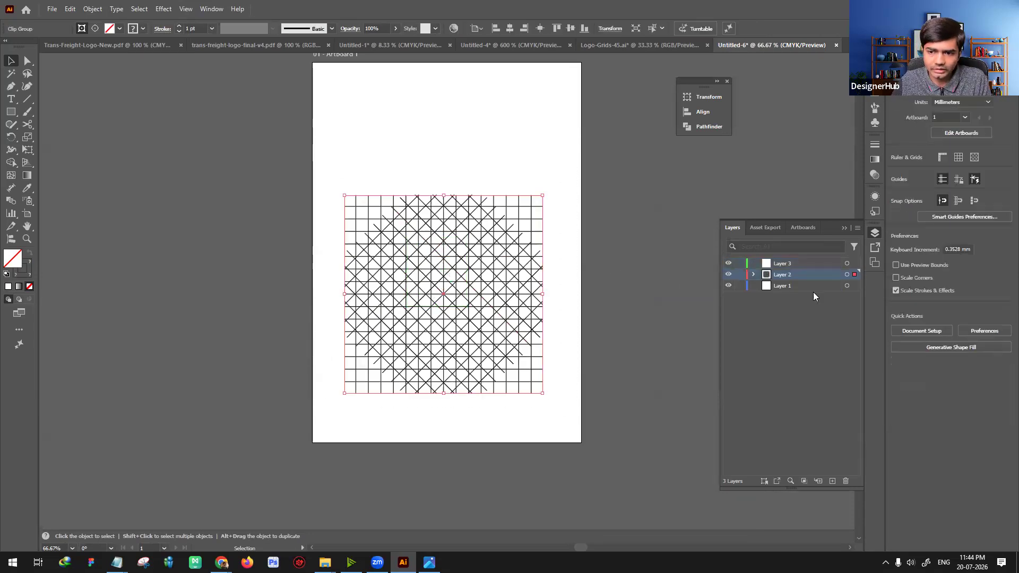
pyautogui.click(10, 164)
pyautogui.hotkey('ctrl', '+')
pyautogui.hotkey('ctrl', '+')
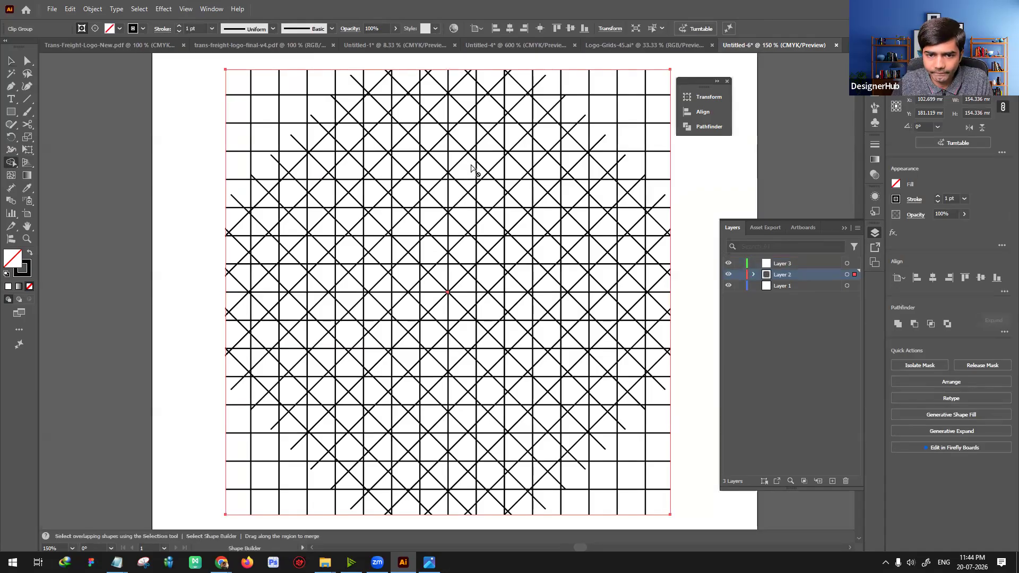
pyautogui.press('v')
pyautogui.hotkey('ctrl', 'shift', 'a')
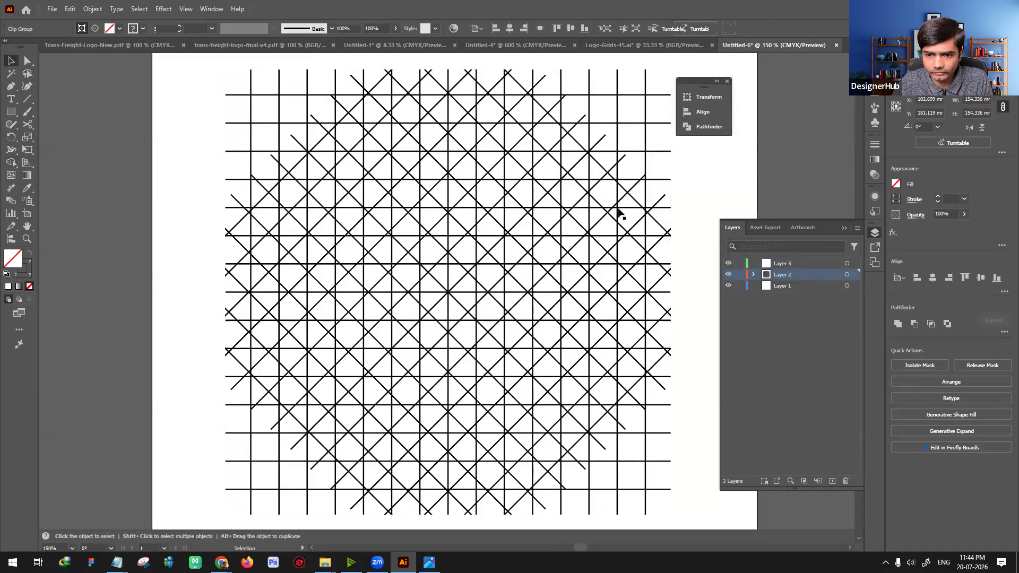
pyautogui.click(614, 220)
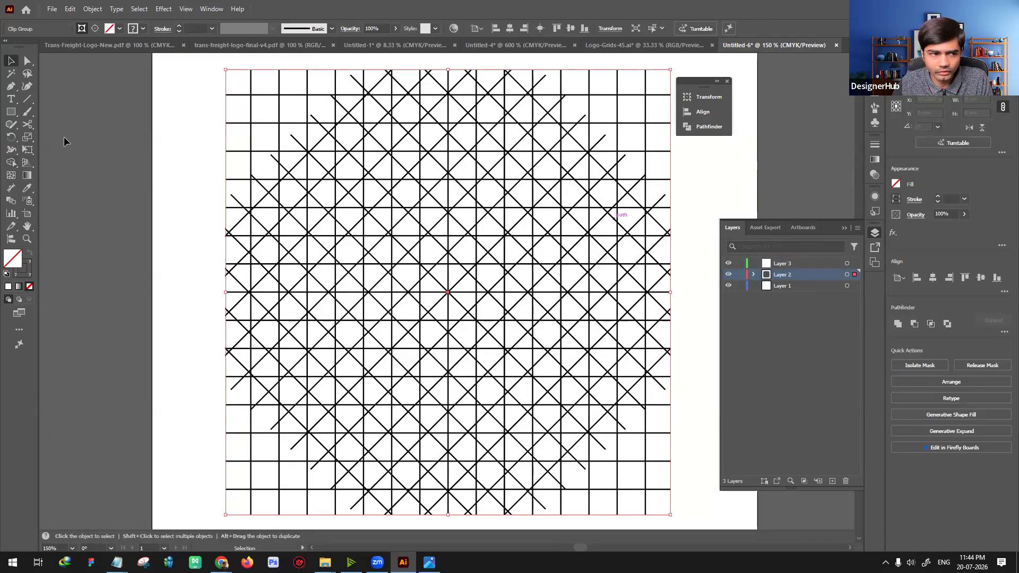
pyautogui.click(12, 163)
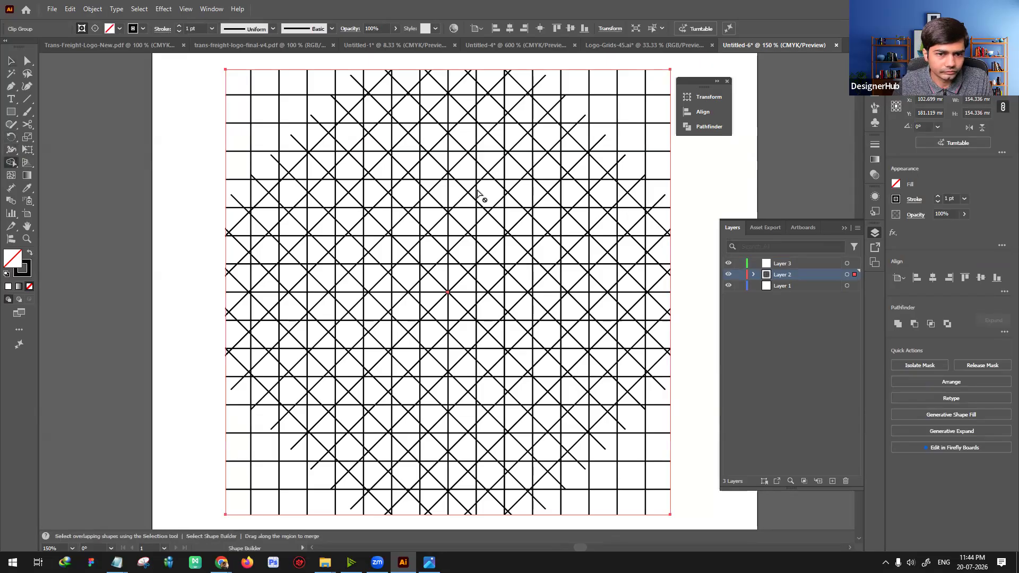
pyautogui.press('v')
# Step: Expand Layer 2's contents and release the clipping mask on the square-and-diagonal grid
pyautogui.hotkey('ctrl', '0')
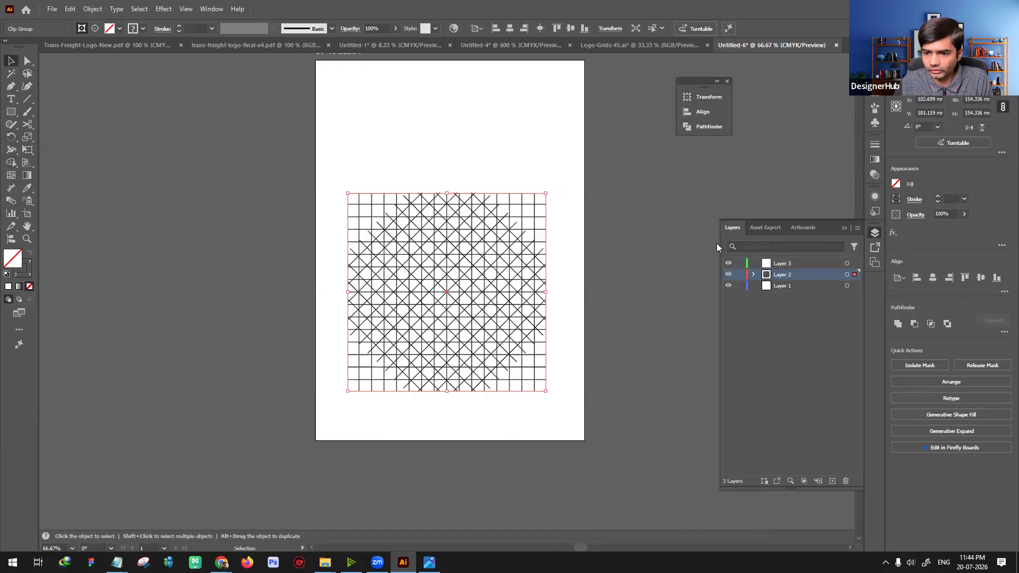
pyautogui.click(755, 274)
pyautogui.click(766, 285)
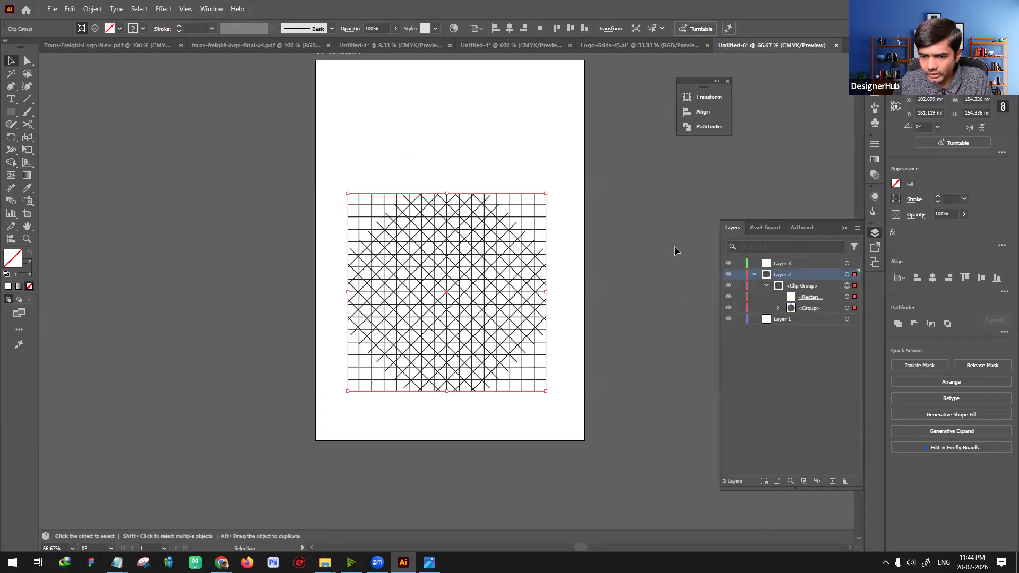
pyautogui.click(503, 288)
pyautogui.rightClick(504, 288)
pyautogui.click(454, 282)
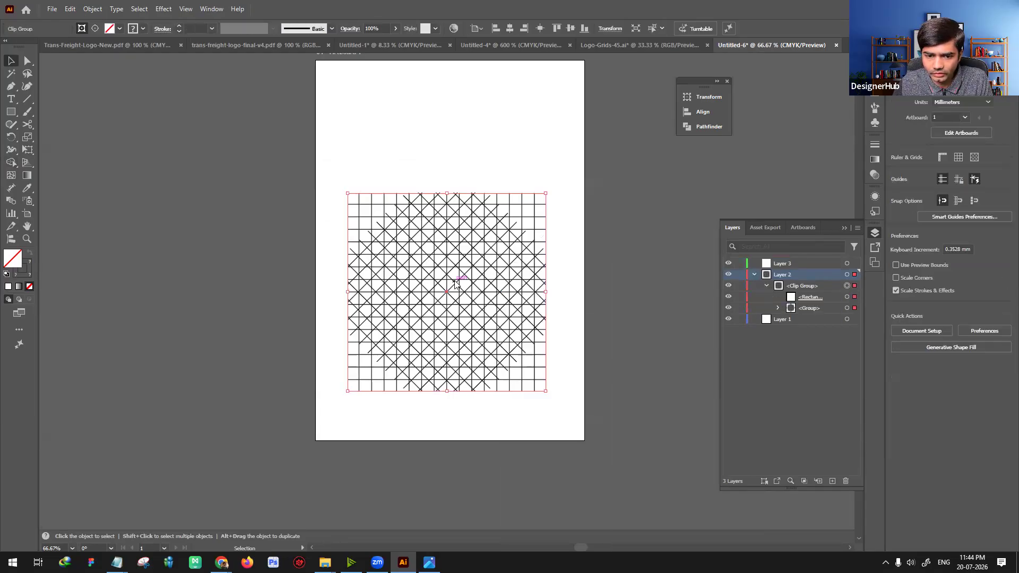
pyautogui.rightClick(454, 282)
pyautogui.click(487, 141)
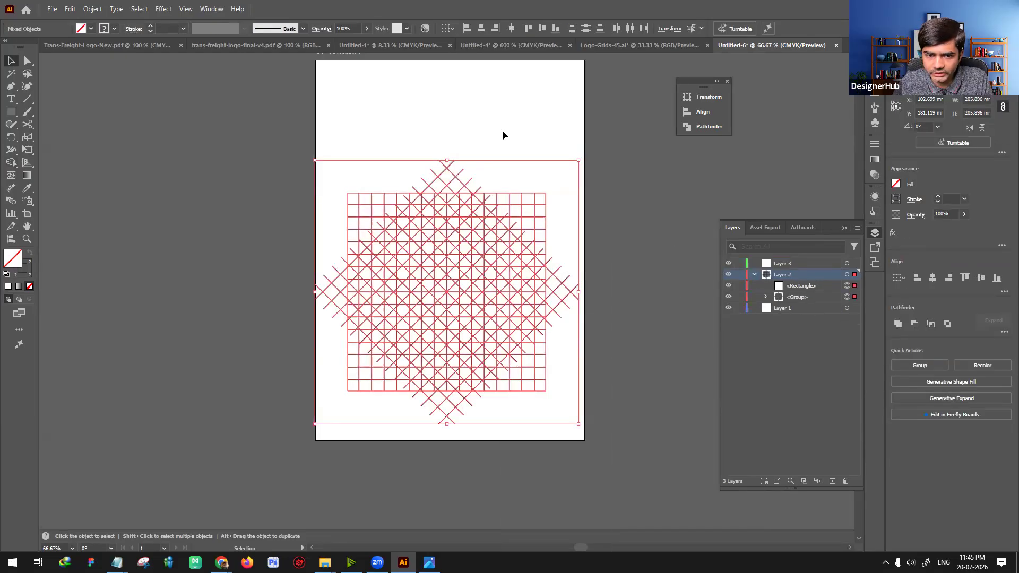
# Step: Select the whole grid, swap to a black fill without stroke, and merge upper-center cells into a horizontal bar with Shape Builder
pyautogui.click(330, 158)
pyautogui.hotkey('ctrl', 'a')
pyautogui.hotkey('ctrl', '=')
pyautogui.hotkey('ctrl', '=')
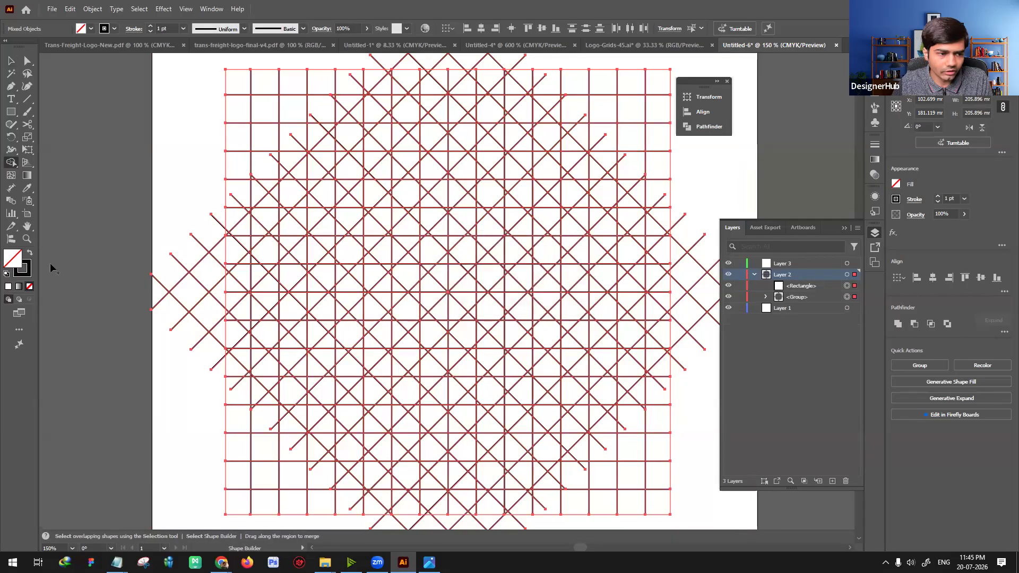
pyautogui.click(30, 254)
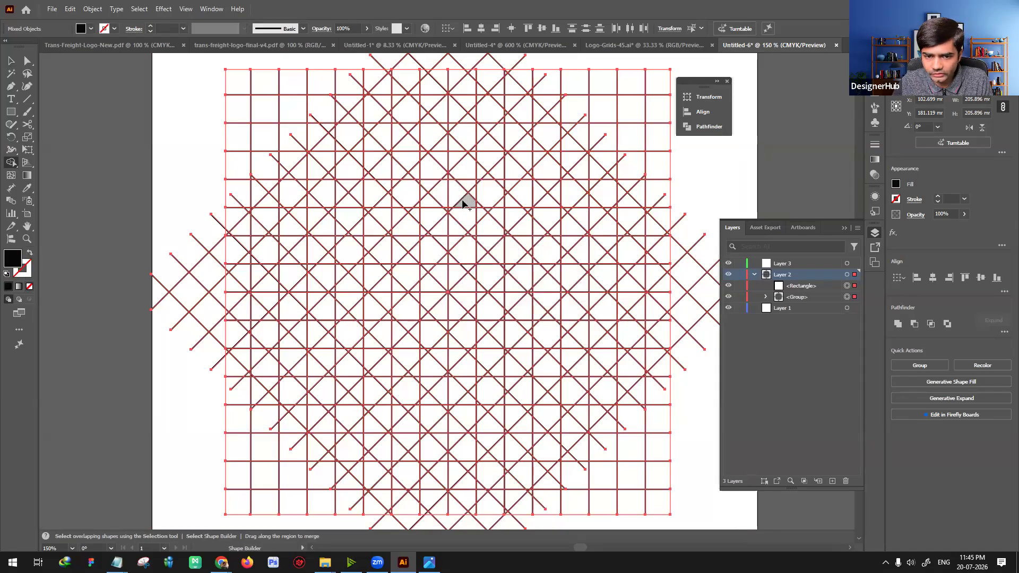
pyautogui.moveTo(467, 190)
pyautogui.mouseDown()
pyautogui.moveTo(452, 218)
pyautogui.moveTo(423, 195)
pyautogui.mouseUp()
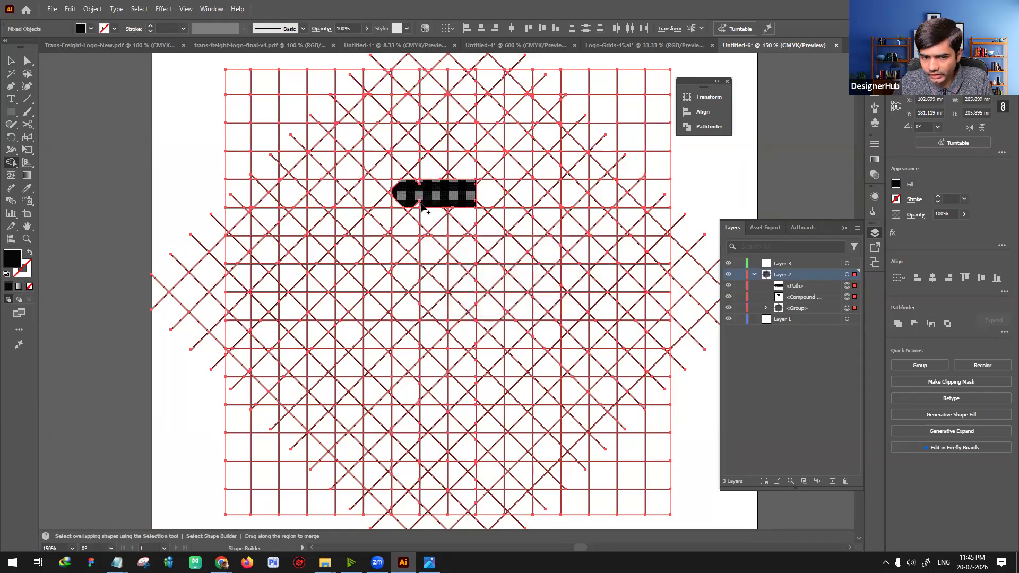
# Step: Merge cells at the bar's left end and along the diagonal running down to the lower tip into the black shape
pyautogui.hotkey('ctrl', 'shift', 'a')
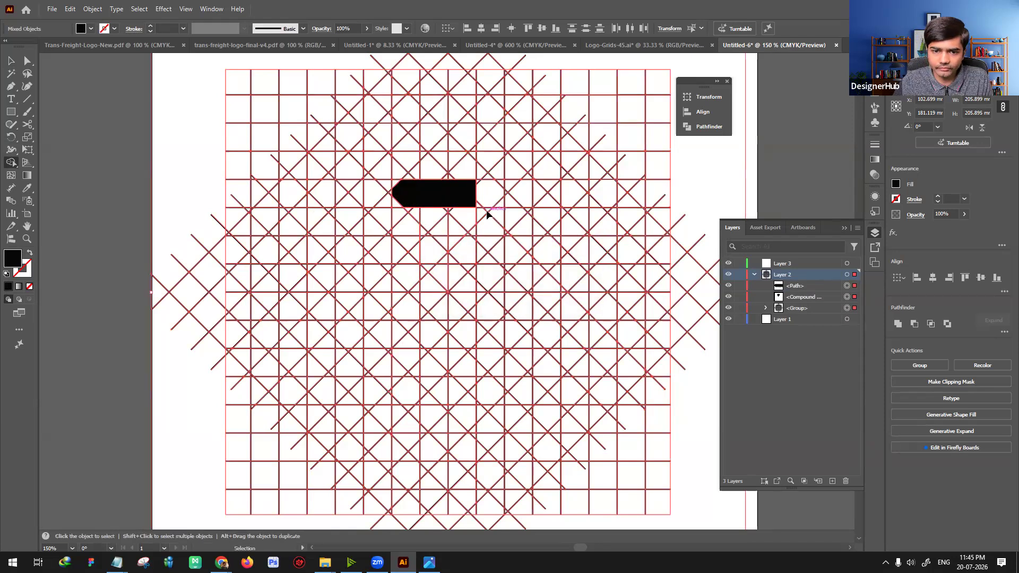
pyautogui.hotkey('ctrl', '=')
pyautogui.hotkey('ctrl', '=')
pyautogui.hotkey('ctrl', '=')
pyautogui.hotkey('ctrl', 'a')
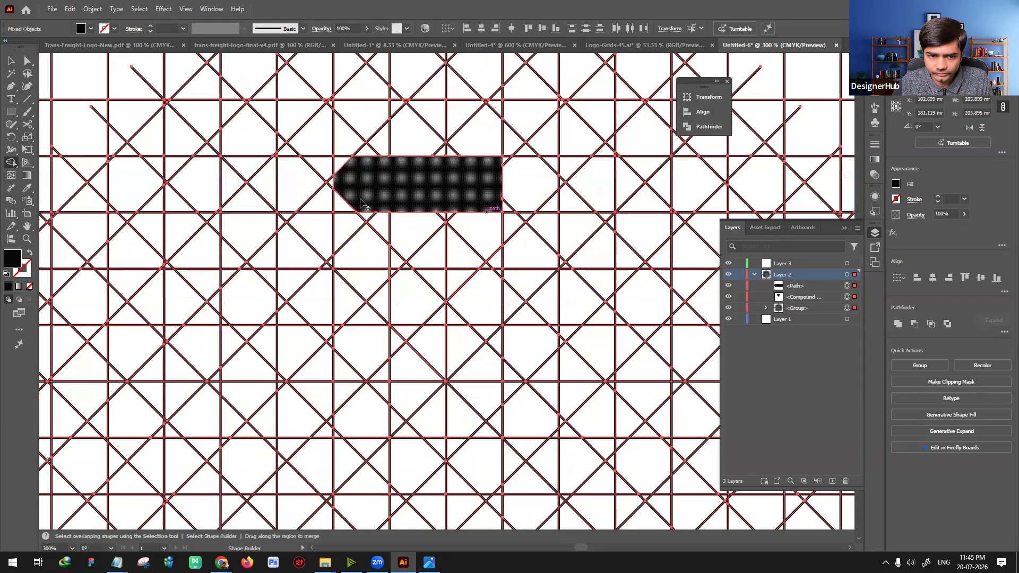
pyautogui.moveTo(362, 196); pyautogui.dragTo(341, 194)
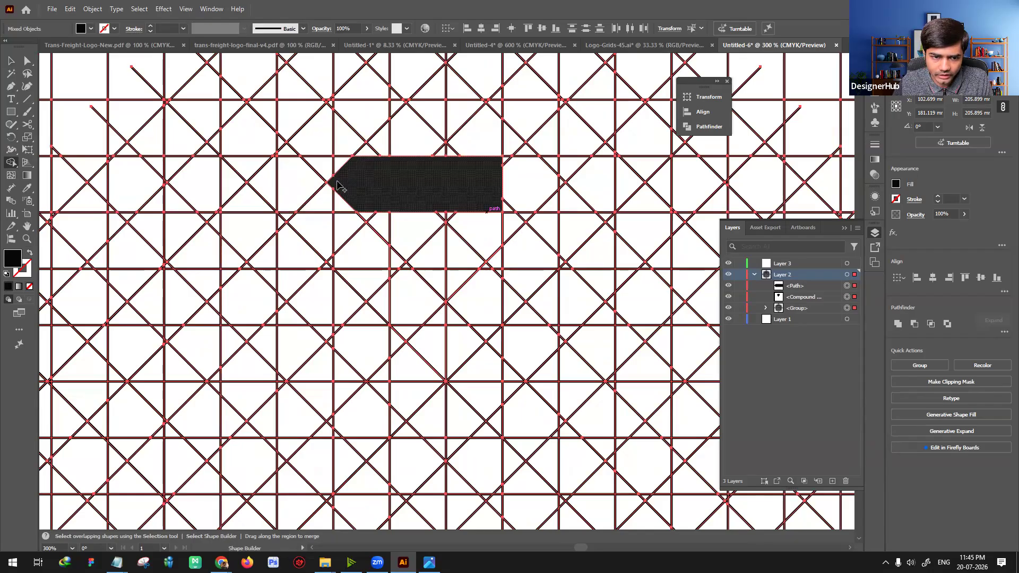
pyautogui.moveTo(321, 215)
pyautogui.mouseDown()
pyautogui.moveTo(342, 199)
pyautogui.moveTo(353, 246)
pyautogui.moveTo(332, 250)
pyautogui.moveTo(346, 271)
pyautogui.moveTo(445, 289)
pyautogui.moveTo(381, 285)
pyautogui.moveTo(381, 260)
pyautogui.moveTo(416, 302)
pyautogui.moveTo(379, 290)
pyautogui.moveTo(415, 336)
pyautogui.mouseUp()
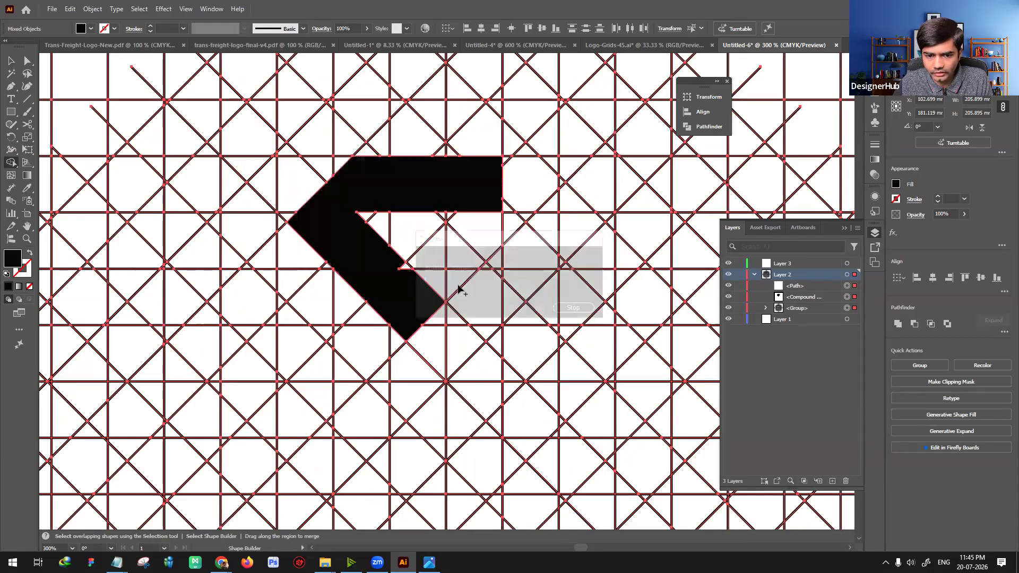
# Step: Merge the right diagonal arm and upper-right corner cells into the black shape, closing a diamond around a triangular hole
pyautogui.moveTo(455, 245); pyautogui.dragTo(486, 217)
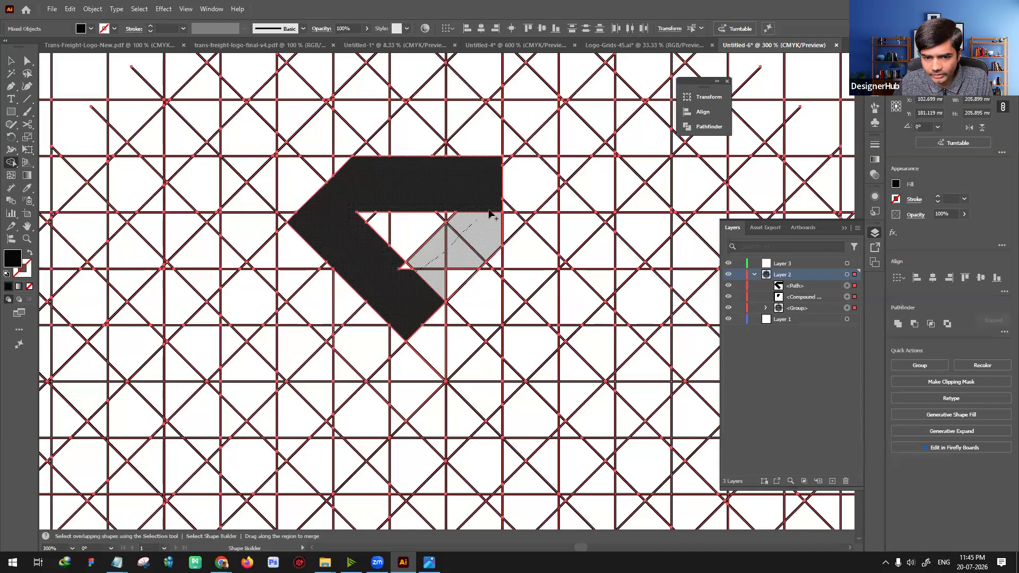
pyautogui.moveTo(450, 264)
pyautogui.mouseDown()
pyautogui.moveTo(512, 227)
pyautogui.moveTo(489, 178)
pyautogui.mouseUp()
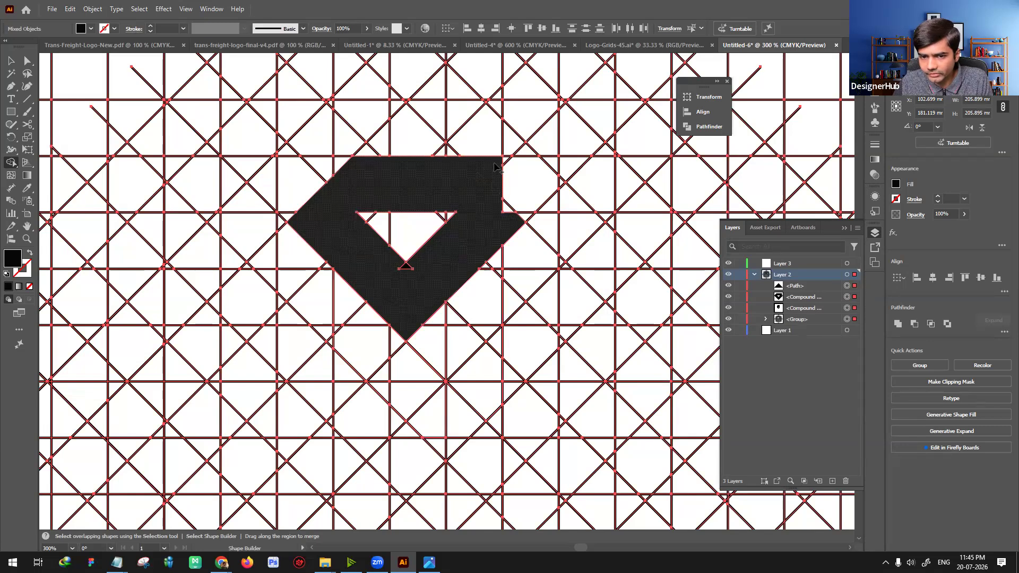
pyautogui.moveTo(503, 166); pyautogui.dragTo(505, 205)
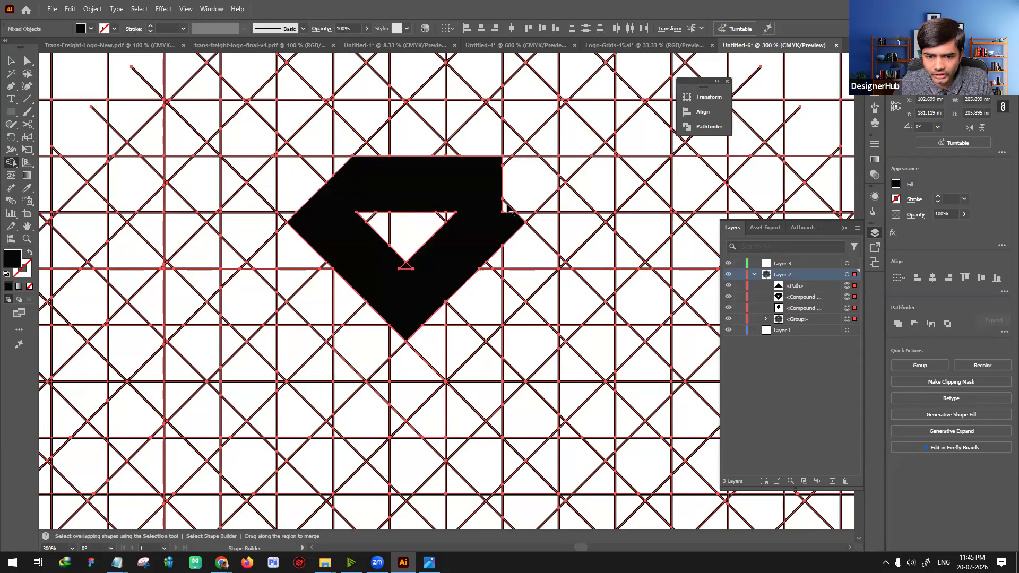
pyautogui.click(504, 207)
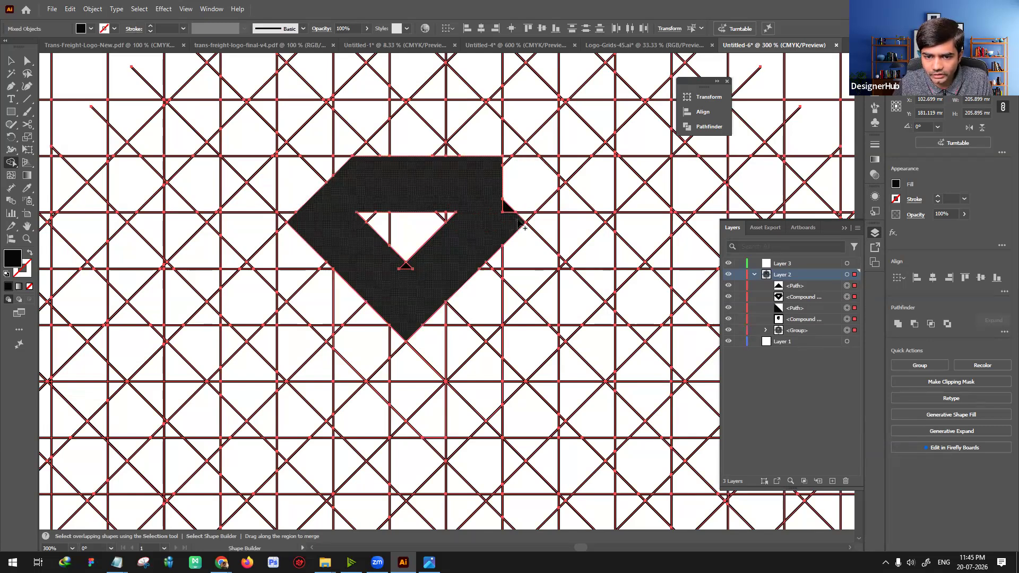
pyautogui.moveTo(507, 164); pyautogui.dragTo(505, 204)
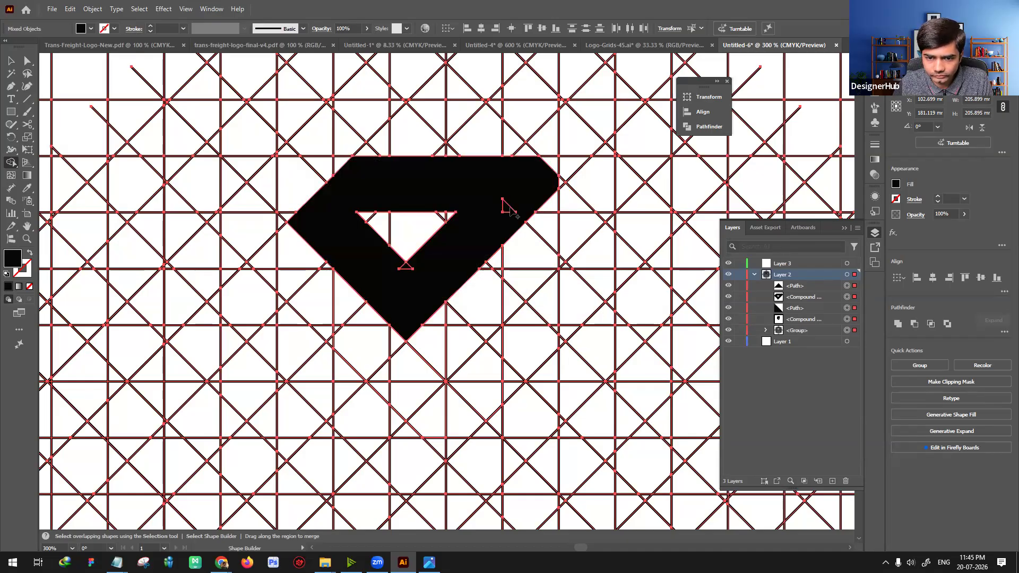
pyautogui.click(550, 191)
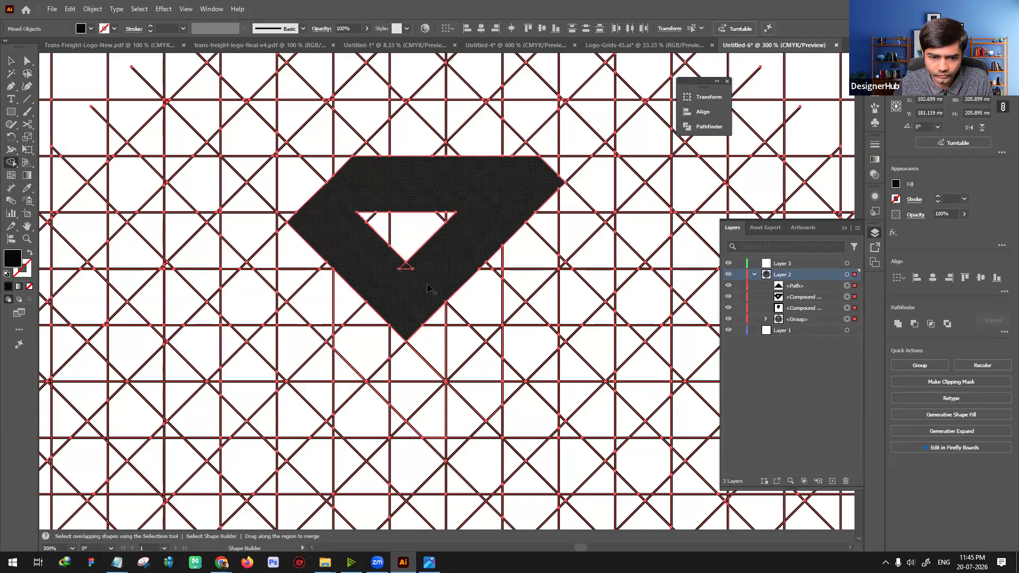
pyautogui.moveTo(427, 285); pyautogui.dragTo(432, 288)
# Step: Move the black diamond shape off the grid onto the blank upper-left area of the artboard
pyautogui.press('v')
pyautogui.click(513, 277)
pyautogui.click(475, 200)
pyautogui.hotkey('ctrl', '-')
pyautogui.hotkey('ctrl', '-')
pyautogui.hotkey('ctrl', '-')
pyautogui.moveTo(466, 268); pyautogui.dragTo(393, 84)
pyautogui.click(481, 134)
# Step: Draw a vertical line about 42 mm long through the diamond's lower tip and move it up to cross the whole shape
pyautogui.scroll(3, 482, 152)
pyautogui.hotkey('ctrl', '+')
pyautogui.hotkey('ctrl', '+')
pyautogui.moveTo(347, 115); pyautogui.dragTo(425, 260)
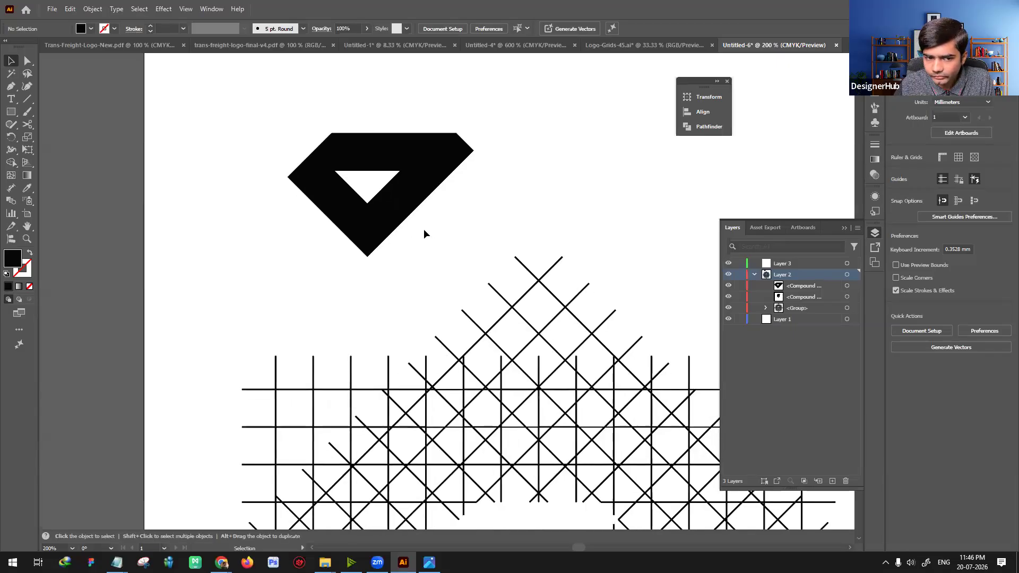
pyautogui.click(396, 207)
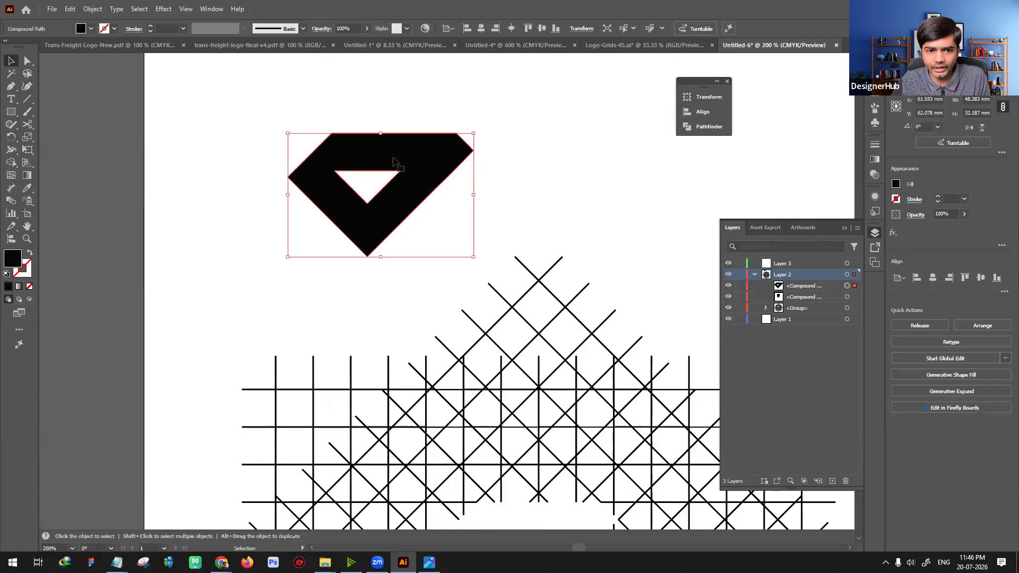
pyautogui.click(530, 192)
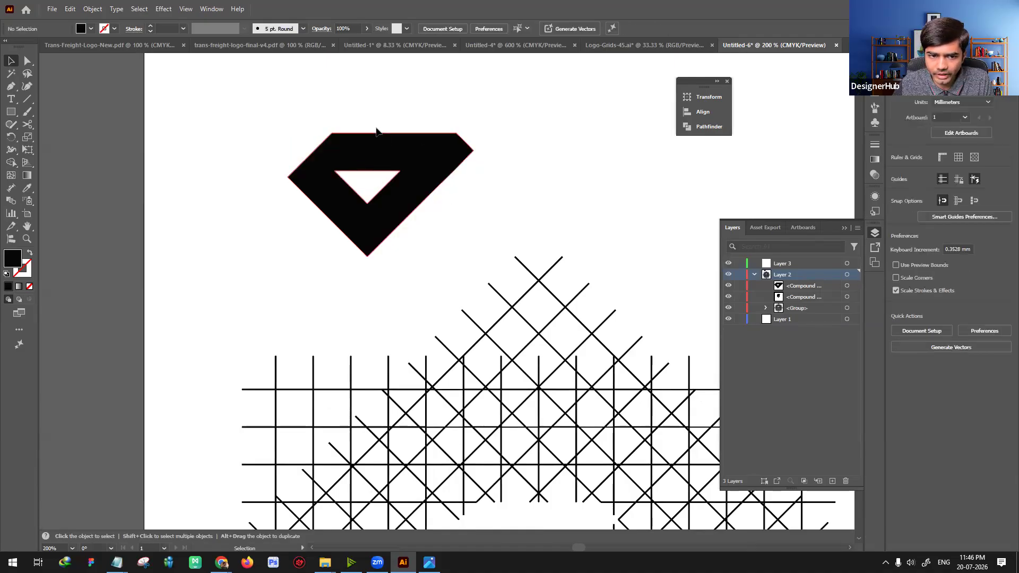
pyautogui.click(27, 99)
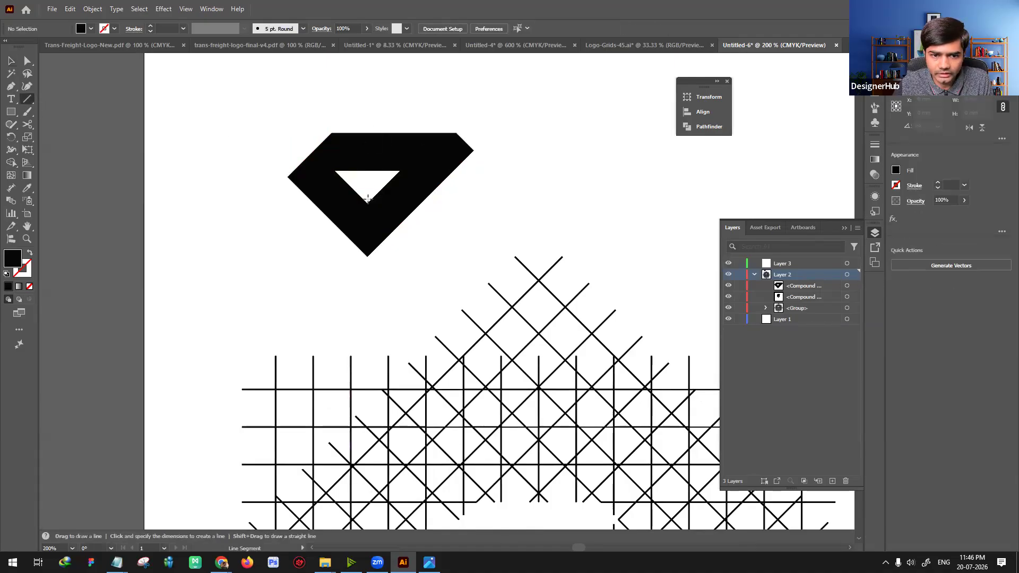
pyautogui.moveTo(367, 204)
pyautogui.mouseDown()
pyautogui.moveTo(377, 343)
pyautogui.moveTo(367, 366)
pyautogui.mouseUp()
pyautogui.press('v')
pyautogui.moveTo(374, 248); pyautogui.dragTo(378, 157)
# Step: Split the diamond along the vertical line with Divide Objects Below and delete the right half
pyautogui.click(92, 9)
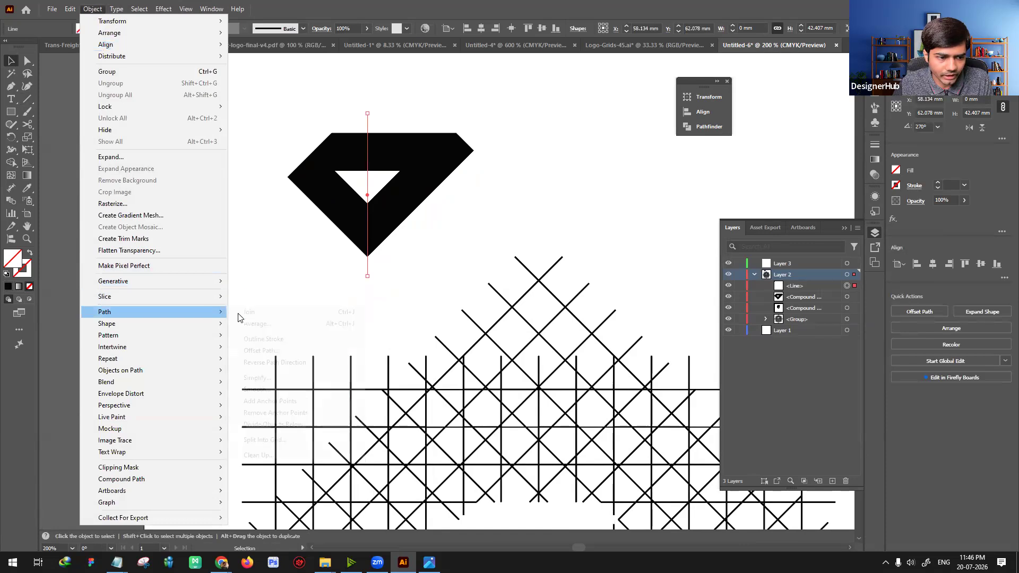
pyautogui.click(270, 424)
pyautogui.click(416, 166)
pyautogui.press('Delete')
# Step: Duplicate the left half to its right and reflect the copy across the vertical axis
pyautogui.click(335, 191)
pyautogui.keyDown('alt'); pyautogui.moveTo(335, 191); pyautogui.dragTo(404, 191); pyautogui.keyUp('alt')
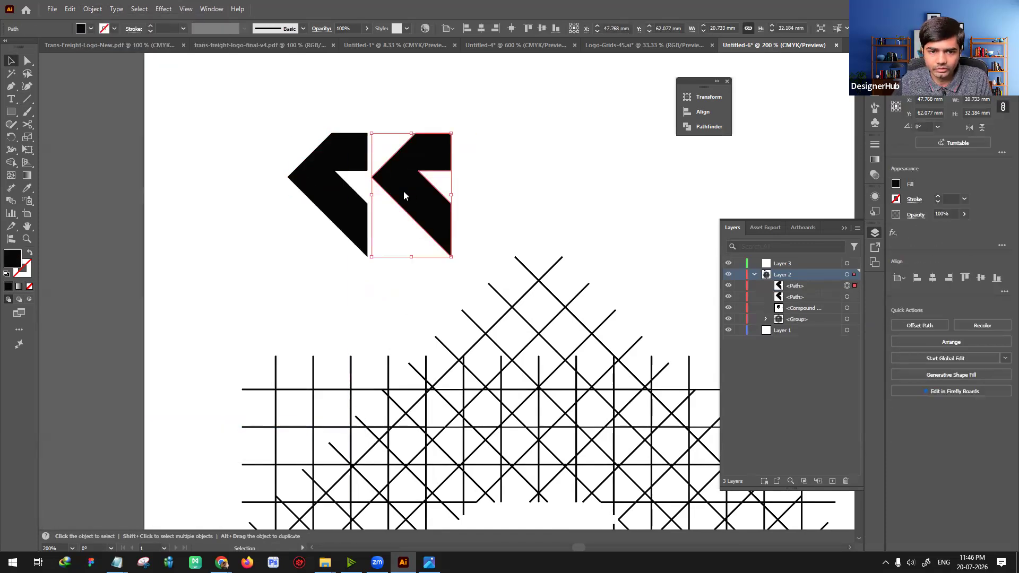
pyautogui.rightClick(405, 148)
pyautogui.moveTo(467, 482)
pyautogui.moveTo(494, 471)
pyautogui.click(542, 510)
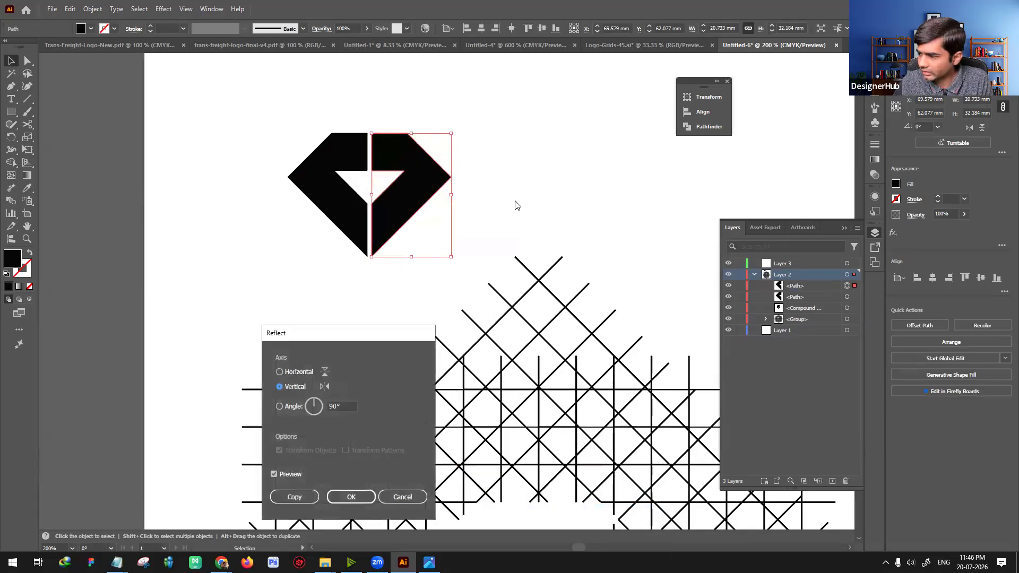
pyautogui.click(353, 495)
# Step: Move the mirrored half flush against the left half, select both halves and open the Pathfinder options
pyautogui.click(524, 164)
pyautogui.moveTo(428, 185); pyautogui.dragTo(423, 184)
pyautogui.click(516, 205)
pyautogui.moveTo(531, 195); pyautogui.dragTo(562, 218)
pyautogui.moveTo(318, 136); pyautogui.dragTo(476, 285)
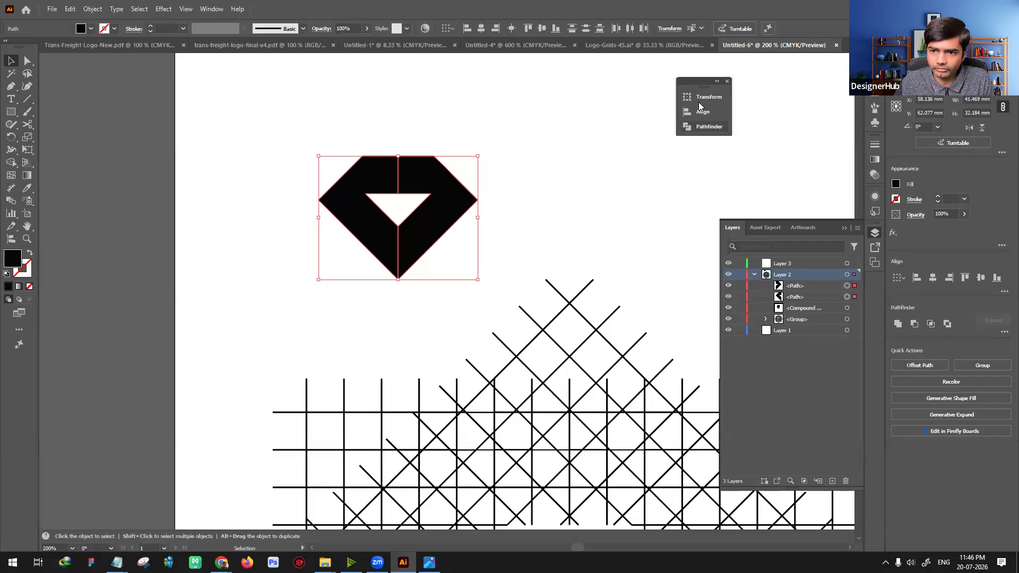
pyautogui.click(692, 127)
pyautogui.hotkey('ctrl', 'g')
pyautogui.hotkey('ctrl', 'h')
pyautogui.hotkey('ctrl', 'z')
# Step: Shift the left half's upper inner edge about 3.5 mm to the right so it overlaps the right half
pyautogui.click(472, 221)
pyautogui.click(446, 218)
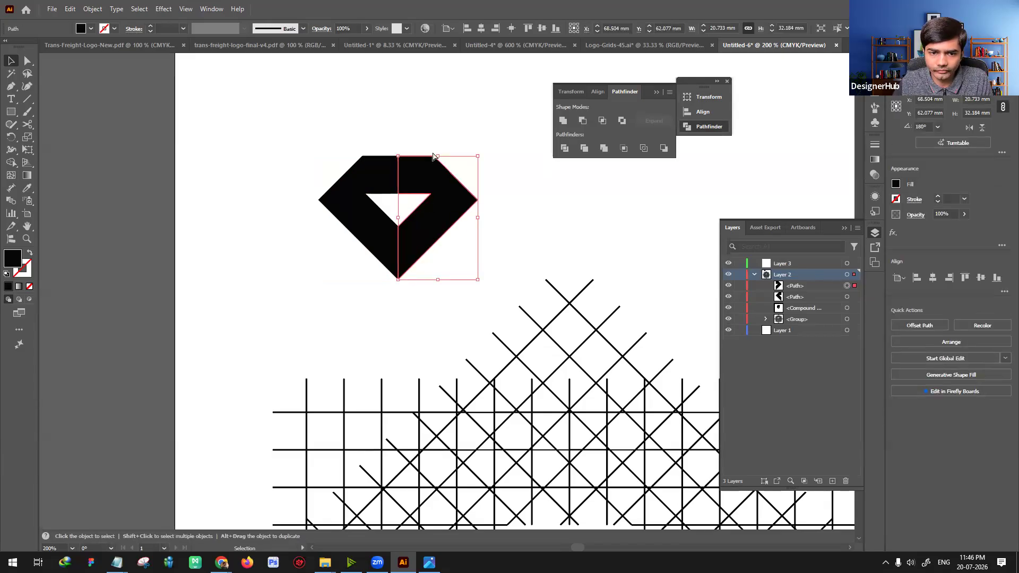
pyautogui.hotkey('ctrl', '+')
pyautogui.hotkey('ctrl', '+')
pyautogui.hotkey('ctrl', '+')
pyautogui.moveTo(347, 235); pyautogui.dragTo(290, 182)
pyautogui.press('a')
pyautogui.click(296, 141)
pyautogui.keyDown('shift'); pyautogui.click(325, 221); pyautogui.keyUp('shift')
pyautogui.hotkey('shift', 'Right')
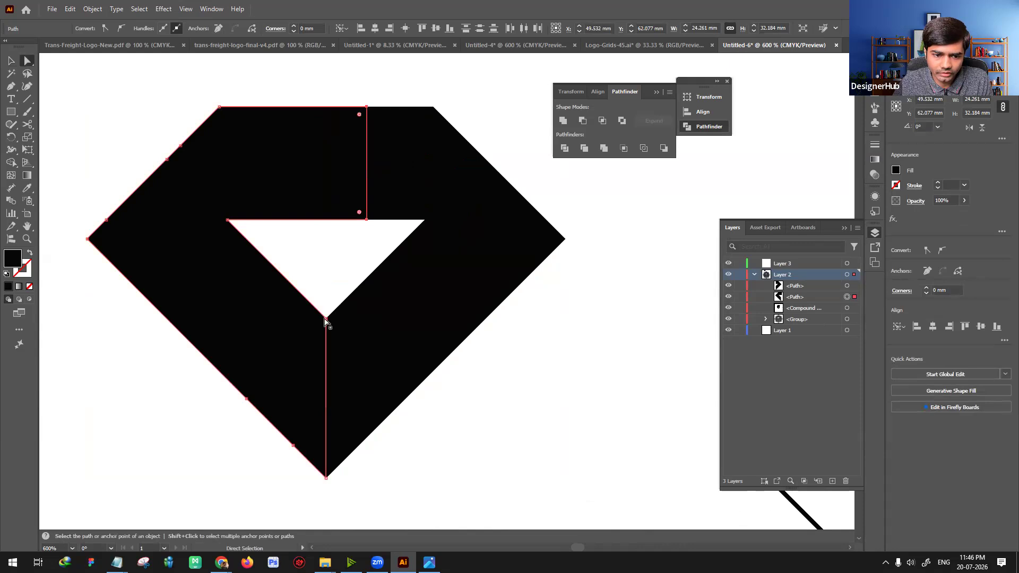
pyautogui.moveTo(327, 318); pyautogui.dragTo(329, 318)
pyautogui.press('v')
pyautogui.click(548, 378)
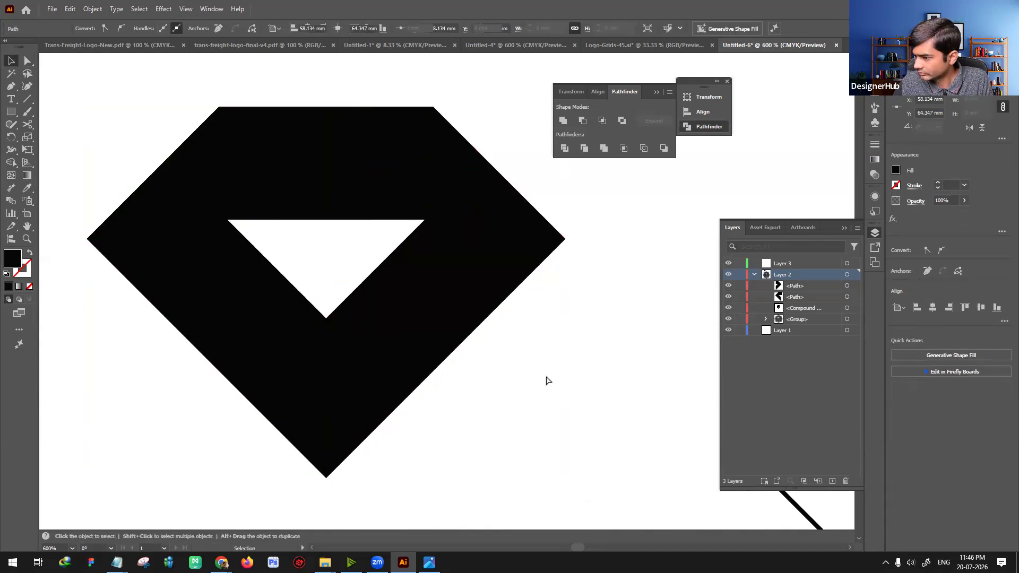
# Step: Select both diamond halves and unite them into a single shape
pyautogui.hotkey('ctrl', '-')
pyautogui.hotkey('ctrl', '-')
pyautogui.moveTo(304, 177); pyautogui.dragTo(443, 258)
pyautogui.click(564, 123)
pyautogui.click(538, 322)
# Step: Draw a small circle centered on the upper edge of the diamond's triangular hole
pyautogui.moveTo(534, 283); pyautogui.dragTo(533, 266)
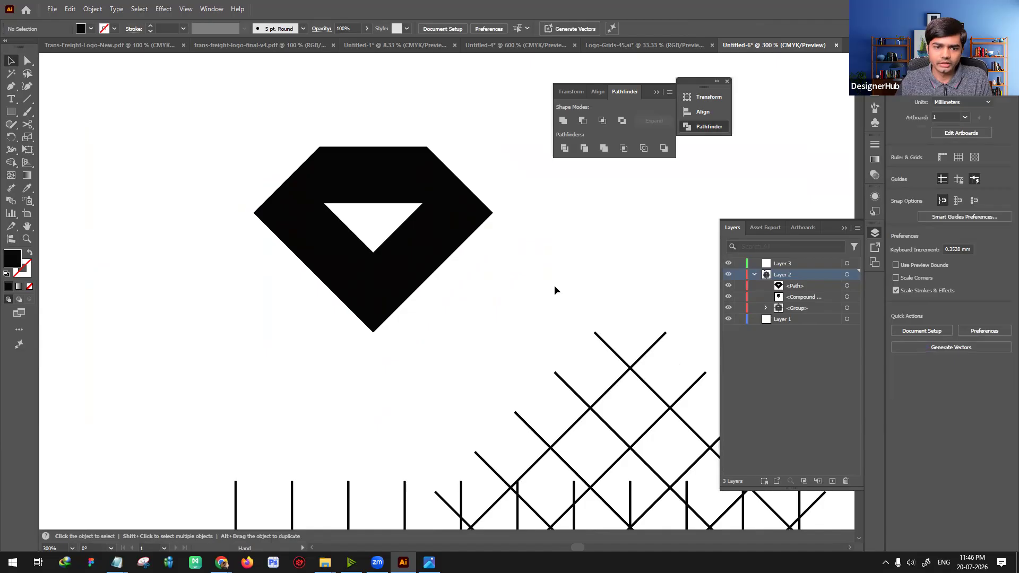
pyautogui.moveTo(561, 289); pyautogui.dragTo(496, 255)
pyautogui.hotkey('ctrl', '-')
pyautogui.hotkey('ctrl', '-')
pyautogui.hotkey('ctrl', '+')
pyautogui.hotkey('ctrl', '+')
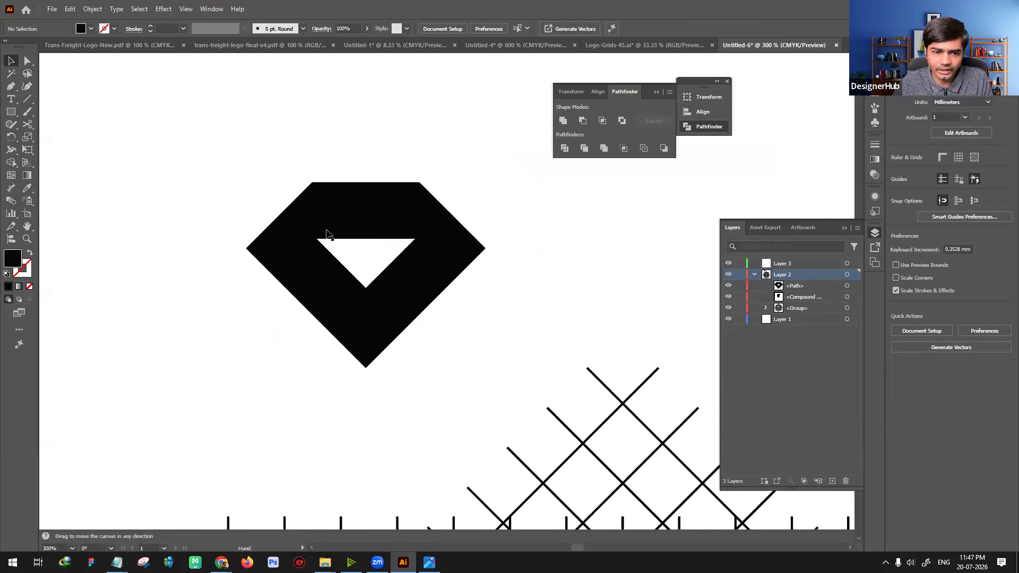
pyautogui.moveTo(12, 112); pyautogui.dragTo(63, 137)
pyautogui.moveTo(366, 253); pyautogui.dragTo(372, 230)
pyautogui.press('v')
# Step: Select the circle together with the diamond and subtract the circle from it using Minus Front
pyautogui.keyDown('shift'); pyautogui.click(416, 212); pyautogui.keyUp('shift')
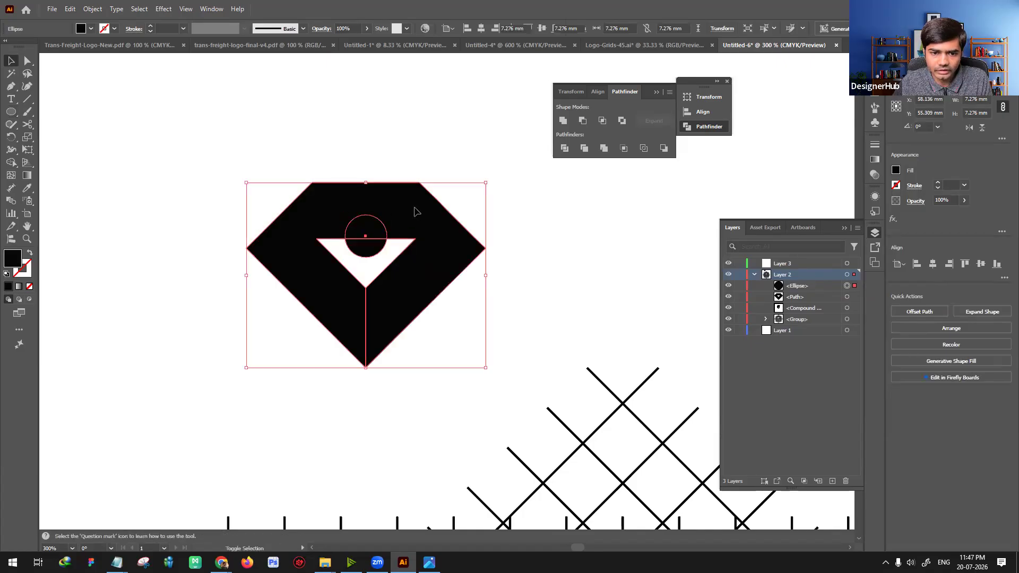
pyautogui.click(582, 120)
pyautogui.click(521, 291)
pyautogui.moveTo(520, 291); pyautogui.dragTo(385, 254)
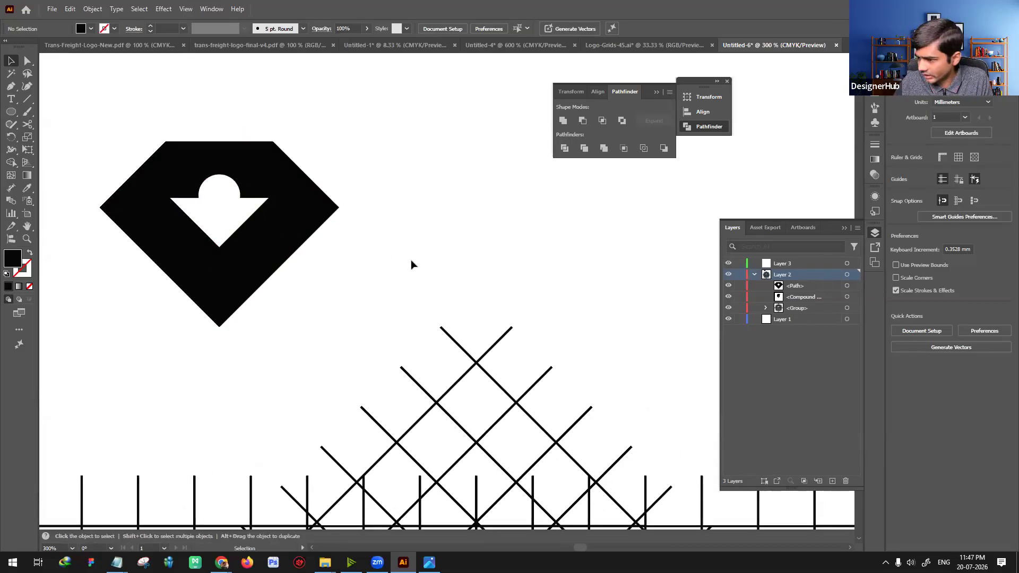
# Step: Round the diamond's two upper outer corners to a radius of about 6.5 mm
pyautogui.moveTo(447, 258); pyautogui.dragTo(499, 257)
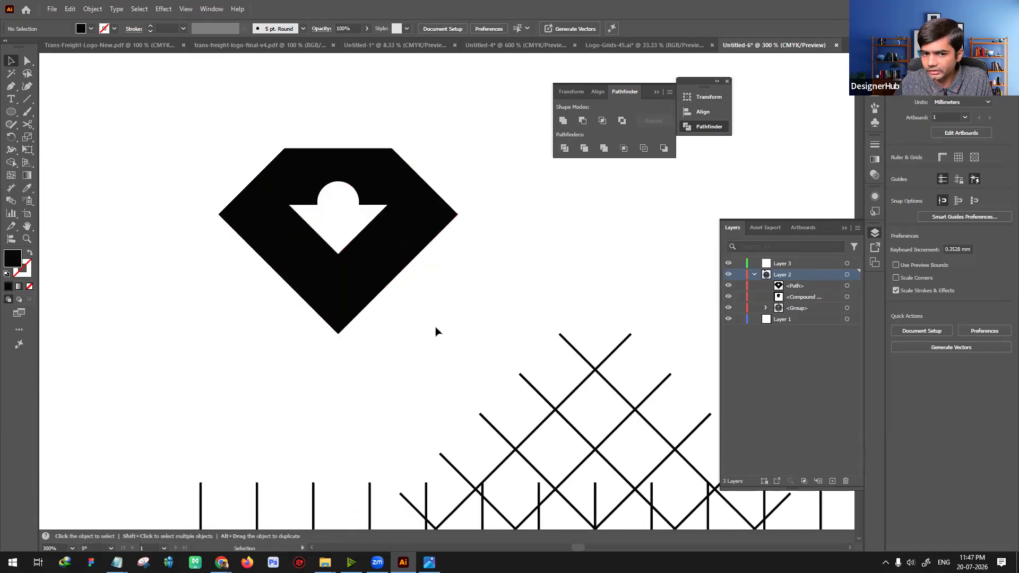
pyautogui.press('a')
pyautogui.click(390, 160)
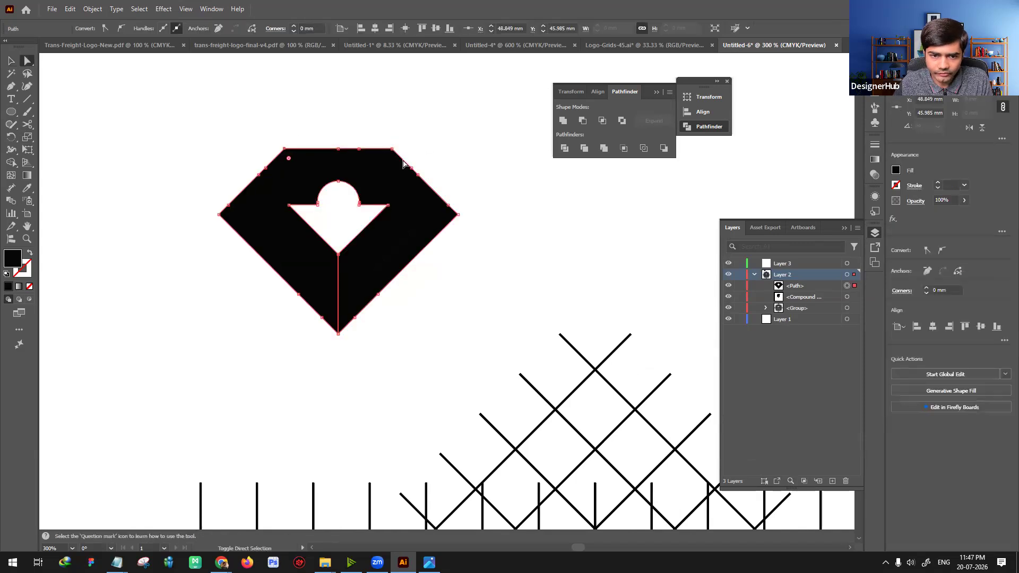
pyautogui.moveTo(390, 159); pyautogui.dragTo(377, 183)
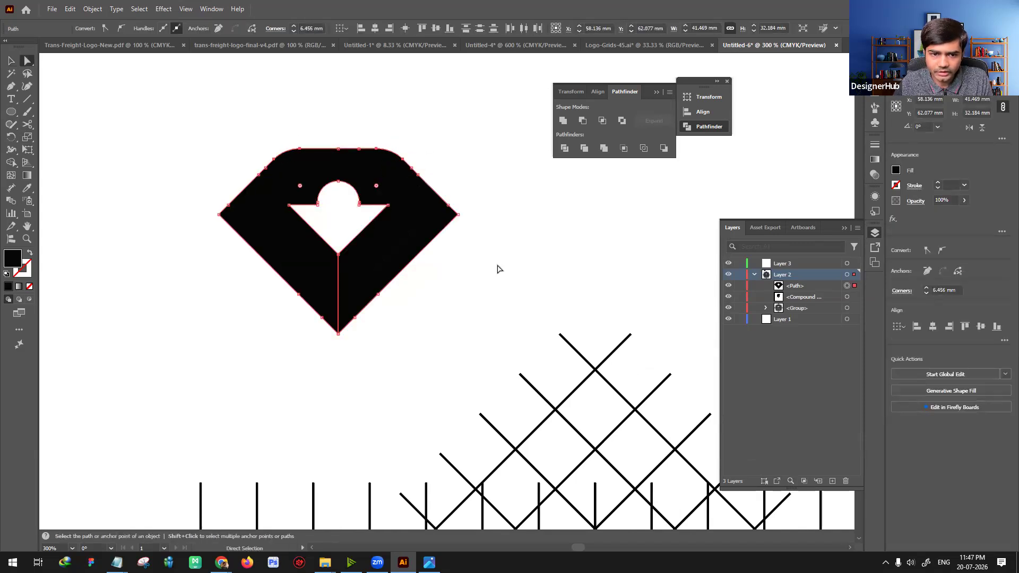
# Step: Round the diamond's far left and right outer corners, keeping its lower tip sharp
pyautogui.click(452, 317)
pyautogui.click(246, 234)
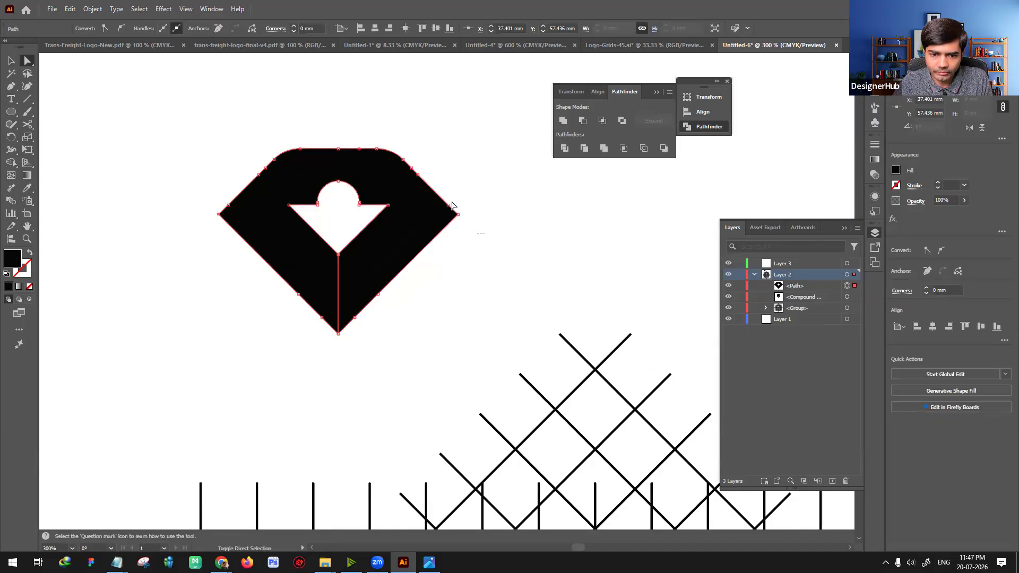
pyautogui.moveTo(448, 217); pyautogui.dragTo(408, 215)
pyautogui.click(501, 291)
pyautogui.moveTo(430, 275); pyautogui.dragTo(440, 242)
pyautogui.click(340, 287)
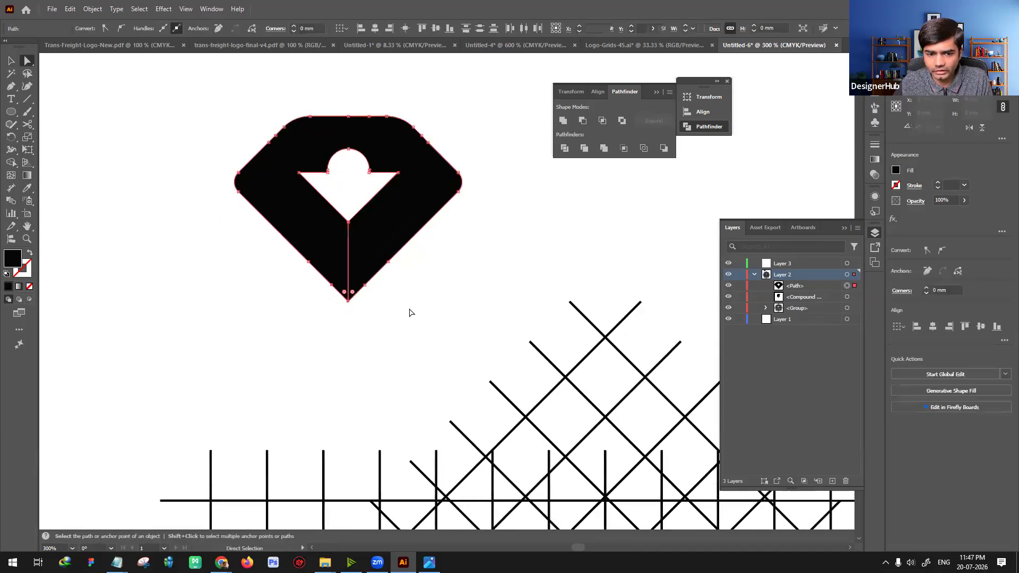
pyautogui.click(380, 328)
pyautogui.scroll(1, 398, 329)
pyautogui.press('v')
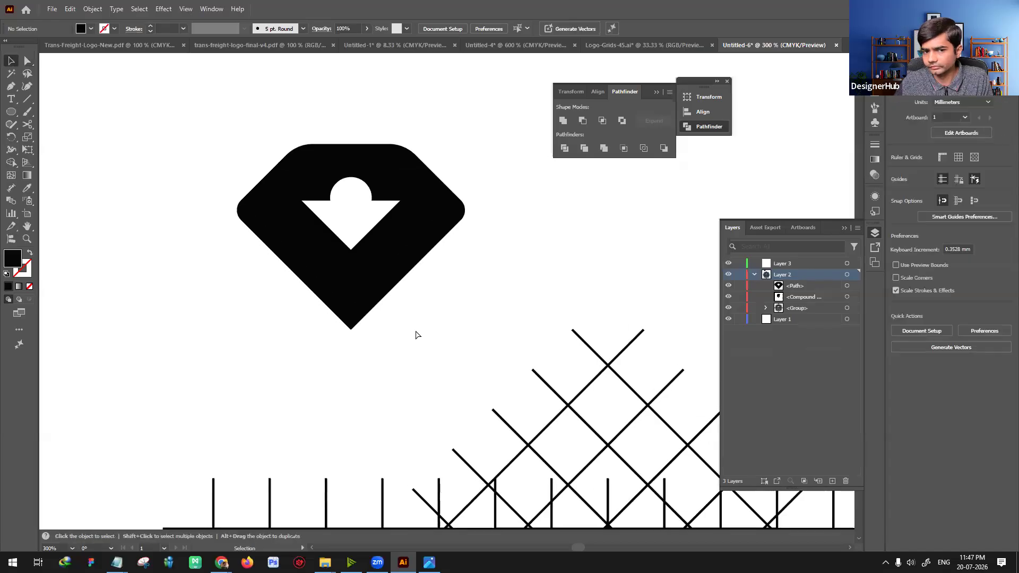
pyautogui.hotkey('ctrl', '1')
pyautogui.moveTo(409, 325); pyautogui.dragTo(321, 241)
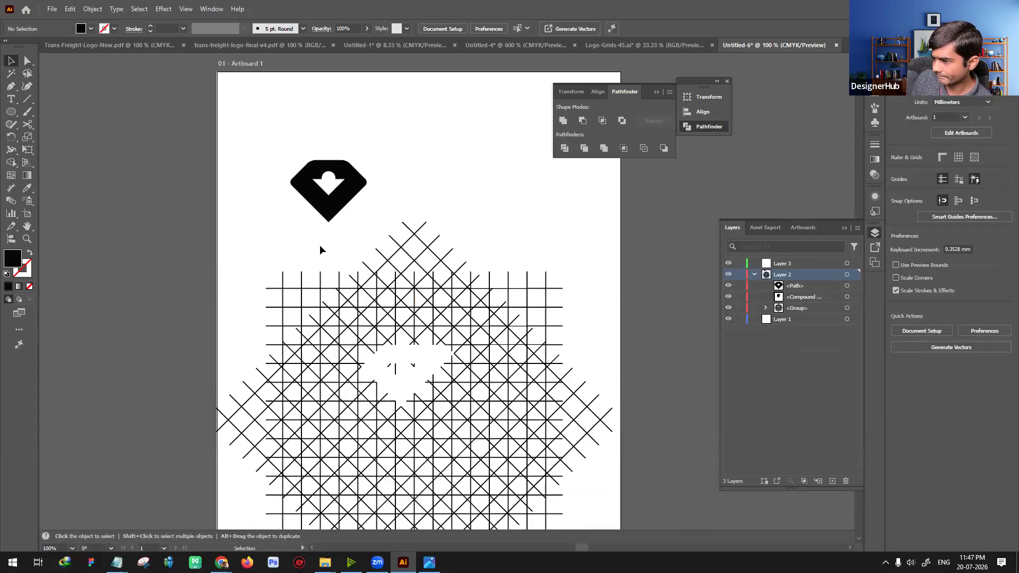
# Step: Copy the rectangular grid with two overlapping sets of concentric circles from the Logo-Grids-45 document
pyautogui.click(133, 44)
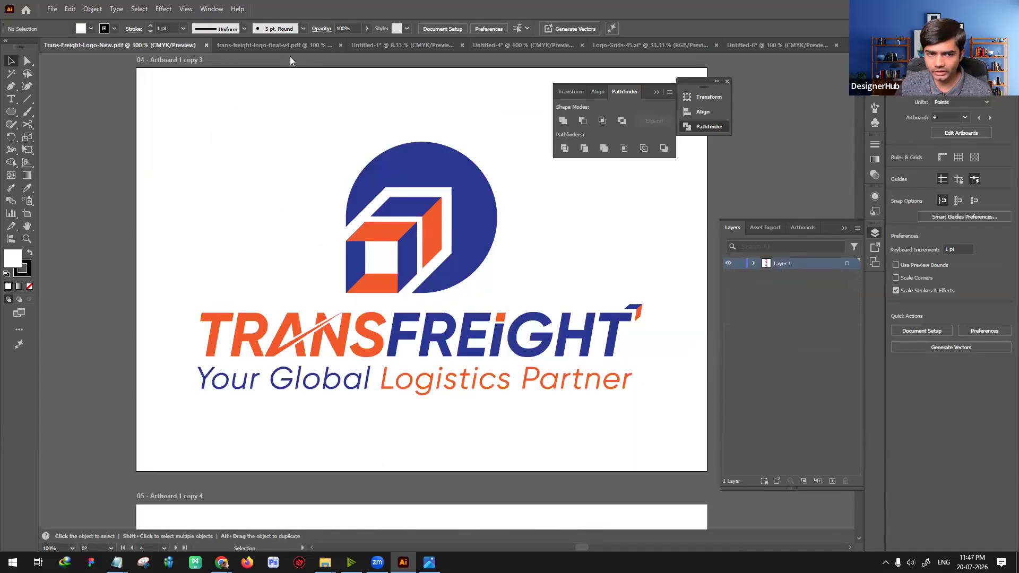
pyautogui.click(244, 46)
pyautogui.click(647, 45)
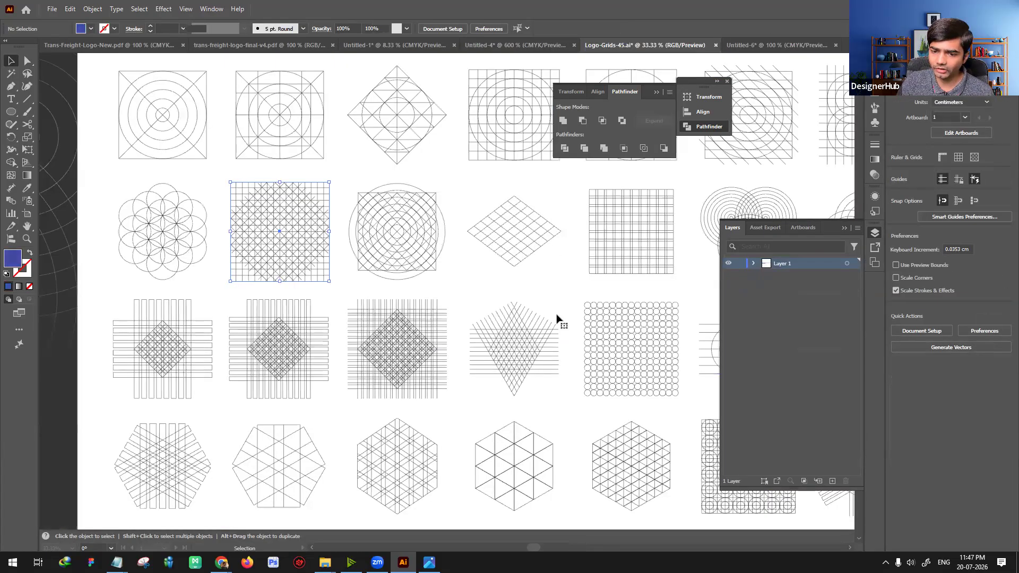
pyautogui.click(368, 255)
pyautogui.moveTo(348, 243); pyautogui.dragTo(246, 235)
pyautogui.moveTo(558, 275); pyautogui.dragTo(416, 248)
pyautogui.moveTo(542, 315); pyautogui.dragTo(507, 308)
pyautogui.moveTo(674, 354); pyautogui.dragTo(598, 347)
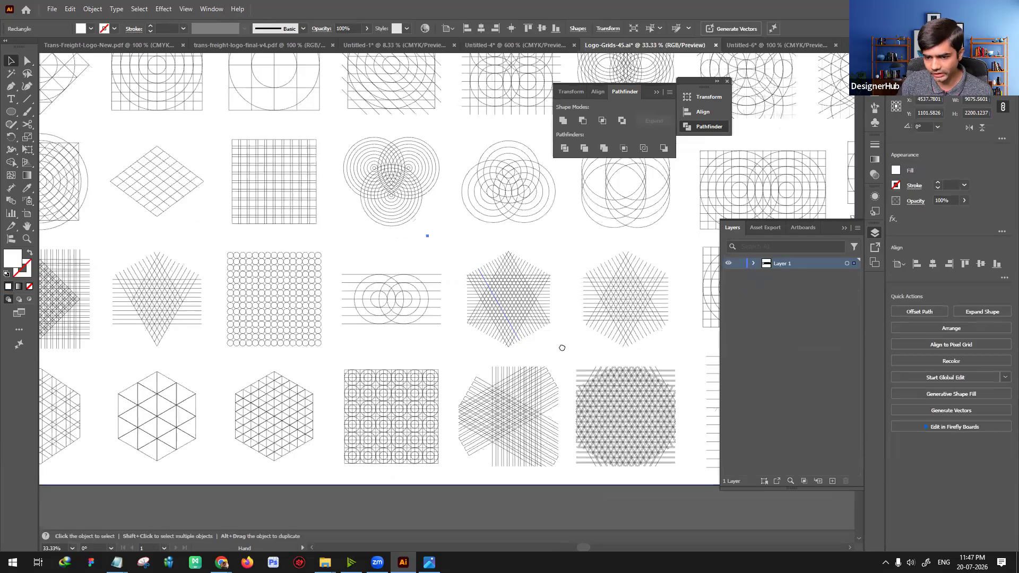
pyautogui.click(509, 313)
pyautogui.moveTo(695, 287); pyautogui.dragTo(479, 303)
pyautogui.moveTo(571, 289); pyautogui.dragTo(502, 342)
pyautogui.click(494, 355)
pyautogui.hotkey('ctrl', 'Tab')
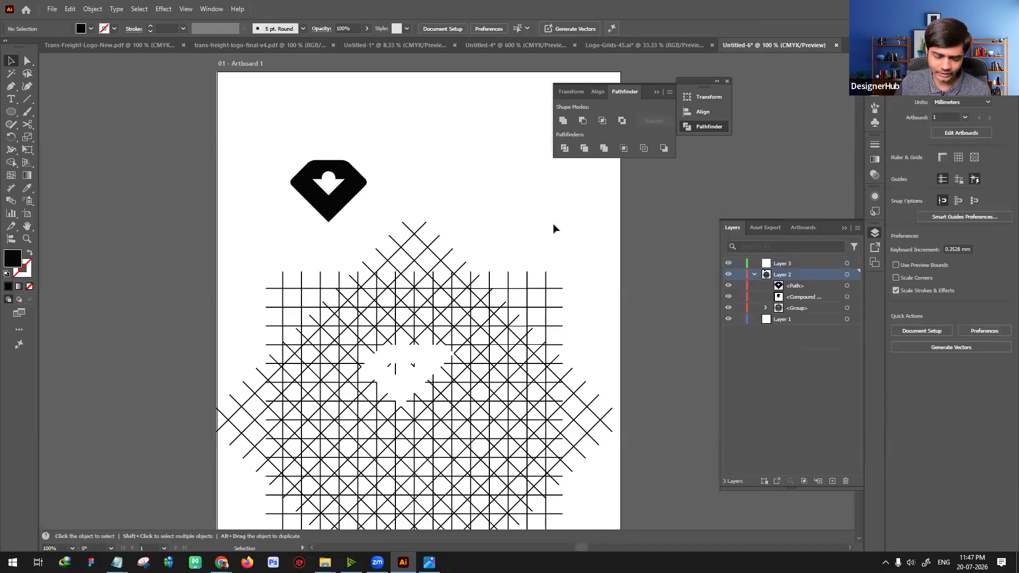
# Step: Create a new A4 portrait CMYK document, 210 x 297 mm, and paste the copied circle grid into it
pyautogui.hotkey('ctrl', 'n')
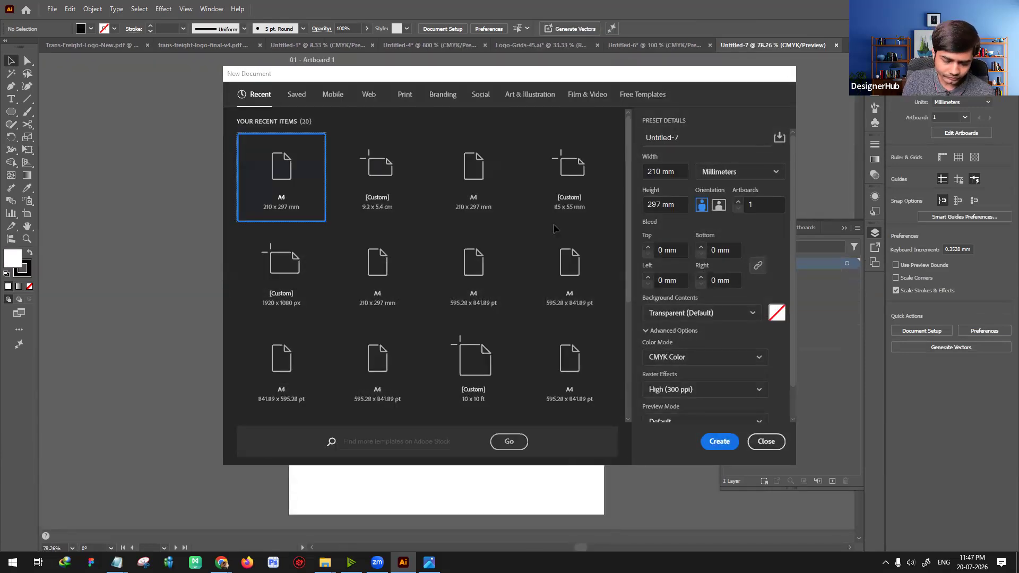
pyautogui.press('Return')
pyautogui.hotkey('ctrl', 'v')
pyautogui.hotkey('ctrl', '1')
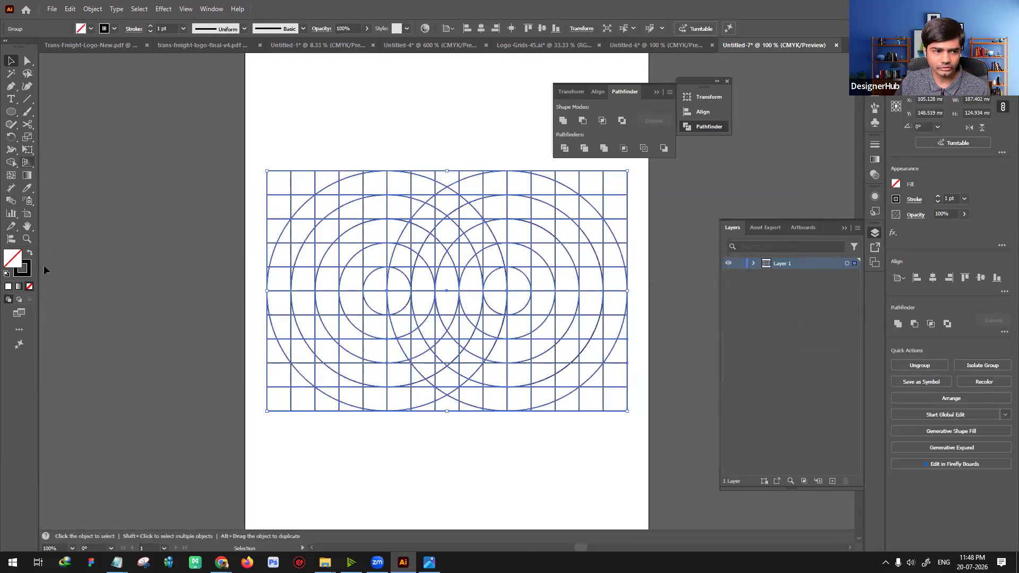
# Step: Select the whole circle grid and ready the Shape Builder tool with a black fill and no stroke
pyautogui.rightClick(588, 273)
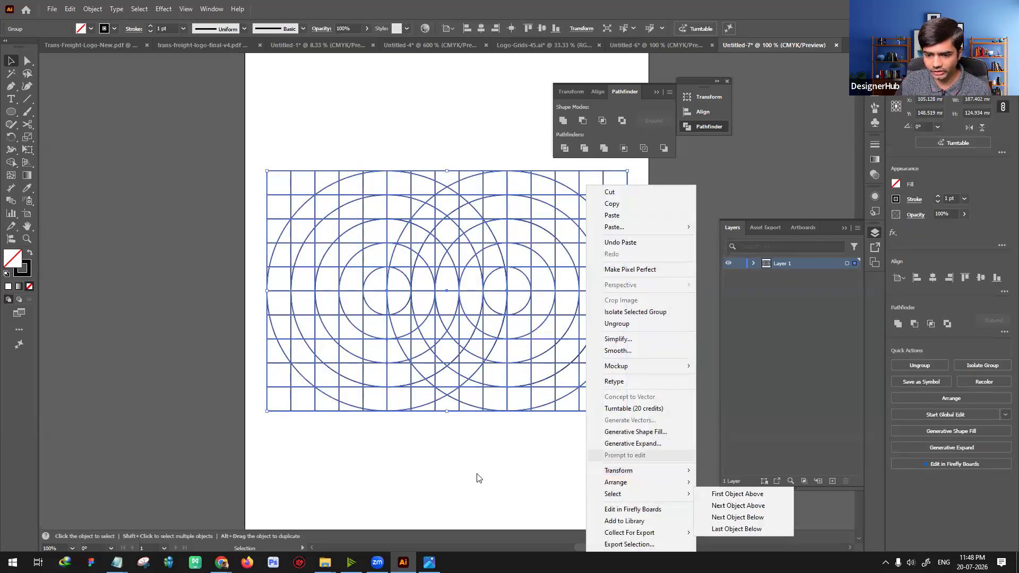
pyautogui.click(491, 481)
pyautogui.moveTo(250, 151); pyautogui.dragTo(619, 498)
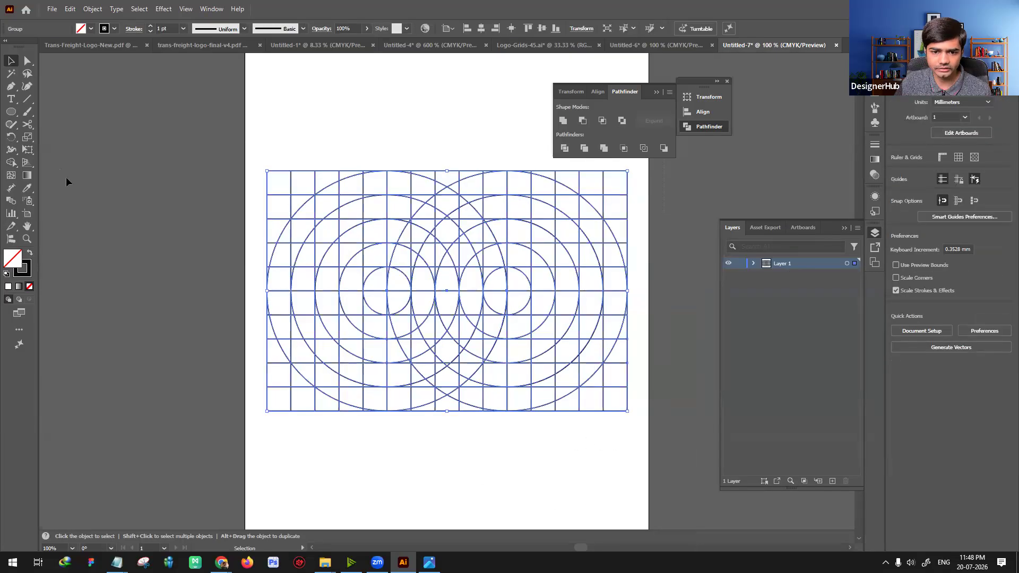
pyautogui.click(10, 162)
pyautogui.click(29, 253)
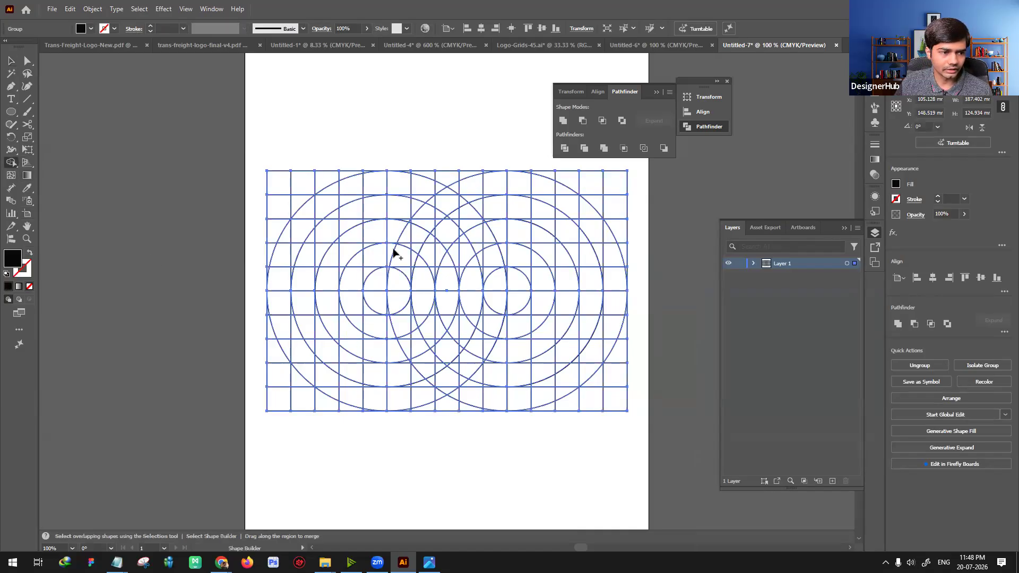
# Step: Try to merge grid cells along both rings into two thick arched brows joined in a Y at the center
pyautogui.hotkey('ctrl', '=')
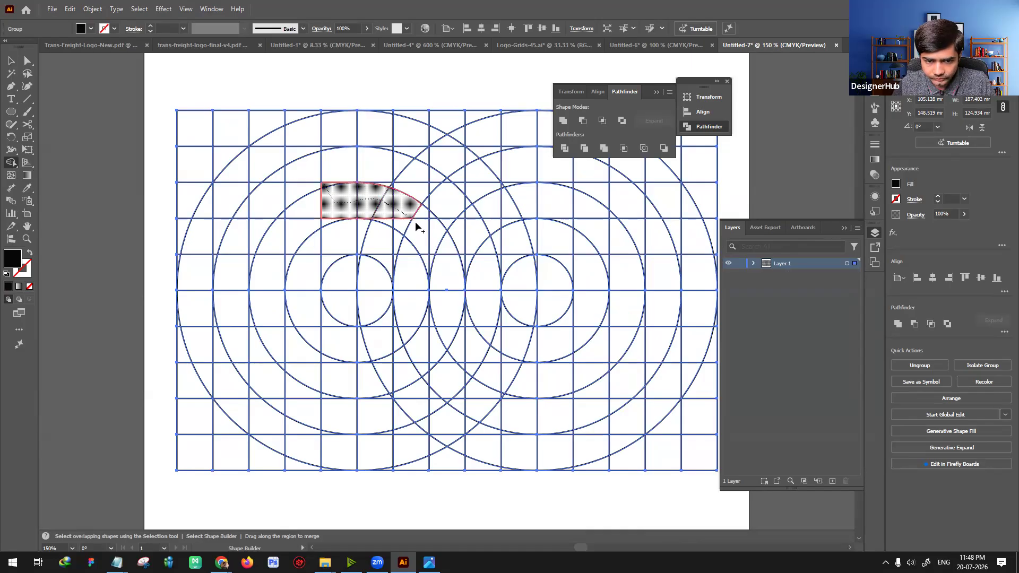
pyautogui.moveTo(435, 267); pyautogui.dragTo(428, 260)
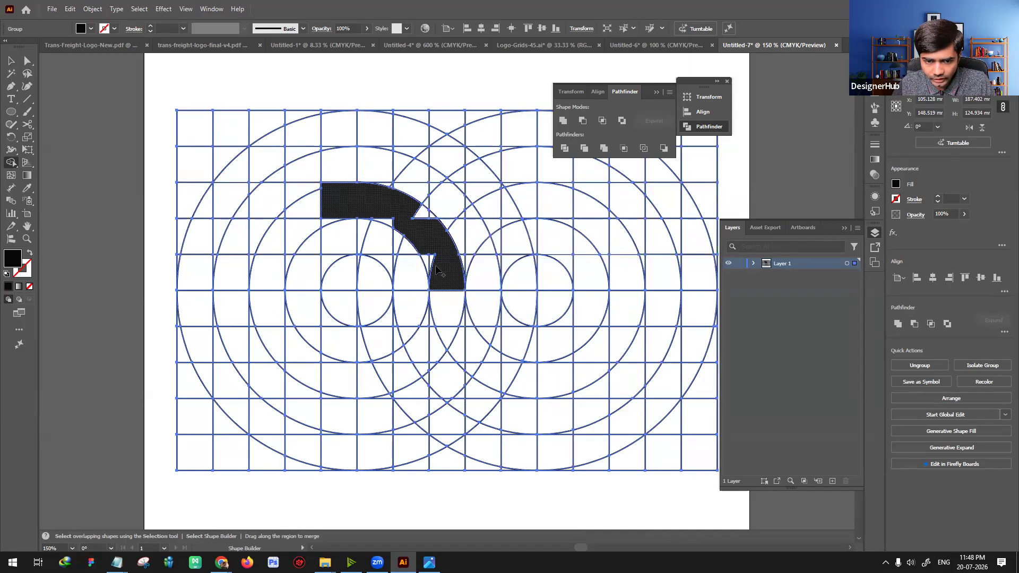
pyautogui.click(425, 218)
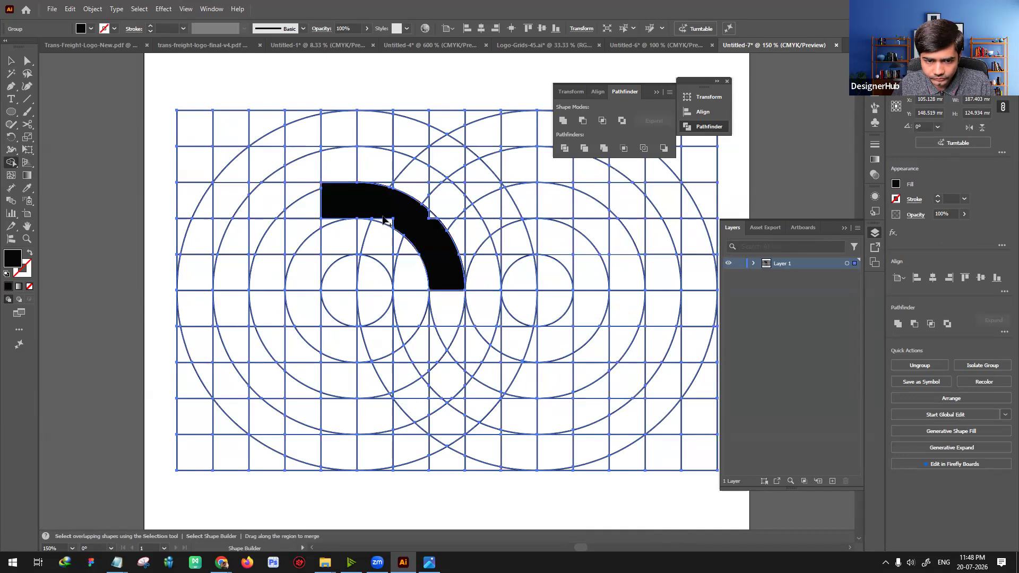
pyautogui.moveTo(432, 216)
pyautogui.mouseDown()
pyautogui.moveTo(459, 262)
pyautogui.moveTo(450, 276)
pyautogui.moveTo(488, 225)
pyautogui.moveTo(524, 206)
pyautogui.moveTo(583, 208)
pyautogui.mouseUp()
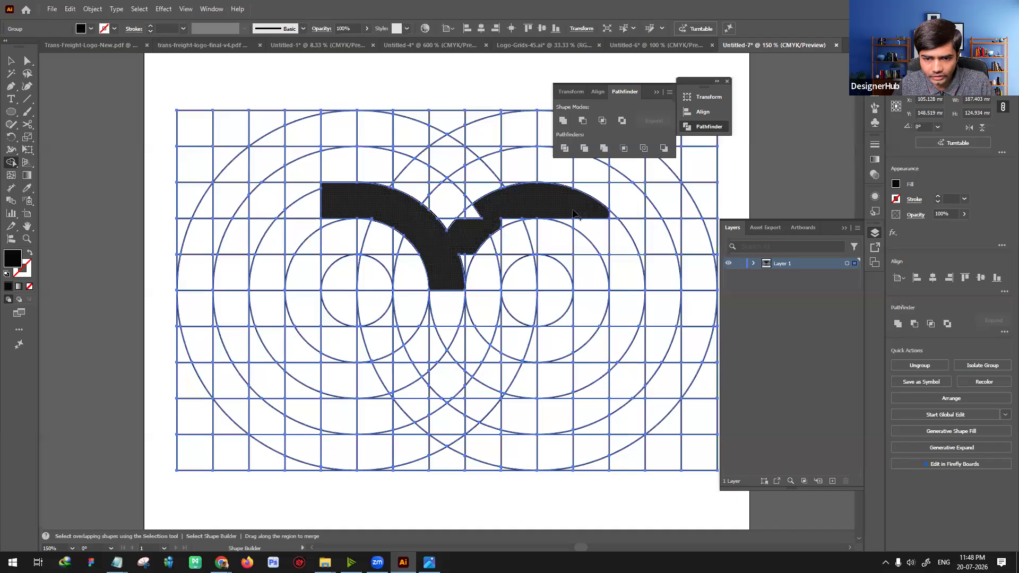
pyautogui.hotkey('ctrl', 'z')
pyautogui.moveTo(568, 219)
pyautogui.mouseDown()
pyautogui.moveTo(528, 199)
pyautogui.moveTo(469, 230)
pyautogui.moveTo(459, 273)
pyautogui.mouseUp()
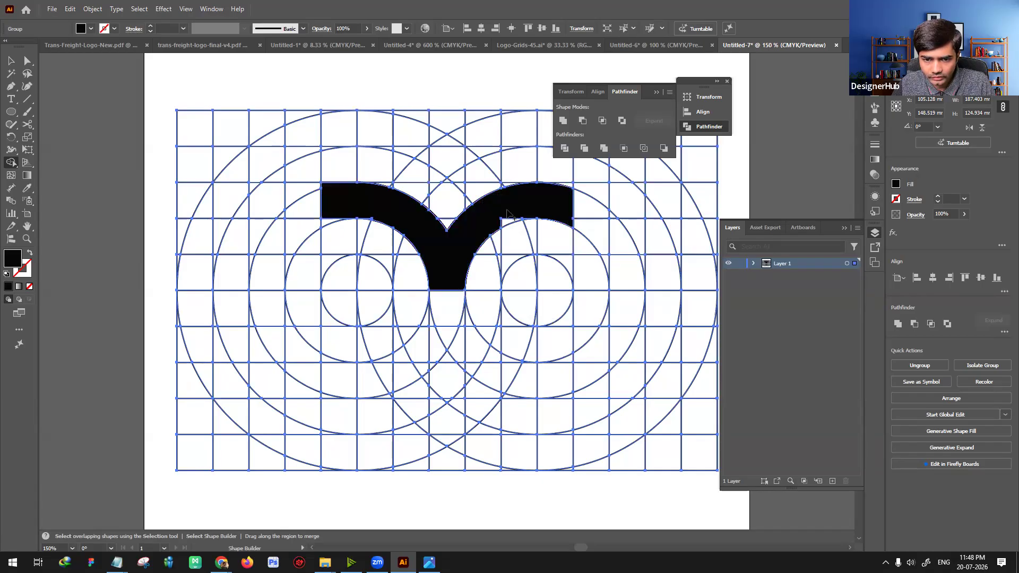
# Step: Try to merge both innermost circles into solid eyes and fill the small pointed cell between them as a beak
pyautogui.moveTo(524, 302)
pyautogui.mouseDown()
pyautogui.moveTo(560, 277)
pyautogui.moveTo(543, 326)
pyautogui.moveTo(524, 317)
pyautogui.mouseUp()
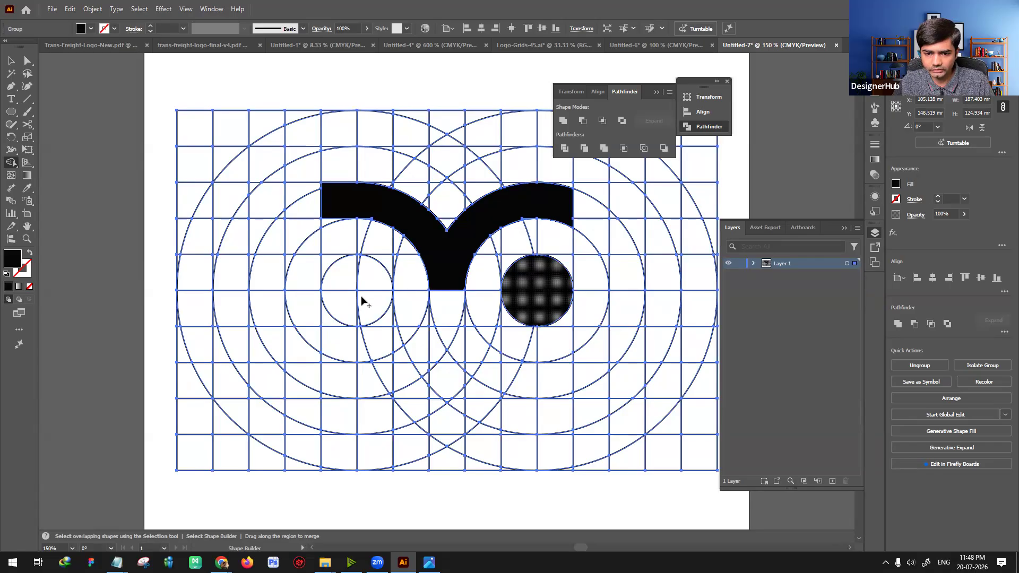
pyautogui.moveTo(359, 273)
pyautogui.mouseDown()
pyautogui.moveTo(379, 297)
pyautogui.moveTo(342, 301)
pyautogui.moveTo(343, 279)
pyautogui.moveTo(359, 323)
pyautogui.mouseUp()
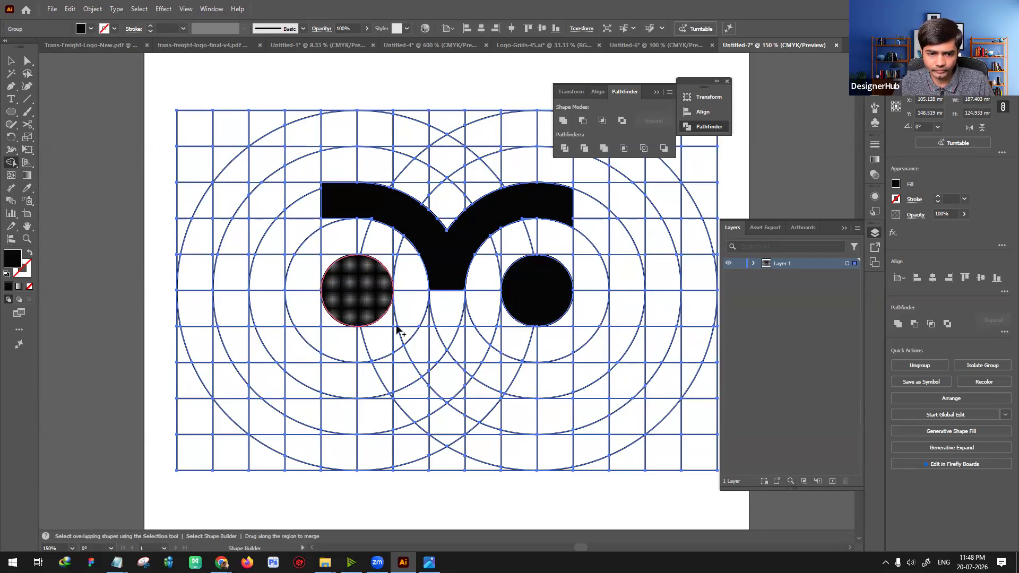
pyautogui.click(440, 335)
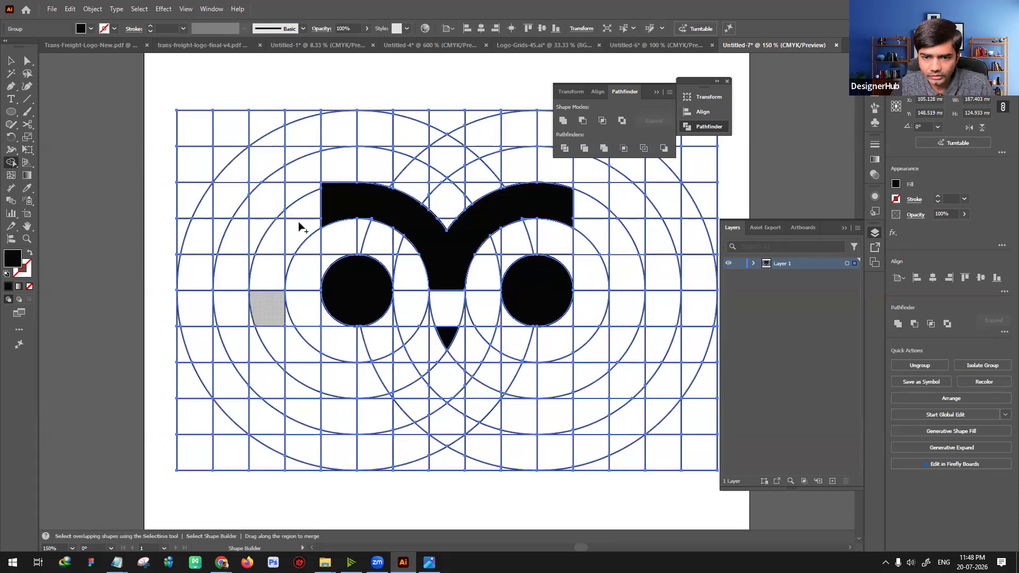
pyautogui.click(339, 190)
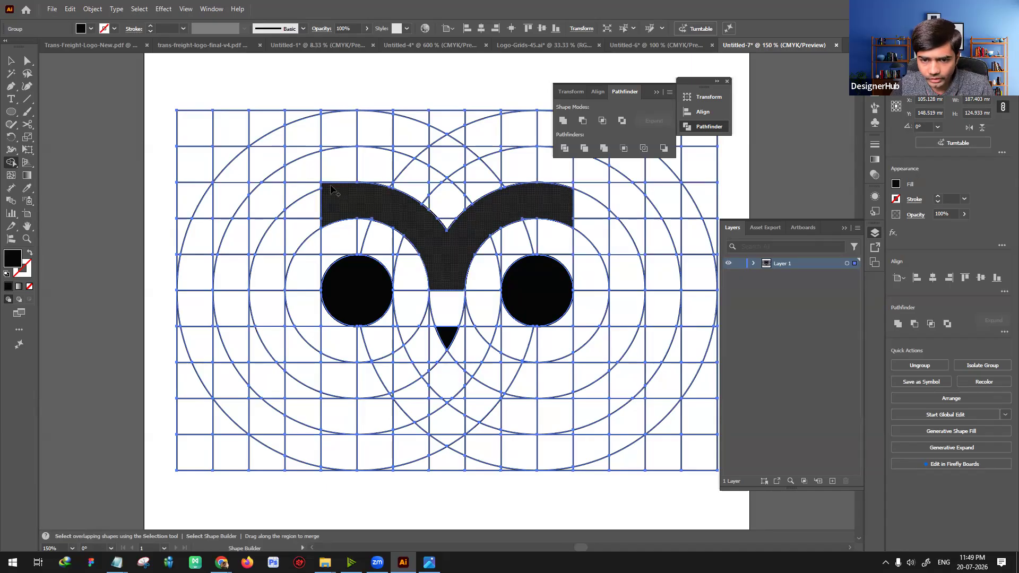
# Step: Undo the merged brows, eyes and beak to return to the plain circle grid
pyautogui.press('v')
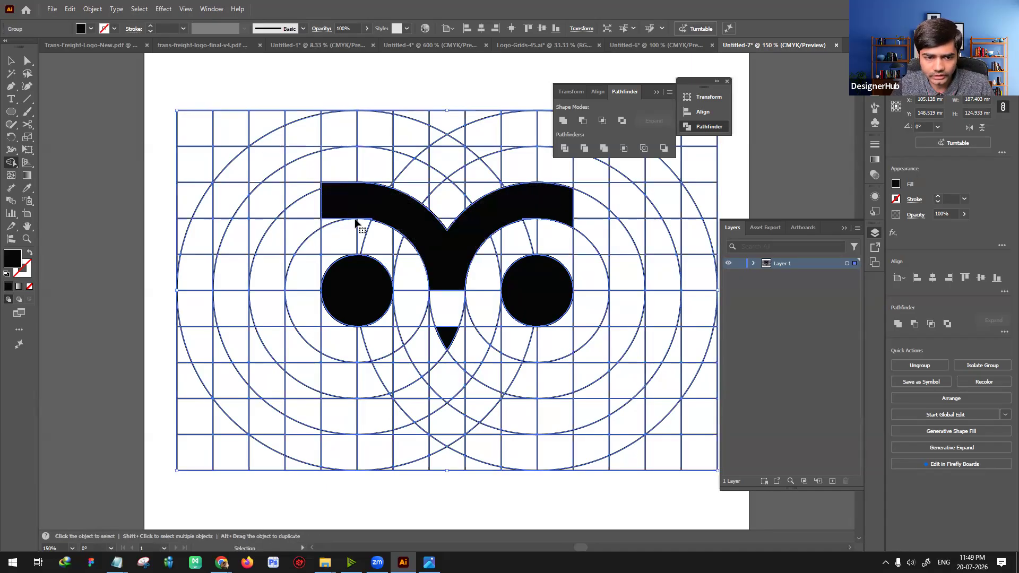
pyautogui.hotkey('ctrl', 'z')
pyautogui.hotkey('ctrl', 'z')
pyautogui.hotkey('ctrl', 'z')
pyautogui.hotkey('ctrl', 'z')
pyautogui.hotkey('ctrl', 'z')
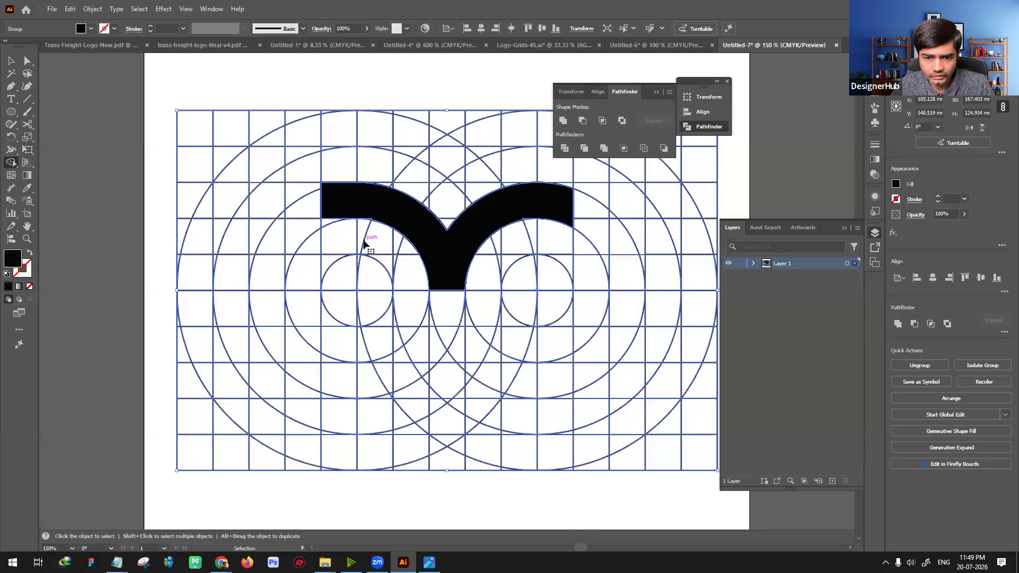
pyautogui.hotkey('ctrl', 'z')
pyautogui.hotkey('ctrl', 'z')
# Step: Merge the cells between the left set's second and third circles into a black arched brow tapering to a point
pyautogui.hotkey('shift', 'm')
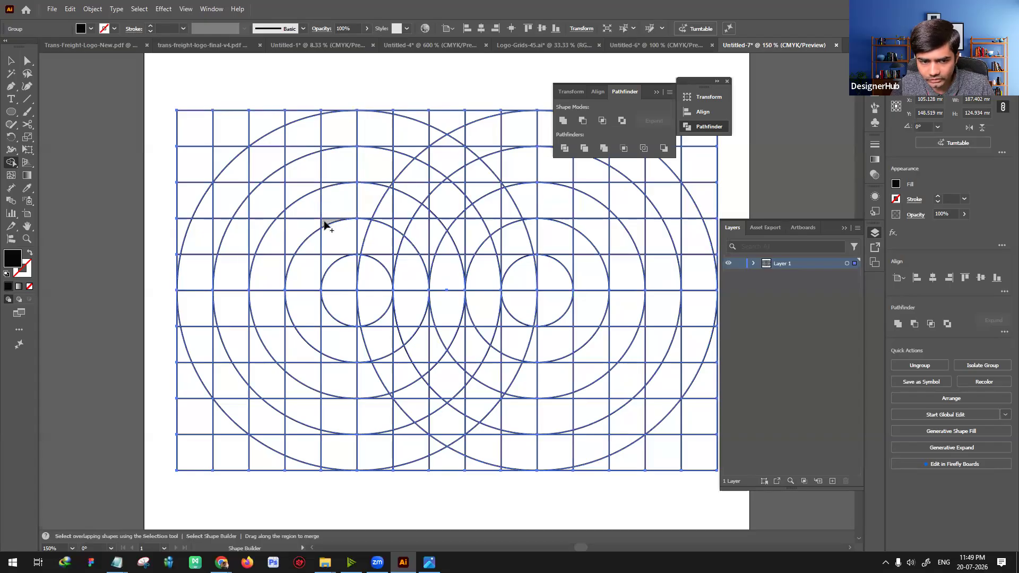
pyautogui.click(329, 204)
pyautogui.moveTo(380, 209)
pyautogui.mouseDown()
pyautogui.moveTo(410, 223)
pyautogui.moveTo(430, 247)
pyautogui.moveTo(428, 262)
pyautogui.mouseUp()
pyautogui.moveTo(434, 228); pyautogui.dragTo(434, 226)
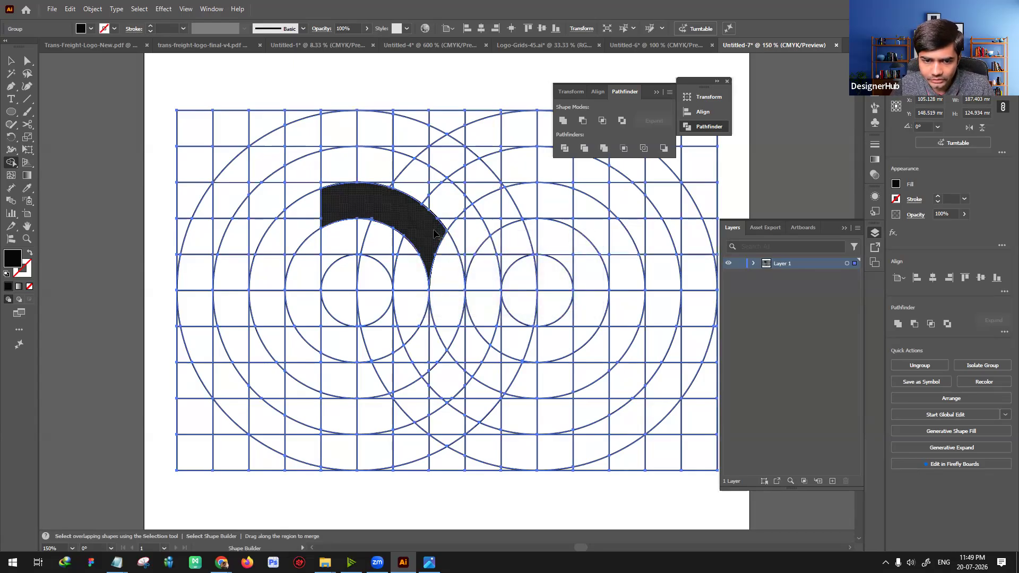
# Step: Try to extend the left brow through neighboring cells toward the right circle set, undoing each merge
pyautogui.moveTo(434, 231); pyautogui.dragTo(459, 204)
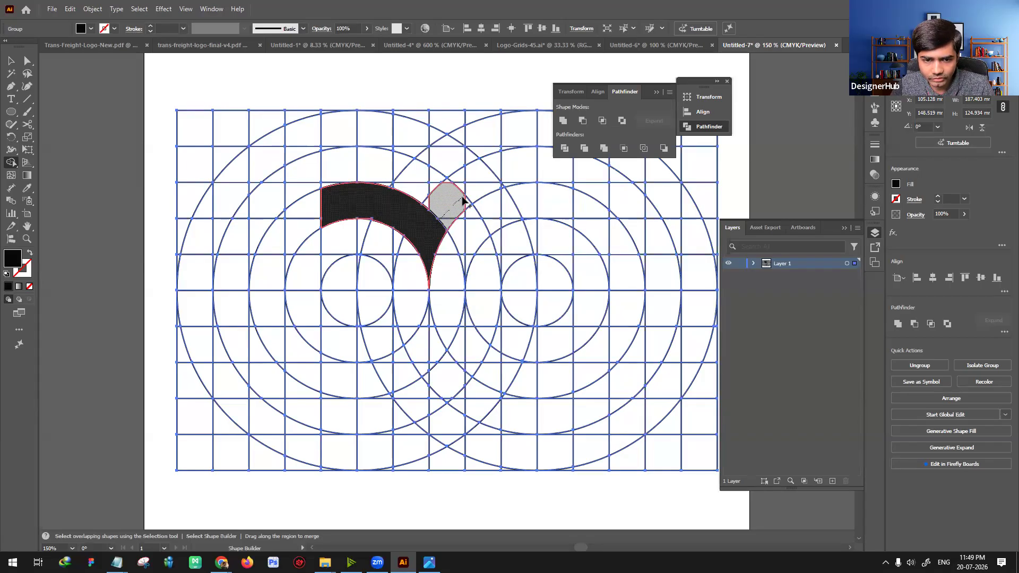
pyautogui.moveTo(473, 194)
pyautogui.mouseDown()
pyautogui.moveTo(434, 201)
pyautogui.moveTo(502, 187)
pyautogui.mouseUp()
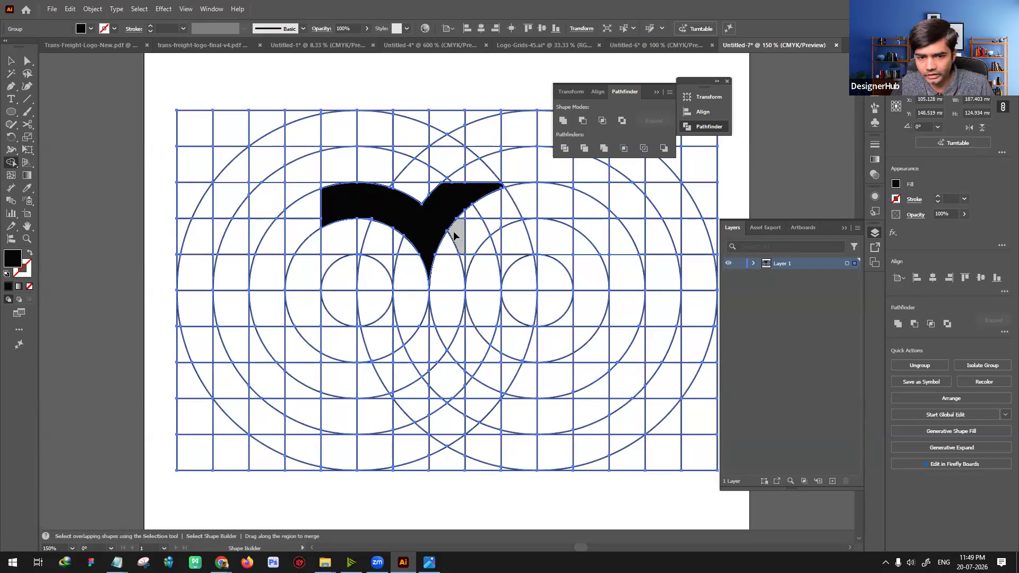
pyautogui.hotkey('ctrl', 'z')
pyautogui.hotkey('shift', 'm')
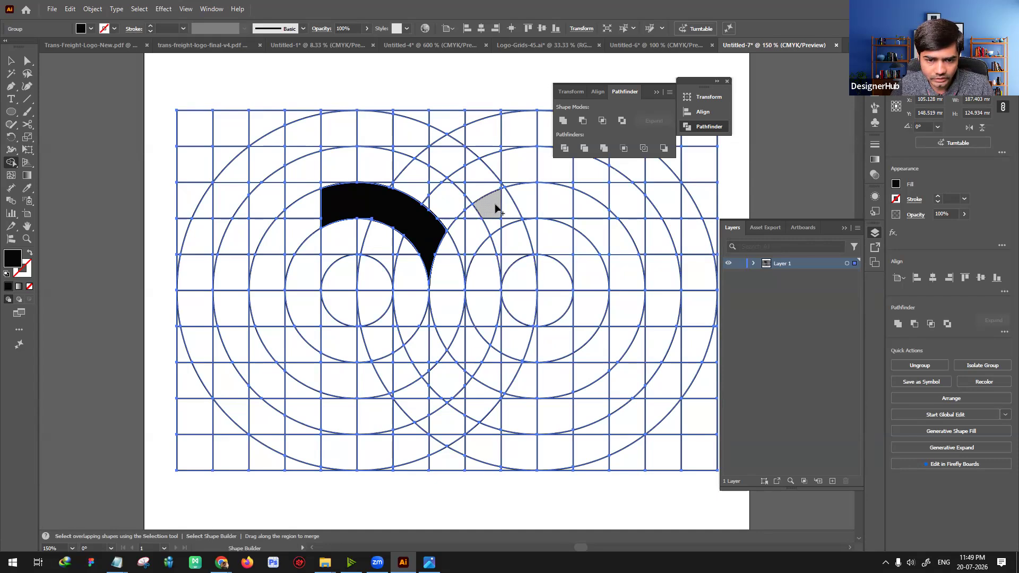
pyautogui.moveTo(472, 218)
pyautogui.mouseDown()
pyautogui.moveTo(447, 237)
pyautogui.moveTo(503, 207)
pyautogui.moveTo(488, 211)
pyautogui.mouseUp()
pyautogui.hotkey('ctrl', 'z')
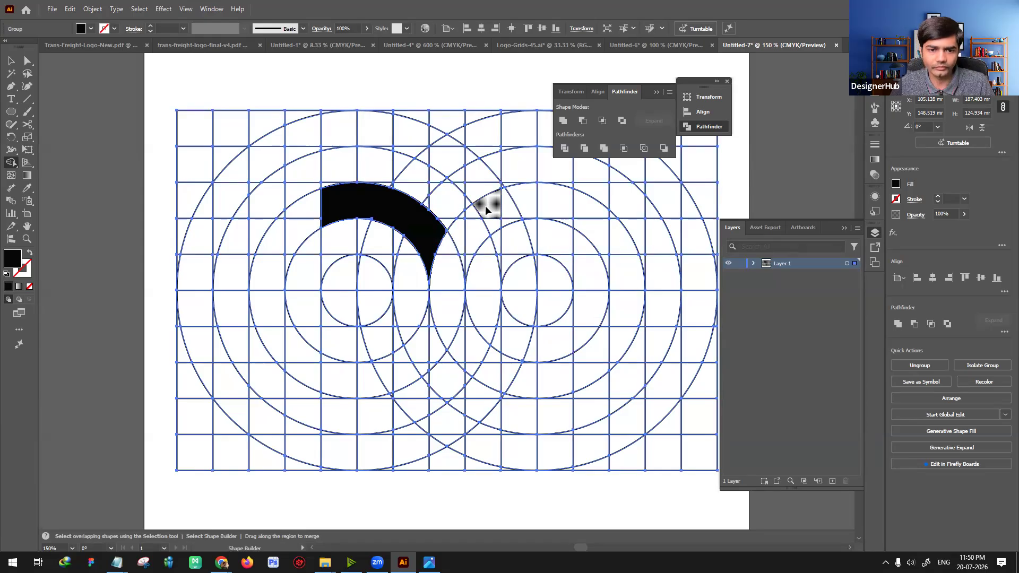
# Step: Merge all cells of the left set's innermost circle into one solid black eye
pyautogui.scroll(1, 486, 210)
pyautogui.moveTo(319, 292); pyautogui.dragTo(325, 351)
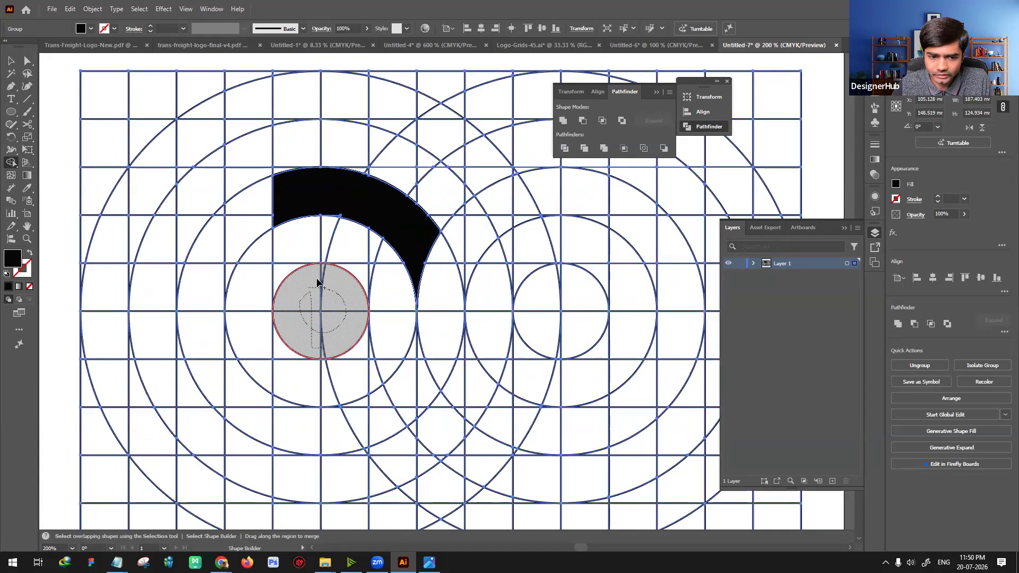
pyautogui.moveTo(327, 280); pyautogui.dragTo(343, 355)
# Step: Fill the narrow sliver below the brow's pointed tip with black and deselect the grid
pyautogui.press('v')
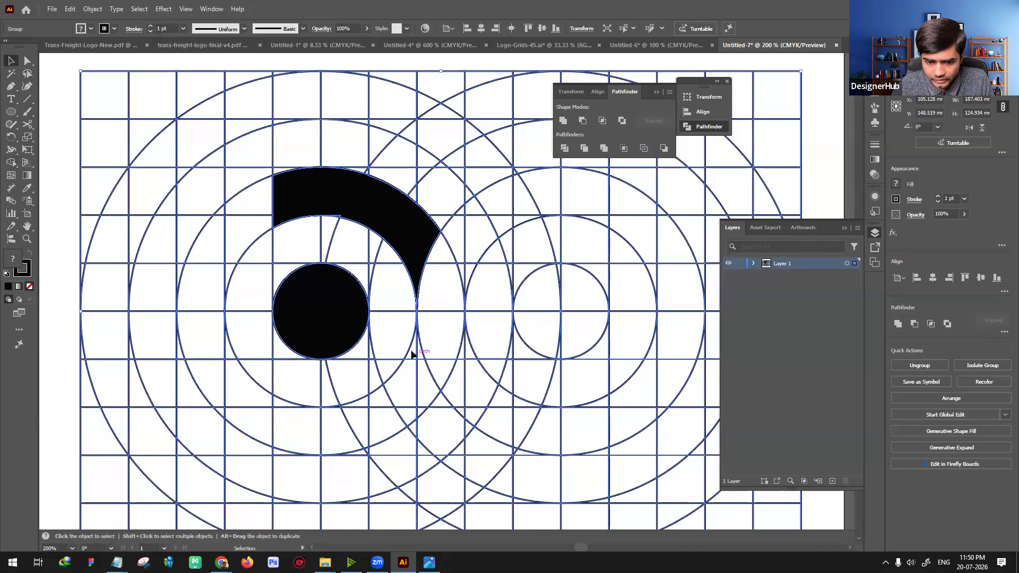
pyautogui.click(11, 162)
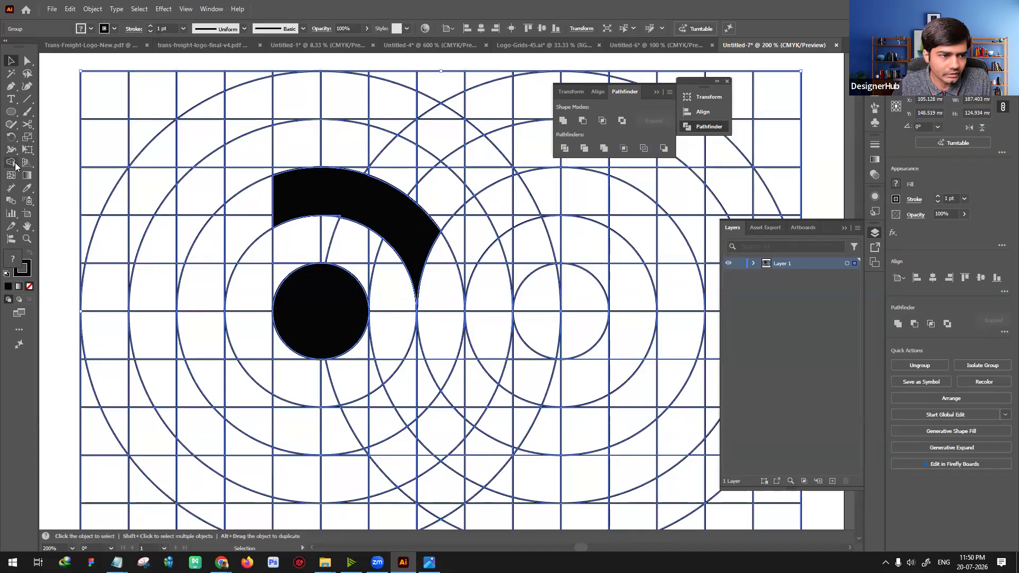
pyautogui.click(419, 361)
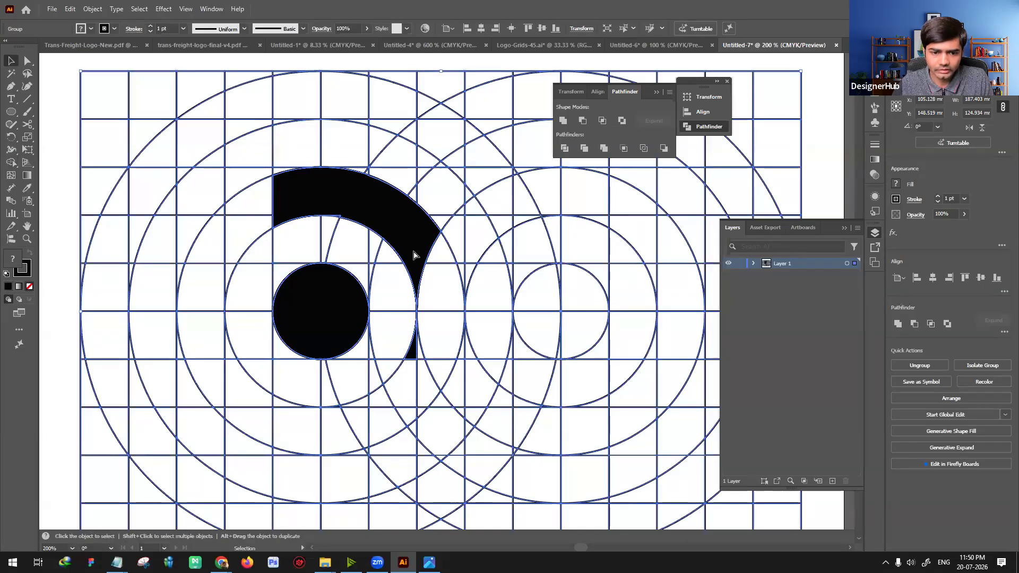
pyautogui.hotkey('ctrl', '-')
pyautogui.press('v')
pyautogui.hotkey('ctrl', '-')
pyautogui.click(427, 296)
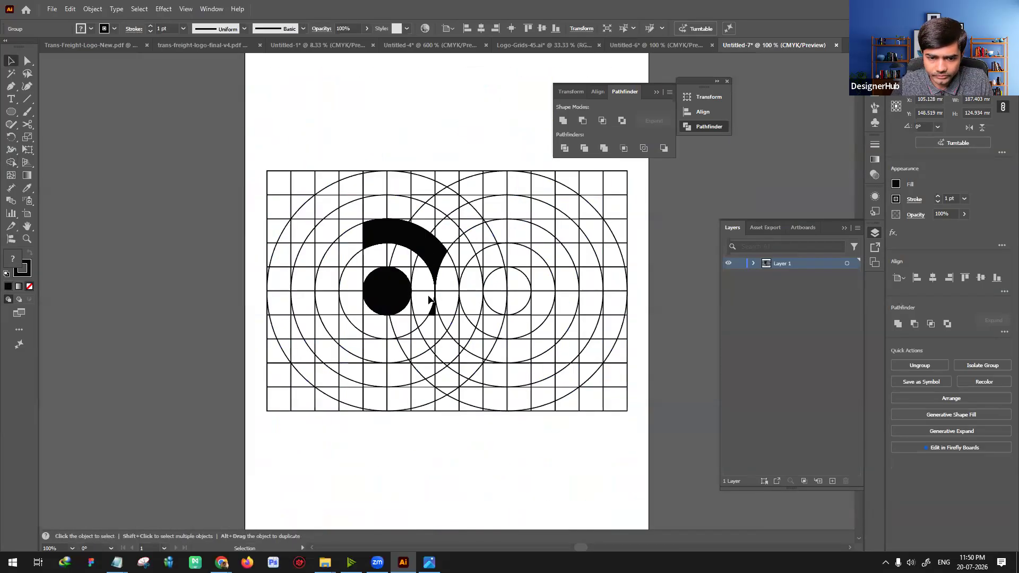
# Step: Place copies of the black brow and eye above the grid and delete the stray unfilled outlines picked up with them
pyautogui.click(423, 260)
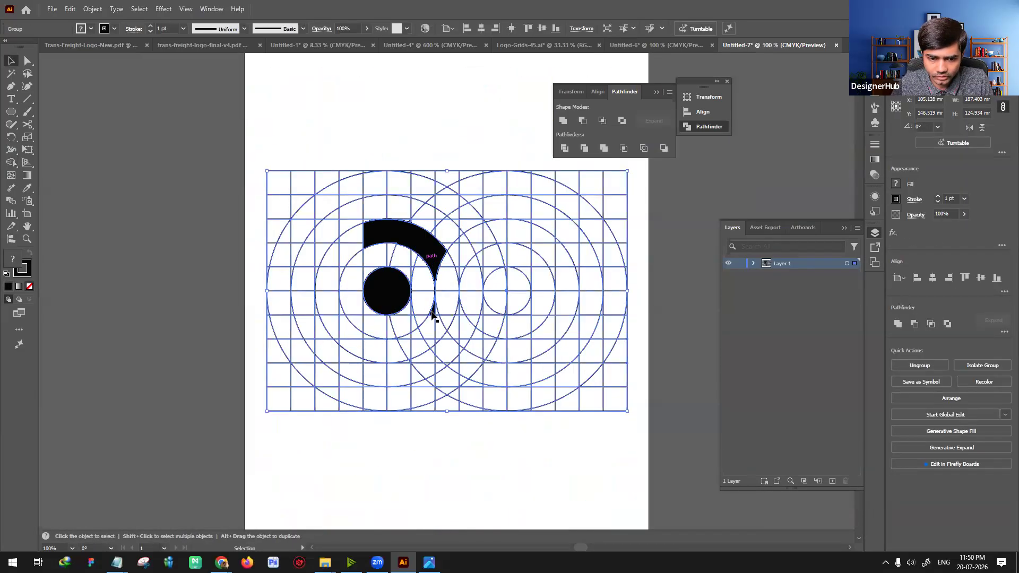
pyautogui.doubleClick(431, 312)
pyautogui.doubleClick(492, 454)
pyautogui.scroll(5, 437, 305)
pyautogui.hotkey('ctrl', 'a')
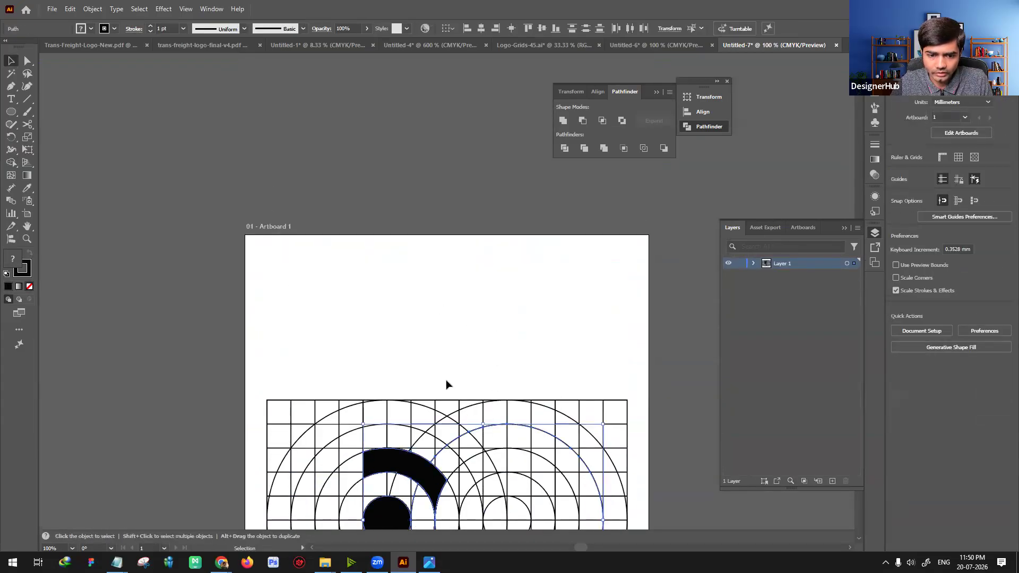
pyautogui.moveTo(428, 466); pyautogui.dragTo(500, 292)
pyautogui.click(449, 266)
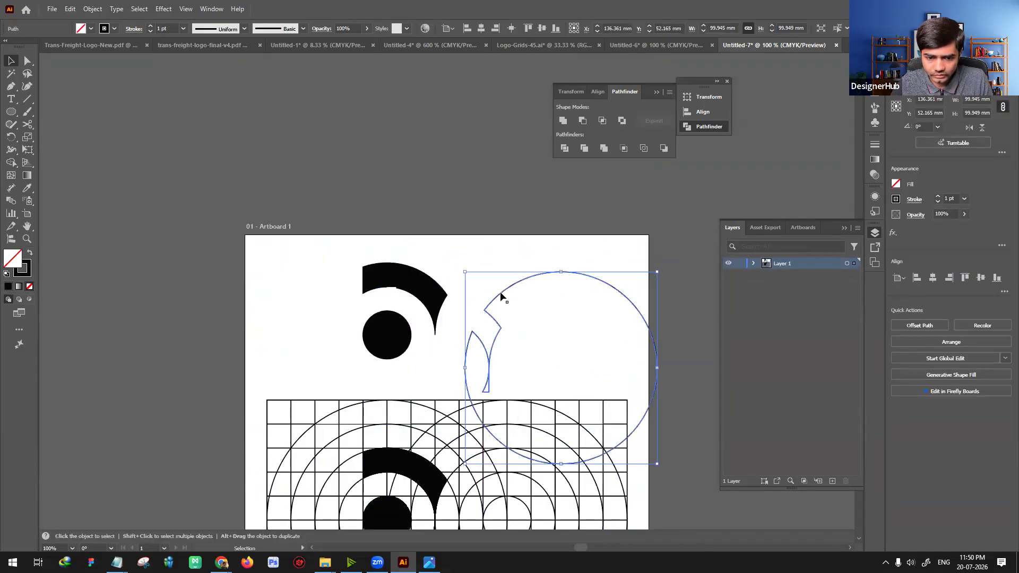
pyautogui.press('Delete')
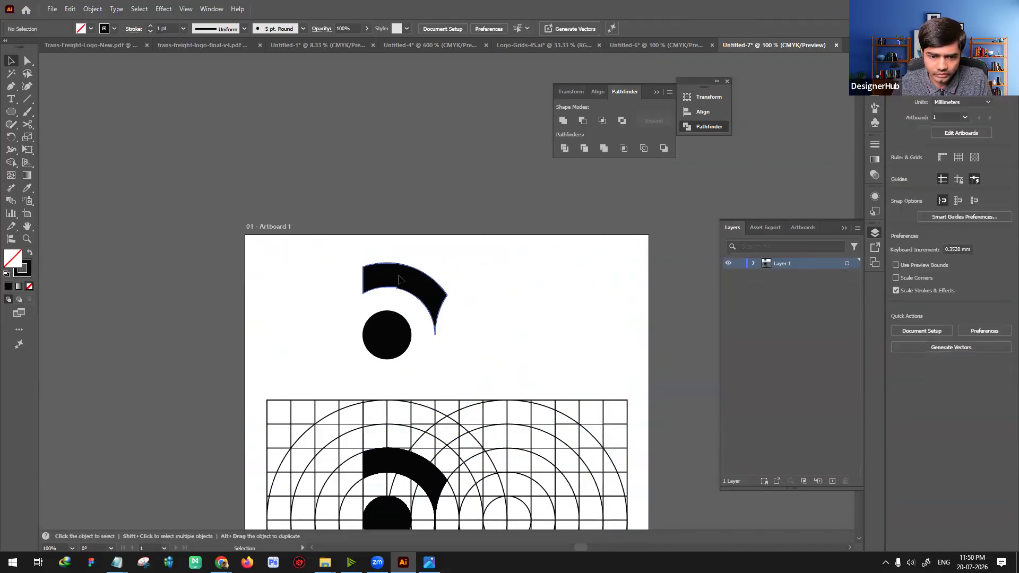
# Step: Remove the stroke from the copied brow, keeping its black fill, and deselect it
pyautogui.click(399, 280)
pyautogui.hotkey('ctrl', '=')
pyautogui.hotkey('ctrl', '=')
pyautogui.hotkey('ctrl', '=')
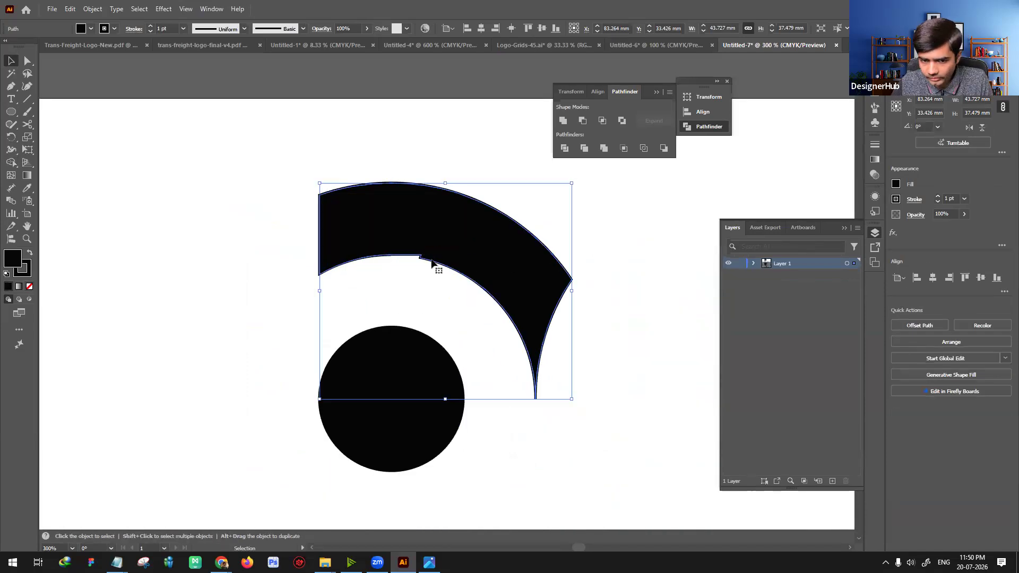
pyautogui.click(29, 268)
pyautogui.click(29, 286)
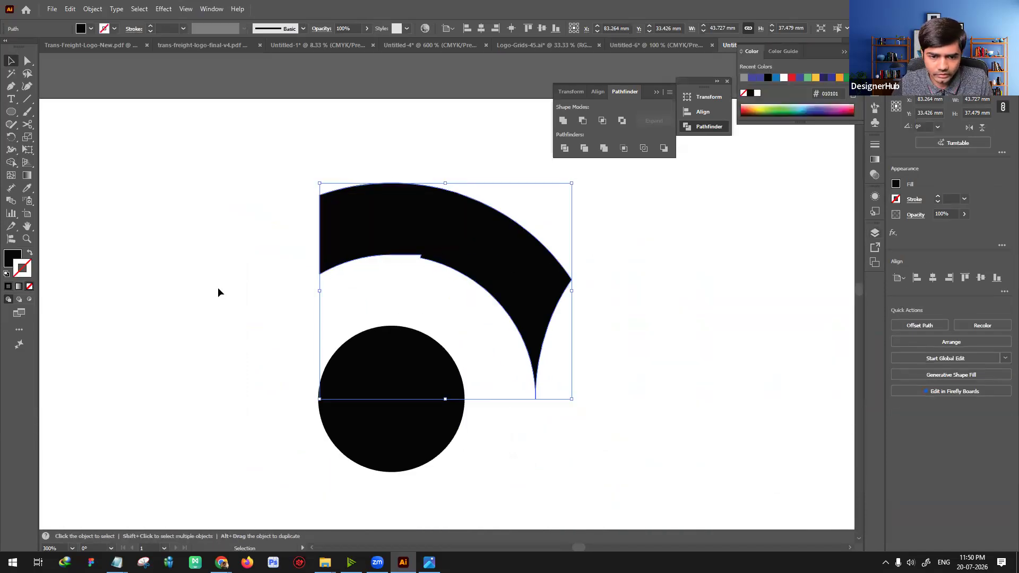
pyautogui.click(217, 288)
# Step: Smooth the notch in the copied brow's inner curve by deleting the stray anchor point with the Pen tool
pyautogui.press('a')
pyautogui.click(400, 241)
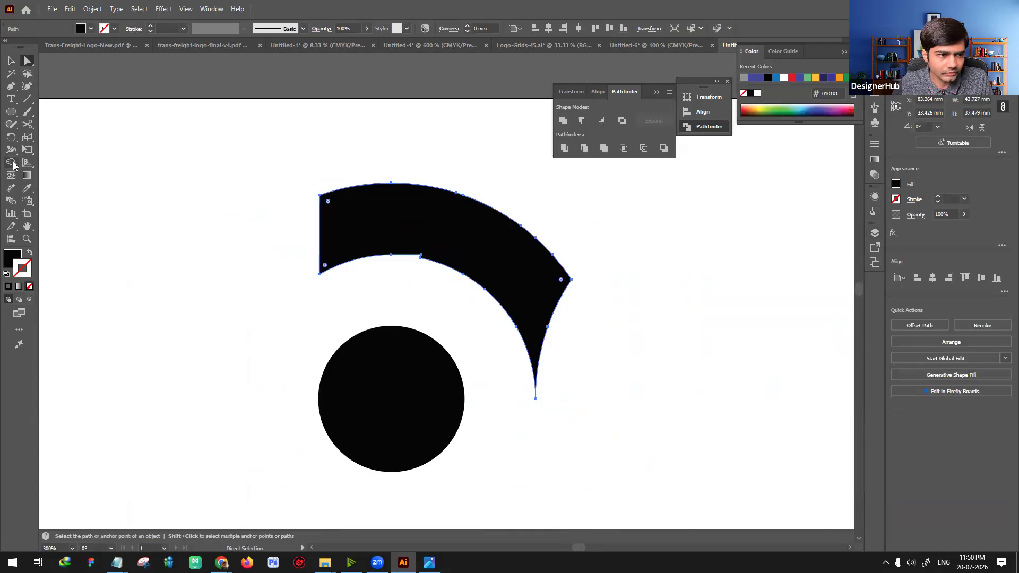
pyautogui.hotkey('ctrl', '=')
pyautogui.hotkey('ctrl', '=')
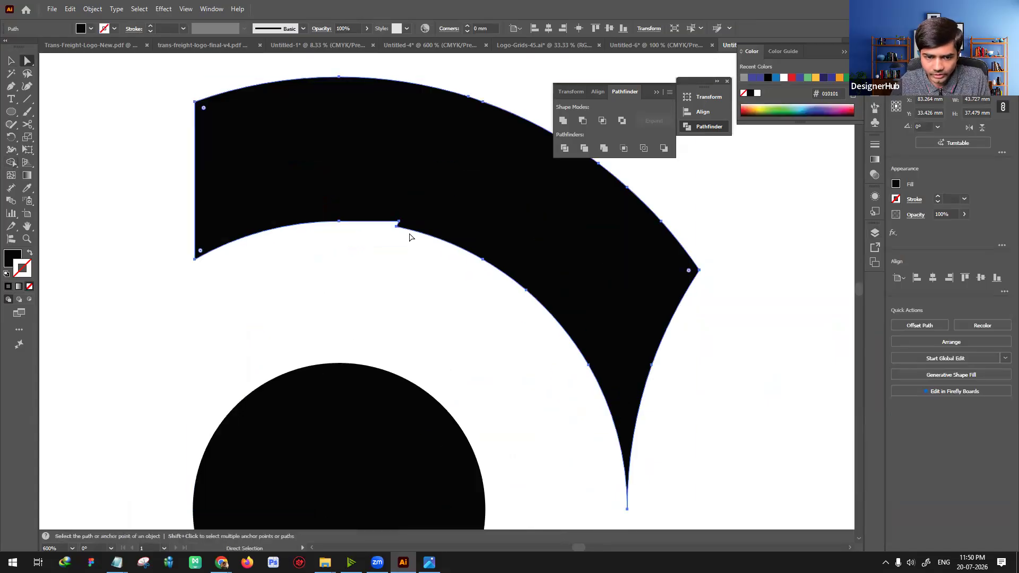
pyautogui.press('v')
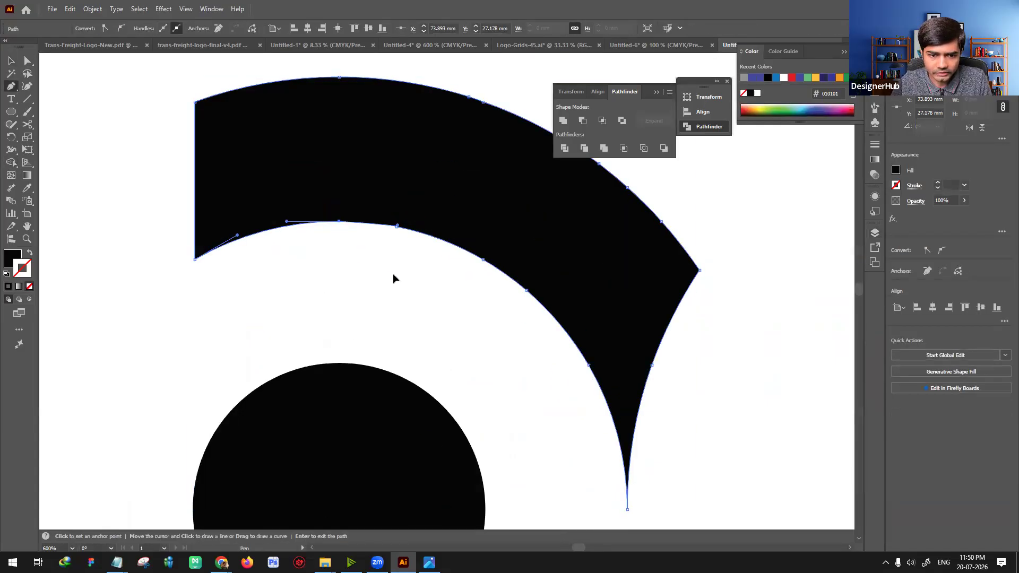
# Step: Undo the accidental change to the copied artwork, and group the brow with the round eye
pyautogui.hotkey('ctrl', '-')
pyautogui.hotkey('ctrl', '-')
pyautogui.hotkey('ctrl', '-')
pyautogui.click(327, 361)
pyautogui.moveTo(530, 325); pyautogui.dragTo(579, 255)
pyautogui.click(435, 255)
pyautogui.hotkey('ctrl', 'z')
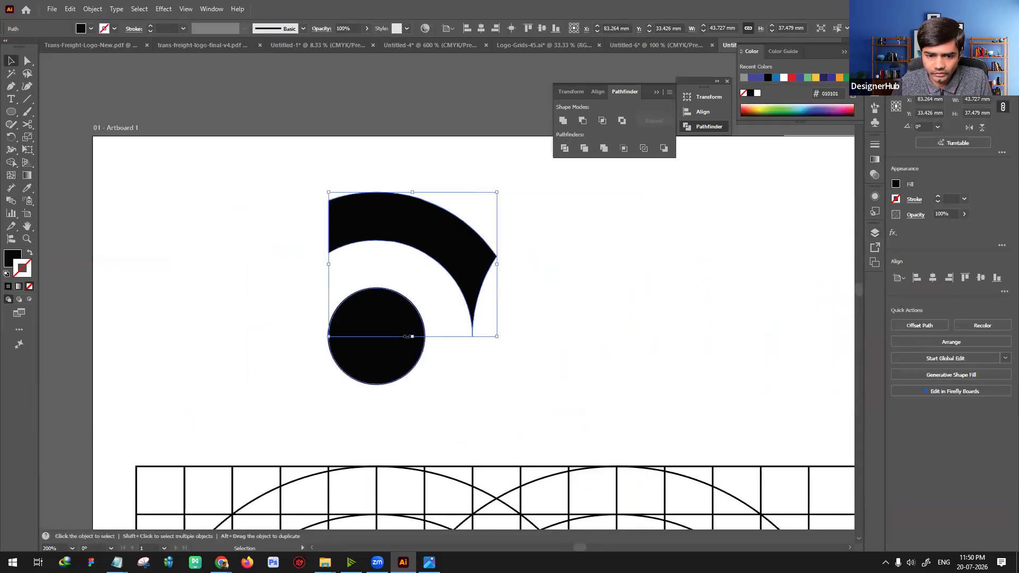
pyautogui.keyDown('shift'); pyautogui.click(401, 362); pyautogui.keyUp('shift')
pyautogui.hotkey('ctrl', 'g')
# Step: Reflect a copy of the brow-and-eye group across the vertical axis and place it alongside so the brows meet in a central point
pyautogui.click(553, 312)
pyautogui.click(460, 282)
pyautogui.rightClick(449, 255)
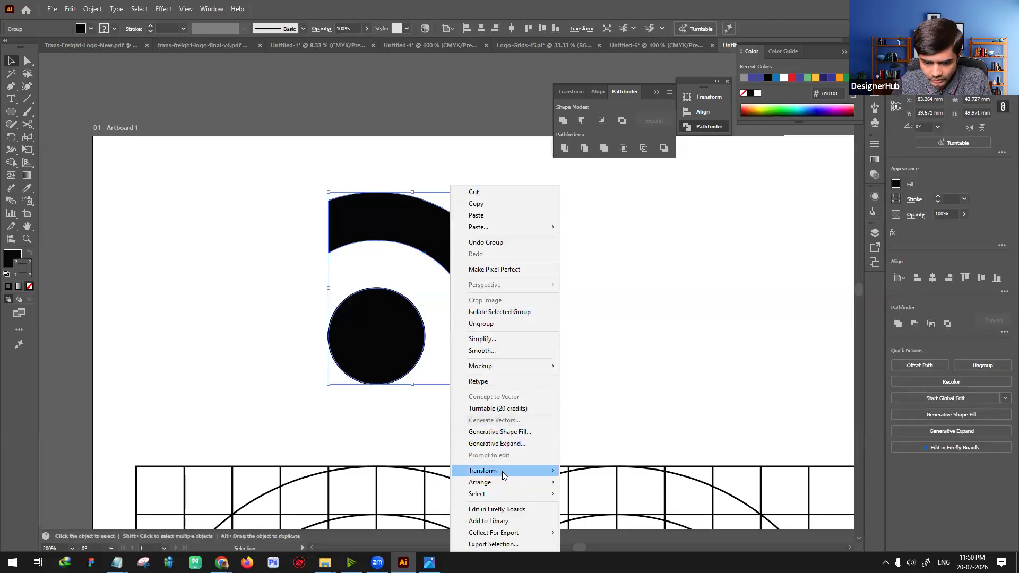
pyautogui.moveTo(531, 471)
pyautogui.click(588, 509)
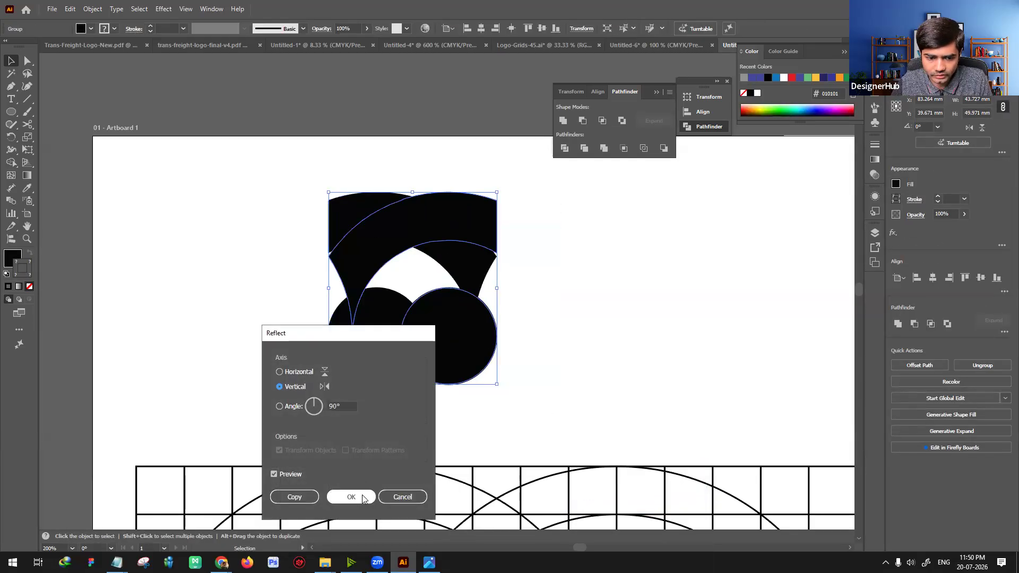
pyautogui.click(346, 495)
pyautogui.moveTo(431, 342); pyautogui.dragTo(551, 345)
pyautogui.click(673, 349)
pyautogui.scroll(-4, 565, 300)
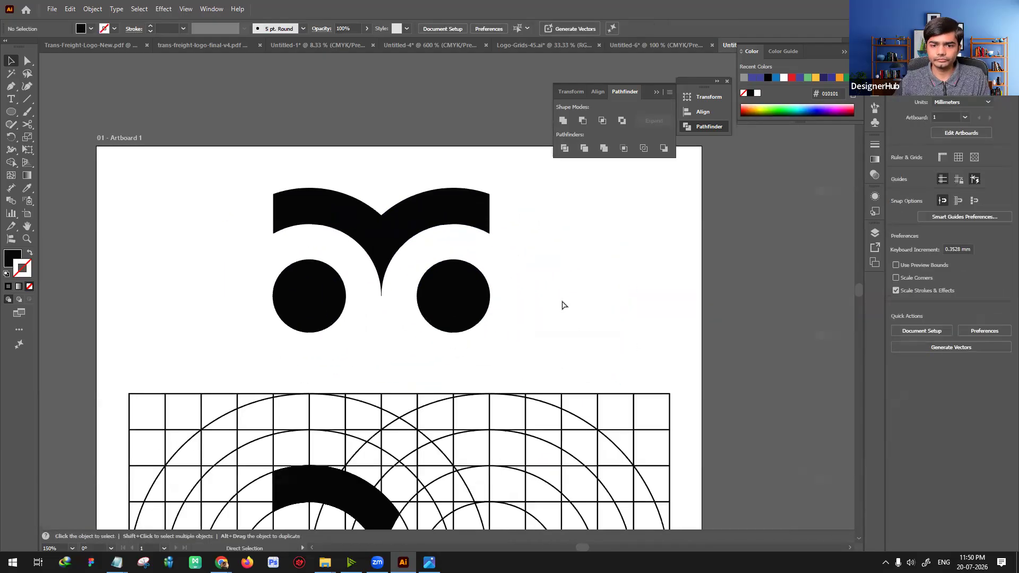
pyautogui.scroll(3, 501, 297)
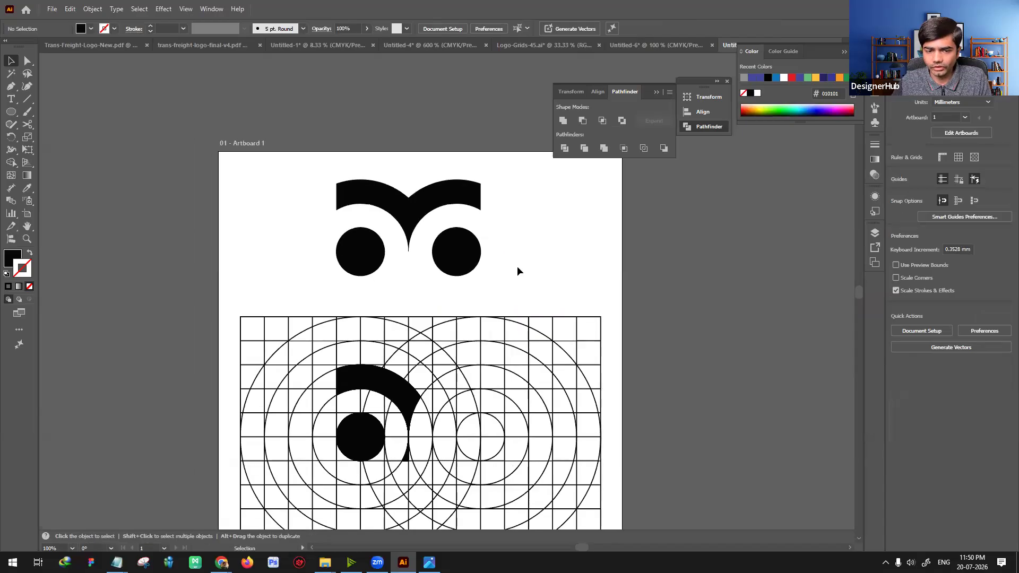
pyautogui.moveTo(523, 284); pyautogui.dragTo(320, 176)
pyautogui.click(554, 260)
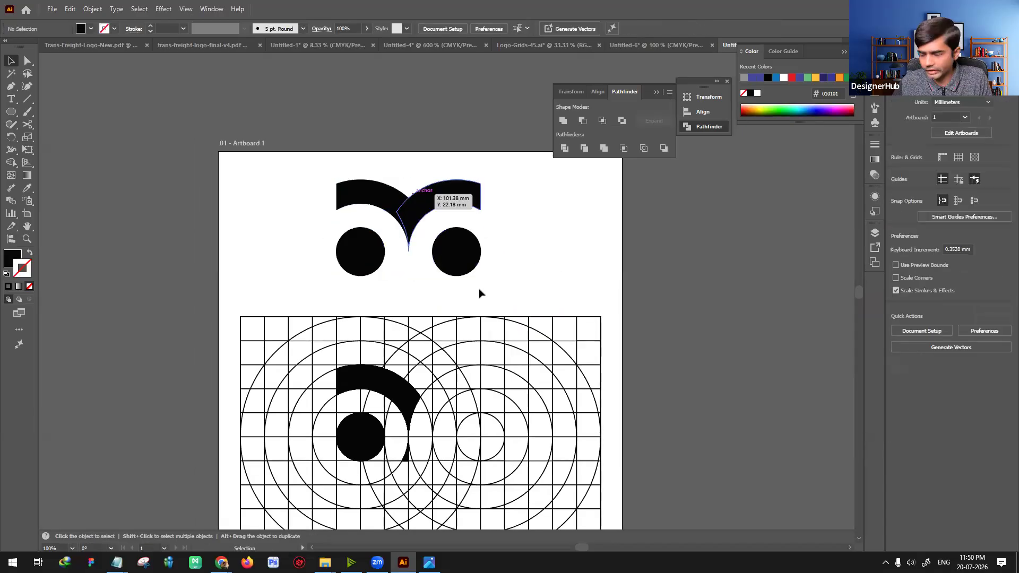
pyautogui.scroll(-3, 524, 342)
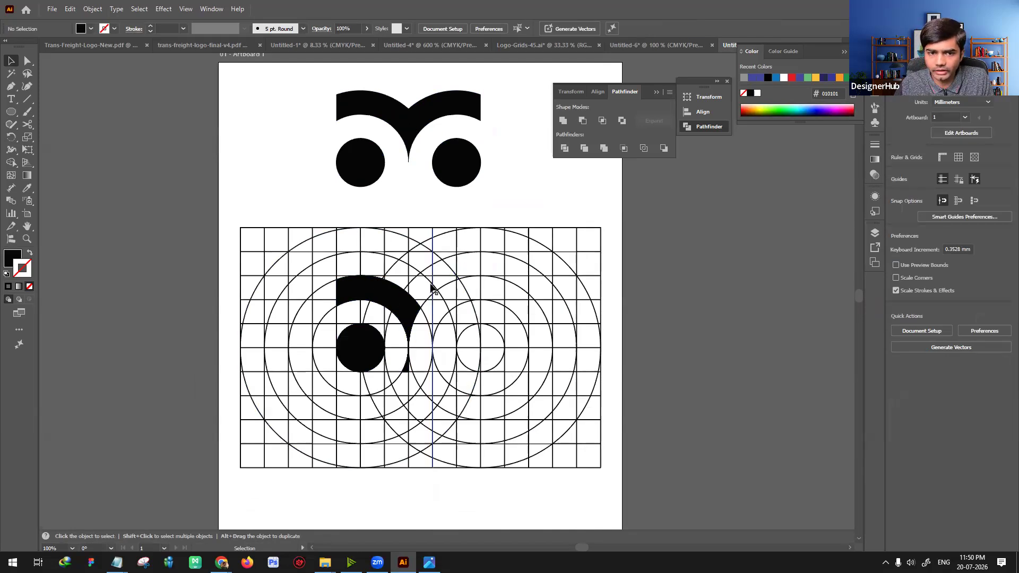
pyautogui.scroll(2, 451, 286)
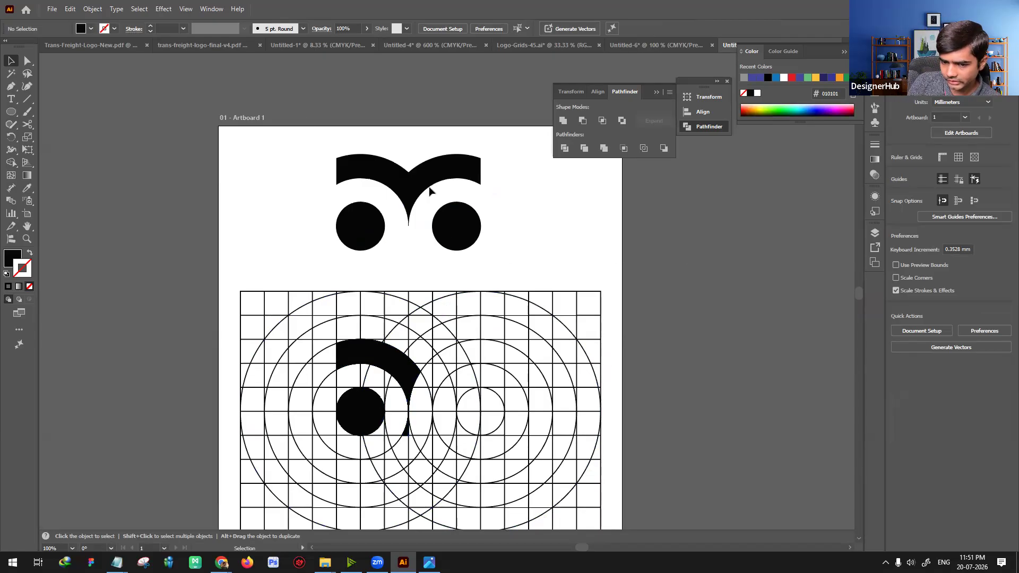
pyautogui.scroll(-1, 544, 273)
# Step: Switch to the Untitled-1 document and select the colorful peacock badge image
pyautogui.click(323, 46)
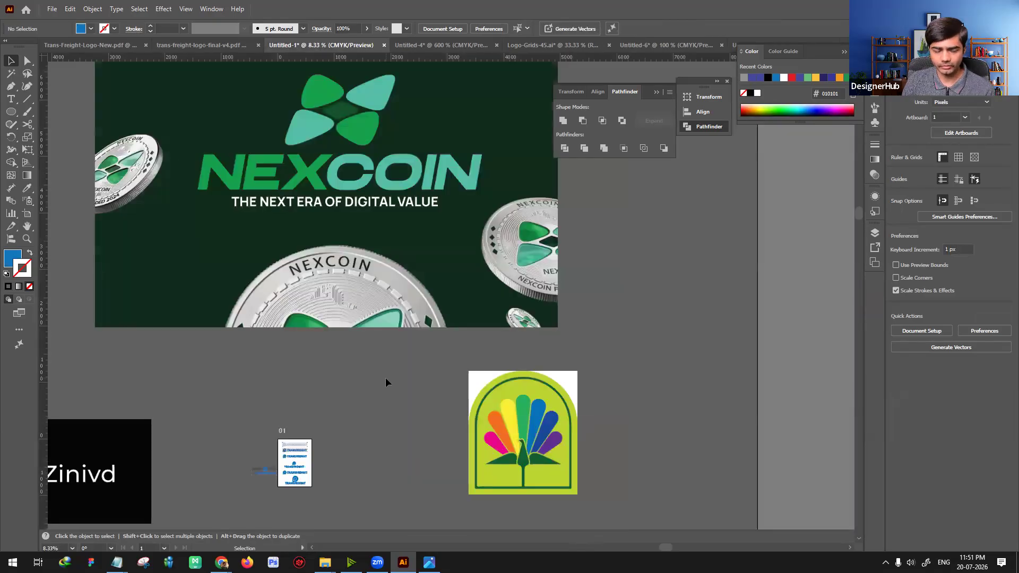
pyautogui.moveTo(376, 460); pyautogui.dragTo(409, 313)
pyautogui.moveTo(595, 303); pyautogui.dragTo(531, 293)
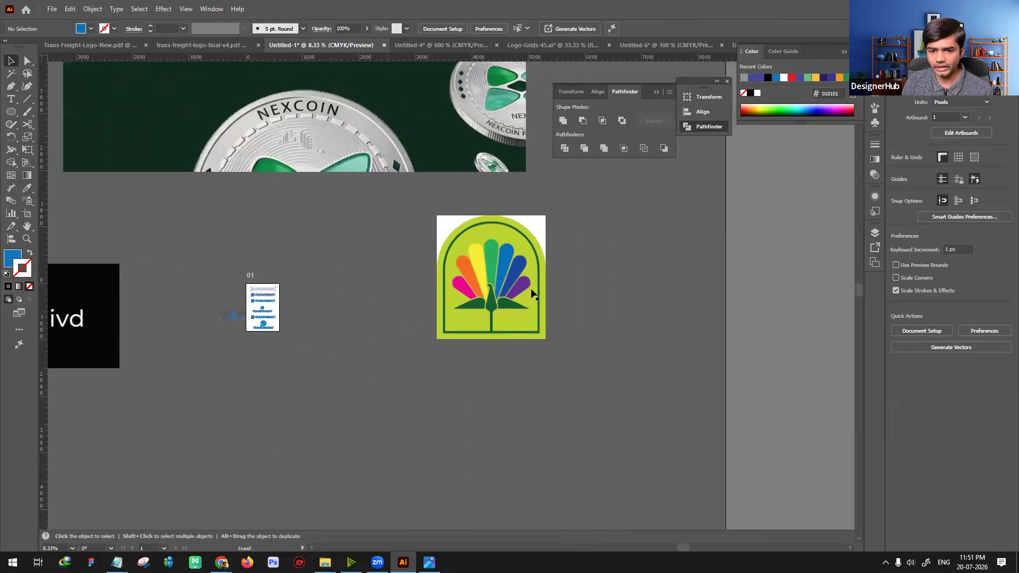
pyautogui.click(495, 275)
pyautogui.scroll(3, 510, 272)
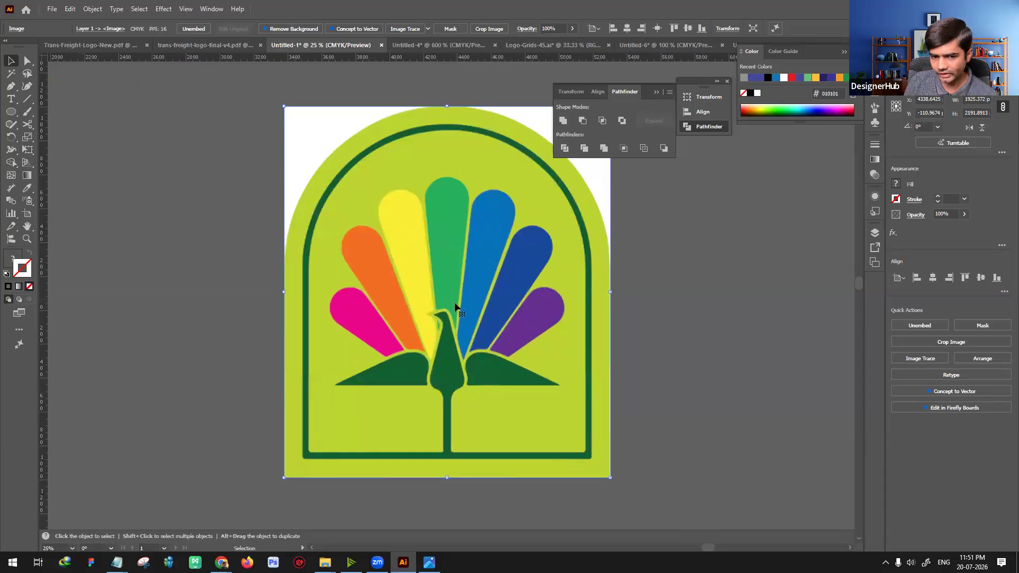
pyautogui.scroll(-2, 455, 306)
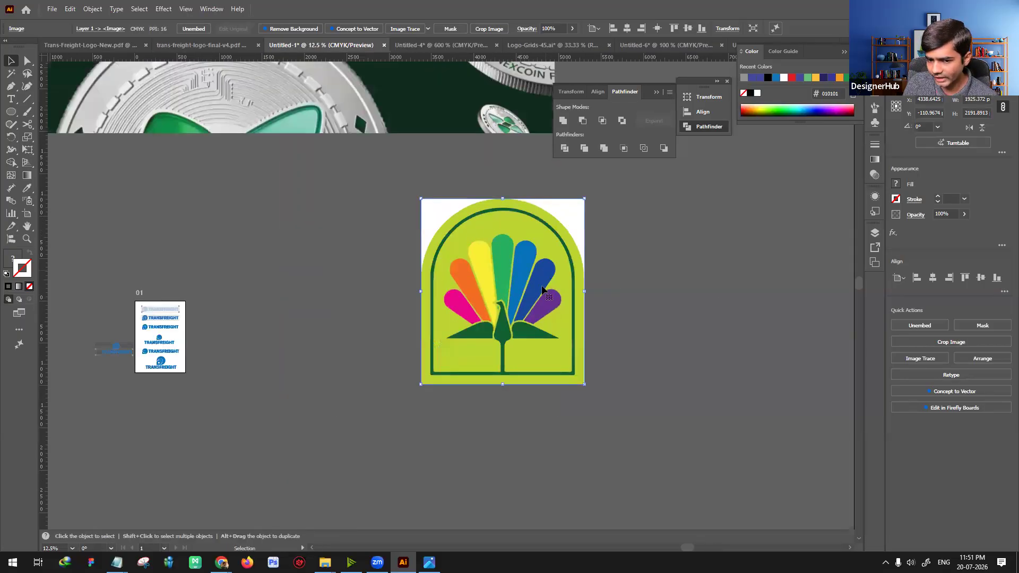
pyautogui.scroll(1, 542, 289)
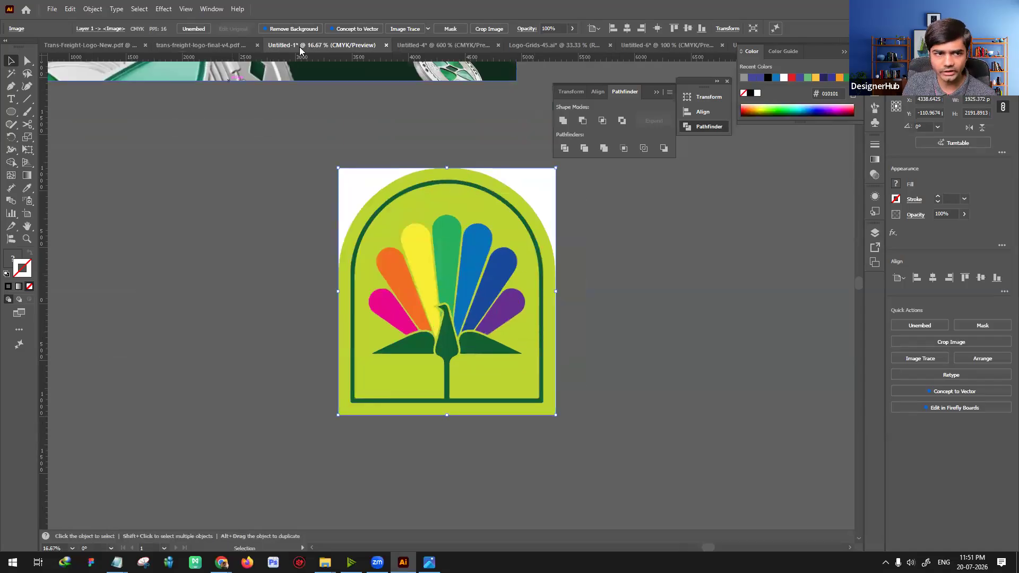
# Step: Apply Image Trace to the peacock image in black and white and raise the threshold to 157
pyautogui.click(410, 29)
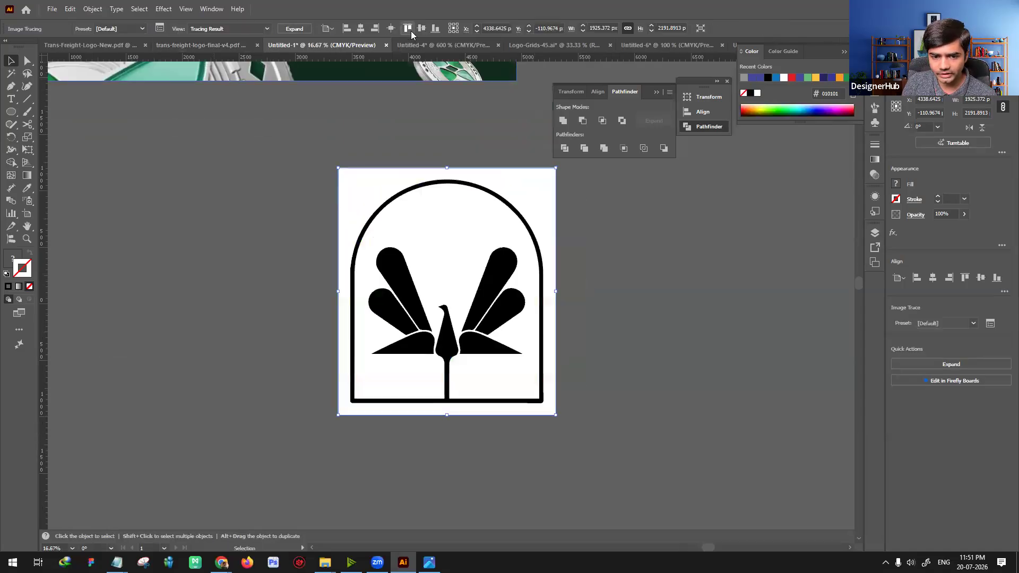
pyautogui.click(160, 28)
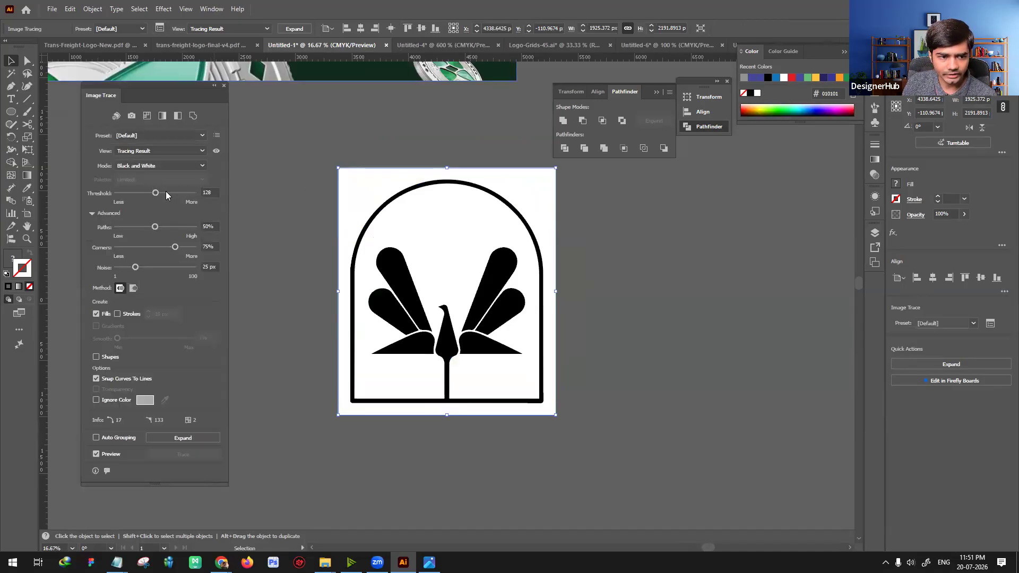
pyautogui.click(174, 193)
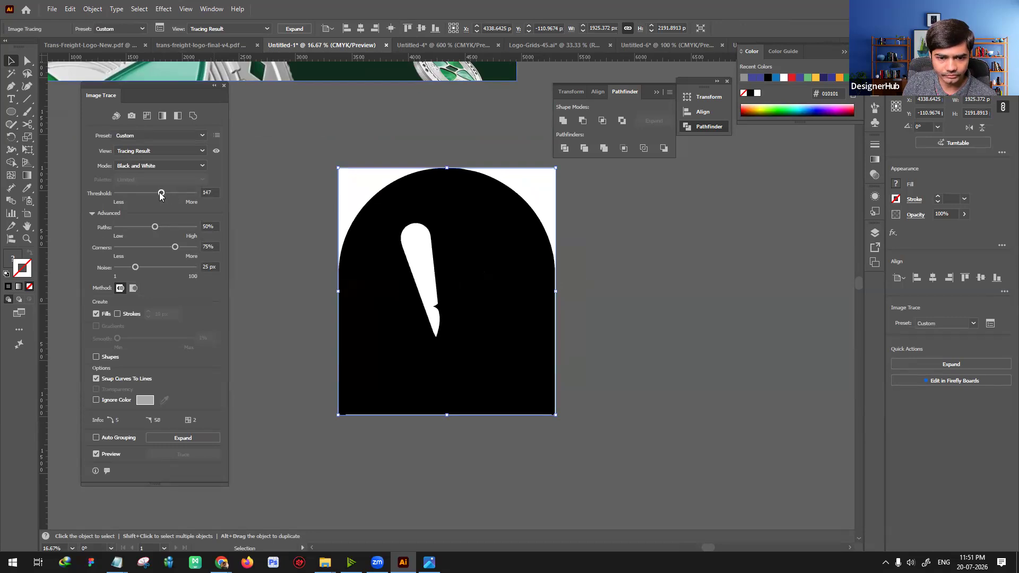
pyautogui.moveTo(159, 195); pyautogui.dragTo(163, 194)
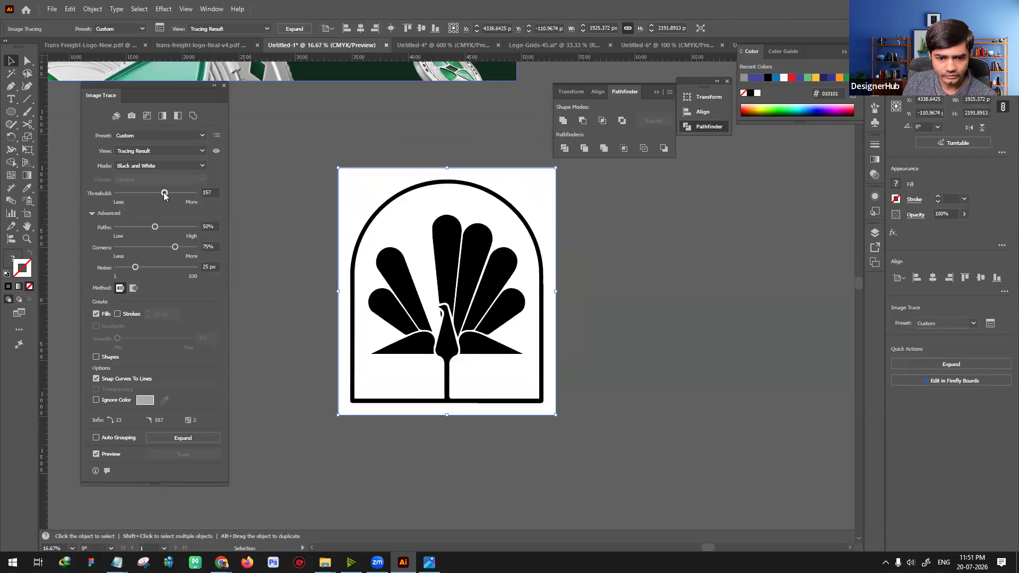
# Step: Fine-tune the trace threshold to 159
pyautogui.click(210, 192)
pyautogui.press('Up')
pyautogui.press('Up')
pyautogui.press('Up')
pyautogui.press('Down')
pyautogui.press('Down')
pyautogui.press('Down')
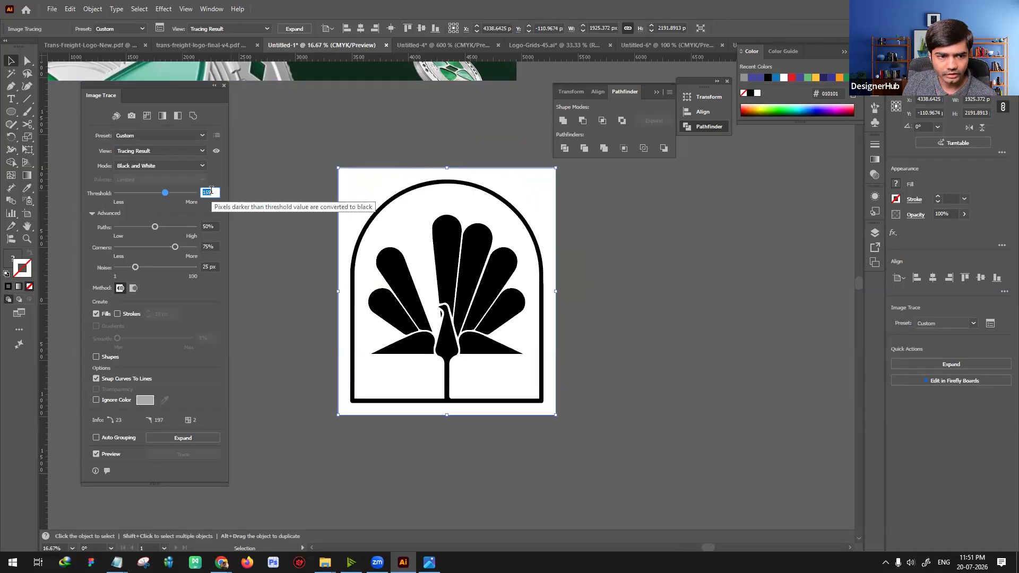
# Step: Set the trace's path fitting to 91%
pyautogui.click(209, 225)
pyautogui.press('Up')
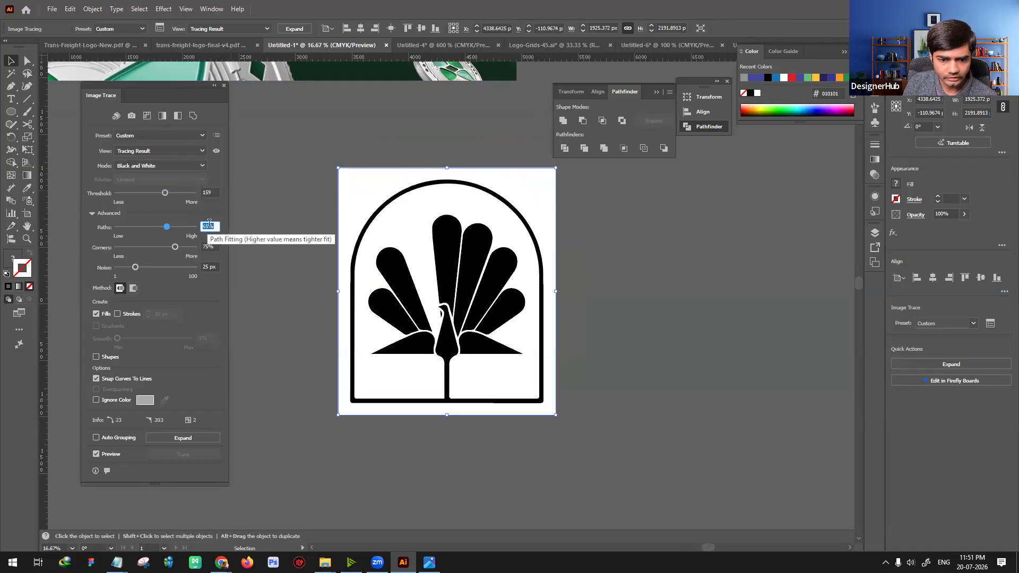
pyautogui.press('Up')
pyautogui.press('Up')
pyautogui.press('Up')
pyautogui.press('Up')
pyautogui.press('Up')
pyautogui.press('Up')
pyautogui.press('Up')
pyautogui.press('Up')
pyautogui.press('Up')
pyautogui.press('Up')
pyautogui.press('Up')
pyautogui.press('Up')
pyautogui.press('Up')
pyautogui.press('Up')
pyautogui.press('Up')
pyautogui.press('Up')
pyautogui.press('Up')
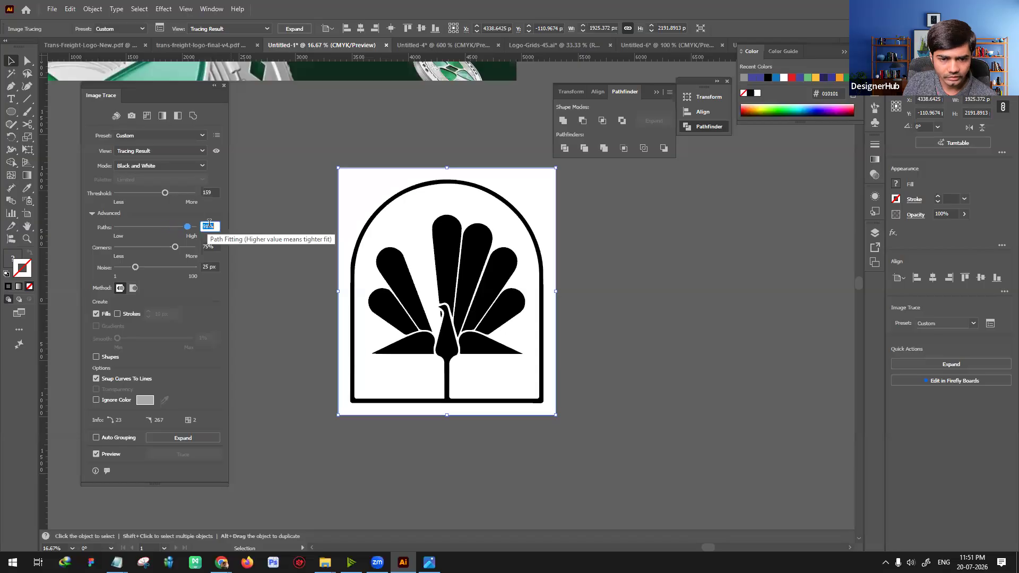
# Step: Set the trace's noise to 22 px and its corners to 25%
pyautogui.click(207, 265)
pyautogui.press('Up')
pyautogui.press('Up')
pyautogui.press('Up')
pyautogui.press('Up')
pyautogui.press('Up')
pyautogui.press('Up')
pyautogui.press('Up')
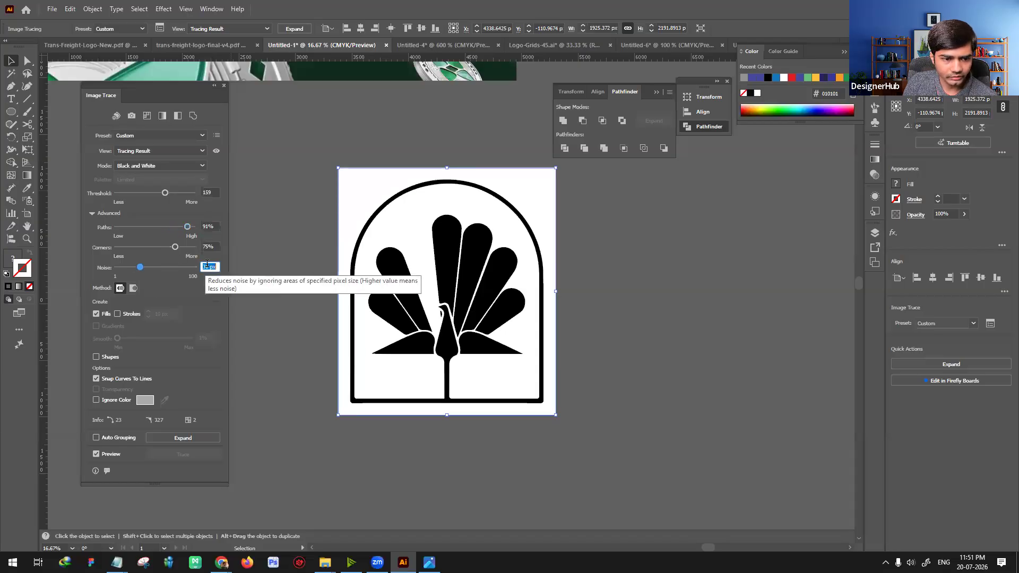
pyautogui.click(155, 247)
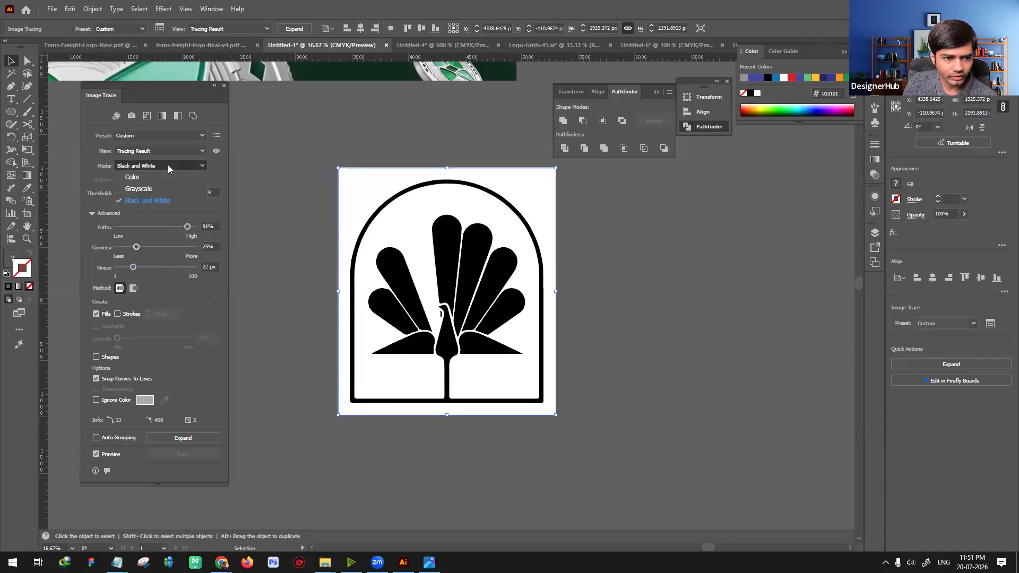
pyautogui.click(167, 151)
pyautogui.click(166, 150)
# Step: Test higher trace thresholds, lower the value until the feathers and arched frame separate cleanly, and deselect the traced image
pyautogui.click(211, 191)
pyautogui.press('Up')
pyautogui.press('Up')
pyautogui.press('Up')
pyautogui.press('Up')
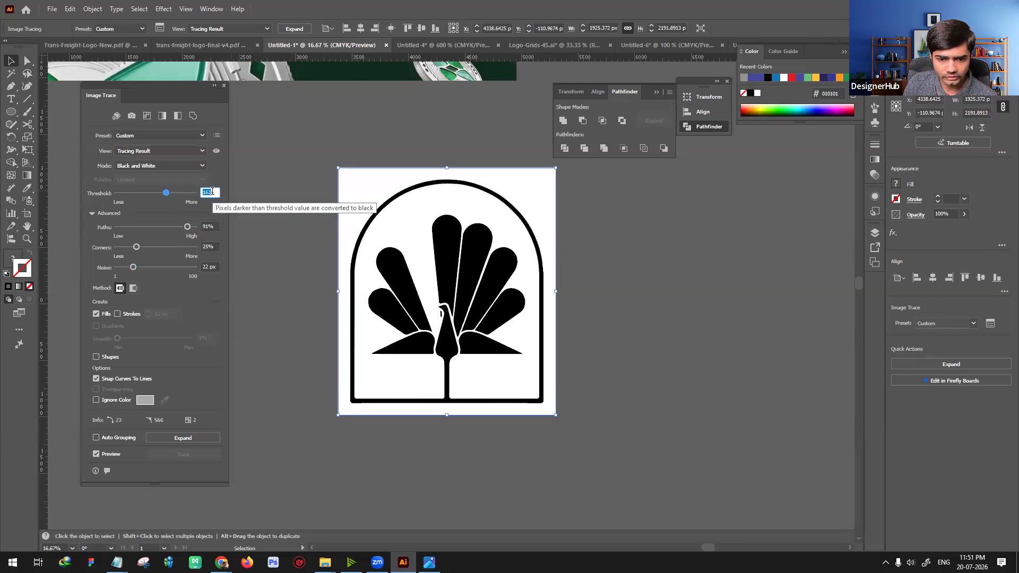
pyautogui.press('Down')
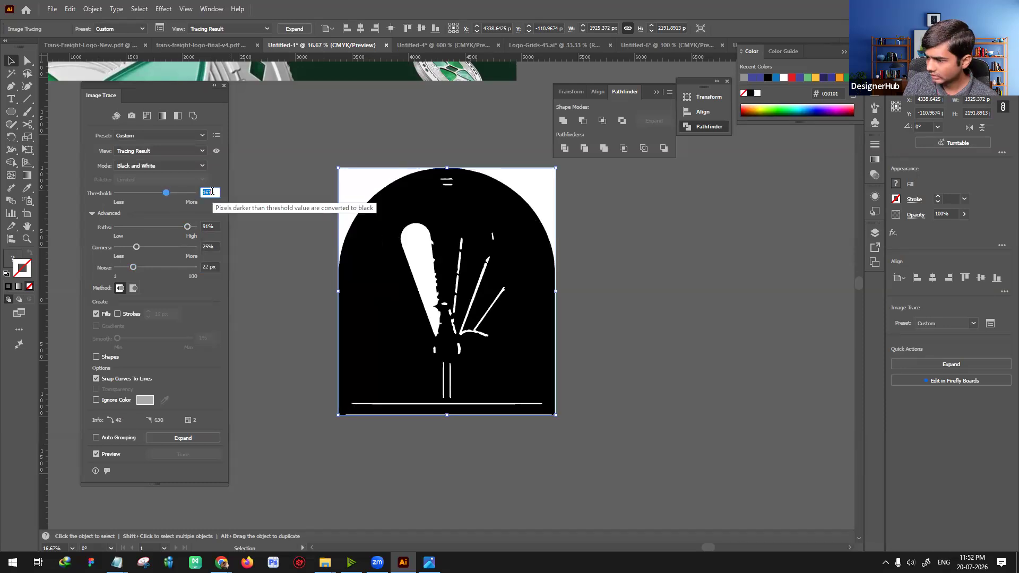
pyautogui.press('Down')
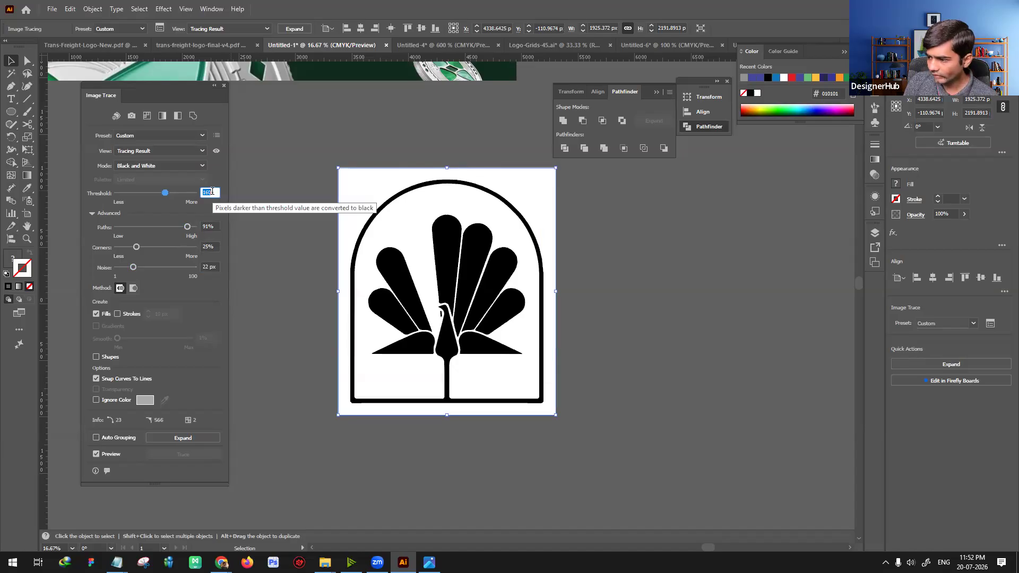
pyautogui.click(284, 247)
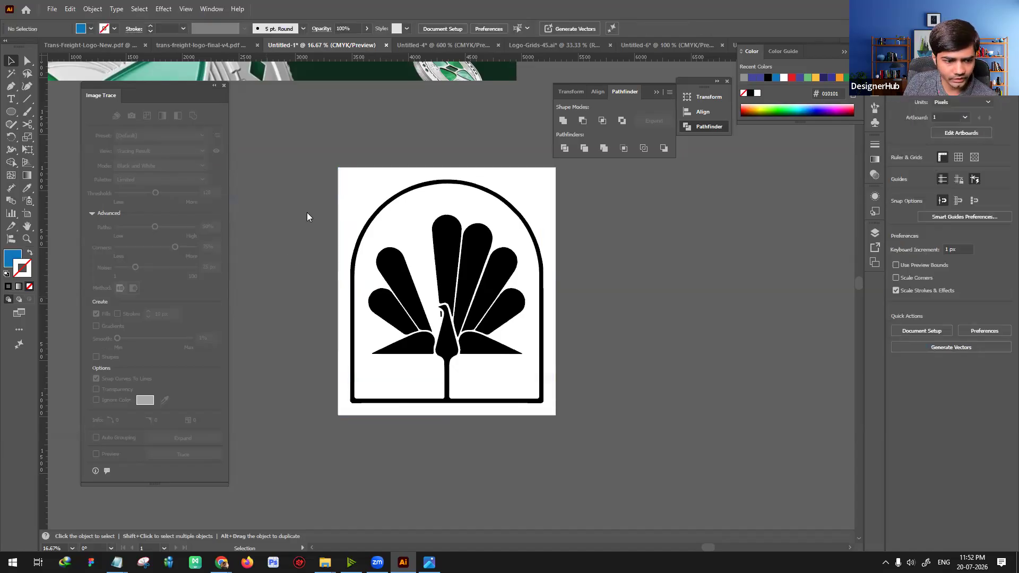
pyautogui.moveTo(580, 438); pyautogui.dragTo(550, 405)
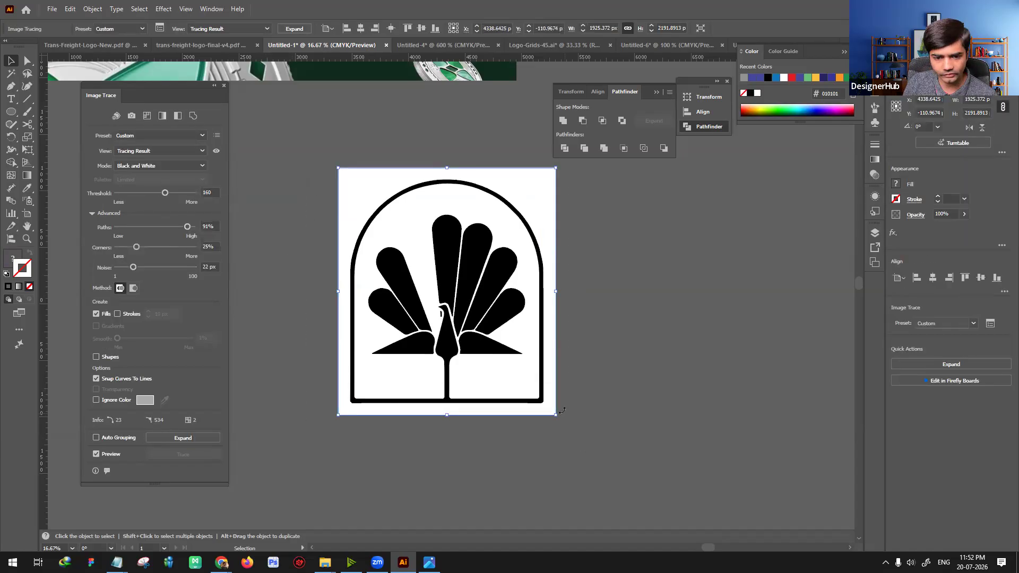
pyautogui.press('Delete')
pyautogui.hotkey('ctrl', 'v')
pyautogui.hotkey('ctrl', 'z')
pyautogui.hotkey('ctrl', 'z')
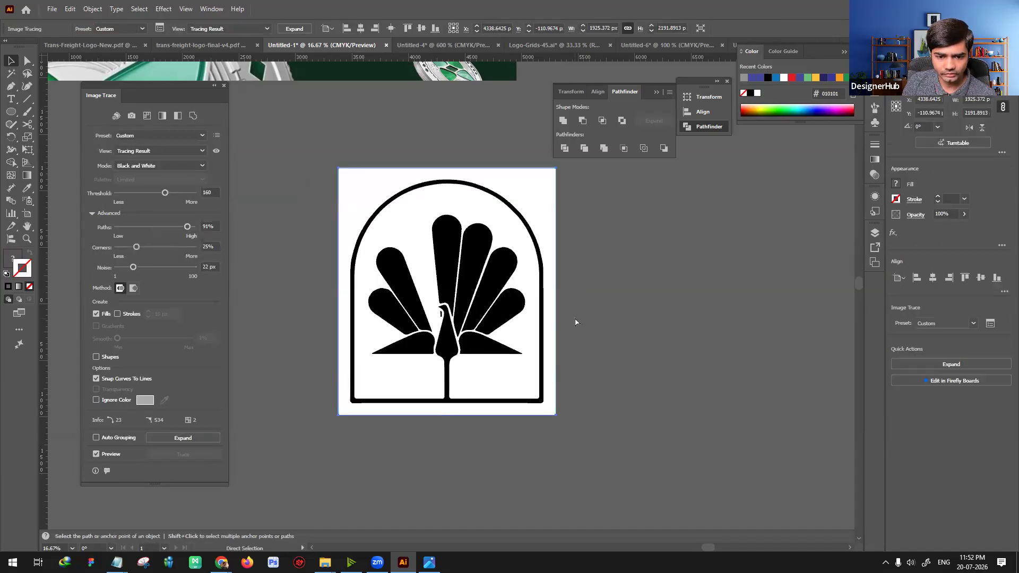
# Step: Undo the peacock trace's recent adjustments back to 51% paths, 75% corners and 25 px noise
pyautogui.hotkey('ctrl', 'z')
pyautogui.hotkey('ctrl', 'z')
pyautogui.hotkey('ctrl', 'z')
pyautogui.hotkey('ctrl', 'z')
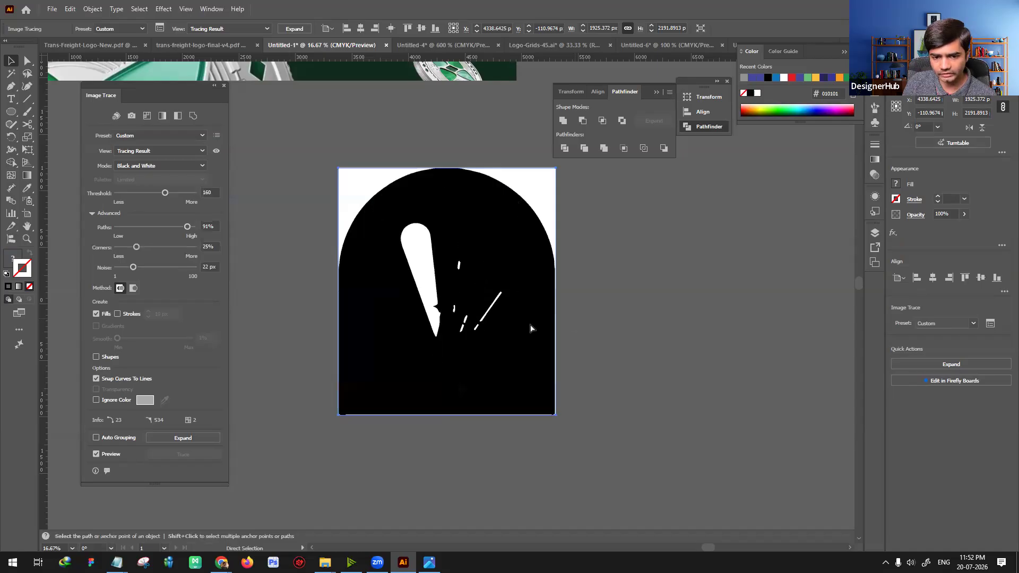
pyautogui.hotkey('ctrl', 'shift', 'z')
pyautogui.hotkey('ctrl', 'shift', 'z')
pyautogui.hotkey('ctrl', 'shift', 'z')
pyautogui.hotkey('ctrl', 'shift', 'z')
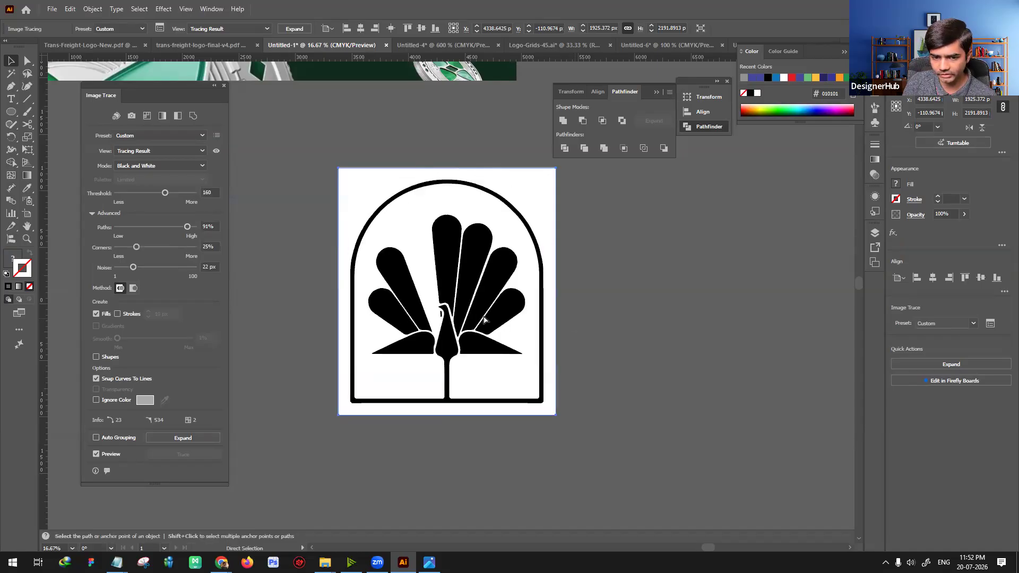
pyautogui.hotkey('ctrl', 'shift', 'z')
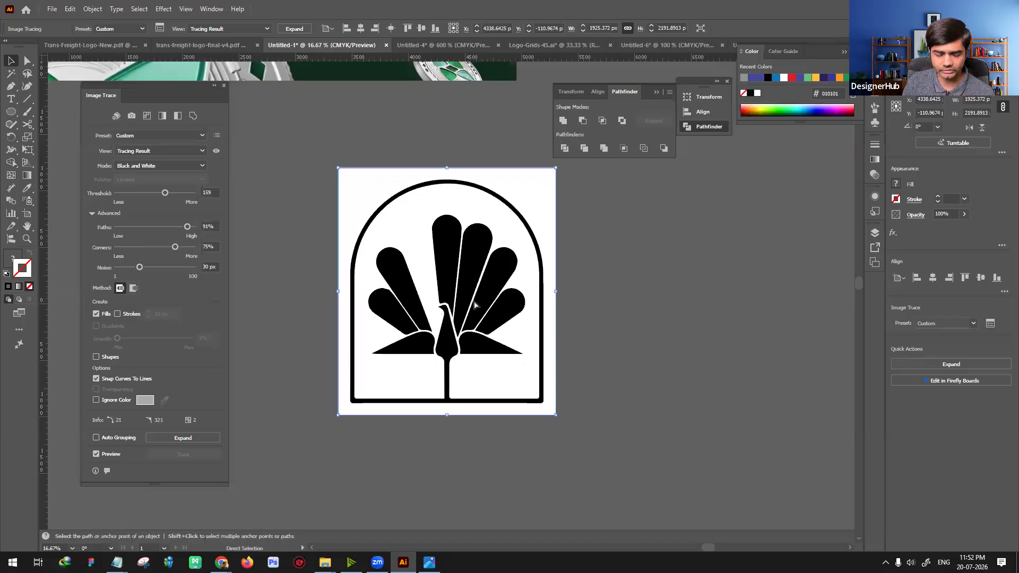
pyautogui.hotkey('ctrl', 'shift', 'z')
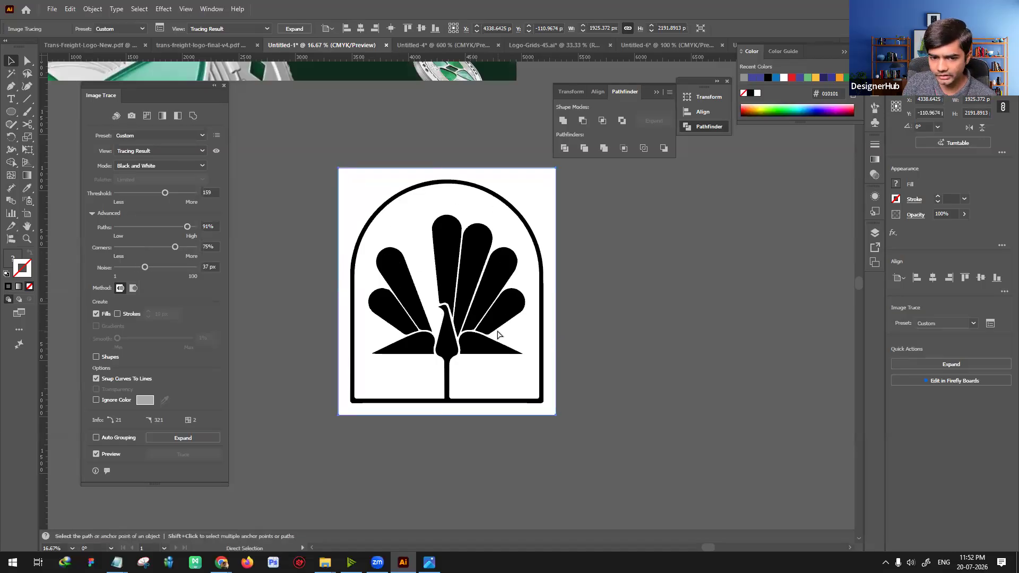
pyautogui.hotkey('ctrl', 'z')
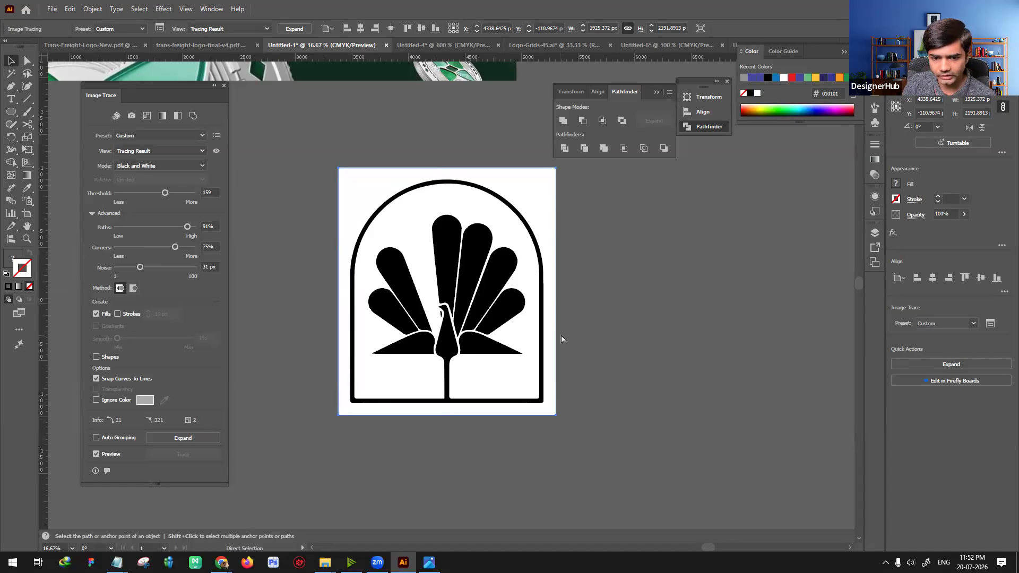
pyautogui.hotkey('ctrl', 'z')
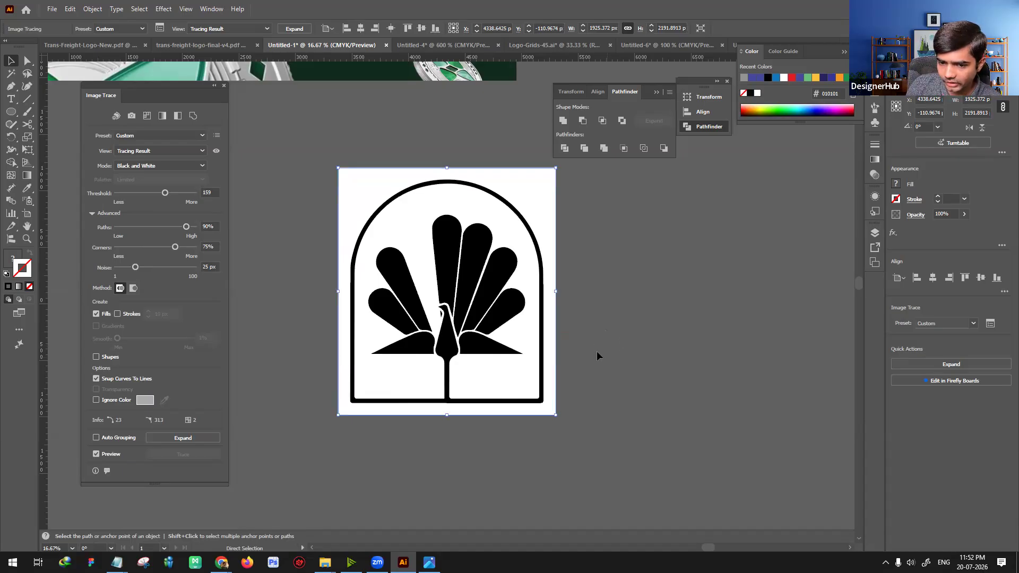
pyautogui.hotkey('ctrl', 'z')
# Step: Select the Zinivd logo image and examine its mark and wordmark up close
pyautogui.scroll(-3, 600, 352)
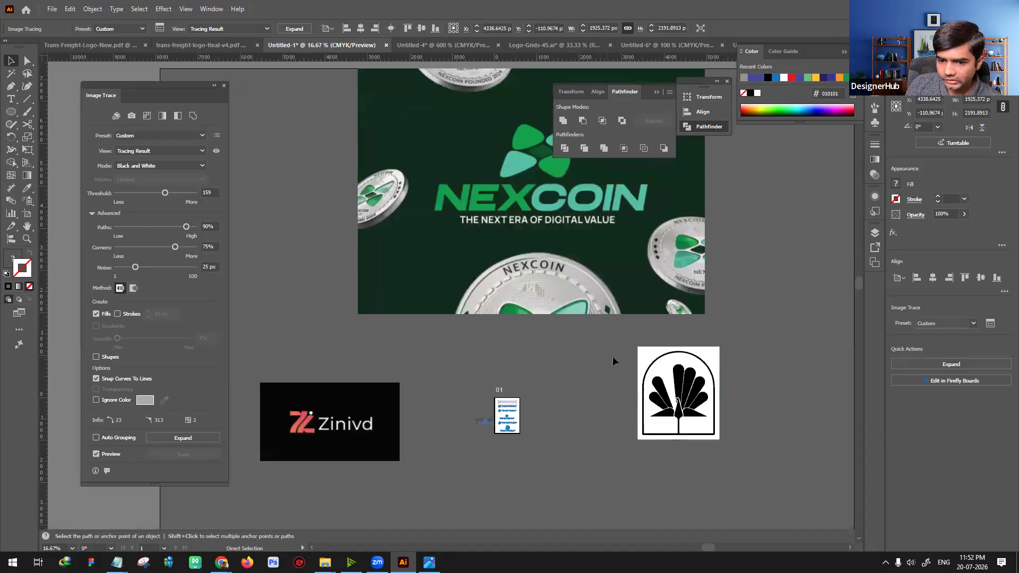
pyautogui.scroll(-2, 539, 355)
pyautogui.scroll(2, 520, 398)
pyautogui.moveTo(535, 317); pyautogui.dragTo(549, 301)
pyautogui.click(425, 369)
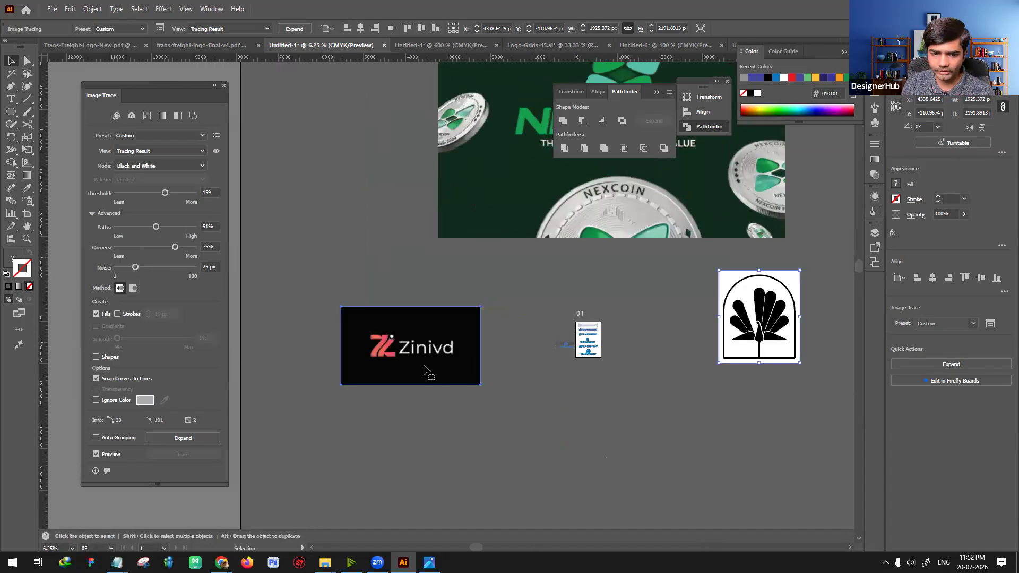
pyautogui.hotkey('ctrl', '=')
pyautogui.hotkey('ctrl', '=')
pyautogui.hotkey('ctrl', '=')
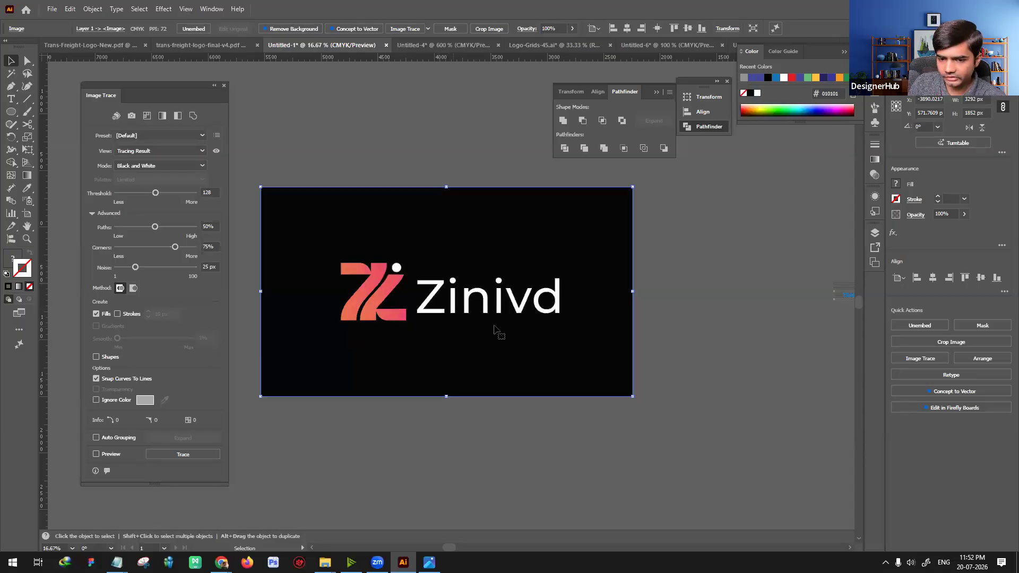
# Step: Examine the NEXCOIN artwork's four-petal symbol and wordmark up close
pyautogui.scroll(6, 496, 327)
pyautogui.moveTo(785, 213); pyautogui.dragTo(339, 516)
pyautogui.moveTo(611, 277); pyautogui.dragTo(547, 463)
pyautogui.hotkey('ctrl', '-')
pyautogui.moveTo(610, 231); pyautogui.dragTo(442, 522)
pyautogui.moveTo(551, 170); pyautogui.dragTo(426, 317)
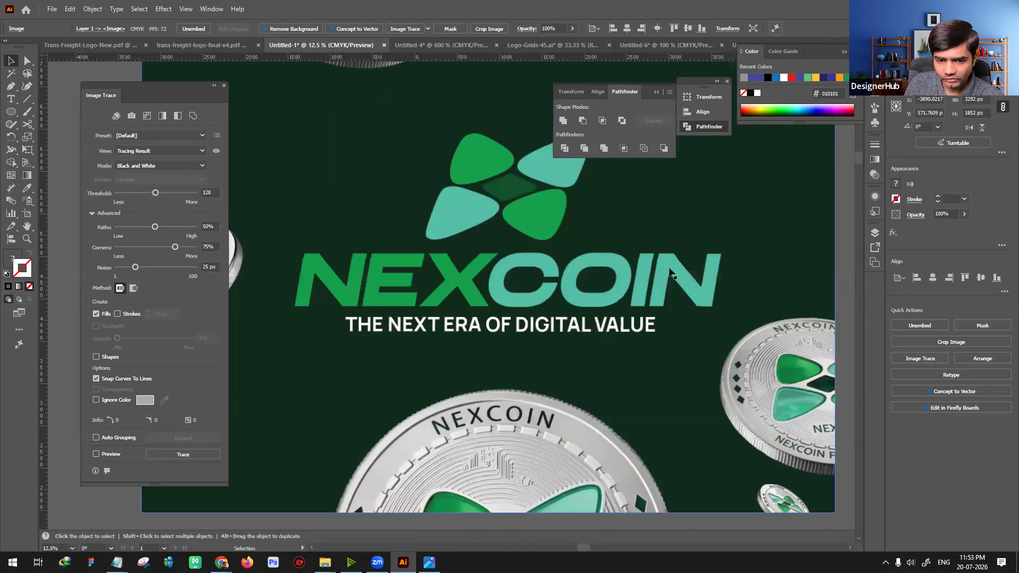
pyautogui.scroll(3, 598, 305)
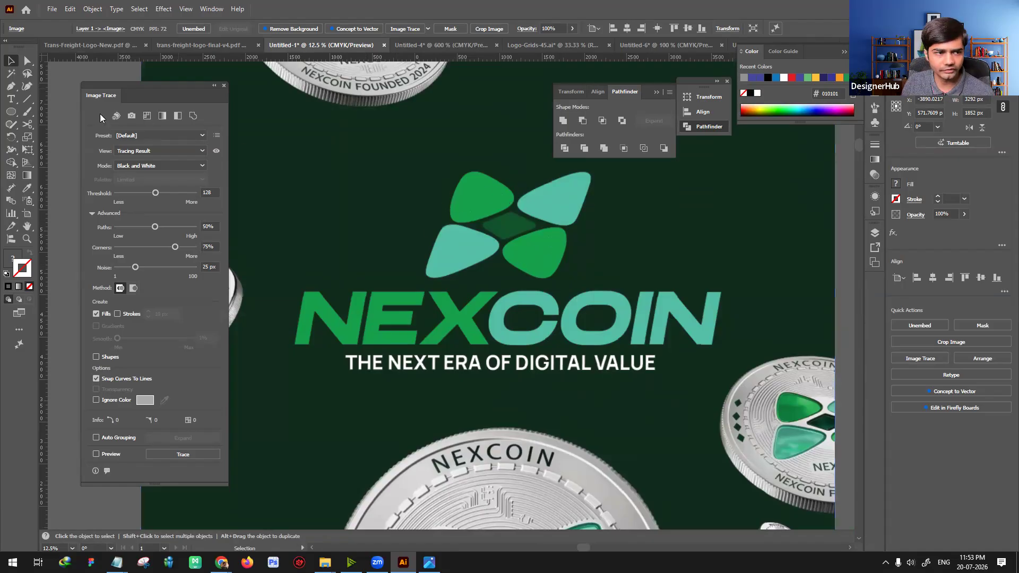
# Step: Draw a blue rectangle over the NEXCOIN symbol and adjust its edges to the symbol's bounds
pyautogui.moveTo(11, 115); pyautogui.dragTo(37, 110)
pyautogui.moveTo(451, 169); pyautogui.dragTo(477, 194)
pyautogui.moveTo(564, 283)
pyautogui.mouseDown()
pyautogui.moveTo(568, 295)
pyautogui.moveTo(503, 255)
pyautogui.mouseUp()
pyautogui.press('v')
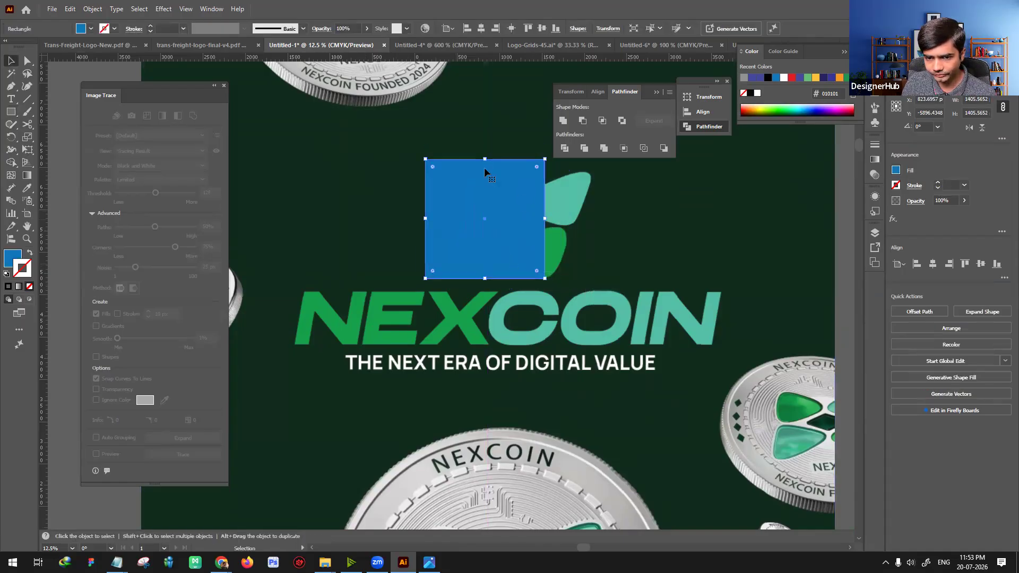
pyautogui.moveTo(488, 166)
pyautogui.mouseDown()
pyautogui.moveTo(488, 193)
pyautogui.moveTo(488, 171)
pyautogui.mouseUp()
pyautogui.moveTo(544, 224); pyautogui.dragTo(593, 221)
pyautogui.moveTo(552, 253); pyautogui.dragTo(542, 238)
pyautogui.click(614, 335)
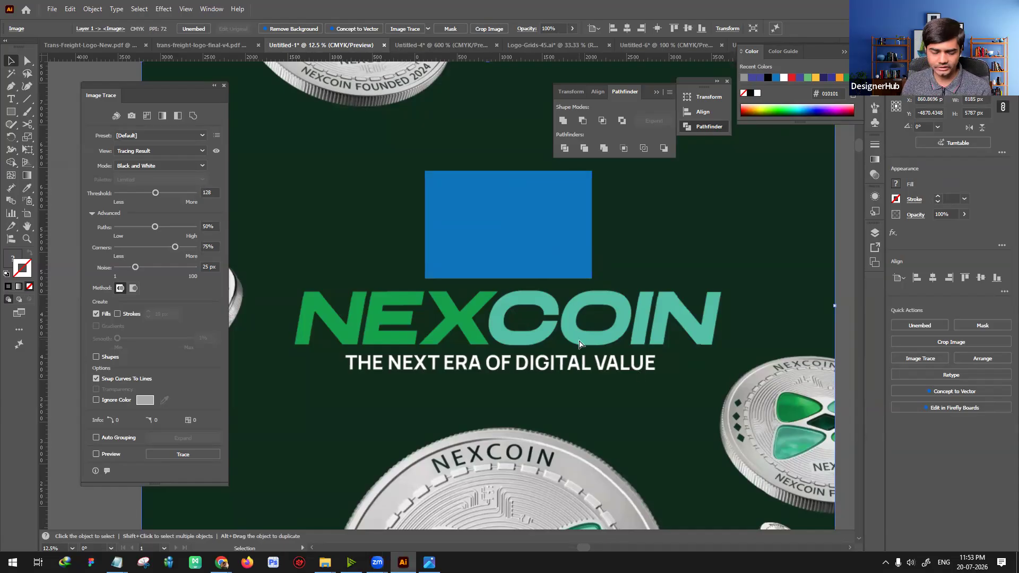
# Step: Paste the Telangana Assistive Technology Summit logo image and place it over the NEXCOIN artwork
pyautogui.hotkey('ctrl', 'v')
pyautogui.moveTo(519, 328); pyautogui.dragTo(797, 459)
pyautogui.moveTo(424, 348); pyautogui.dragTo(532, 373)
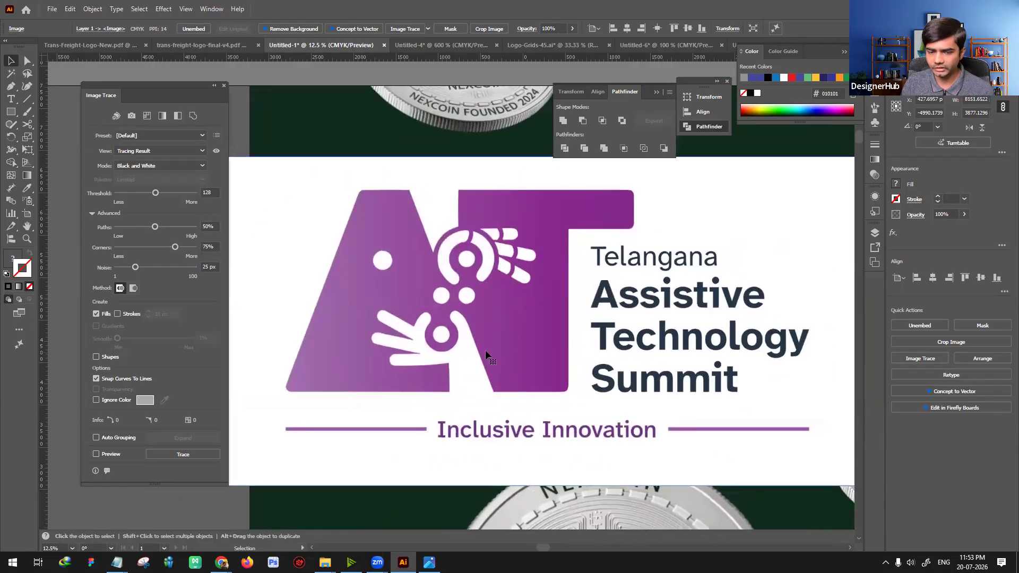
# Step: Paste a second copy of the summit logo, scale it to about 2179 px wide and place it above the artwork
pyautogui.scroll(-5, 570, 271)
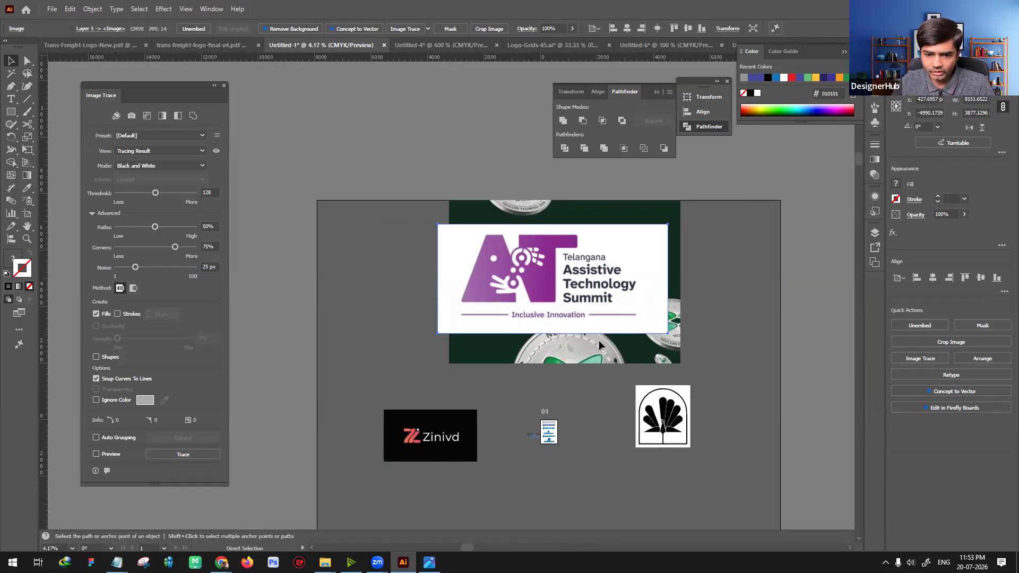
pyautogui.hotkey('ctrl', 'v')
pyautogui.scroll(3, 521, 349)
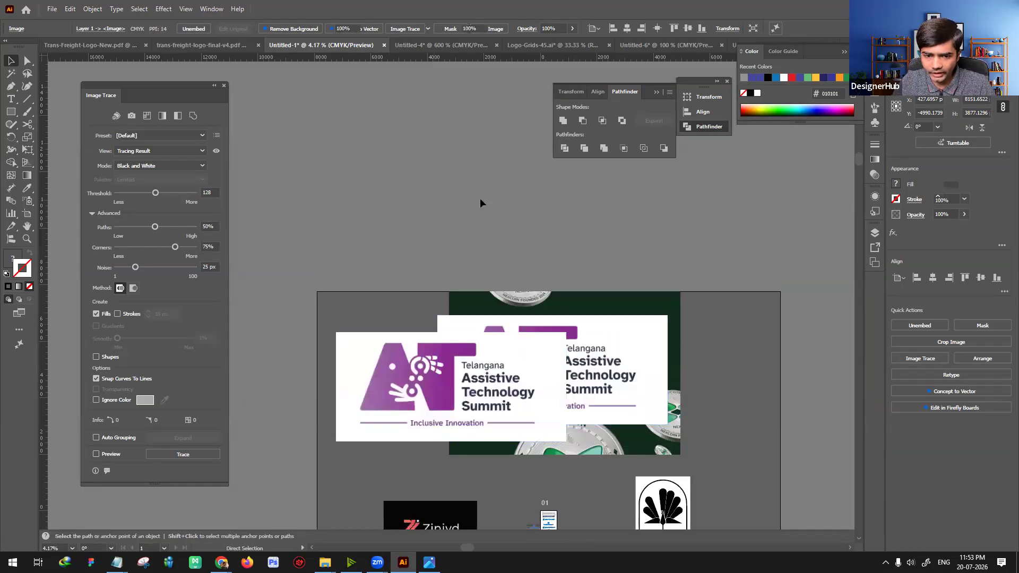
pyautogui.moveTo(584, 268)
pyautogui.mouseDown()
pyautogui.moveTo(419, 206)
pyautogui.moveTo(414, 186)
pyautogui.mouseUp()
pyautogui.click(382, 190)
# Step: Create a 200 × 200 px blue square below the small summit logo copy
pyautogui.click(6, 113)
pyautogui.click(330, 240)
pyautogui.write('200')
pyautogui.press('Tab')
pyautogui.write('200')
pyautogui.press('Return')
pyautogui.press('v')
pyautogui.click(10, 111)
pyautogui.click(398, 254)
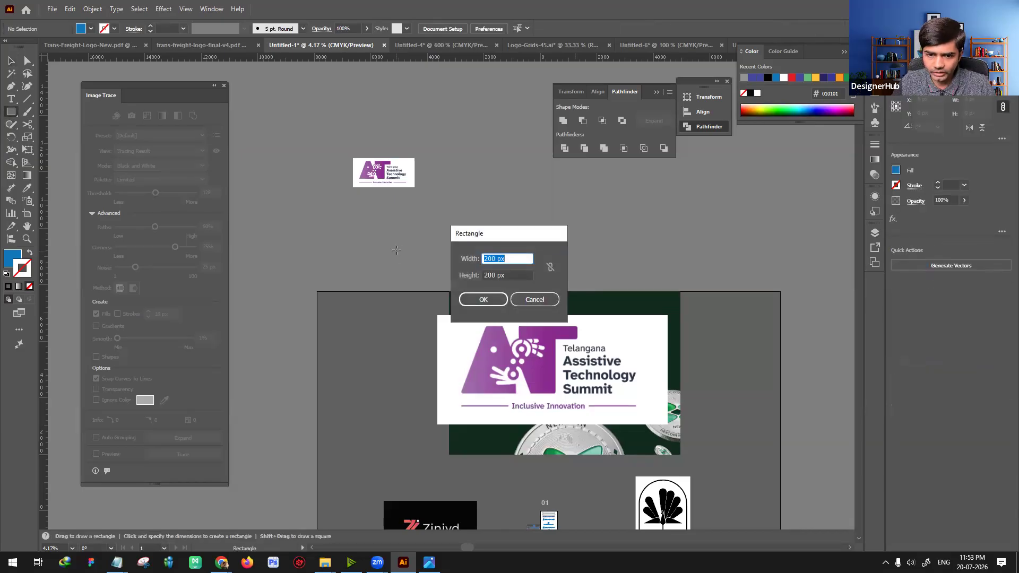
pyautogui.press('Return')
pyautogui.press('v')
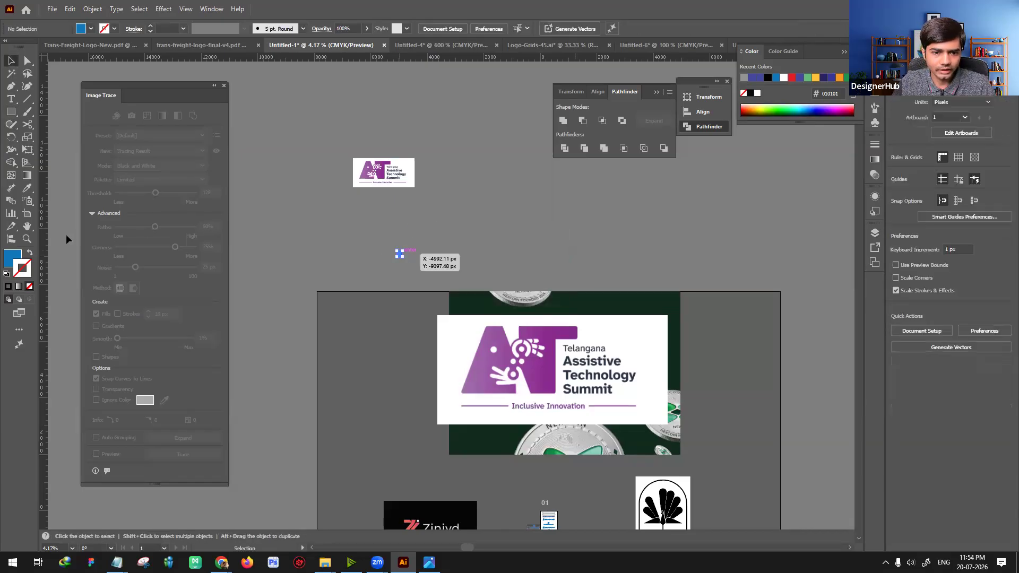
# Step: Try to move the blue square beside the small summit logo copy
pyautogui.click(320, 74)
pyautogui.moveTo(400, 255); pyautogui.dragTo(342, 178)
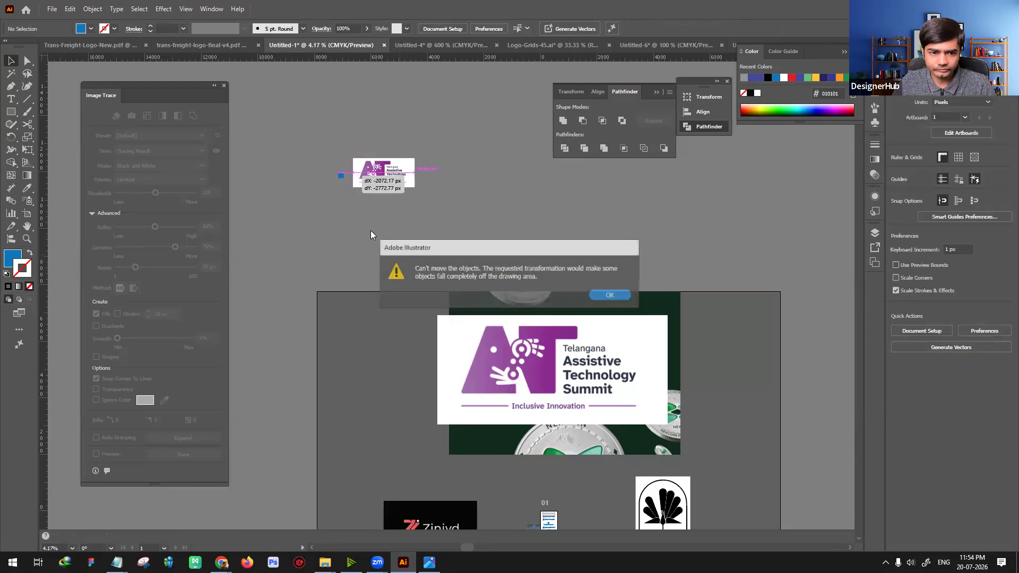
pyautogui.press('Return')
# Step: Move the small summit logo copy down beside the large artwork and shrink it further
pyautogui.click(390, 173)
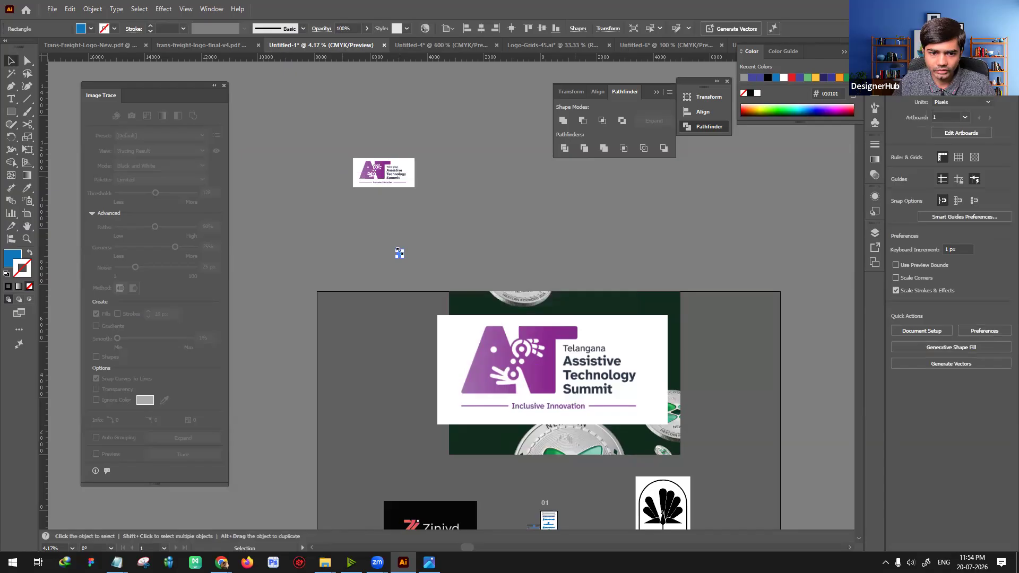
pyautogui.moveTo(390, 173)
pyautogui.mouseDown()
pyautogui.moveTo(407, 356)
pyautogui.moveTo(431, 374)
pyautogui.moveTo(380, 359)
pyautogui.mouseUp()
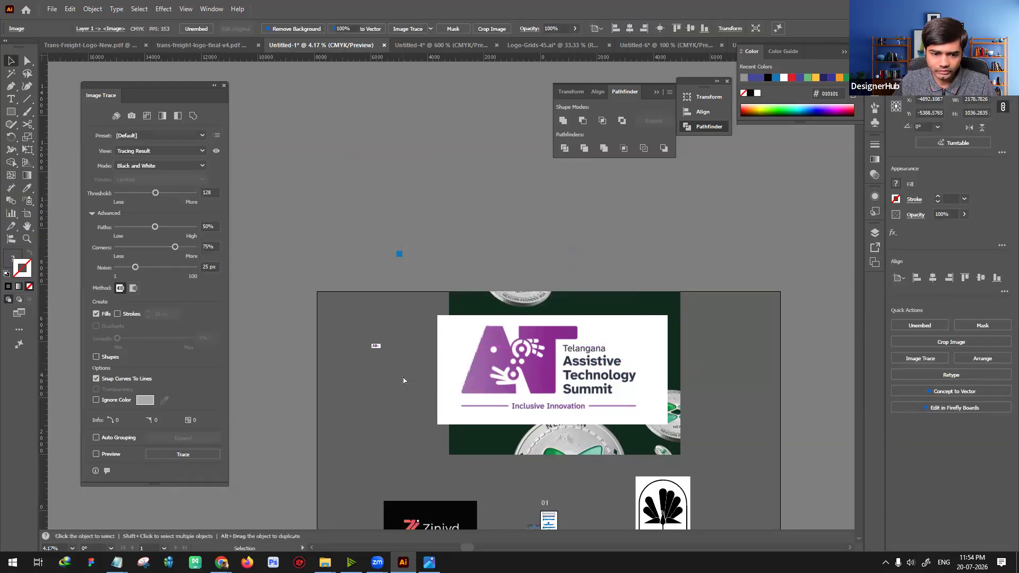
pyautogui.click(405, 380)
# Step: Select the blue square and the small summit logo together, and switch to the Untitled-6 document
pyautogui.hotkey('ctrl', '+')
pyautogui.hotkey('ctrl', '+')
pyautogui.moveTo(355, 270); pyautogui.dragTo(668, 563)
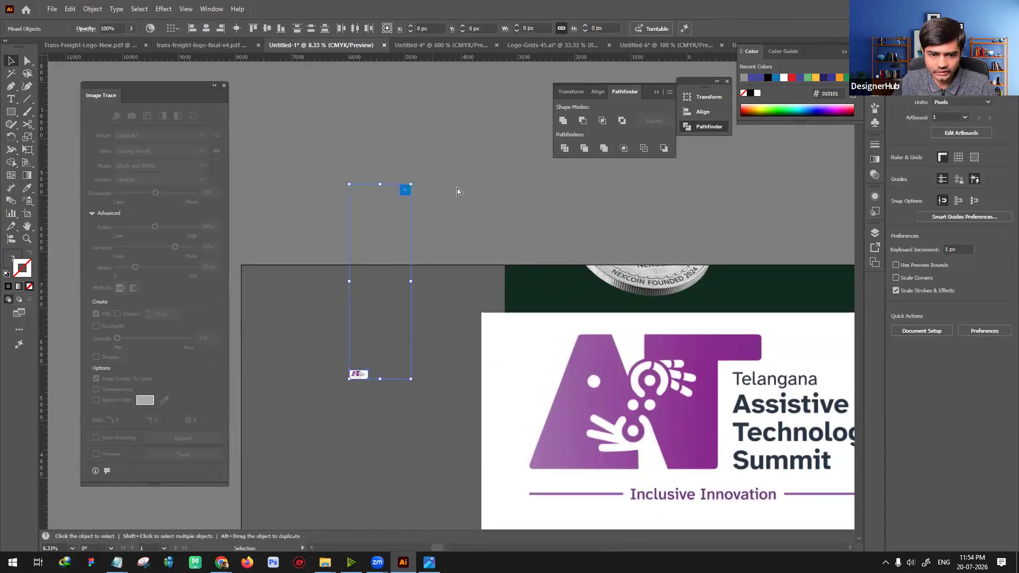
pyautogui.click(661, 45)
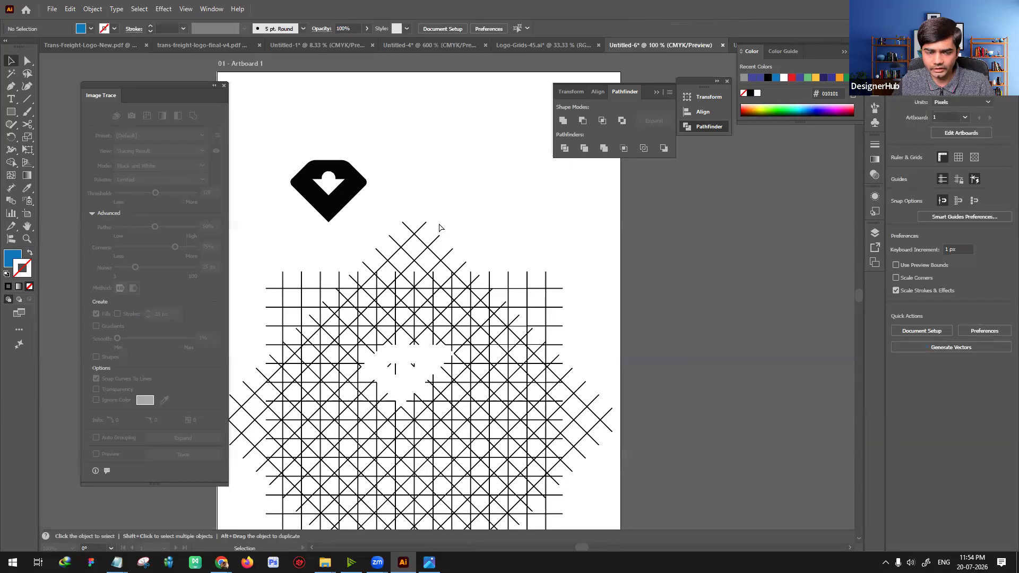
# Step: Delete all the grid and diamond artwork from the Untitled-6 document
pyautogui.hotkey('ctrl', '-')
pyautogui.hotkey('ctrl', 'a')
pyautogui.hotkey('ctrl', '-')
pyautogui.press('Delete')
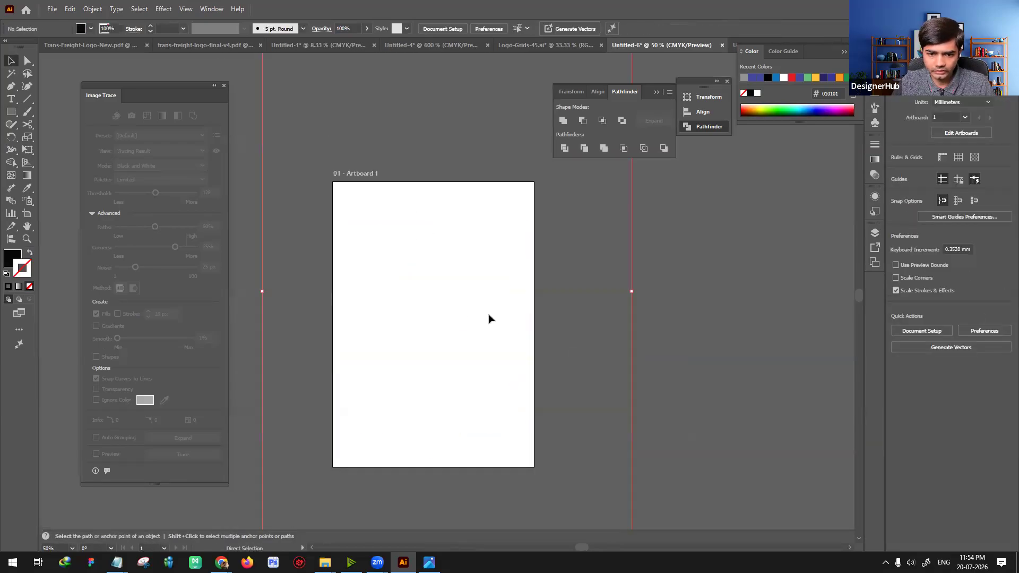
# Step: Paste the blue square and summit logo into Untitled-6 and move both onto the artboard
pyautogui.hotkey('ctrl', '-')
pyautogui.hotkey('ctrl', '-')
pyautogui.hotkey('ctrl', 'a')
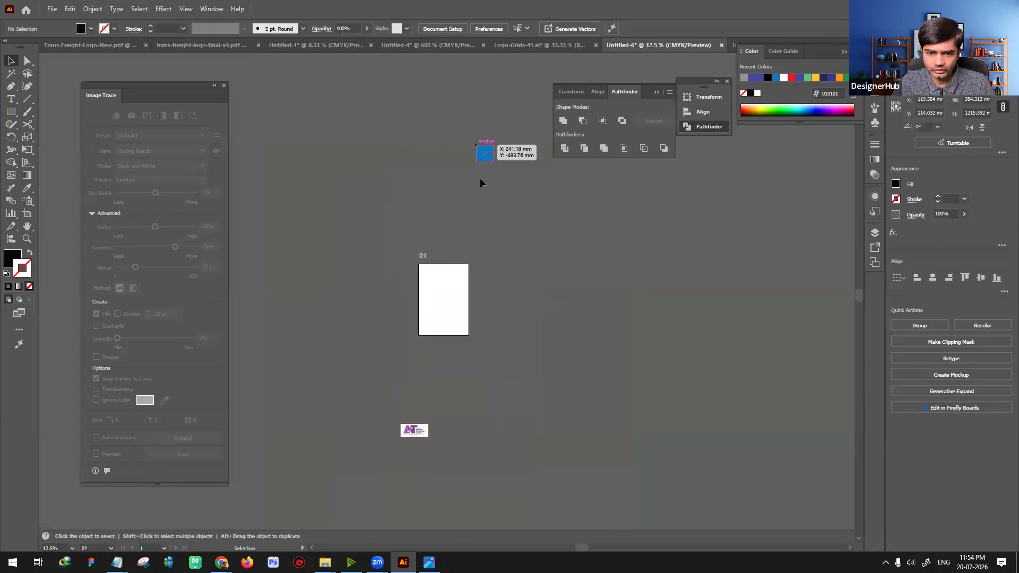
pyautogui.moveTo(484, 153); pyautogui.dragTo(444, 299)
pyautogui.moveTo(414, 431); pyautogui.dragTo(452, 308)
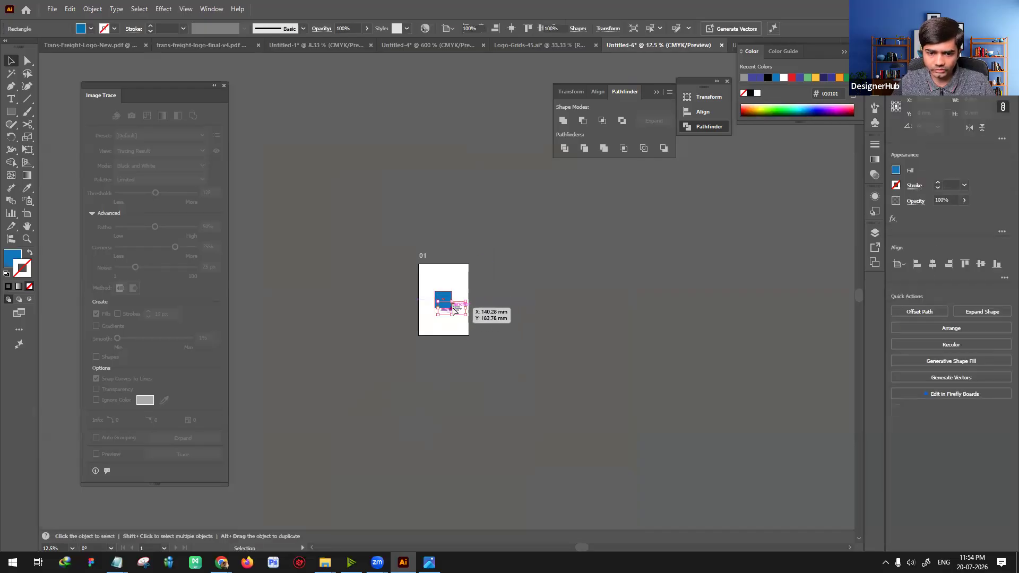
# Step: Reposition the summit logo behind the blue square and enlarge it to about 162 mm wide
pyautogui.hotkey('ctrl', '+')
pyautogui.hotkey('ctrl', '+')
pyautogui.hotkey('ctrl', '+')
pyautogui.hotkey('ctrl', '+')
pyautogui.hotkey('ctrl', '+')
pyautogui.hotkey('ctrl', '+')
pyautogui.hotkey('ctrl', '+')
pyautogui.moveTo(519, 322); pyautogui.dragTo(600, 281)
pyautogui.moveTo(683, 361)
pyautogui.mouseDown()
pyautogui.moveTo(791, 459)
pyautogui.moveTo(818, 426)
pyautogui.mouseUp()
# Step: Swap the square's blue fill to an outline and move it over the purple AT symbol
pyautogui.click(519, 334)
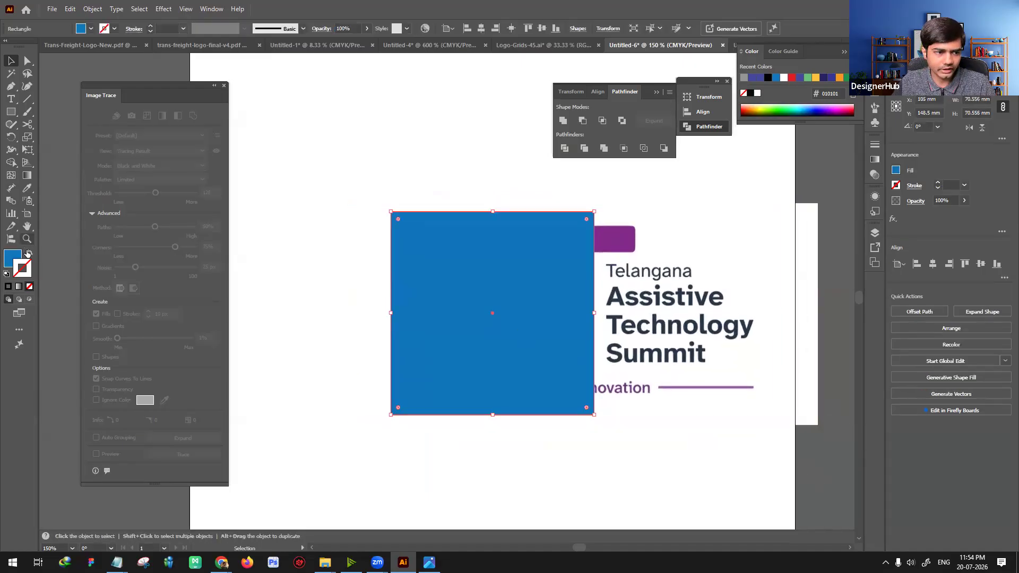
pyautogui.hotkey('shift', 'x')
pyautogui.moveTo(456, 415)
pyautogui.mouseDown()
pyautogui.moveTo(479, 369)
pyautogui.moveTo(467, 373)
pyautogui.mouseUp()
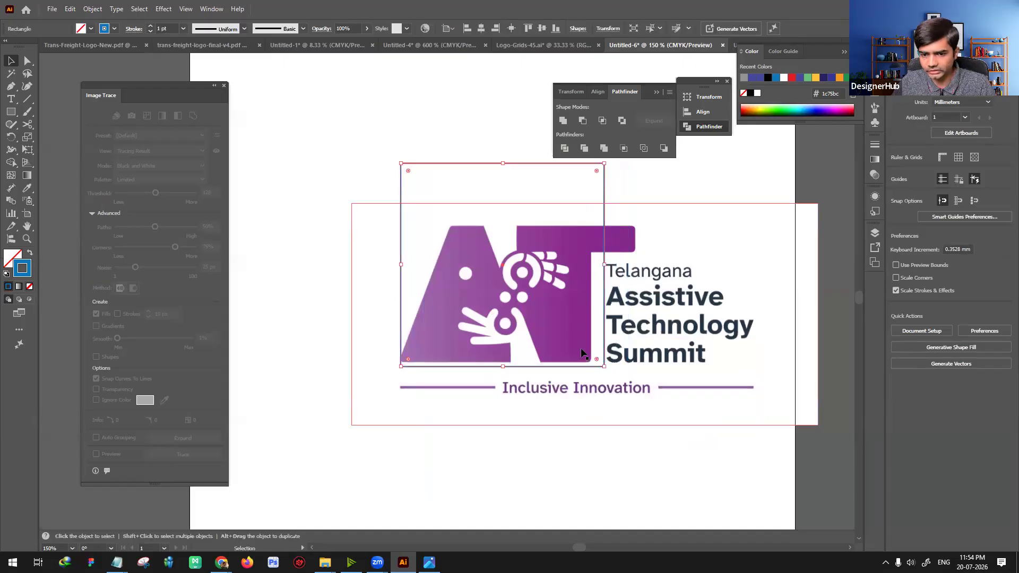
# Step: Scale the summit logo to about 141 mm wide and position its AT symbol within the square outline
pyautogui.scroll(3, 671, 271)
pyautogui.click(689, 373)
pyautogui.scroll(-2, 791, 460)
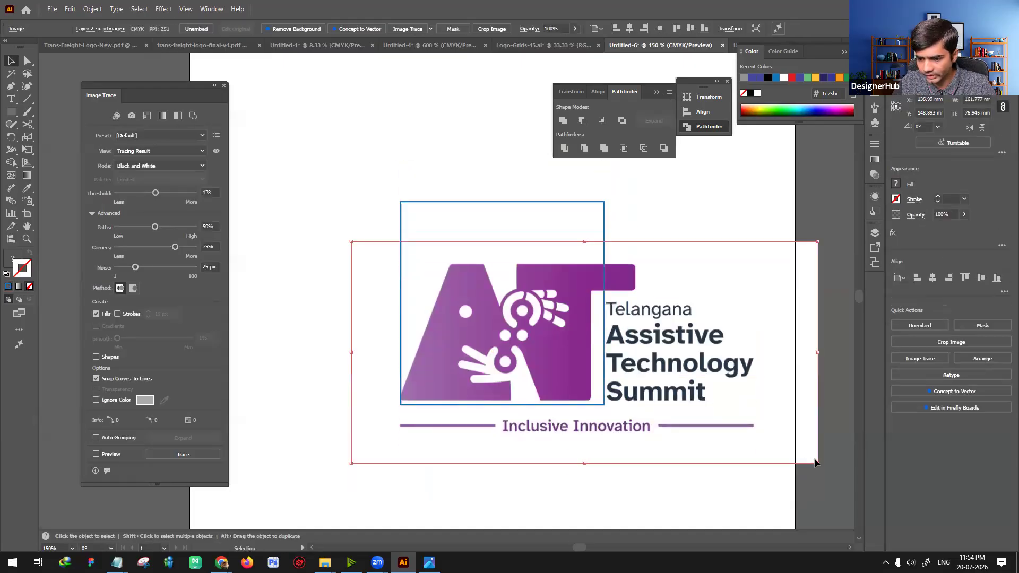
pyautogui.click(816, 463)
pyautogui.click(781, 446)
pyautogui.moveTo(818, 464); pyautogui.dragTo(767, 437)
pyautogui.moveTo(698, 374); pyautogui.dragTo(700, 356)
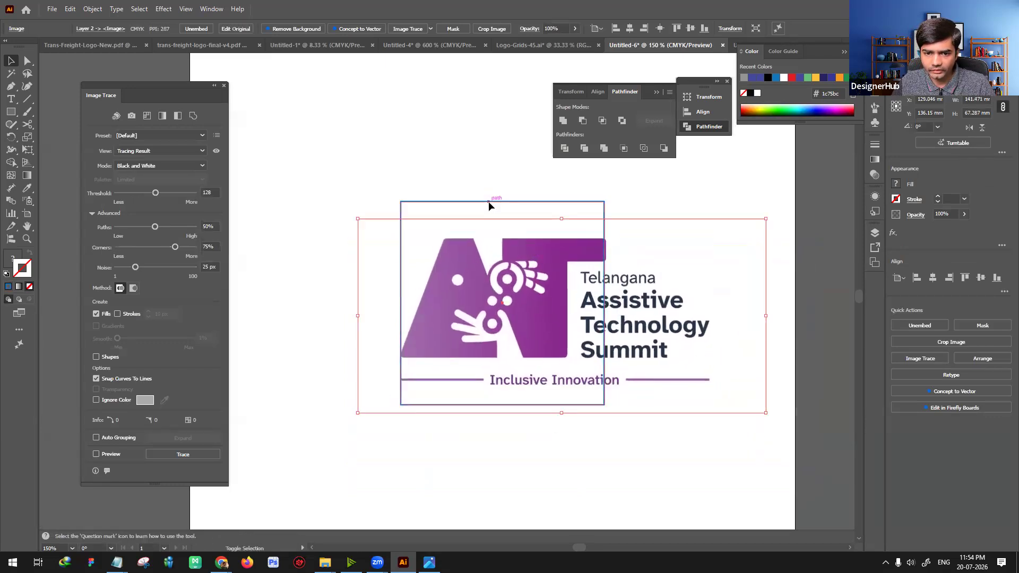
# Step: Crop the summit logo to the square outline with a clipping mask and deselect it
pyautogui.keyDown('shift'); pyautogui.click(493, 200); pyautogui.keyUp('shift')
pyautogui.rightClick(494, 293)
pyautogui.click(431, 314)
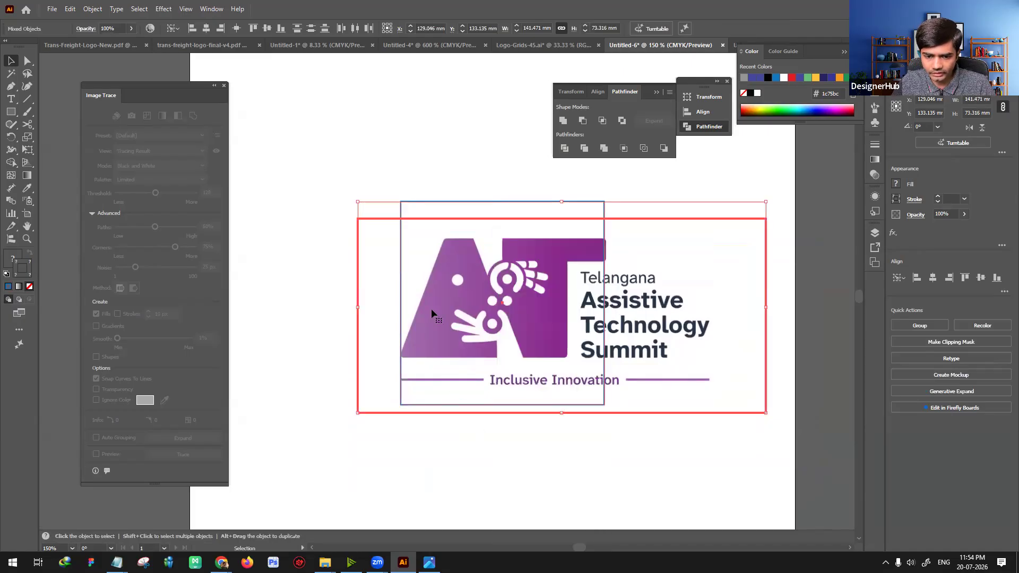
pyautogui.rightClick(438, 244)
pyautogui.click(467, 406)
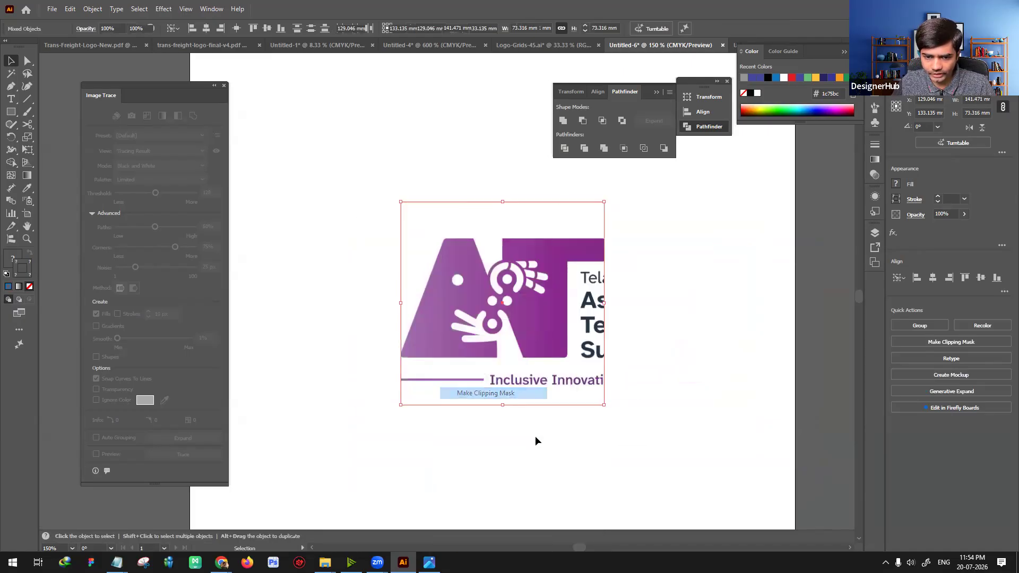
pyautogui.click(566, 443)
pyautogui.hotkey('ctrl', '-')
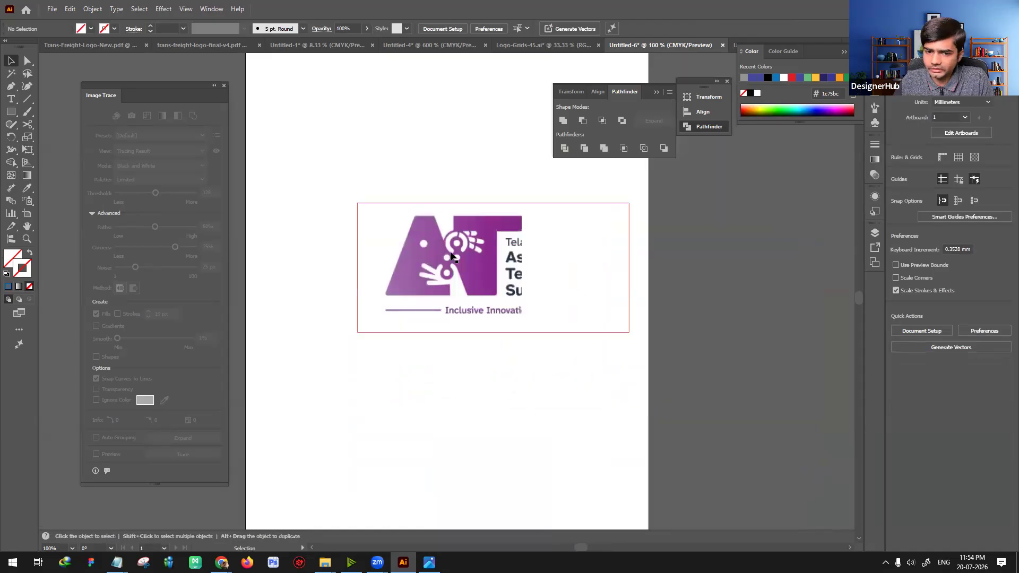
# Step: Show the rulers, change their units to pixels, and set the cropped summit logo's size to 124 px square
pyautogui.click(464, 269)
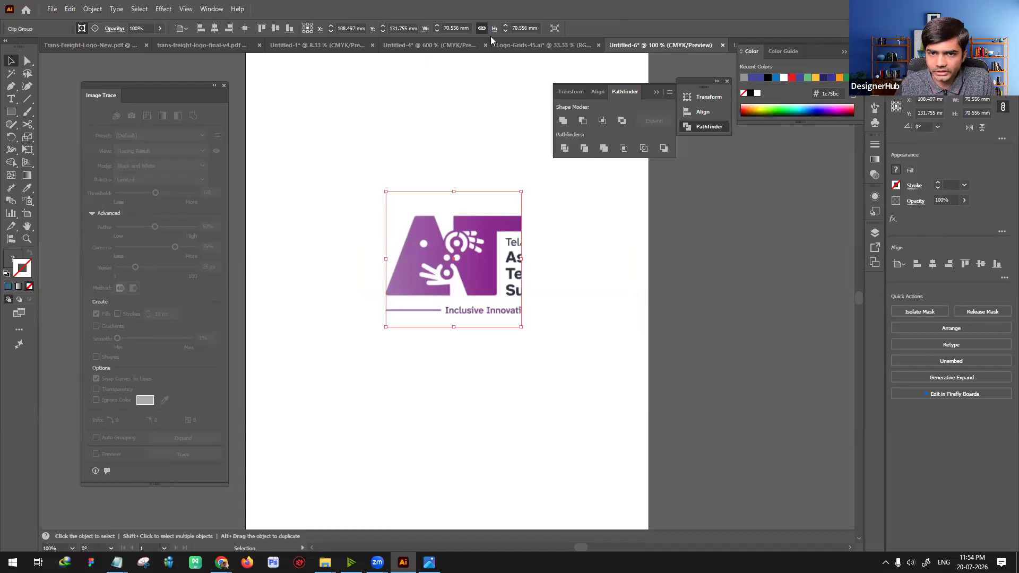
pyautogui.hotkey('ctrl', 'r')
pyautogui.rightClick(495, 59)
pyautogui.click(507, 67)
pyautogui.click(513, 27)
pyautogui.write('124')
pyautogui.press('Return')
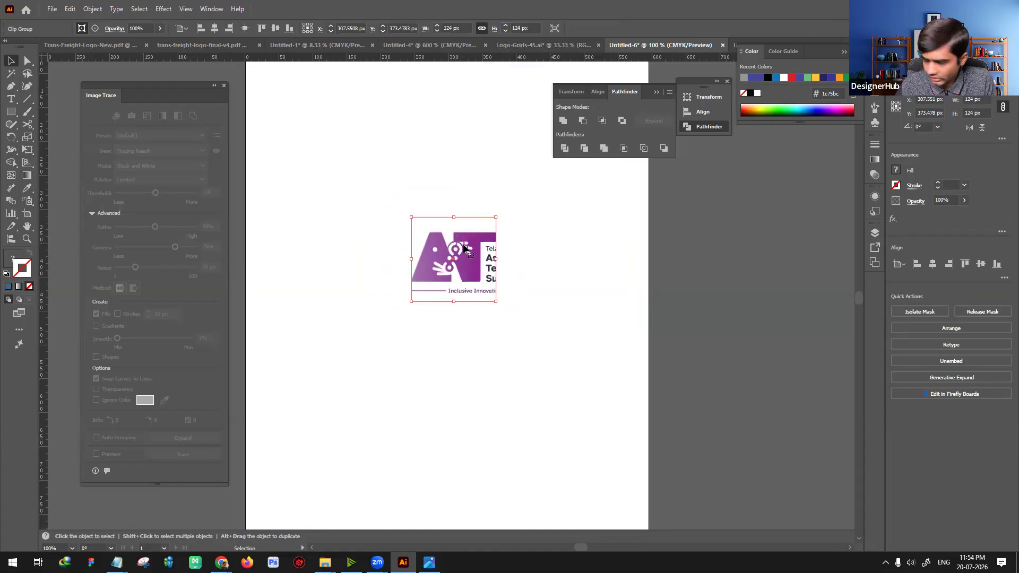
# Step: Scale the cropped summit logo down proportionally in two stages, to 64 px and finally to 32 px square
pyautogui.click(520, 29)
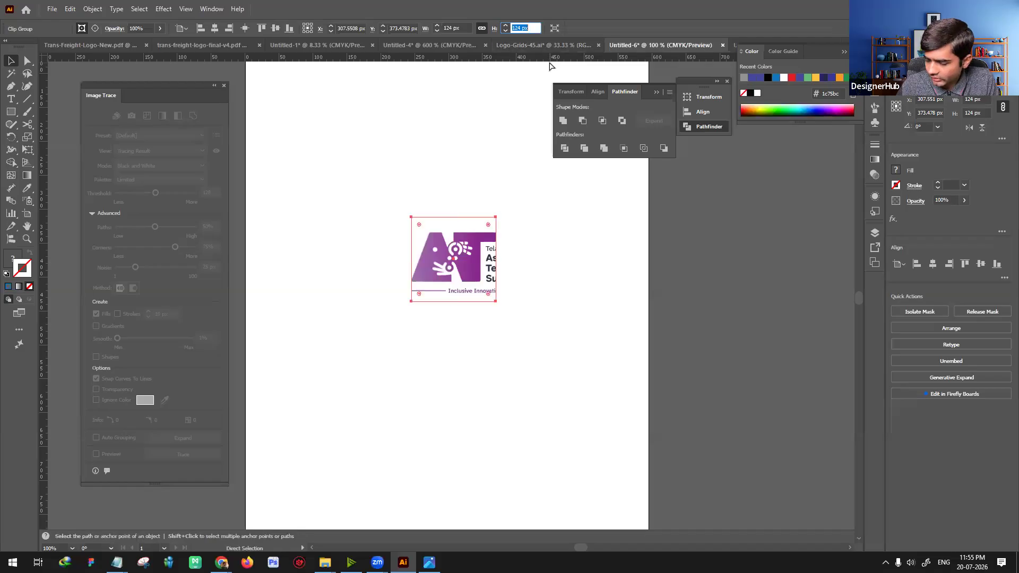
pyautogui.write('64')
pyautogui.press('Return')
pyautogui.click(543, 287)
pyautogui.click(447, 259)
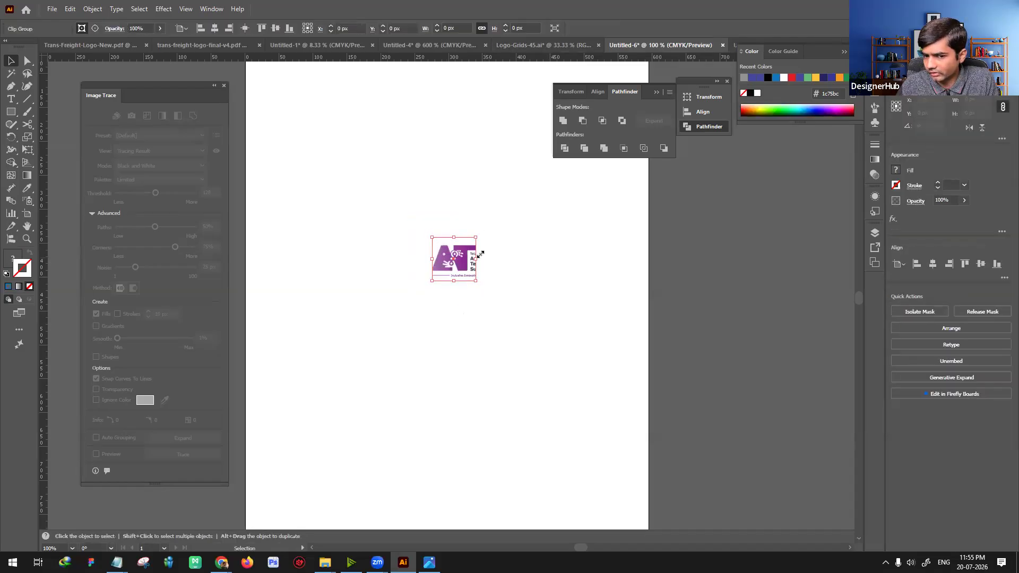
pyautogui.click(520, 27)
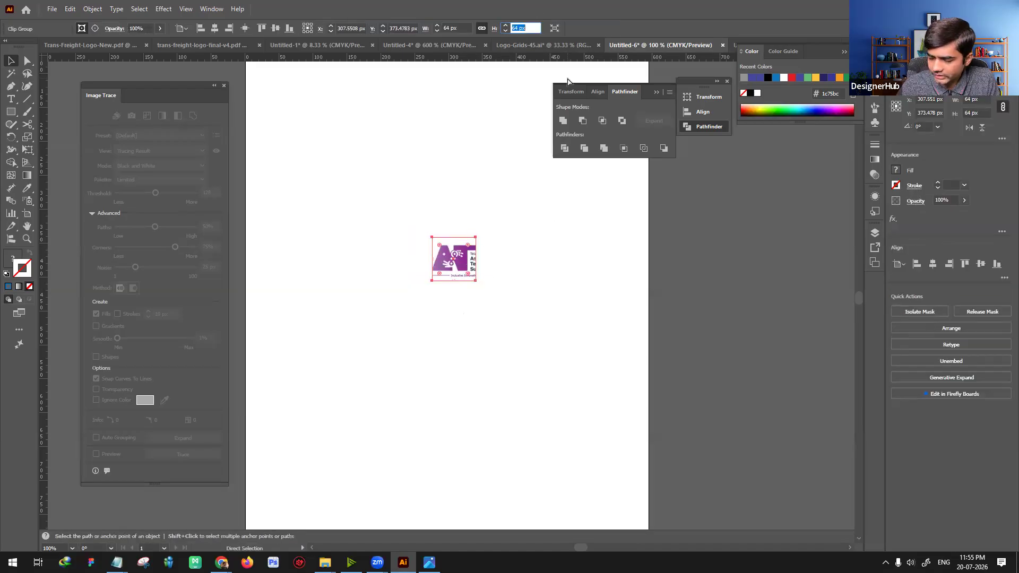
pyautogui.write('32')
pyautogui.press('Return')
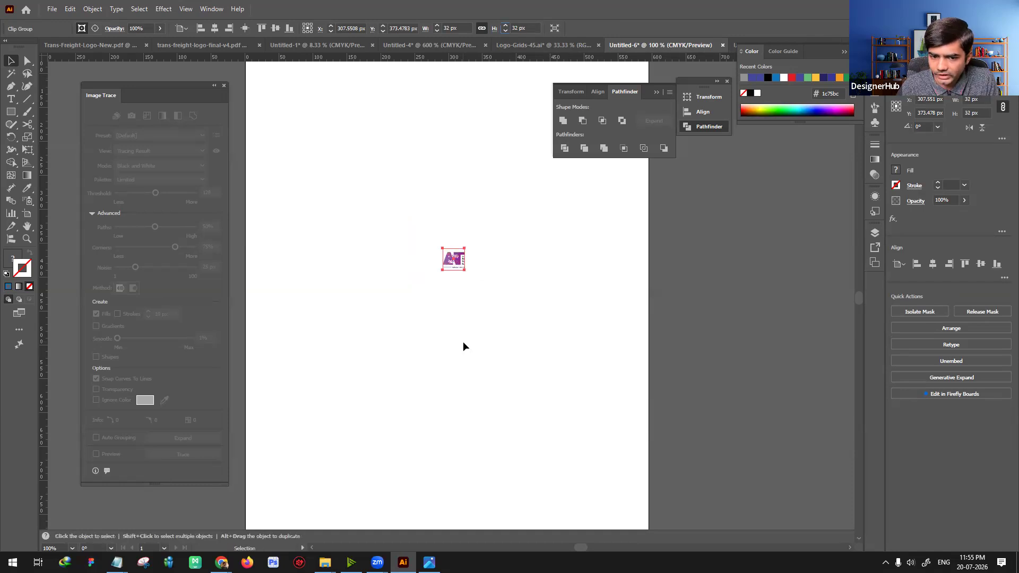
pyautogui.click(463, 343)
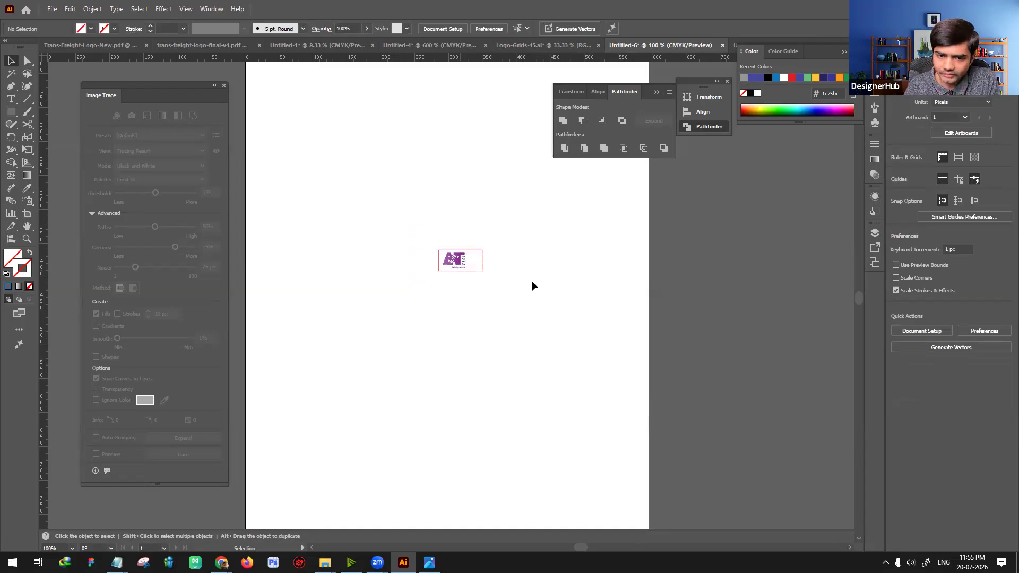
pyautogui.click(465, 267)
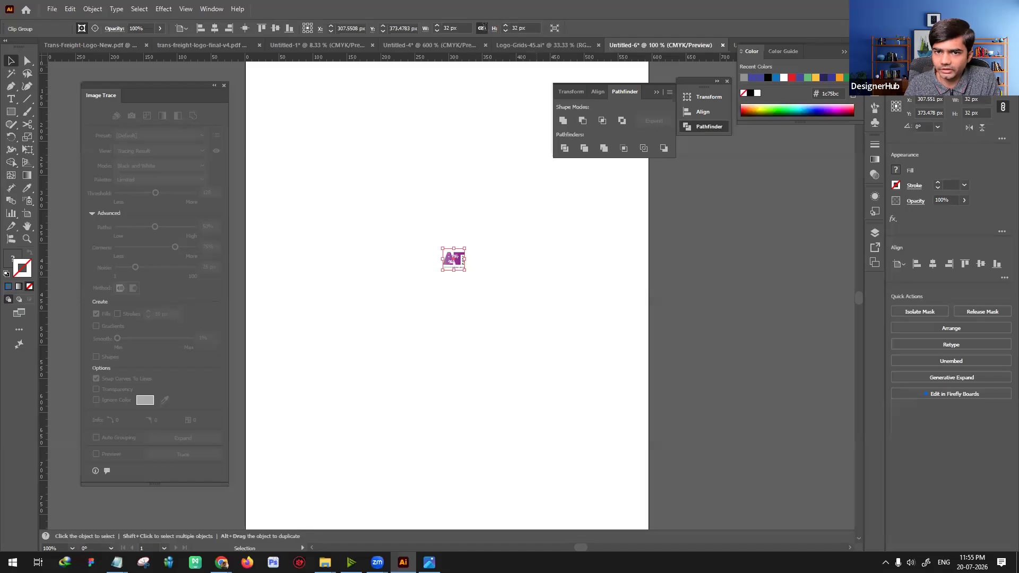
# Step: Switch to Chrome to view the Apple logo and Nike website as references, and return to Illustrator with the small logo deselected
pyautogui.click(221, 562)
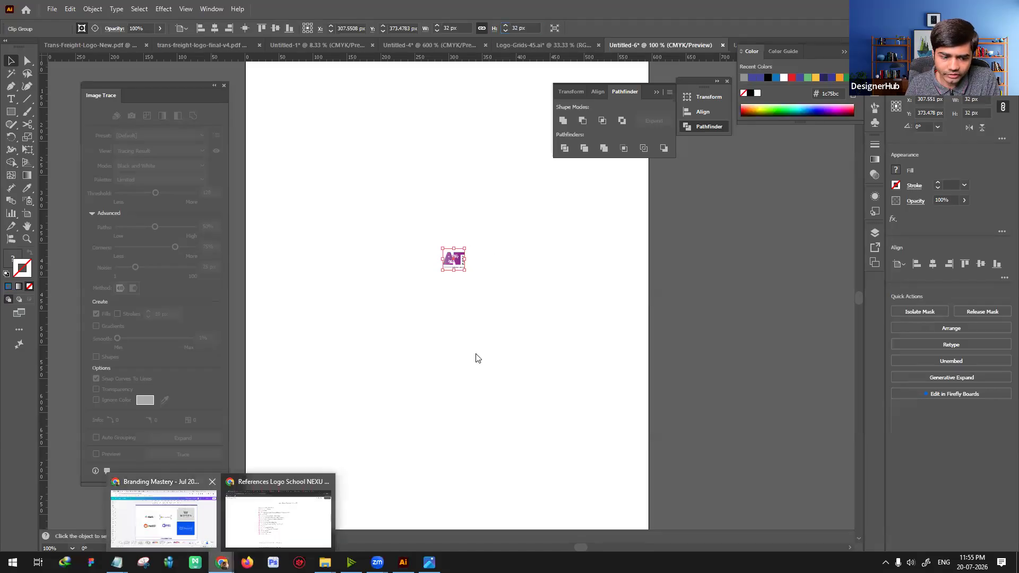
pyautogui.click(163, 519)
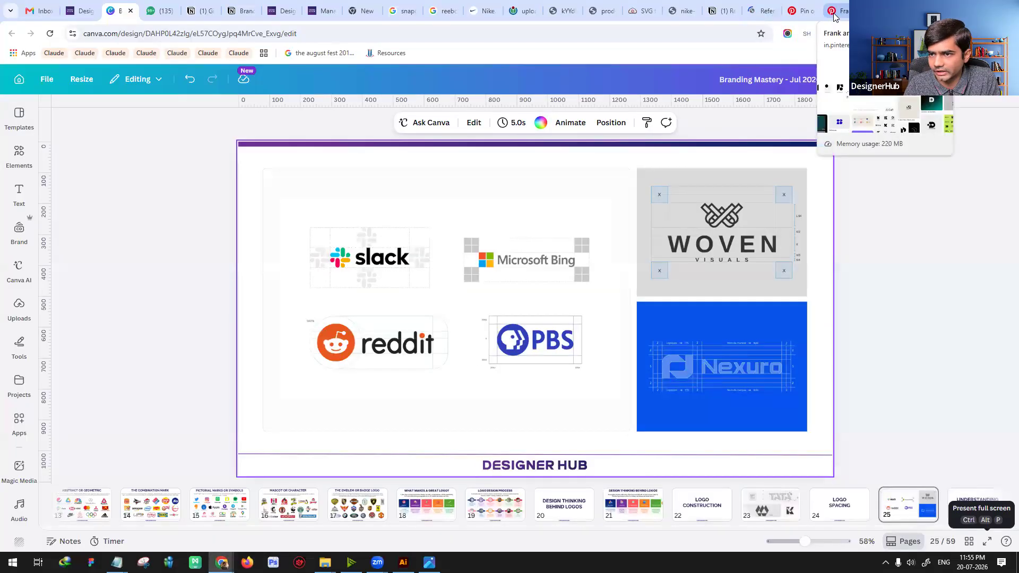
pyautogui.click(522, 11)
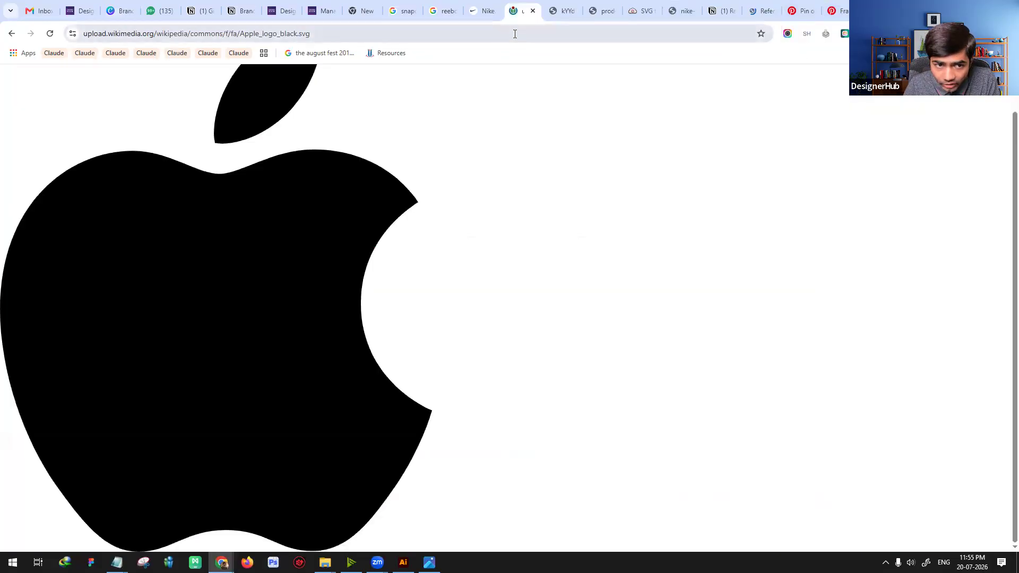
pyautogui.click(484, 11)
pyautogui.moveTo(474, 13); pyautogui.dragTo(669, 12)
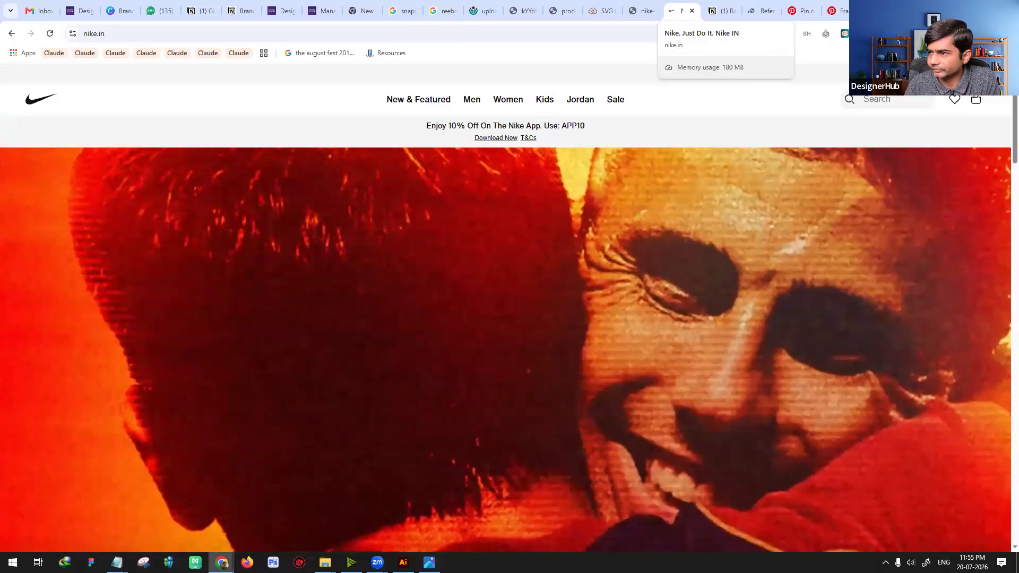
pyautogui.hotkey('alt', 'Tab')
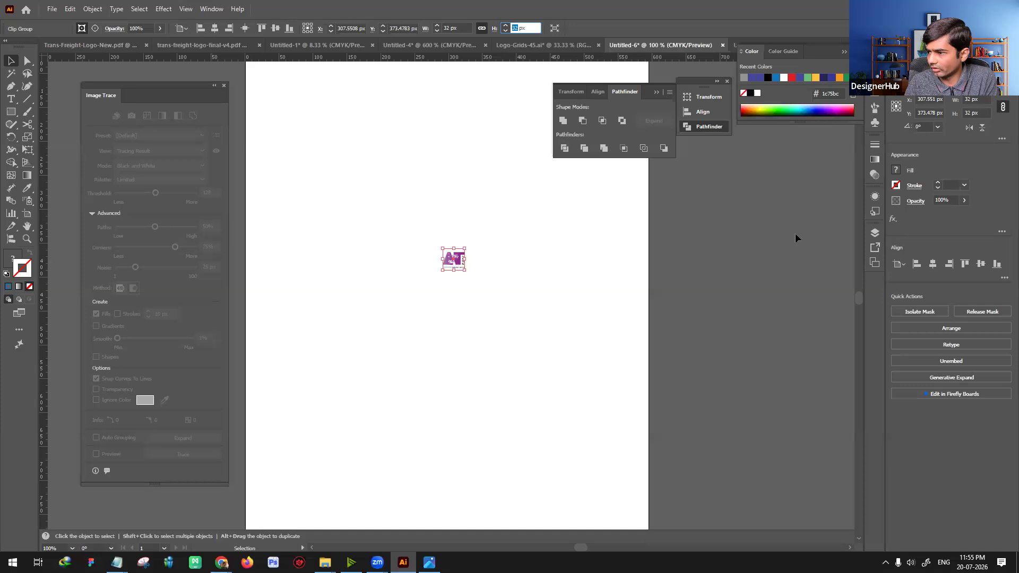
pyautogui.click(667, 270)
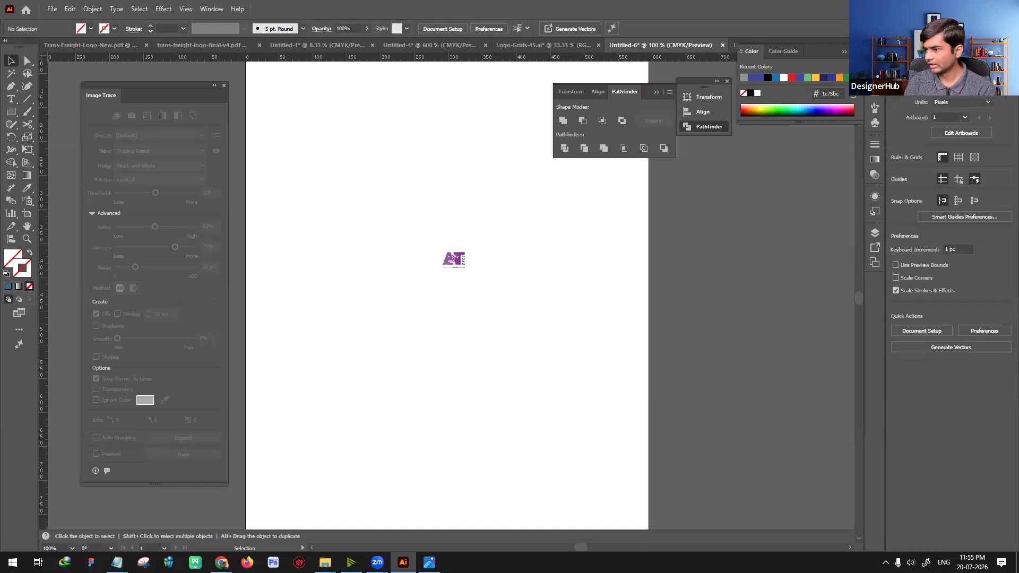
# Step: Bring up the Trans-Freight-Logo-New.pdf document and deselect its logo group
pyautogui.click(216, 47)
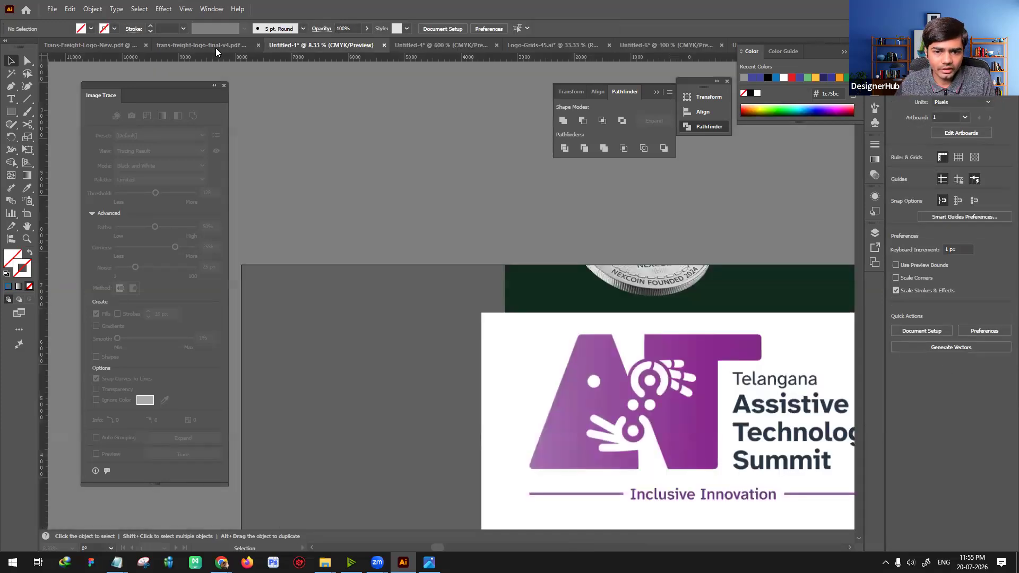
pyautogui.click(89, 47)
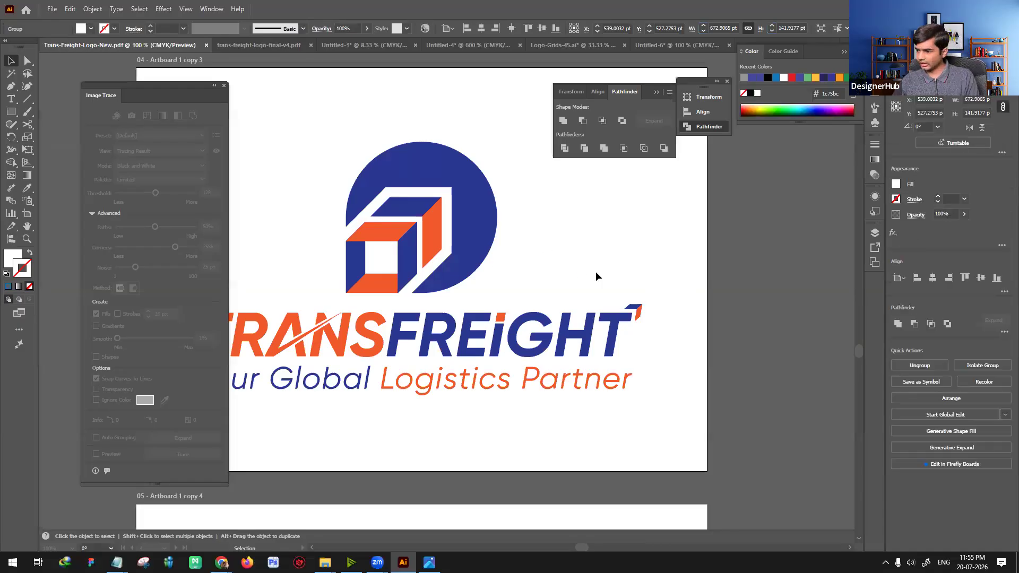
pyautogui.click(581, 269)
# Step: Switch to Chrome and open designerhub.in/bm-logo in a new tab
pyautogui.click(222, 562)
pyautogui.click(282, 515)
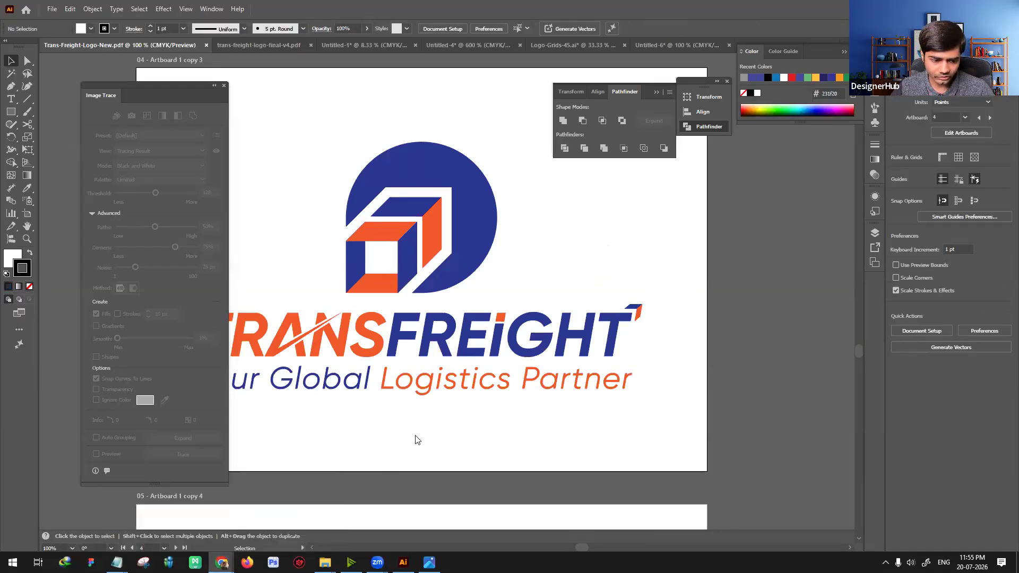
pyautogui.hotkey('ctrl', 't')
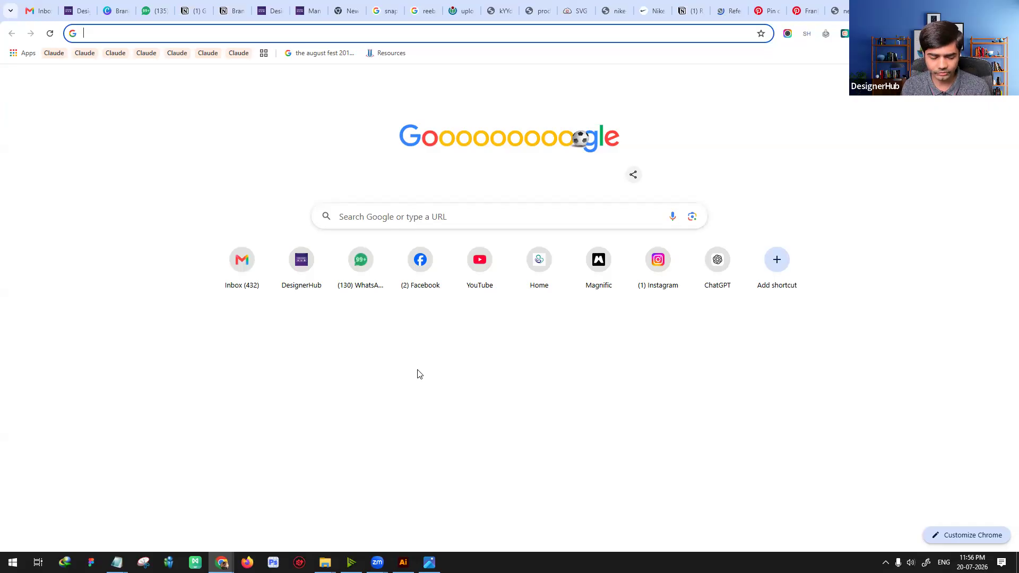
pyautogui.write('designerhub.in/wp')
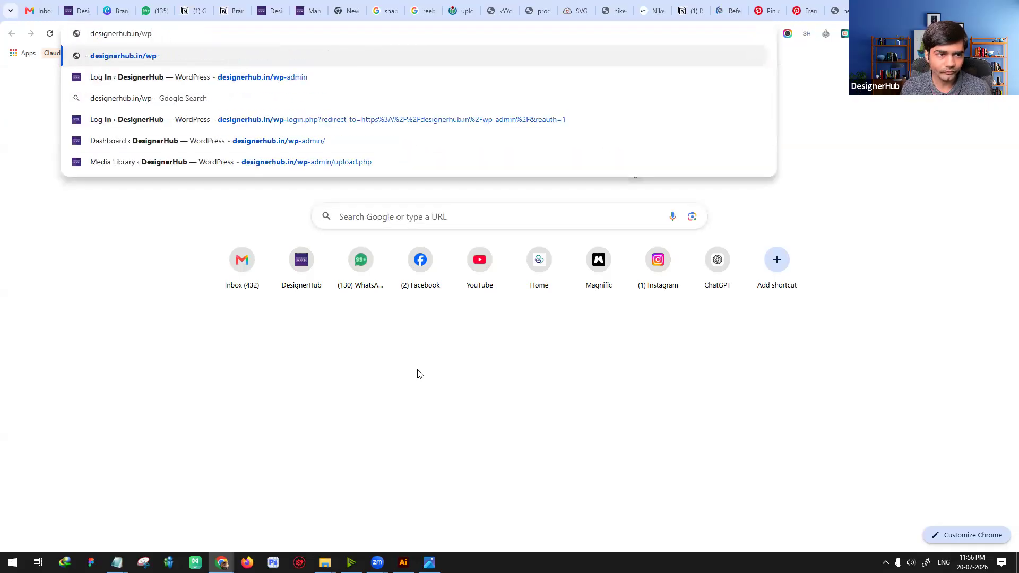
pyautogui.press('BackSpace')
pyautogui.press('BackSpace')
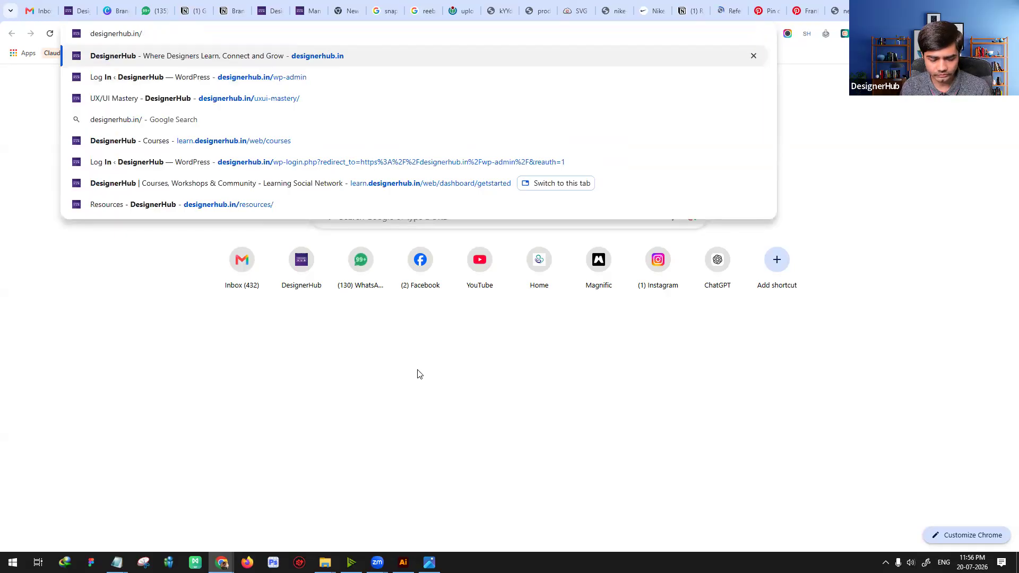
pyautogui.write('bm')
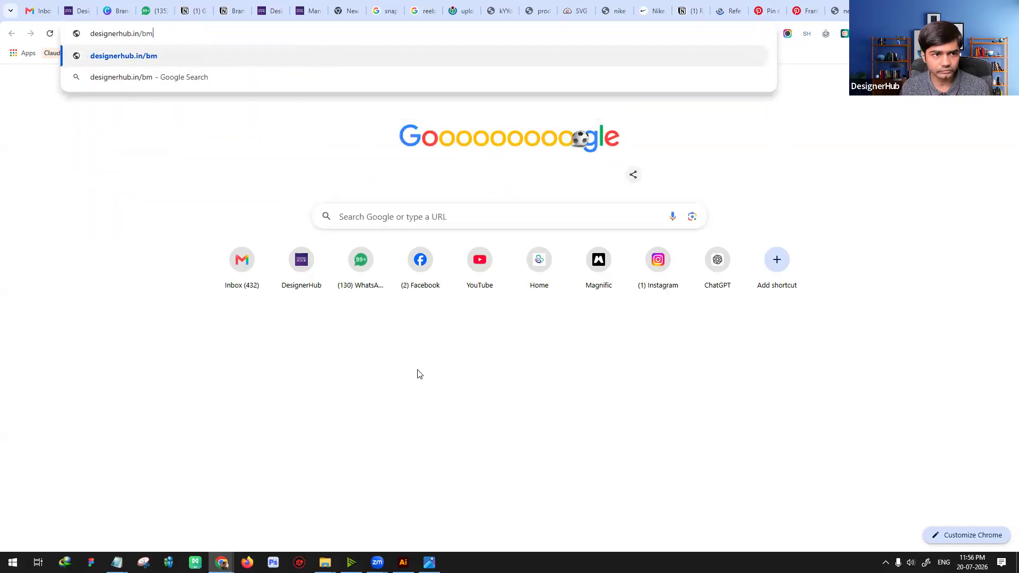
pyautogui.write('-logo')
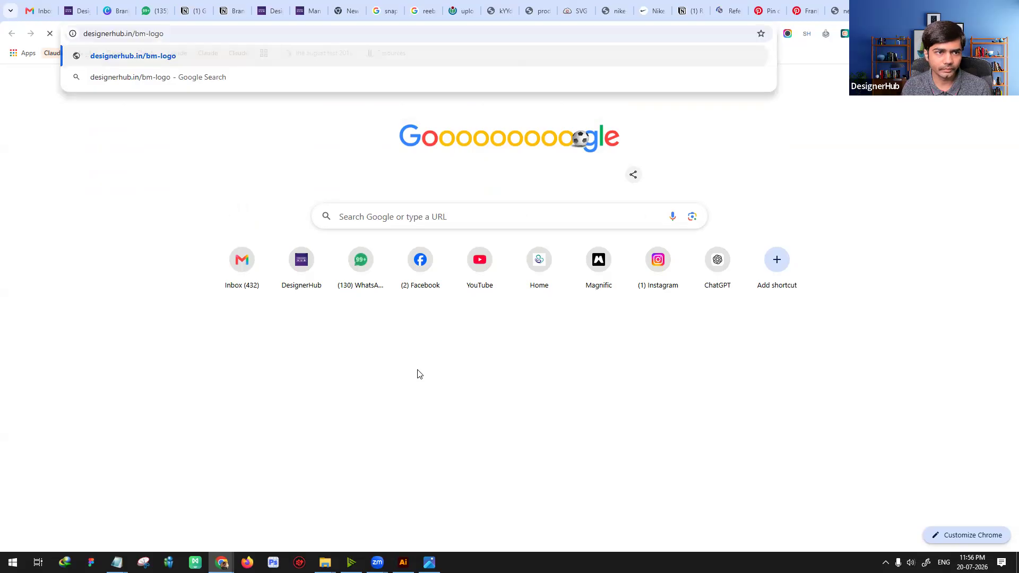
pyautogui.press('Return')
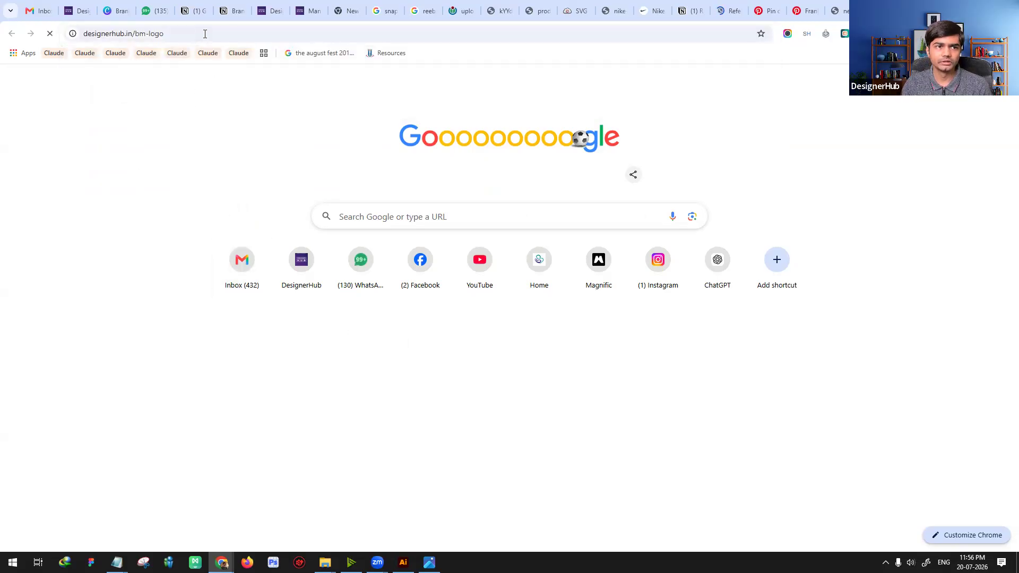
# Step: Open the YouTube links listed under "Using grids in practice" in separate tabs and bring up the first video
pyautogui.click(205, 34)
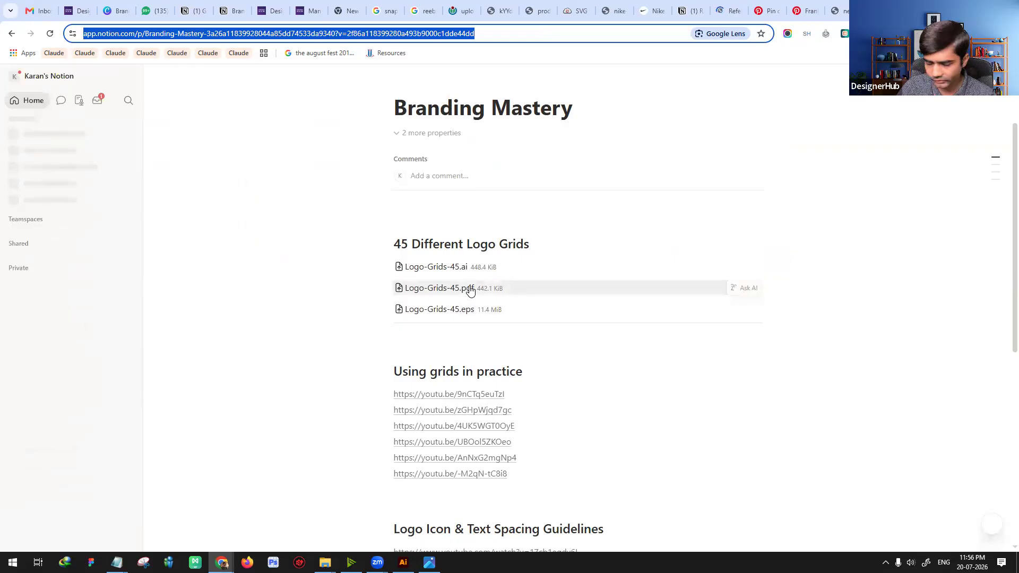
pyautogui.scroll(-2, 471, 290)
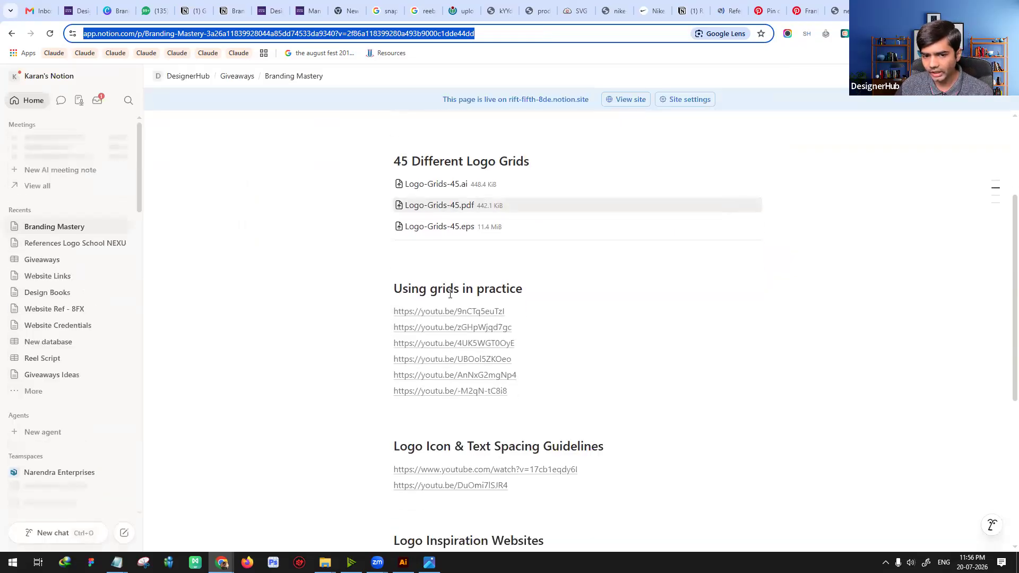
pyautogui.keyDown('ctrl'); pyautogui.click(475, 312); pyautogui.keyUp('ctrl')
pyautogui.keyDown('ctrl'); pyautogui.click(480, 329); pyautogui.keyUp('ctrl')
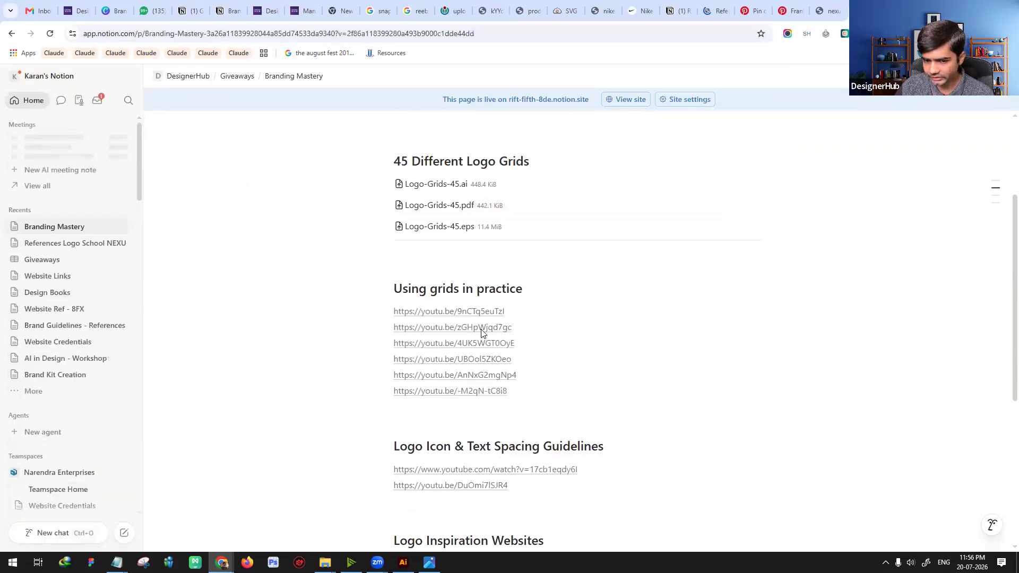
pyautogui.keyDown('ctrl'); pyautogui.click(472, 363); pyautogui.keyUp('ctrl')
pyautogui.keyDown('ctrl'); pyautogui.click(471, 376); pyautogui.keyUp('ctrl')
pyautogui.keyDown('ctrl'); pyautogui.click(466, 393); pyautogui.keyUp('ctrl')
pyautogui.click(740, 8)
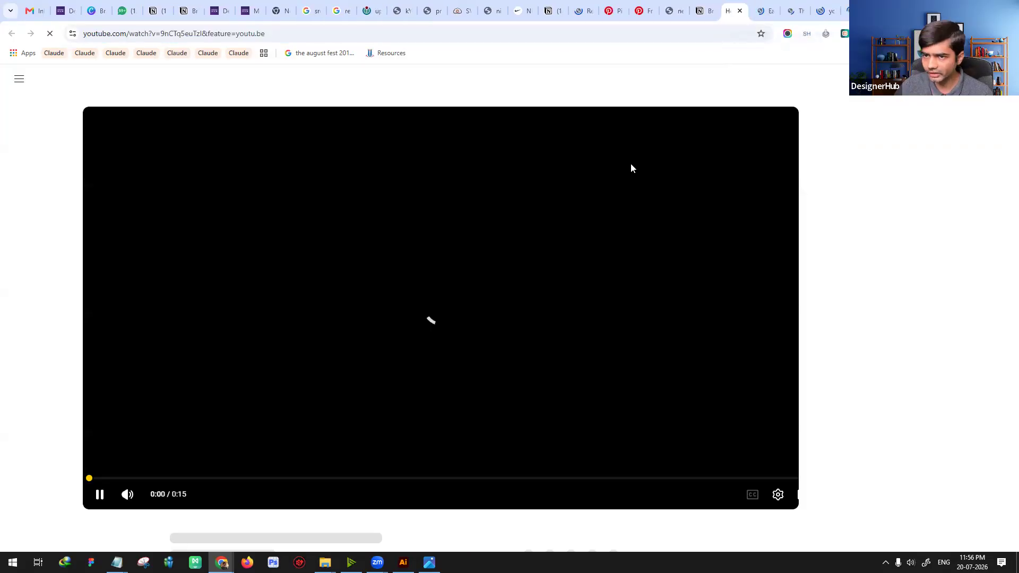